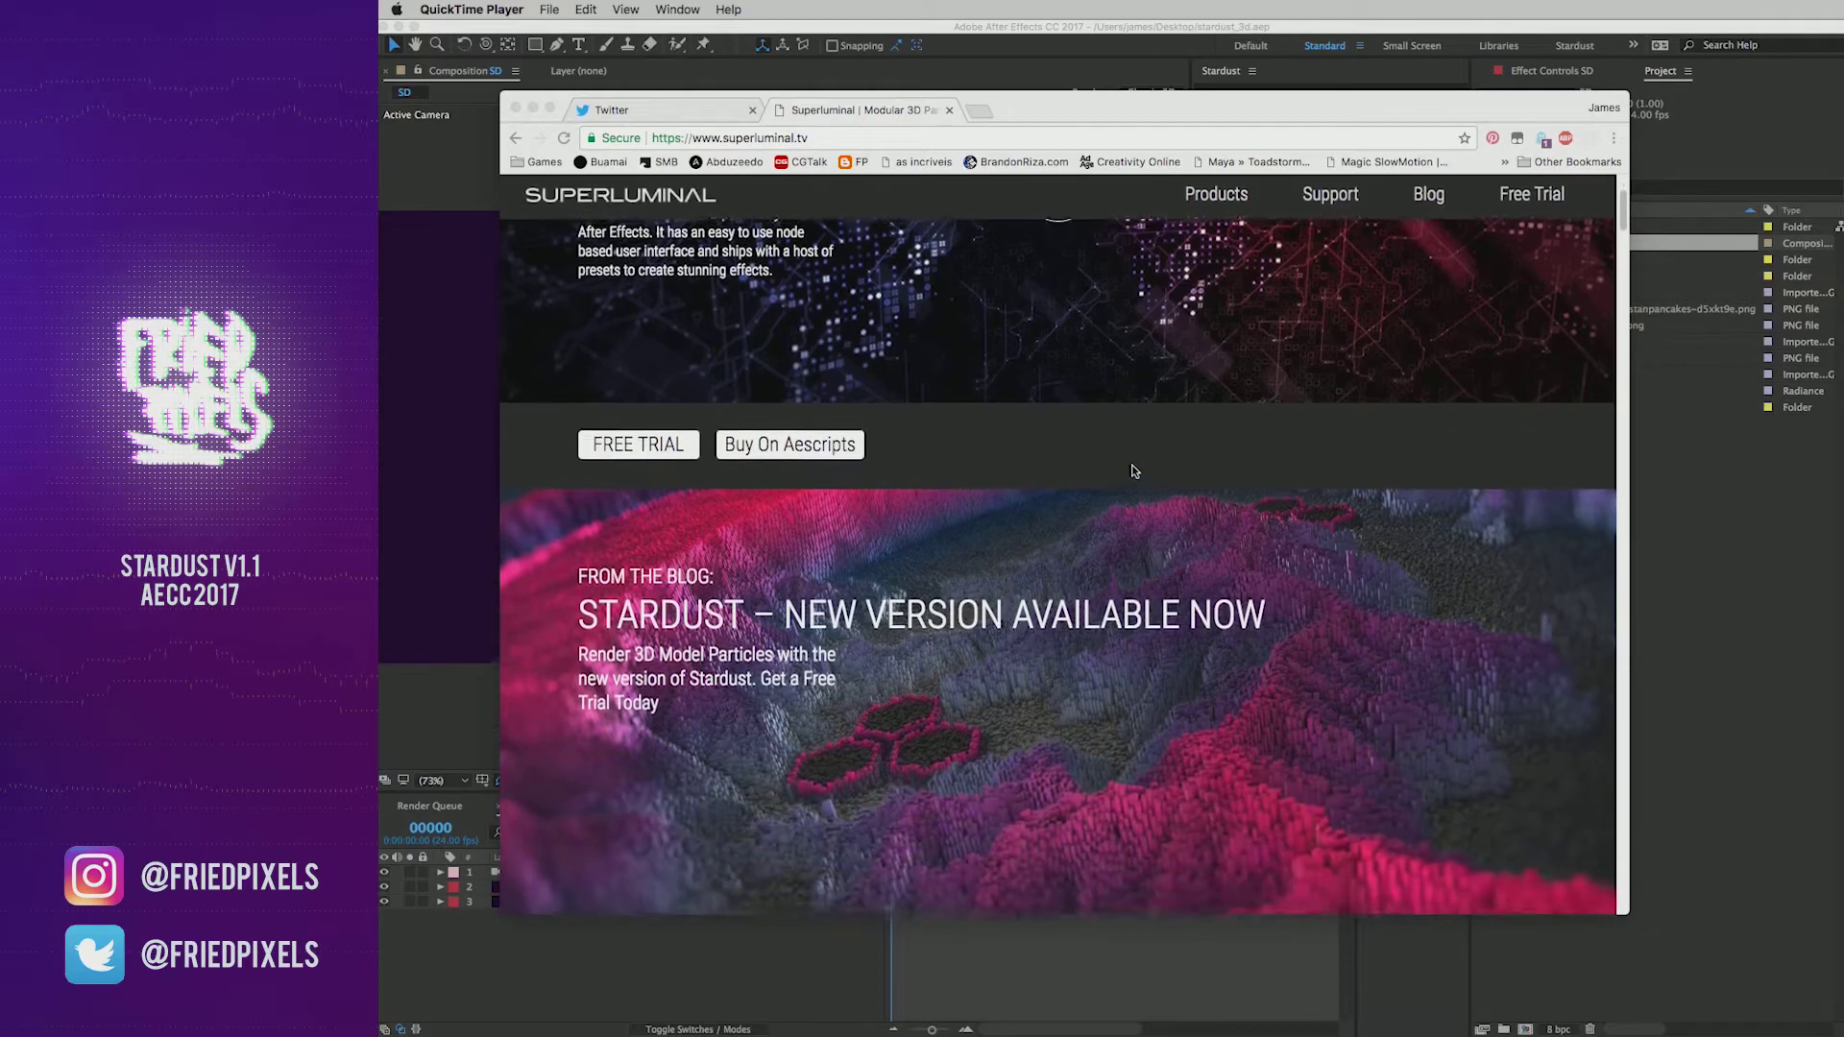
# Step: Look through the Stardust product page on superluminal.tv, from the new version announcement to the Render 3D Models section
pyautogui.scroll(-6, 1131, 468)
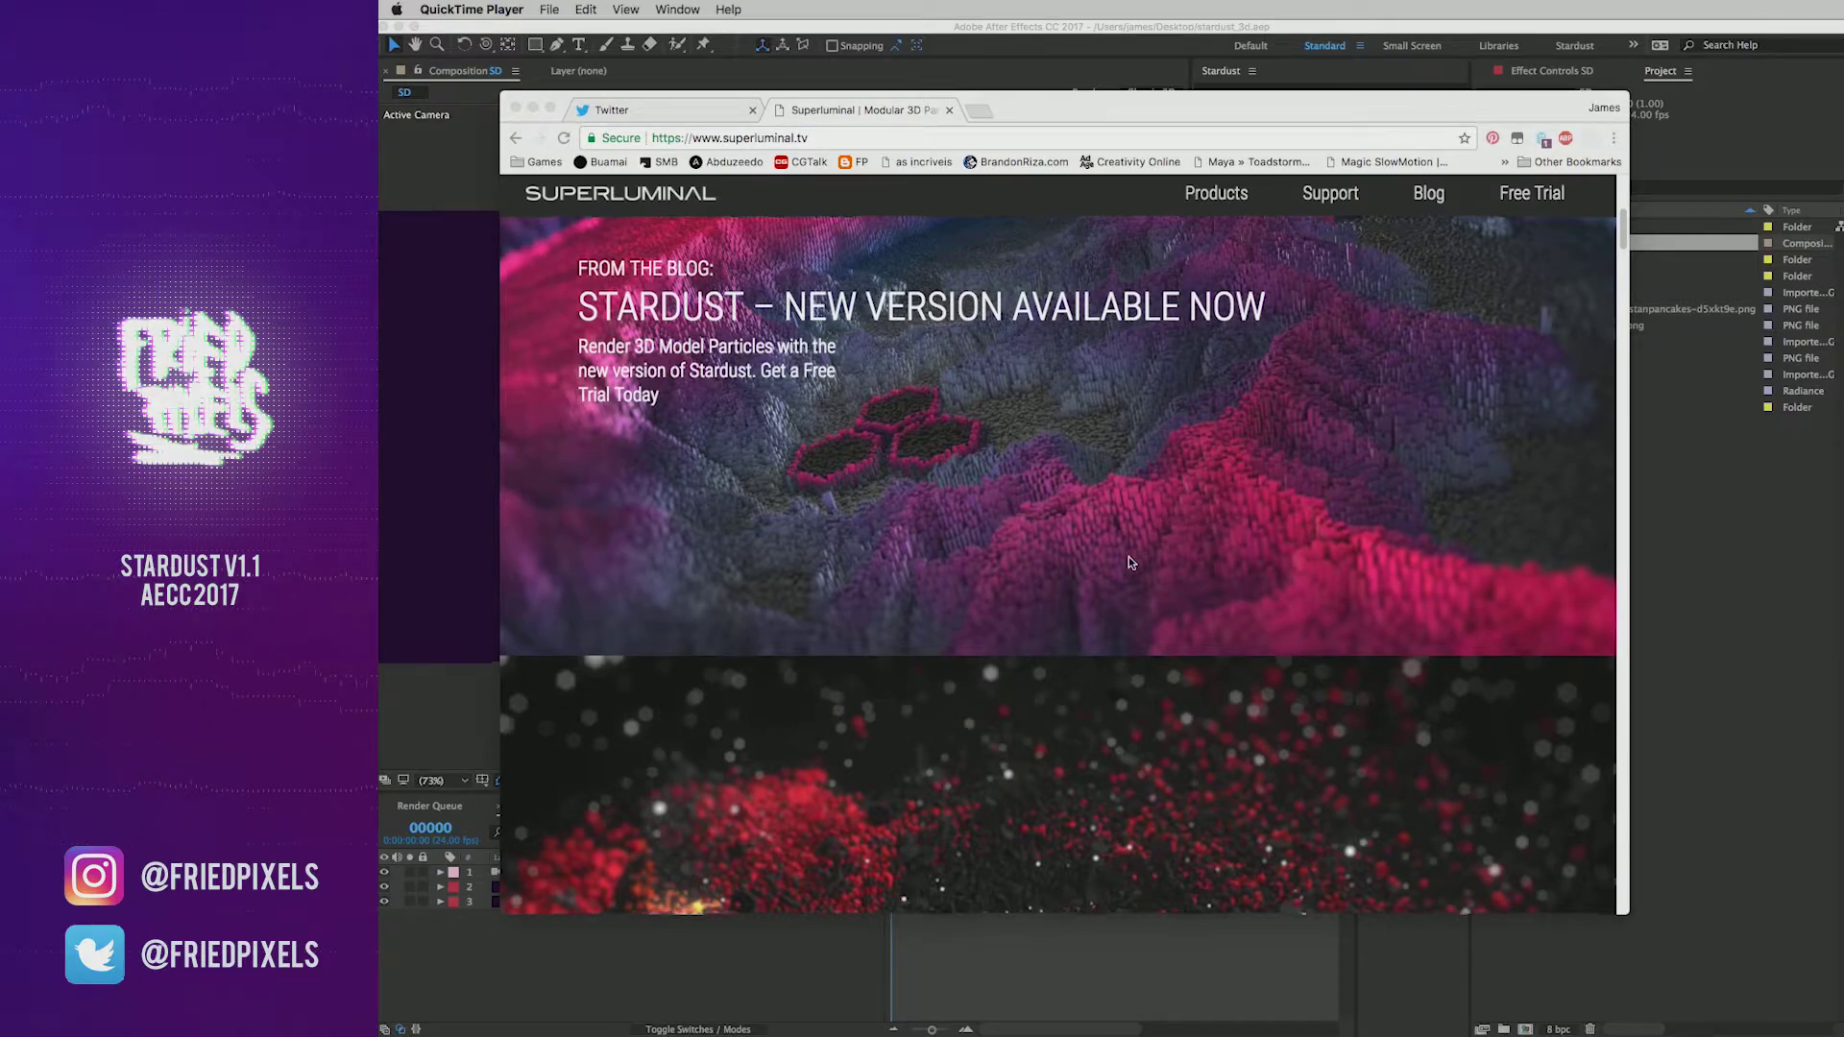
pyautogui.scroll(-14, 1127, 547)
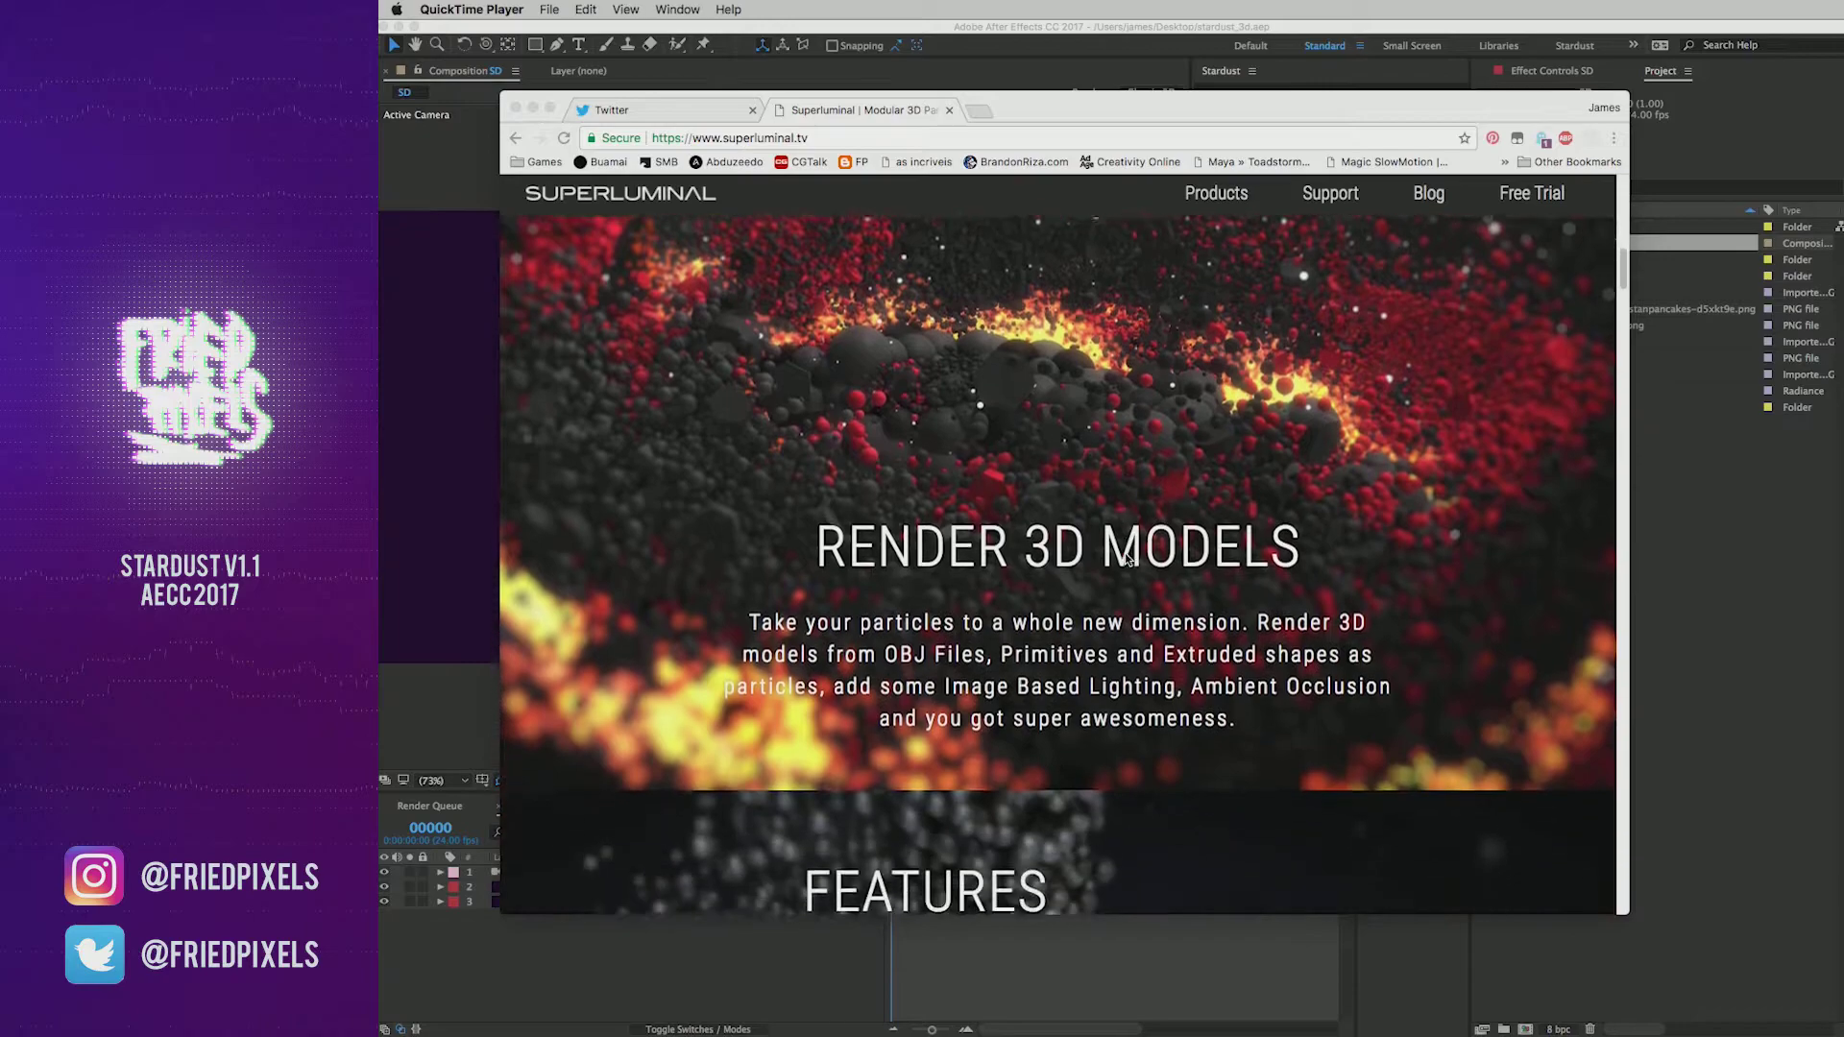
pyautogui.scroll(17, 1127, 558)
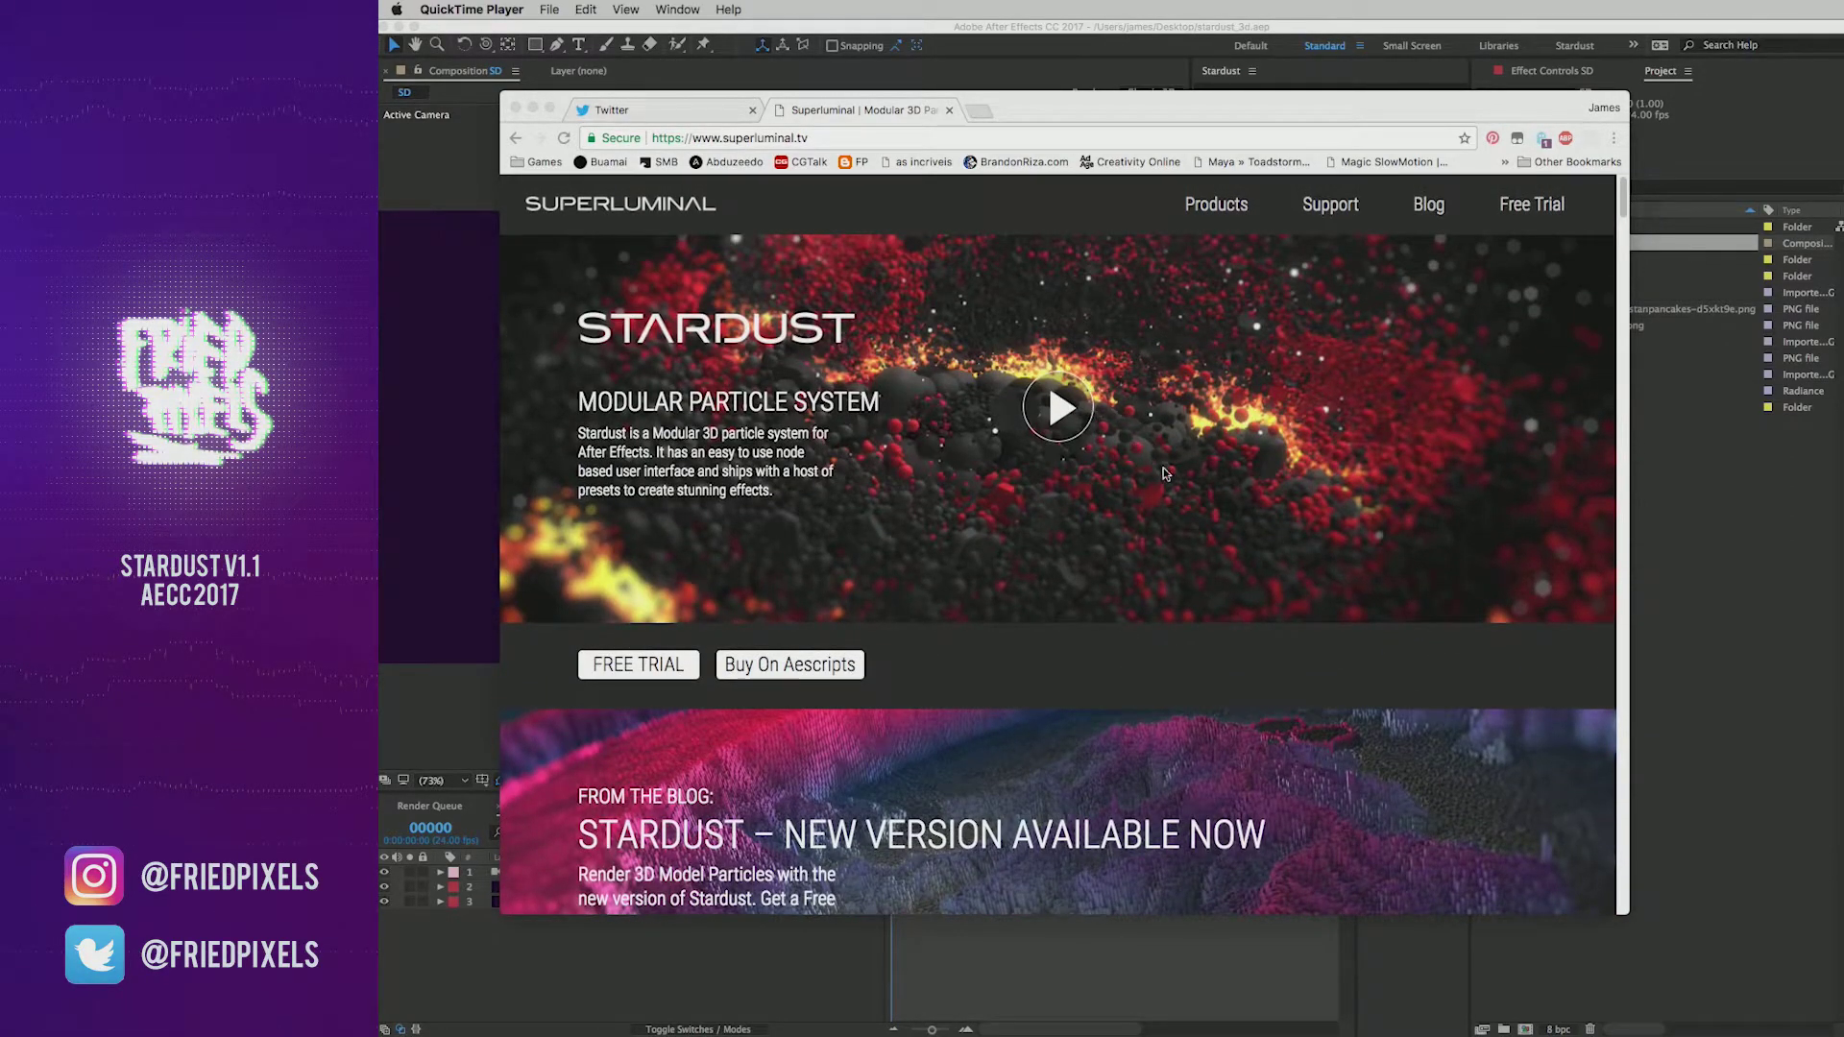
pyautogui.scroll(-5, 1175, 562)
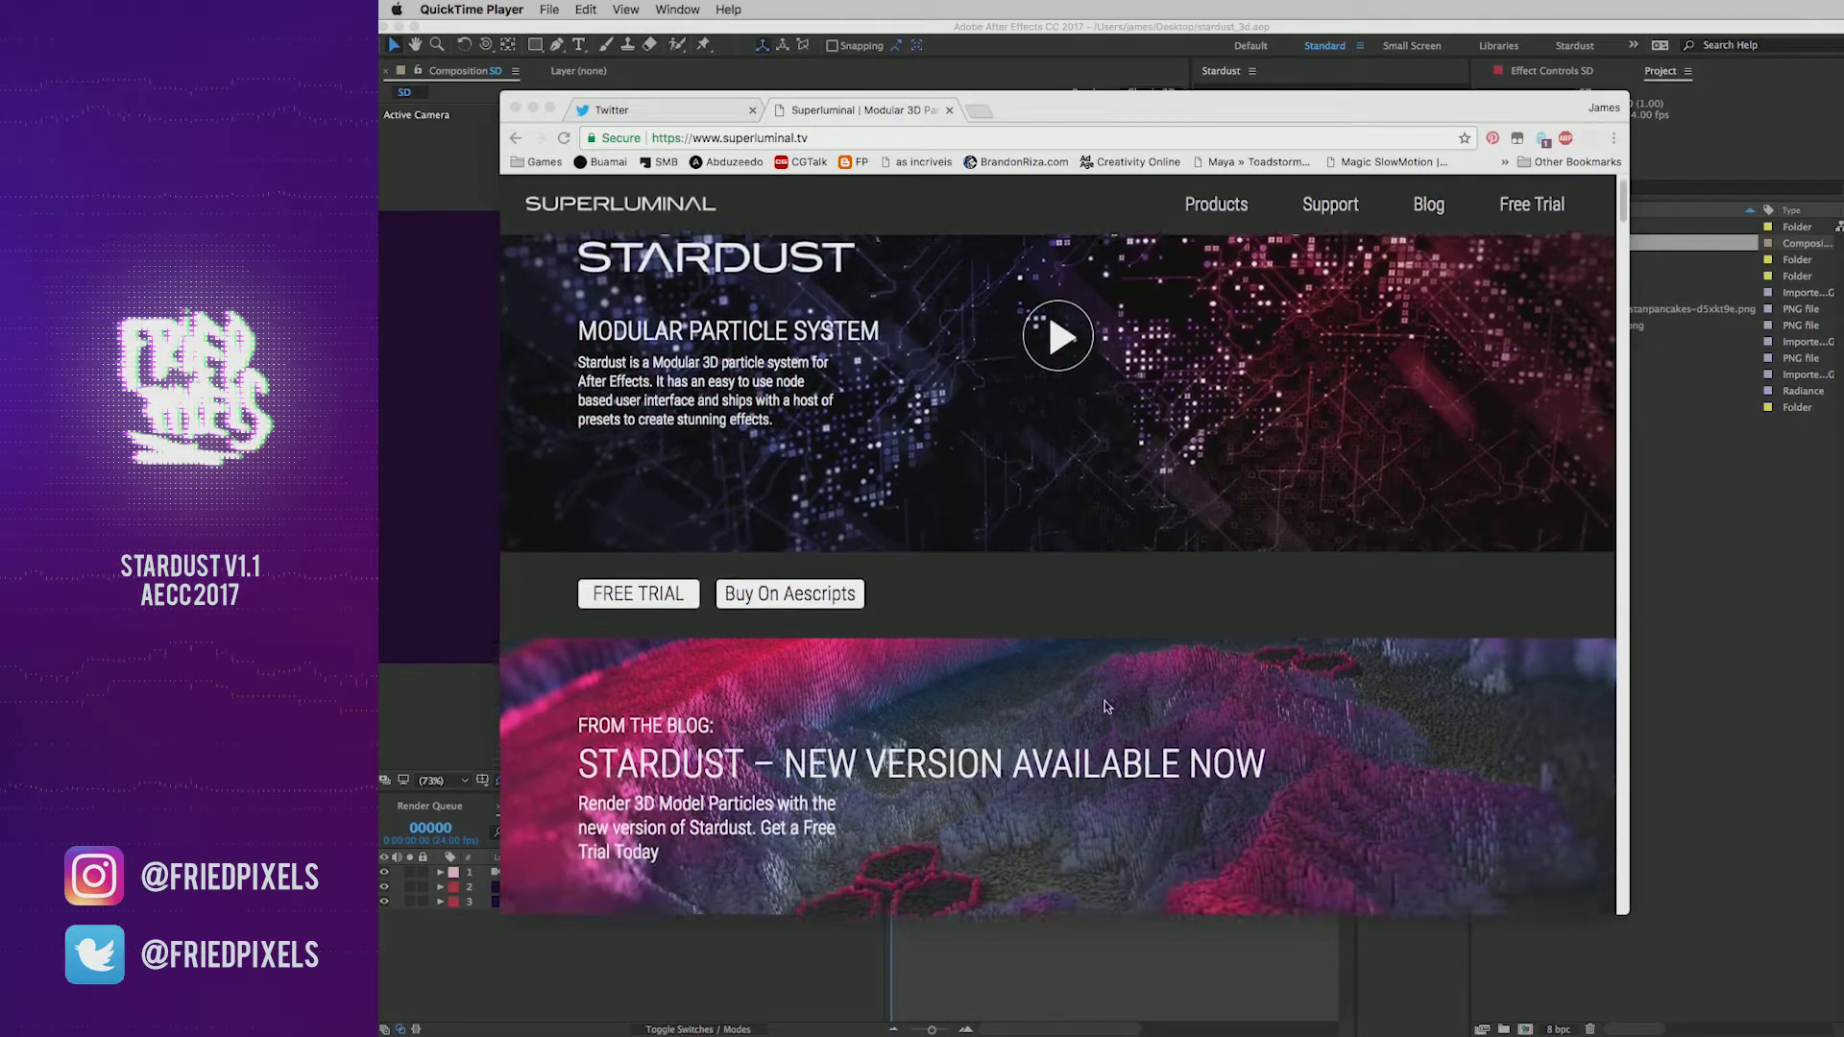
pyautogui.scroll(-5, 1103, 691)
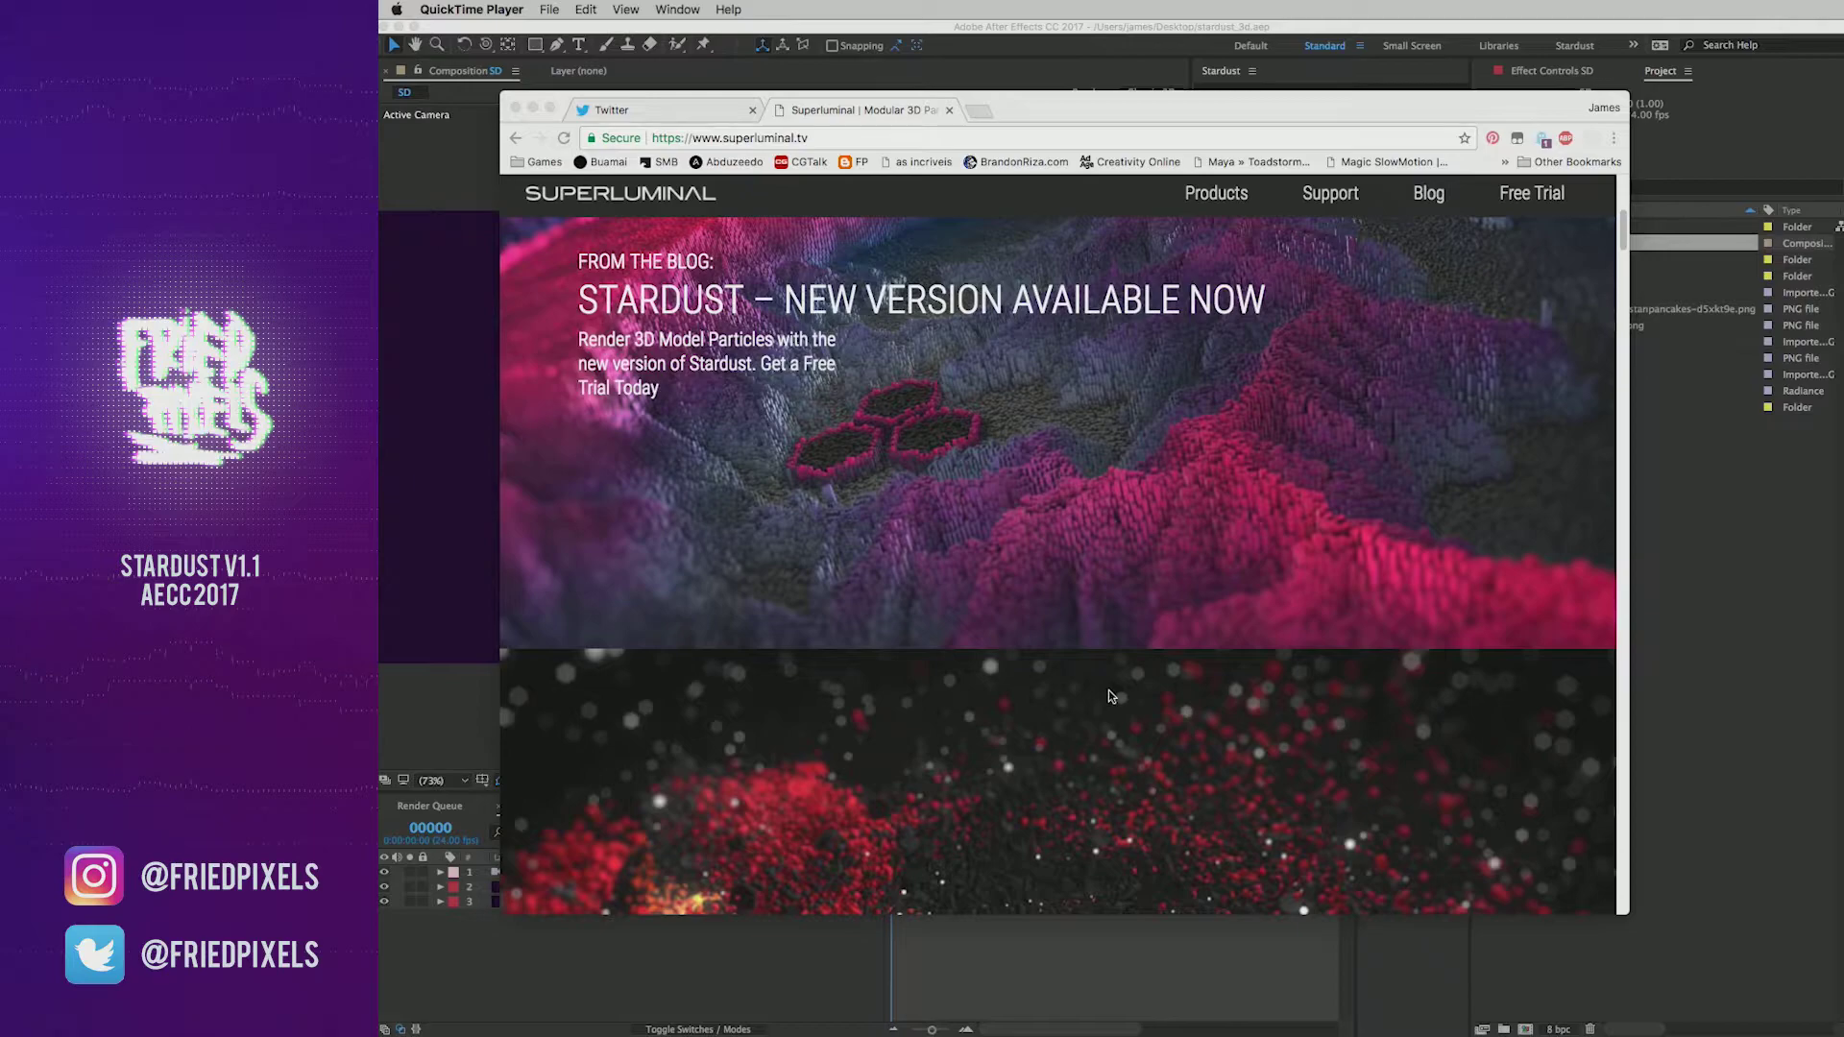
pyautogui.scroll(-10, 1112, 689)
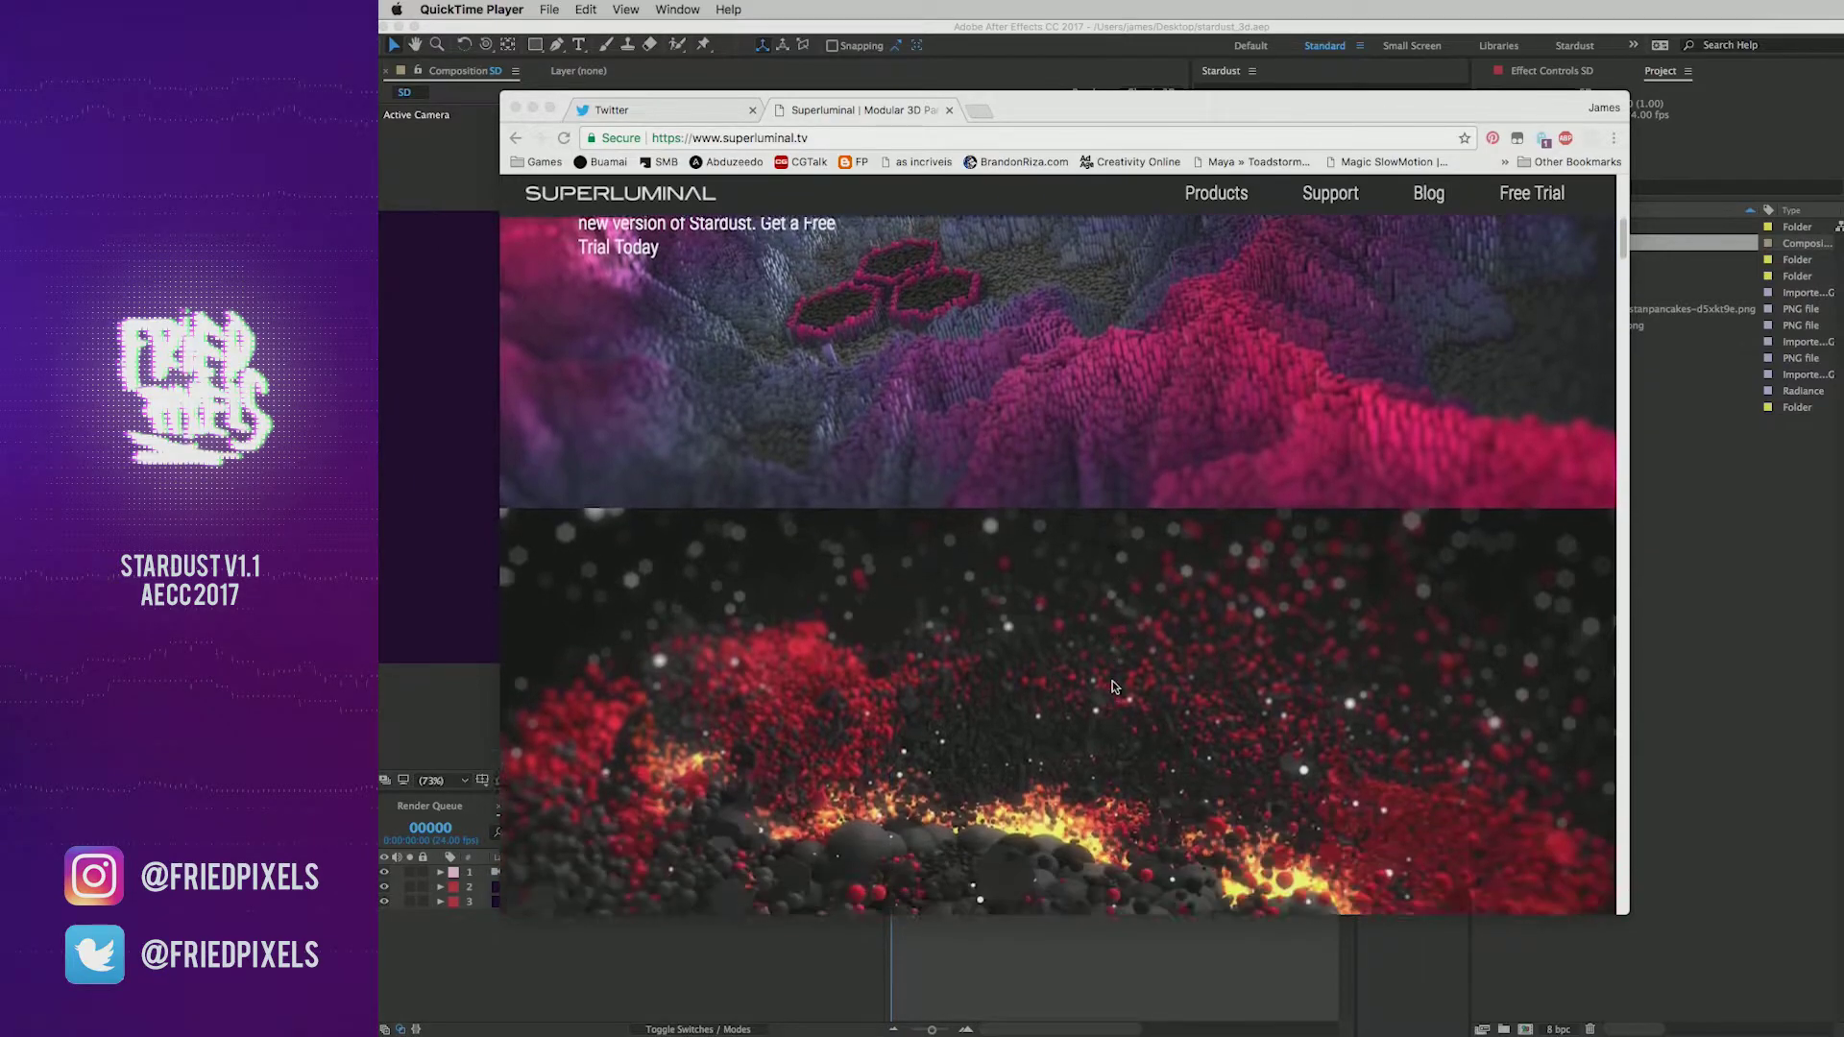
pyautogui.scroll(-2, 1110, 683)
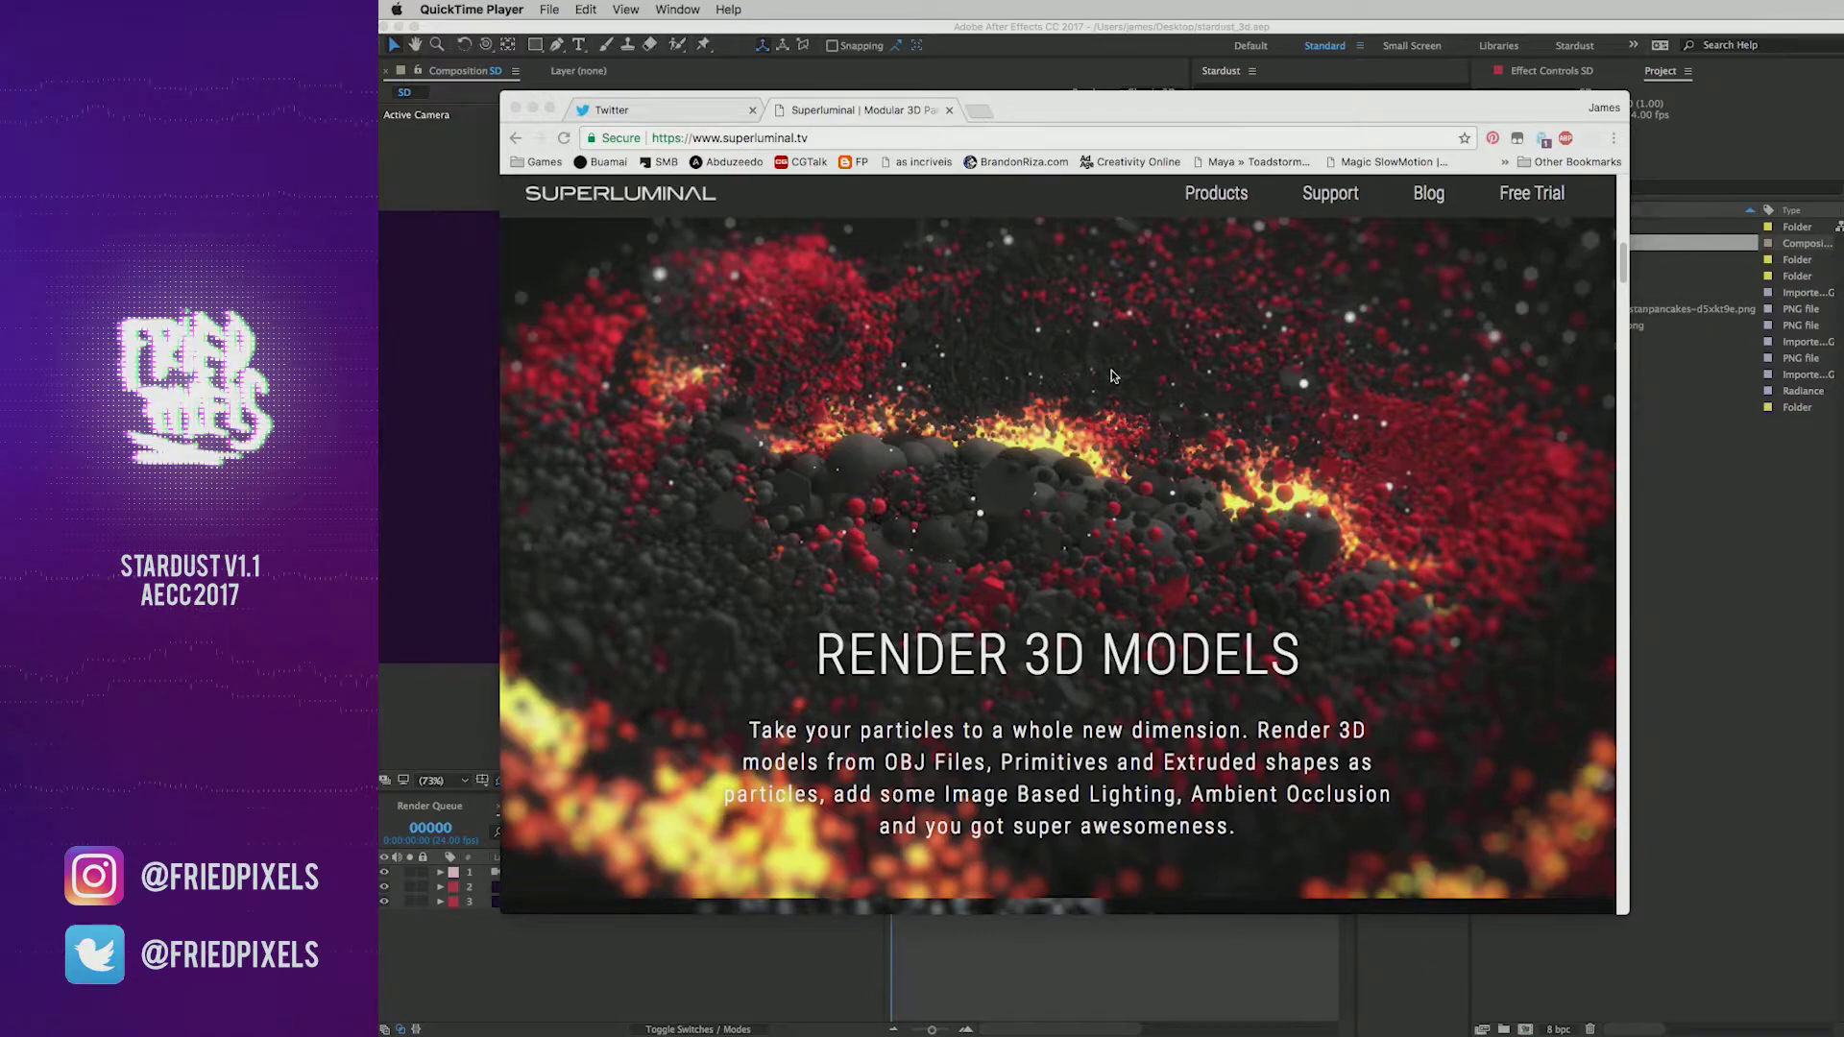
# Step: Switch to After Effects, set the Stardust particle life to 8 seconds, and check the emission at frame 181
pyautogui.click(435, 153)
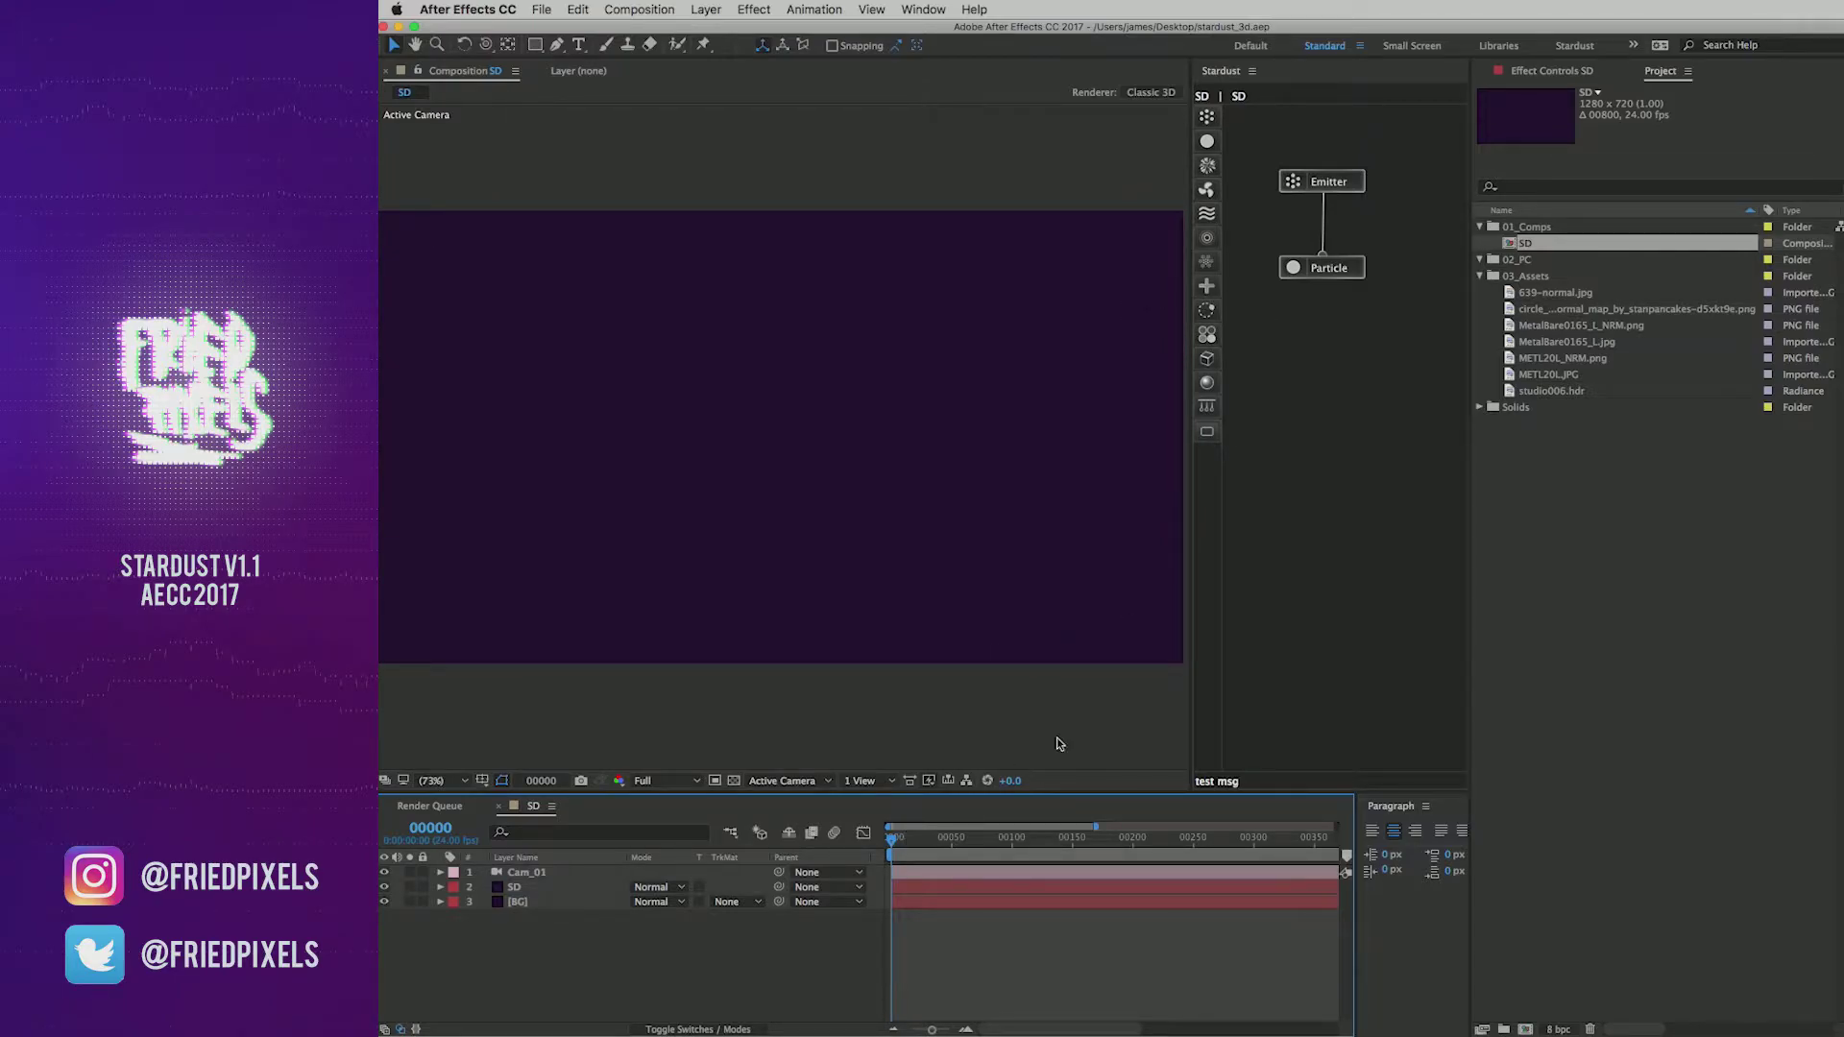
pyautogui.moveTo(903, 843); pyautogui.dragTo(1016, 844)
pyautogui.click(1301, 274)
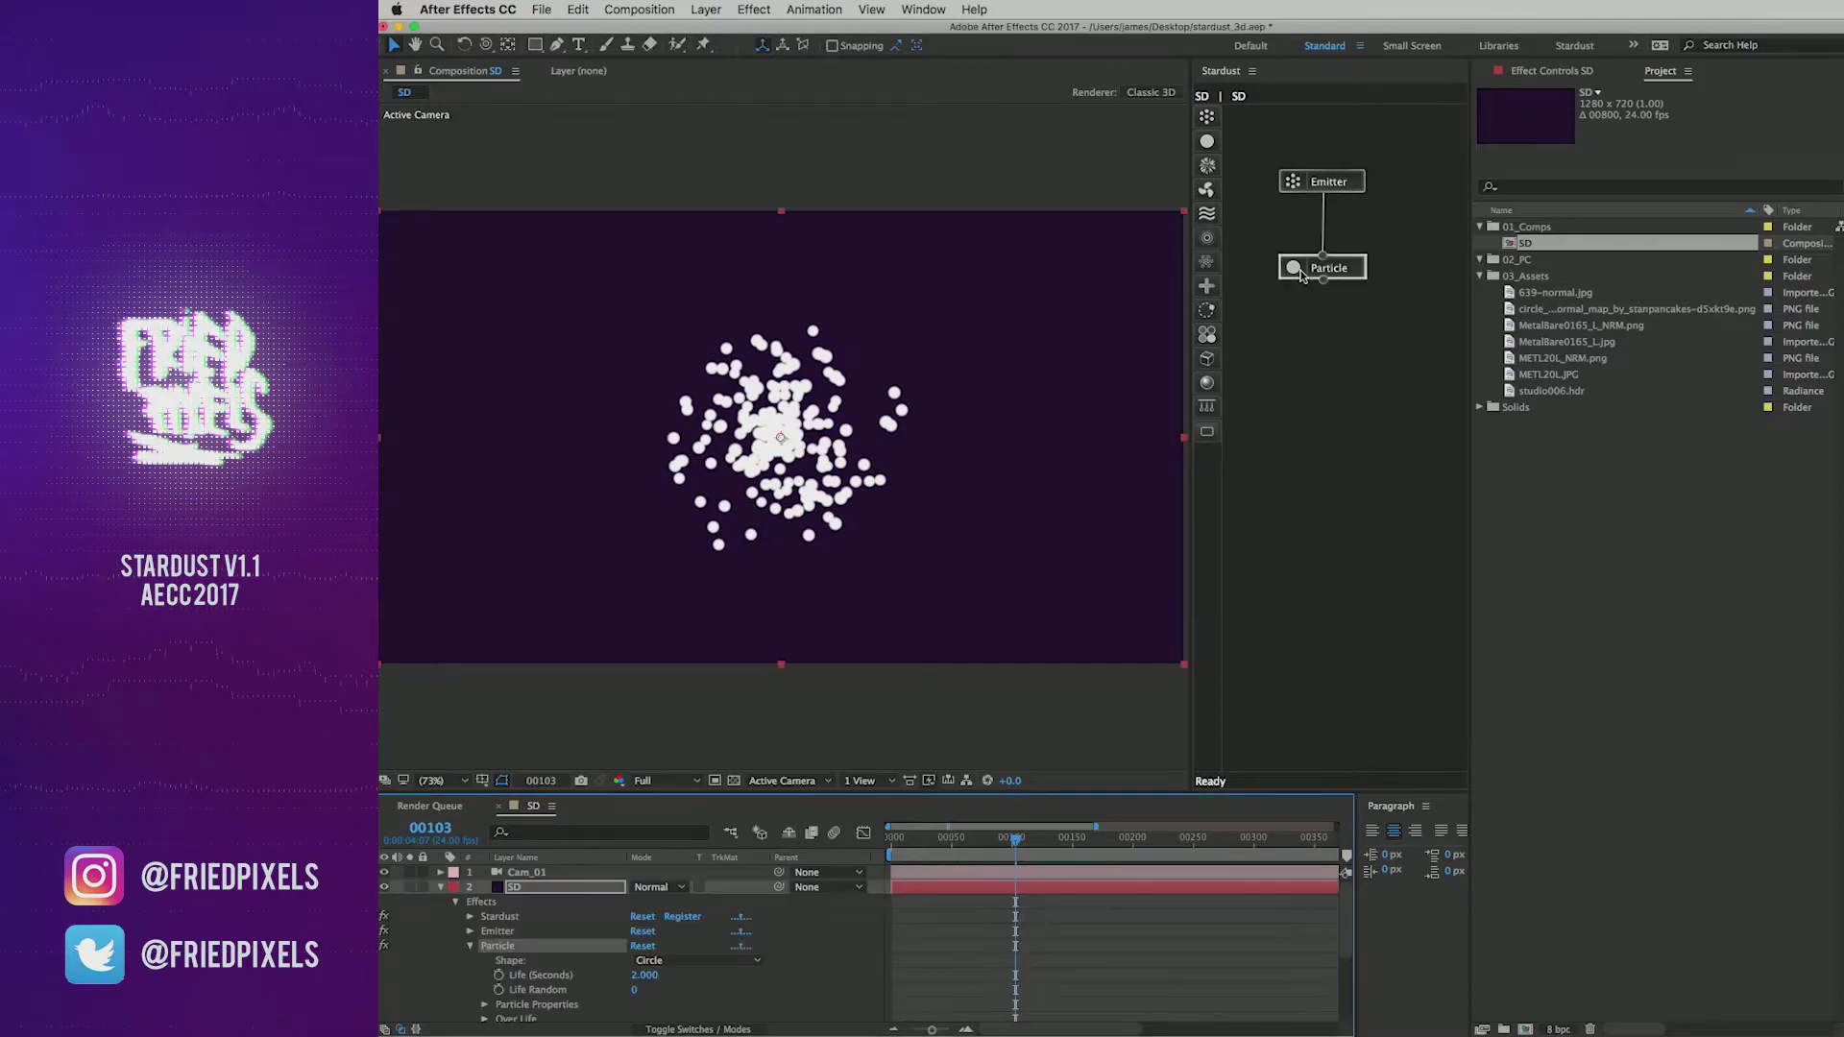
pyautogui.click(1586, 73)
pyautogui.click(1689, 628)
pyautogui.write('8')
pyautogui.press('Return')
pyautogui.moveTo(1046, 845); pyautogui.dragTo(1110, 847)
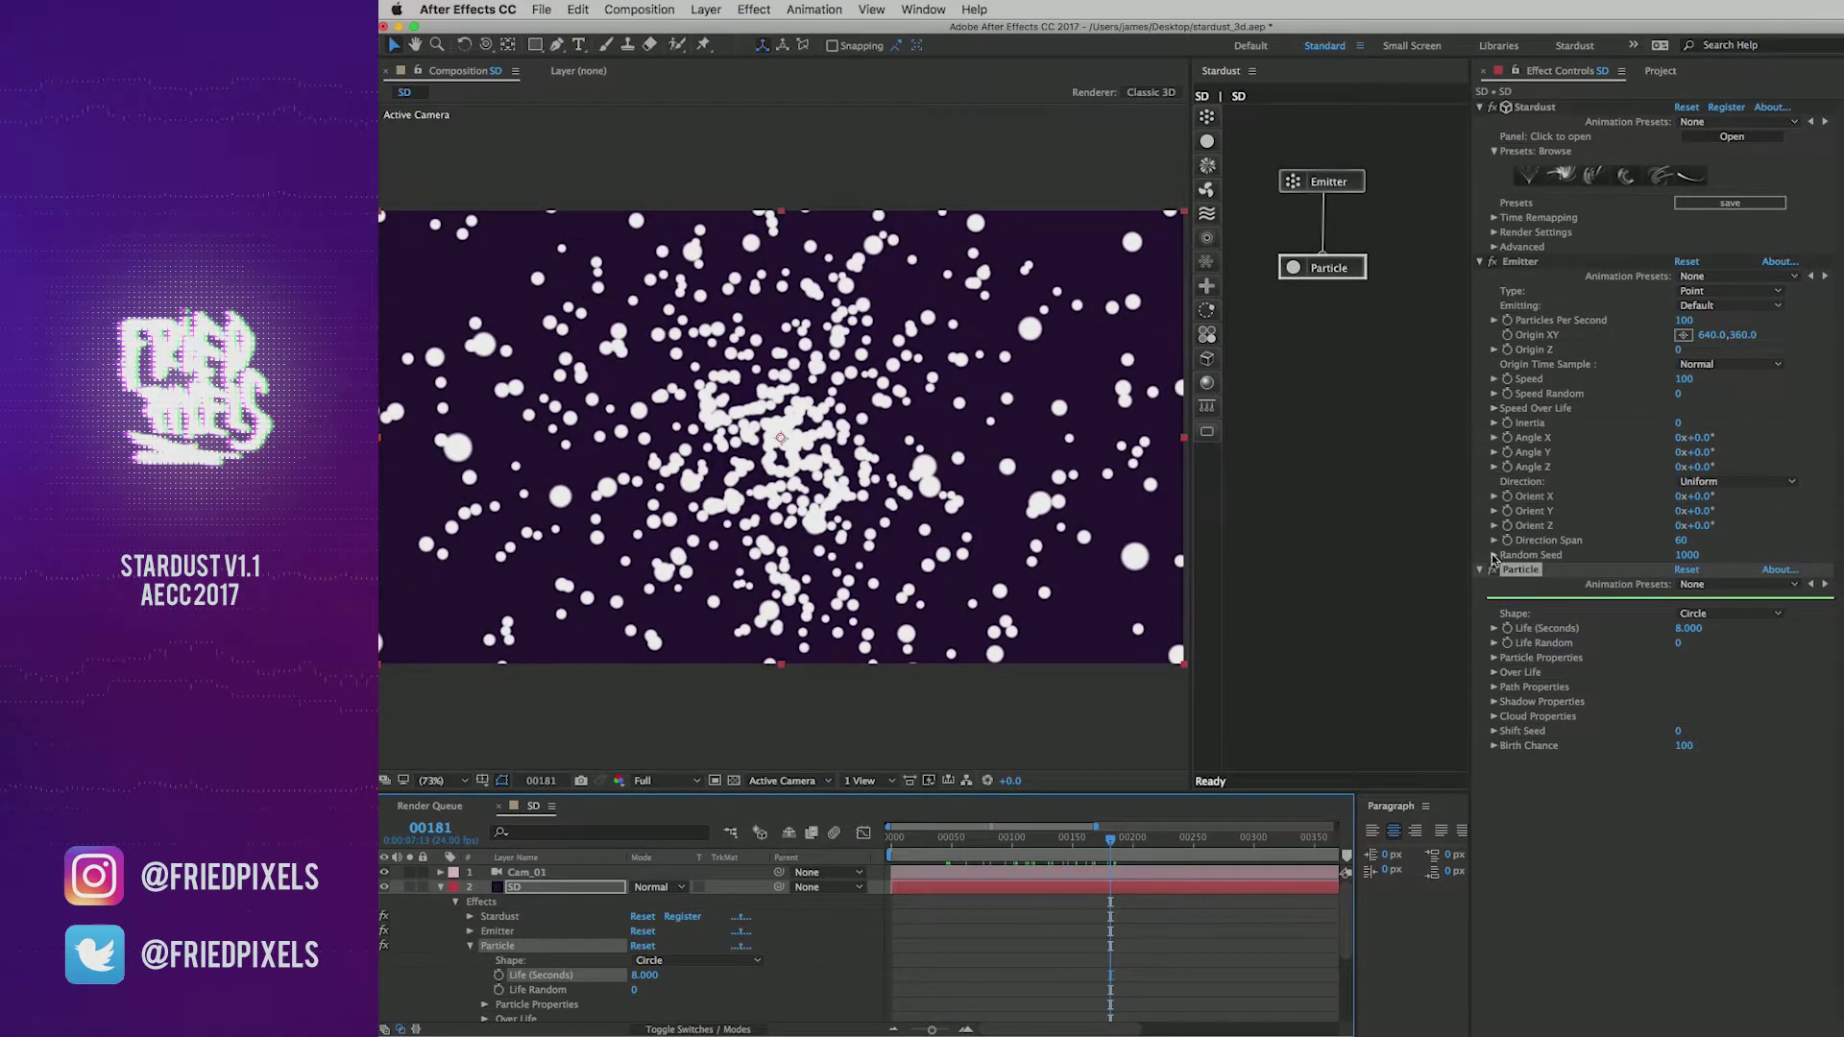
# Step: Color the particles with Random From Gradient using the Color 06 gradient preset, and preview the animation
pyautogui.click(1495, 659)
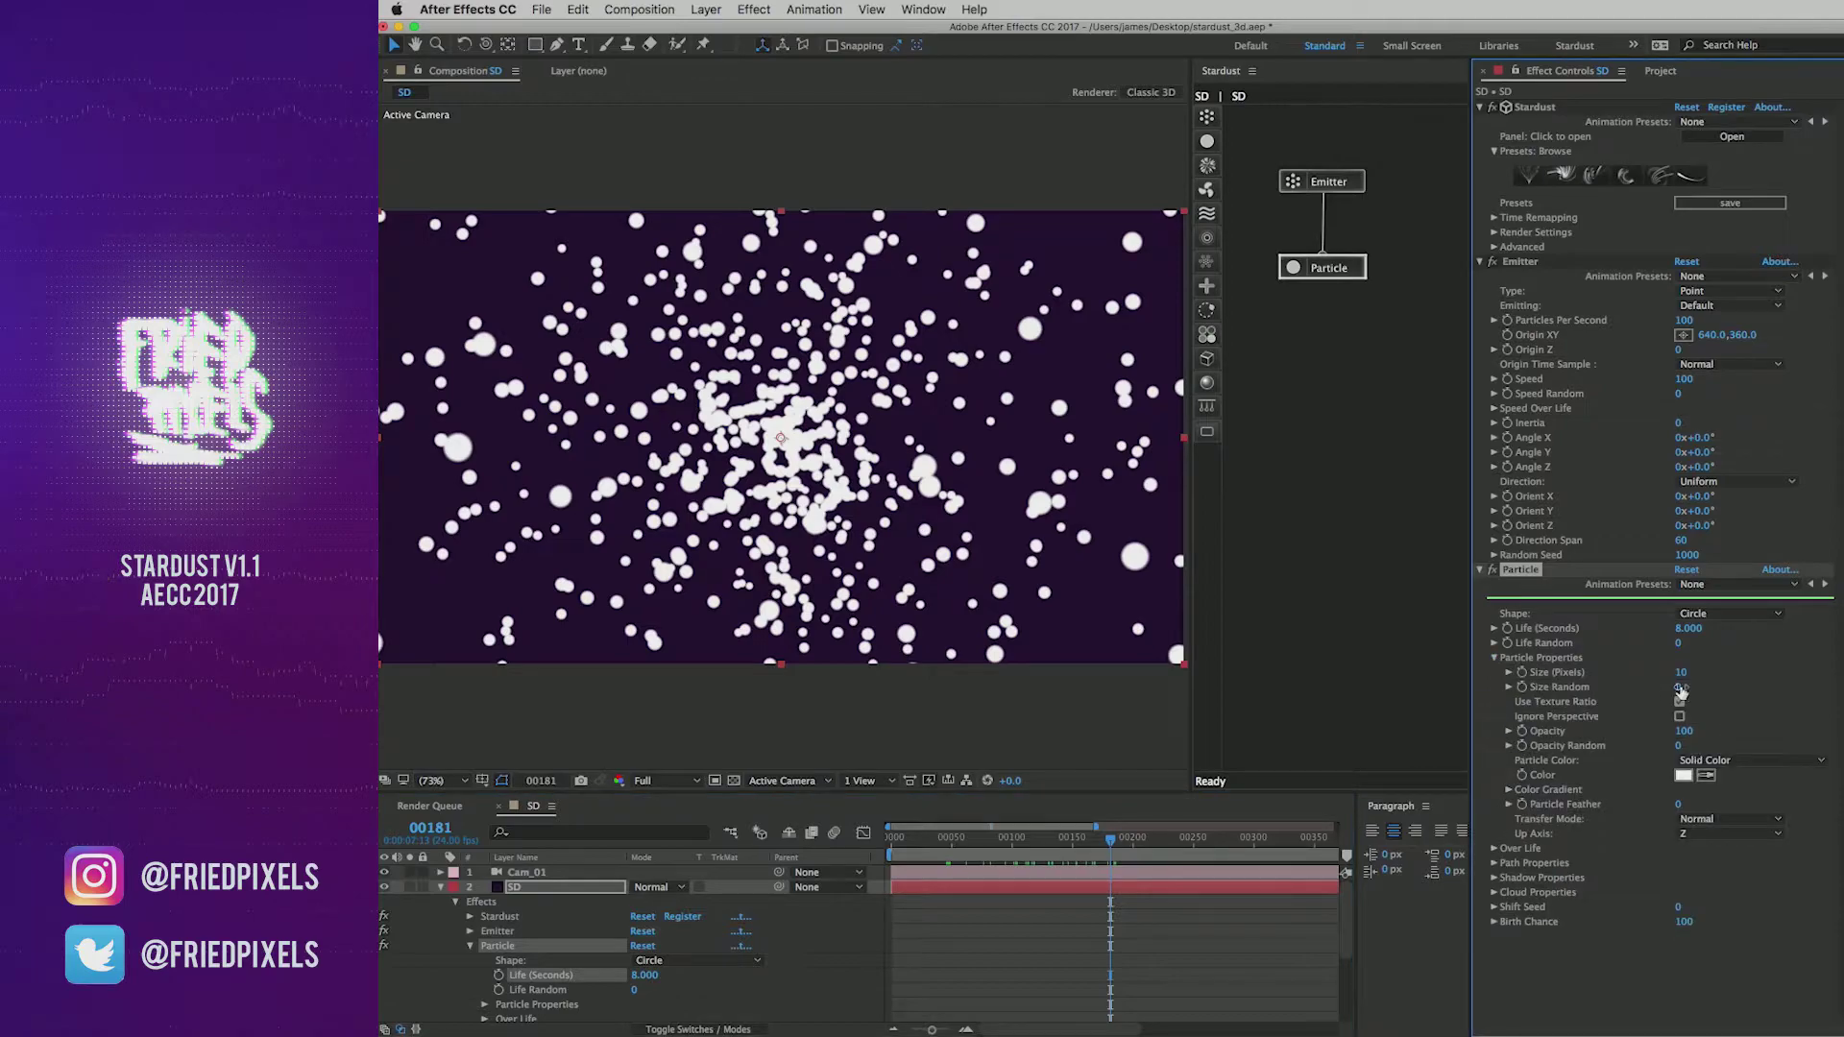
pyautogui.click(1706, 760)
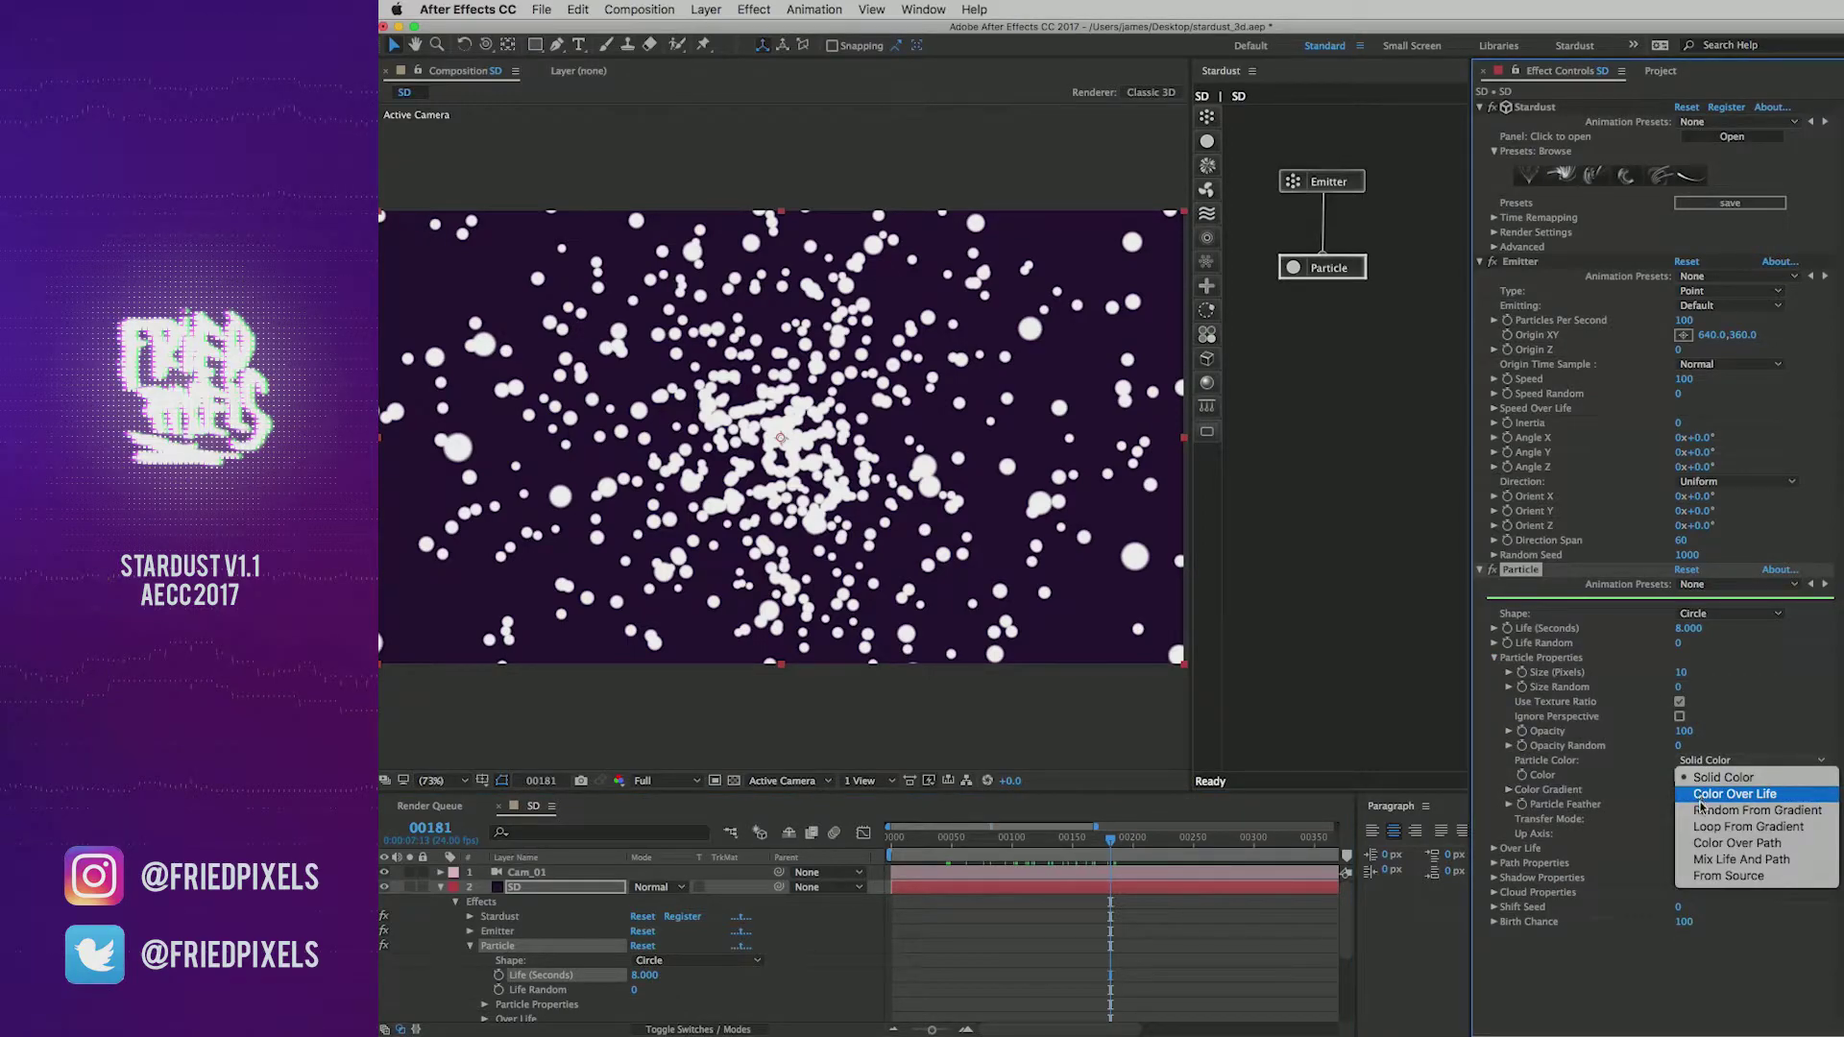
pyautogui.click(1705, 810)
pyautogui.click(1508, 791)
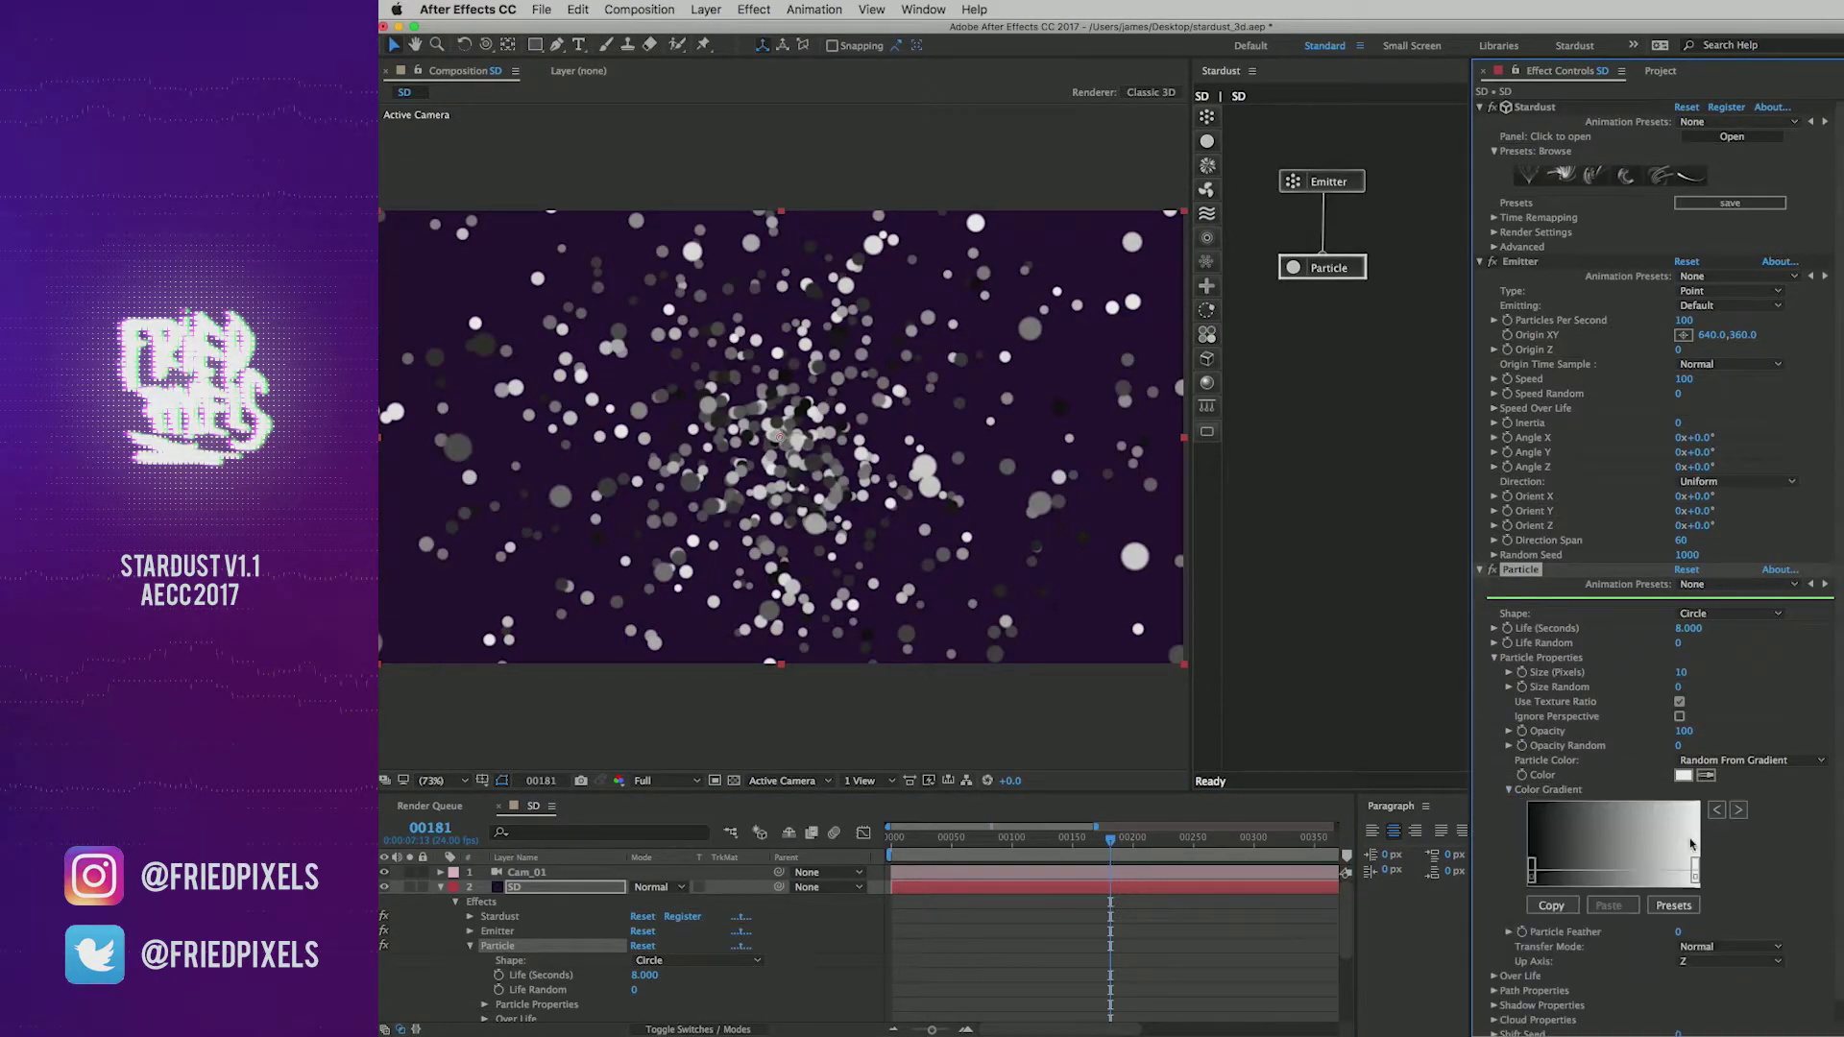
pyautogui.click(1674, 905)
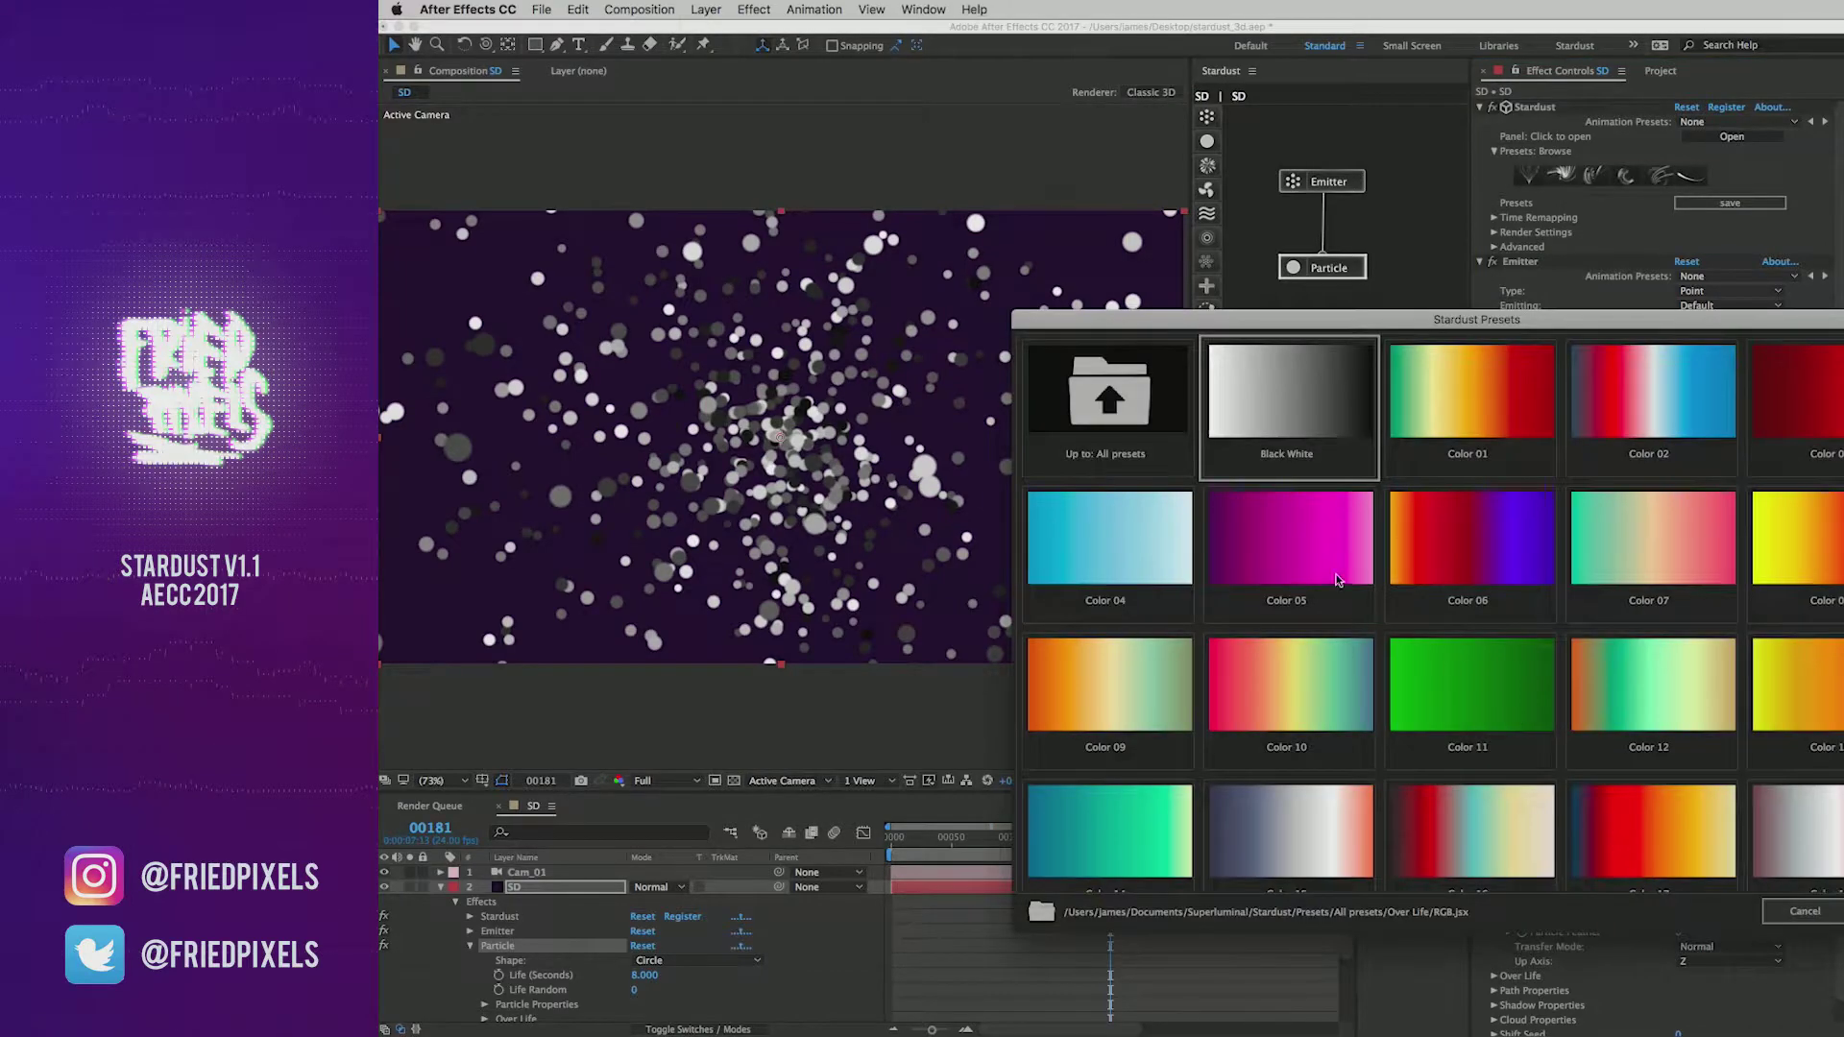
pyautogui.click(1837, 909)
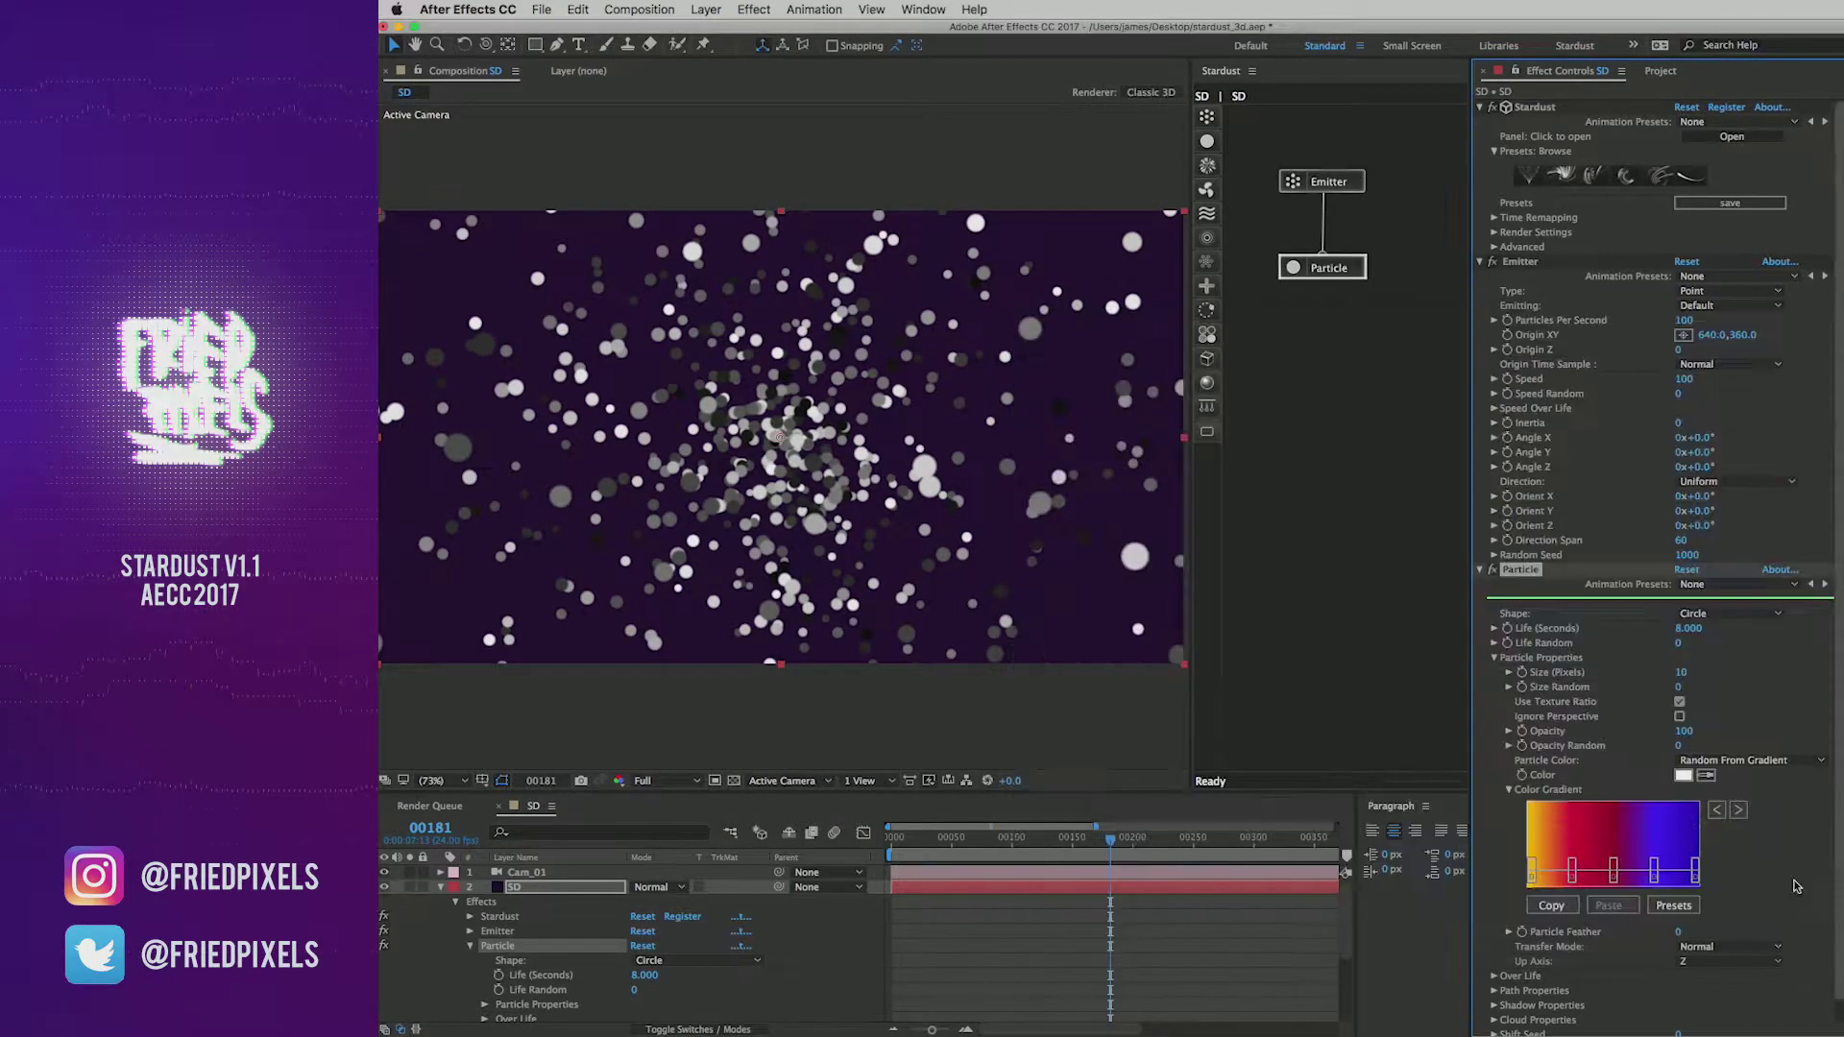
pyautogui.click(951, 824)
pyautogui.press('space')
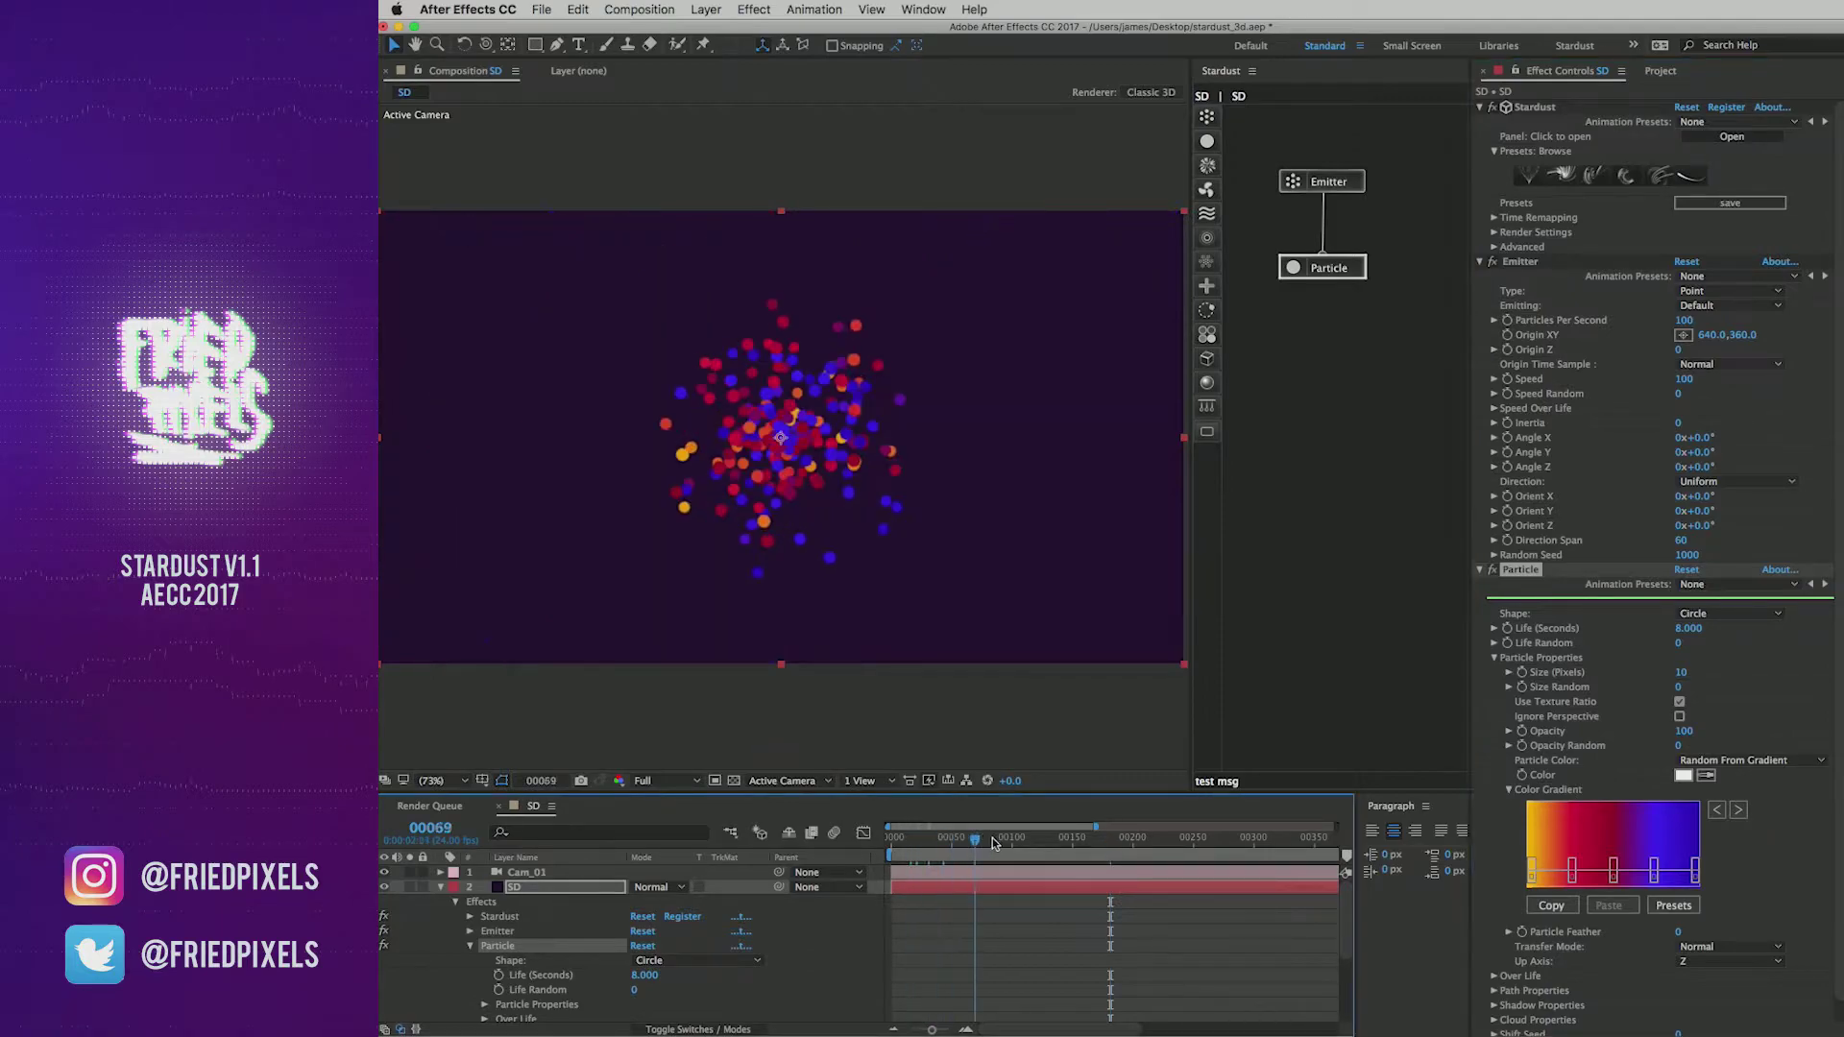
# Step: Collapse the Emitter settings and set the particle shape to Model
pyautogui.click(1481, 264)
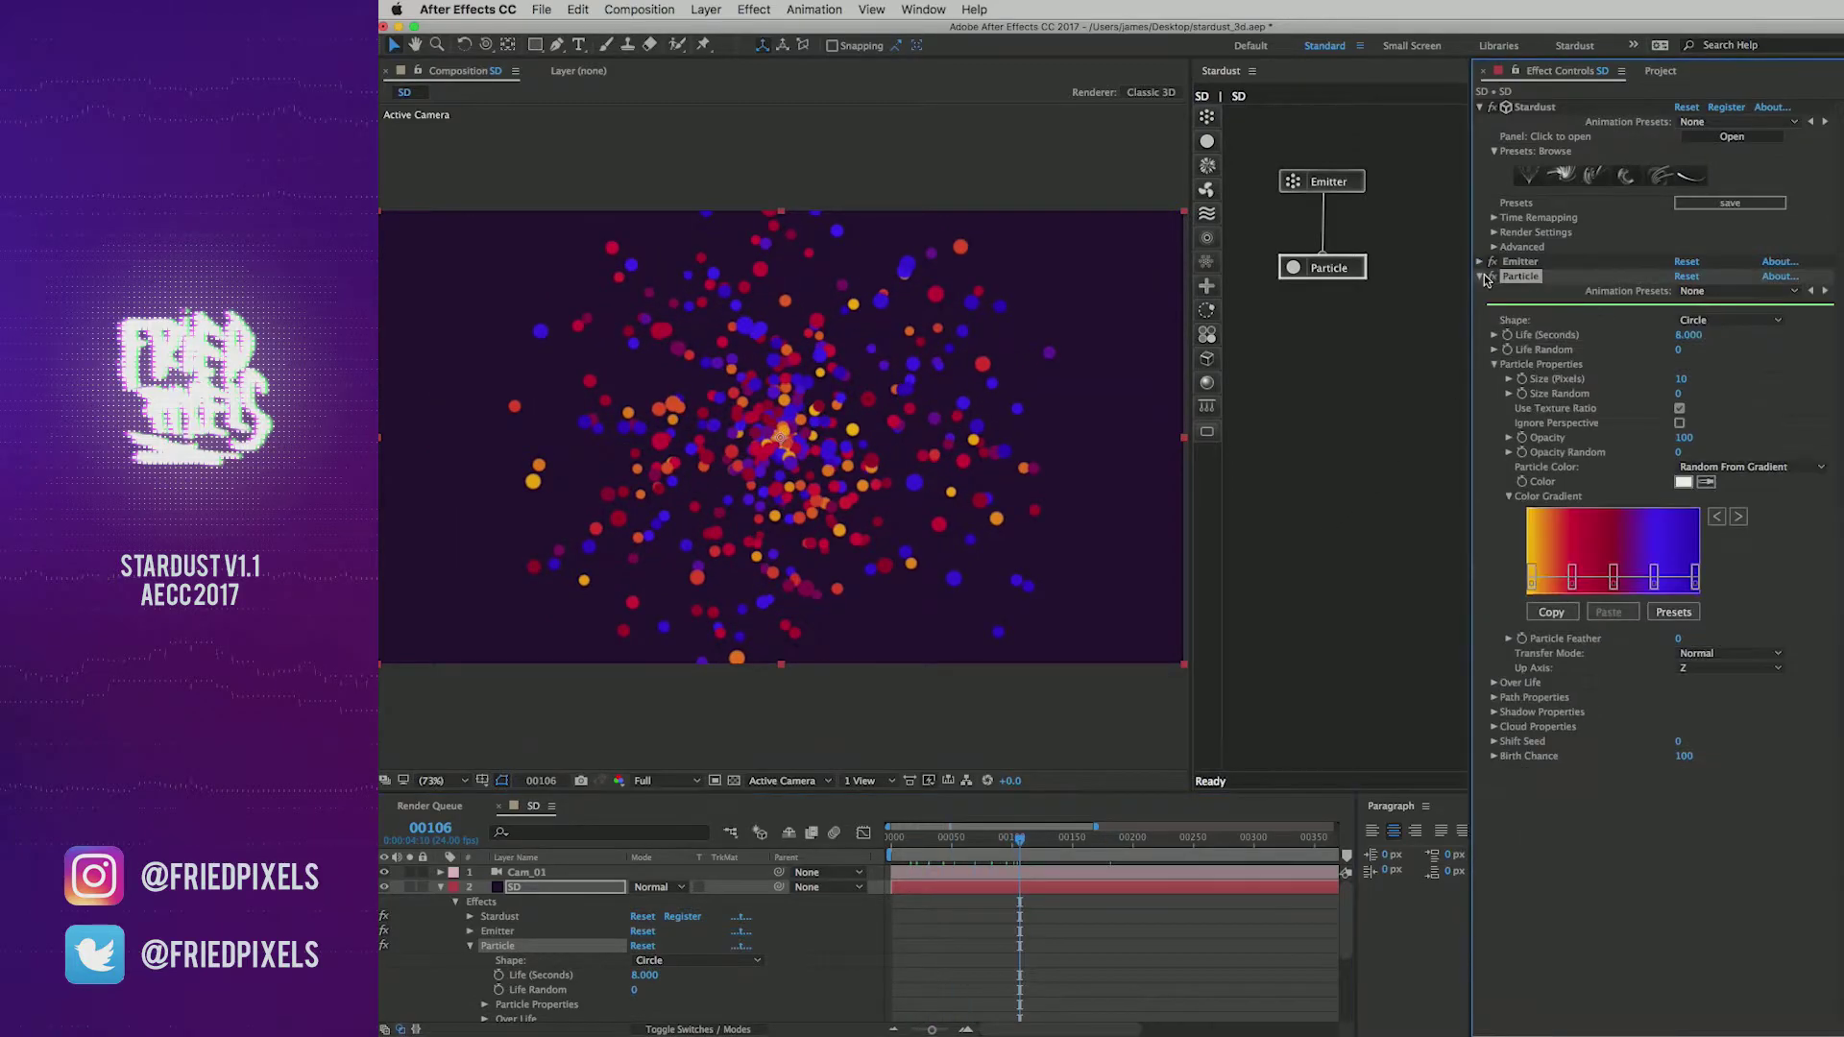
pyautogui.click(1692, 321)
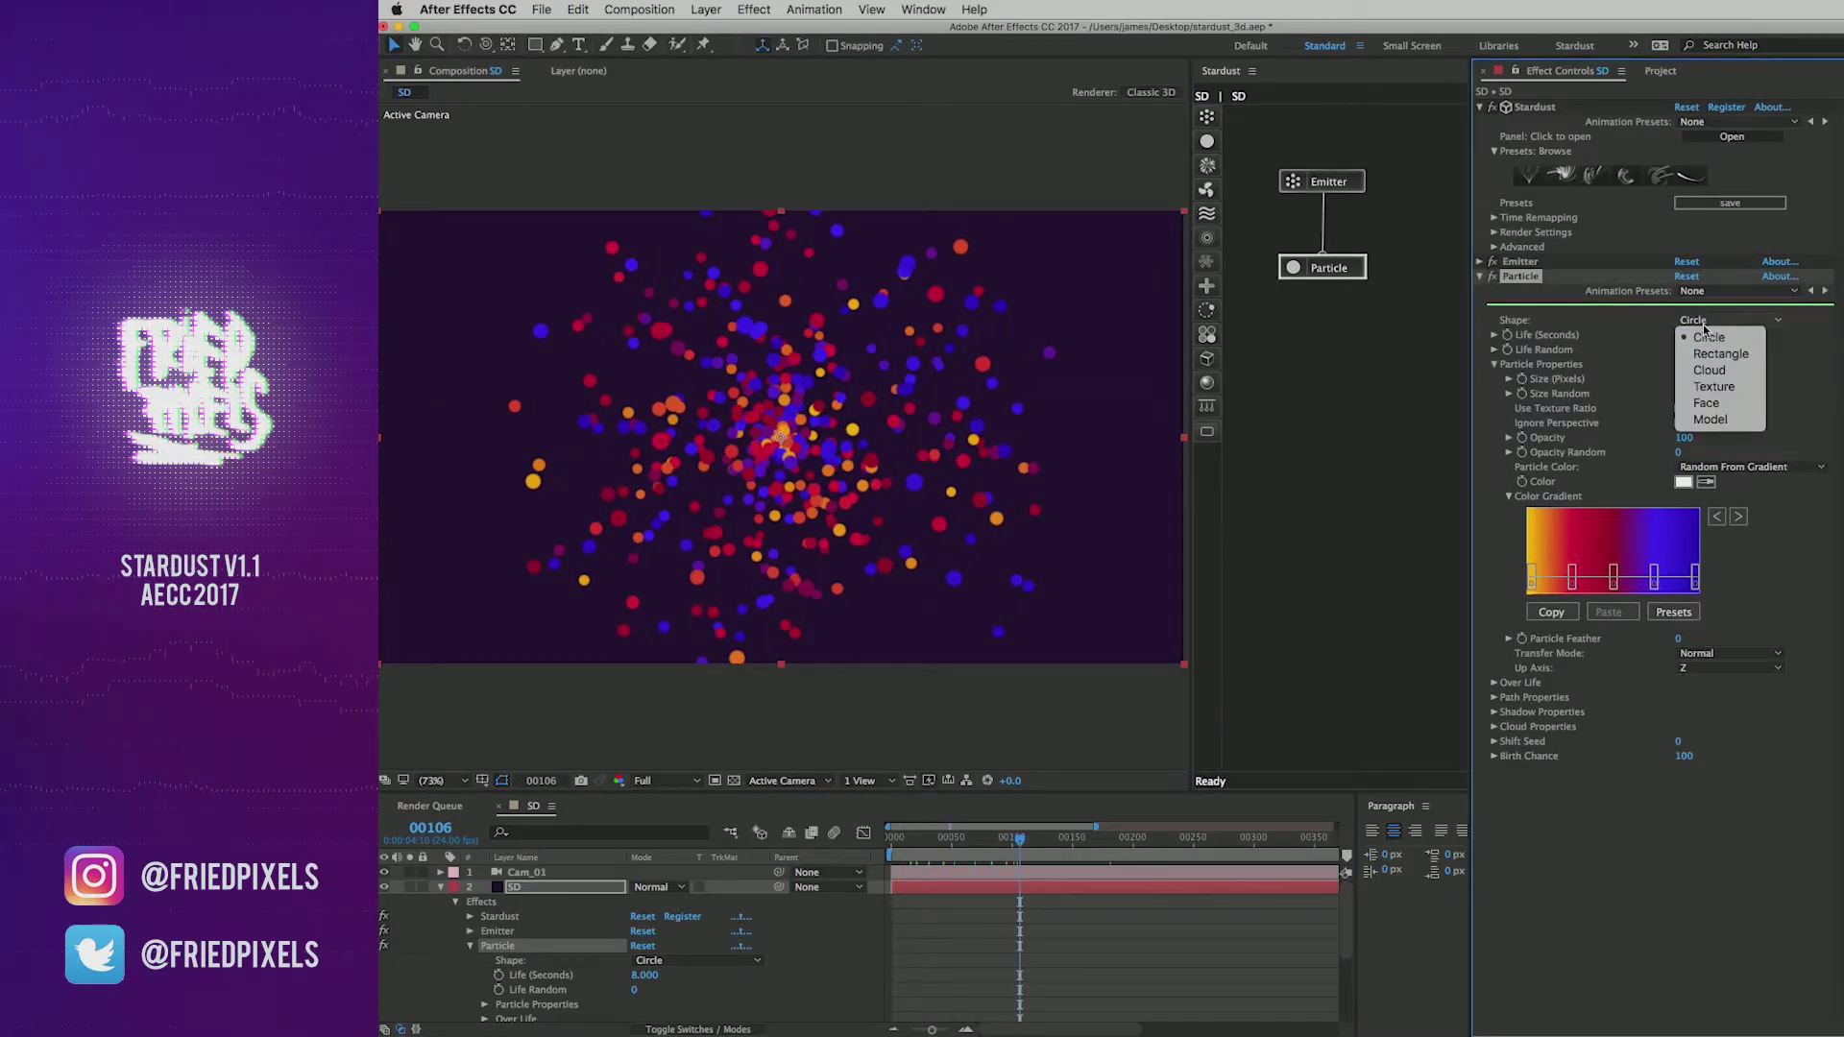
pyautogui.click(1722, 421)
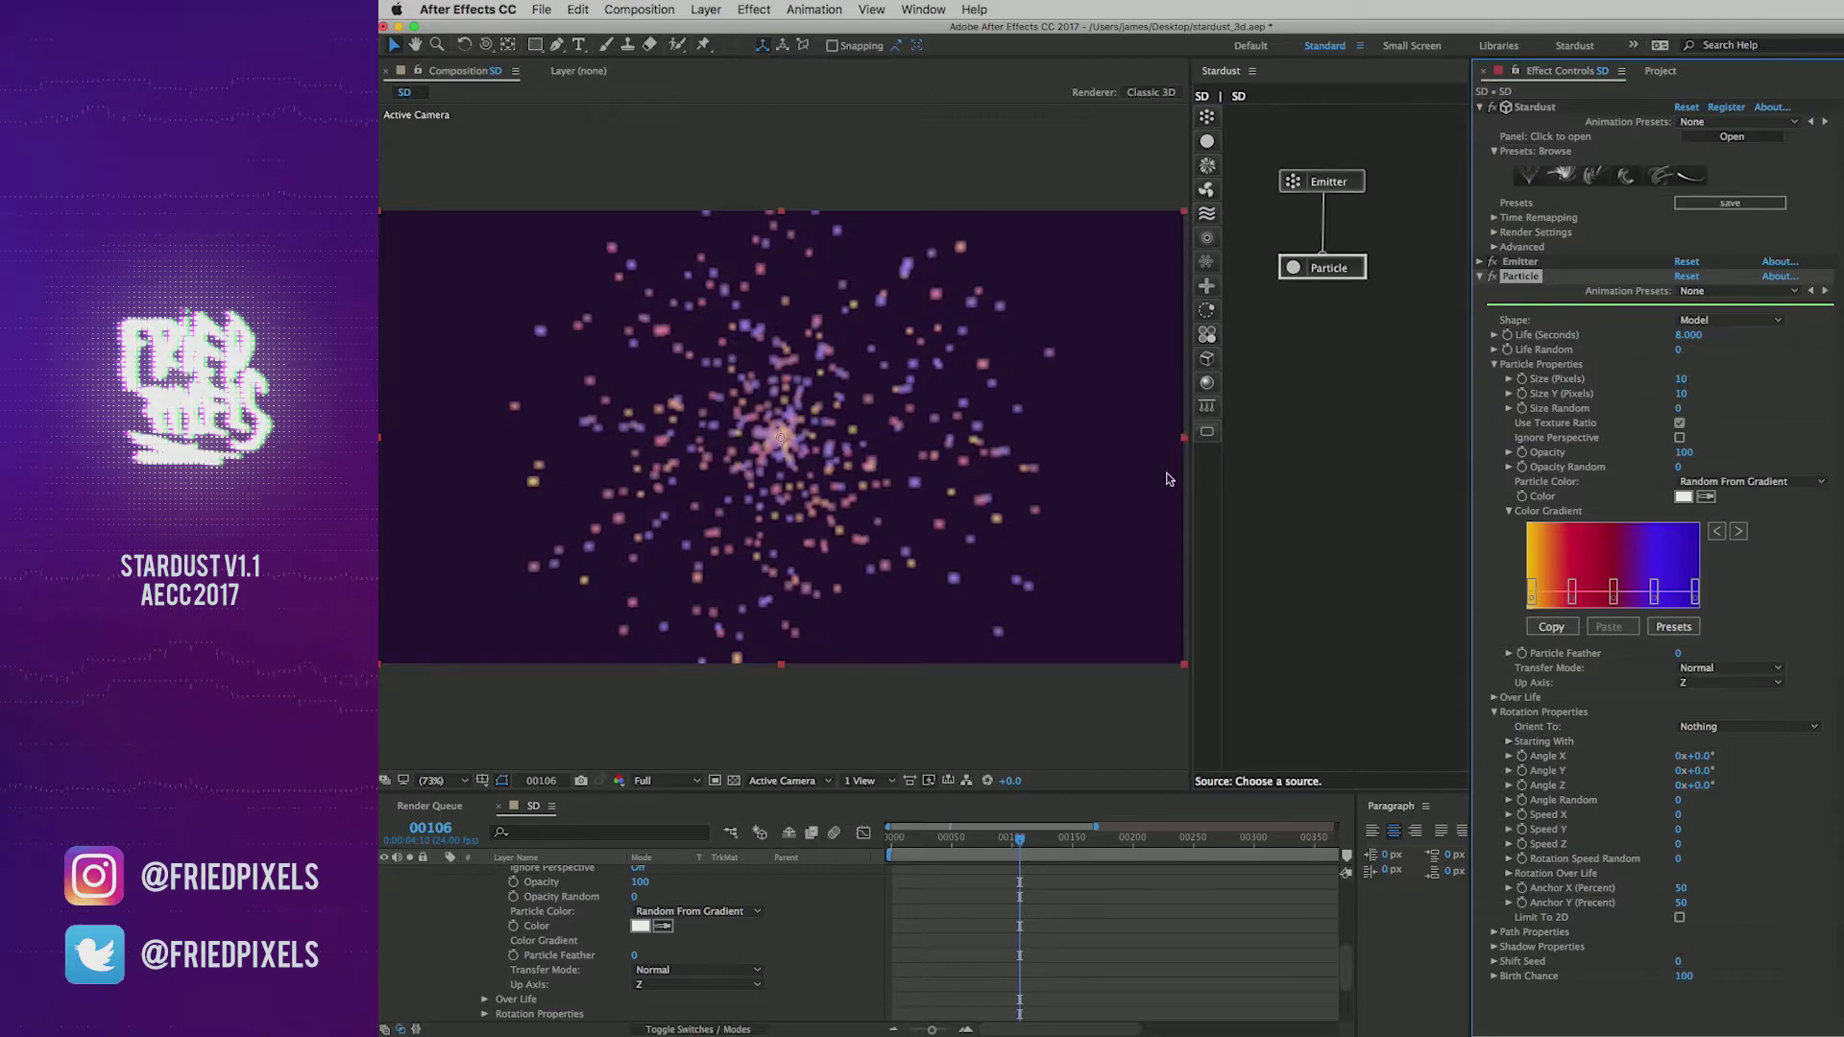
# Step: Turn off depth of field in the Cam_01 camera options
pyautogui.scroll(10, 546, 933)
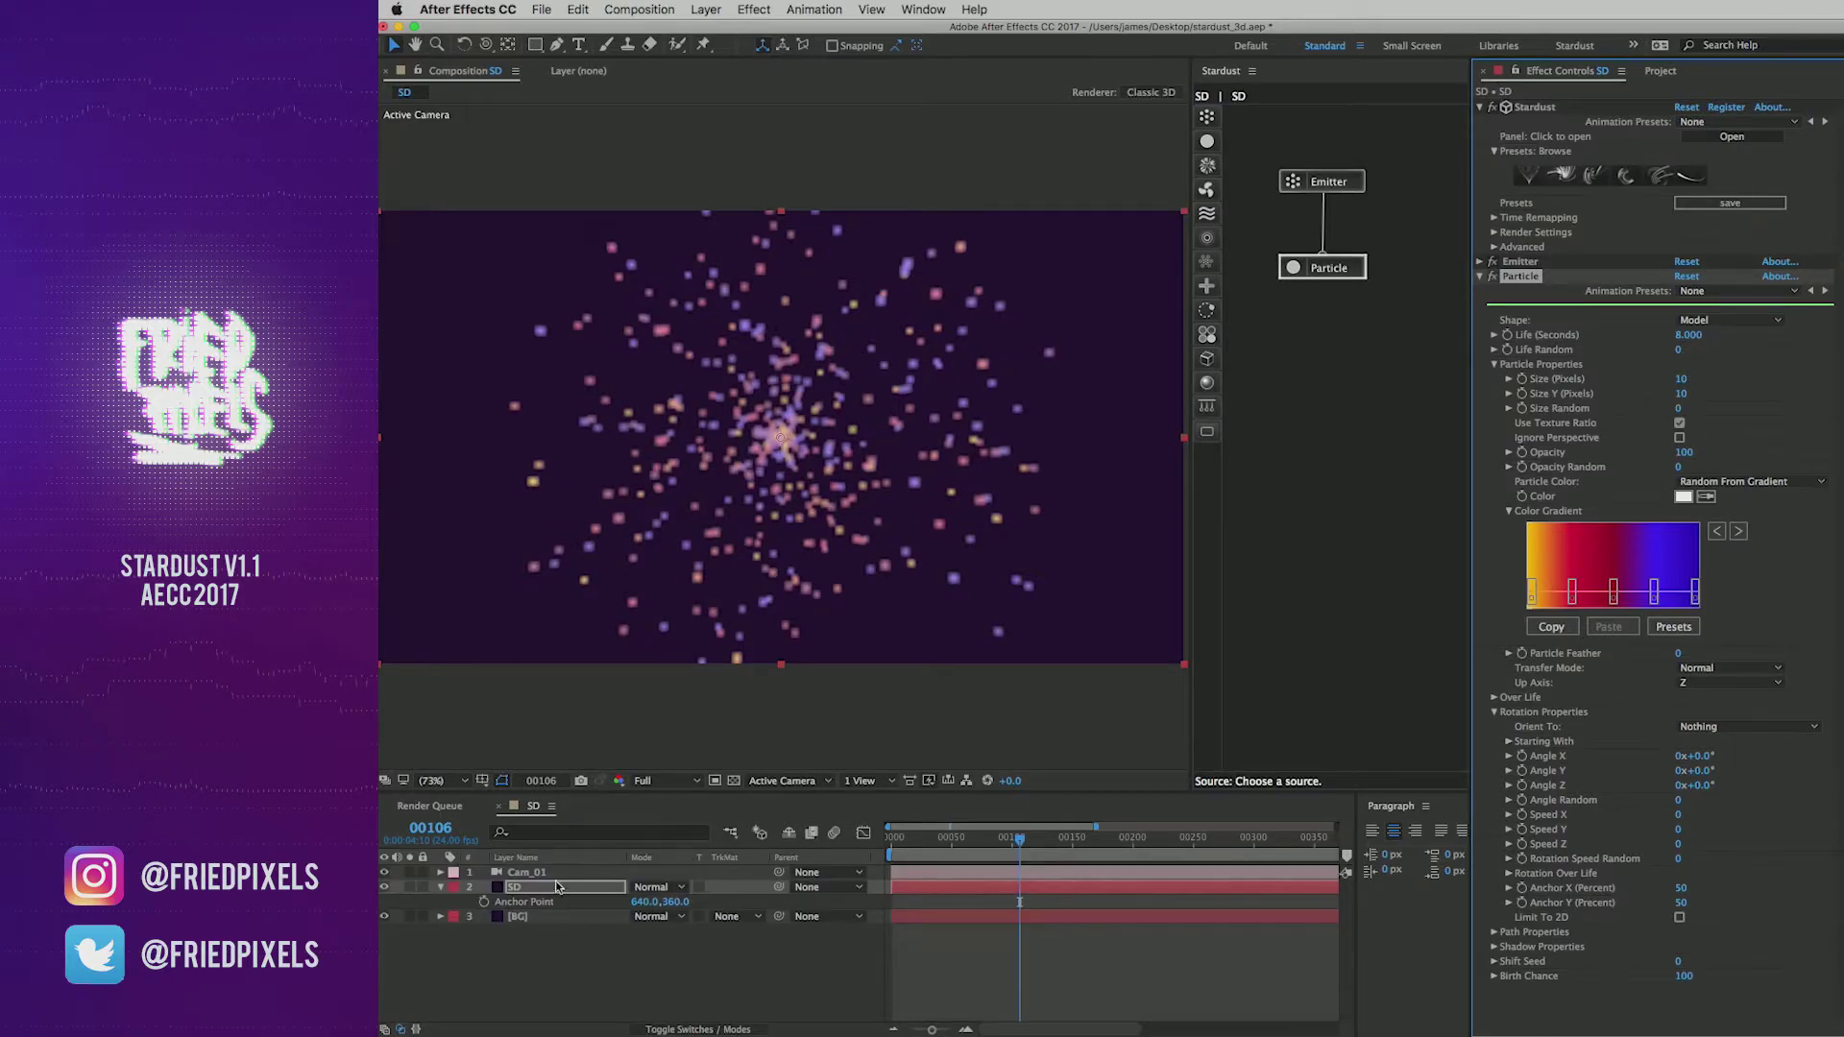
pyautogui.click(562, 872)
pyautogui.press('a')
pyautogui.press('a')
pyautogui.press('F2')
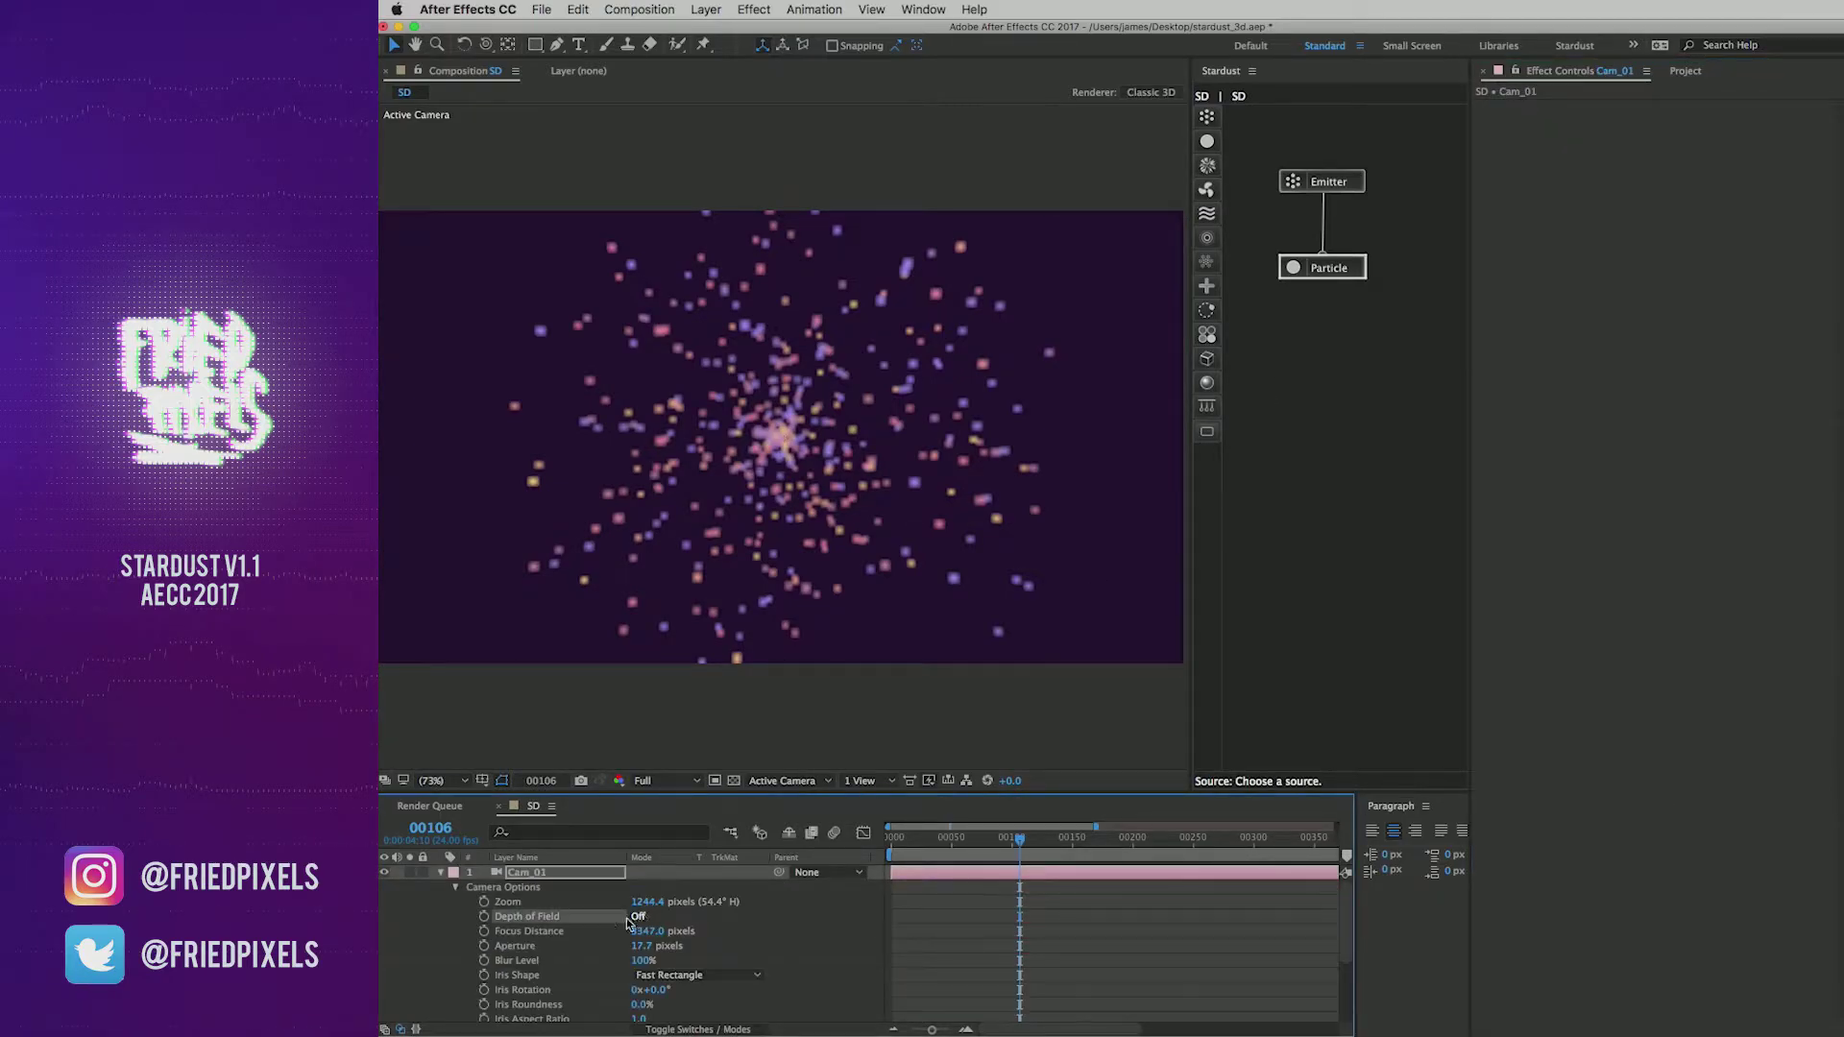
pyautogui.press('a')
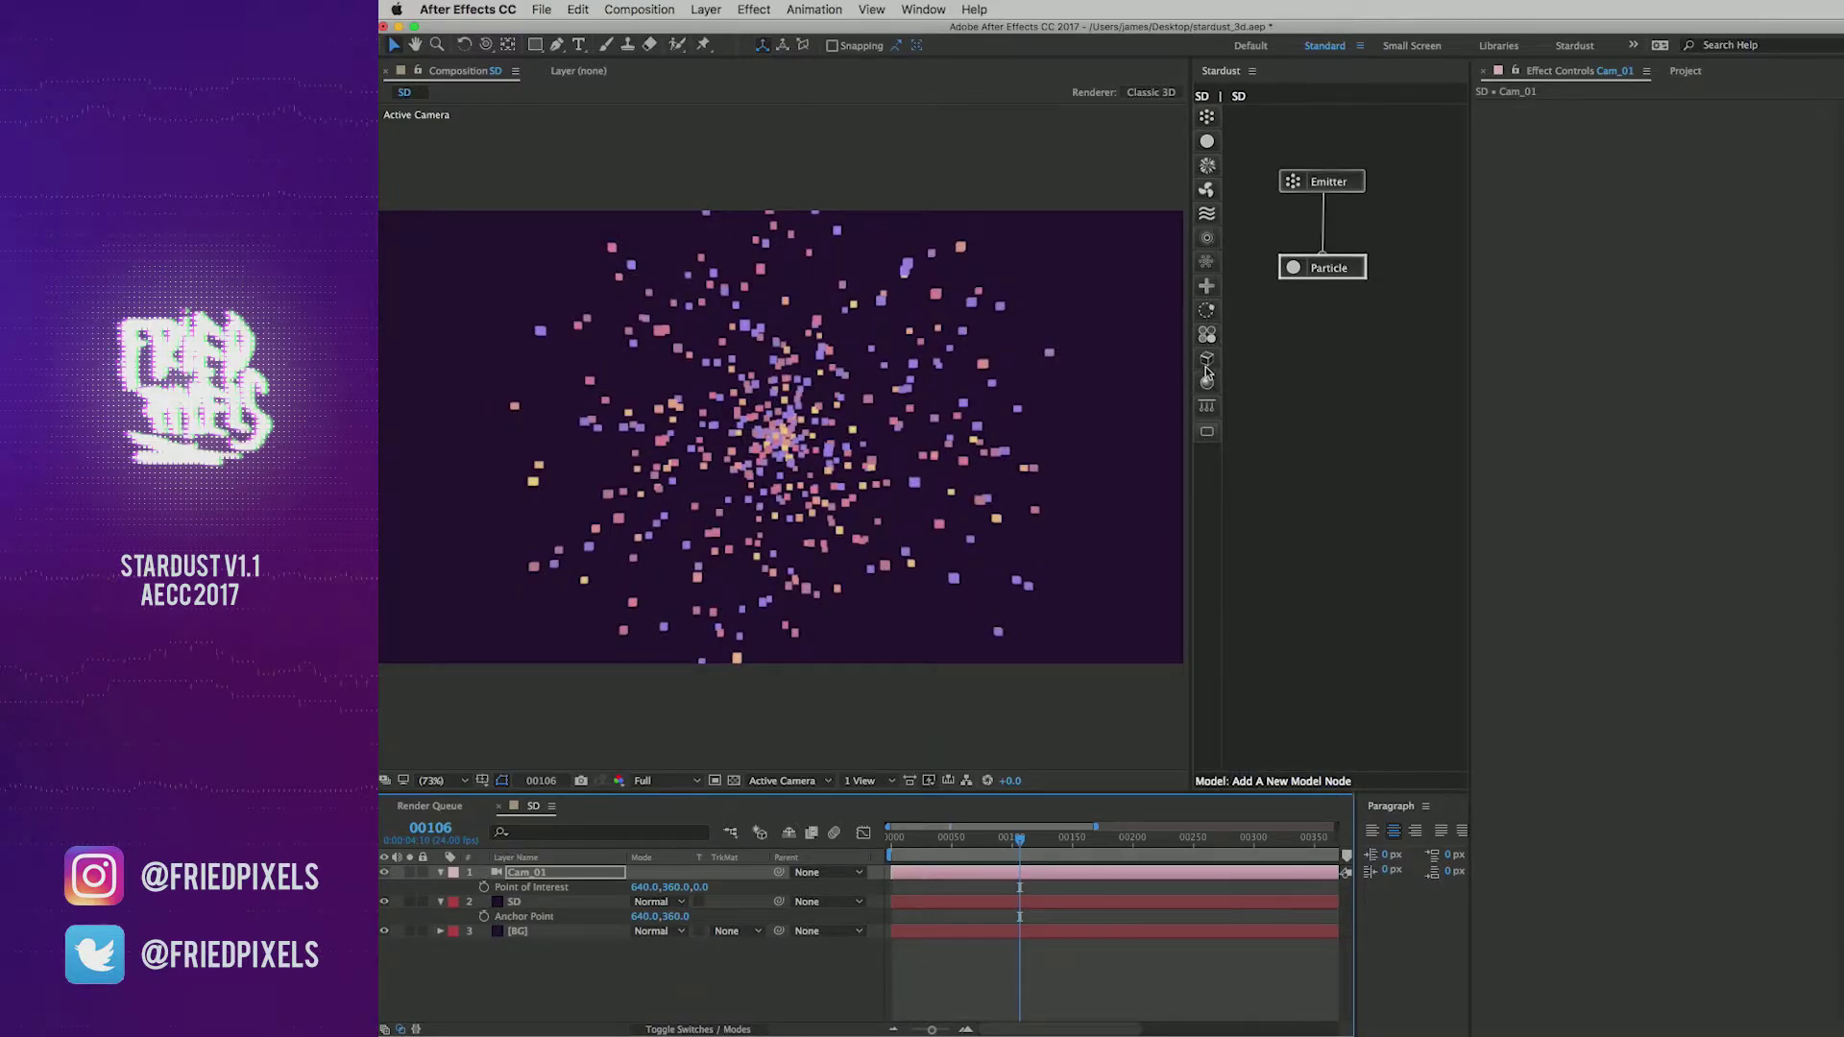
# Step: Add Model and Material nodes and connect them in a chain below the Particle node
pyautogui.moveTo(1207, 358); pyautogui.dragTo(1297, 396)
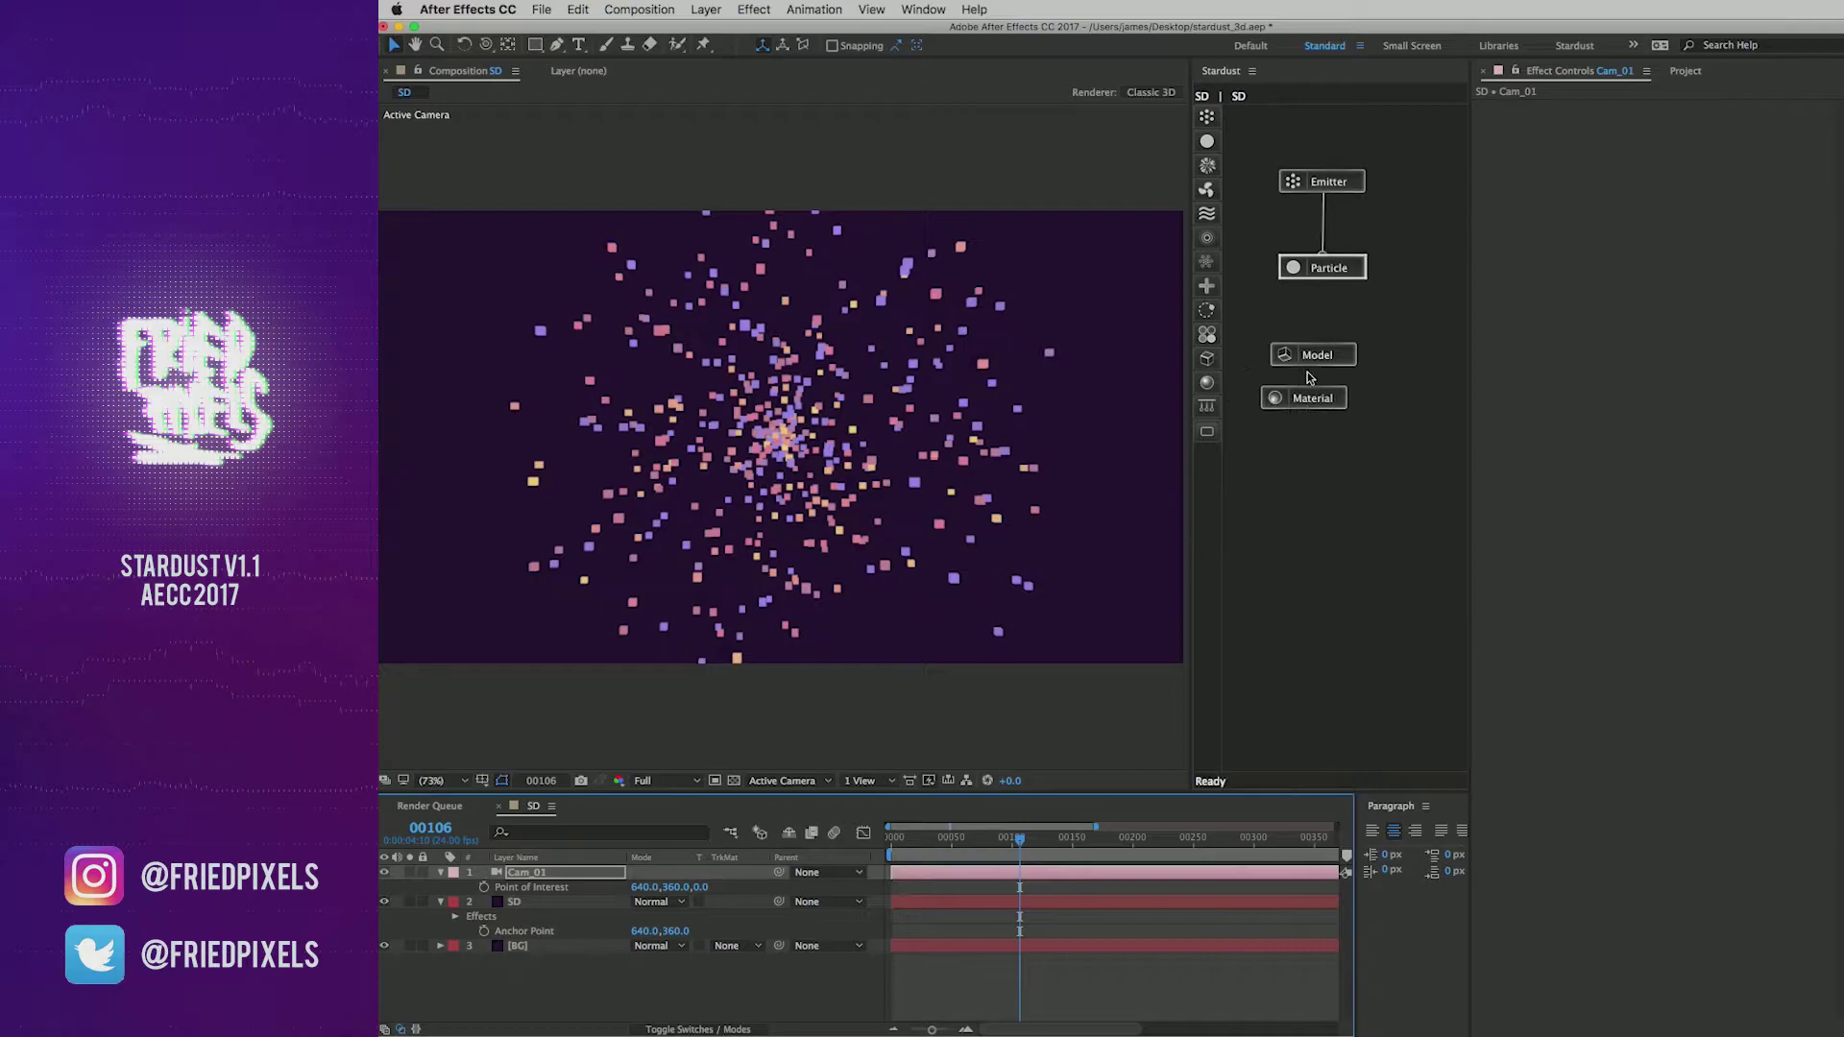
pyautogui.moveTo(1314, 343); pyautogui.dragTo(1332, 277)
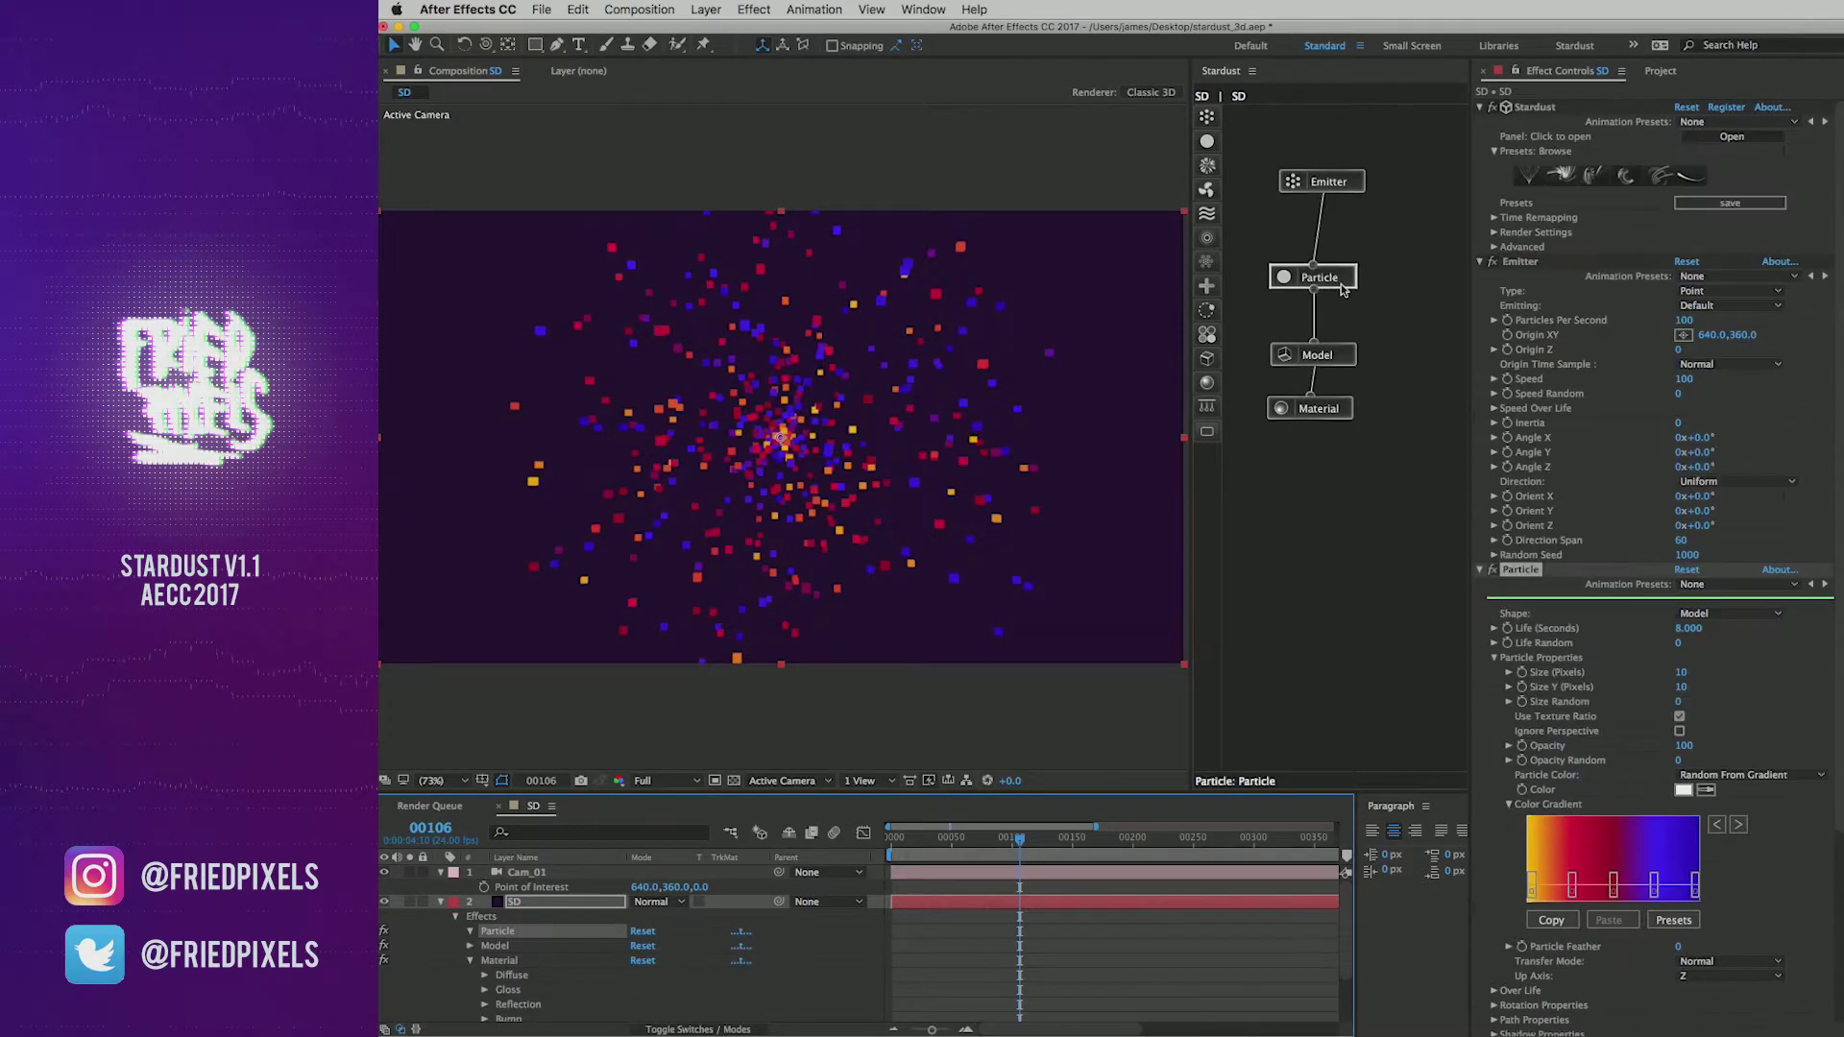
# Step: Examine the Model node's source choices, its material settings and the properties for file-based models
pyautogui.click(1329, 355)
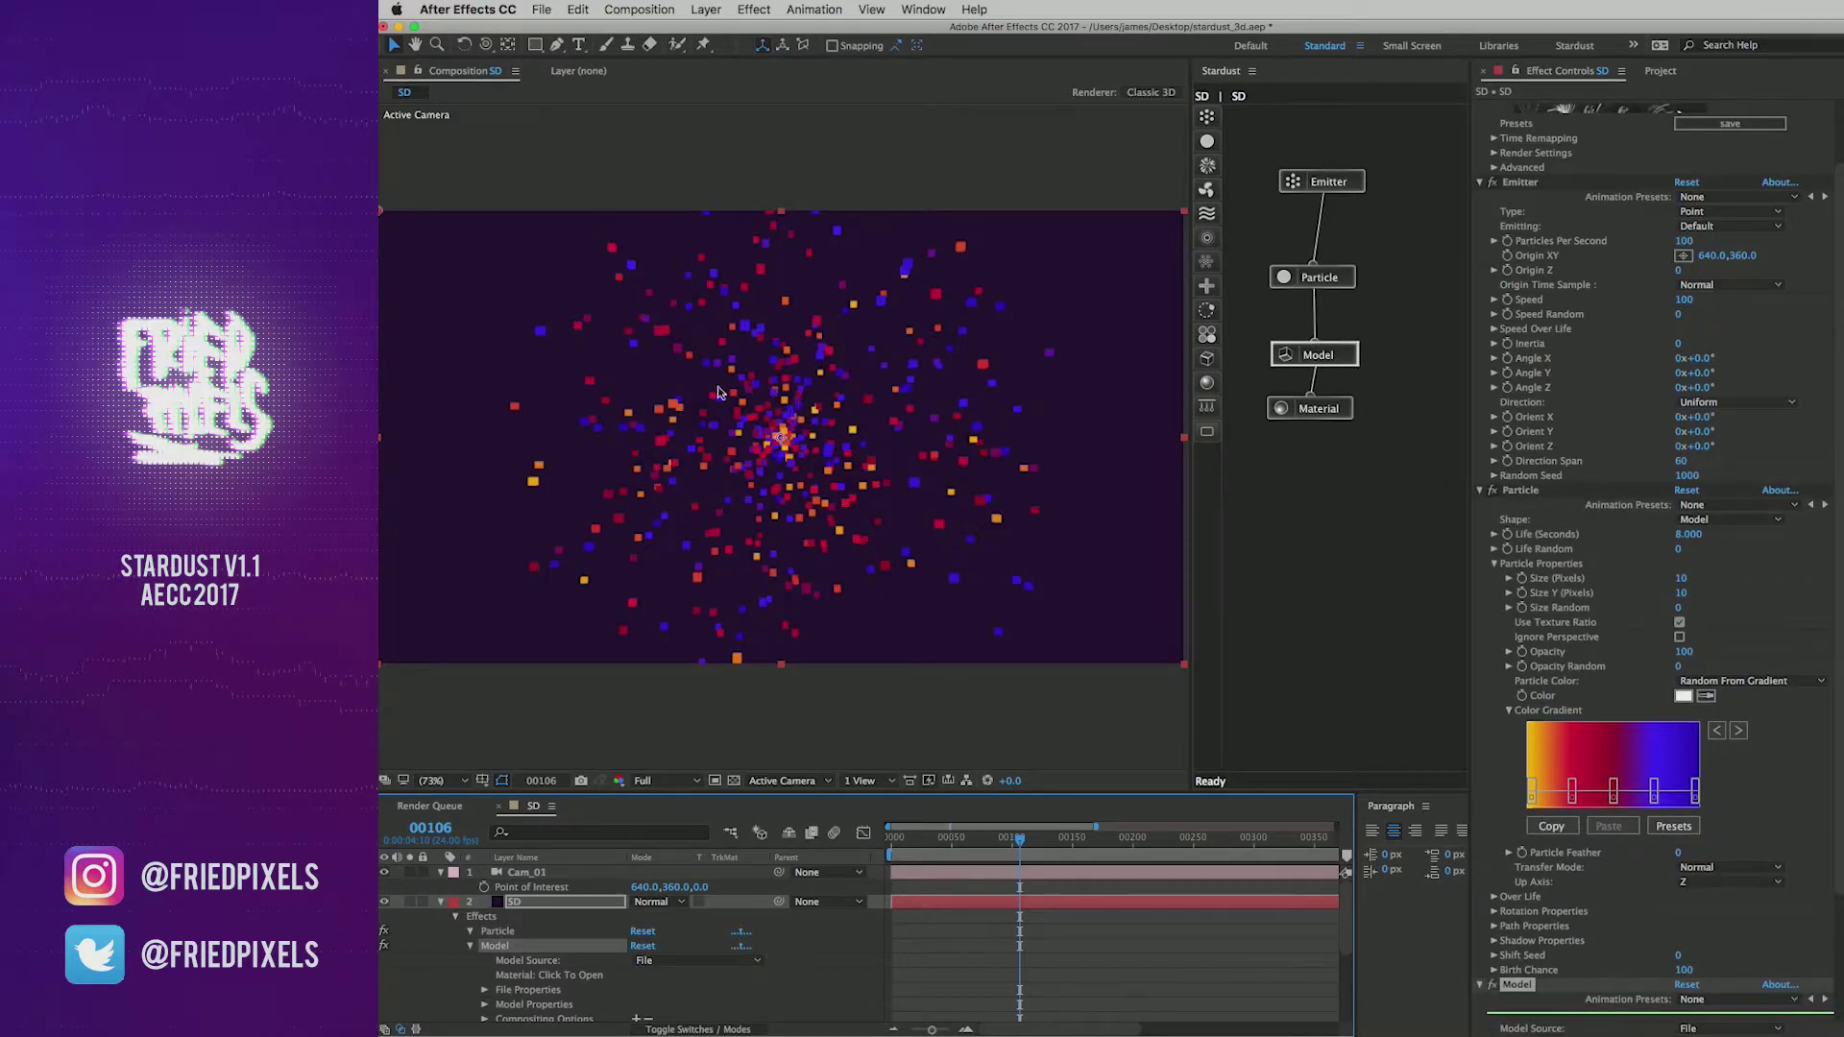
pyautogui.click(1481, 491)
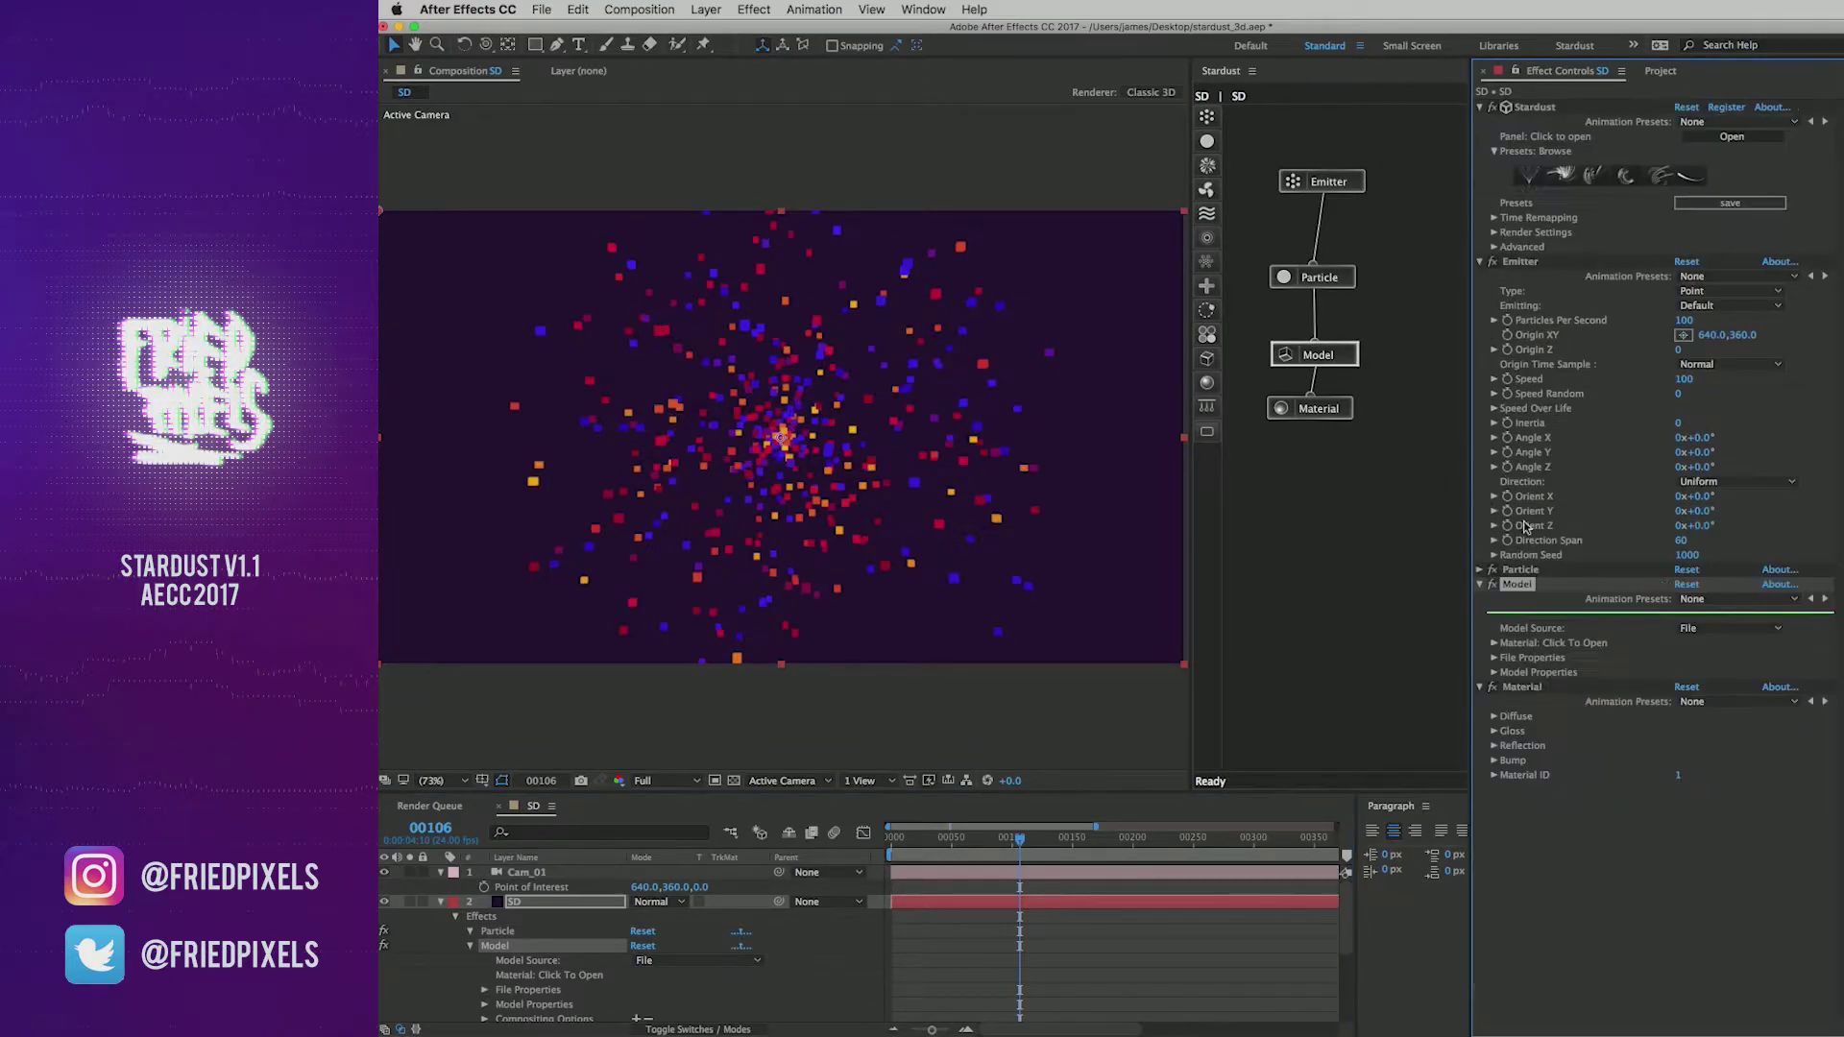
pyautogui.click(1708, 634)
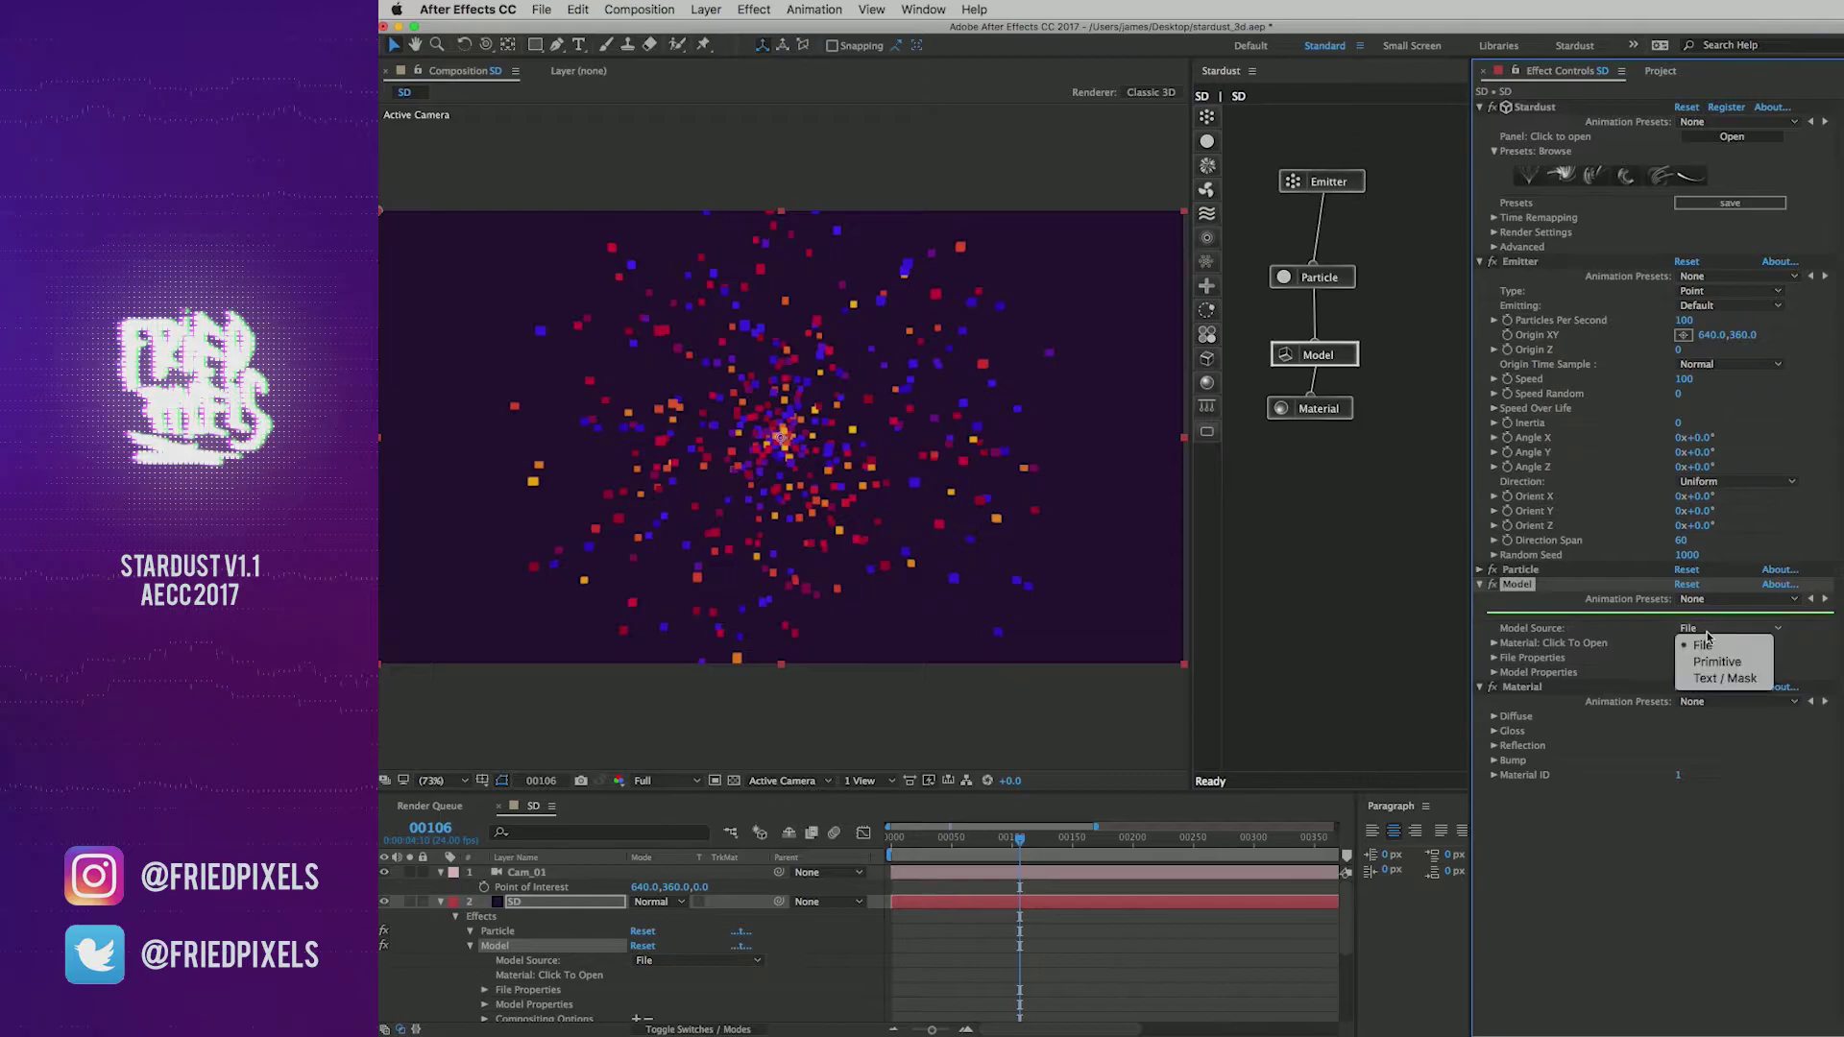
pyautogui.click(1608, 644)
pyautogui.click(1495, 643)
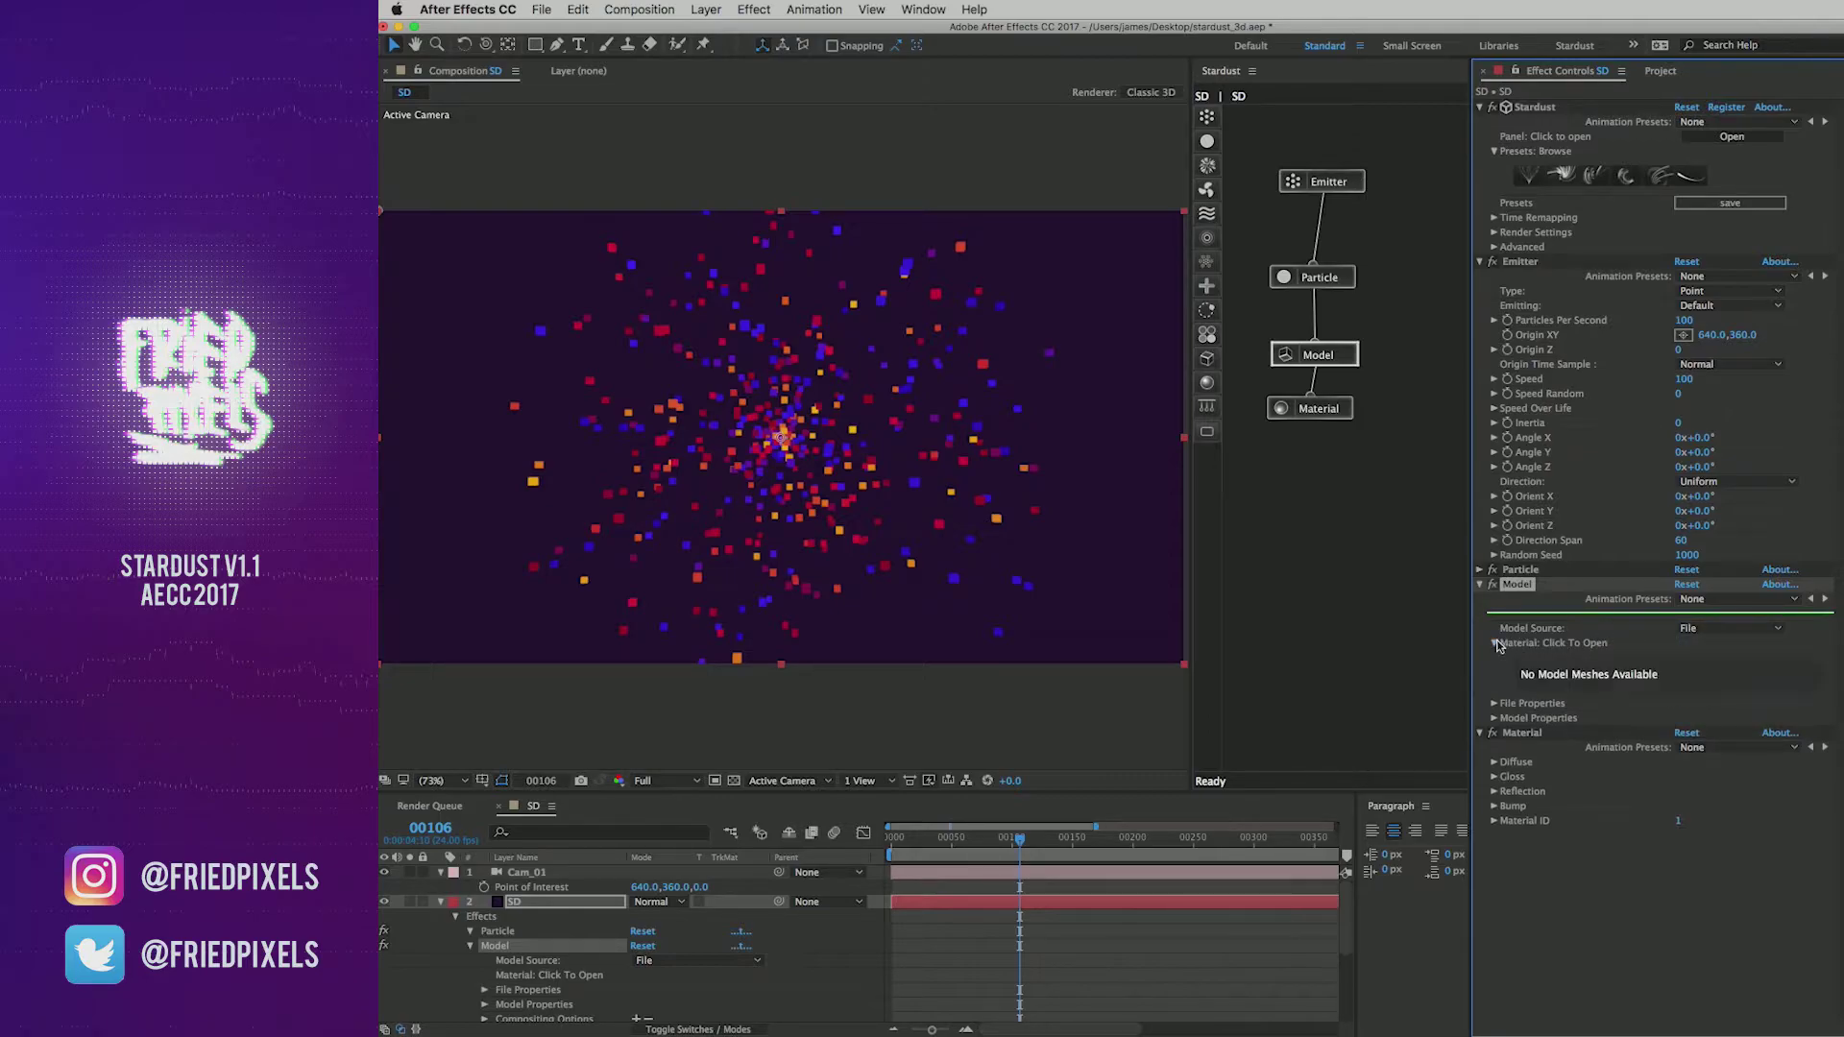
pyautogui.click(1495, 644)
pyautogui.click(1494, 658)
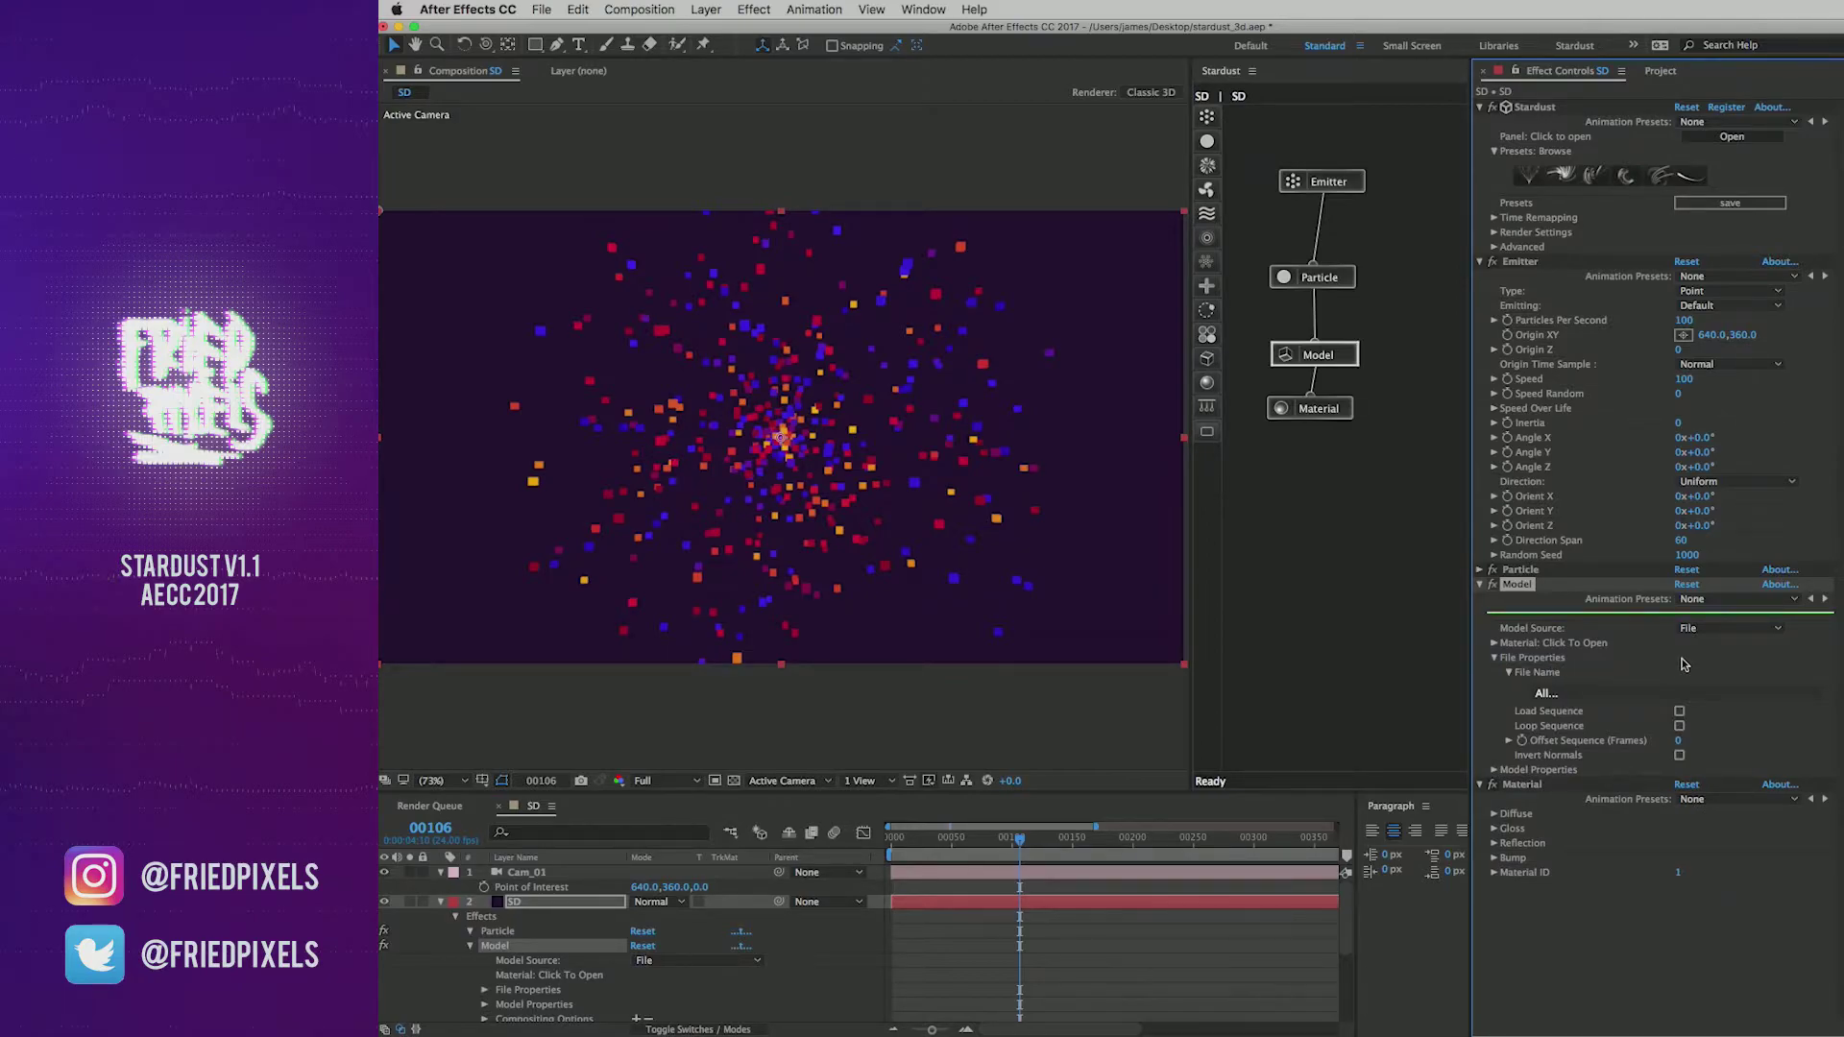
pyautogui.click(1496, 658)
# Step: Set the model source to Primitive and review the primitive types, keeping Cube
pyautogui.click(1729, 629)
pyautogui.click(1719, 637)
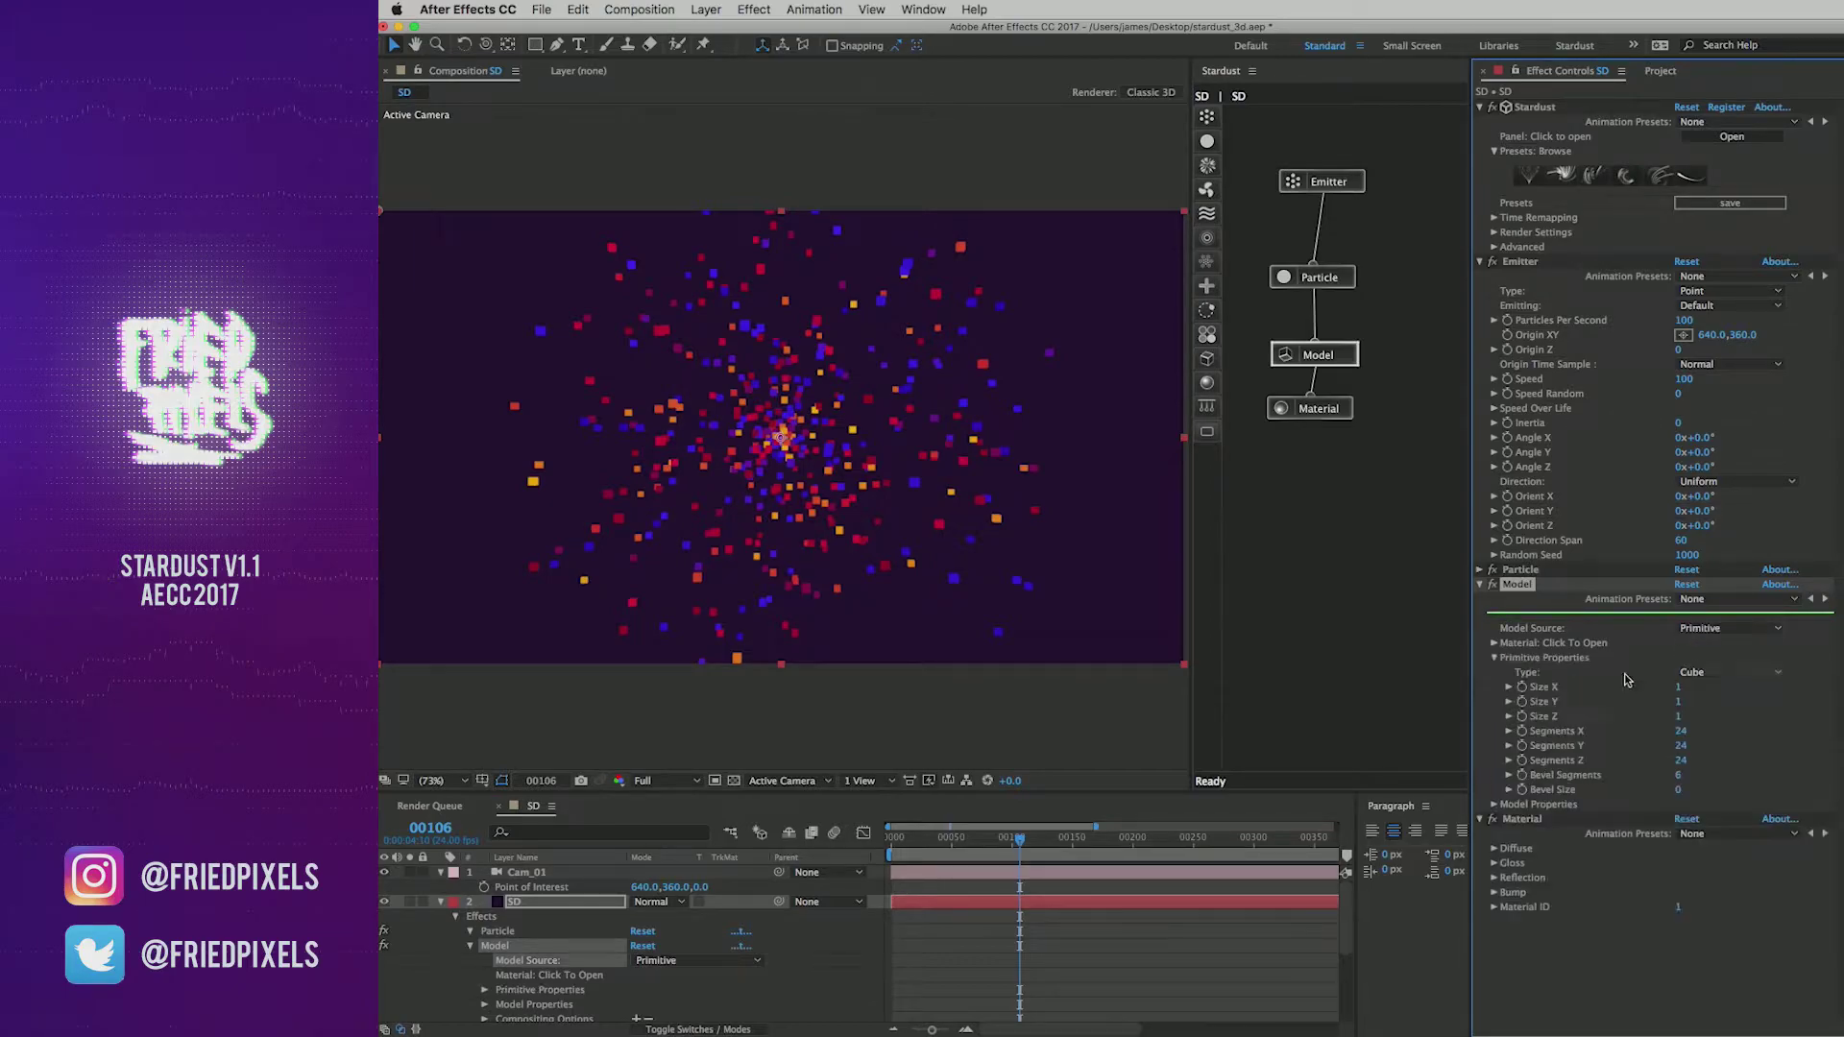
pyautogui.click(1695, 674)
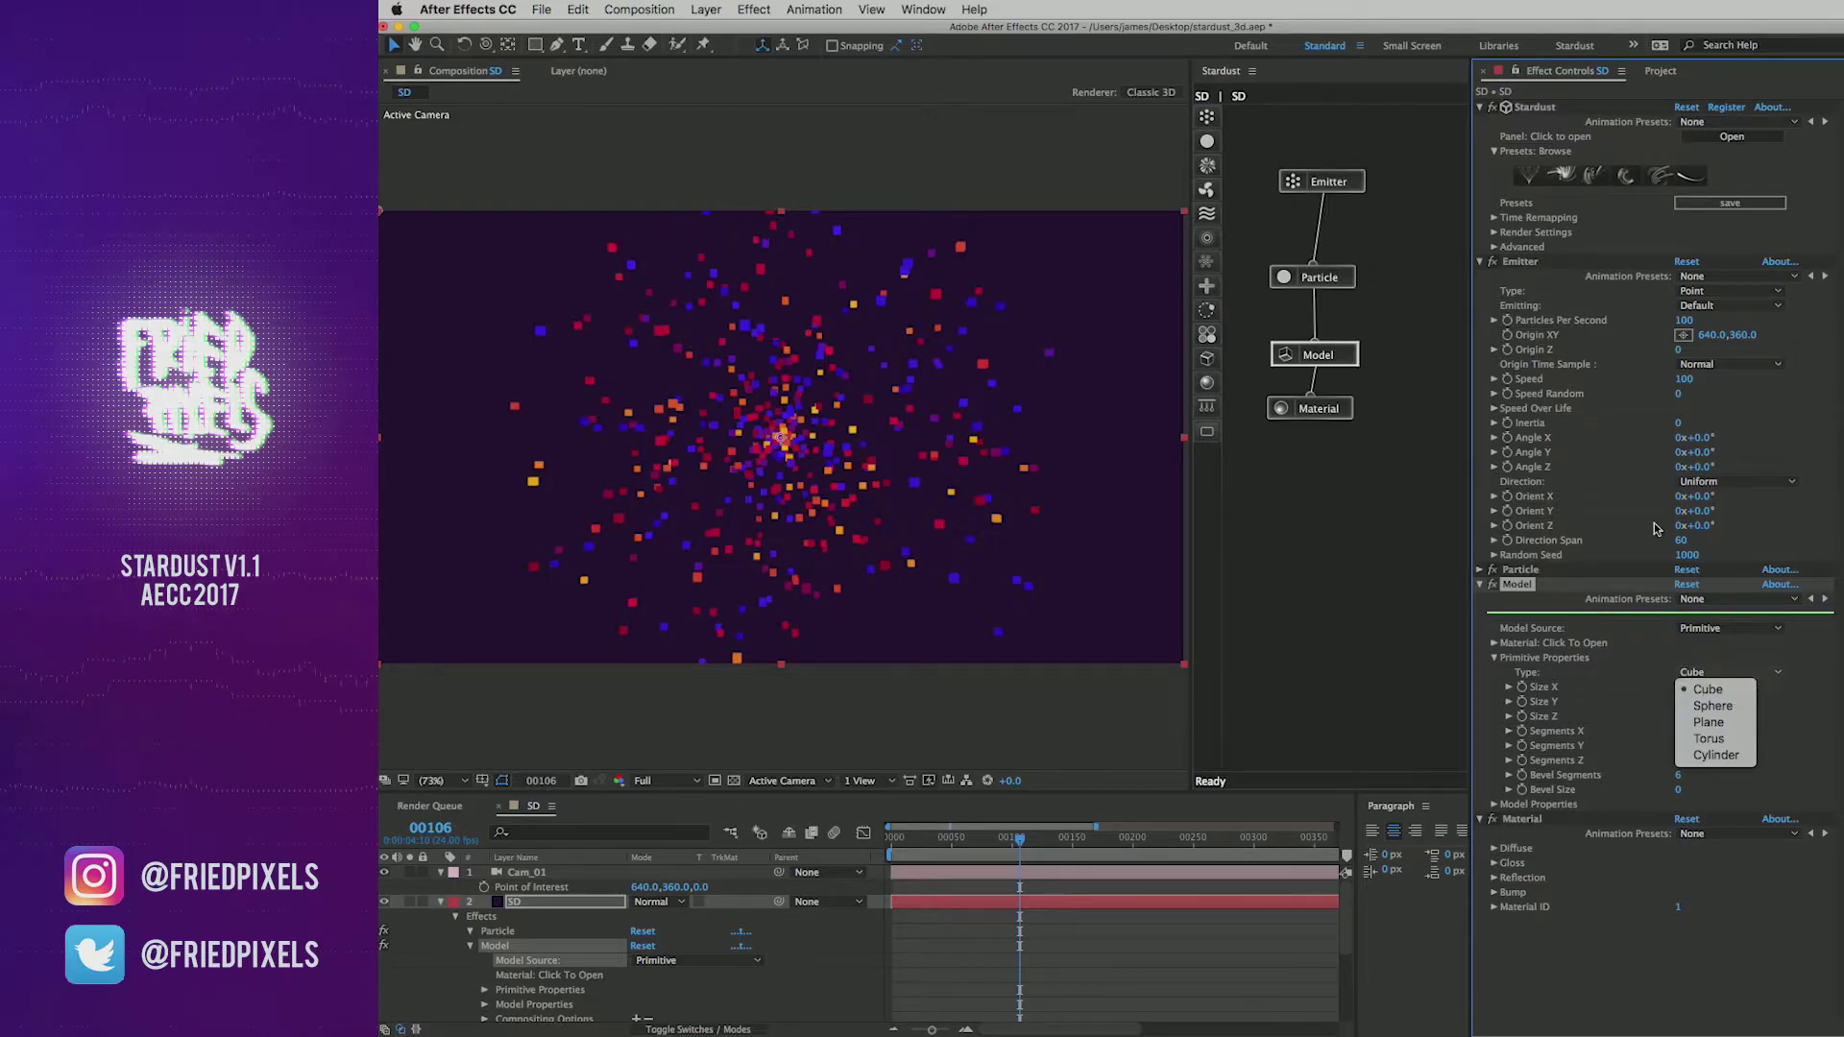
pyautogui.click(1537, 574)
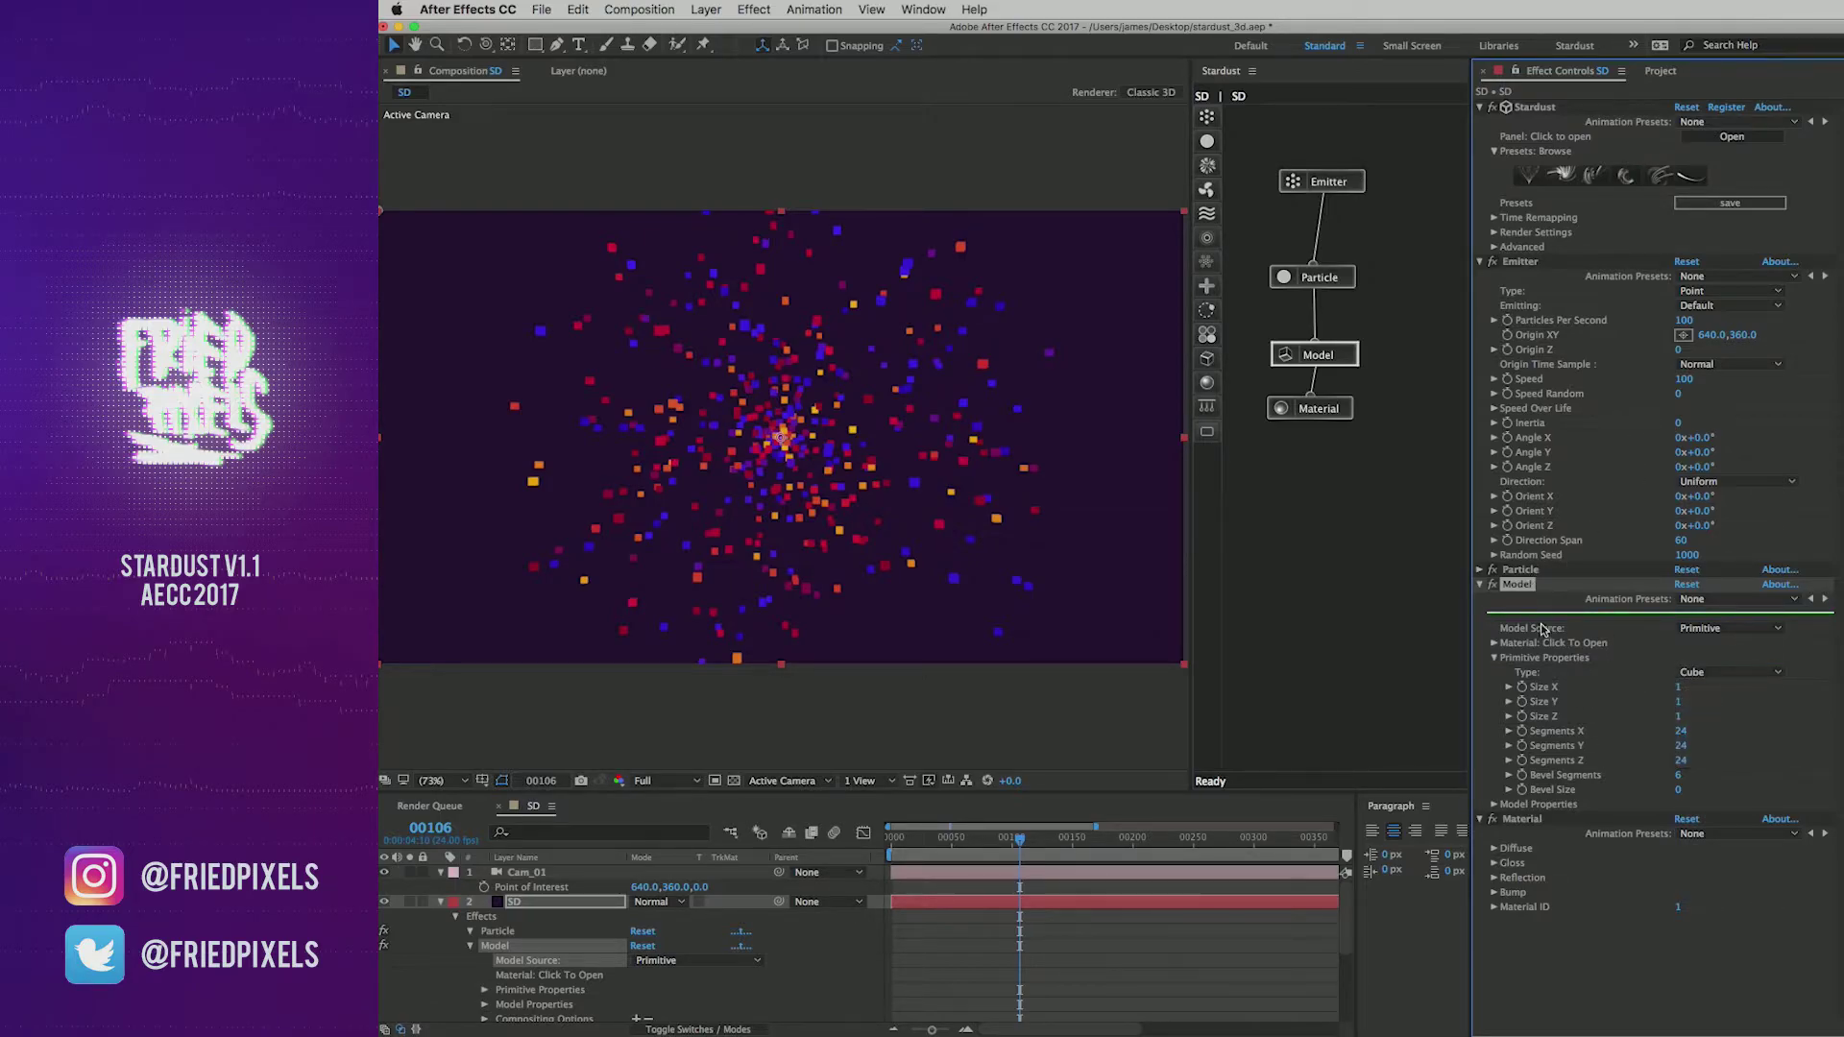
# Step: Set the particle size to 40 pixels and lower the emitter's particles per second
pyautogui.click(1480, 570)
pyautogui.scroll(-1, 1516, 609)
pyautogui.moveTo(1681, 637)
pyautogui.mouseDown()
pyautogui.moveTo(1708, 640)
pyautogui.moveTo(1686, 637)
pyautogui.mouseUp()
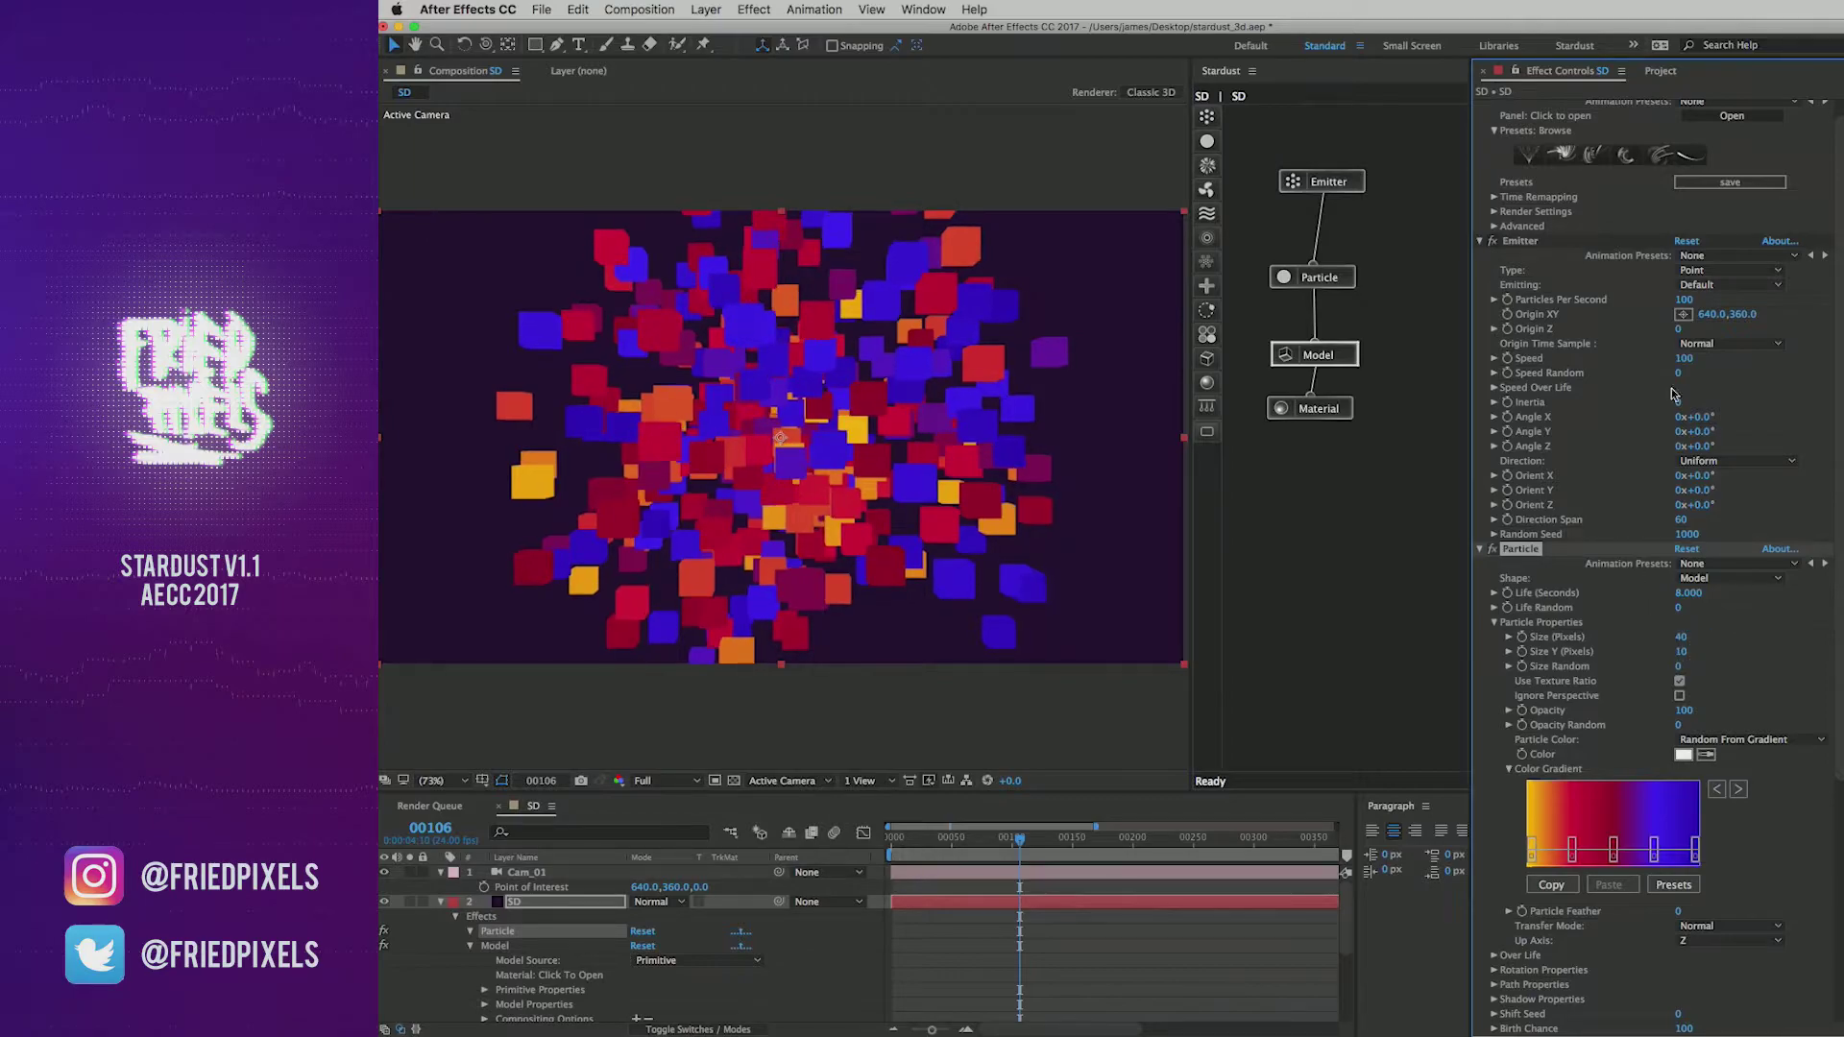
pyautogui.moveTo(1678, 299); pyautogui.dragTo(1673, 342)
pyautogui.click(1481, 242)
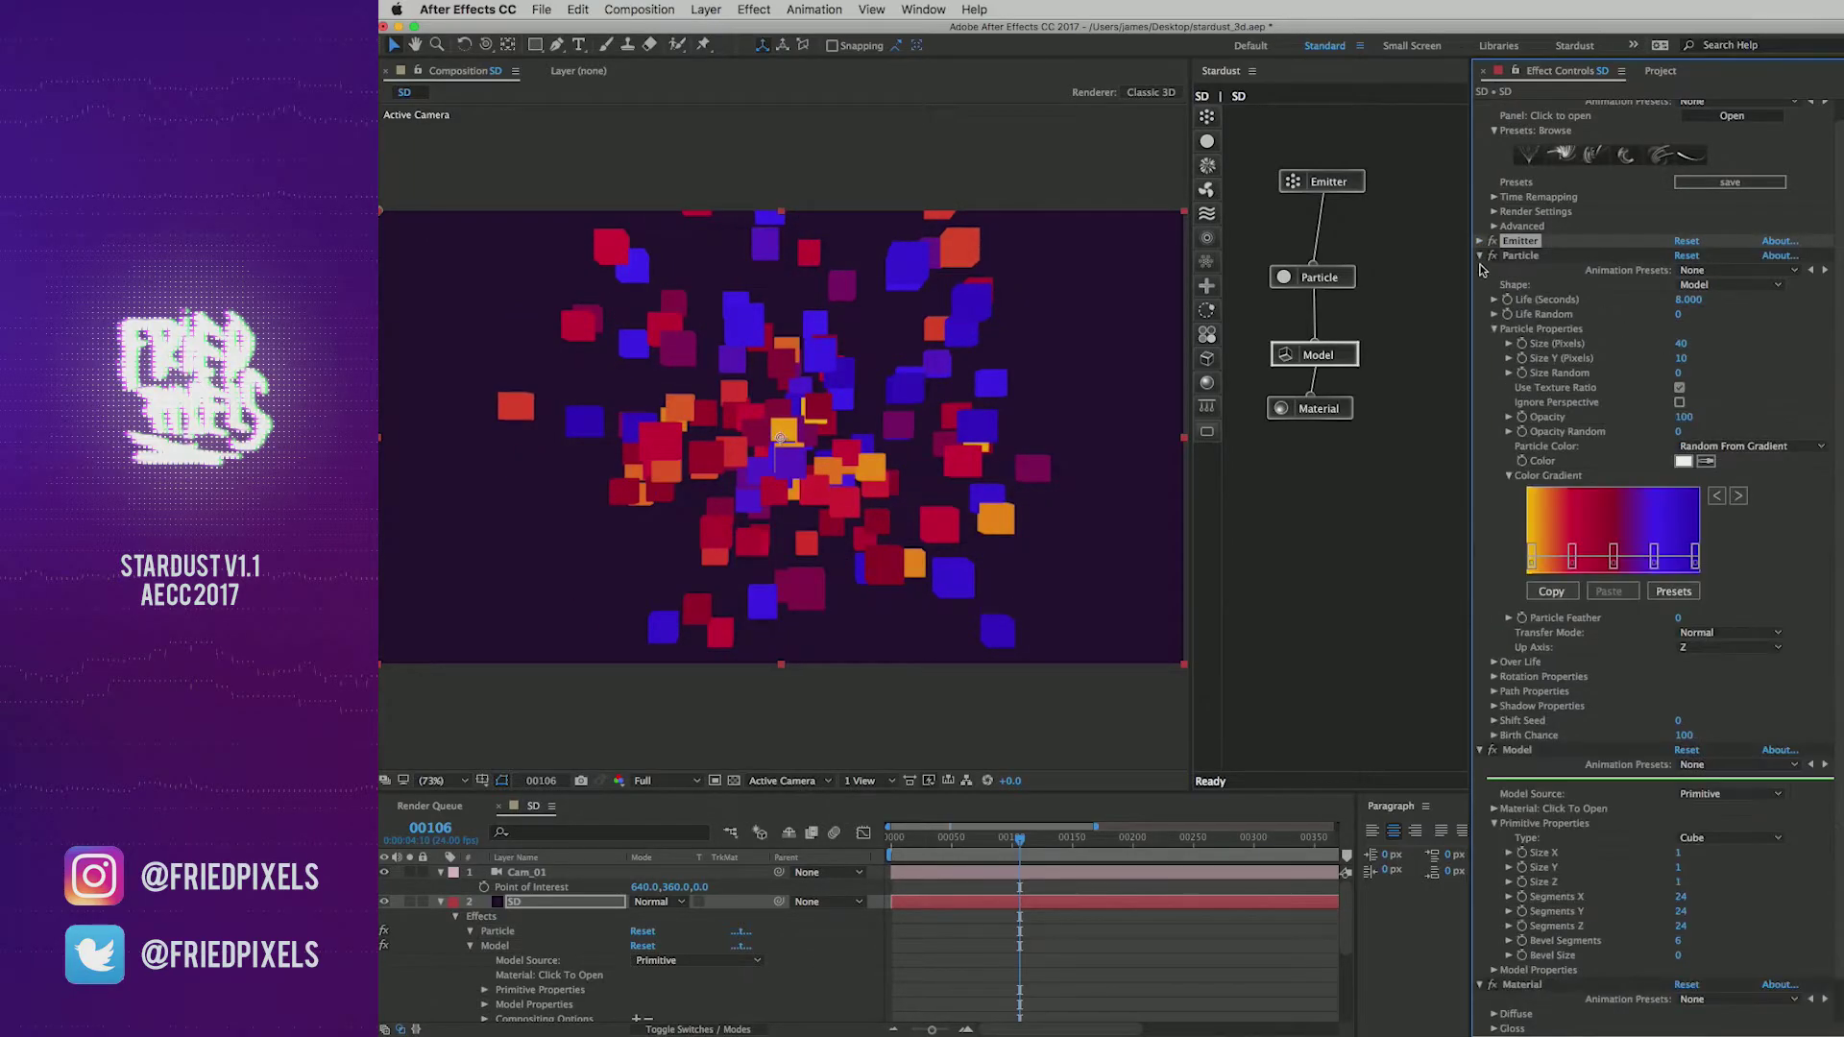
# Step: Orient the particles to Motion (Particle) in the rotation properties and check the cubes from another camera angle around frame 127
pyautogui.click(1495, 678)
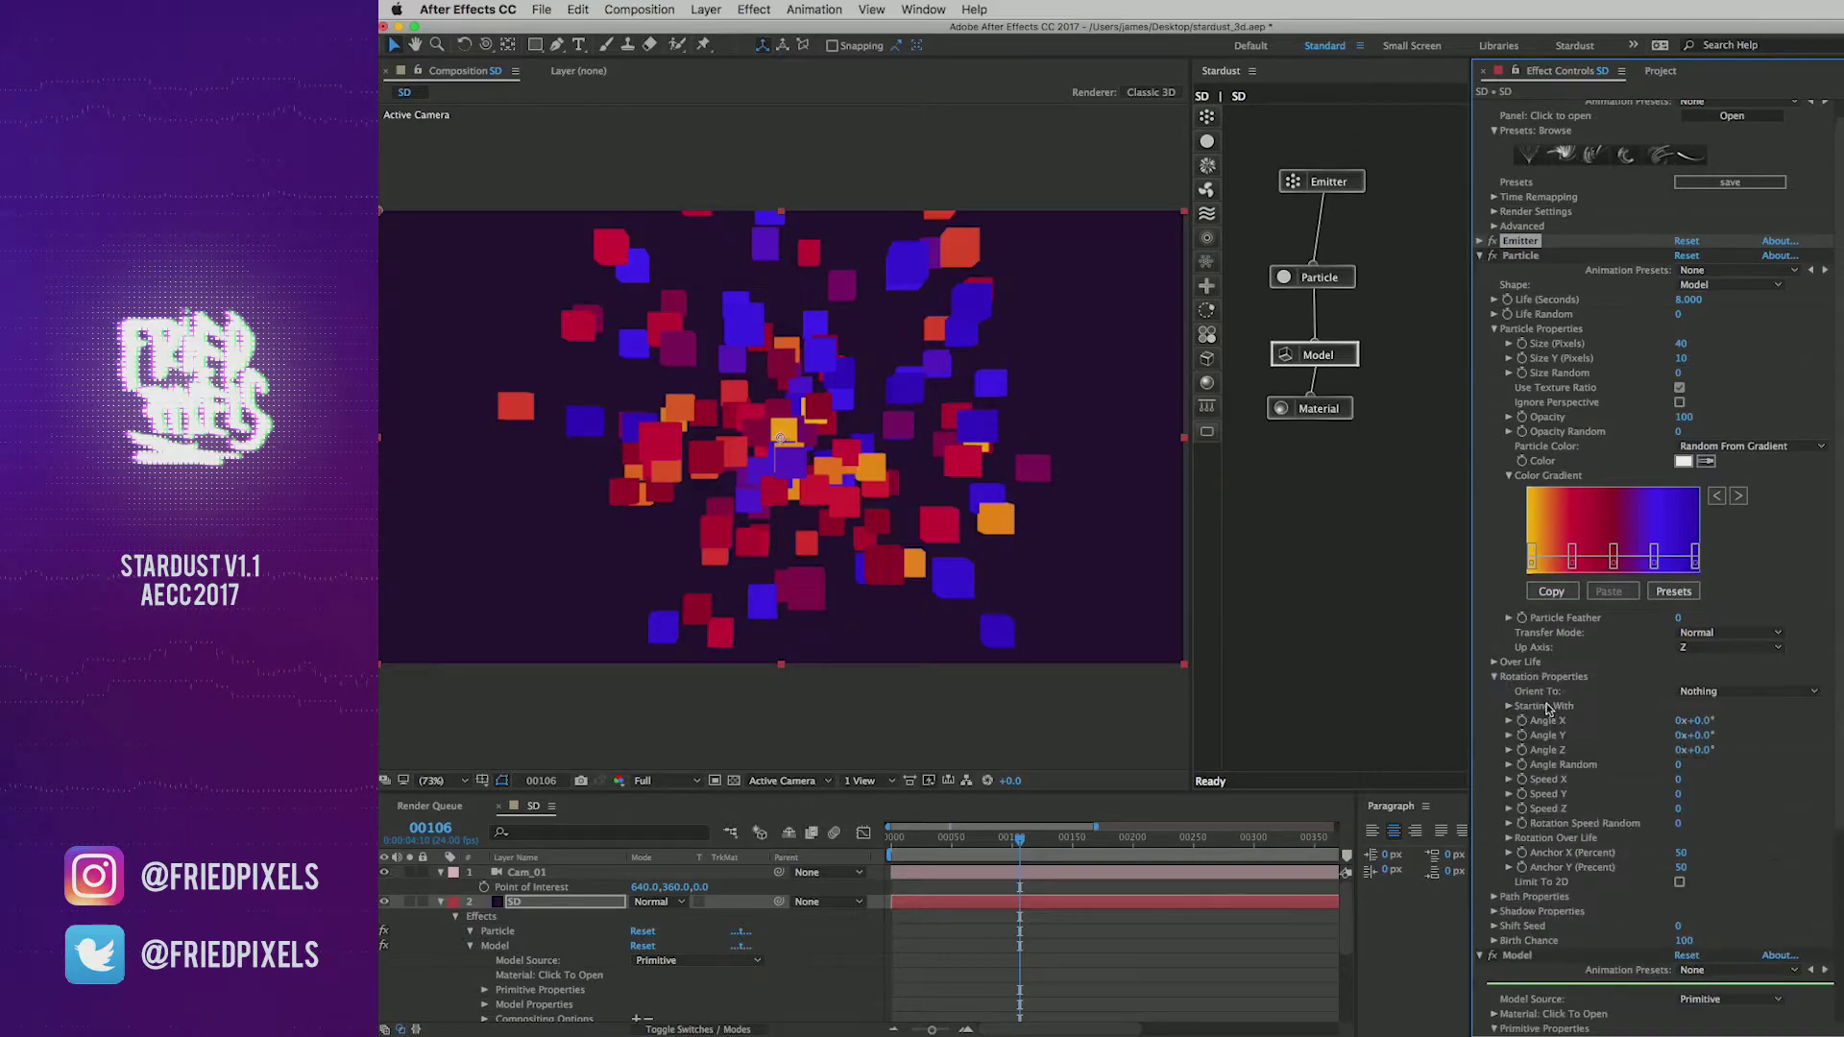
pyautogui.click(1743, 691)
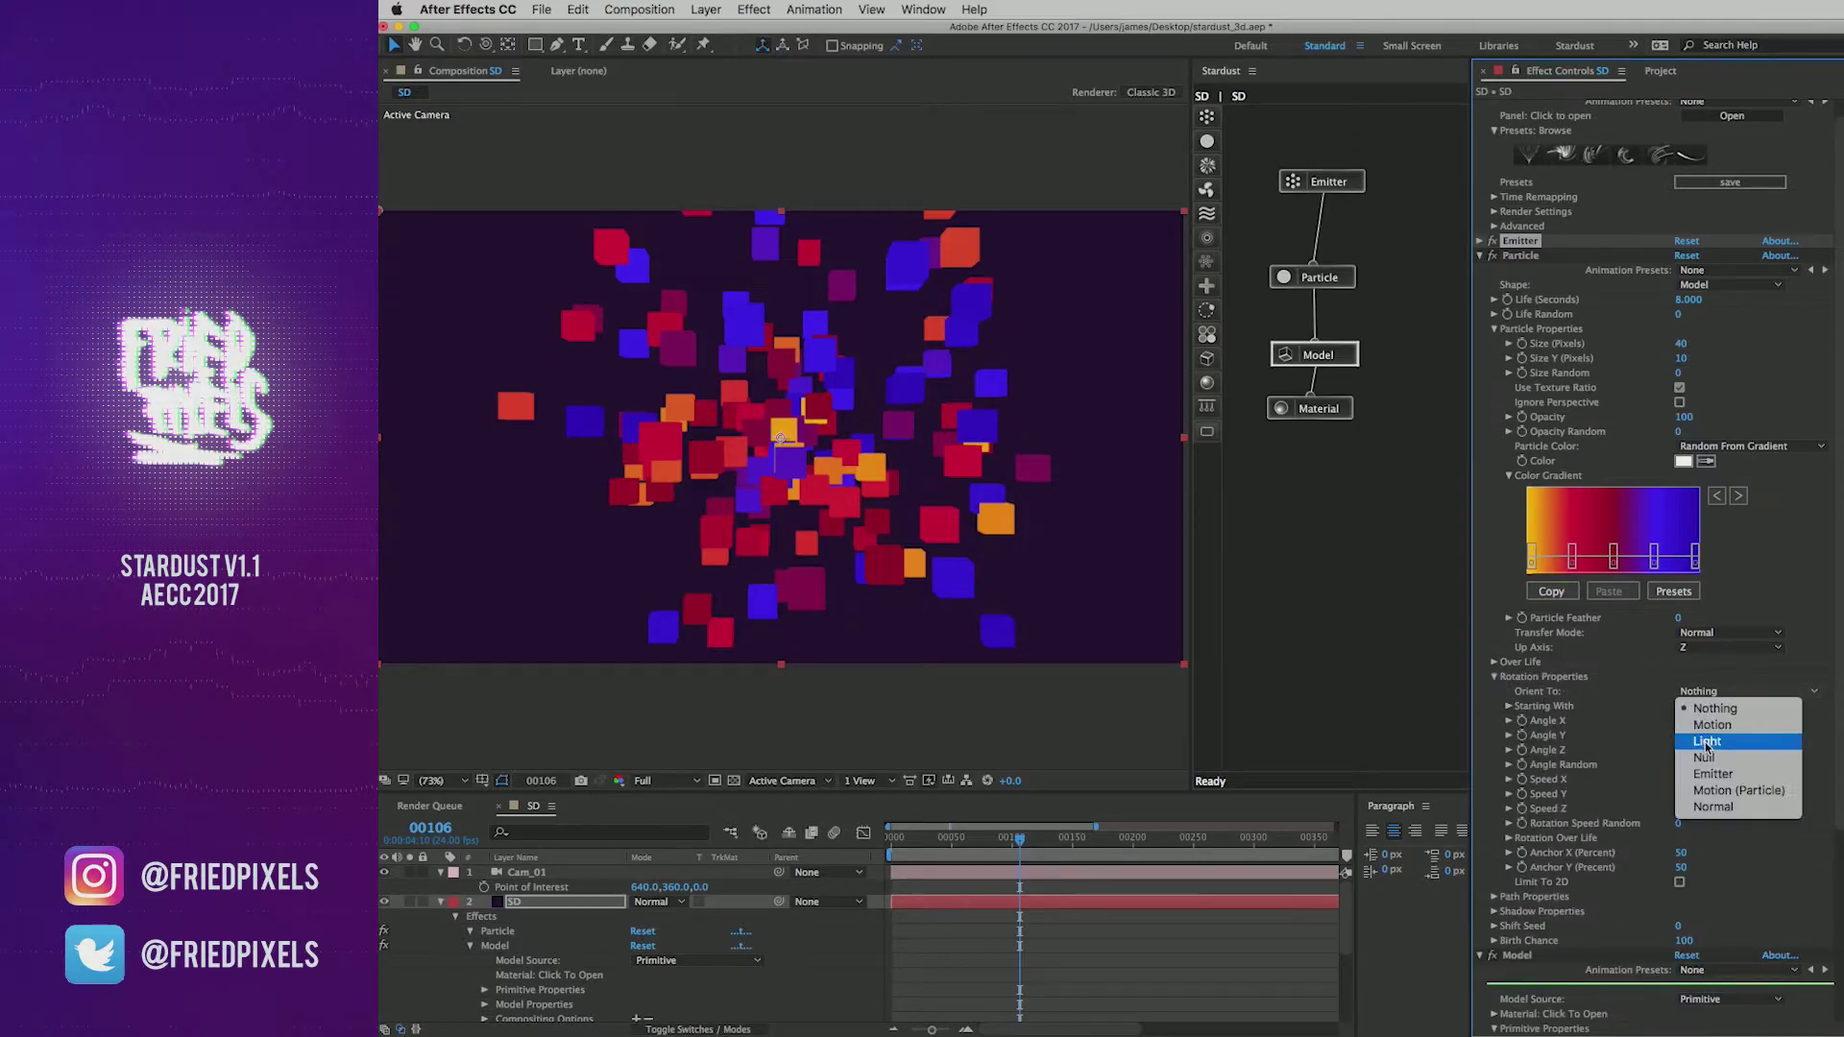
pyautogui.click(1733, 791)
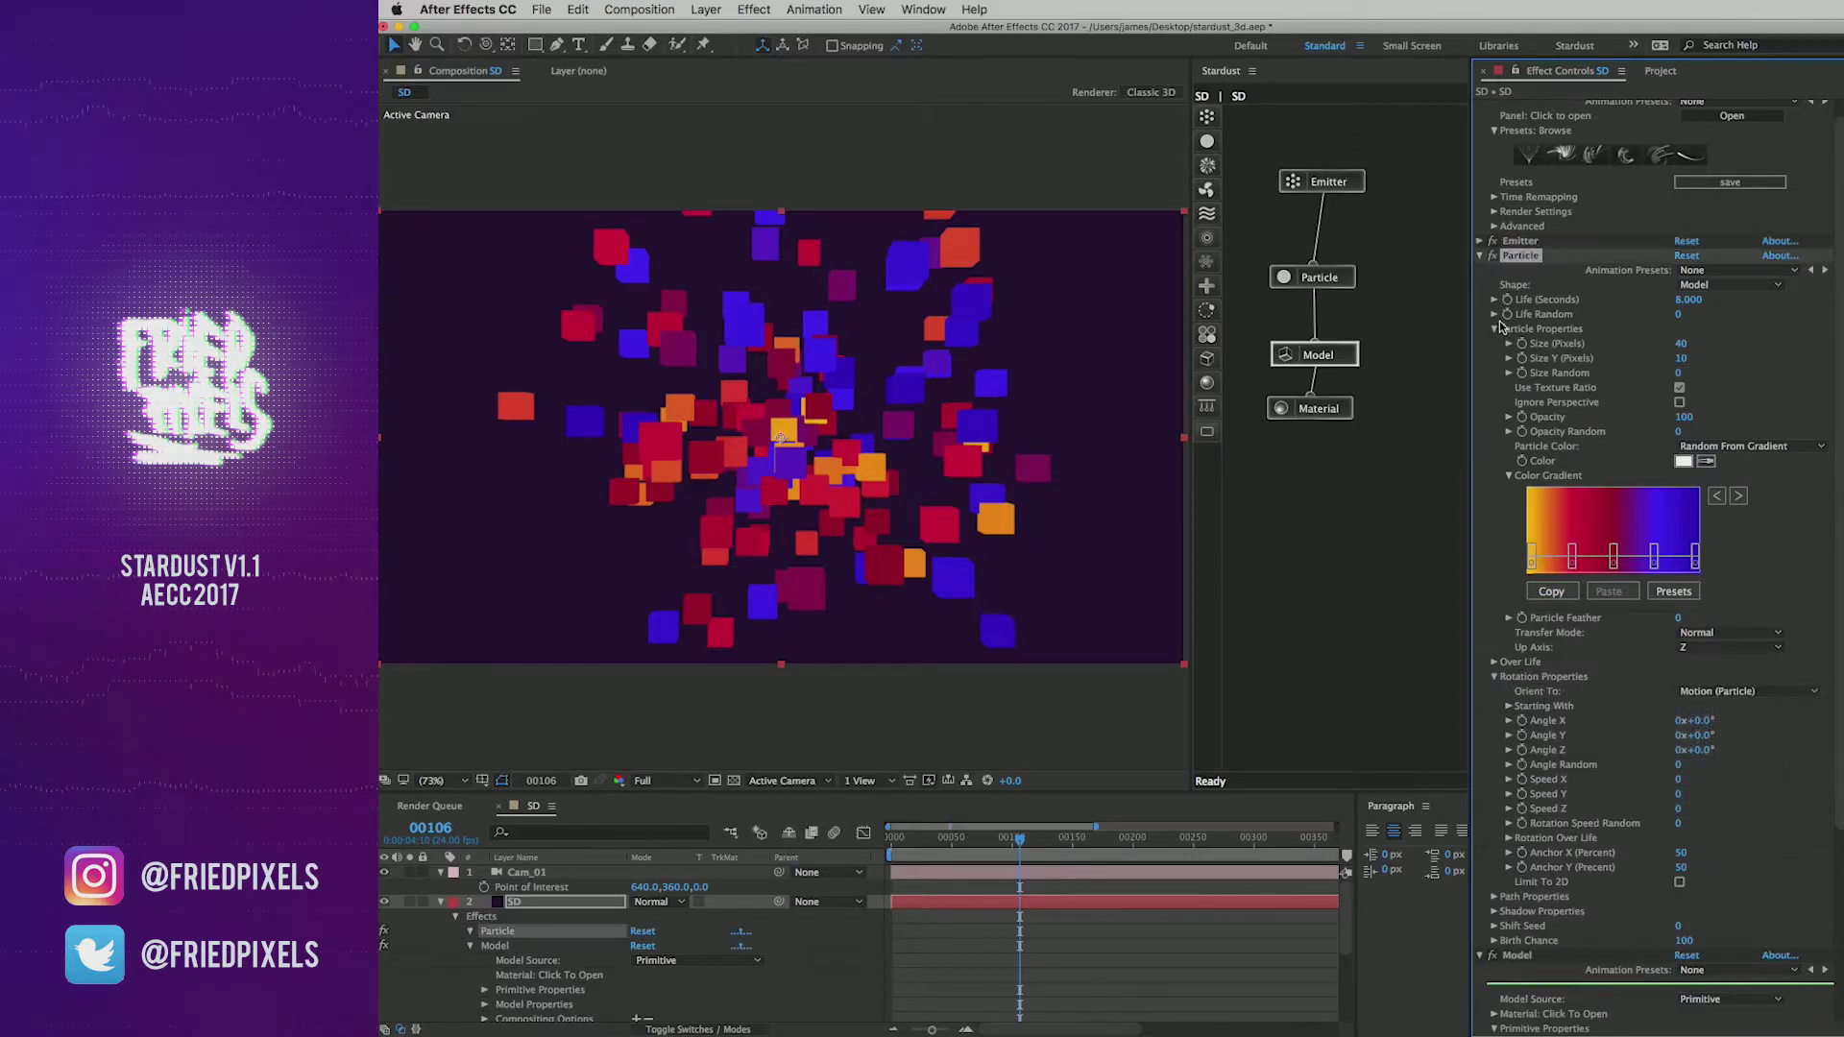
pyautogui.click(1480, 256)
pyautogui.moveTo(913, 851); pyautogui.dragTo(1046, 838)
pyautogui.press('c')
pyautogui.moveTo(845, 446); pyautogui.dragTo(663, 423)
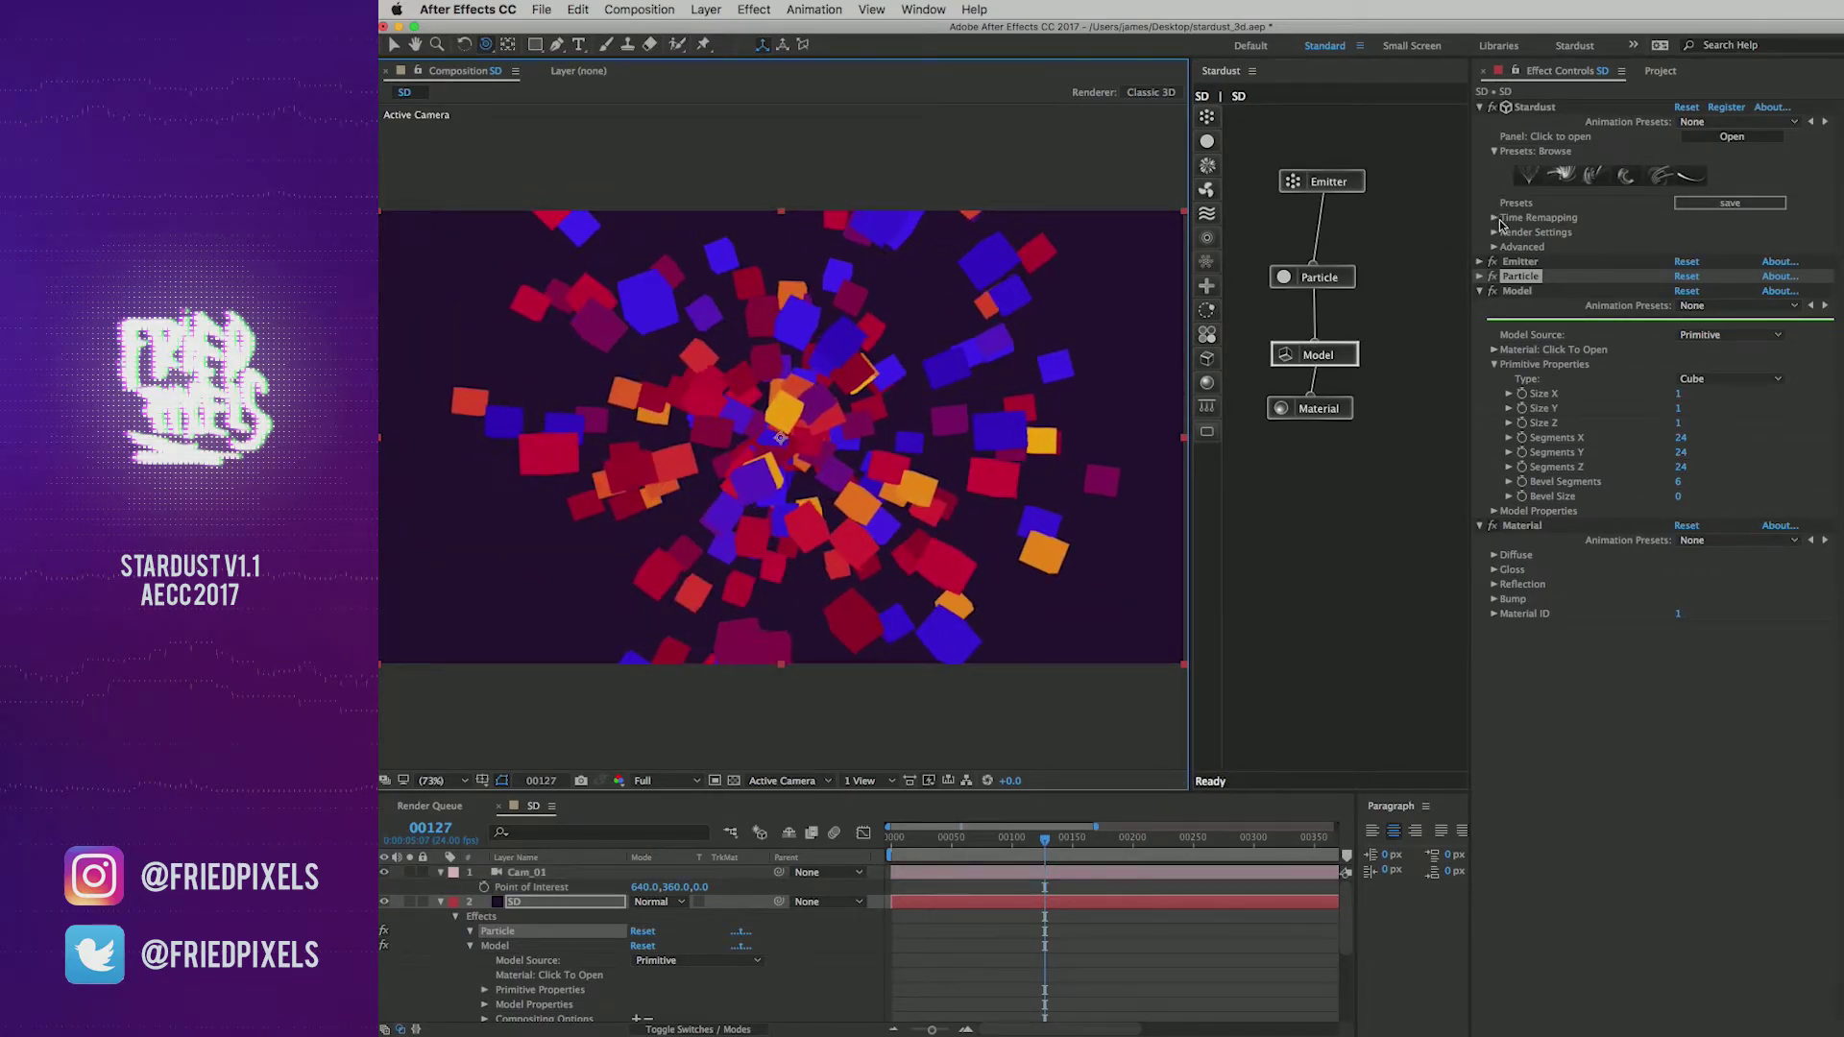
# Step: Turn on ambient occlusion in Stardust's render settings and check the shading from several angles up to frame 157
pyautogui.click(1494, 233)
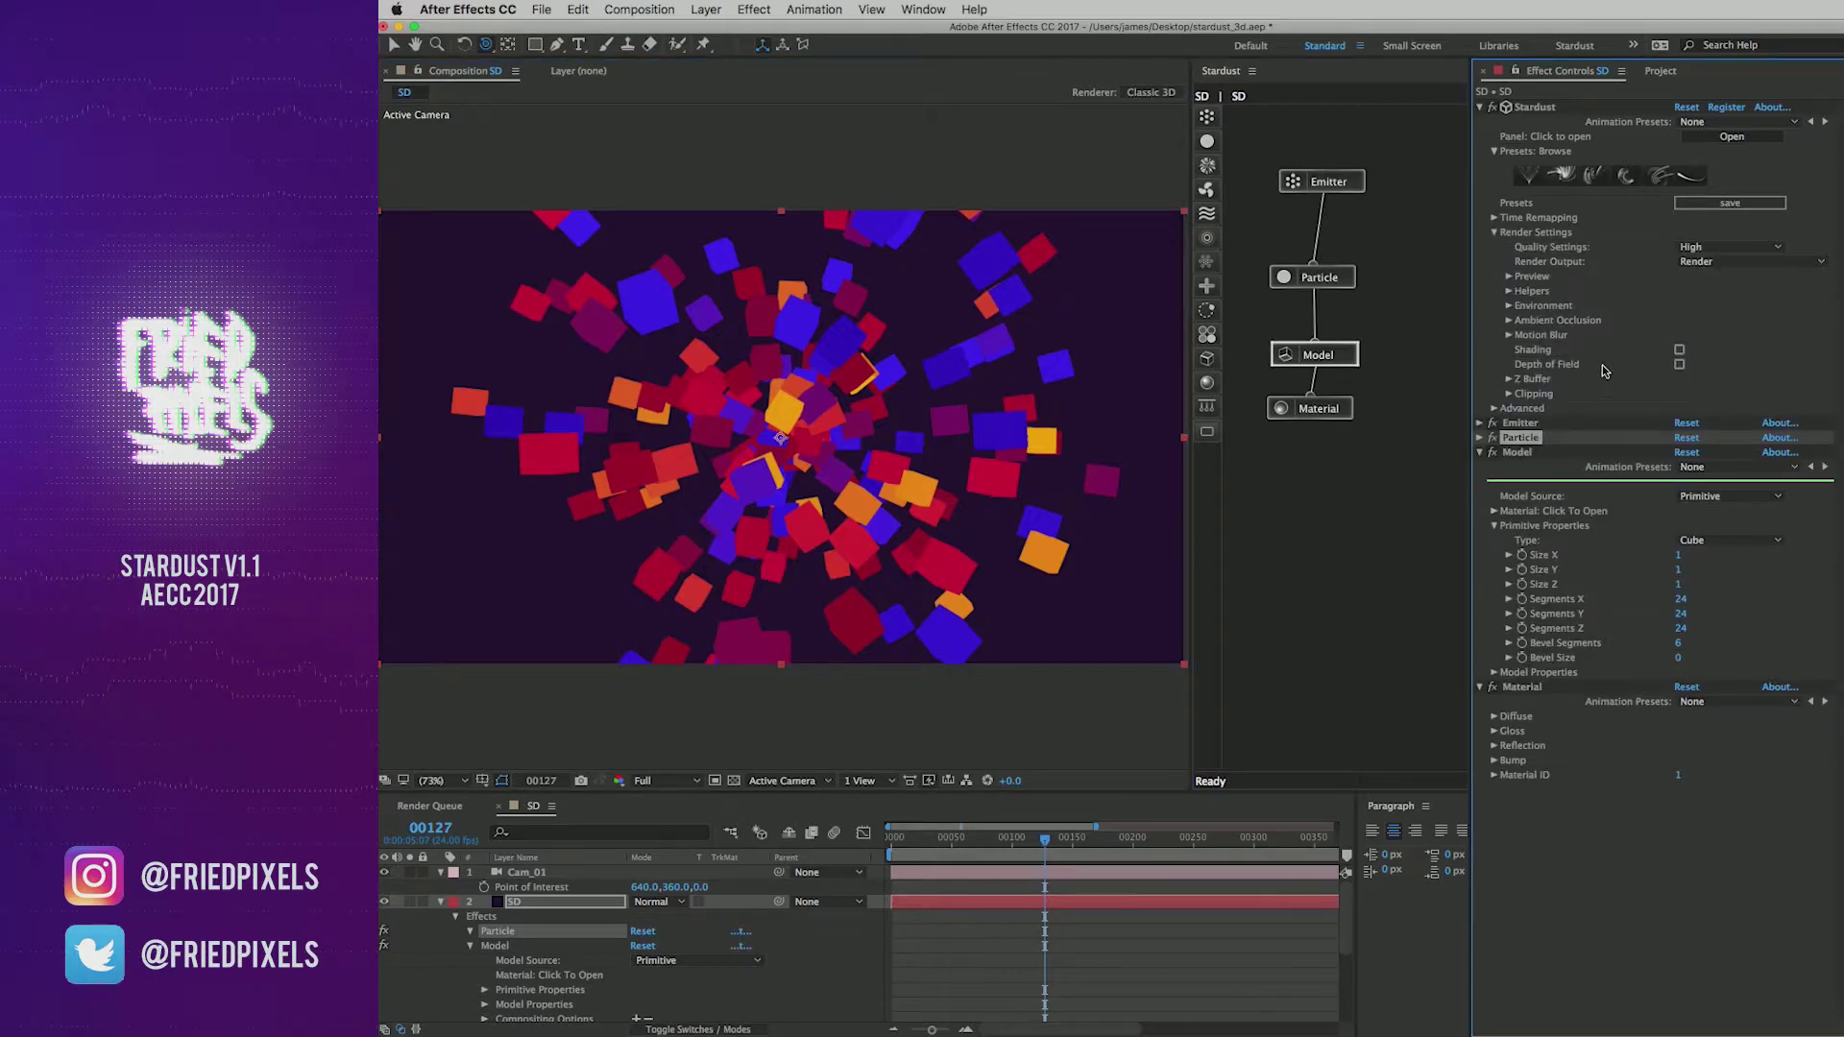
pyautogui.click(1510, 321)
pyautogui.click(1509, 305)
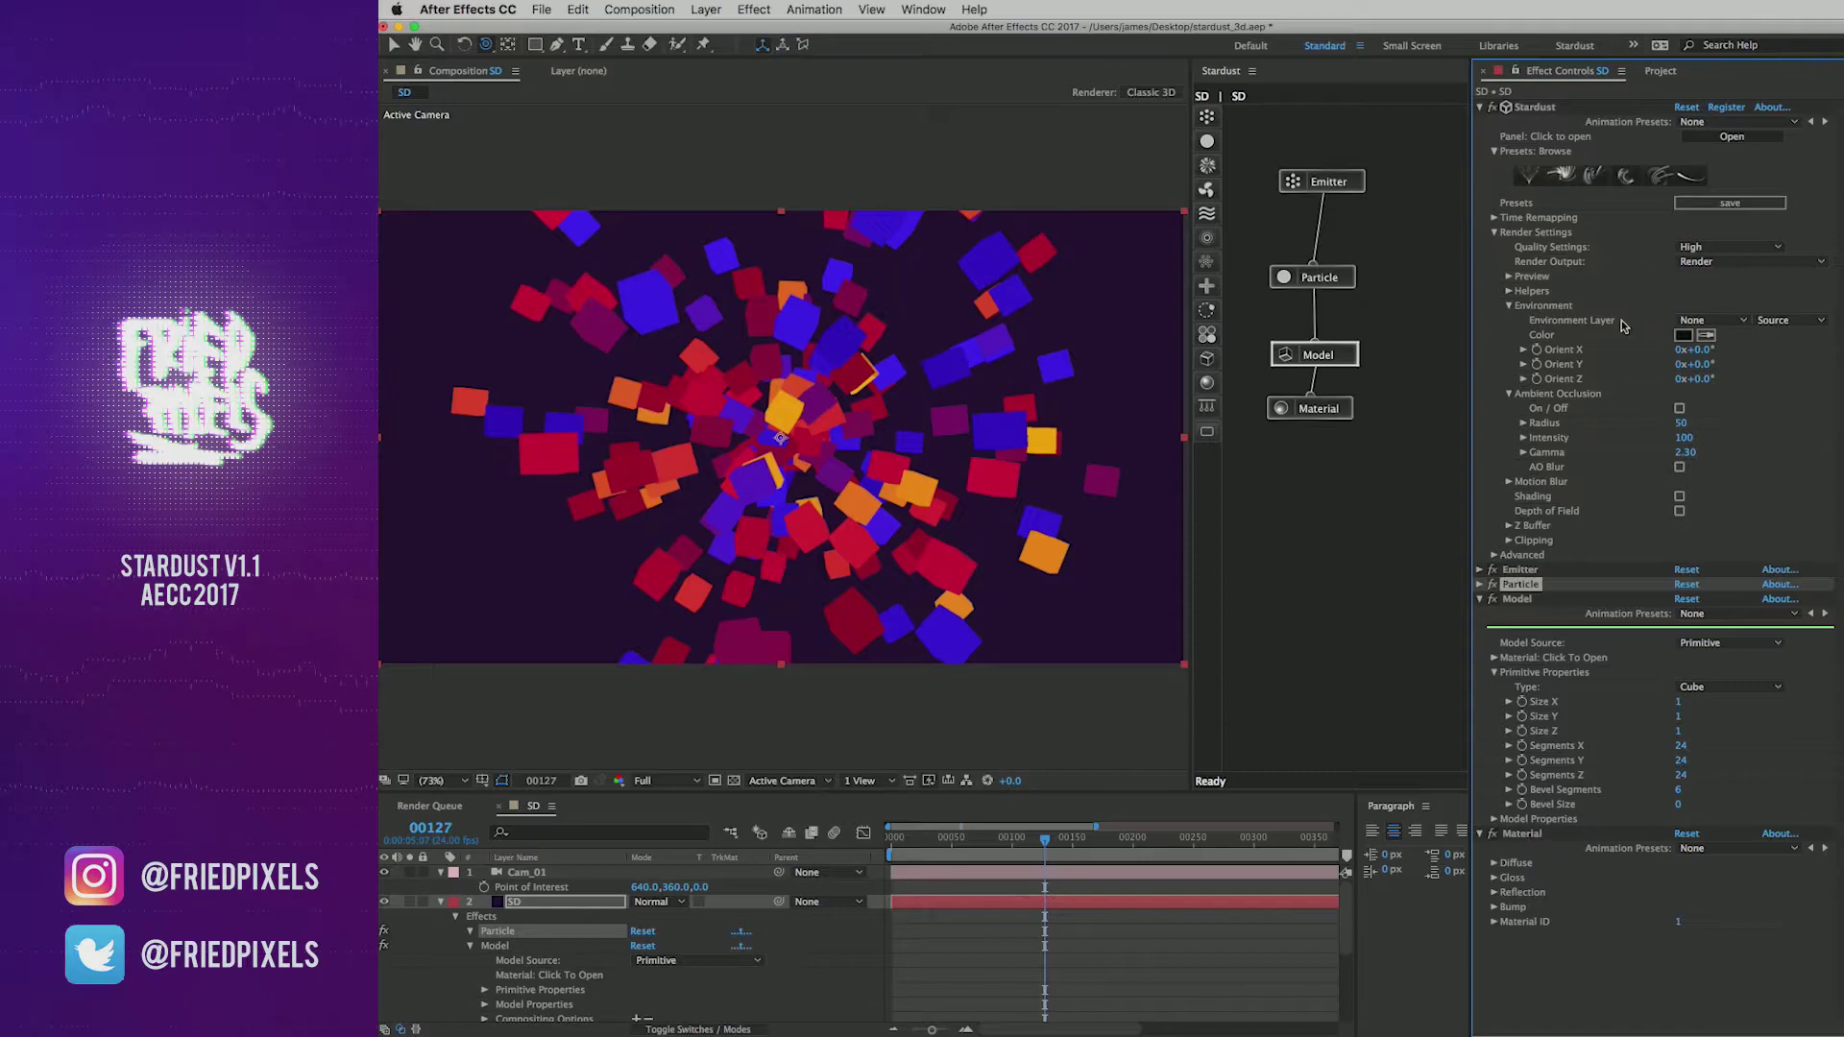
pyautogui.click(1679, 409)
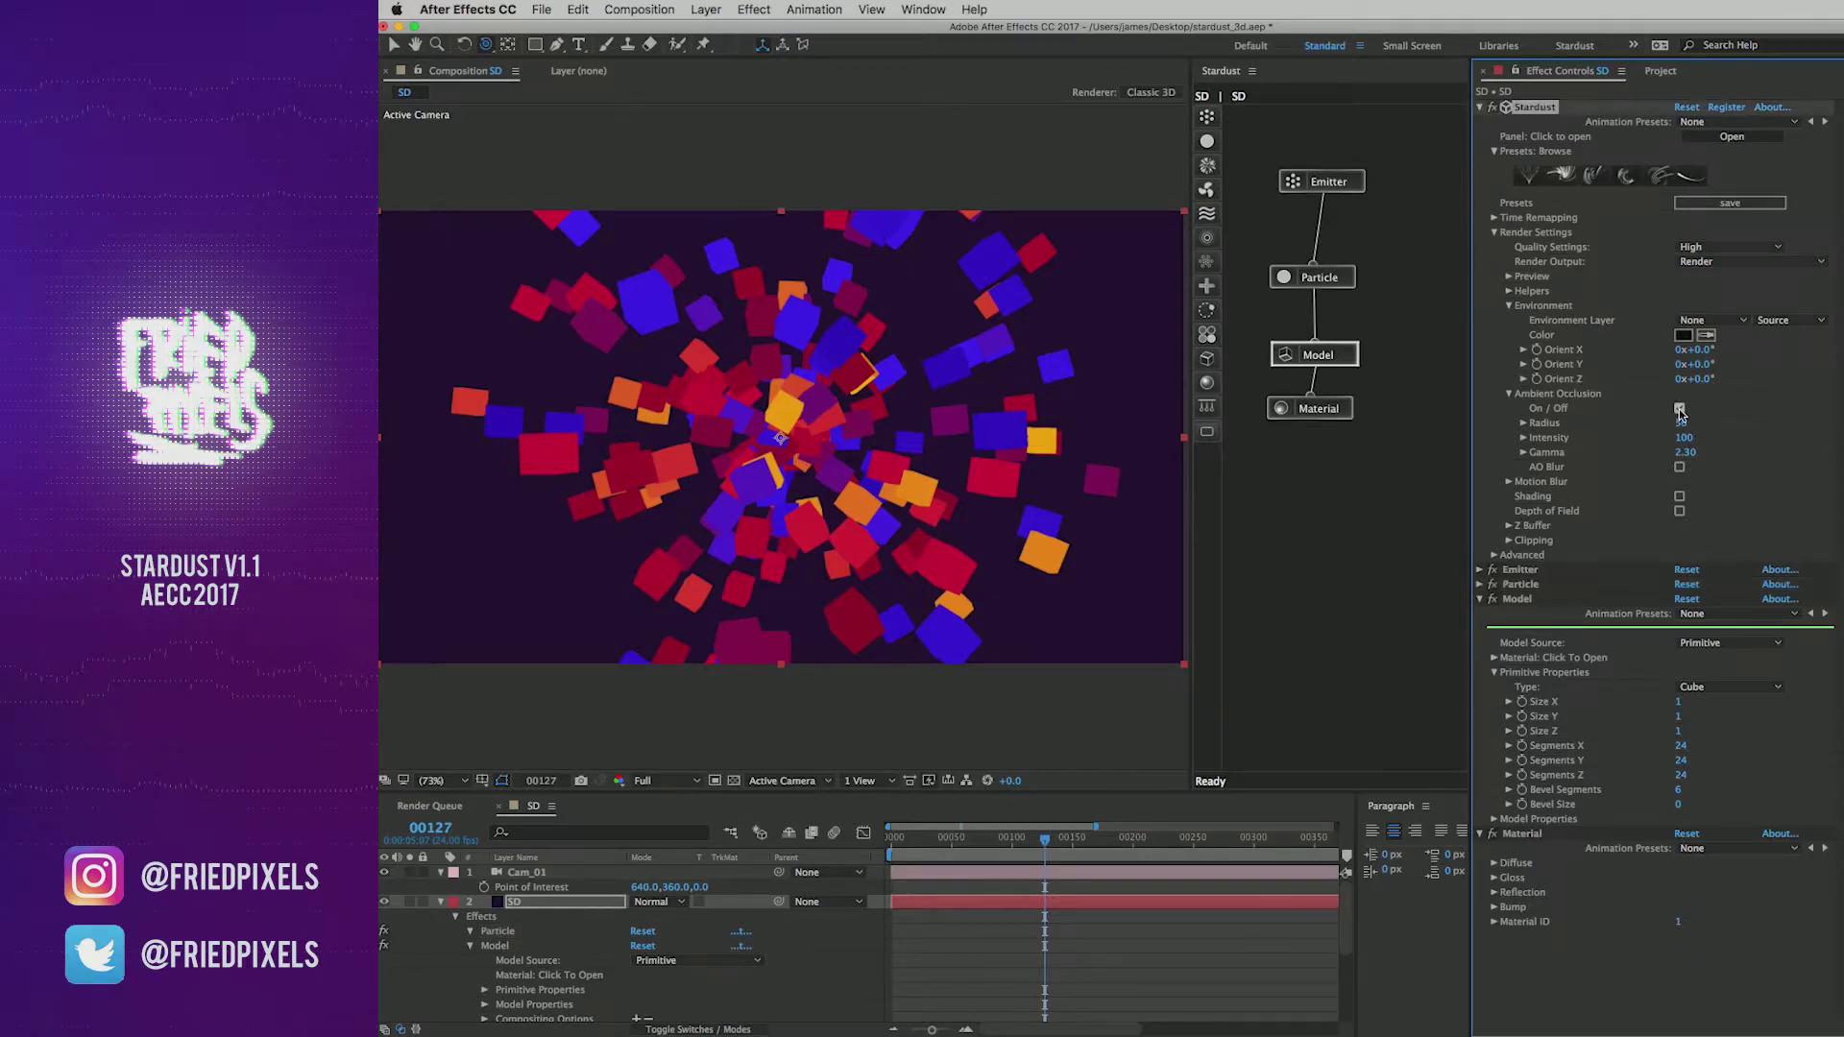
pyautogui.click(891, 482)
pyautogui.moveTo(890, 483); pyautogui.dragTo(912, 485)
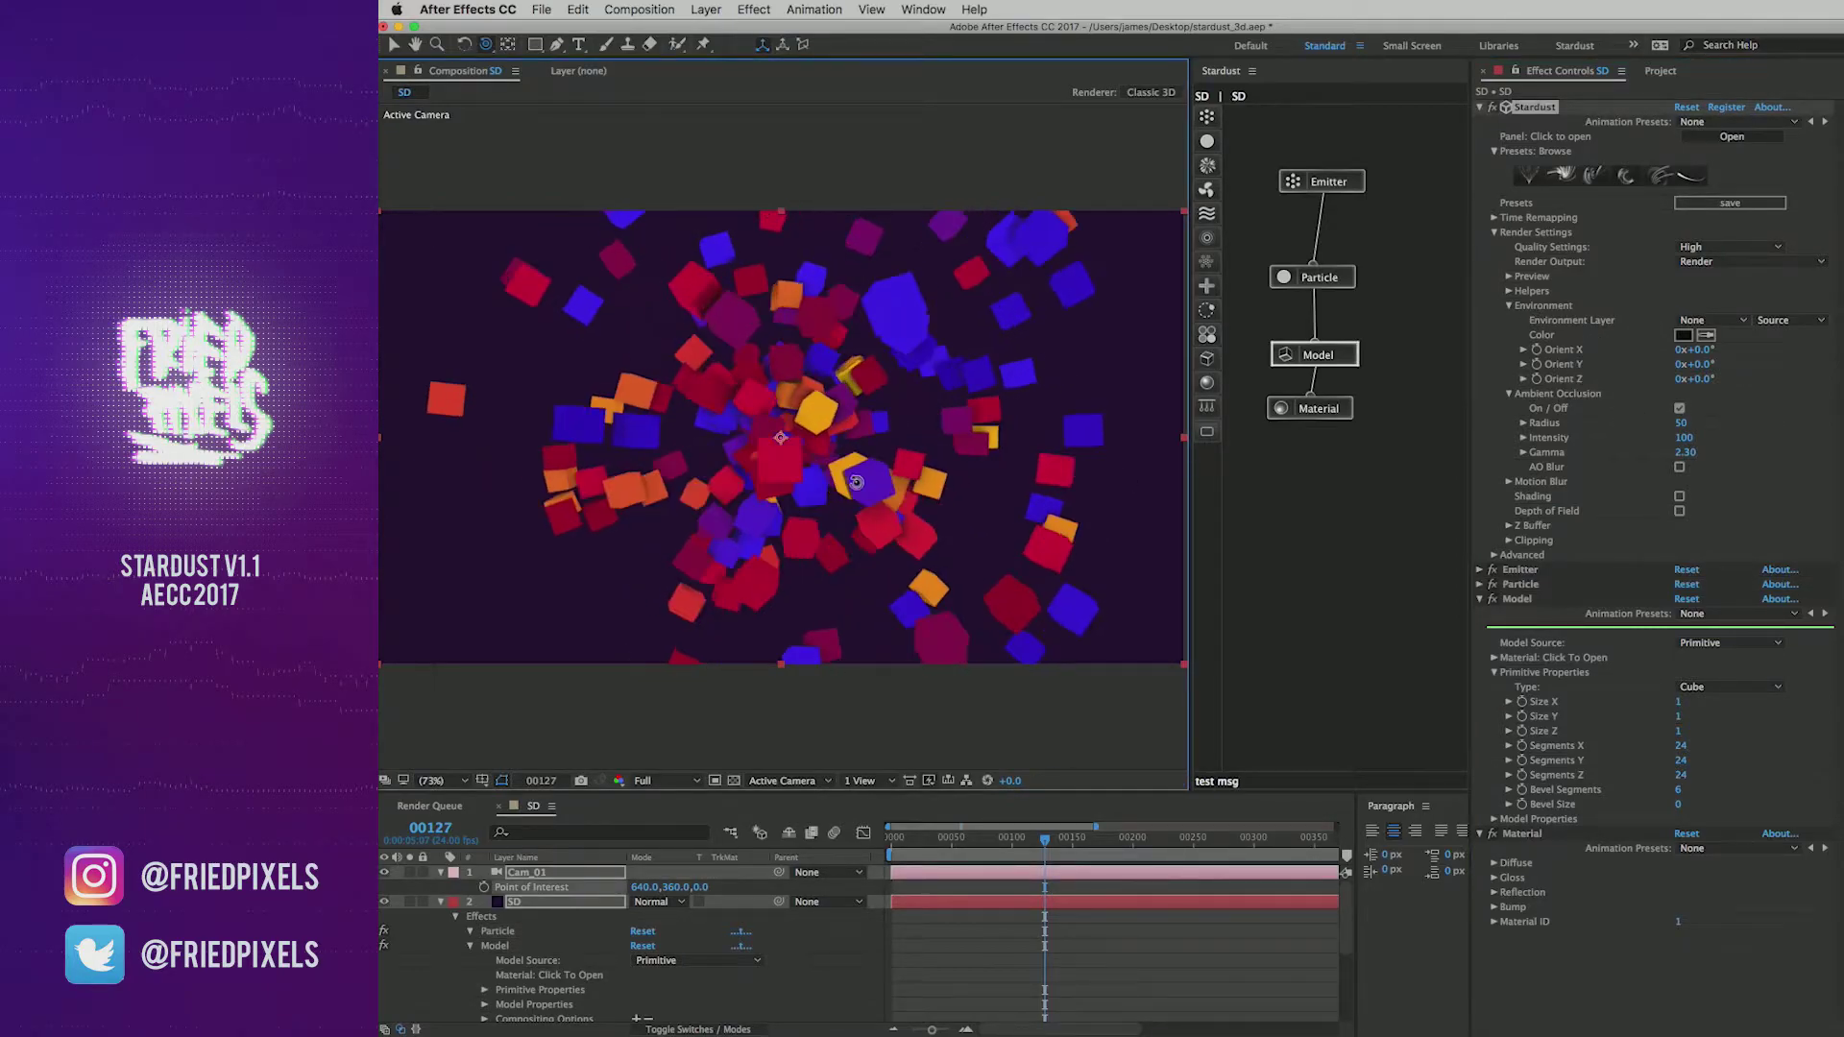
pyautogui.moveTo(960, 846); pyautogui.dragTo(1082, 842)
pyautogui.moveTo(817, 452); pyautogui.dragTo(837, 466)
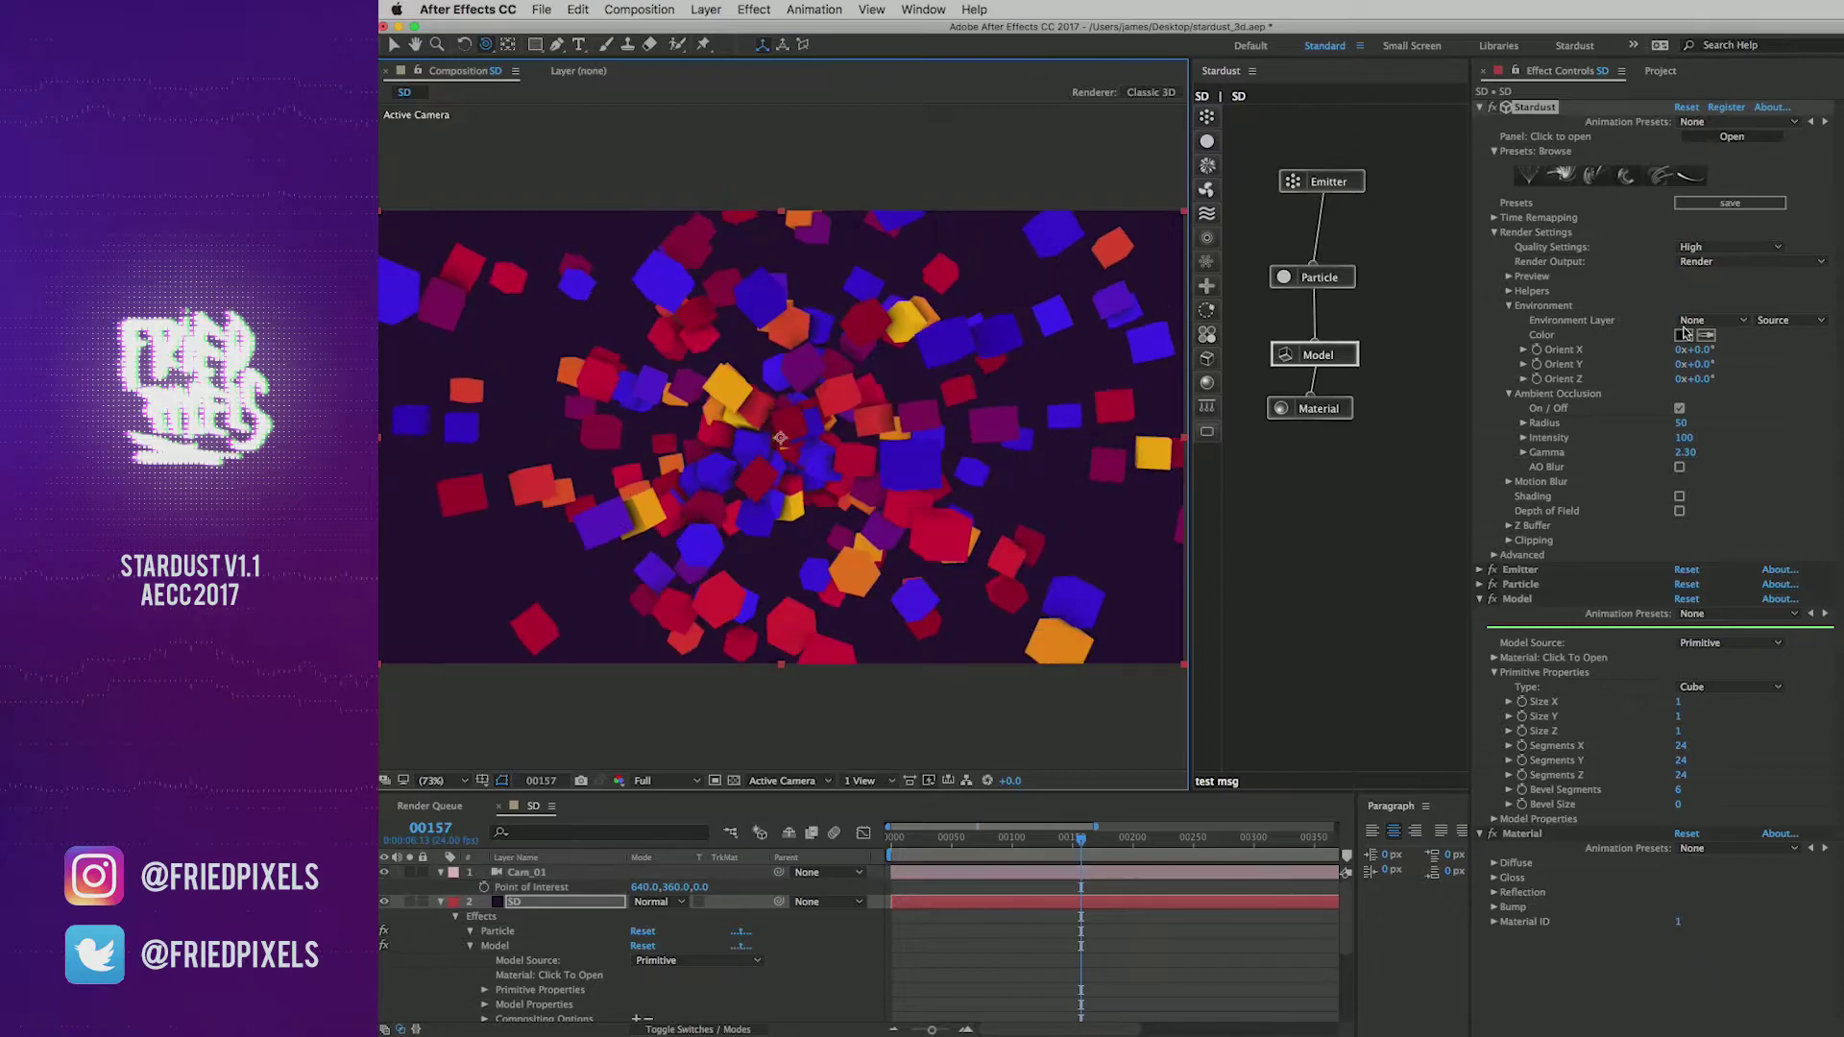
# Step: Glance at the project assets, and preview the Diffuse, Depth and Ambient Occlusion render outputs before returning to Render
pyautogui.click(1668, 73)
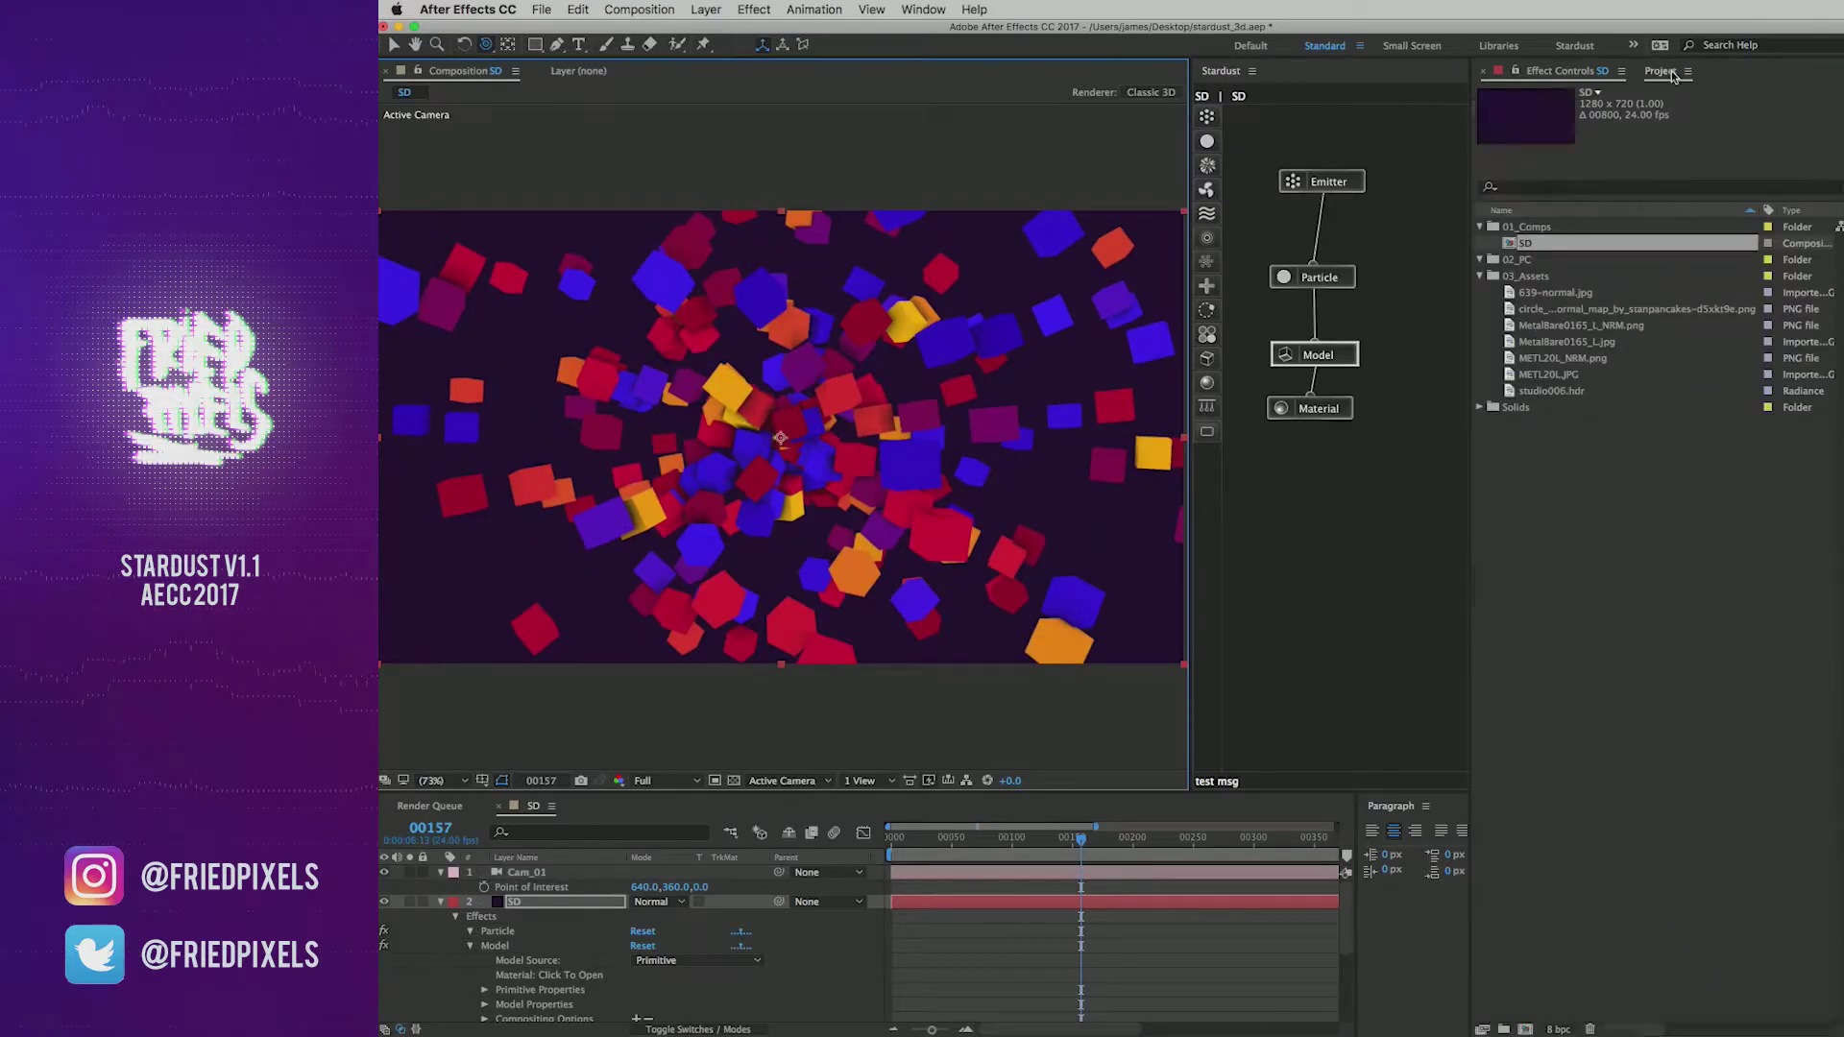
pyautogui.click(1579, 73)
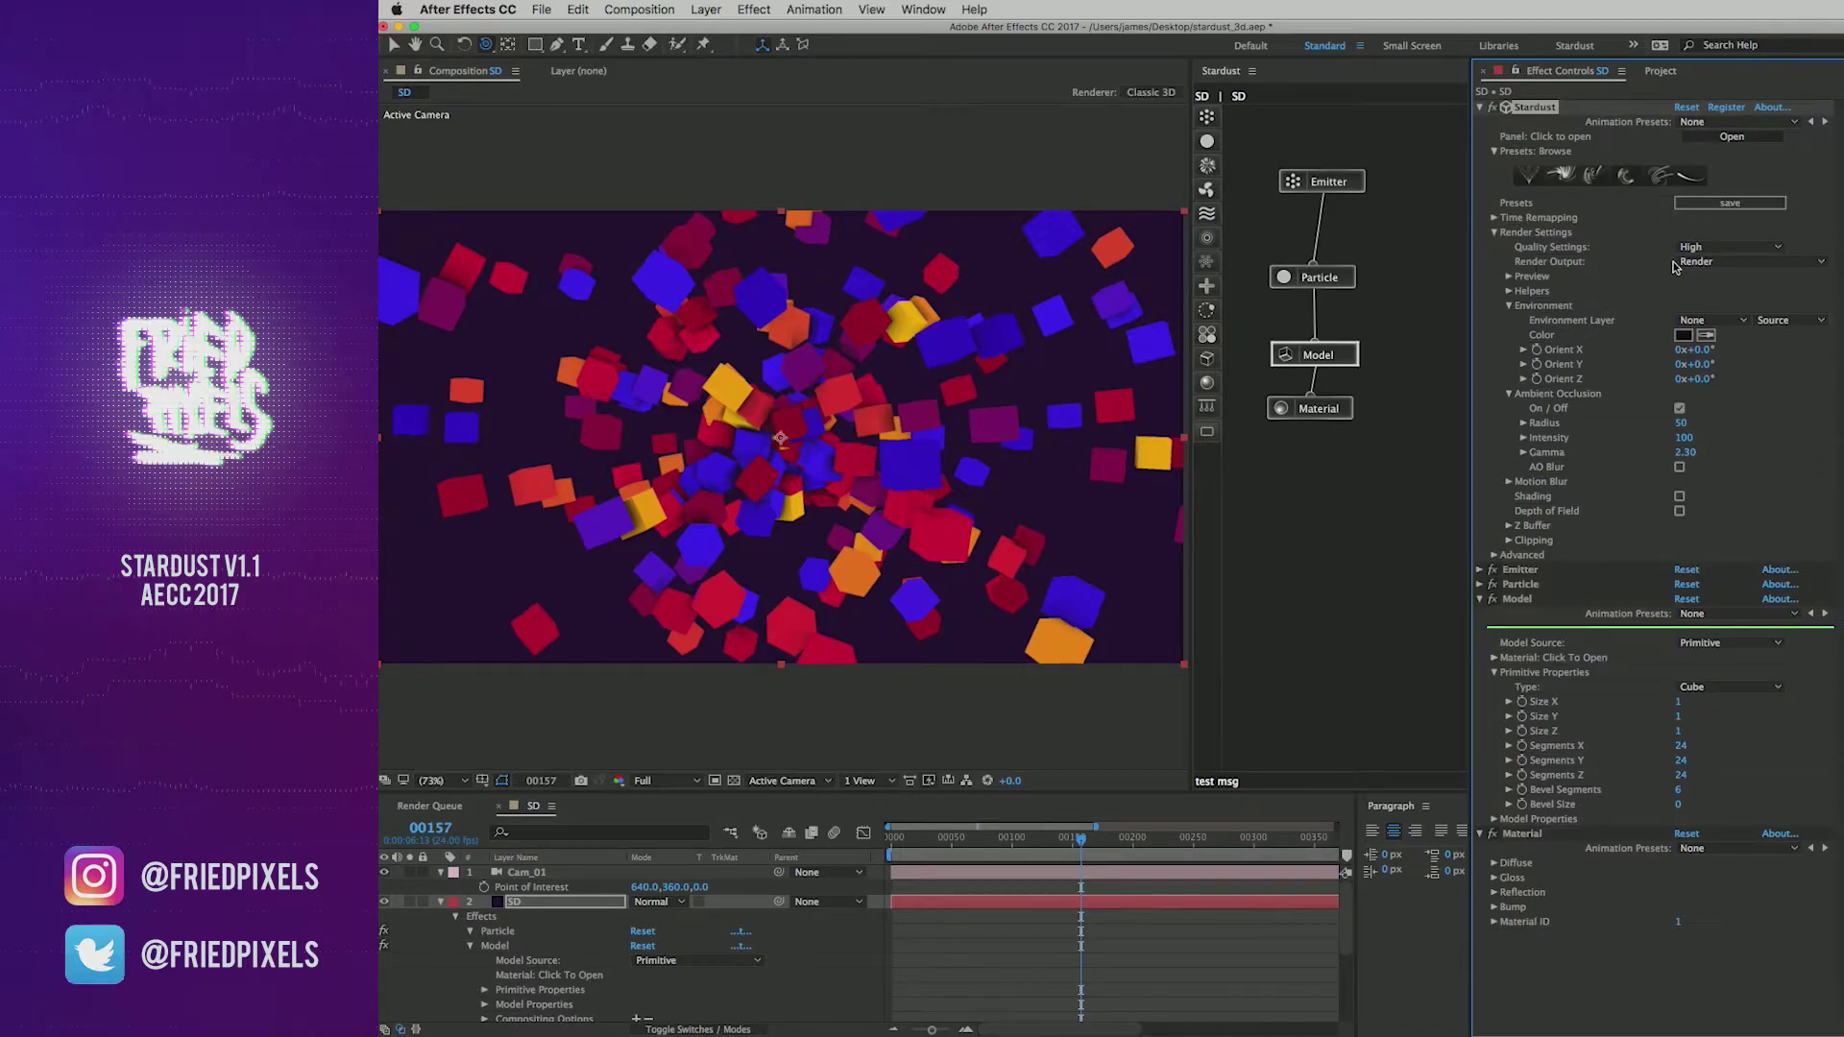
pyautogui.click(1715, 262)
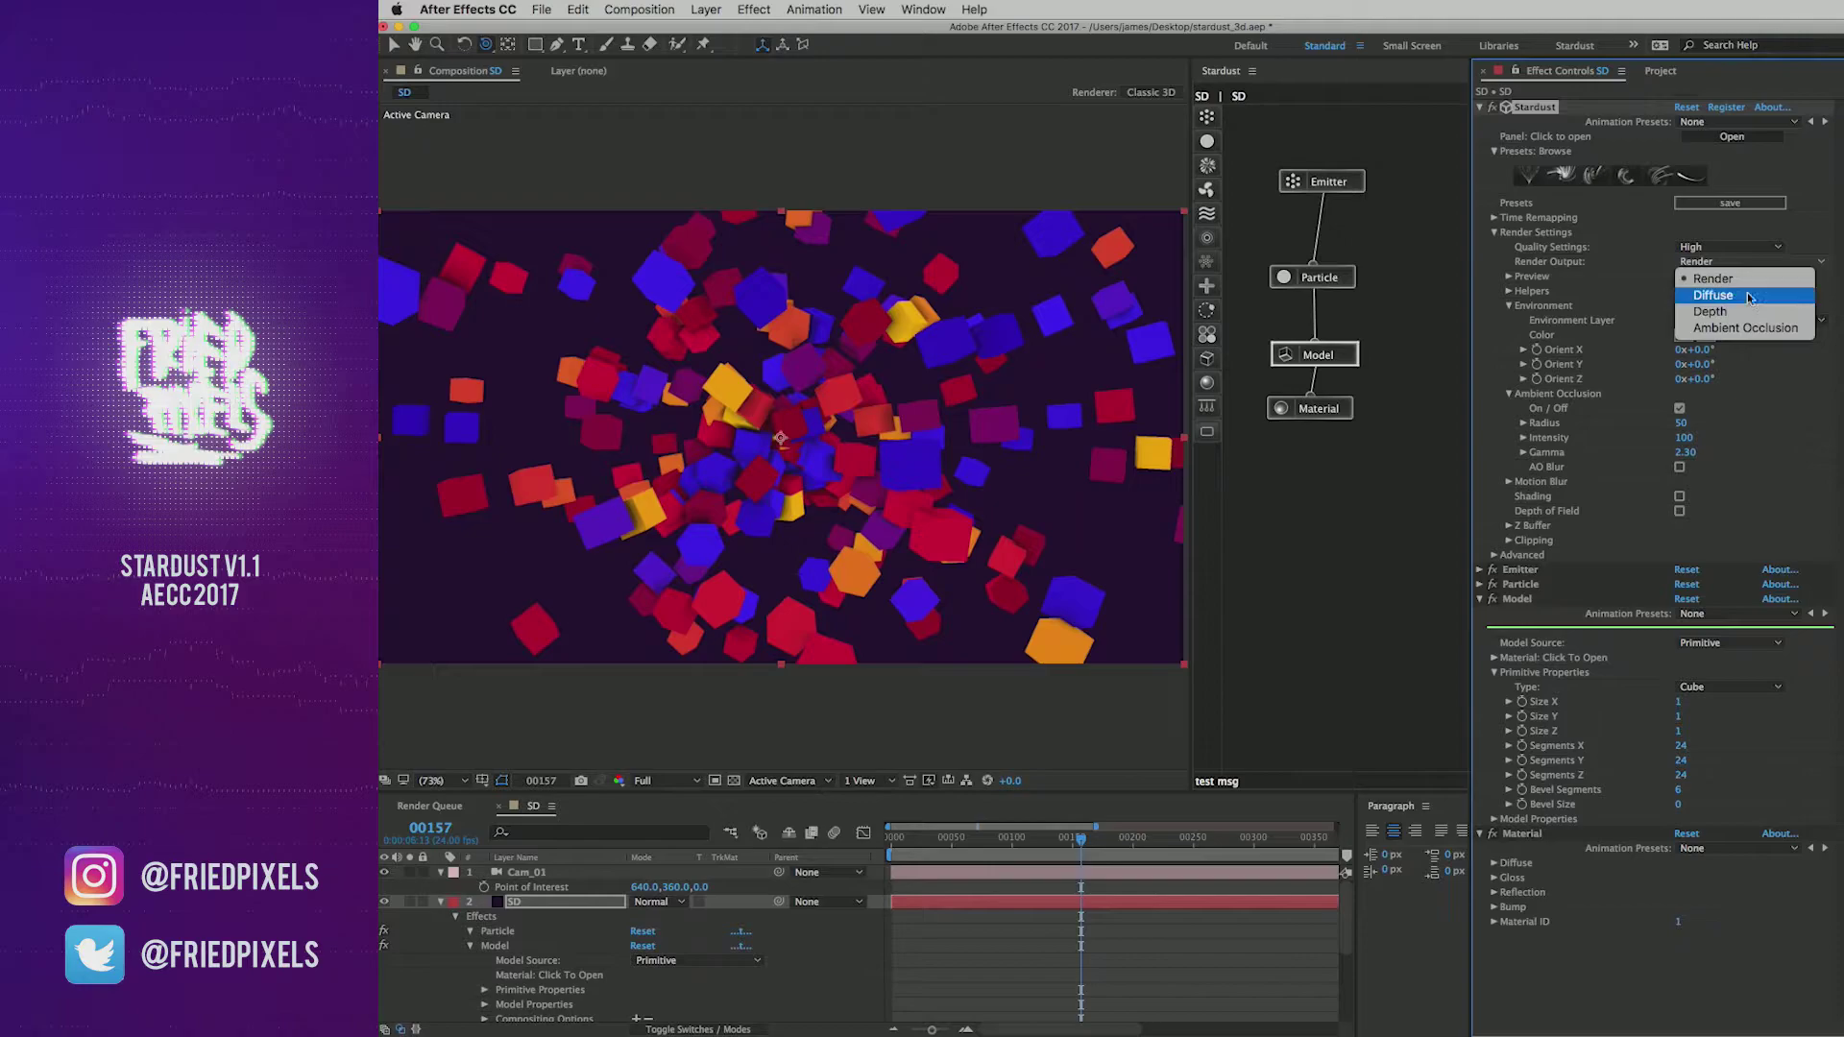
pyautogui.click(1720, 295)
pyautogui.click(1719, 263)
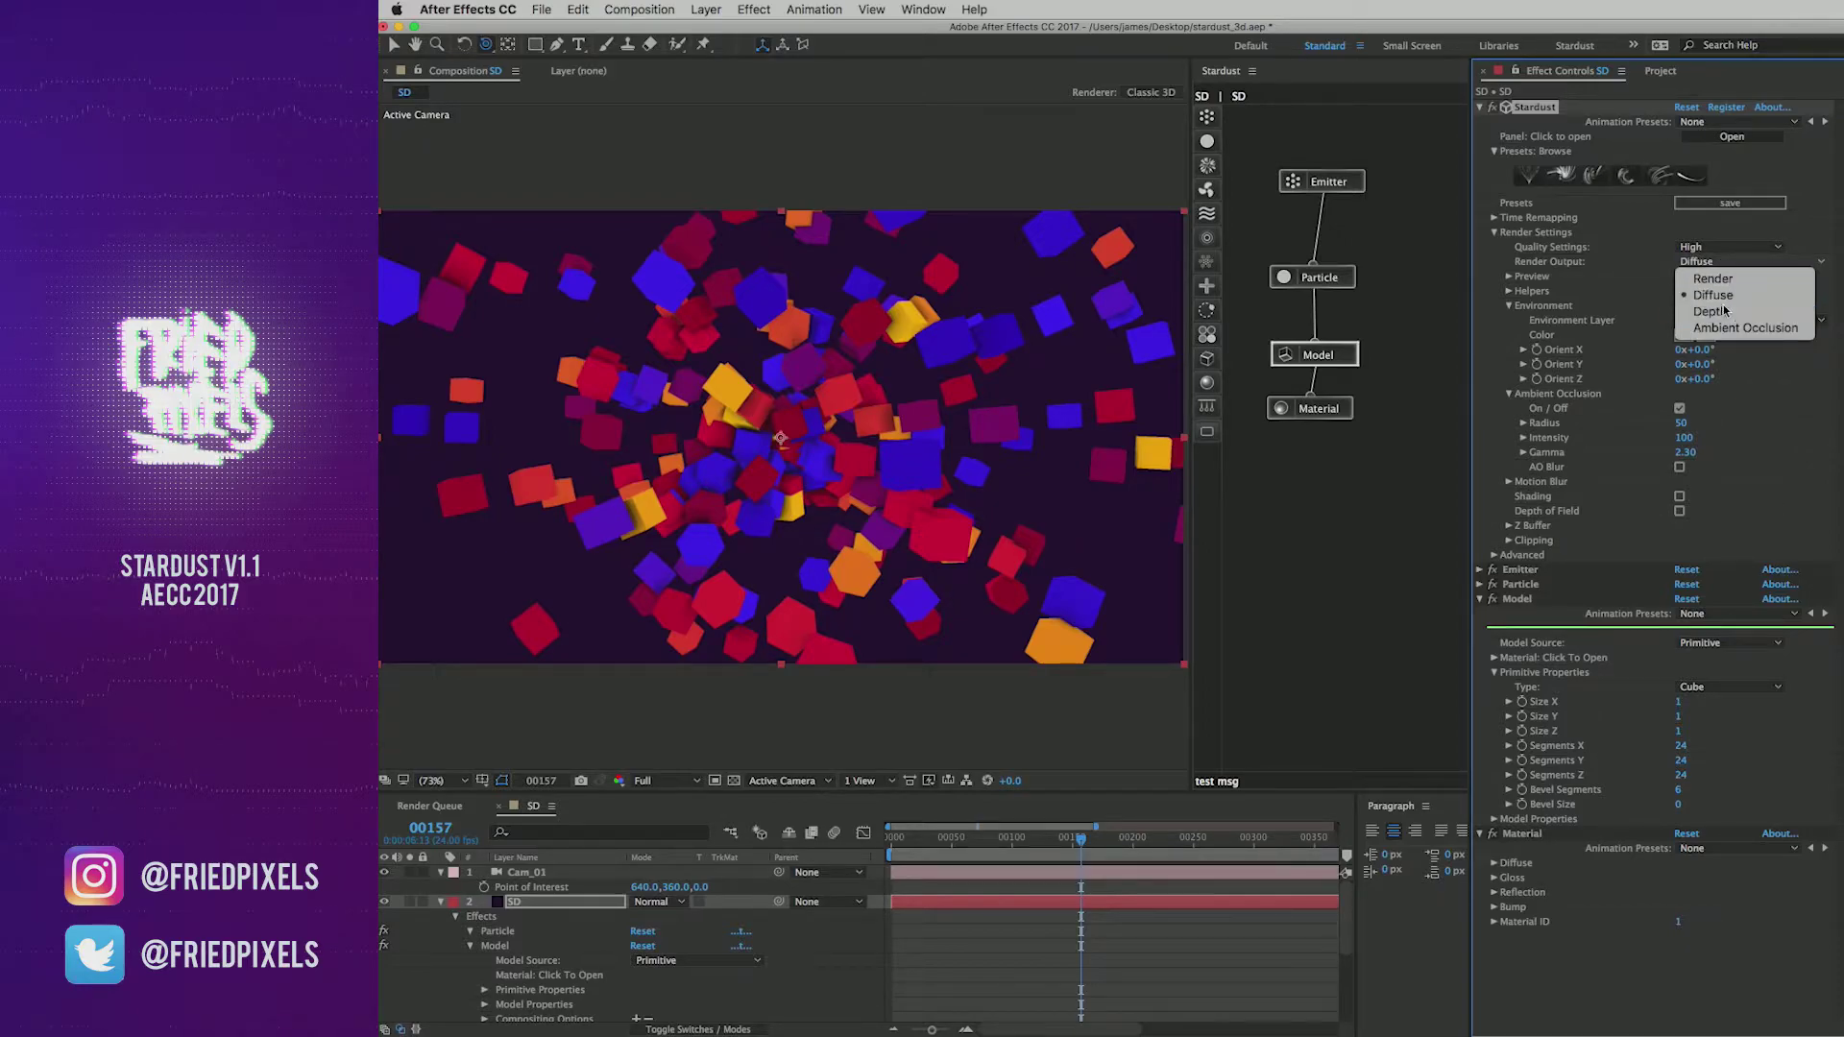
pyautogui.click(1715, 310)
pyautogui.click(1711, 268)
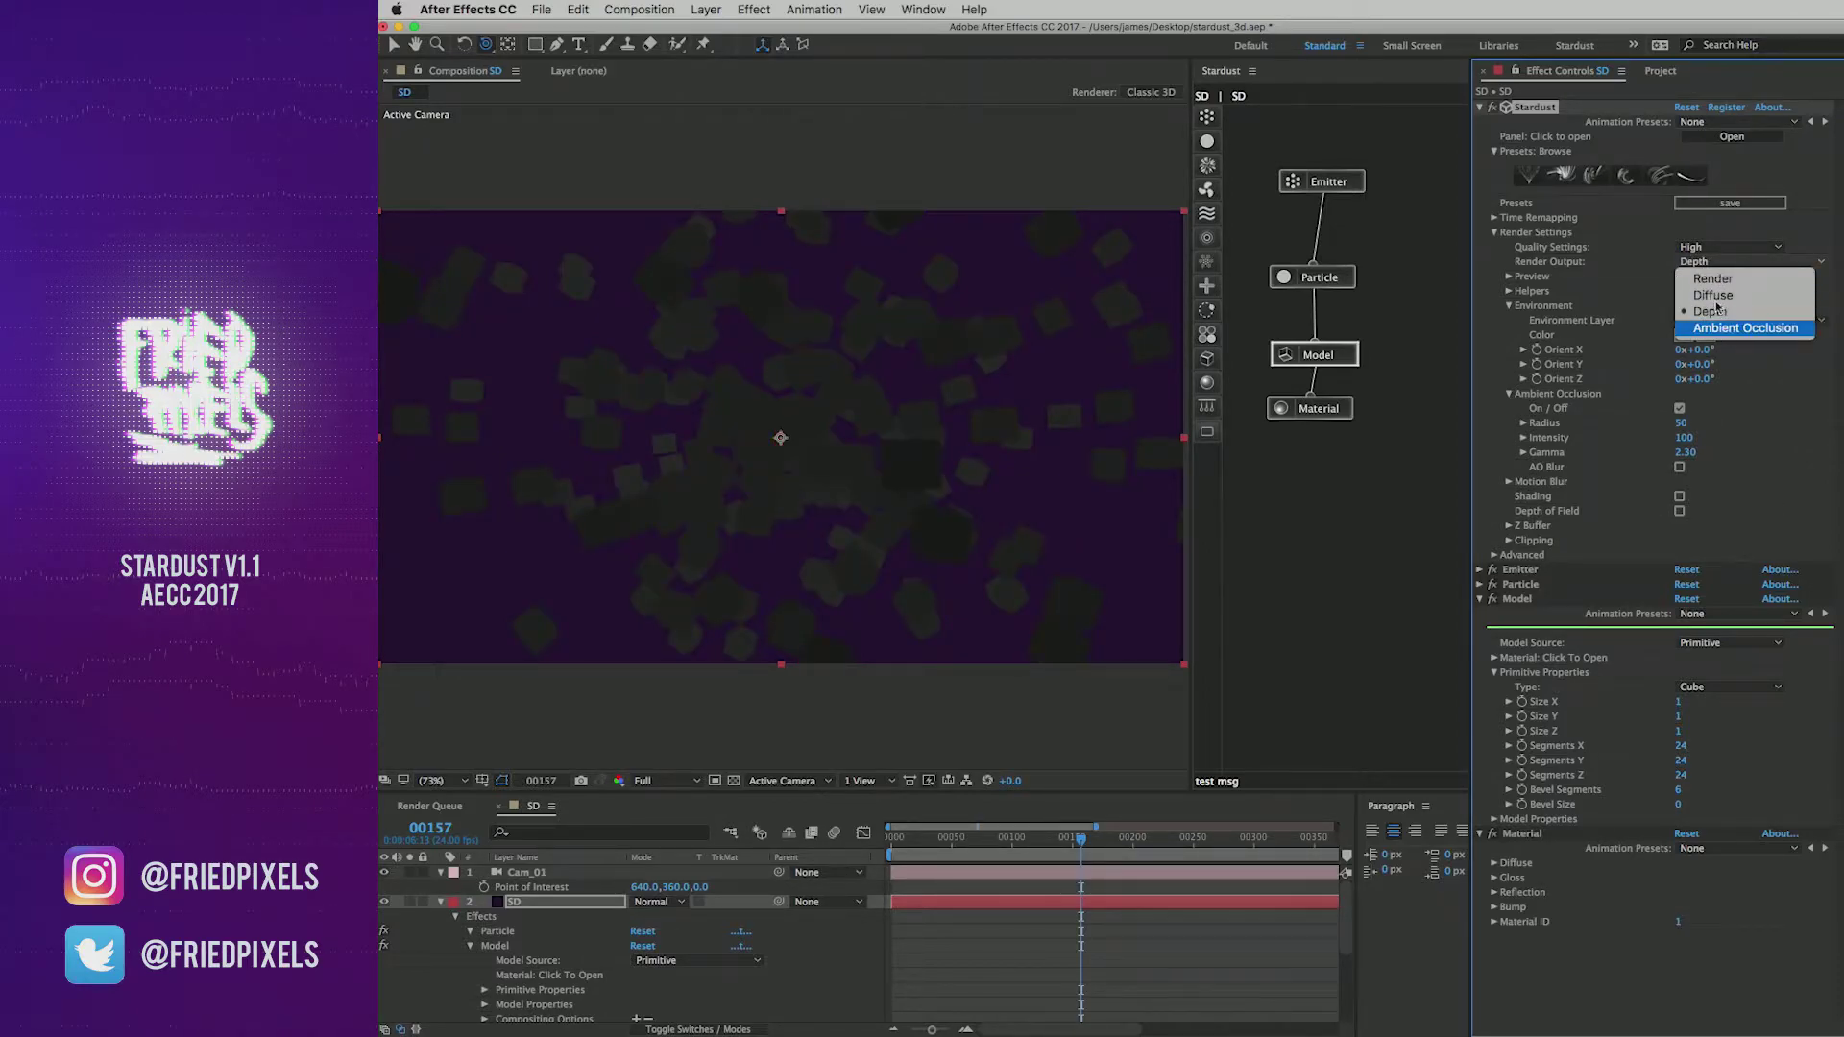
pyautogui.click(1719, 325)
pyautogui.click(1707, 264)
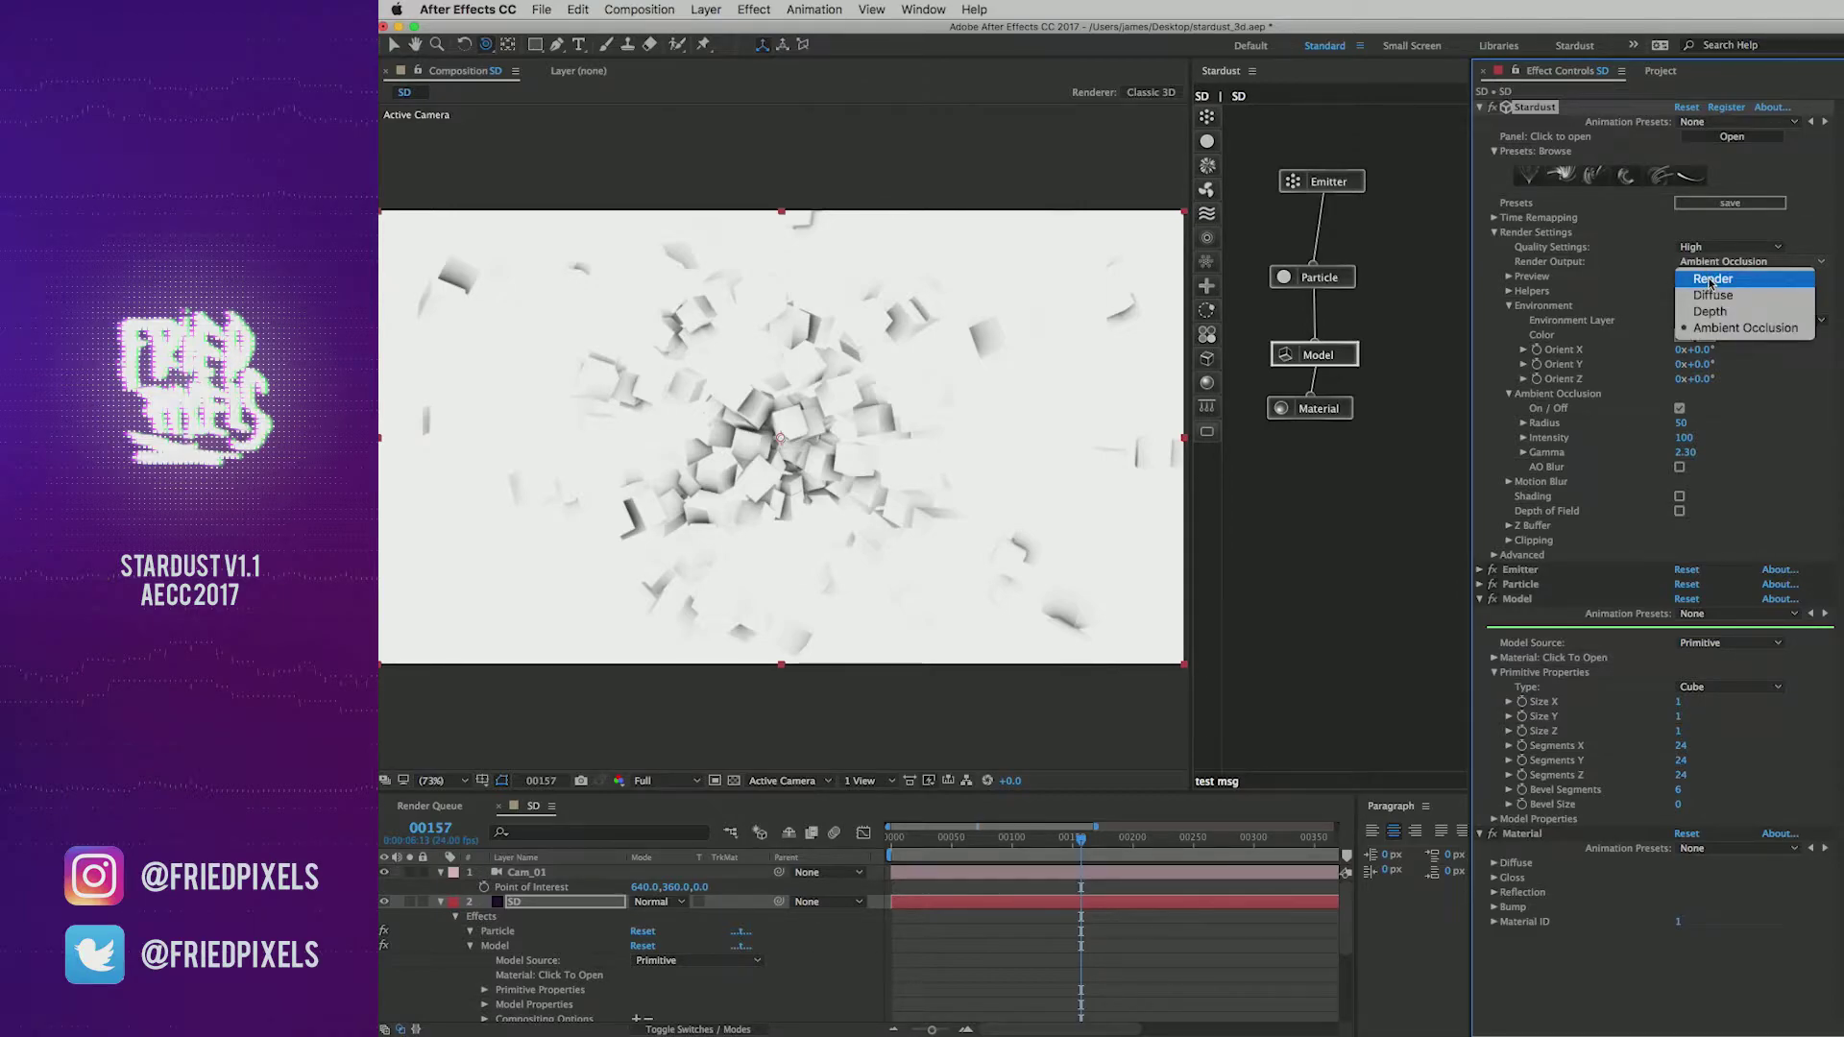
pyautogui.click(1722, 281)
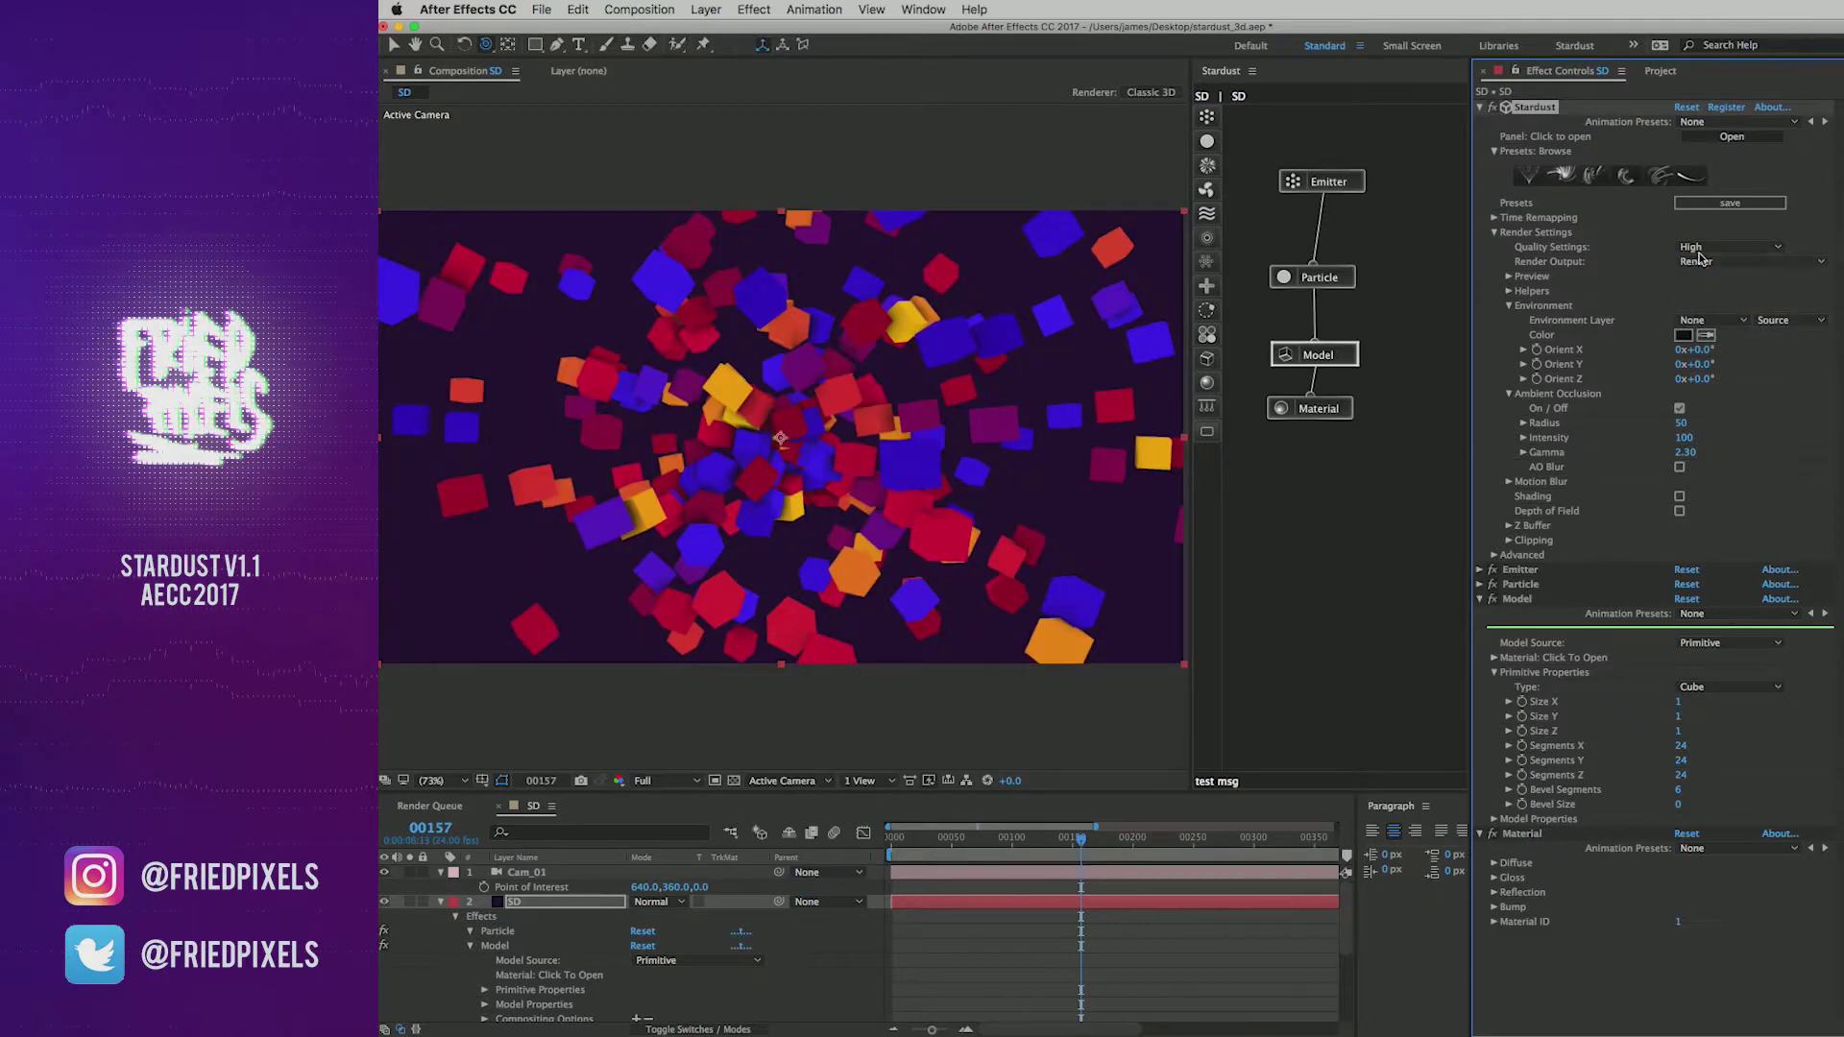
# Step: Try the Very High render quality, return it to High and view the cubes from another angle
pyautogui.click(1724, 247)
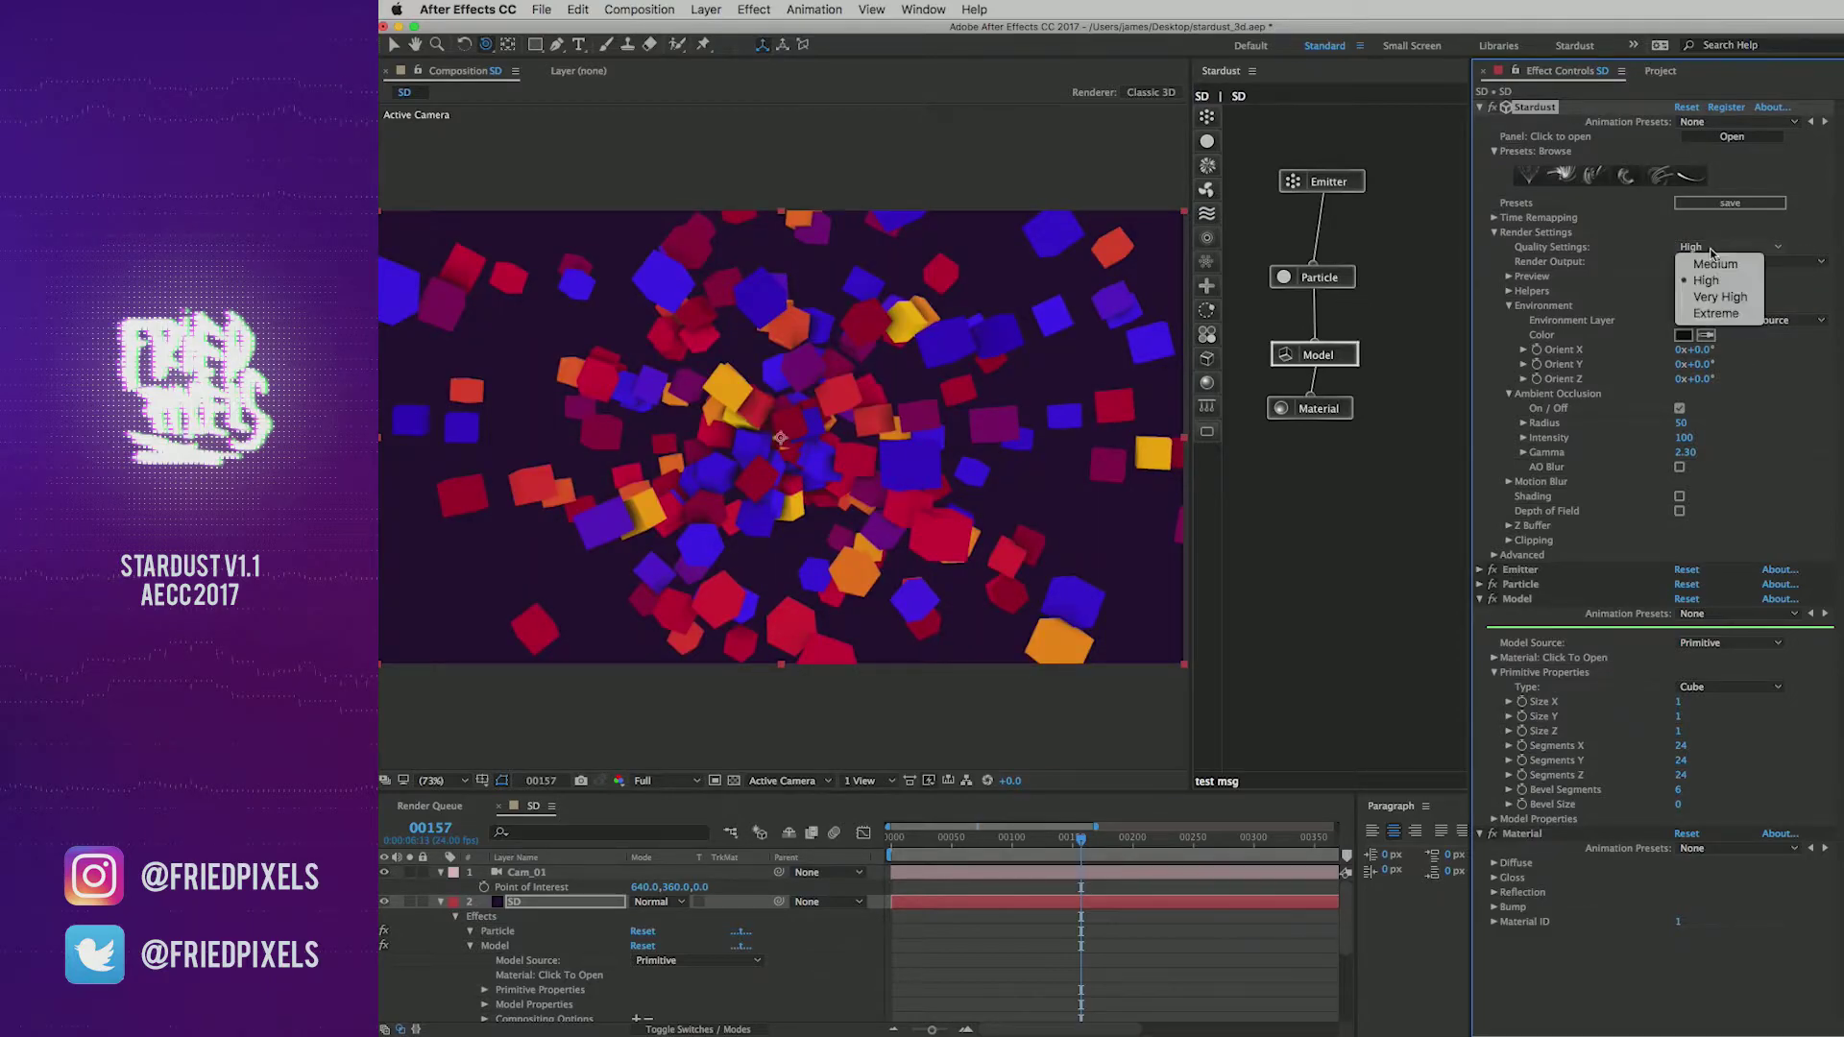
pyautogui.click(1715, 297)
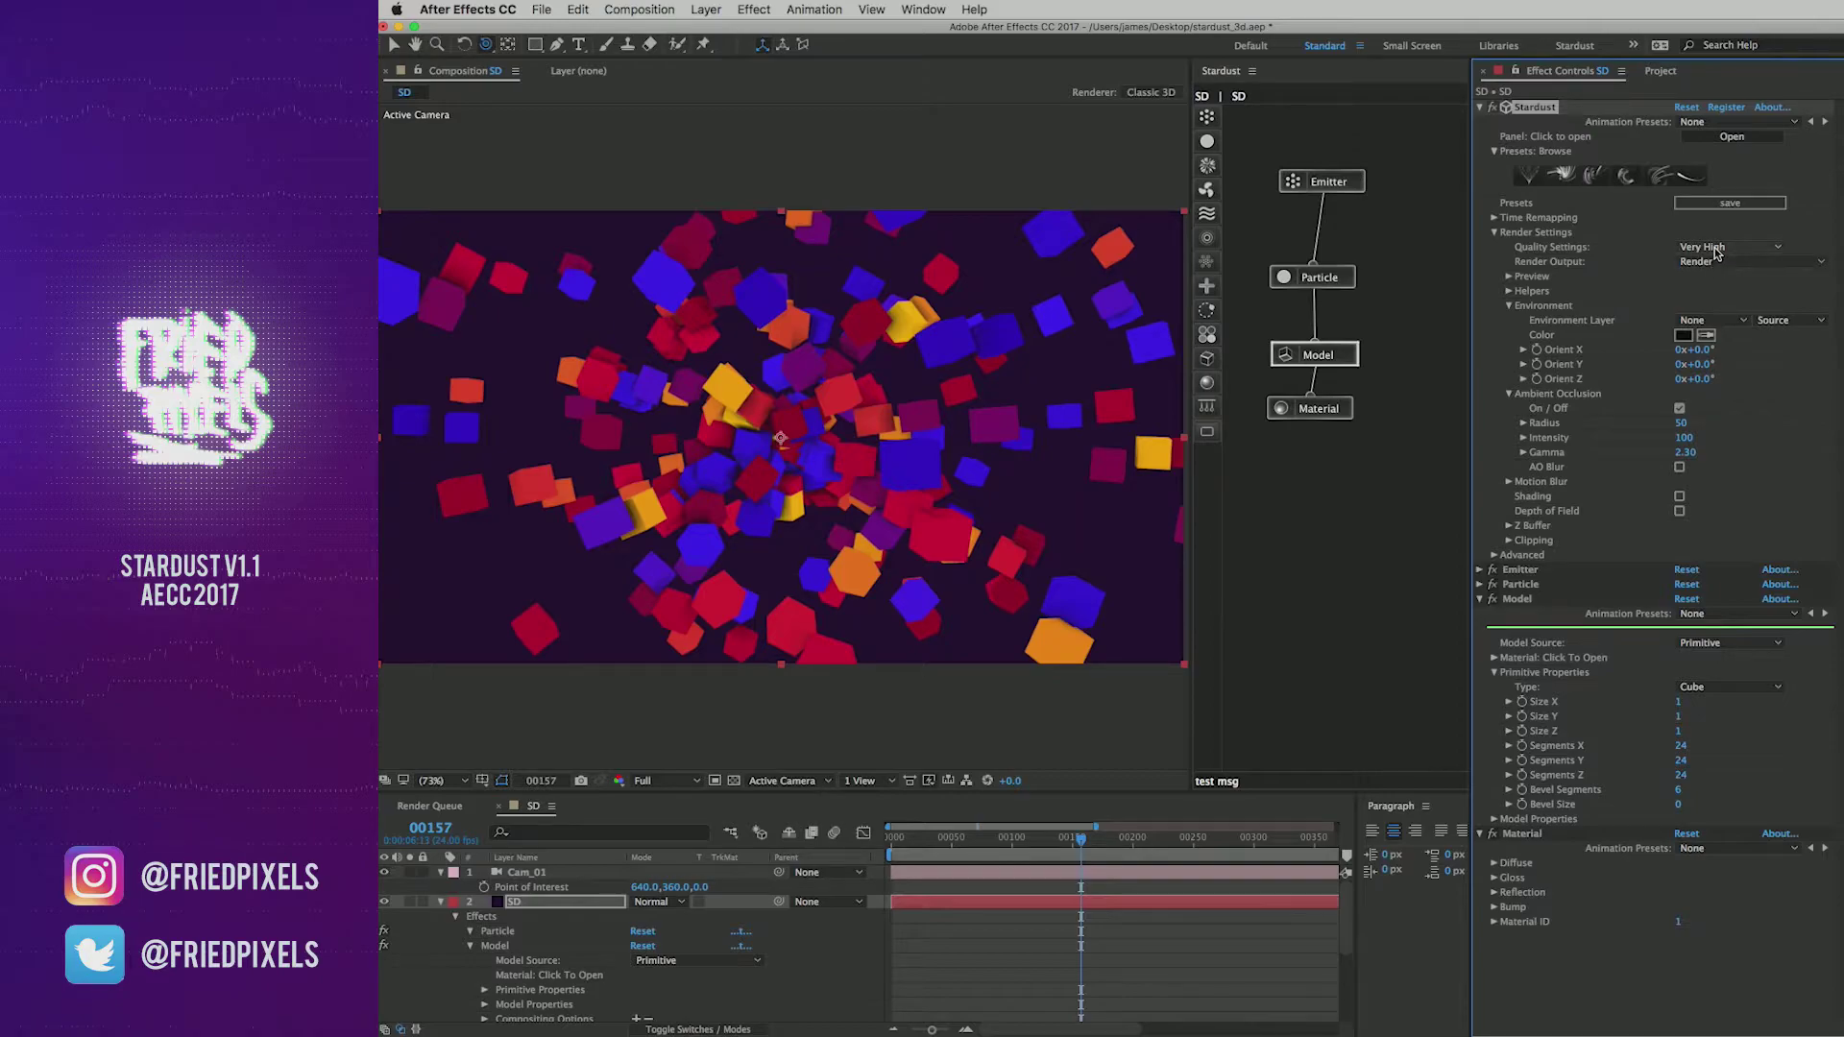
pyautogui.click(1717, 248)
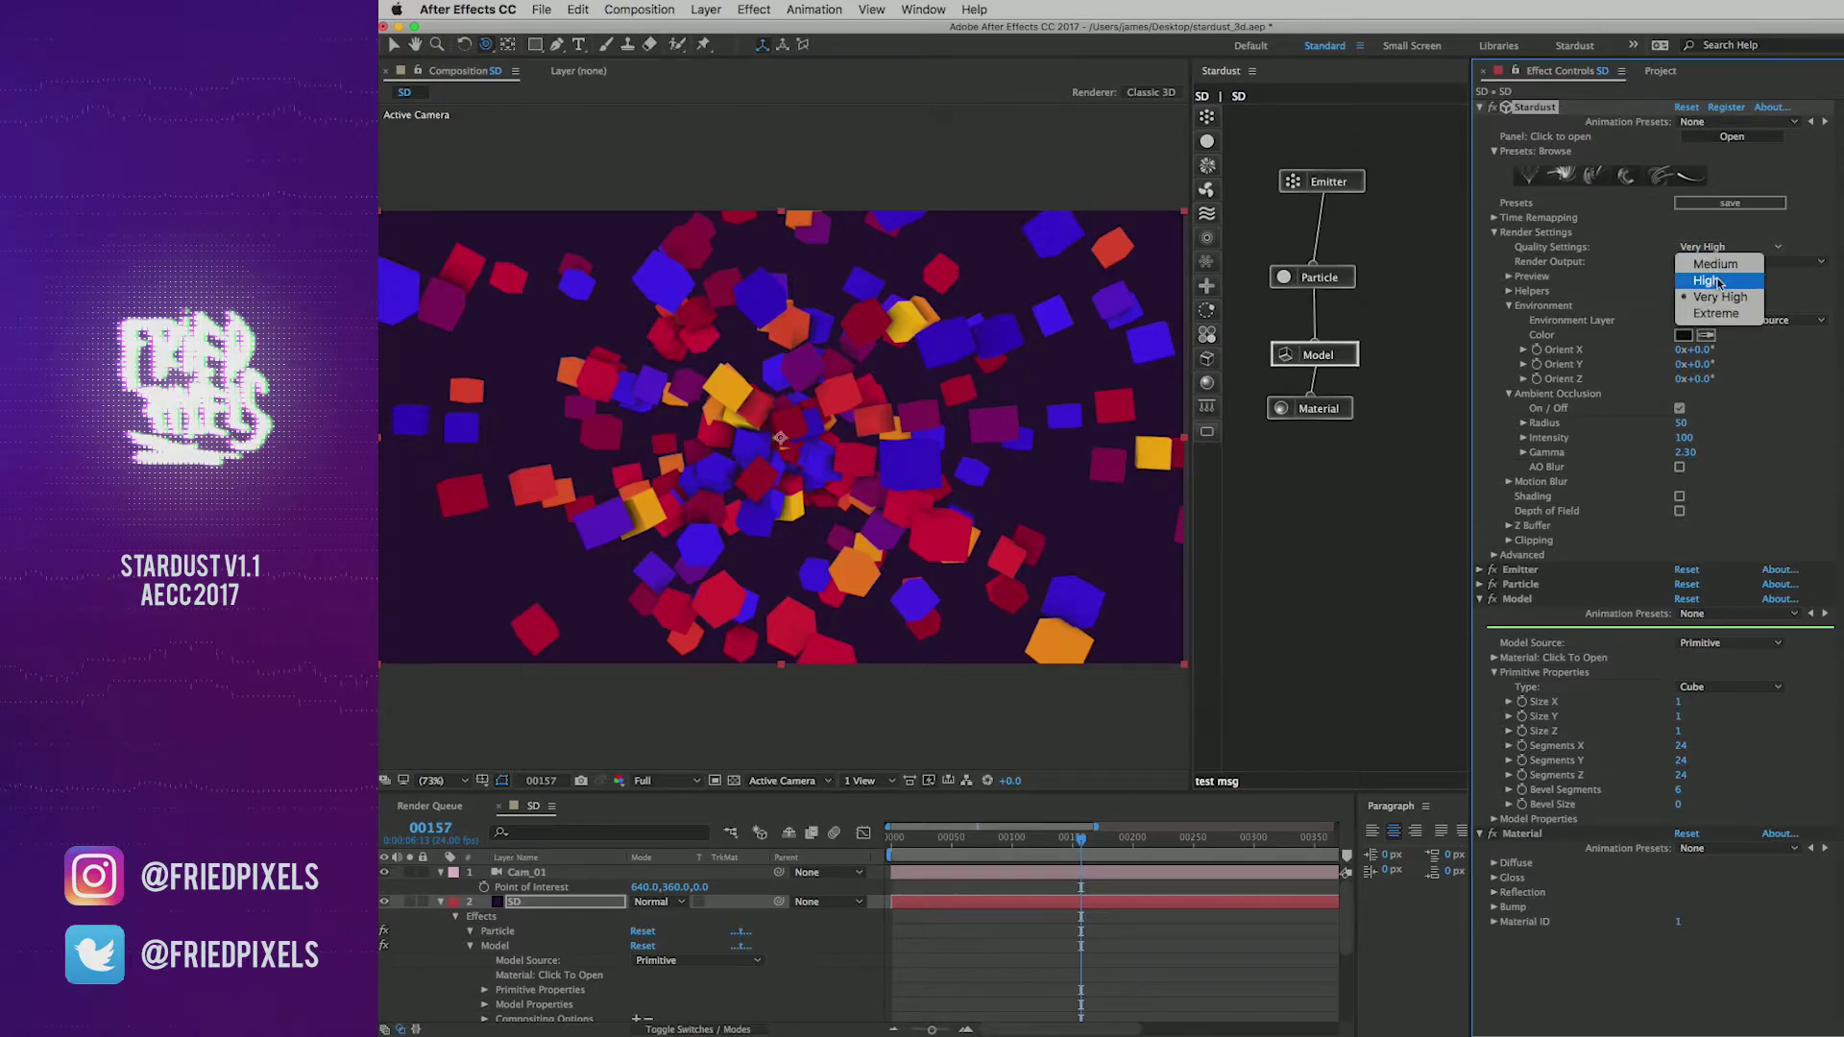
pyautogui.click(1716, 281)
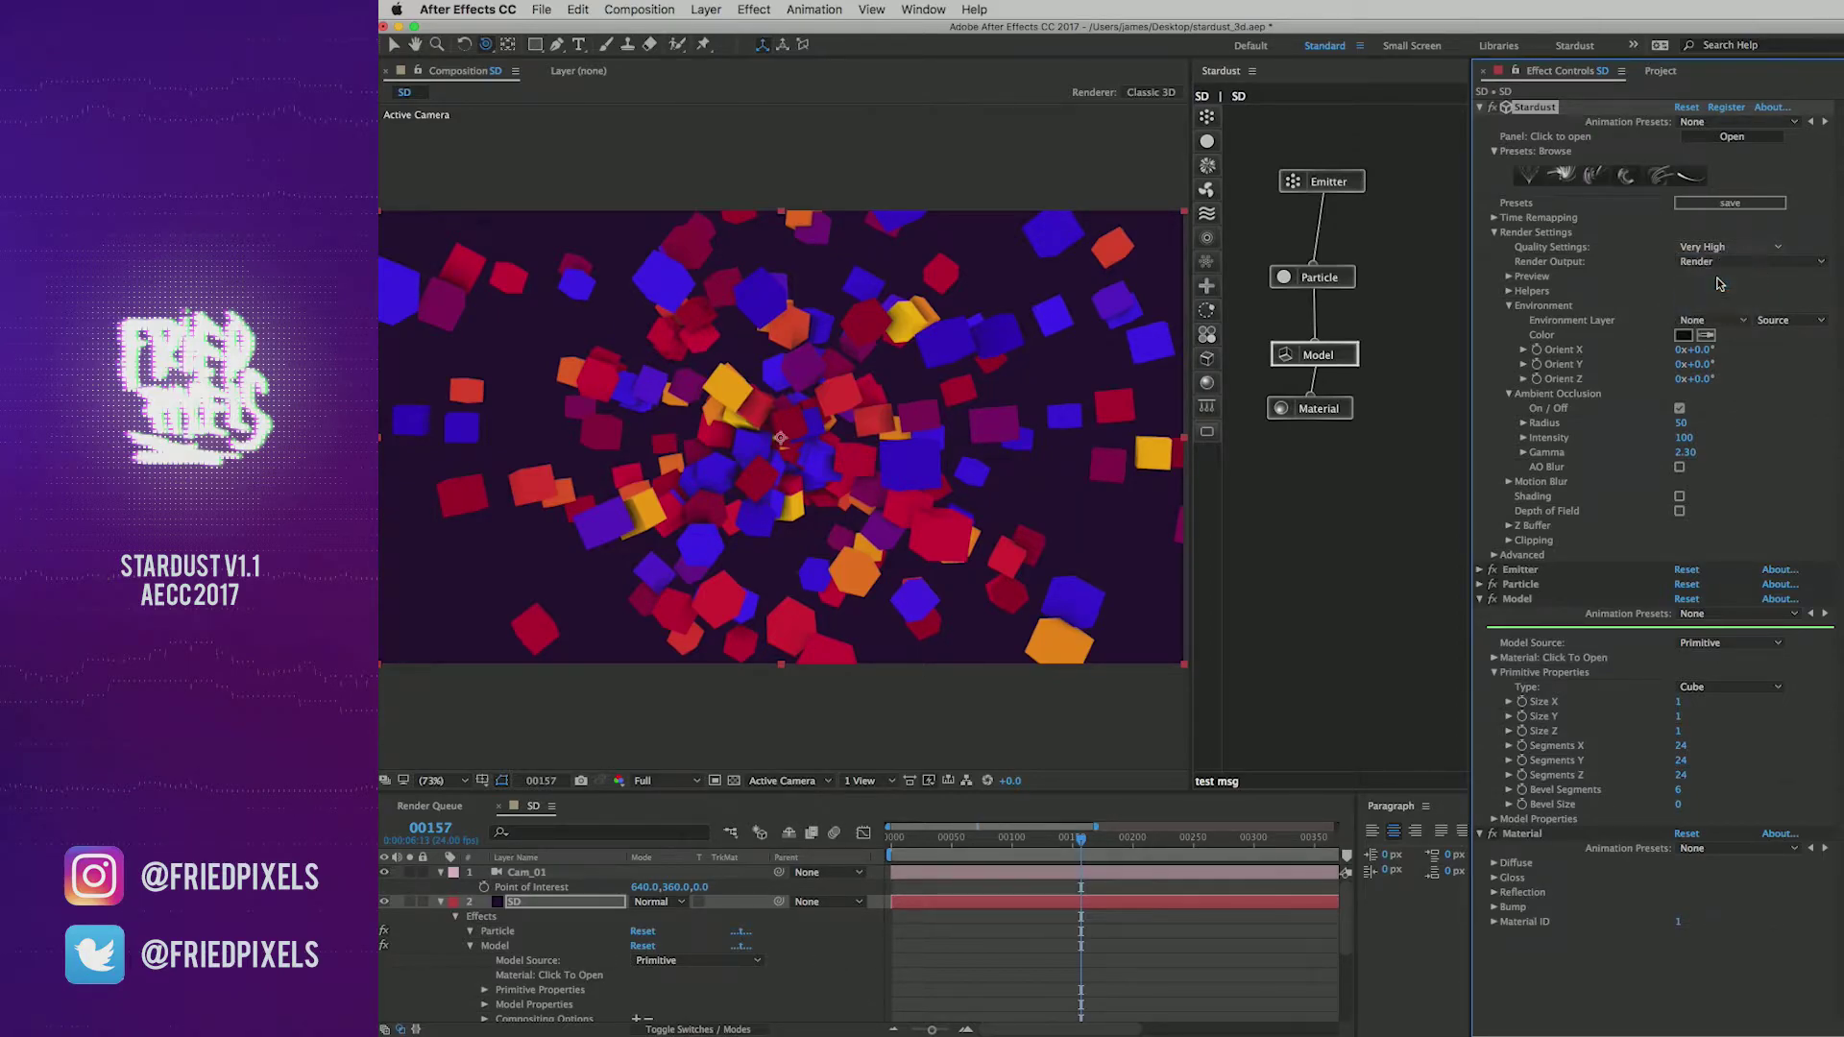
pyautogui.moveTo(1022, 452); pyautogui.dragTo(945, 451)
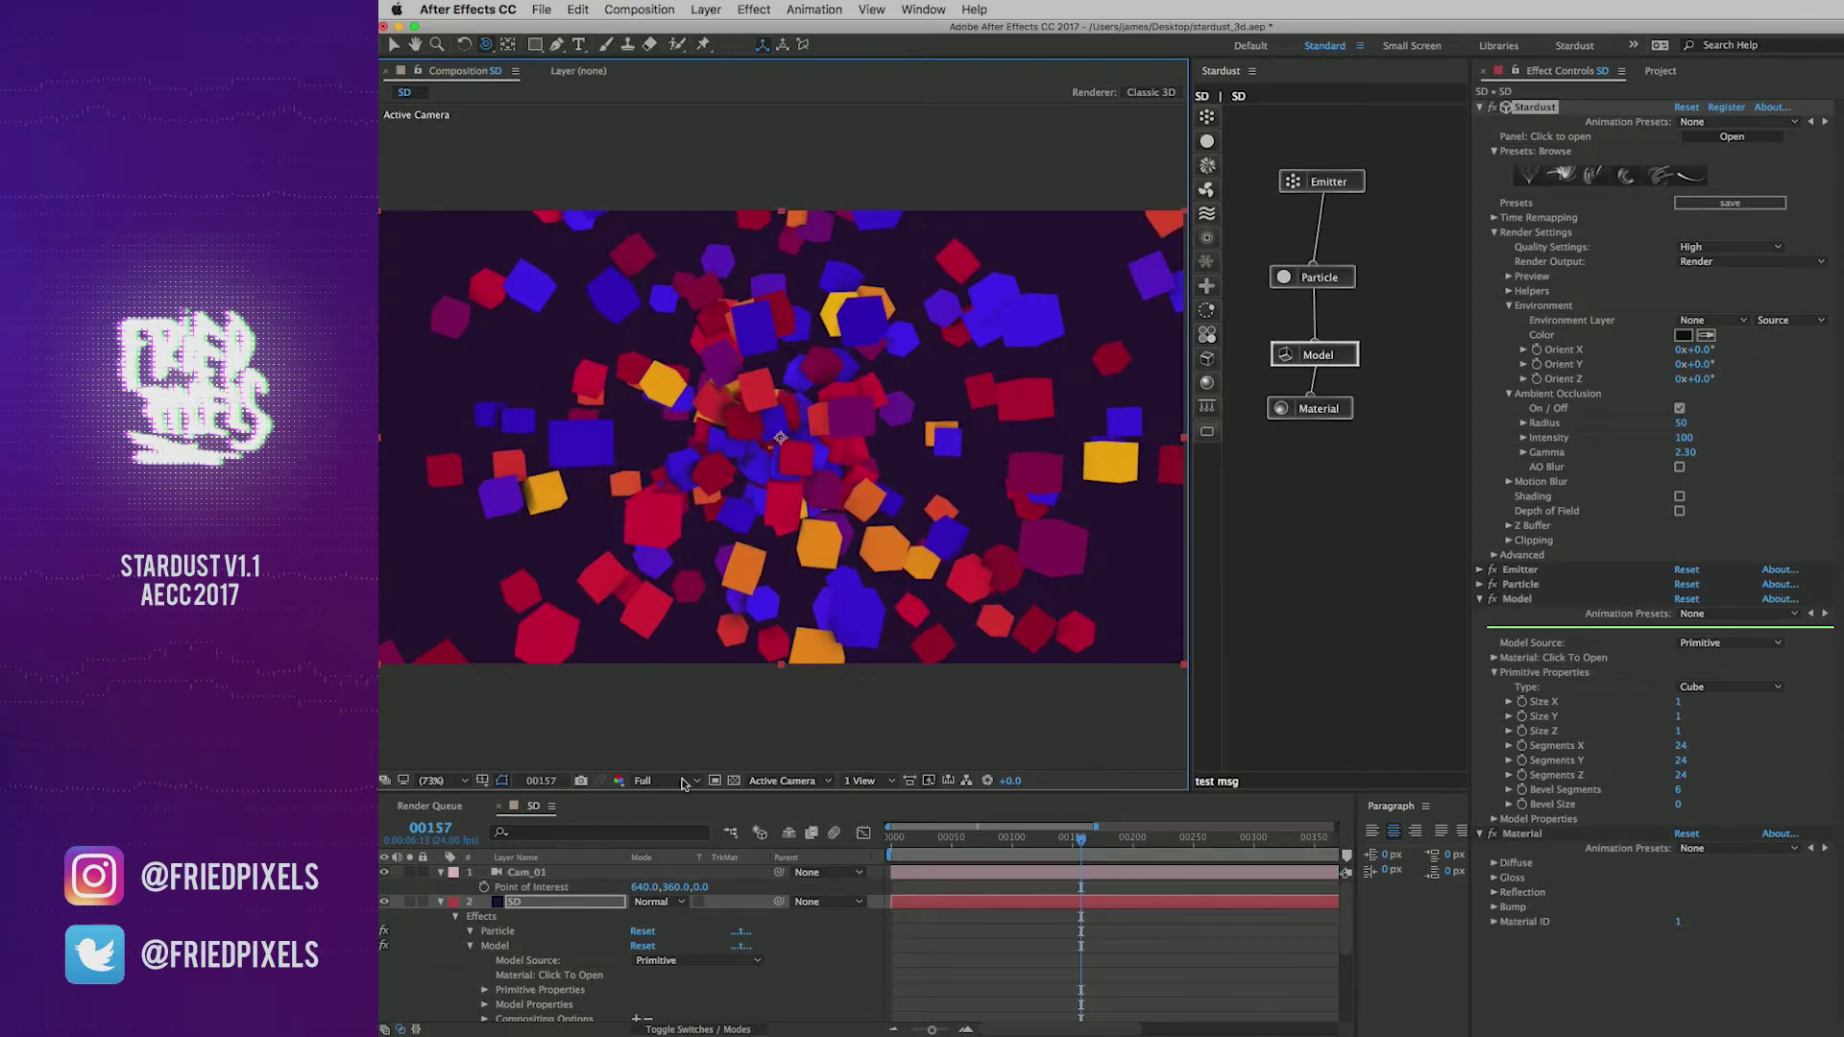
# Step: Enable depth of field on Cam_01 with a focus distance of 1250 pixels and an aperture of 130.7 pixels
pyautogui.click(543, 872)
pyautogui.press('a')
pyautogui.press('a')
pyautogui.click(653, 917)
pyautogui.click(647, 931)
pyautogui.write('1250')
pyautogui.press('Return')
pyautogui.moveTo(641, 946); pyautogui.dragTo(769, 787)
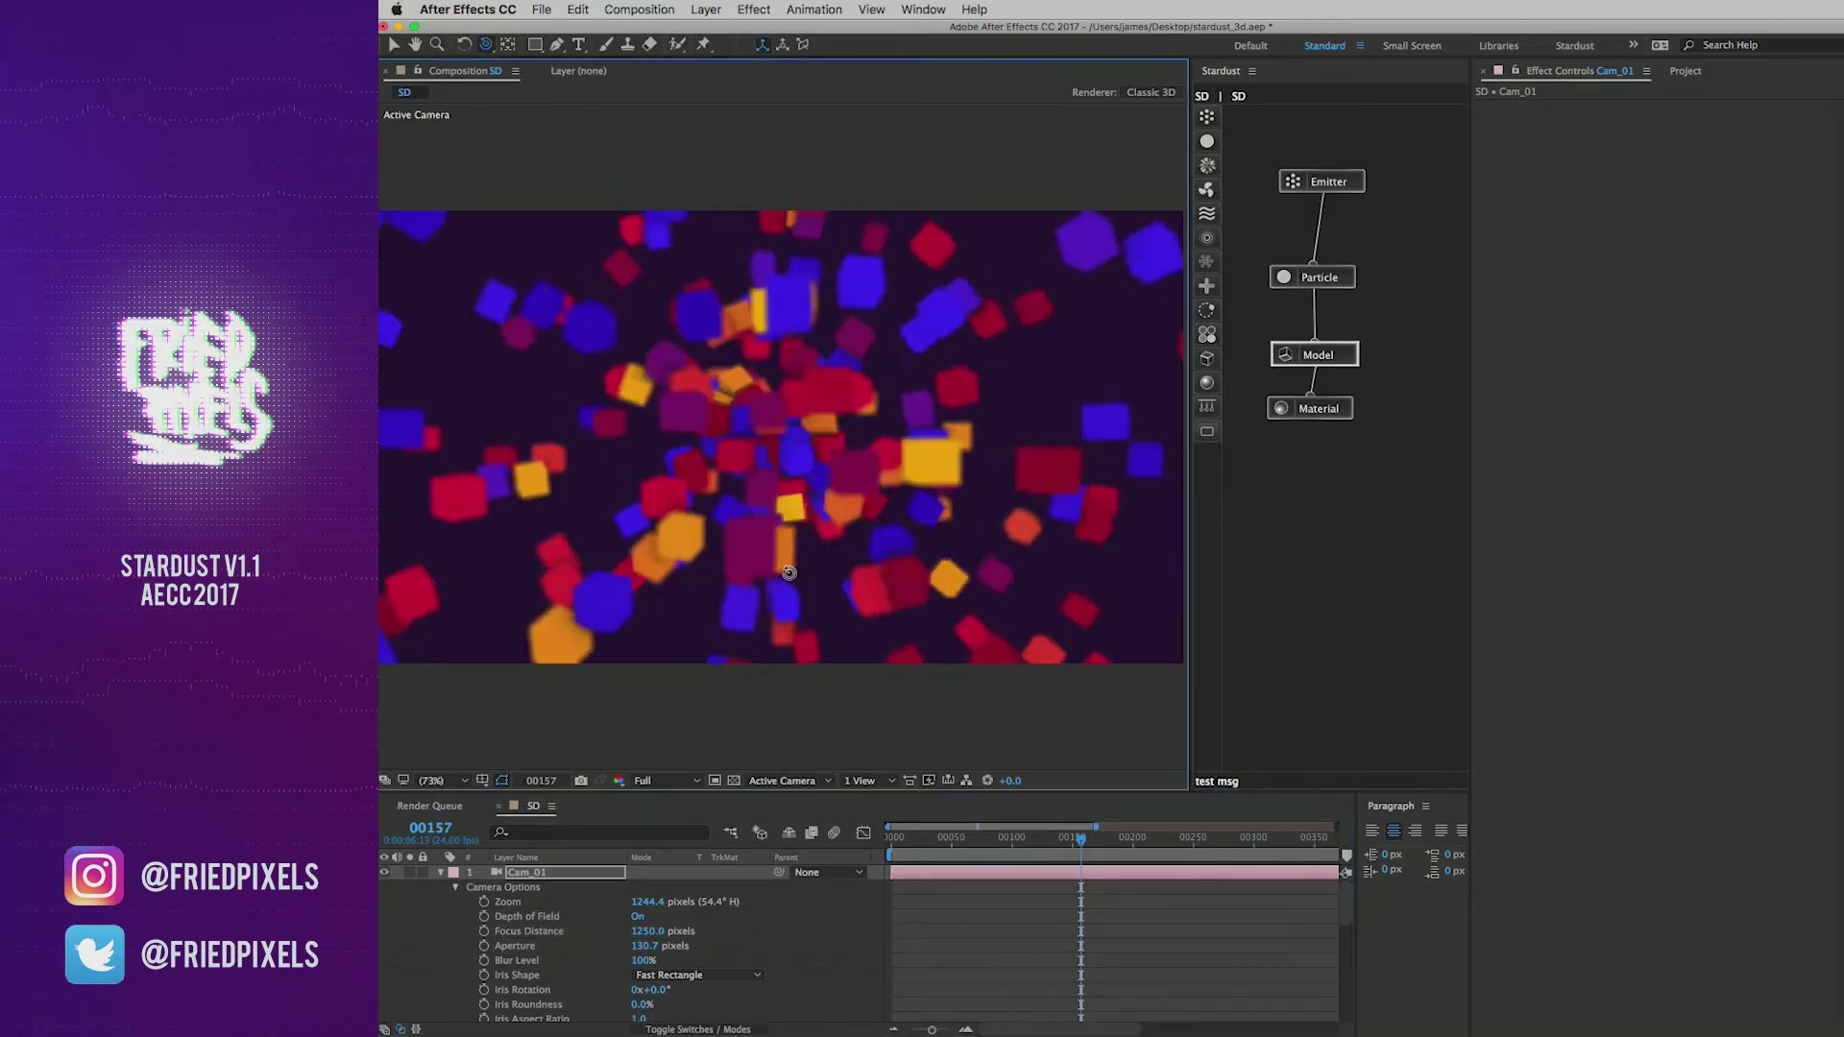
# Step: Try a Cam_01 focus distance of about 1178 pixels and switch the camera's depth of field off
pyautogui.moveTo(650, 931); pyautogui.dragTo(582, 930)
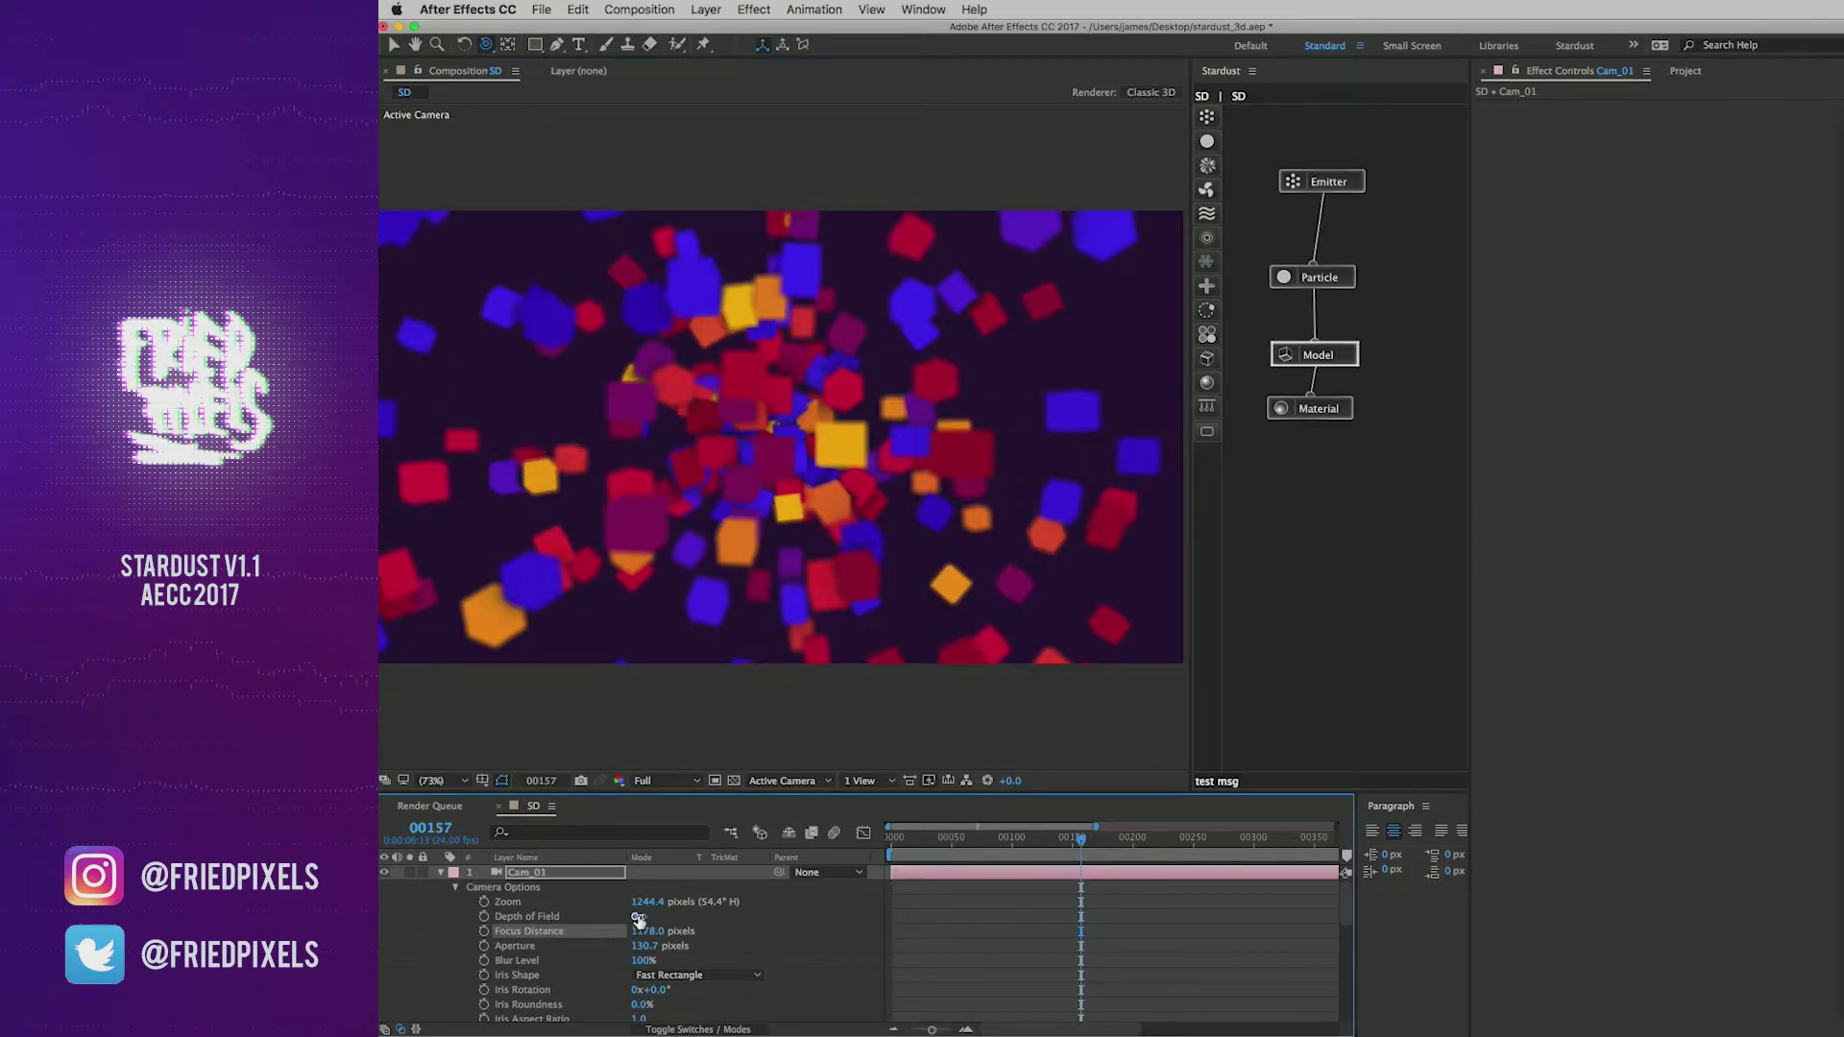
pyautogui.click(440, 872)
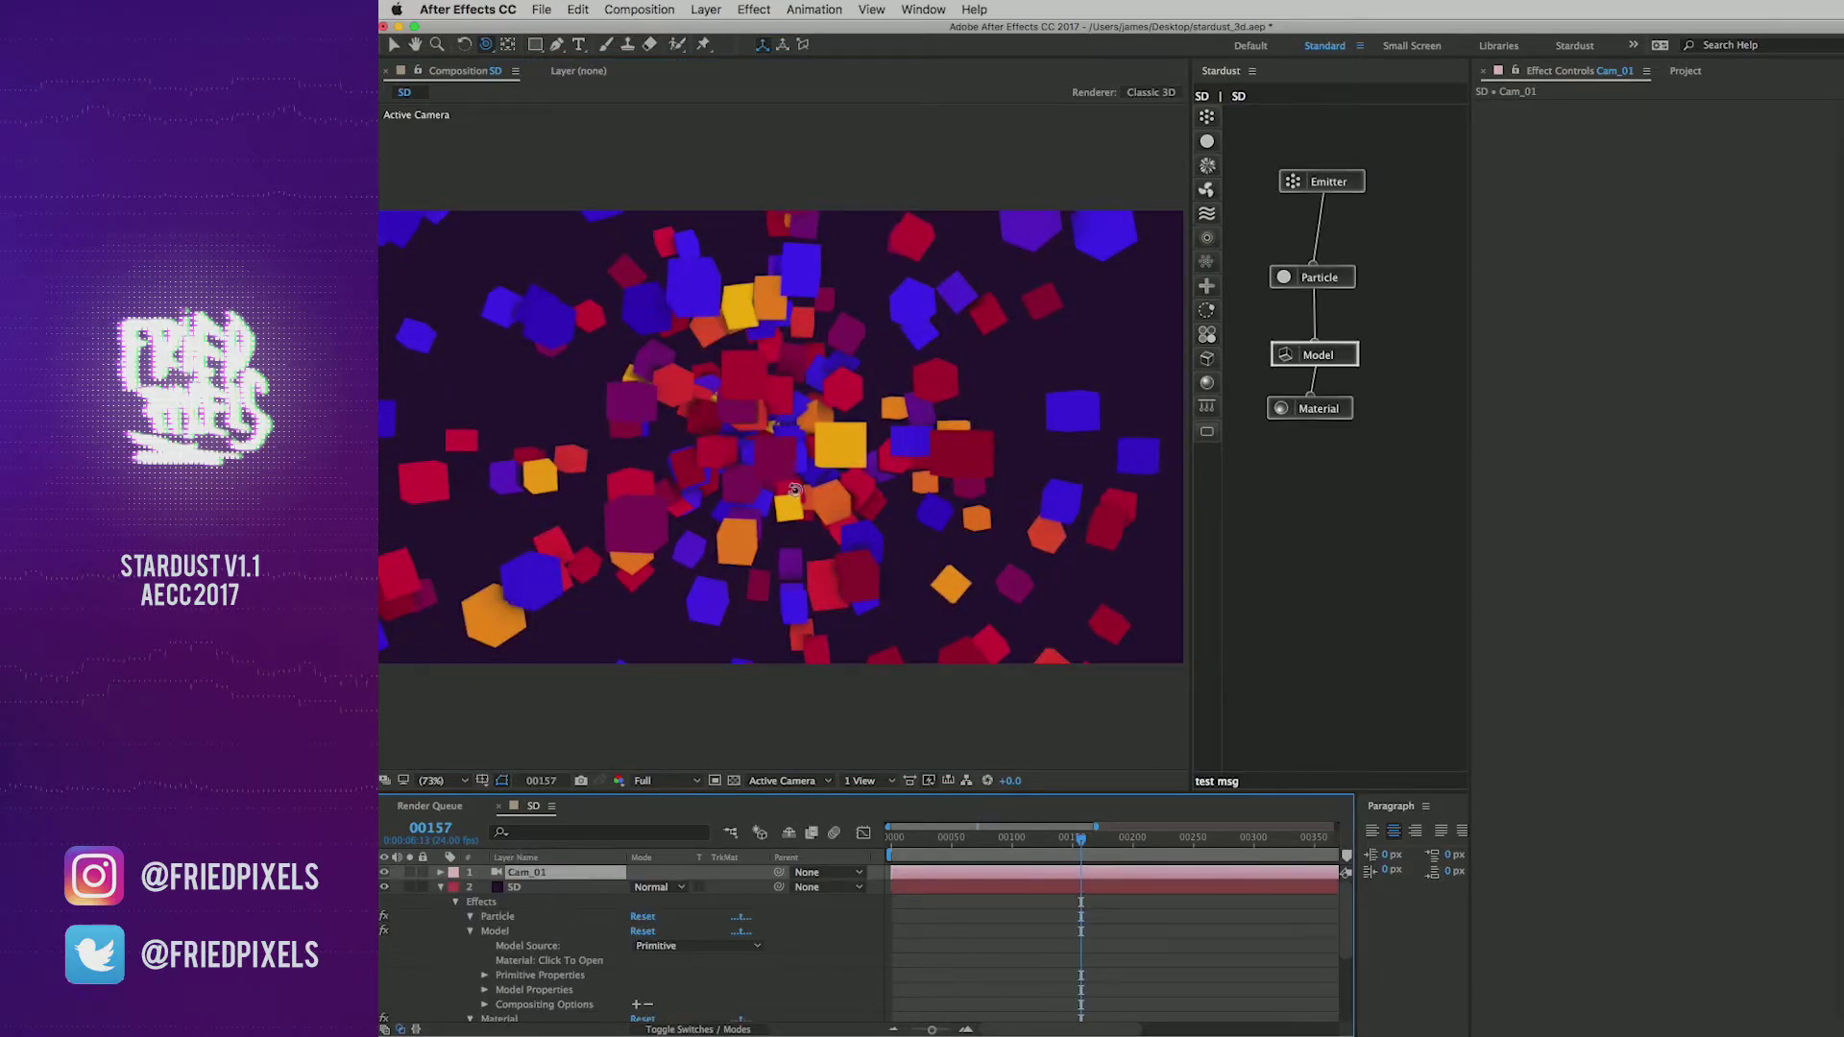
pyautogui.click(723, 701)
# Step: Select the Model node, collapse the Stardust settings and expand the Model Properties group
pyautogui.click(1350, 182)
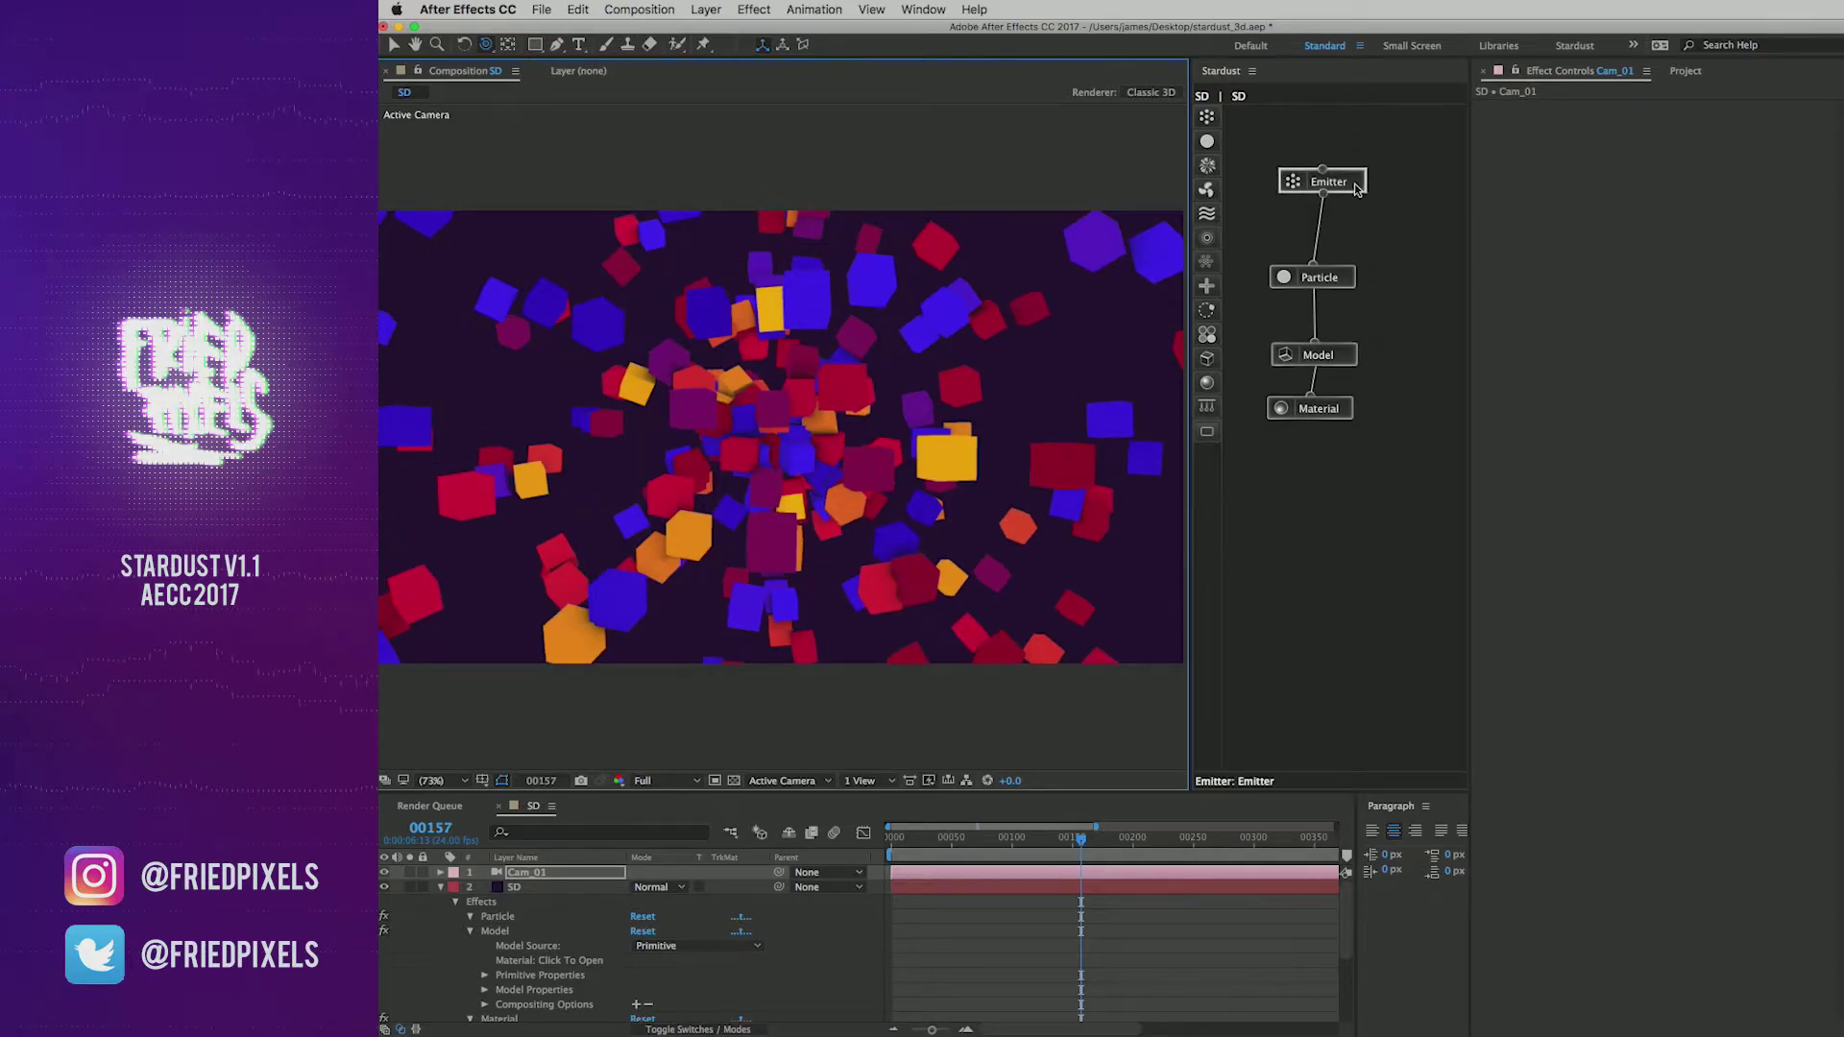
pyautogui.click(1346, 409)
pyautogui.click(1316, 355)
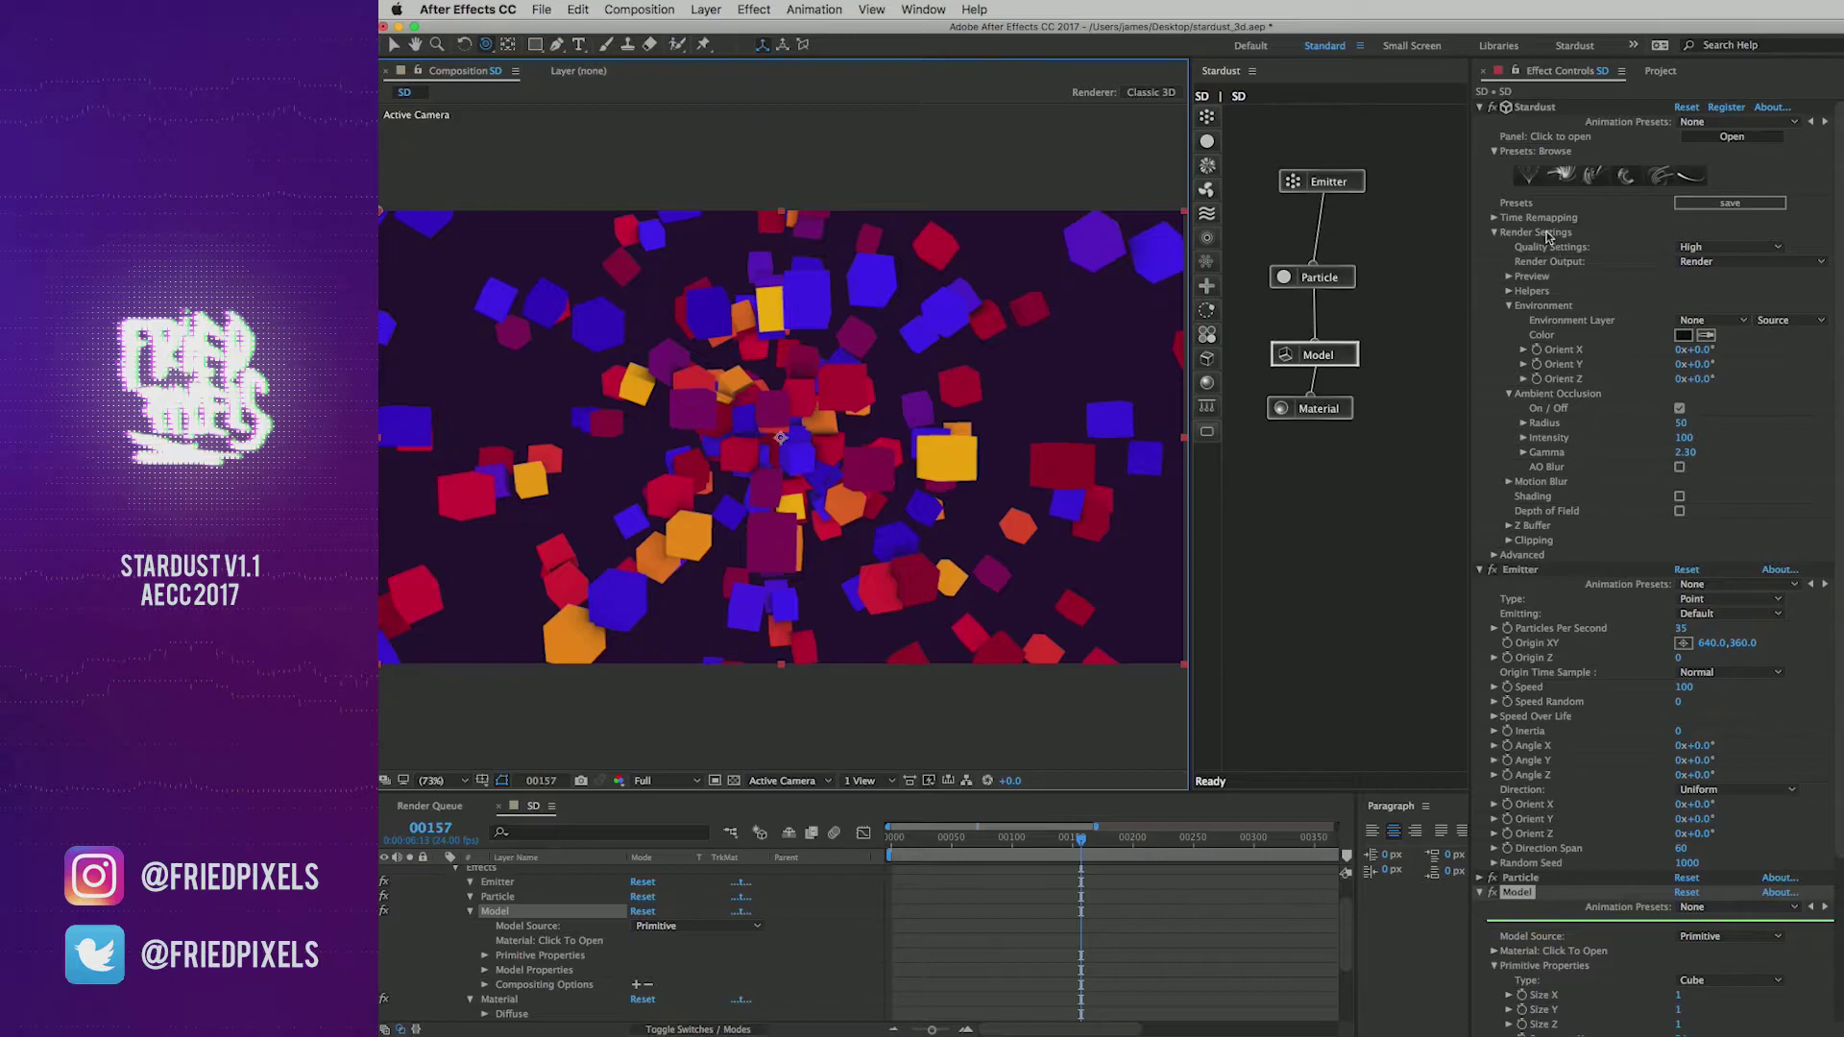
pyautogui.click(1496, 232)
pyautogui.click(1480, 106)
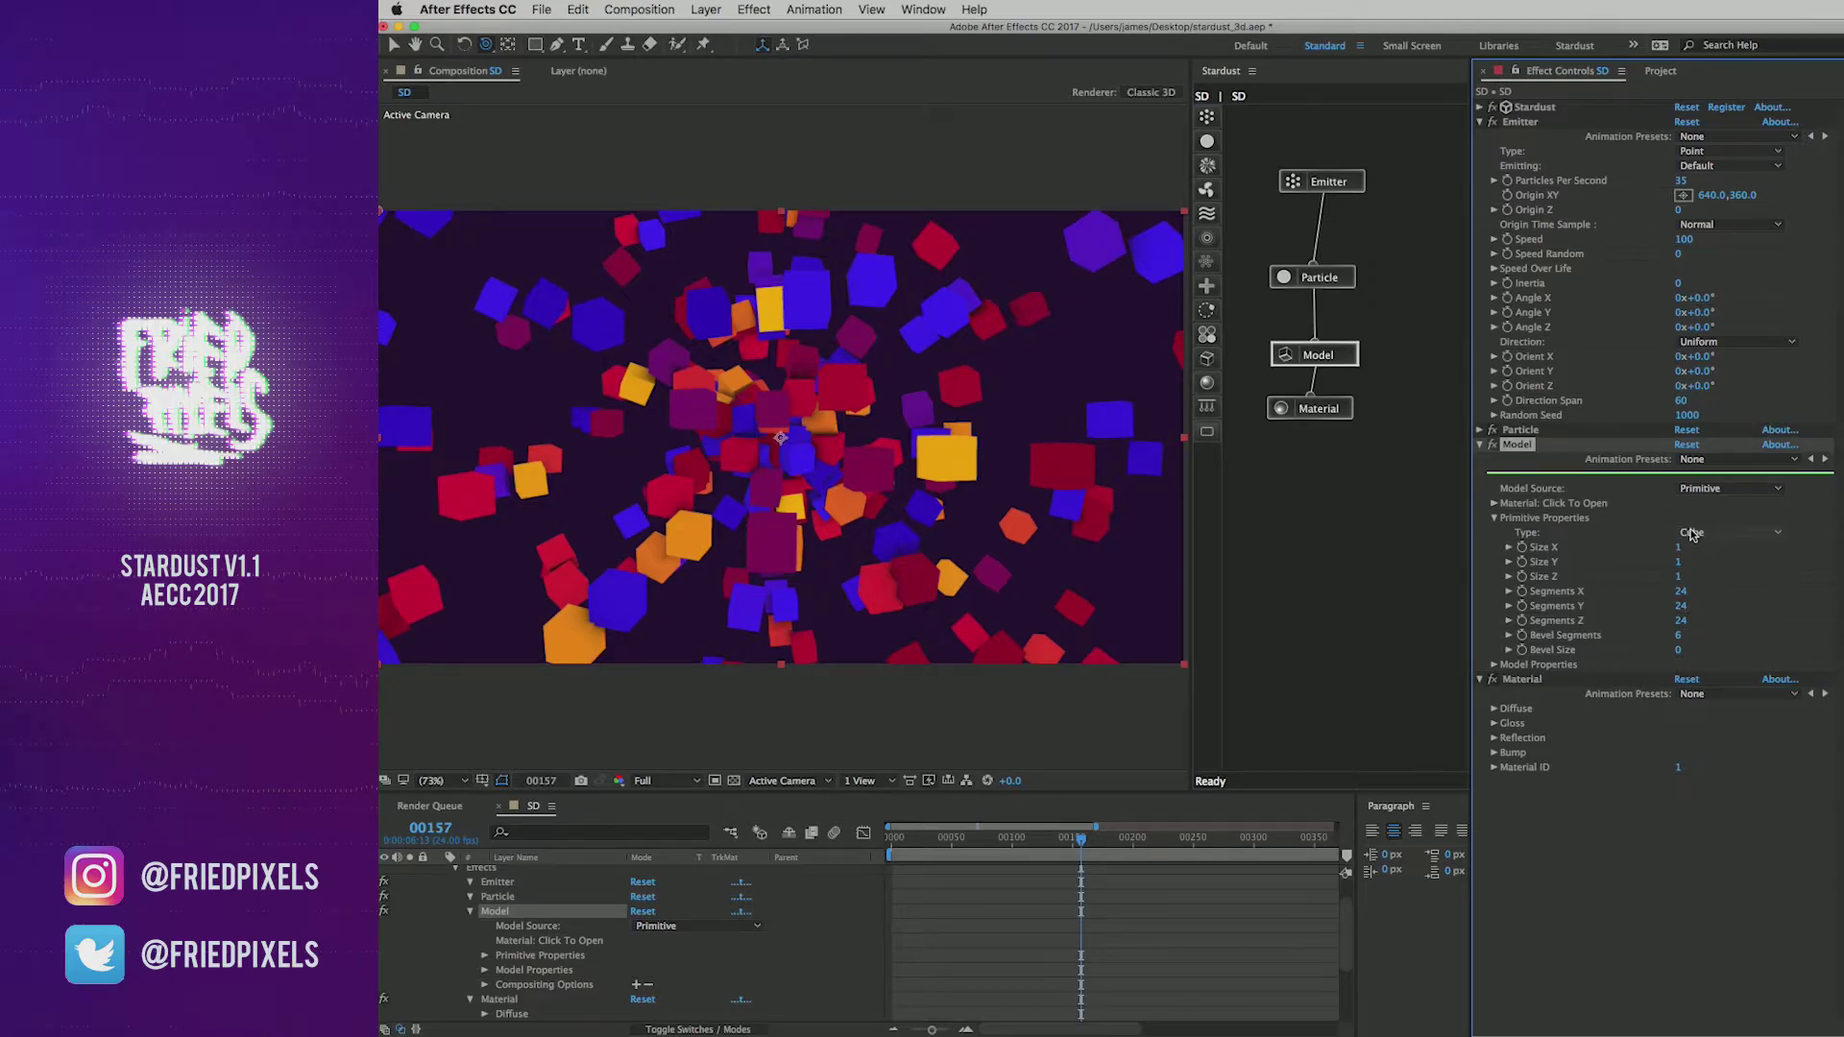
pyautogui.click(1680, 548)
pyautogui.click(1480, 430)
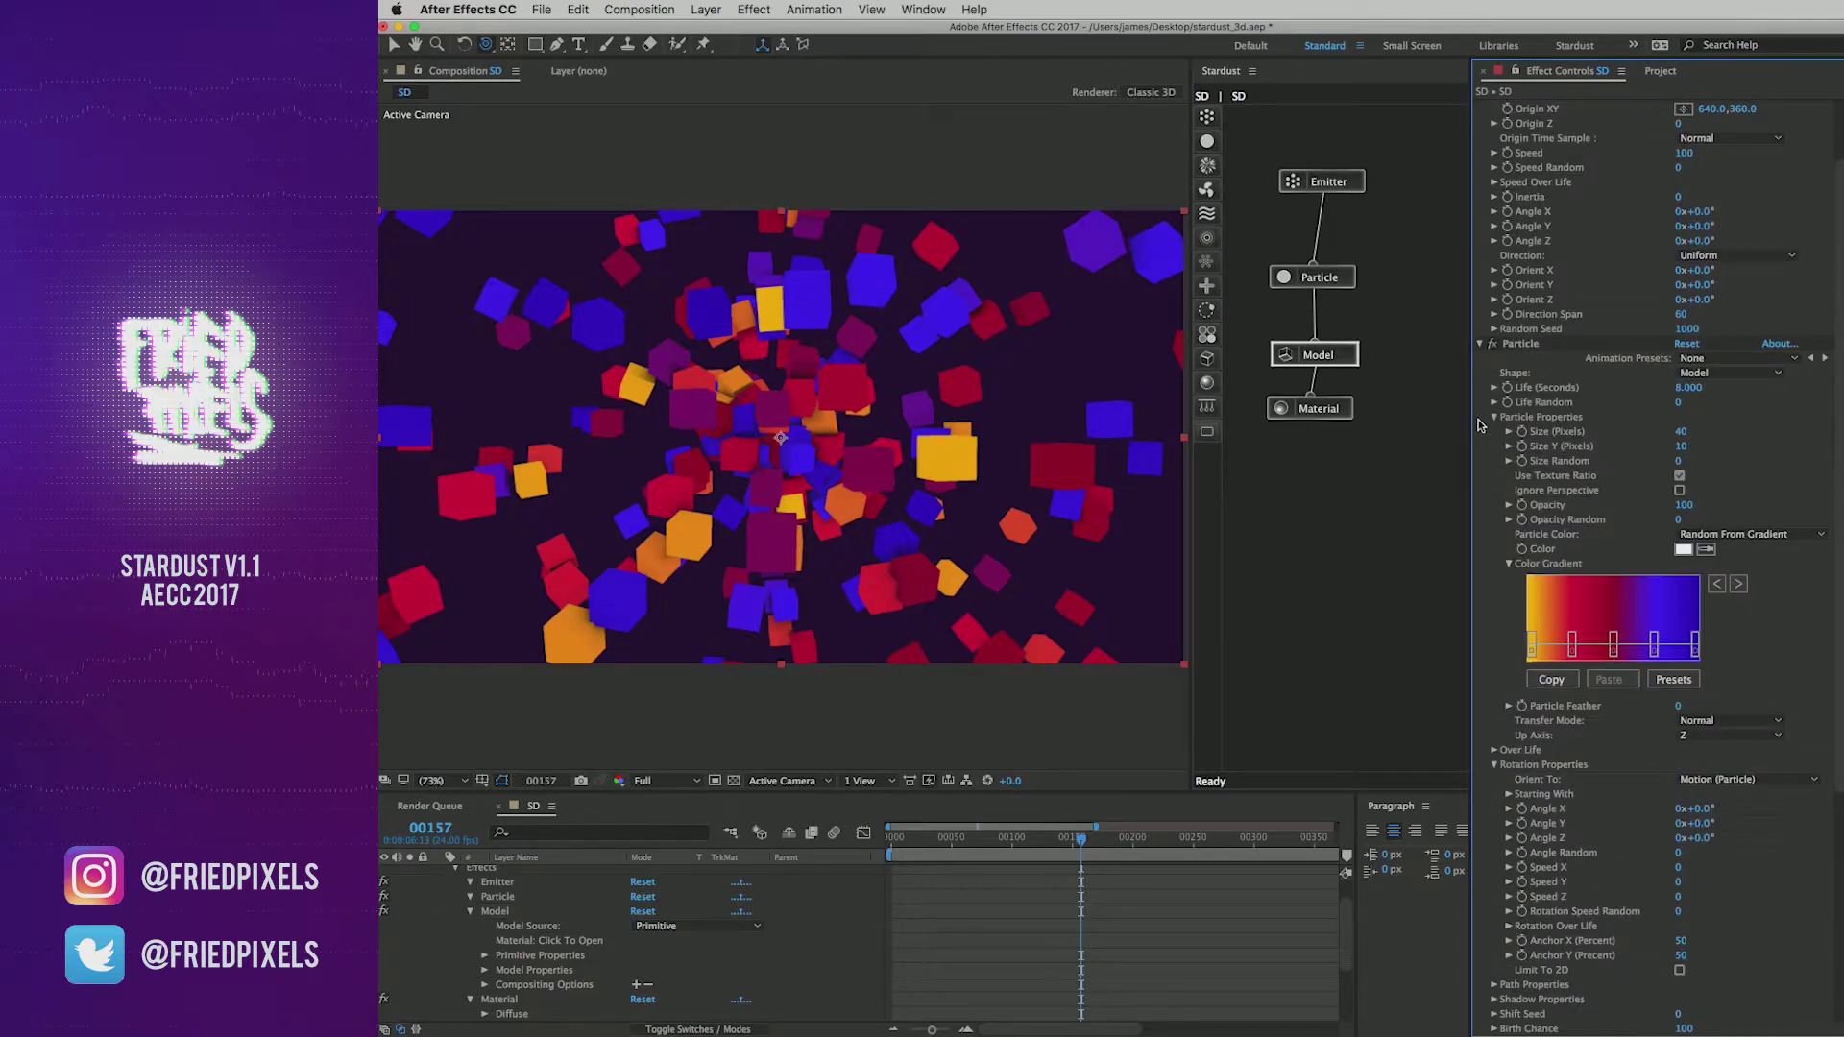
pyautogui.click(1480, 346)
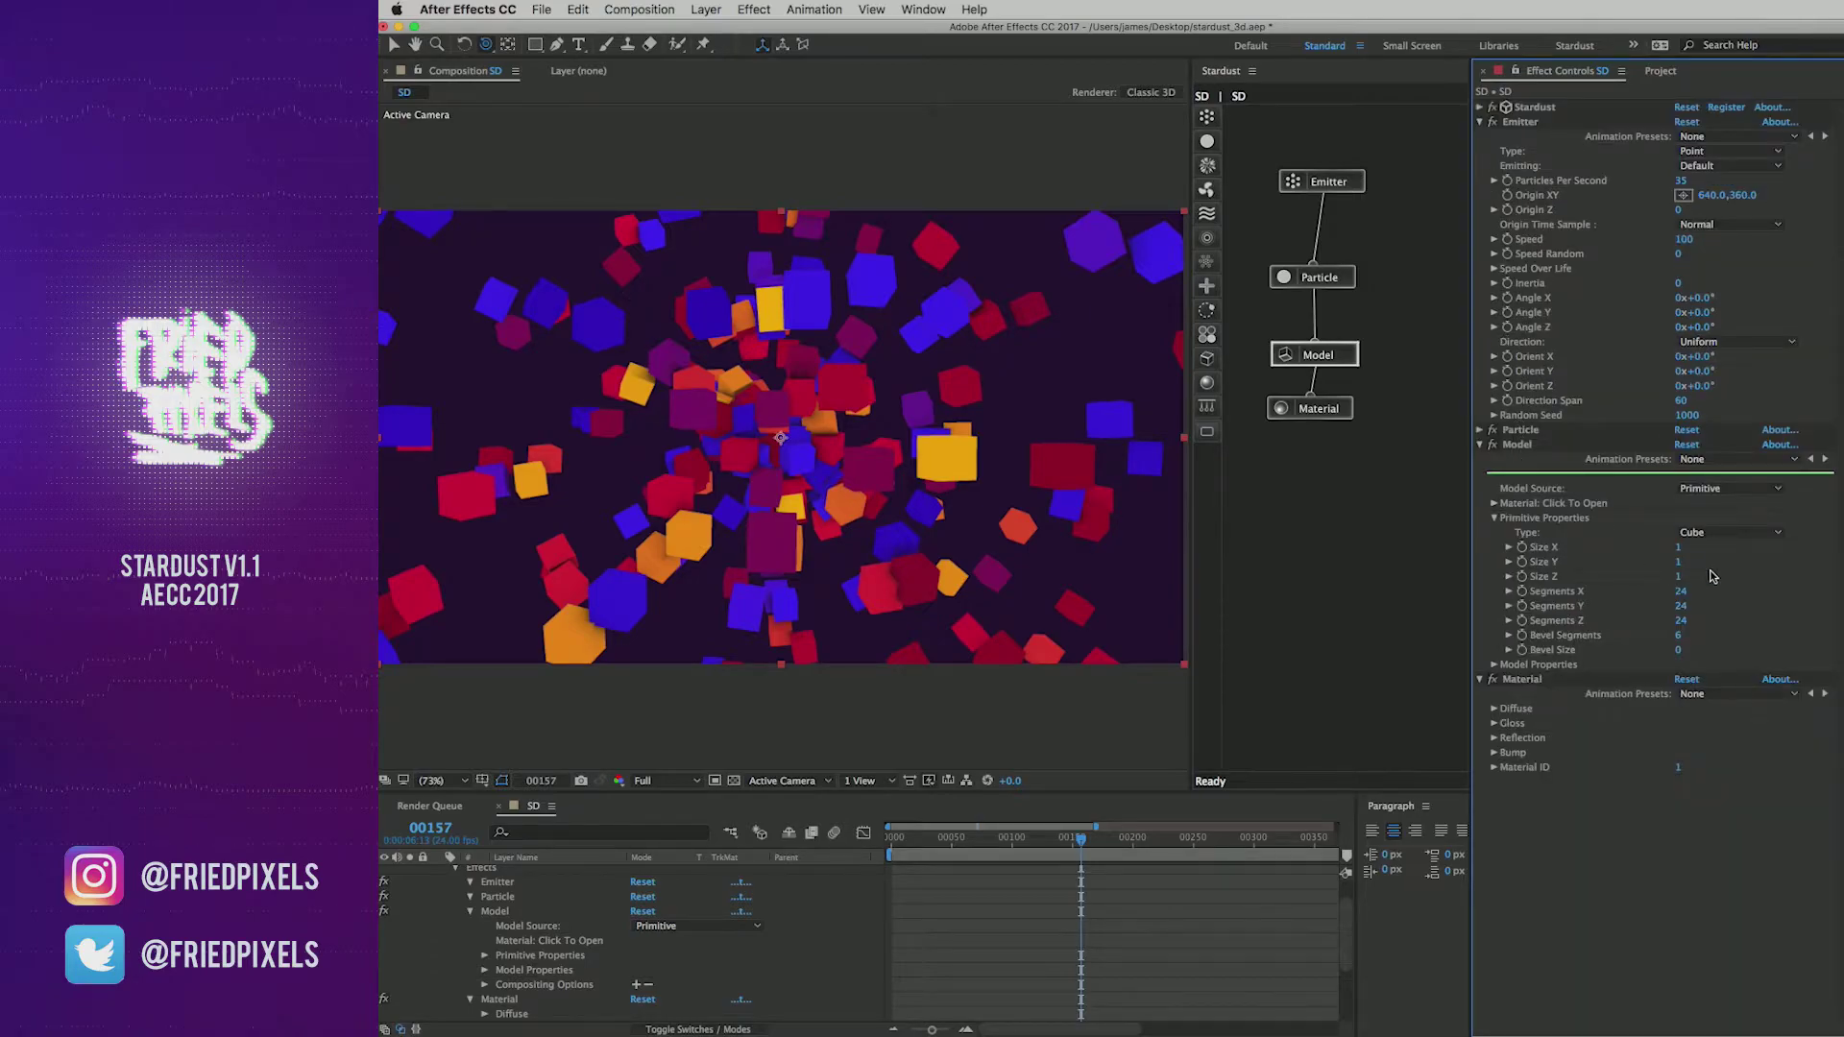
pyautogui.click(1493, 665)
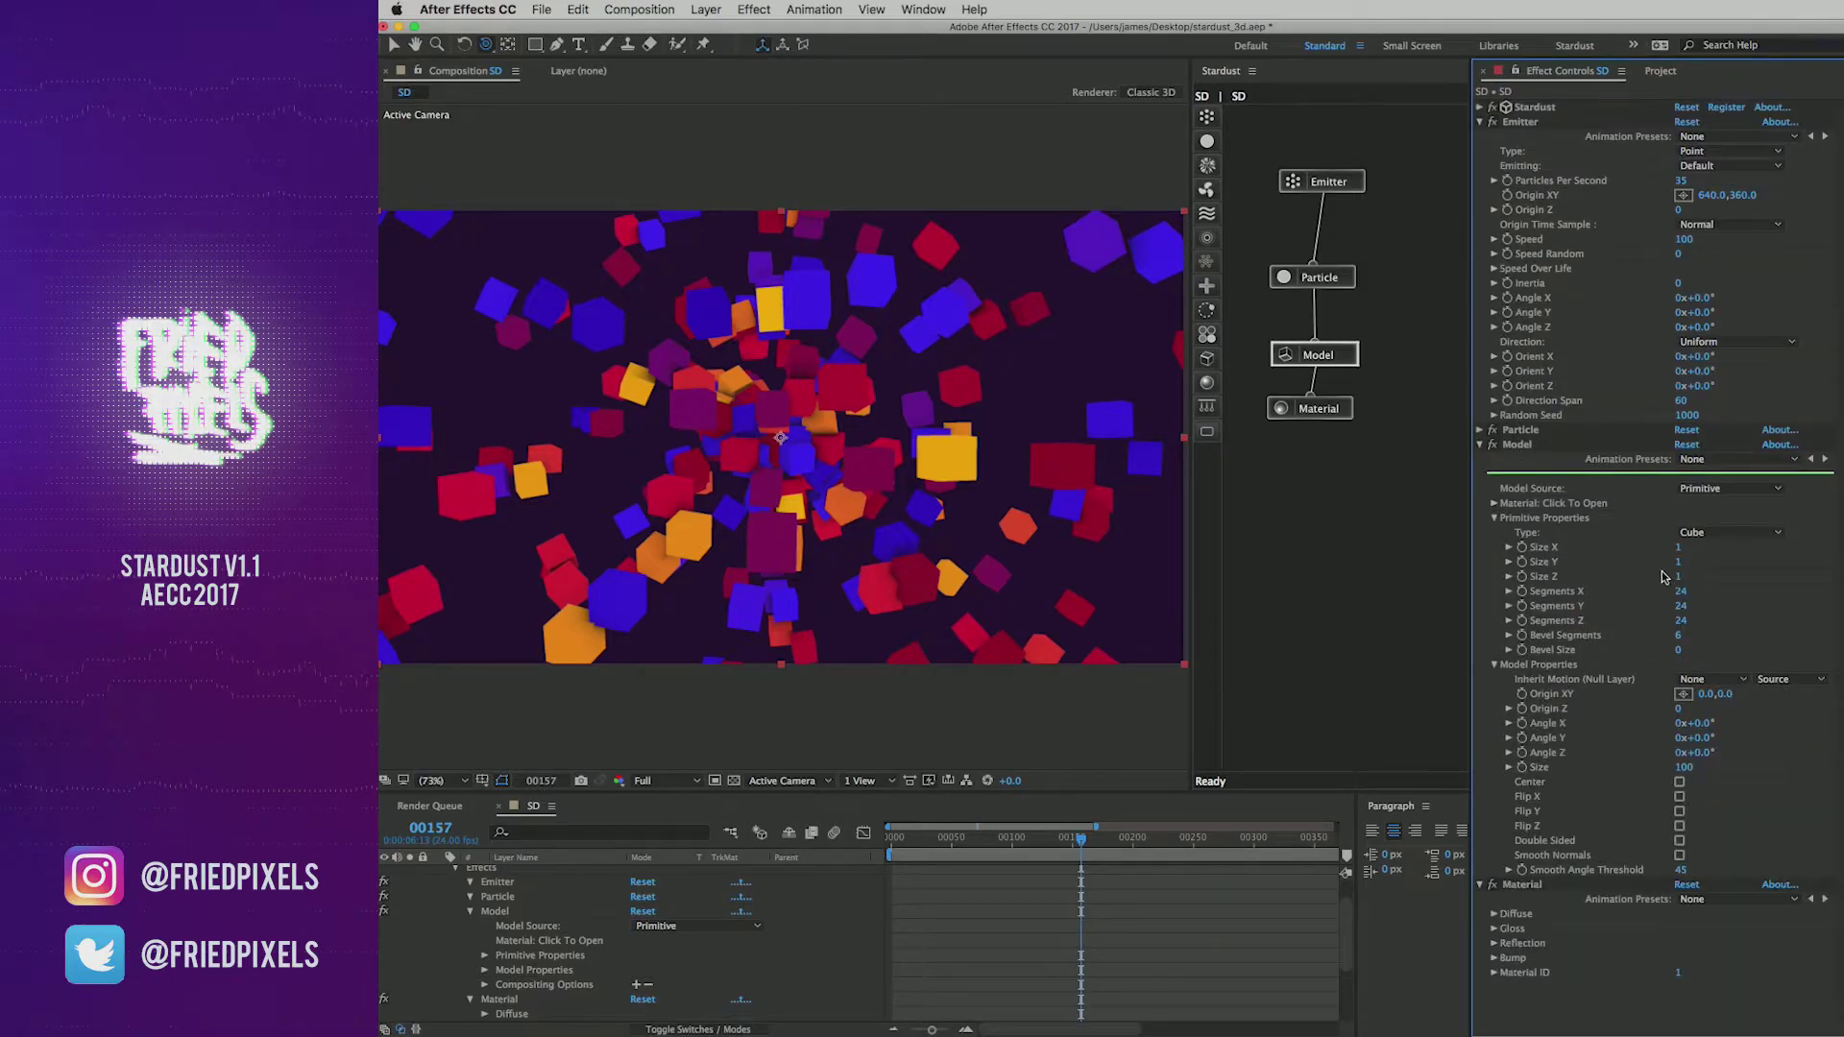
# Step: Try stretching the cube primitive with Size Z values of 10 and 4, and return Size Z to 1
pyautogui.click(1679, 547)
pyautogui.press('Tab')
pyautogui.press('Tab')
pyautogui.write('10')
pyautogui.press('Return')
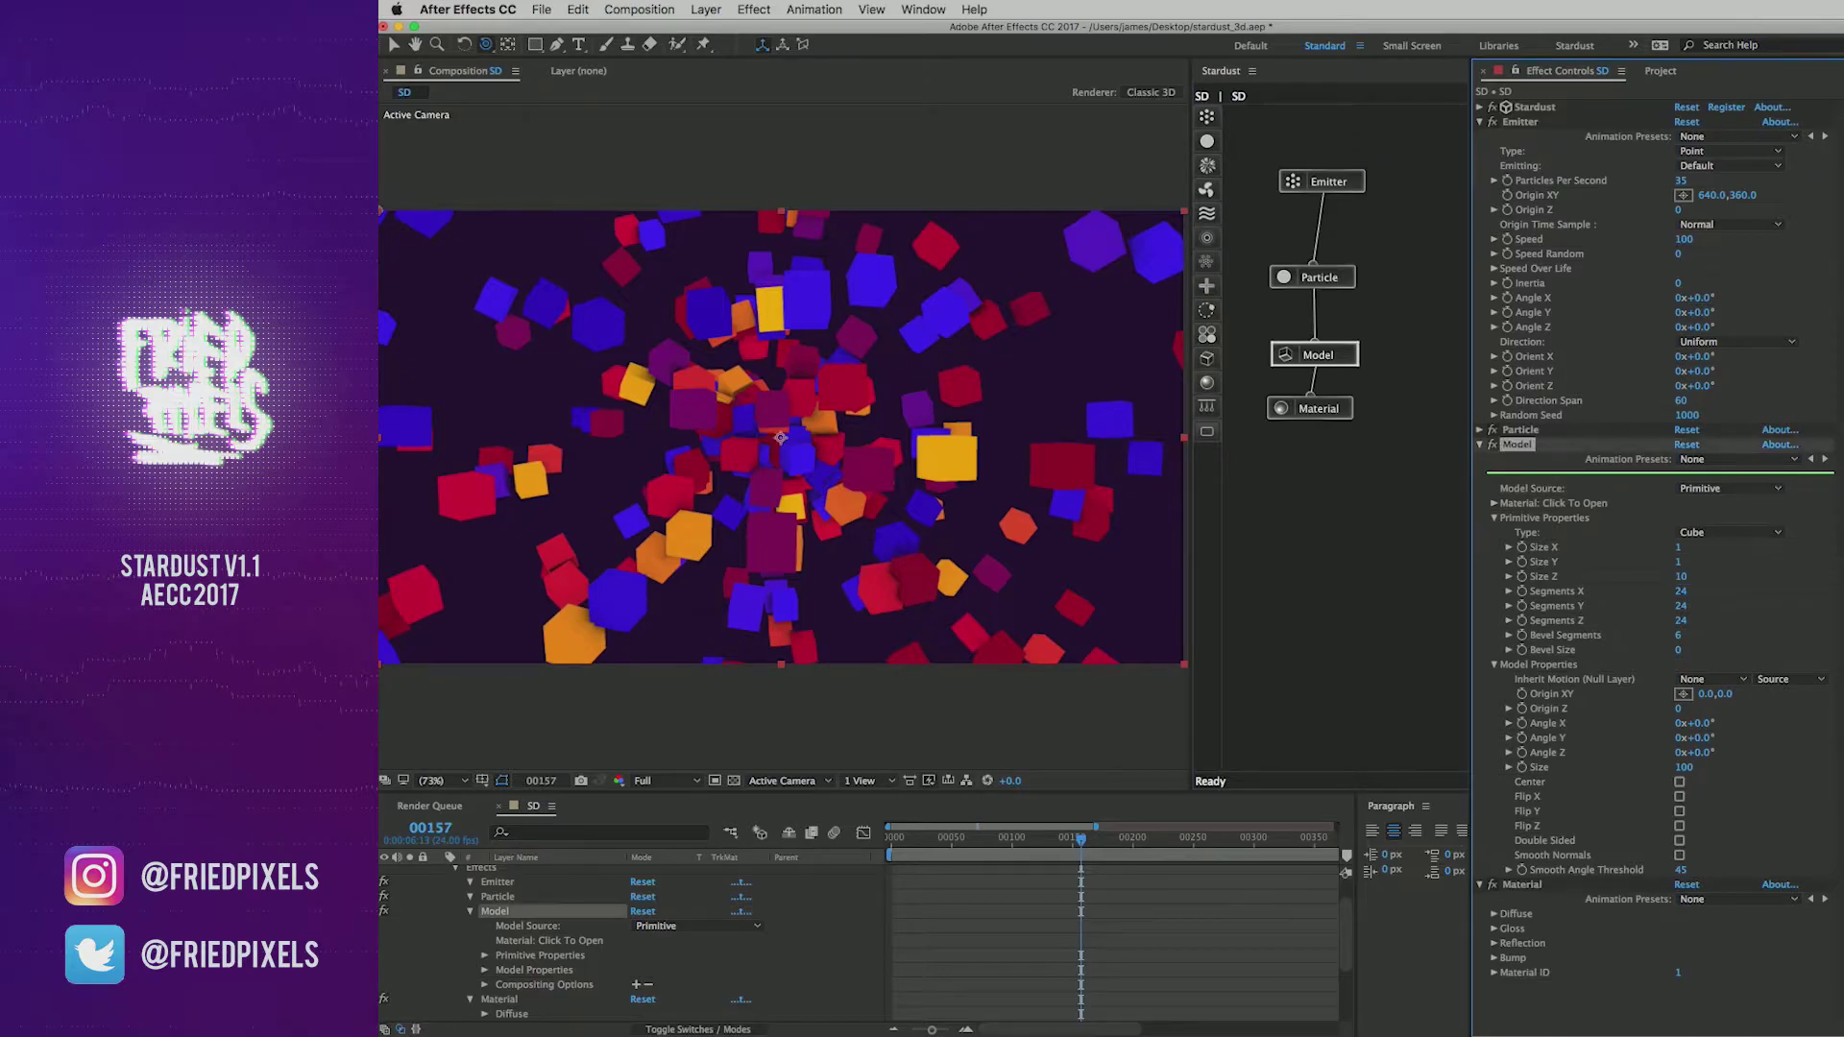
pyautogui.click(1685, 577)
pyautogui.write('4')
pyautogui.press('Return')
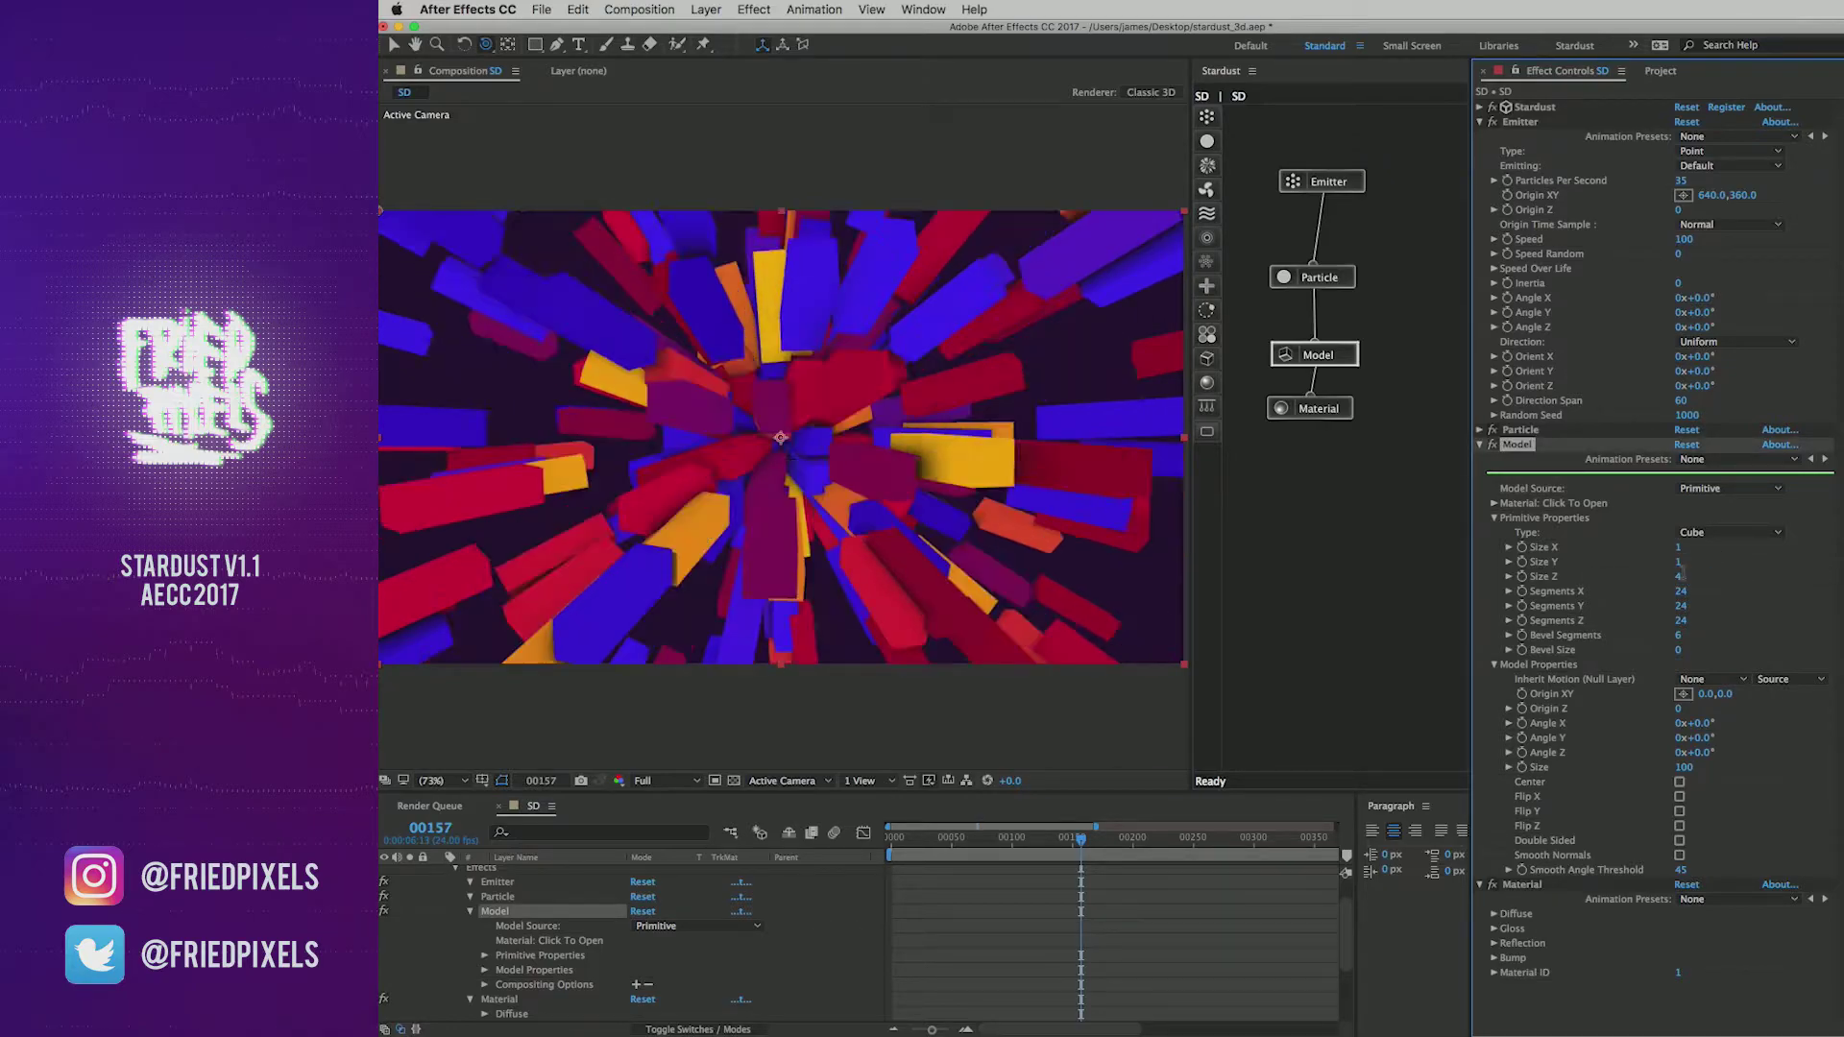
pyautogui.moveTo(948, 540); pyautogui.dragTo(951, 479)
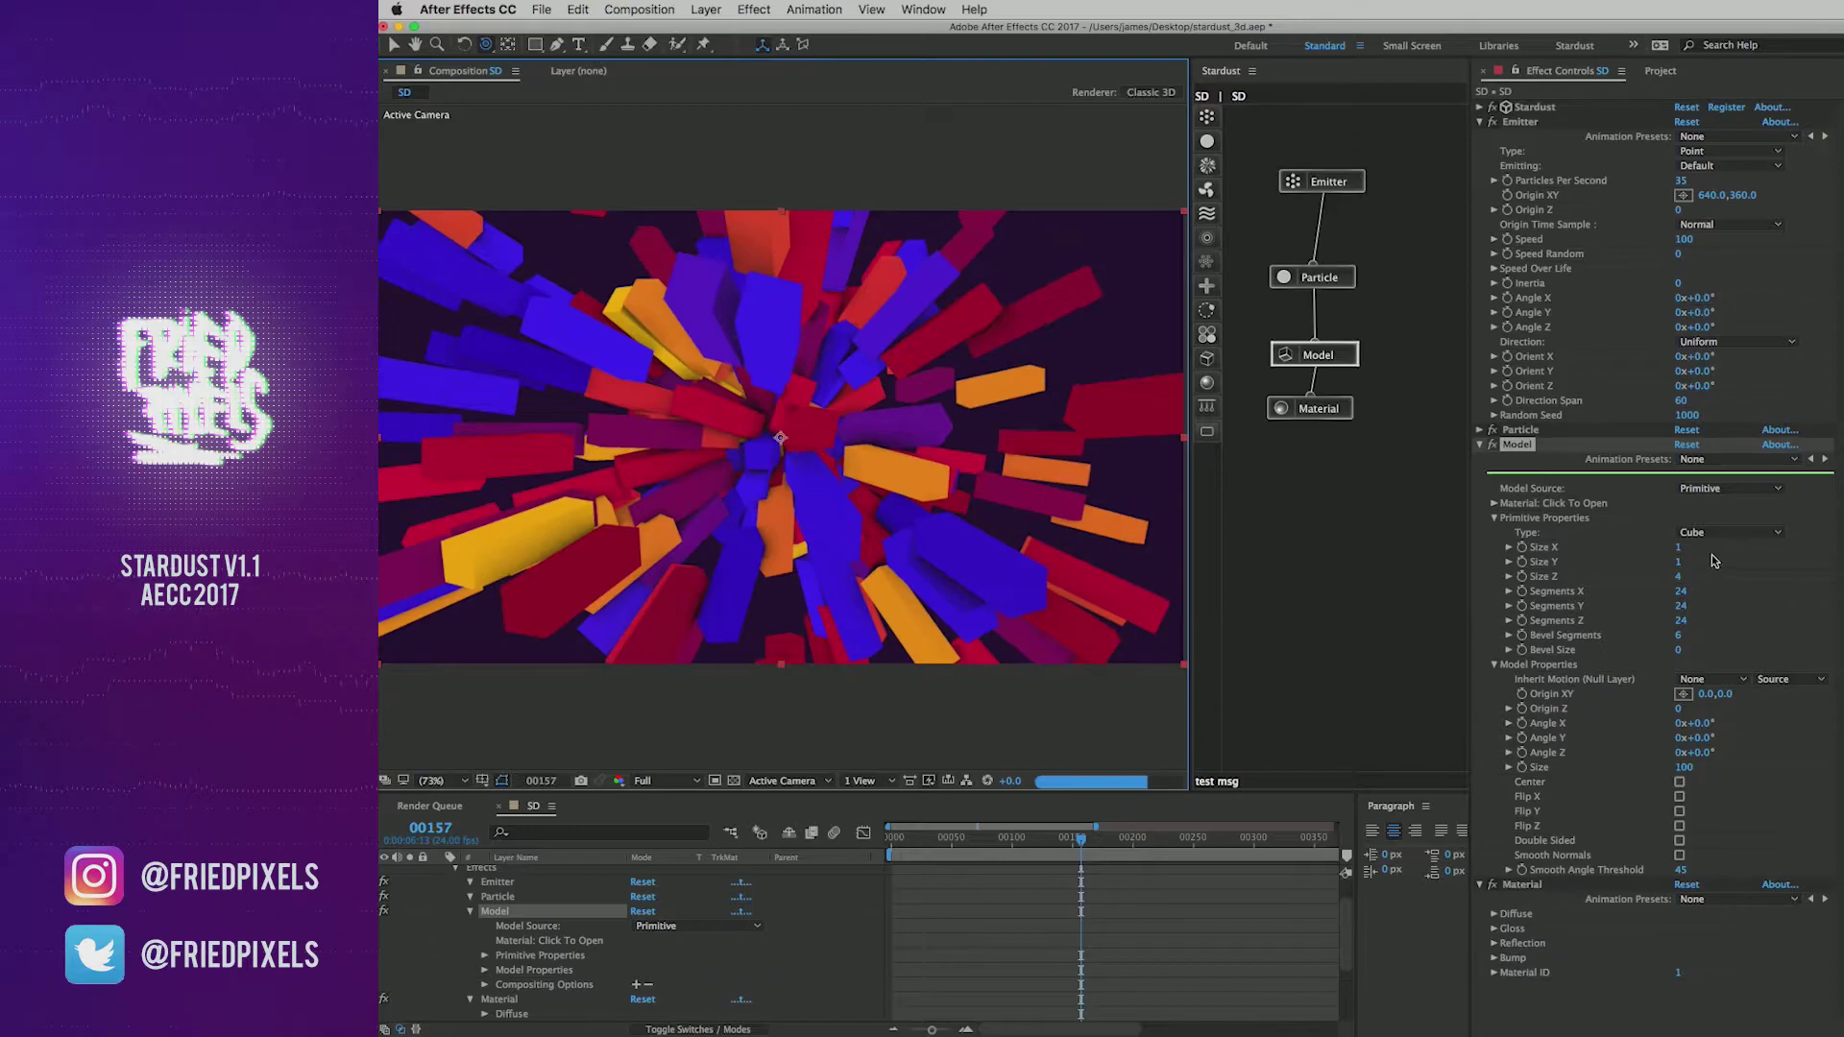
pyautogui.moveTo(1681, 579); pyautogui.dragTo(1678, 586)
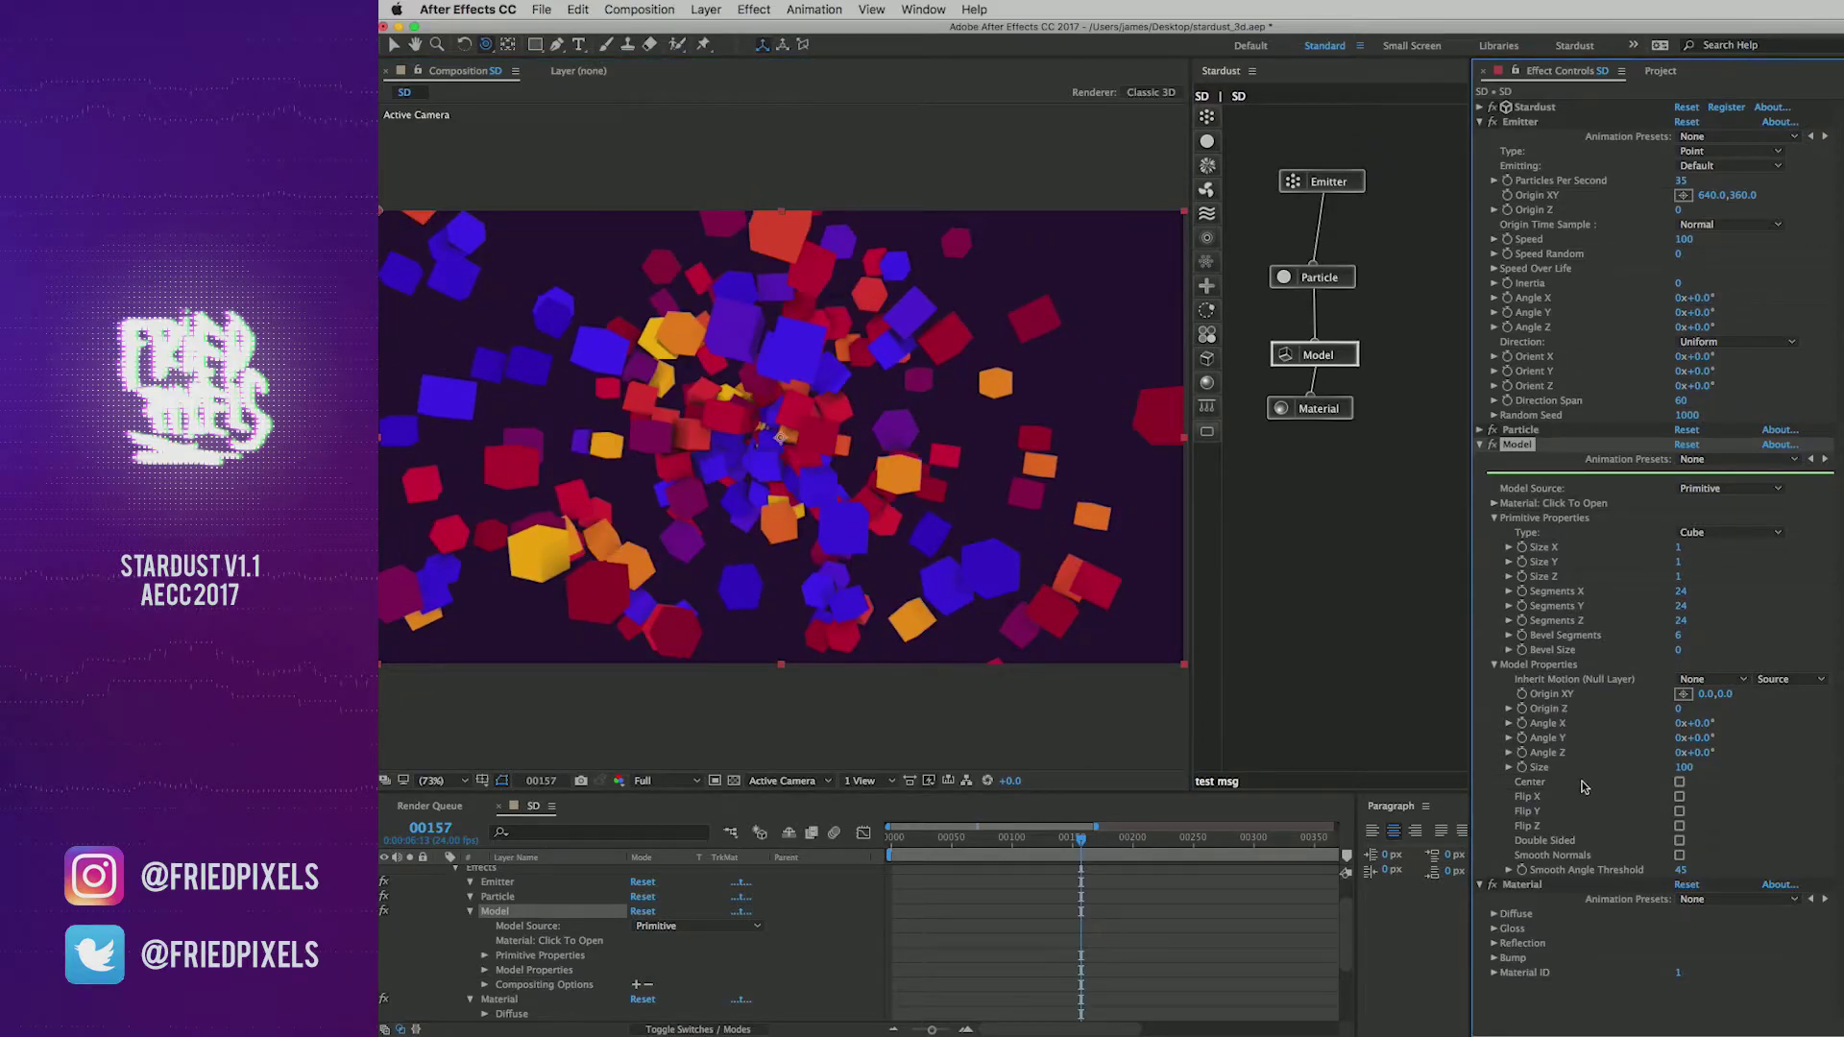
# Step: Set the Size in the Model Properties to 50
pyautogui.click(1683, 767)
pyautogui.write('50')
pyautogui.press('Return')
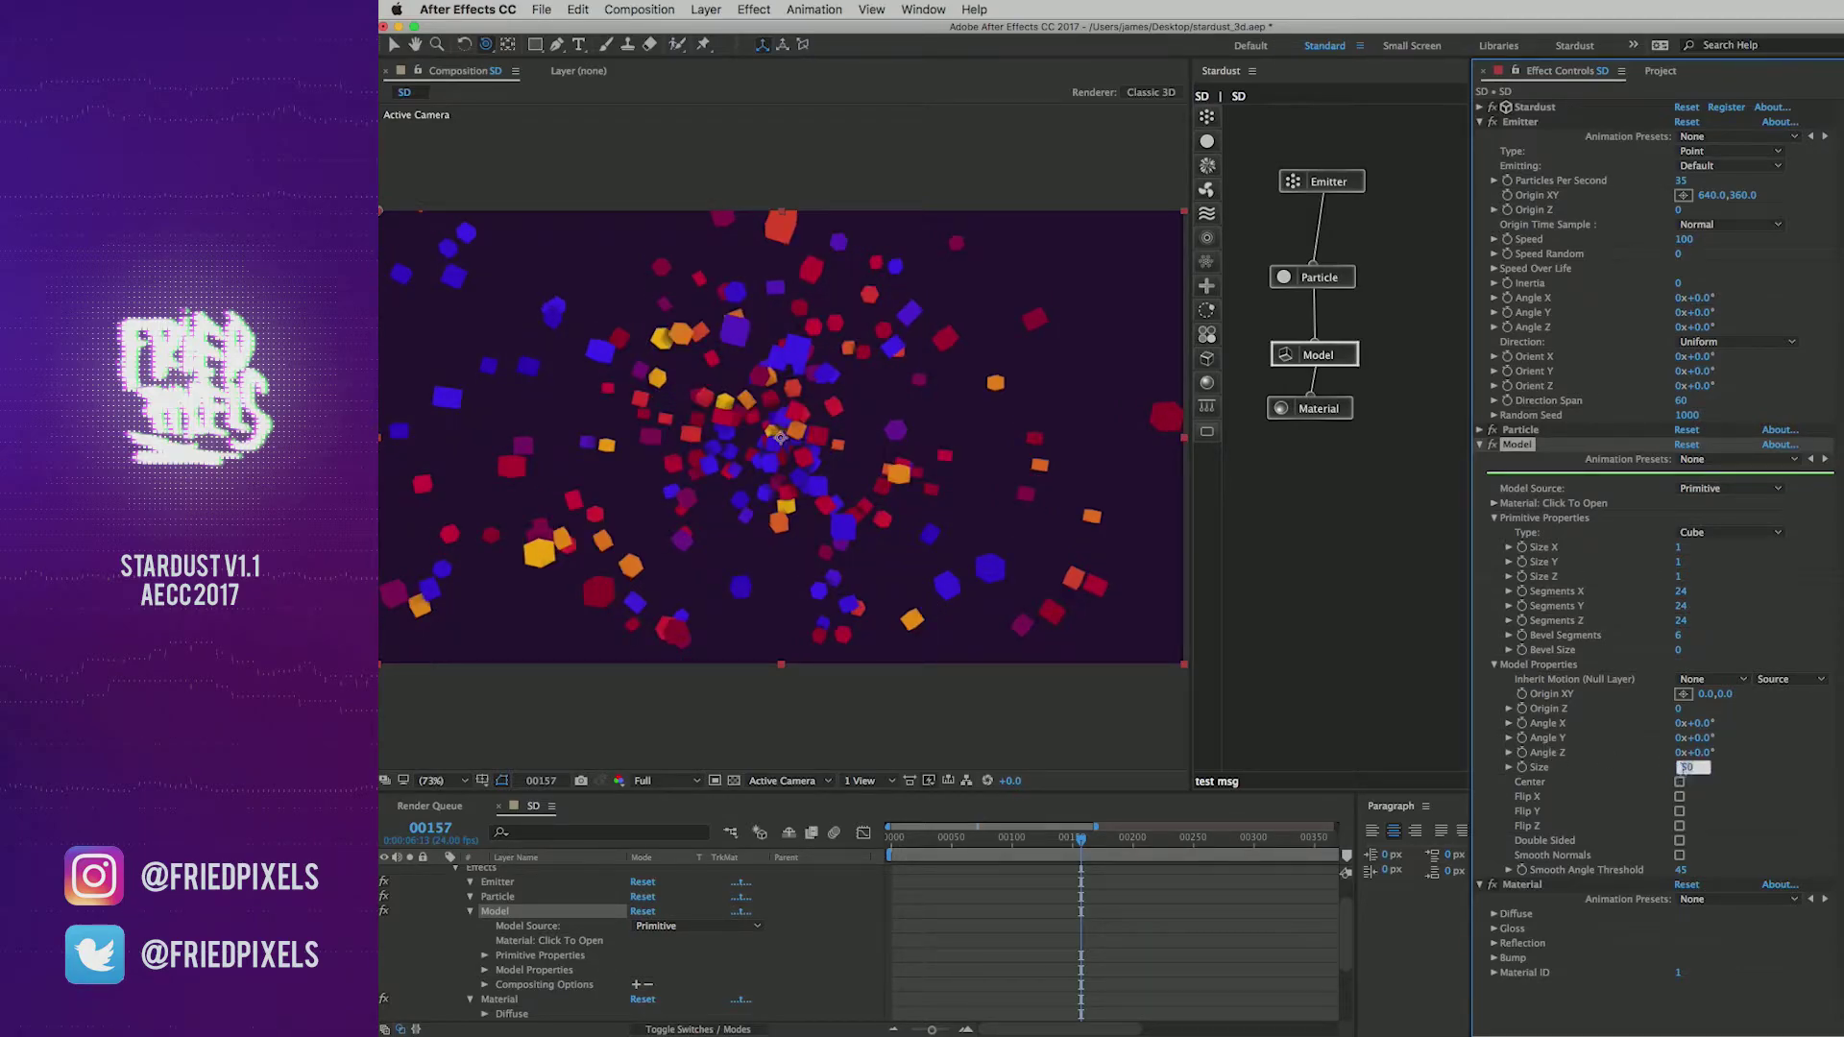
# Step: Set the model's Size to 100 and dolly the camera closer to the cubes
pyautogui.press('Return')
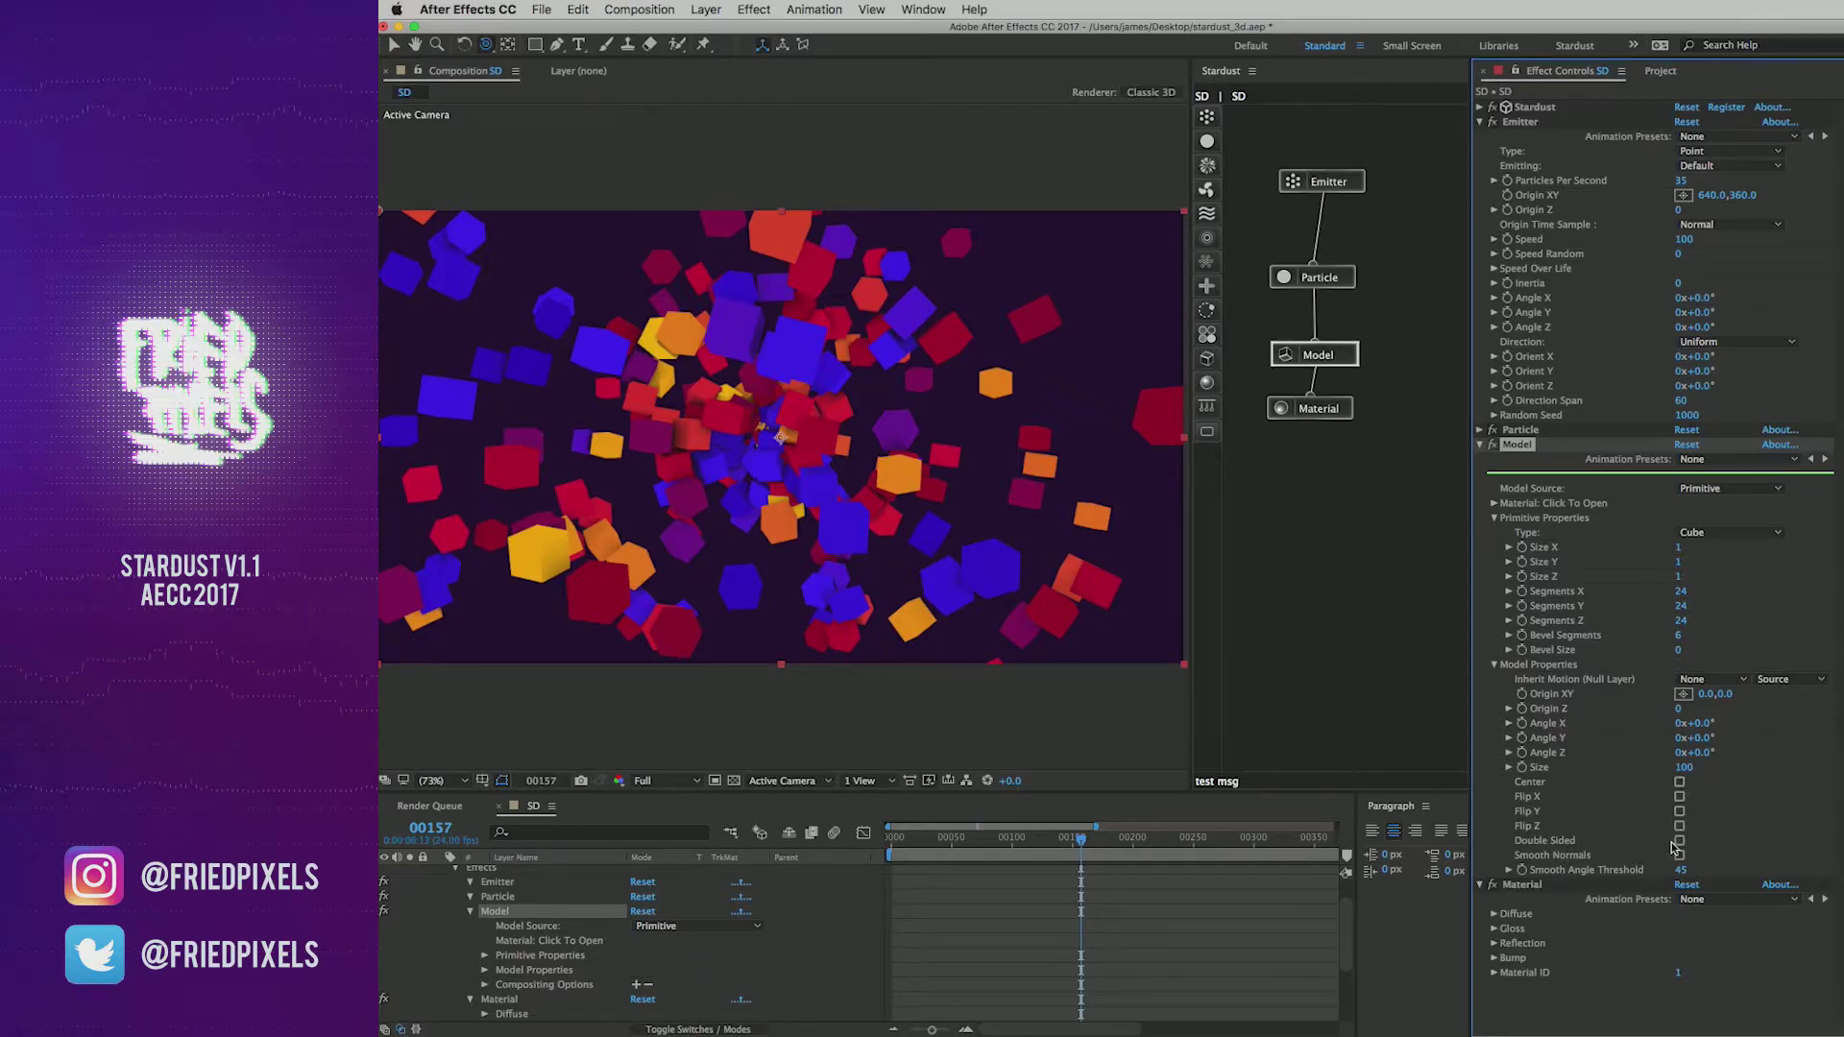
pyautogui.click(1729, 533)
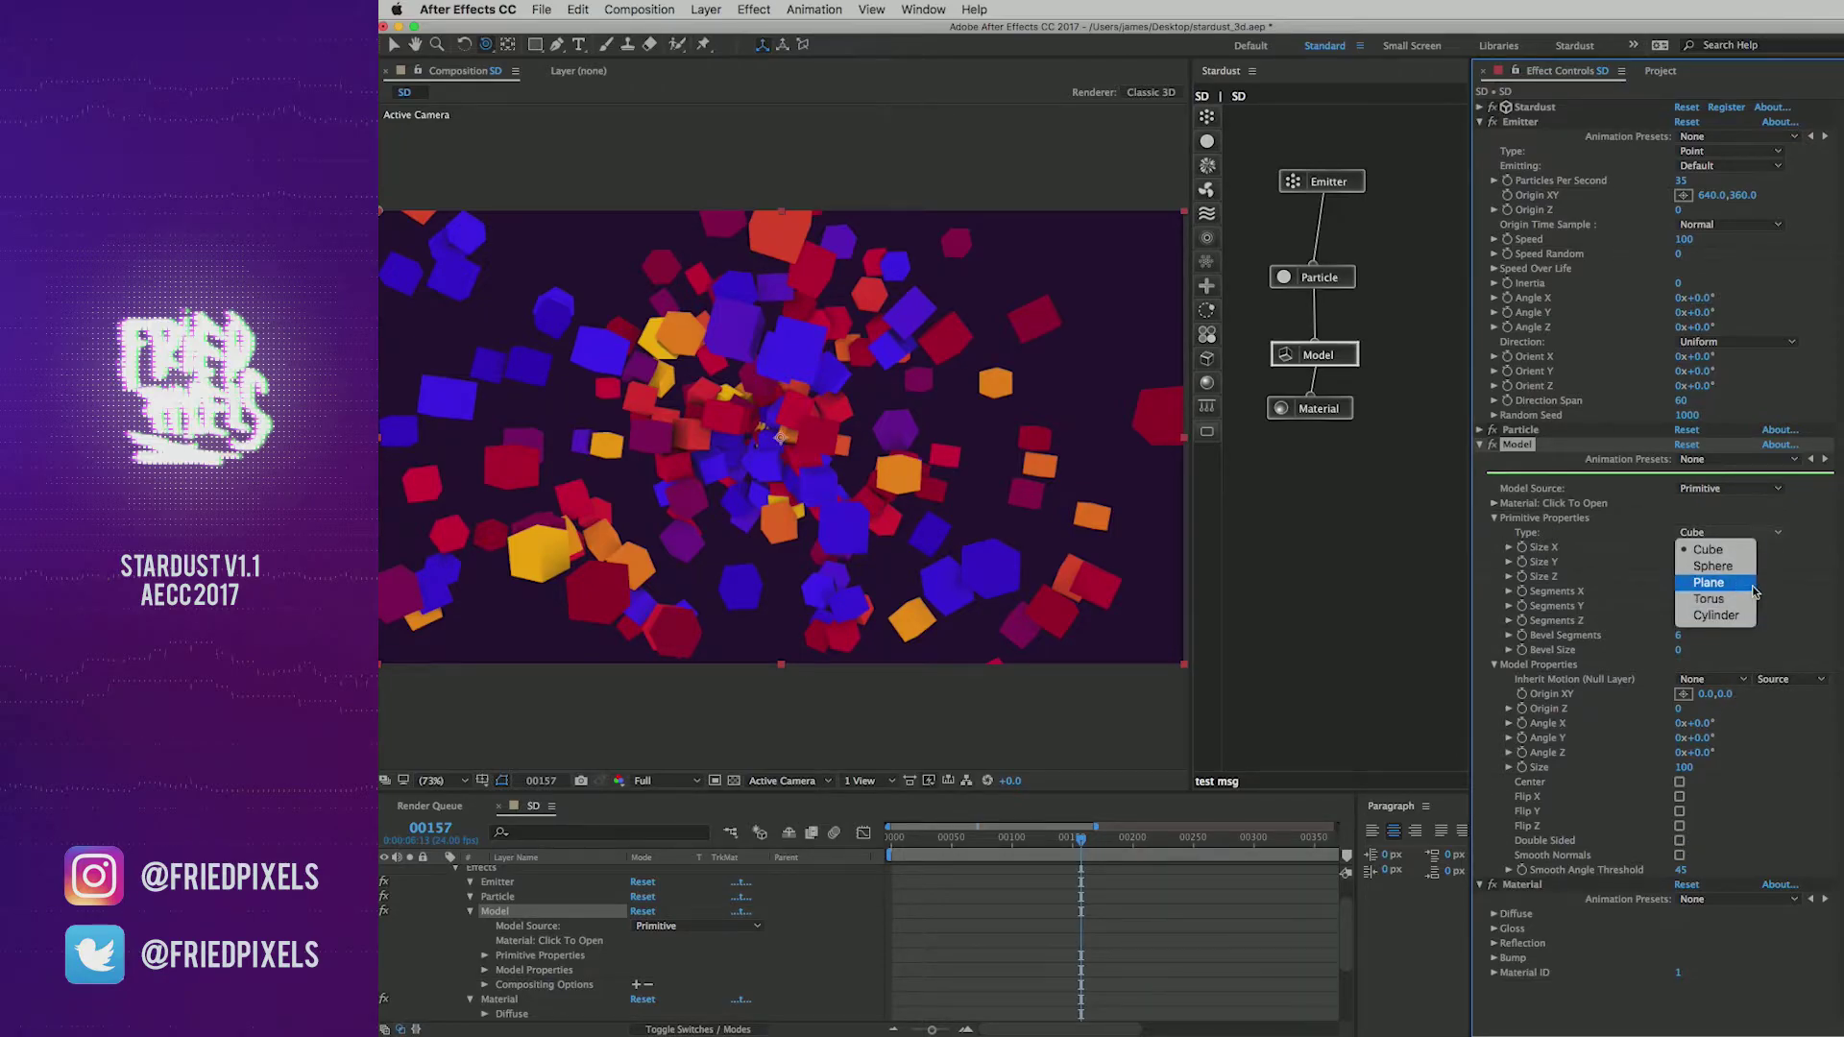
pyautogui.press('Escape')
pyautogui.click(1680, 856)
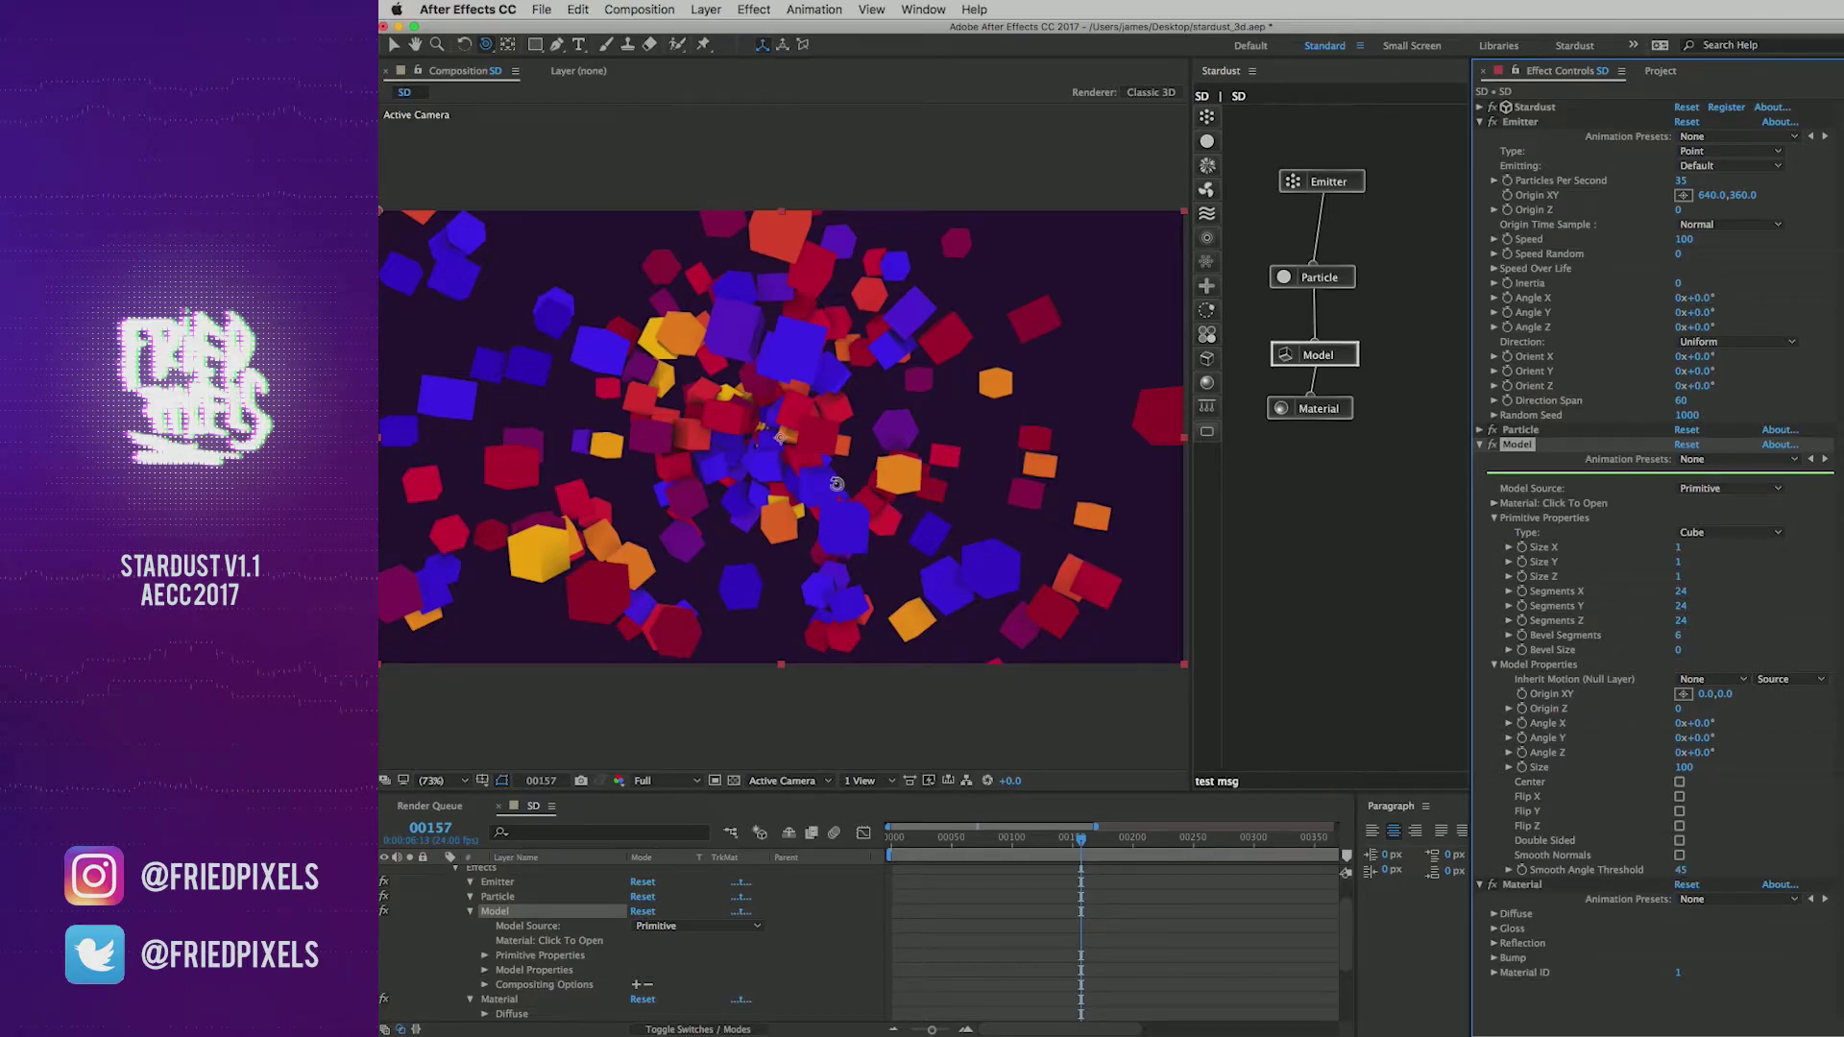
pyautogui.moveTo(837, 484); pyautogui.dragTo(1075, 432)
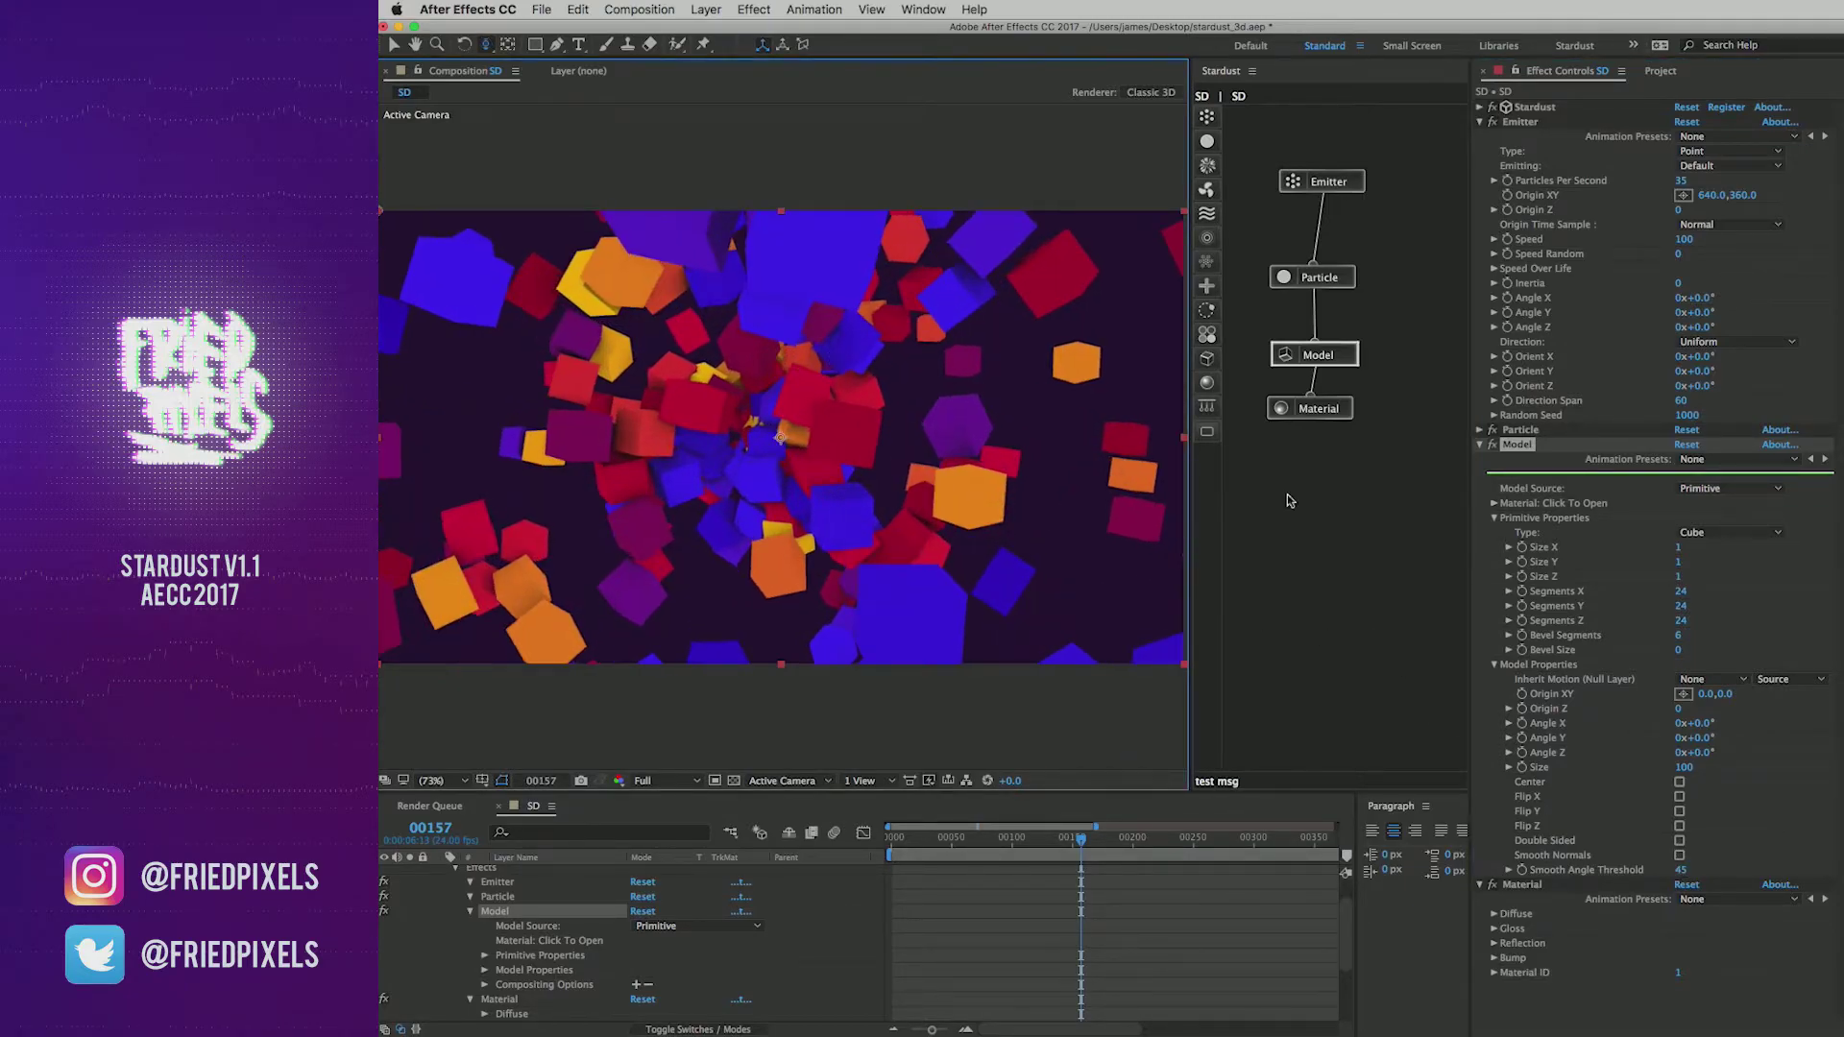
# Step: Try a Bevel Size of 0.3 on the cube primitive and reduce it to a slight edge bevel
pyautogui.click(1679, 650)
pyautogui.write('0.3')
pyautogui.press('Return')
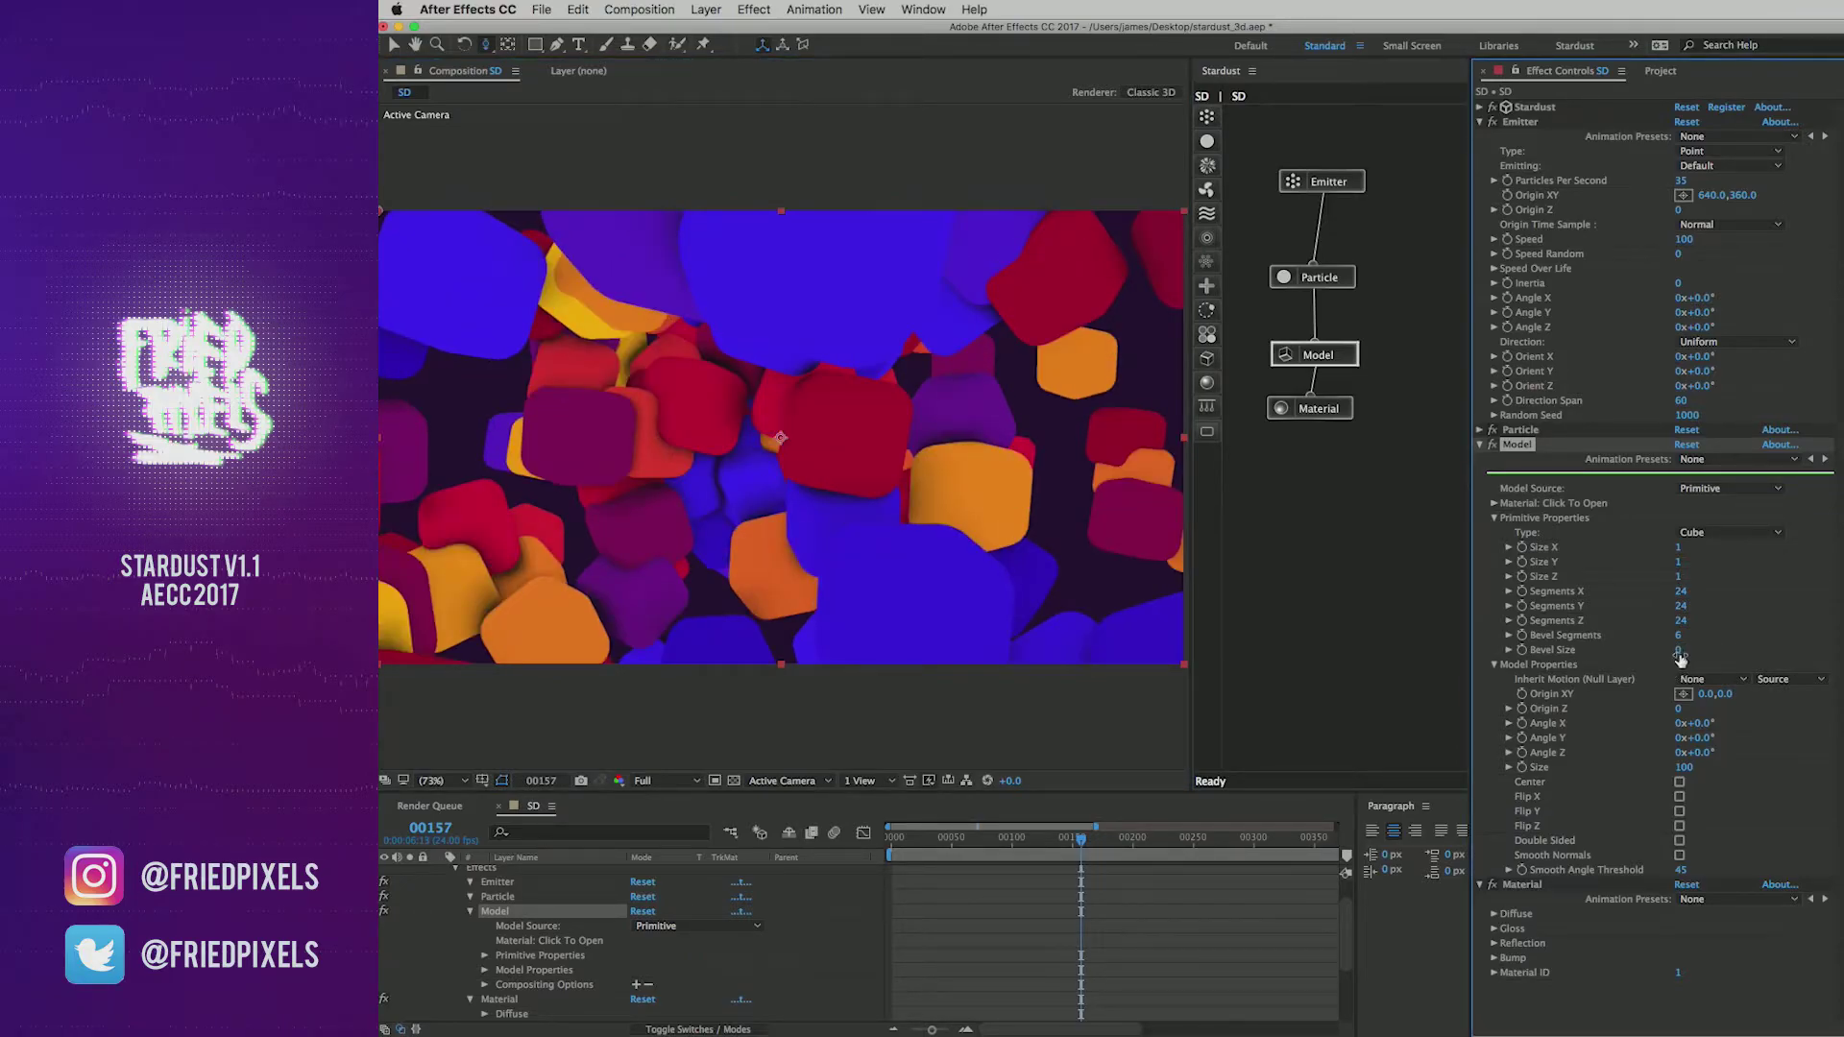
pyautogui.click(1680, 653)
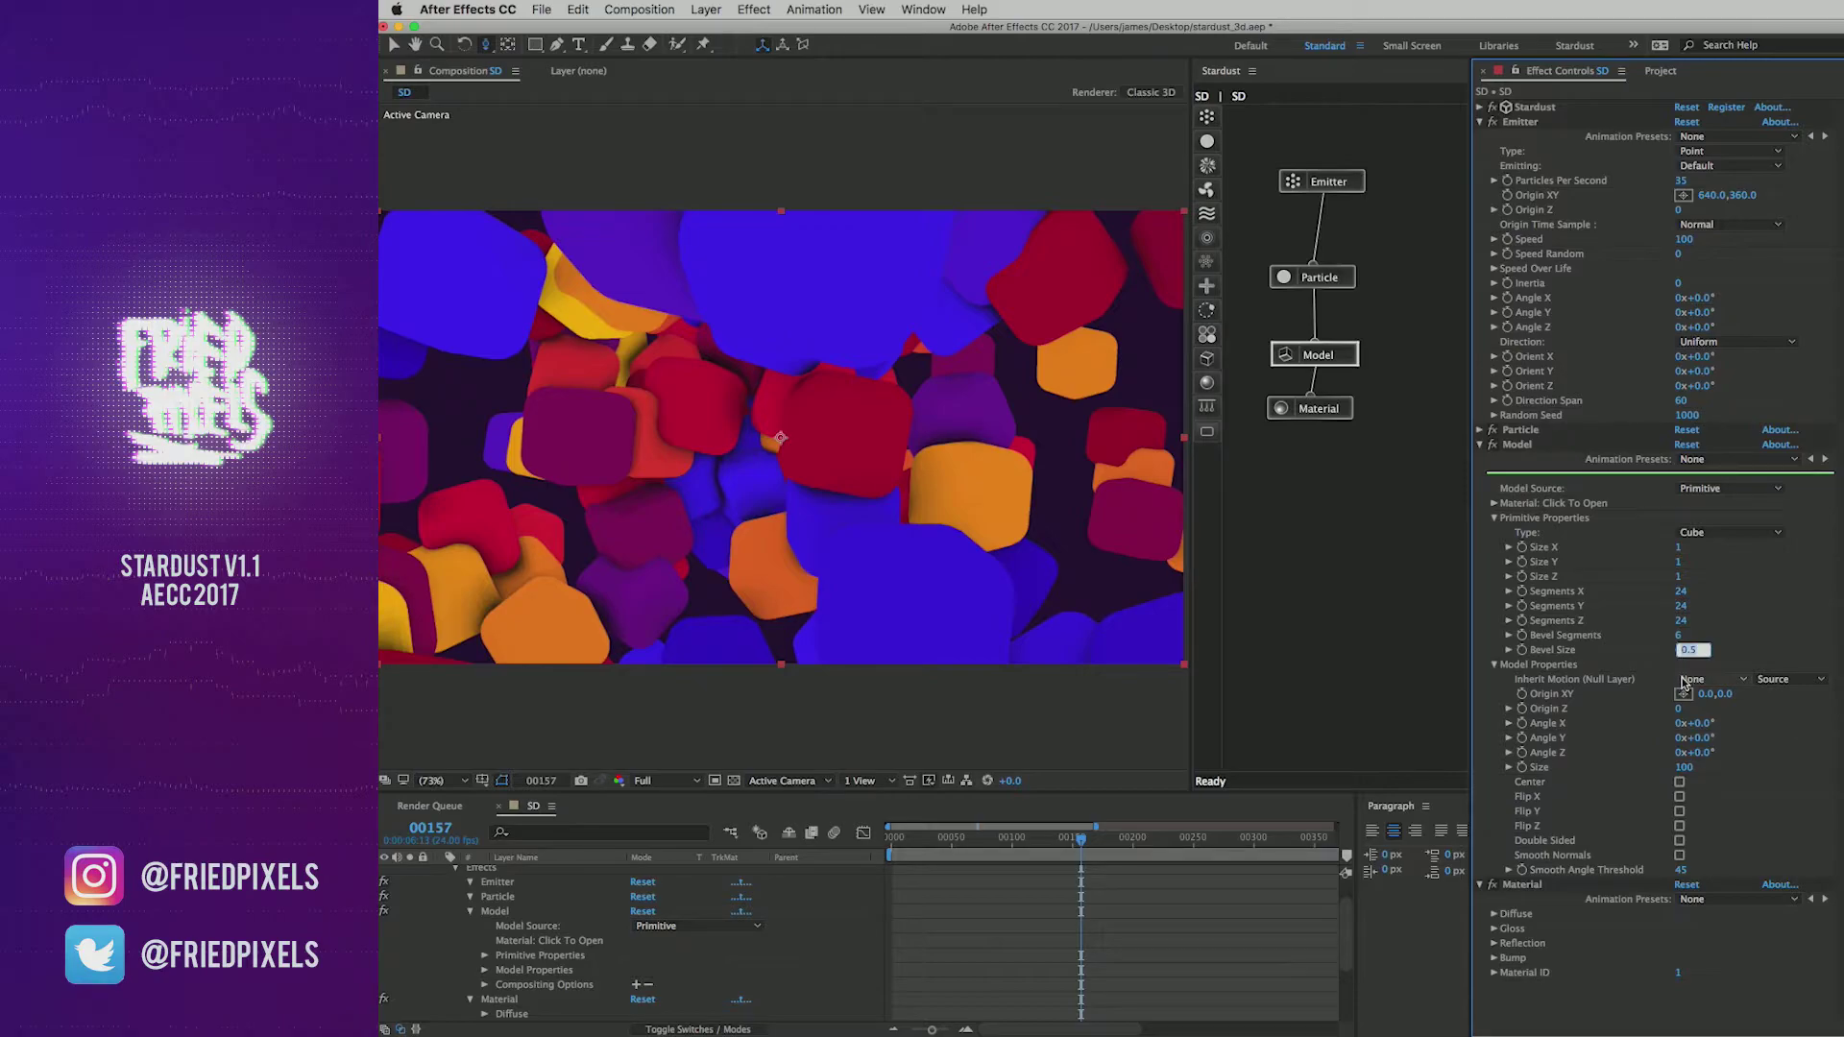
pyautogui.write('0')
pyautogui.press('Return')
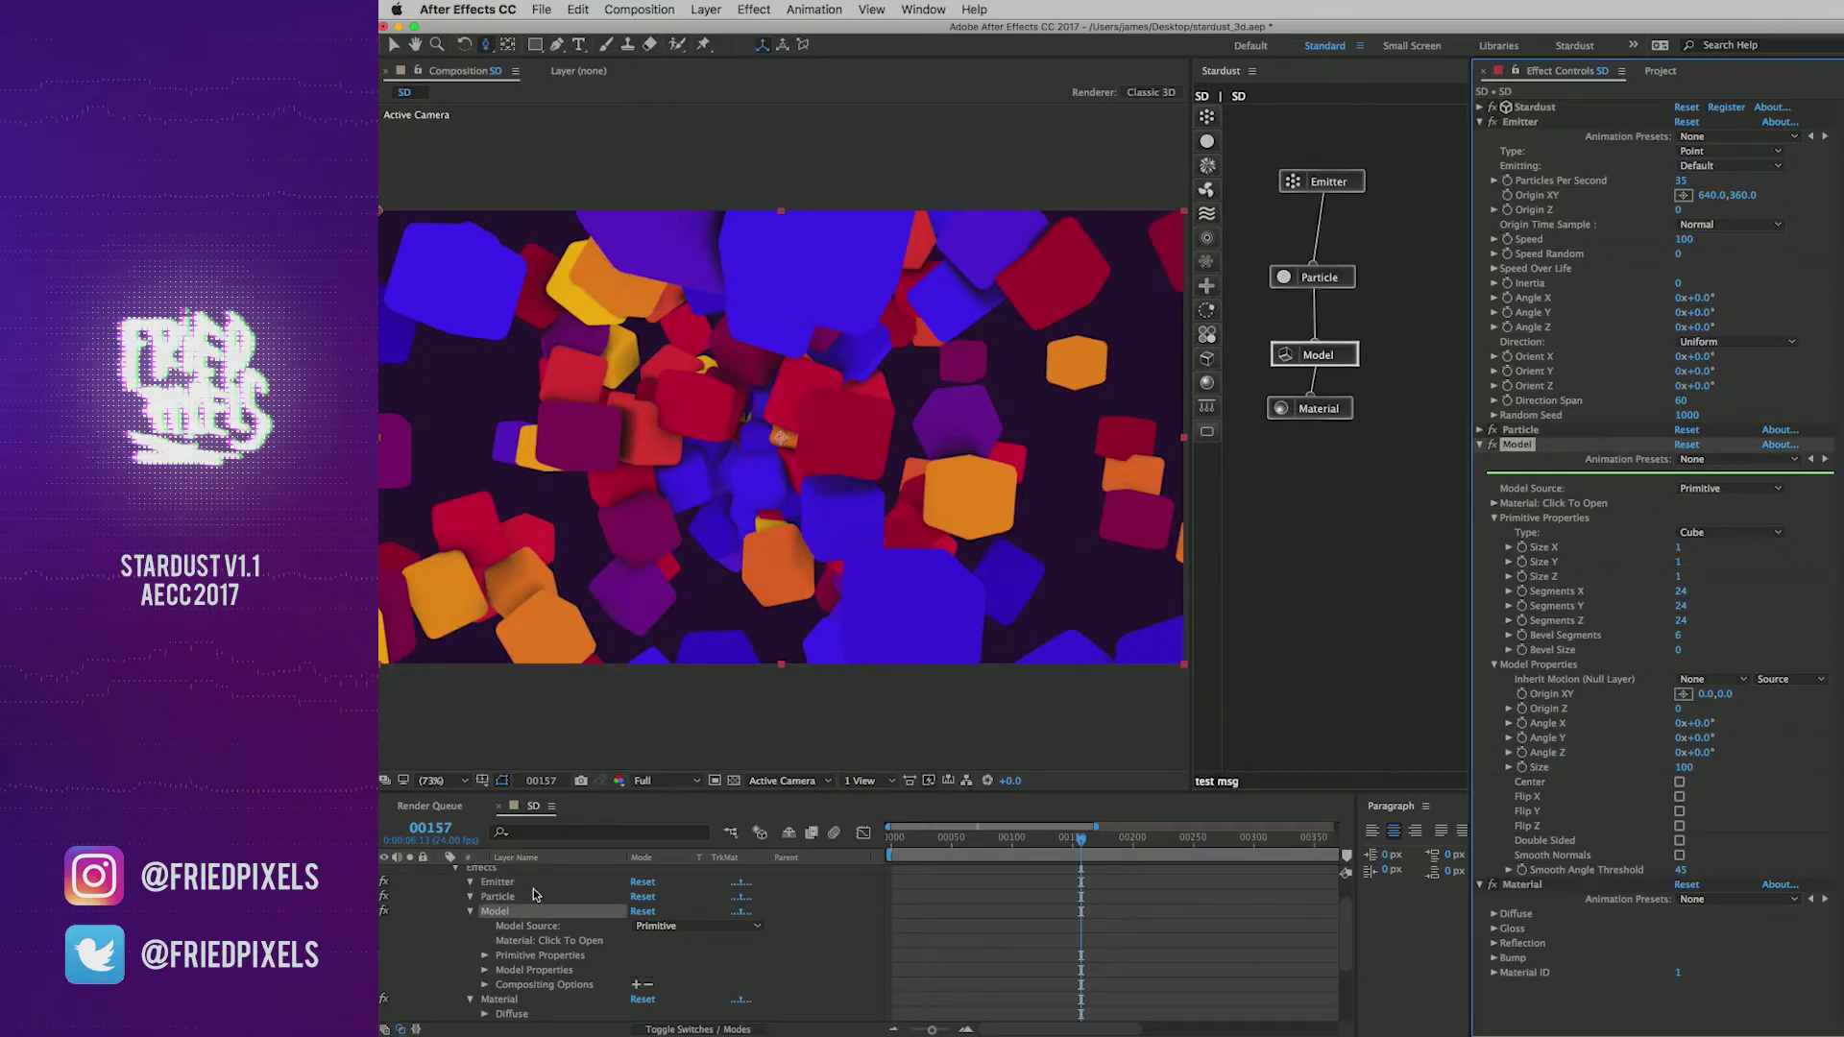
# Step: Add a point light to the SD composition with its color set to near-white
pyautogui.press('p')
pyautogui.rightClick(538, 953)
pyautogui.moveTo(614, 961)
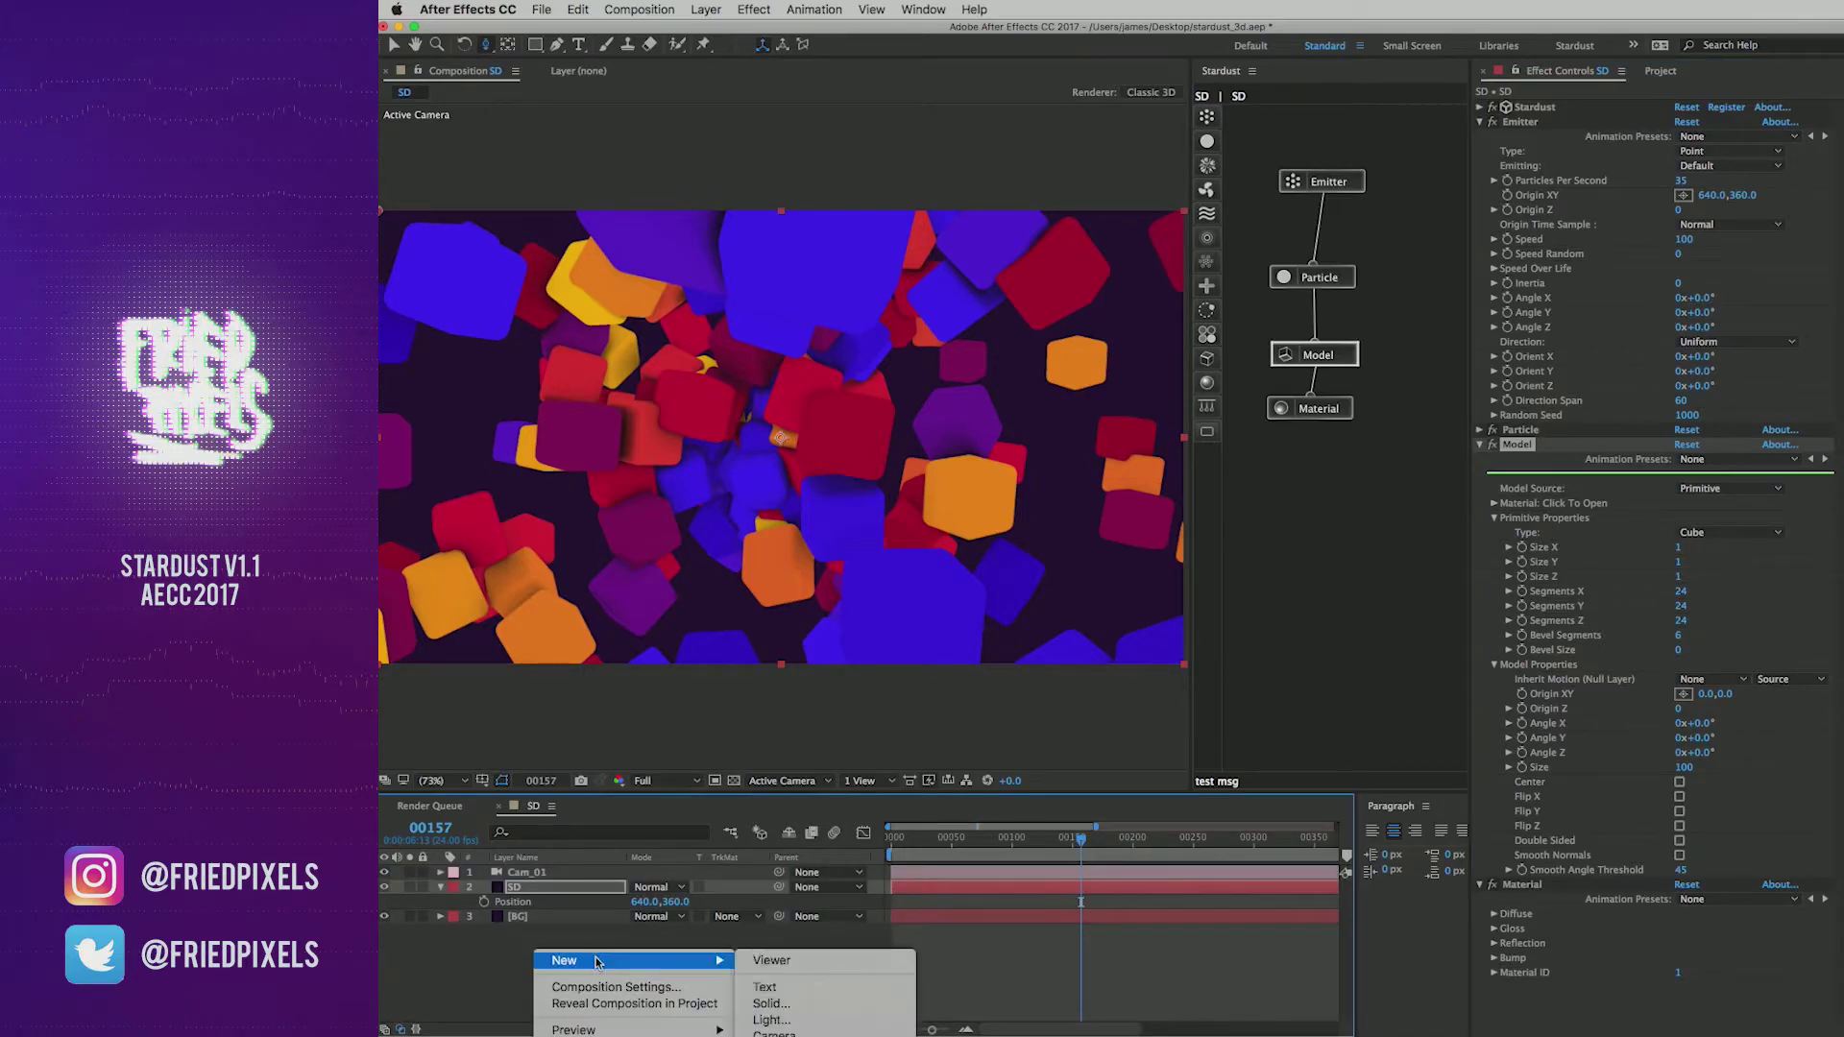
pyautogui.click(773, 1020)
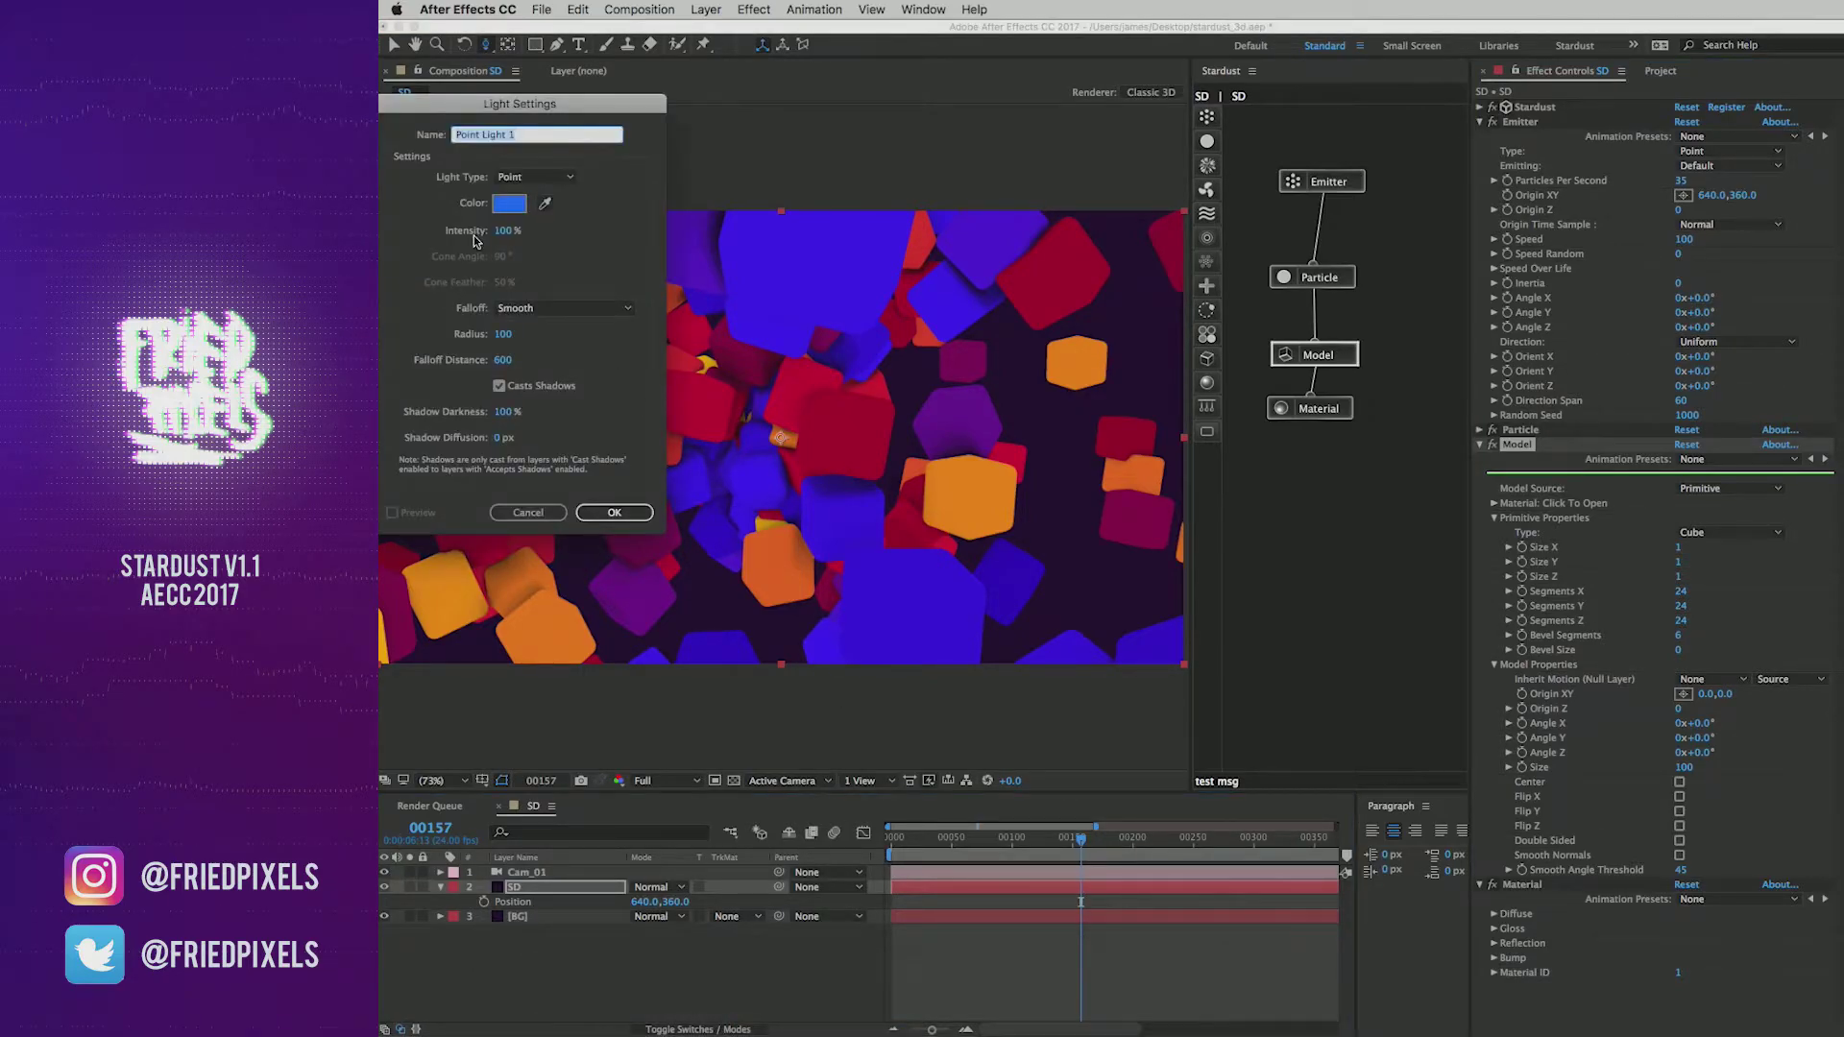
pyautogui.click(509, 203)
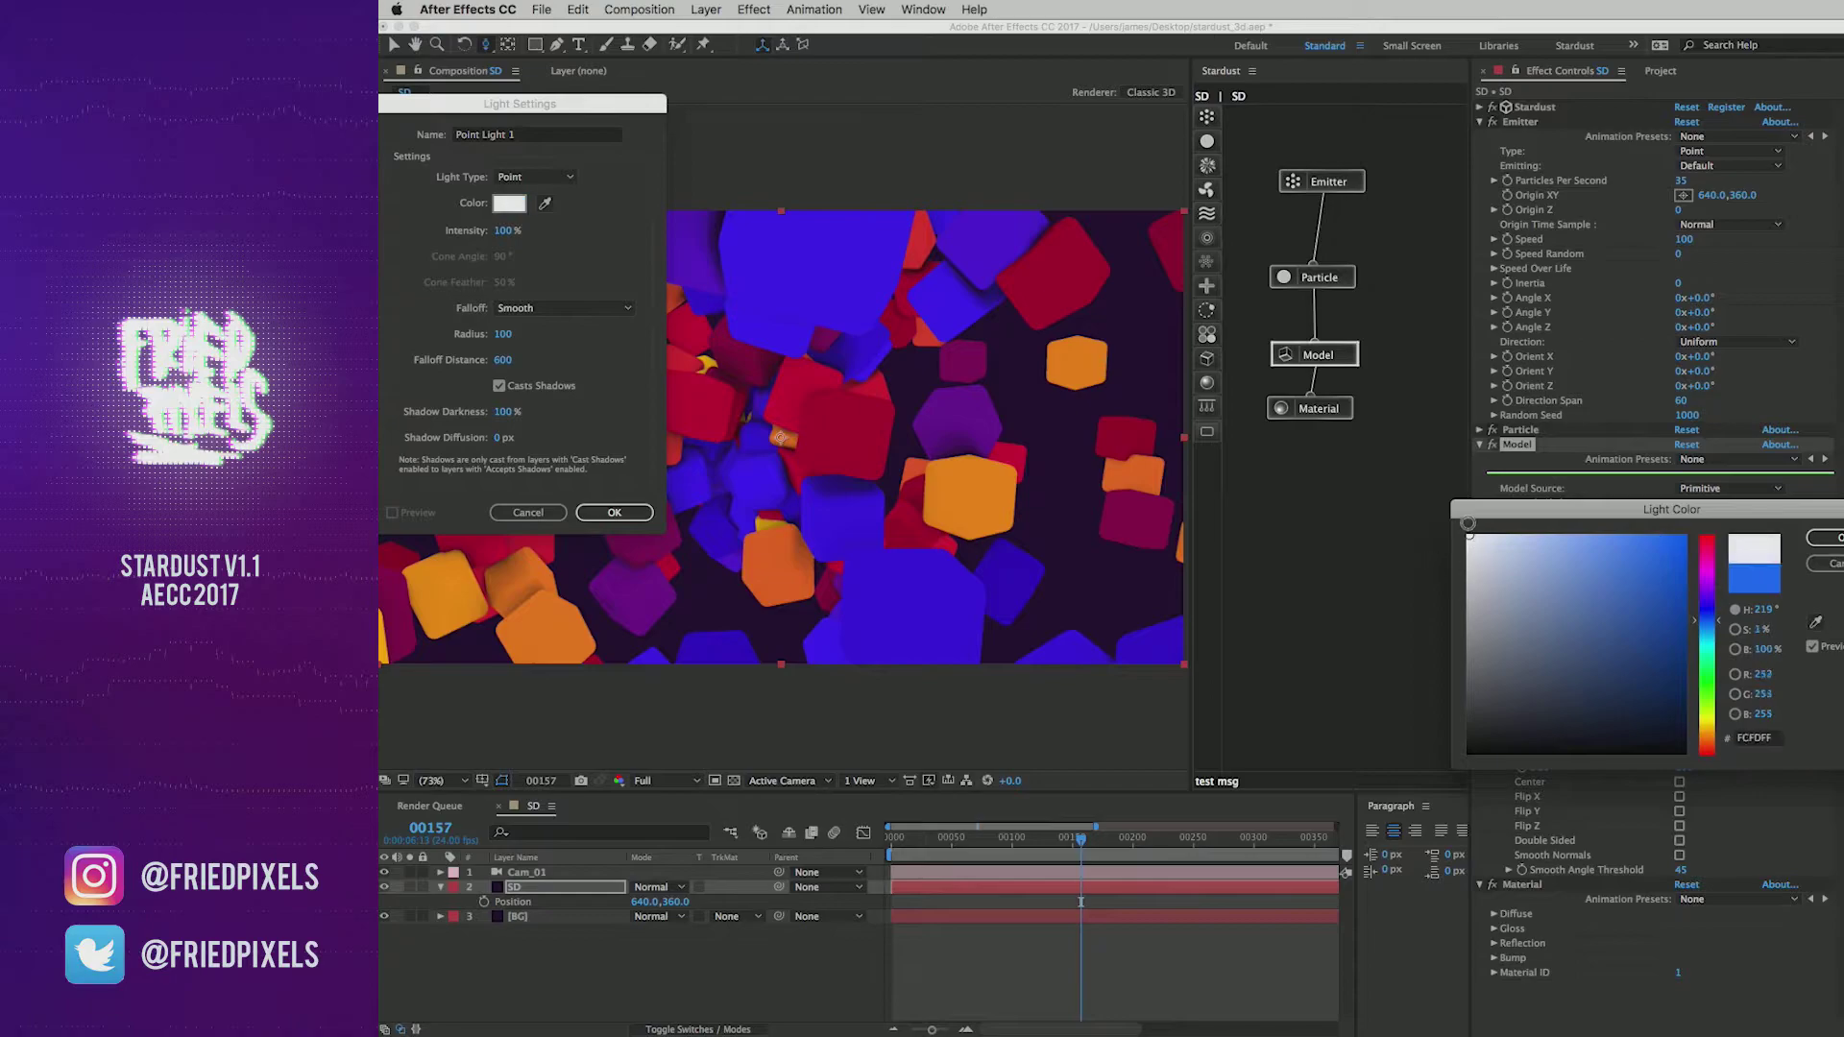
pyautogui.click(1829, 538)
pyautogui.click(614, 512)
# Step: Reposition Point Light 1 so that it lights the cubes from their lower-left side
pyautogui.press(',')
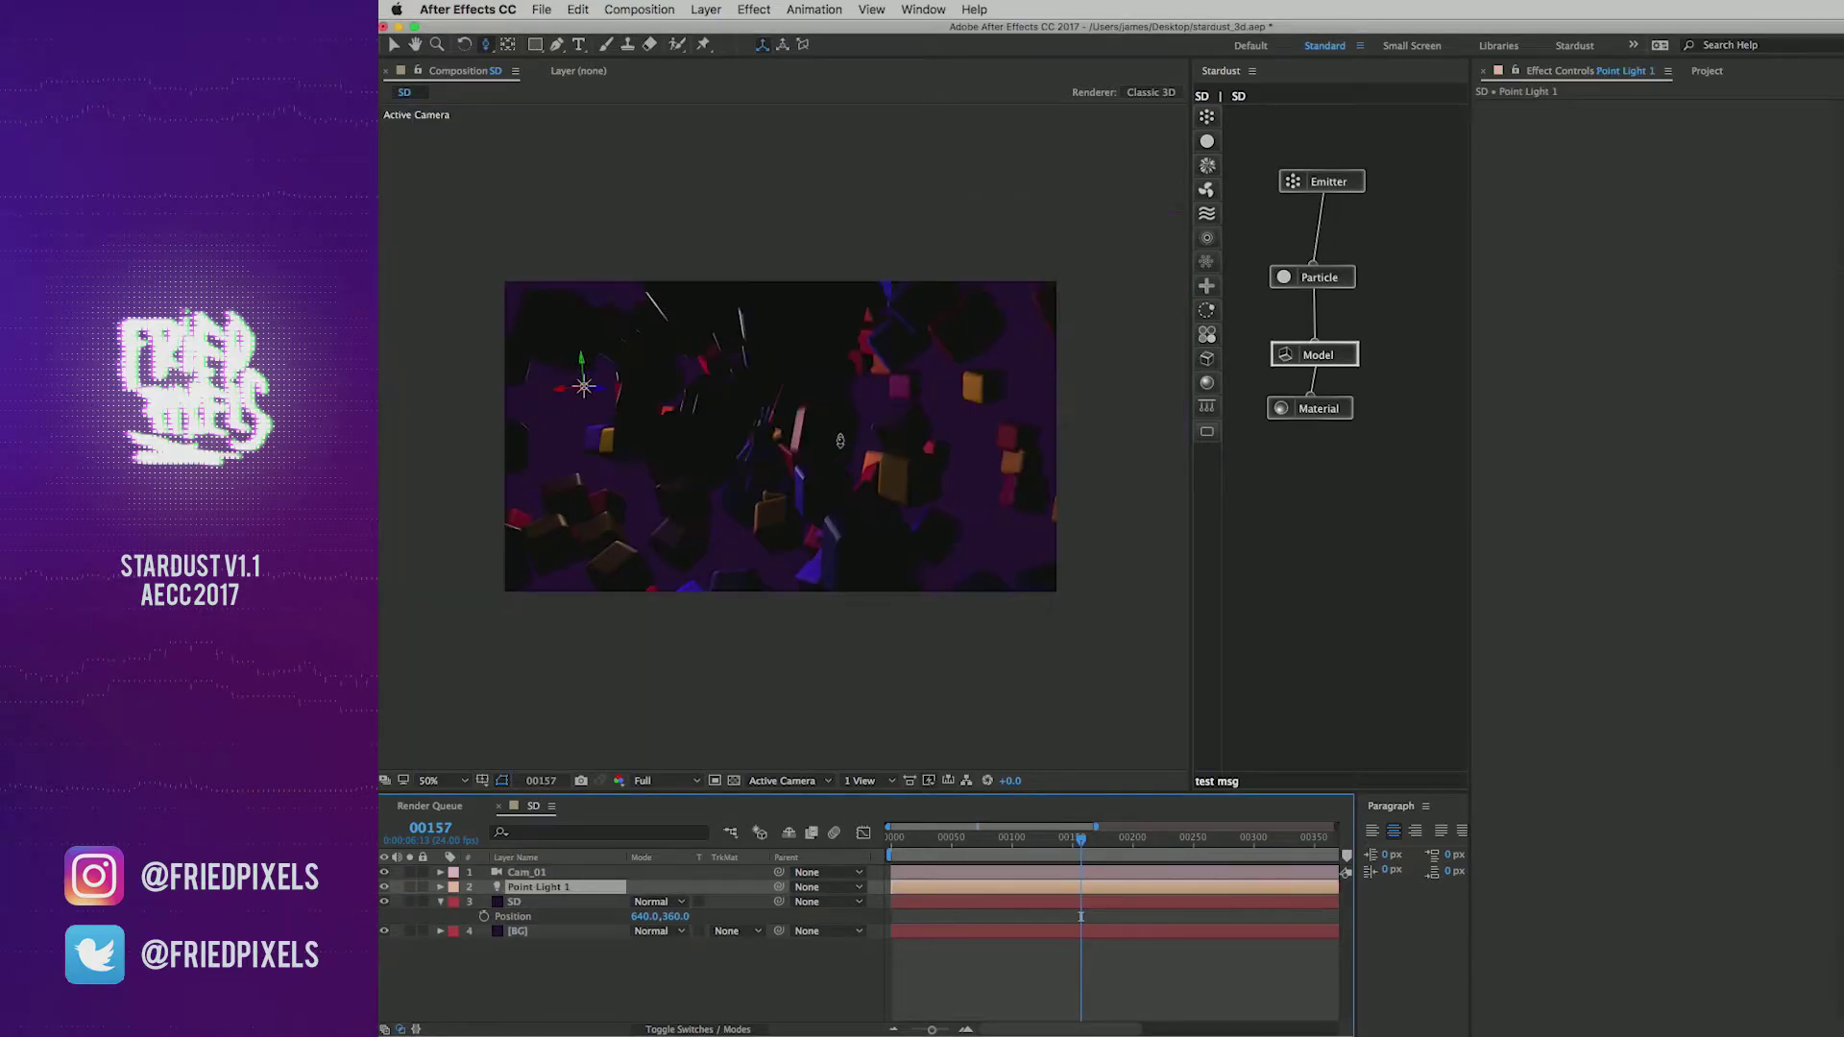
pyautogui.press('v')
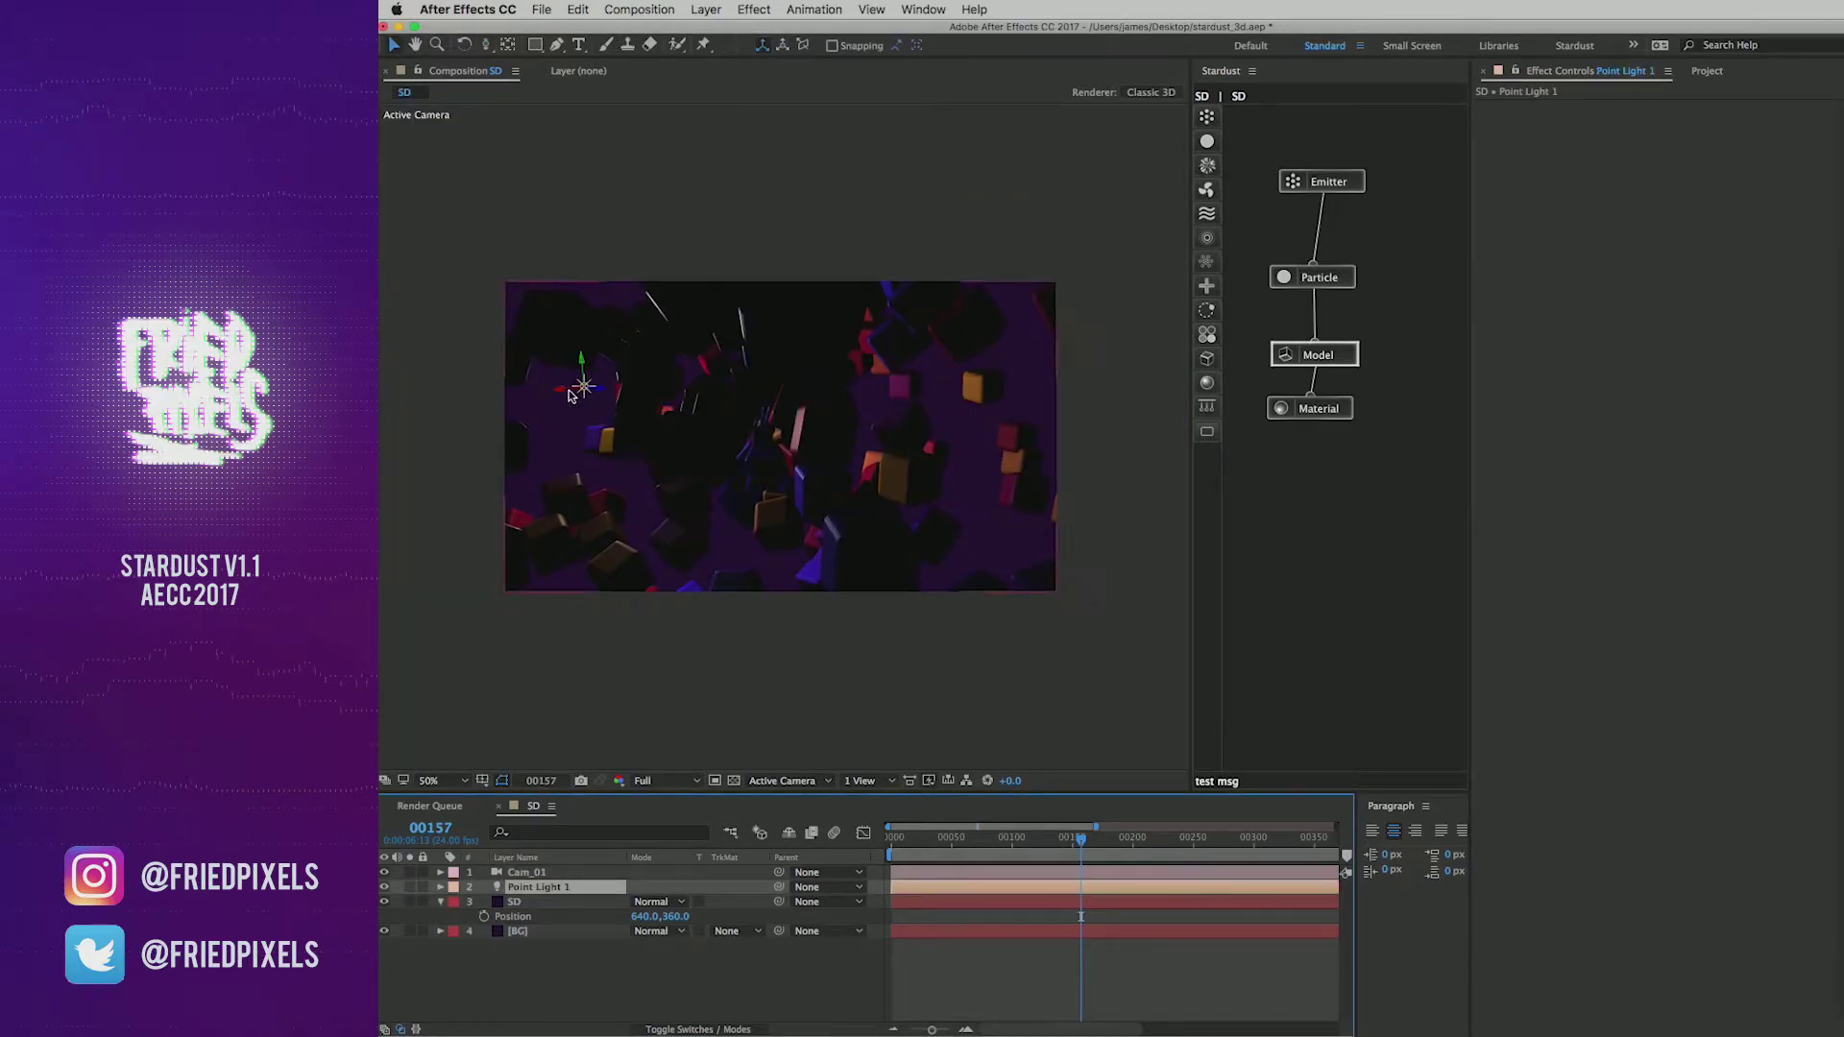
pyautogui.moveTo(566, 394); pyautogui.dragTo(419, 437)
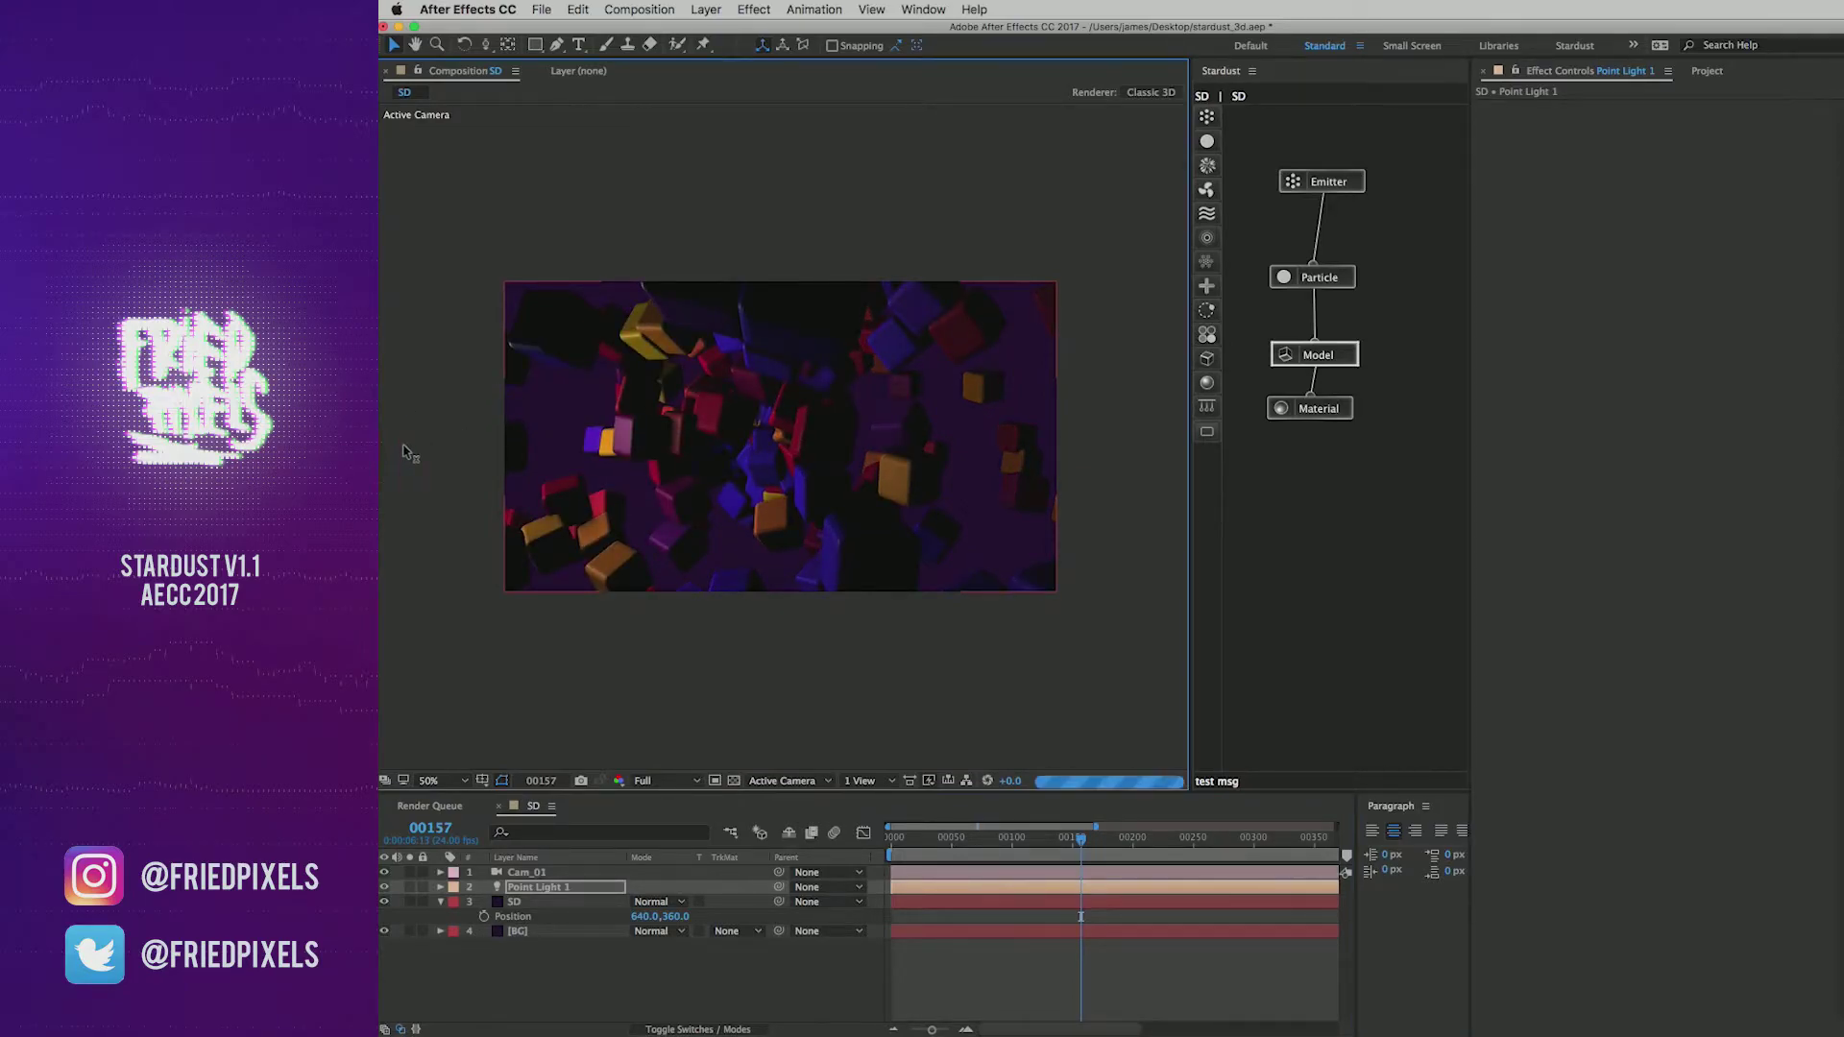
pyautogui.moveTo(619, 512); pyautogui.dragTo(821, 516)
pyautogui.moveTo(559, 430); pyautogui.dragTo(861, 461)
# Step: Duplicate the point light and move the copy to the right side of the cube cloud
pyautogui.hotkey('ctrl', 'd')
pyautogui.press('v')
pyautogui.moveTo(945, 406); pyautogui.dragTo(972, 439)
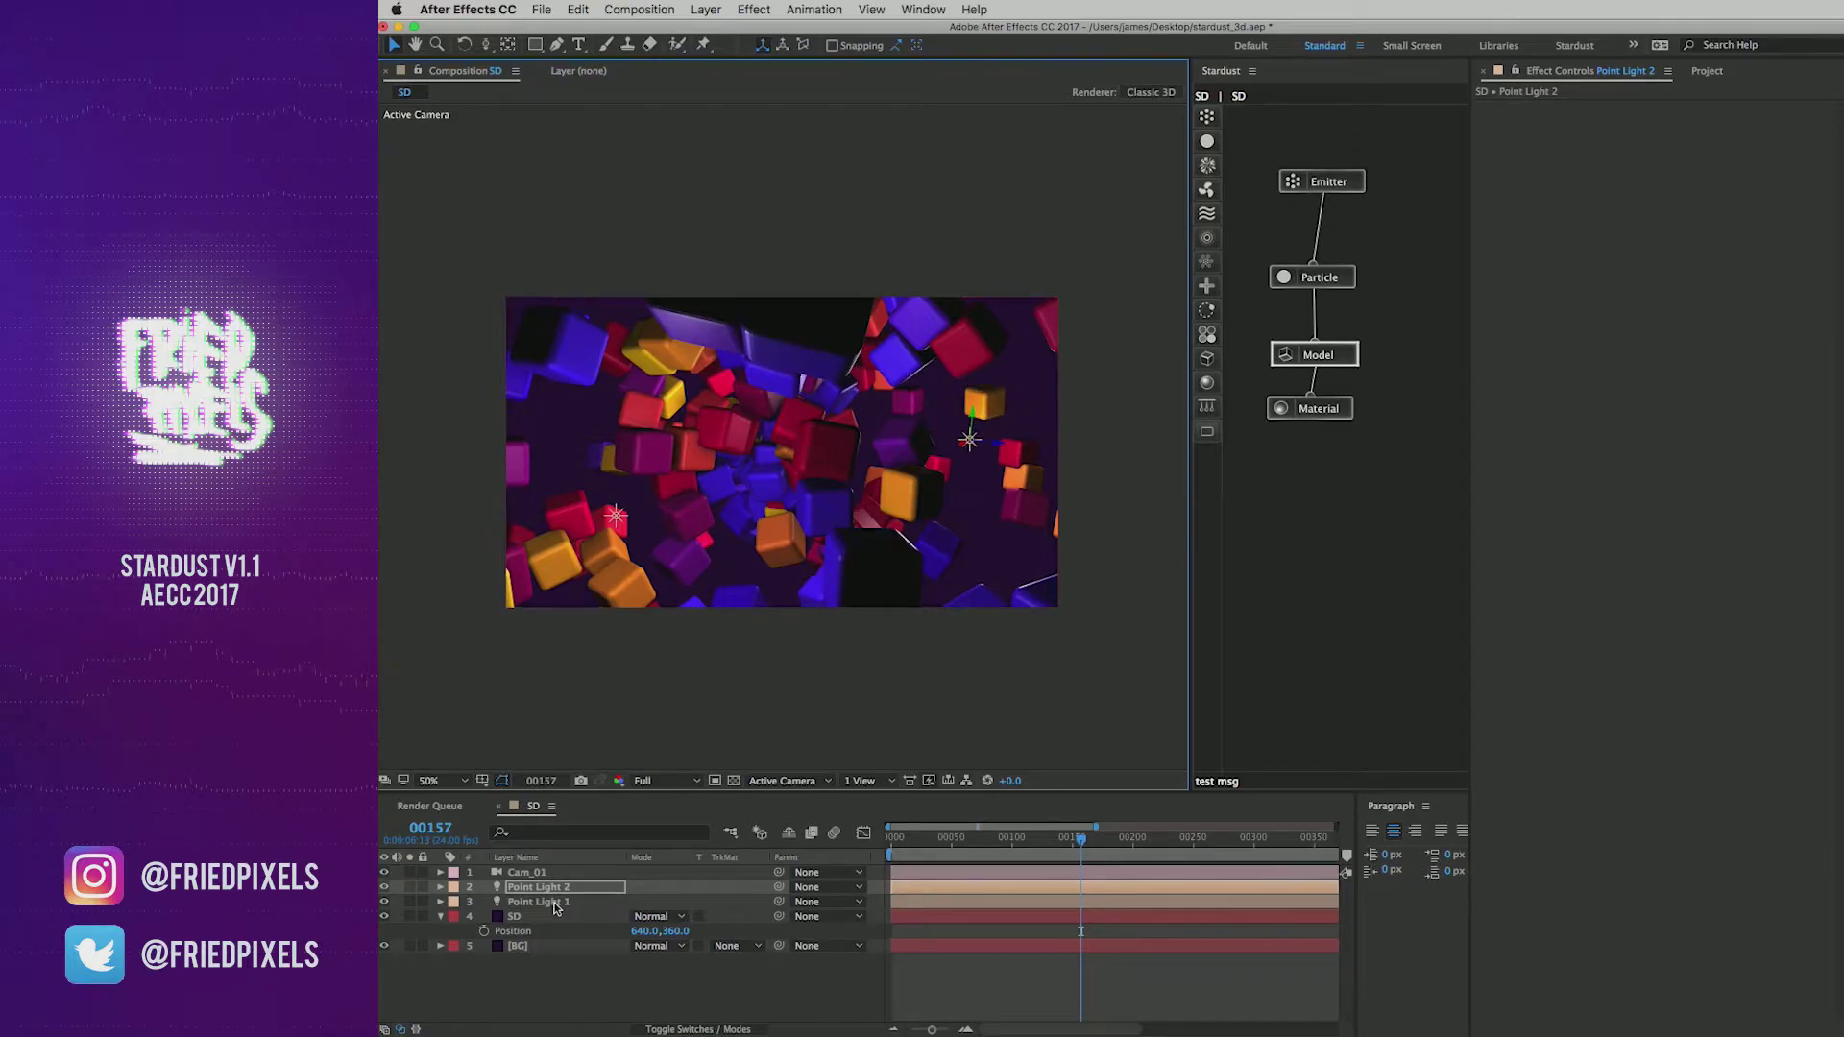
# Step: Change the color of Point Light 2 to a medium blue in its Light Options
pyautogui.press('a')
pyautogui.press('a')
pyautogui.click(649, 931)
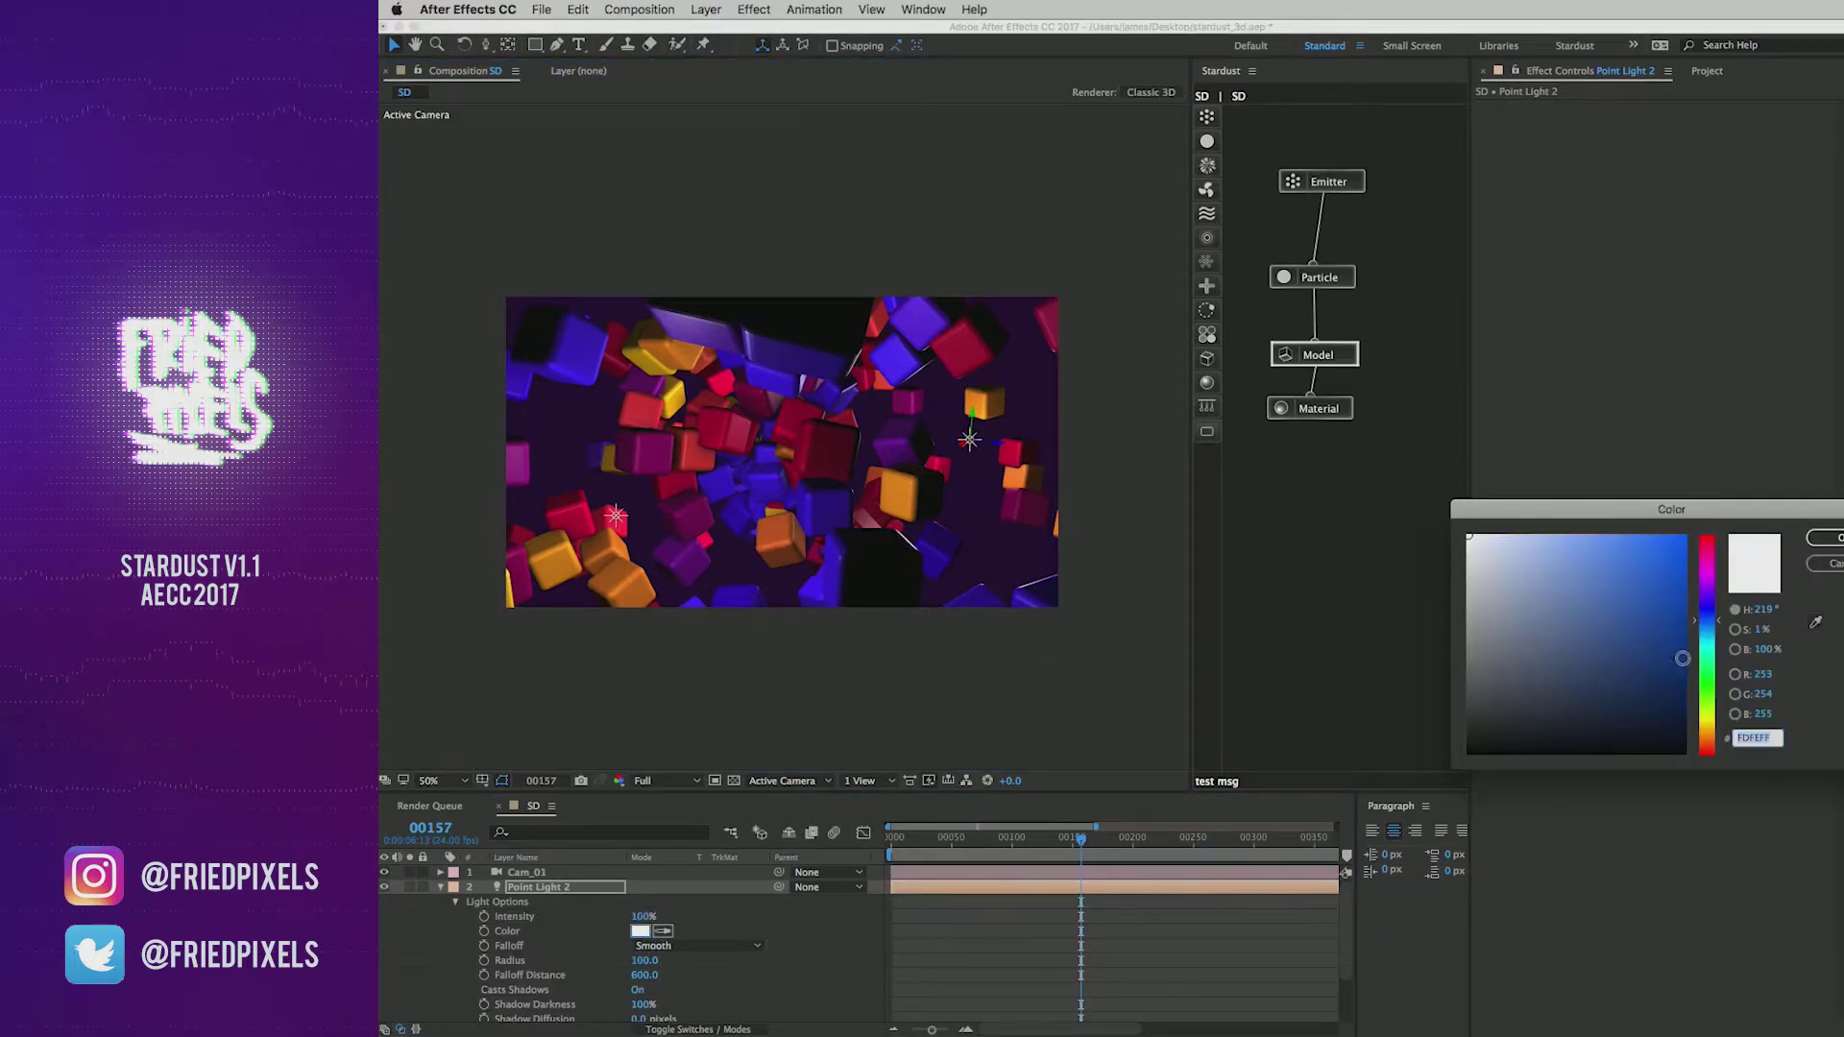
pyautogui.click(1657, 637)
pyautogui.press('Return')
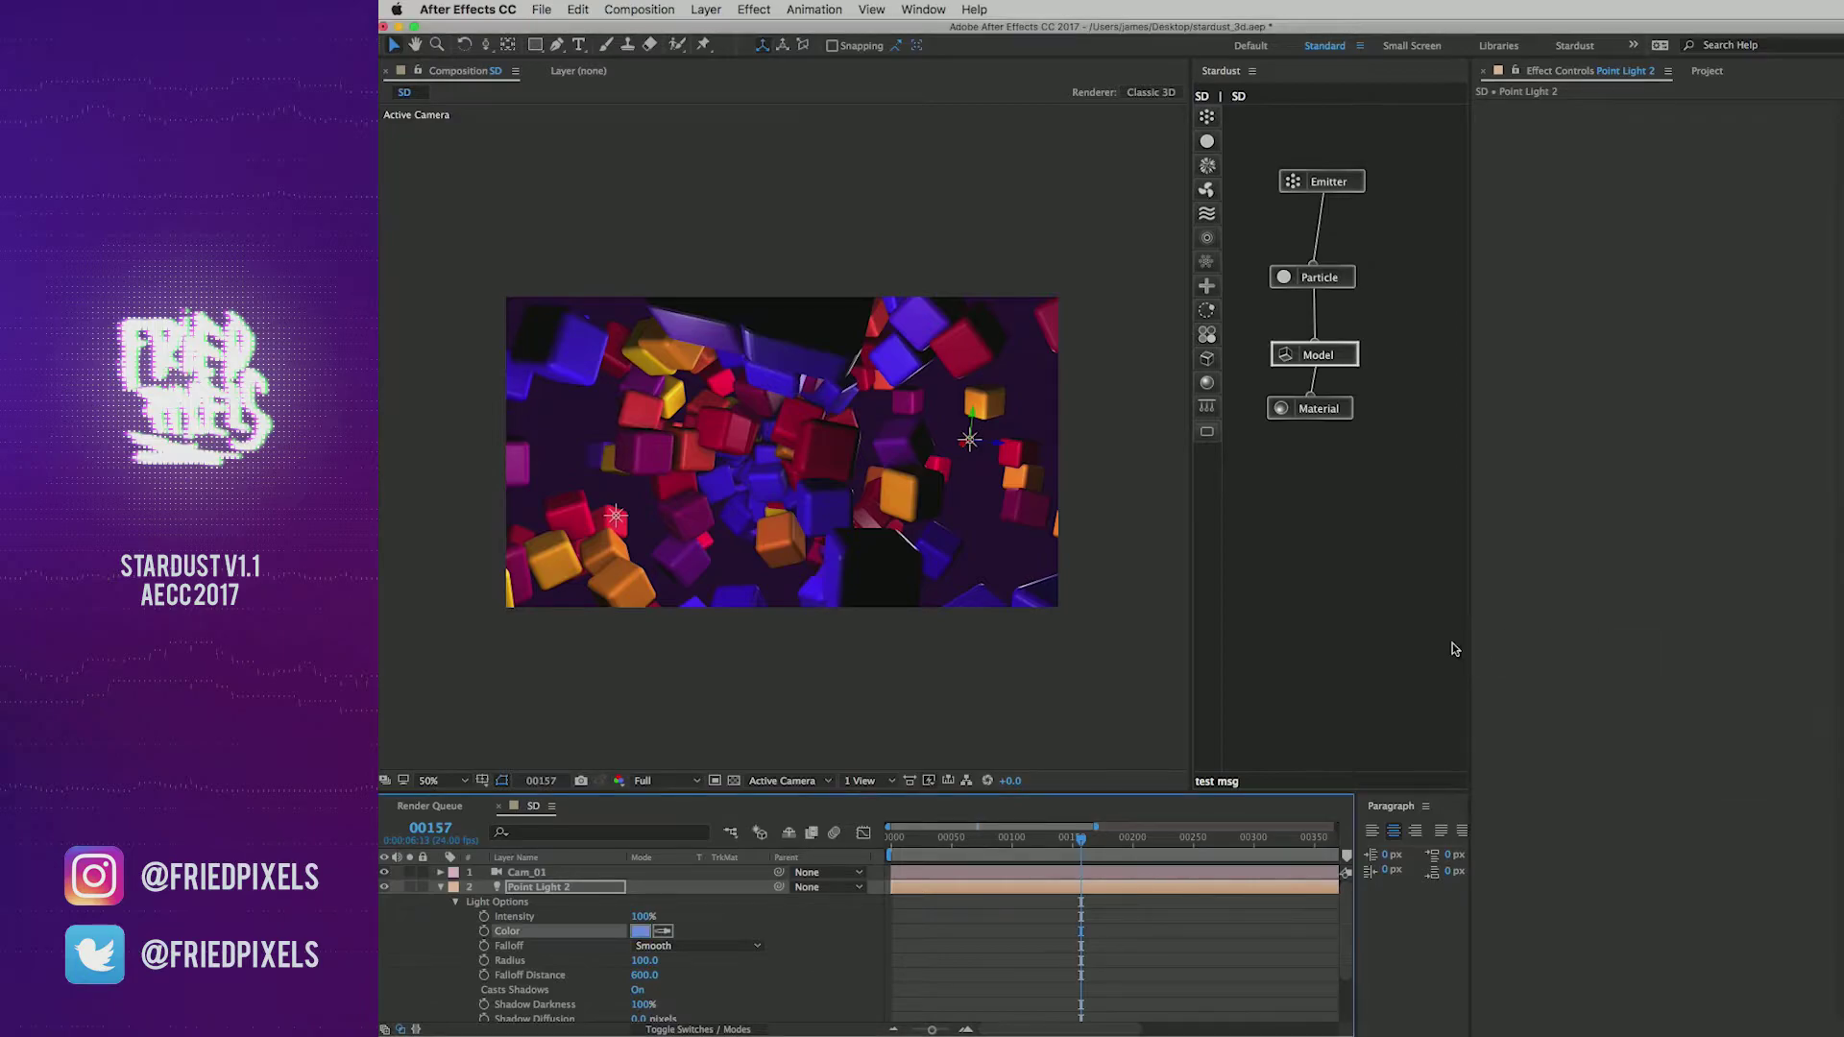
# Step: Collapse Point Light 2 and set the color of Point Light 1 to a pale warm orange, about F0D5A3
pyautogui.click(441, 887)
pyautogui.click(562, 903)
pyautogui.press('a')
pyautogui.press('a')
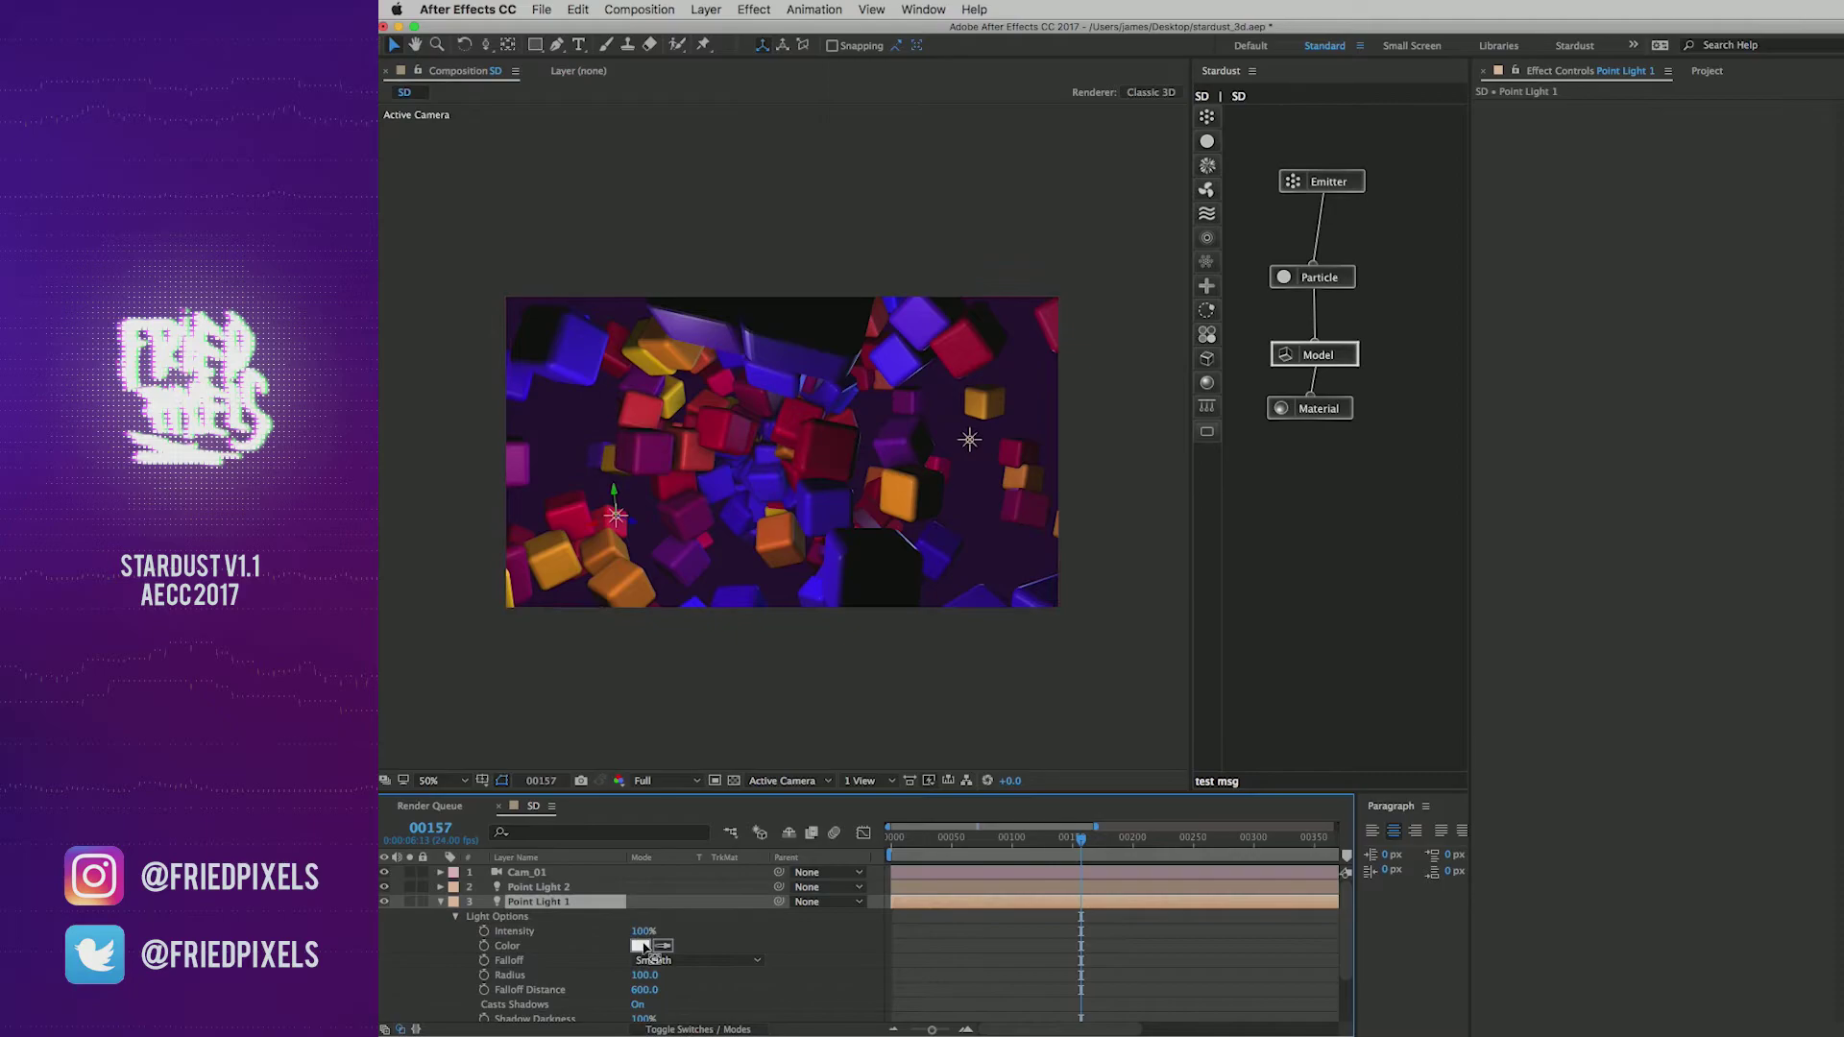
pyautogui.click(641, 944)
pyautogui.click(1538, 553)
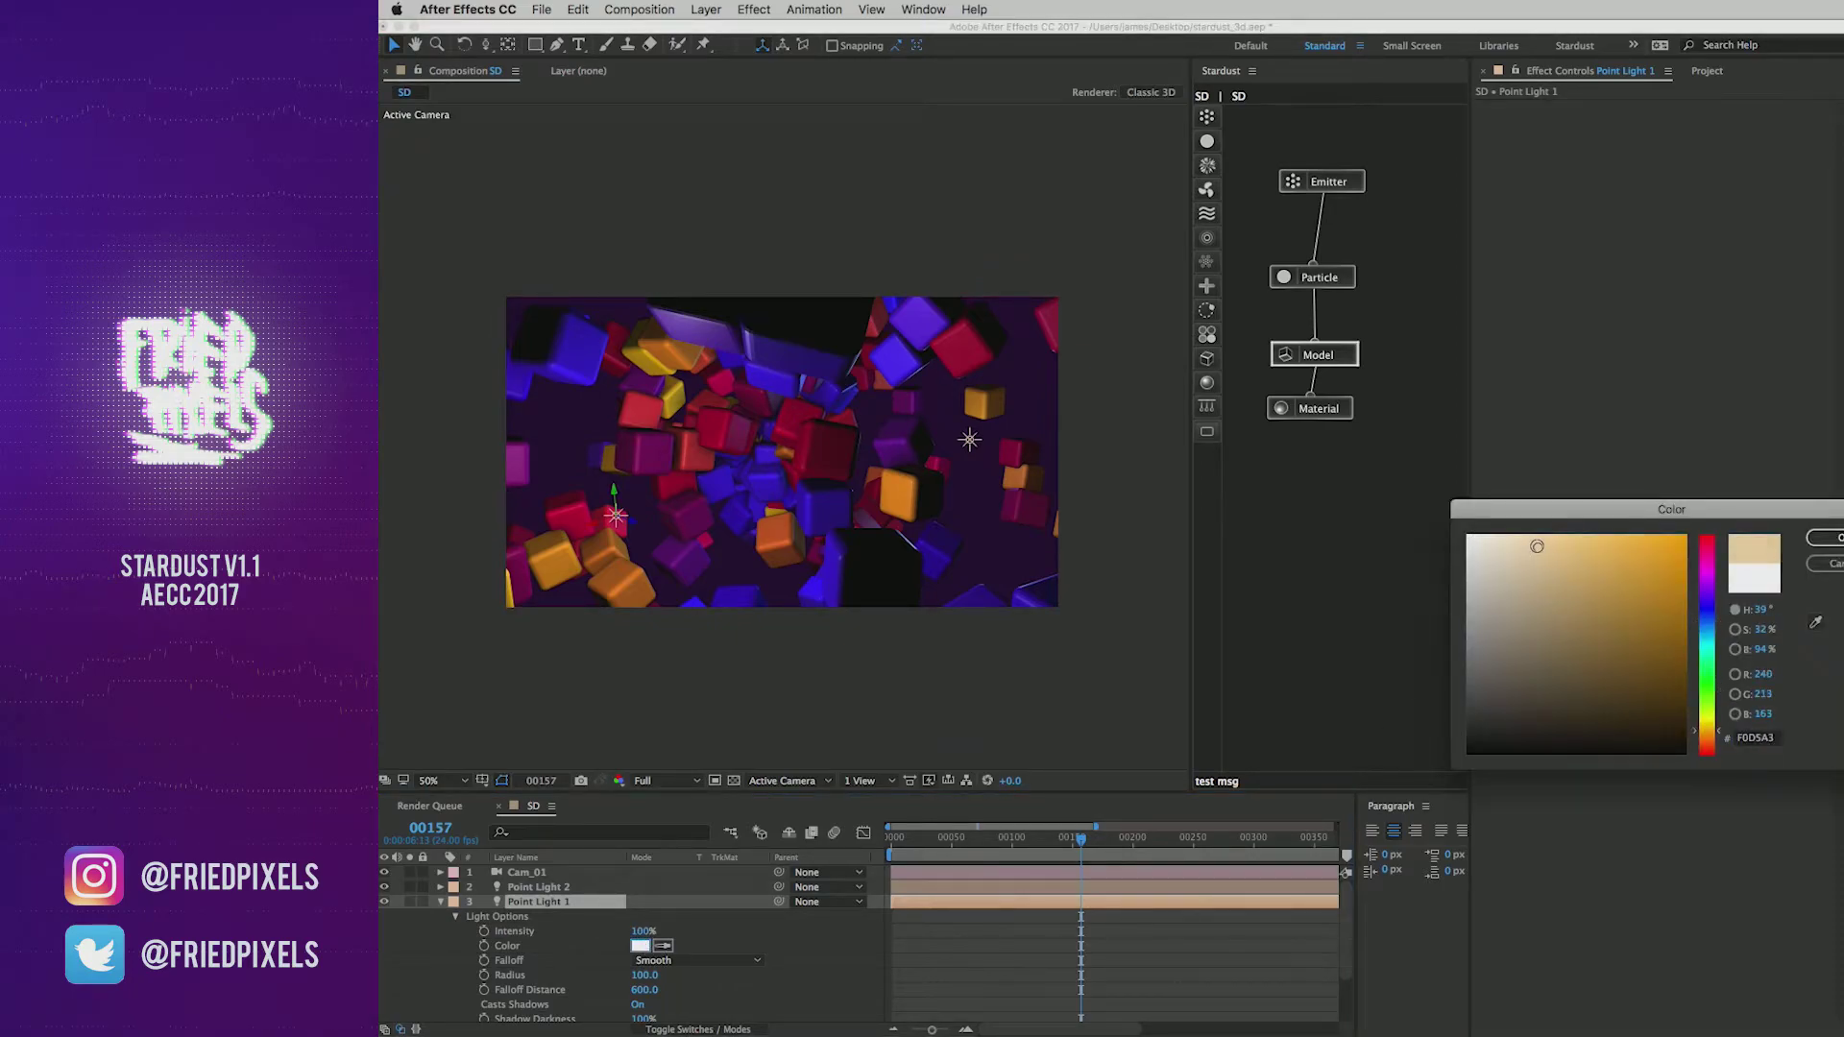
pyautogui.press('Return')
# Step: Enable Smooth Normals in the Model node's properties
pyautogui.press('.')
pyautogui.press('.')
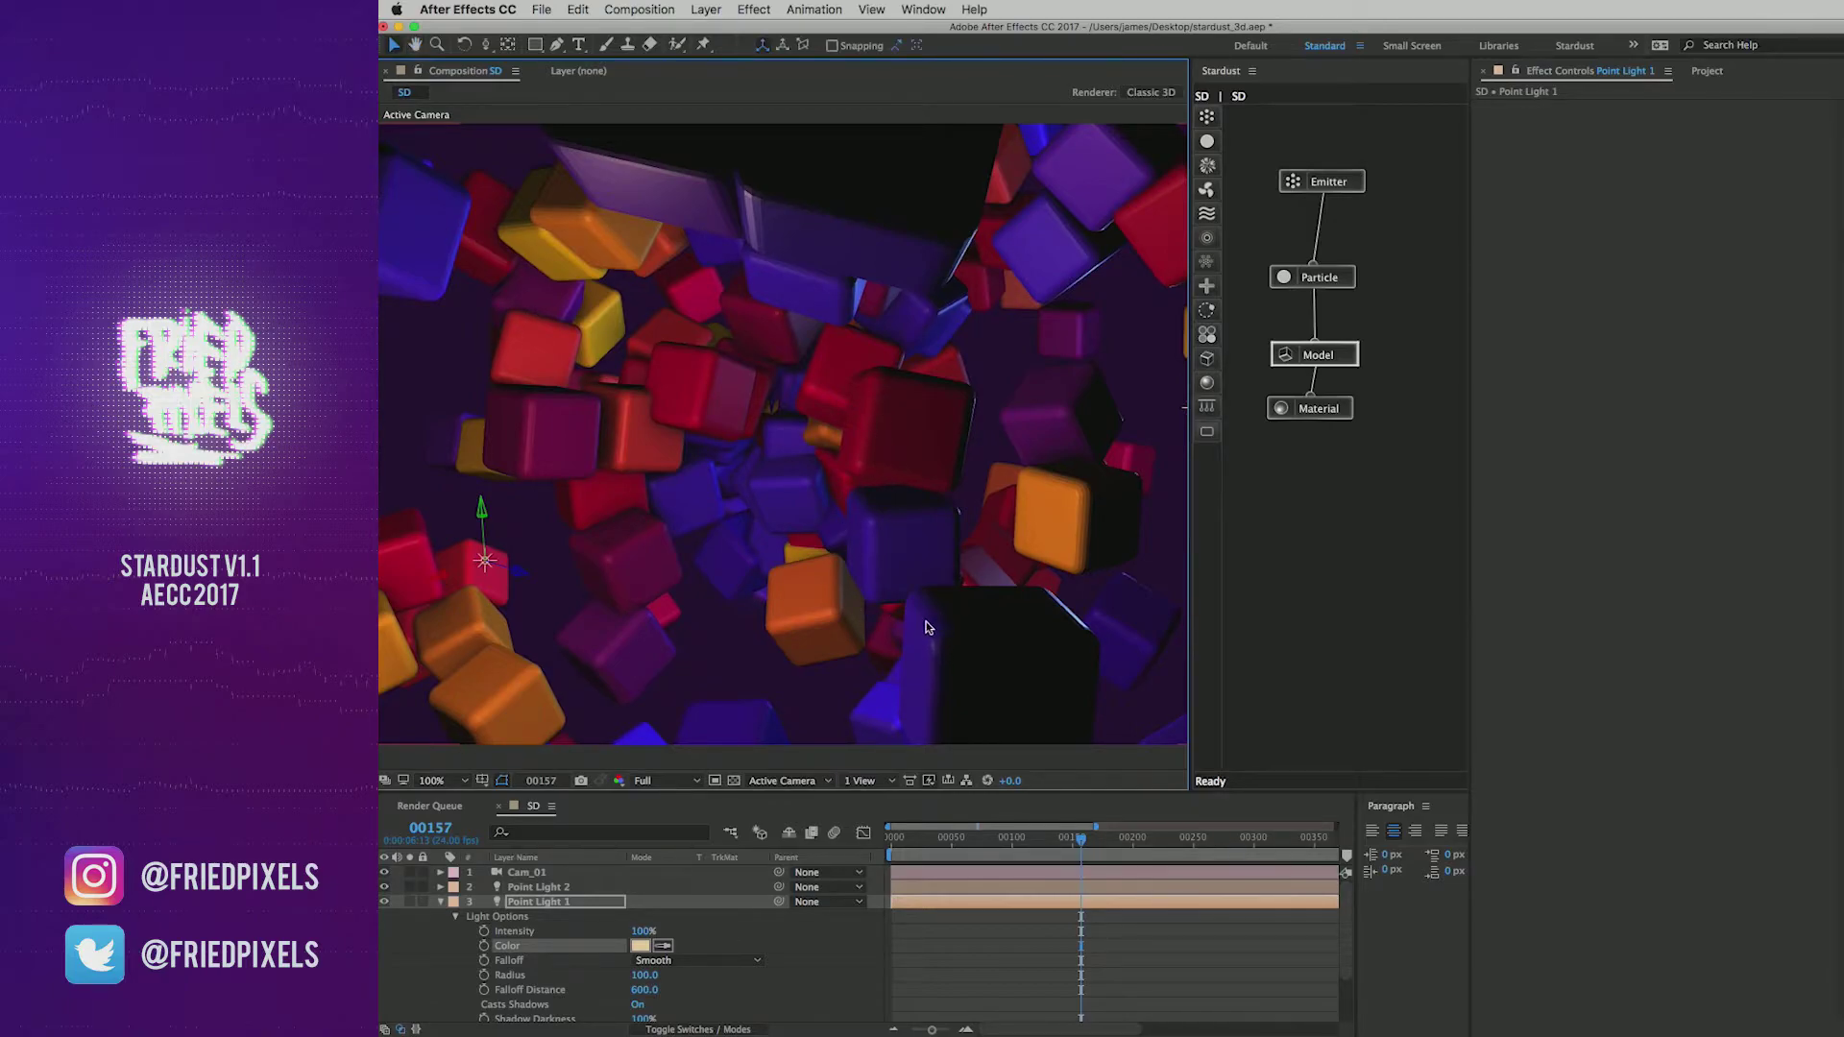
pyautogui.click(1287, 357)
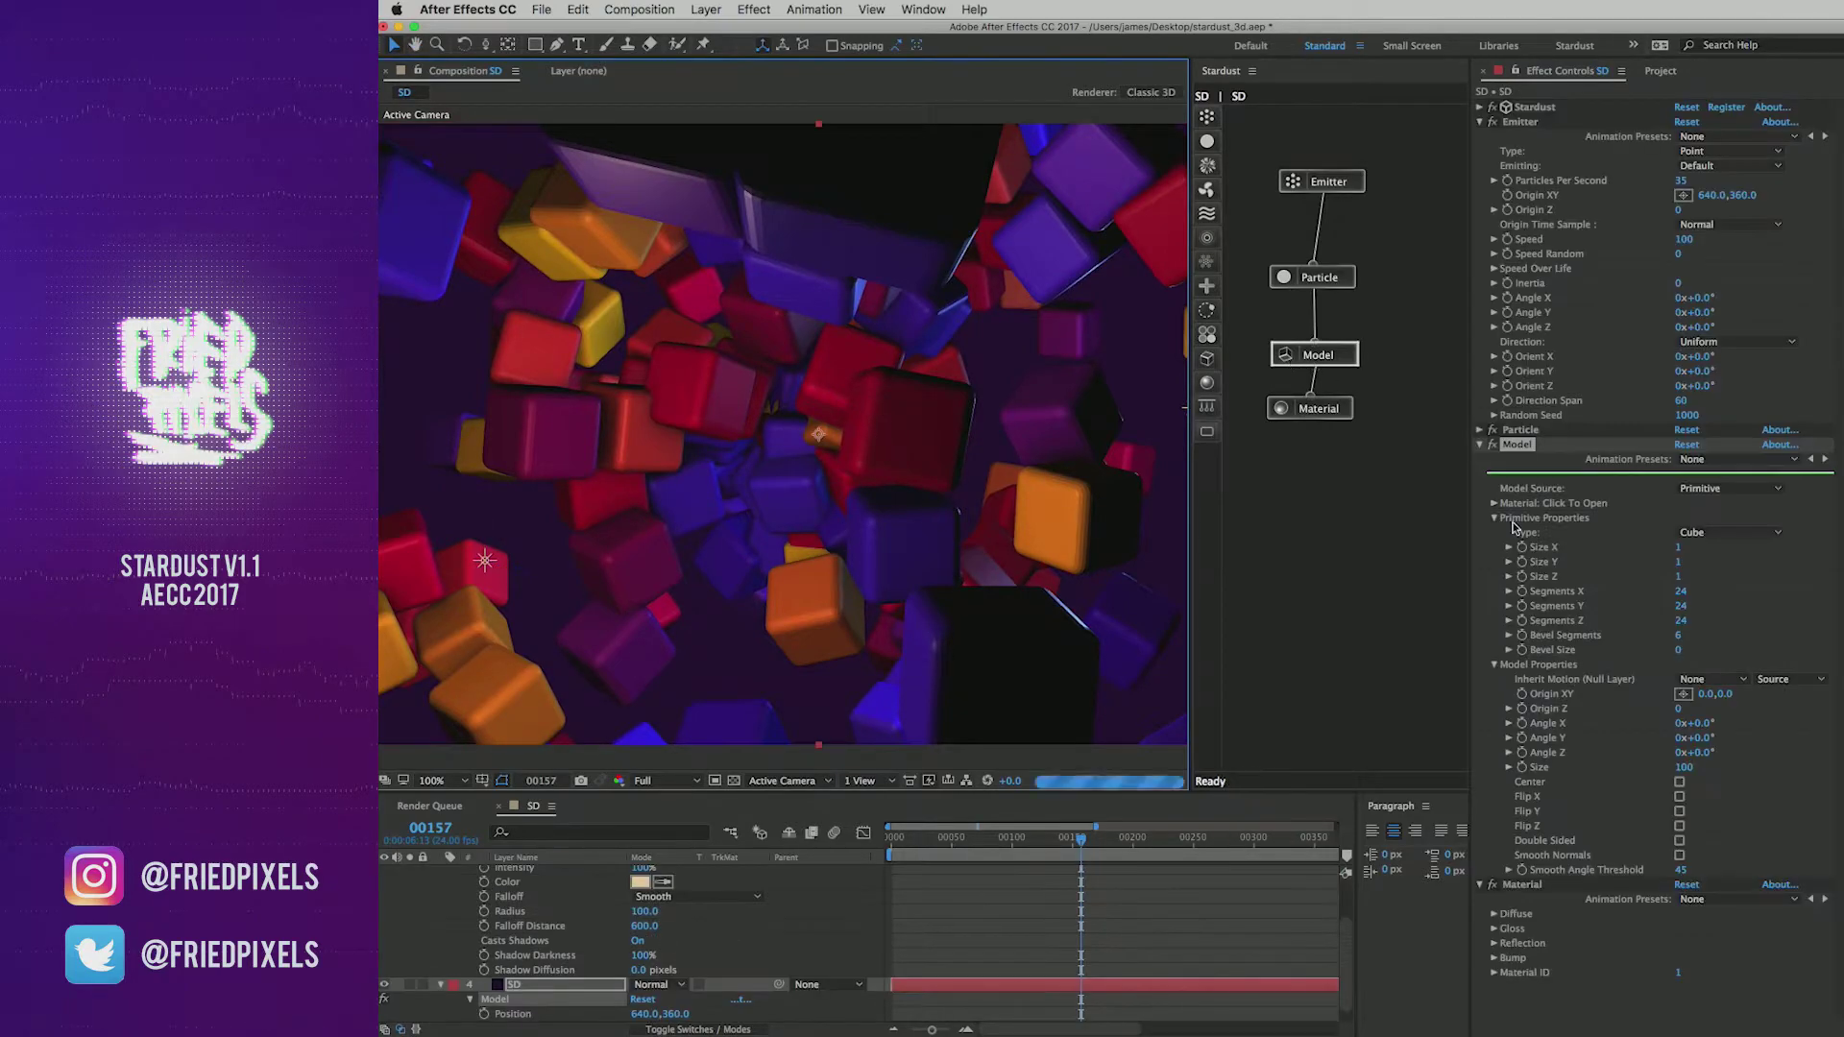
pyautogui.click(1679, 855)
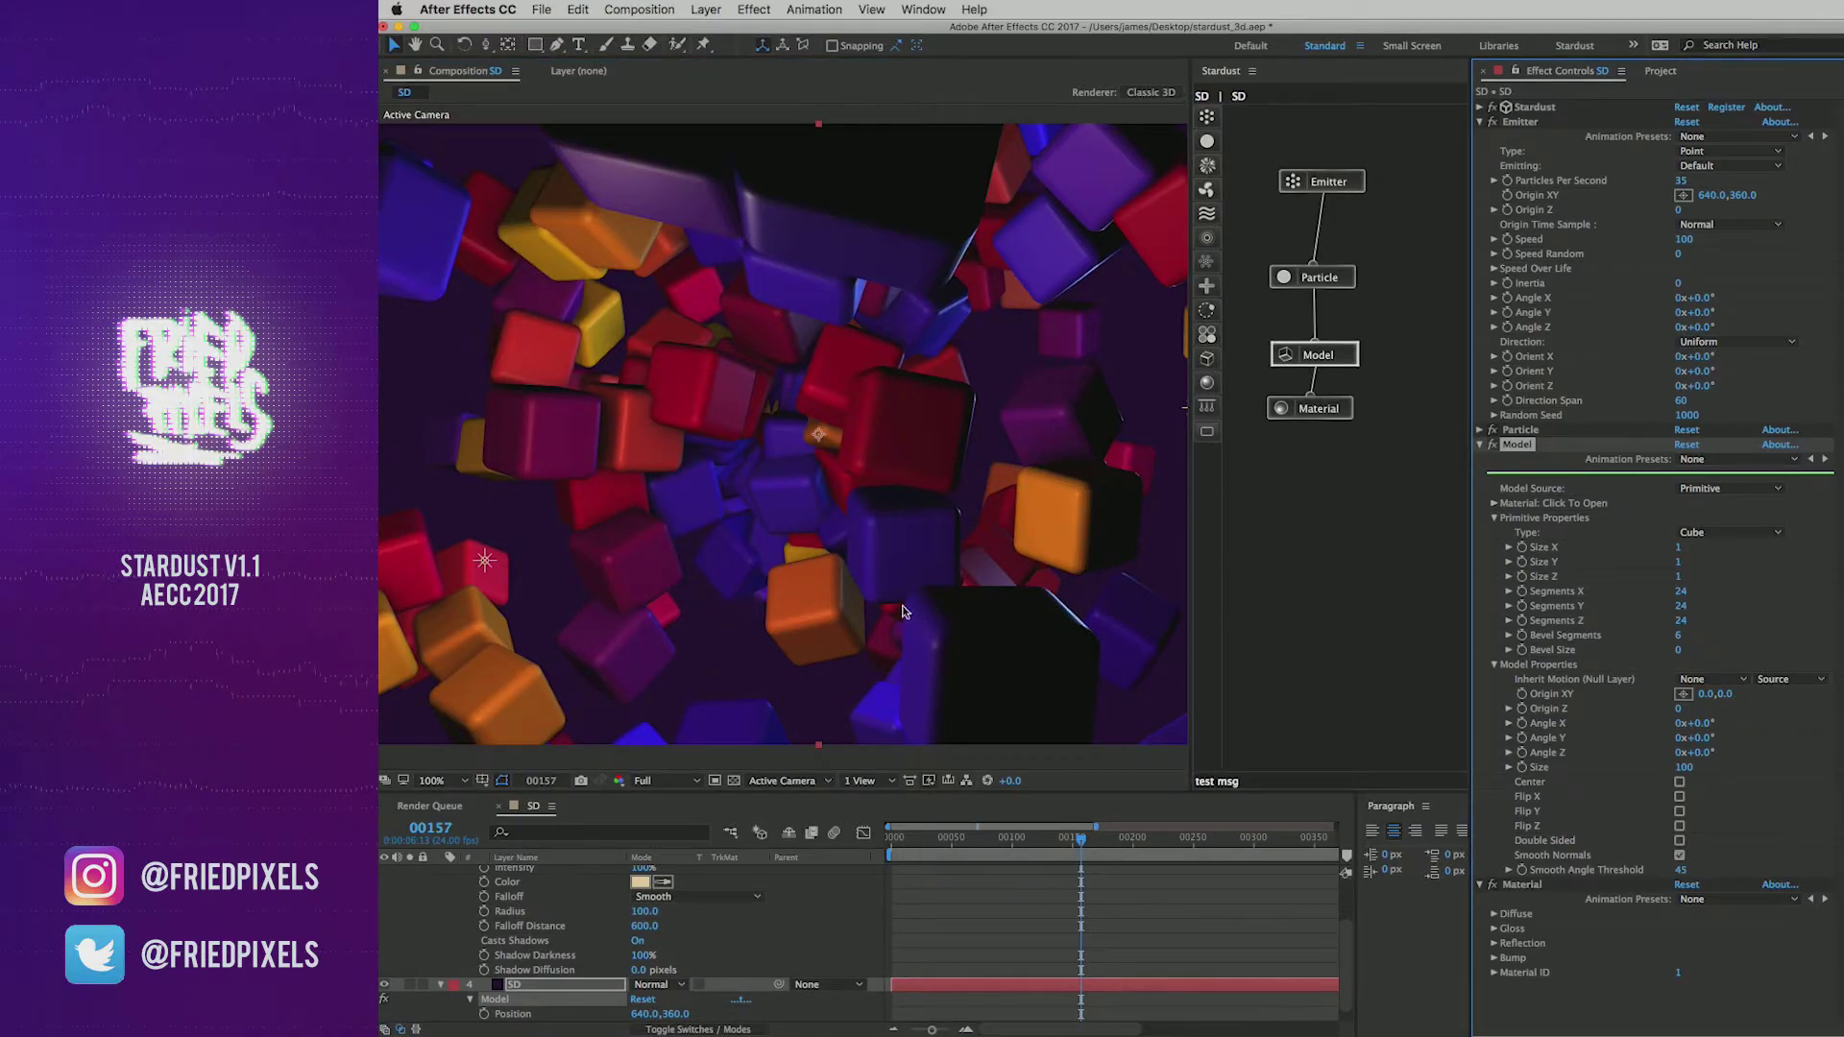
# Step: Go to frame 86 and dolly the camera back to frame the whole cube cloud
pyautogui.moveTo(924, 839); pyautogui.dragTo(995, 846)
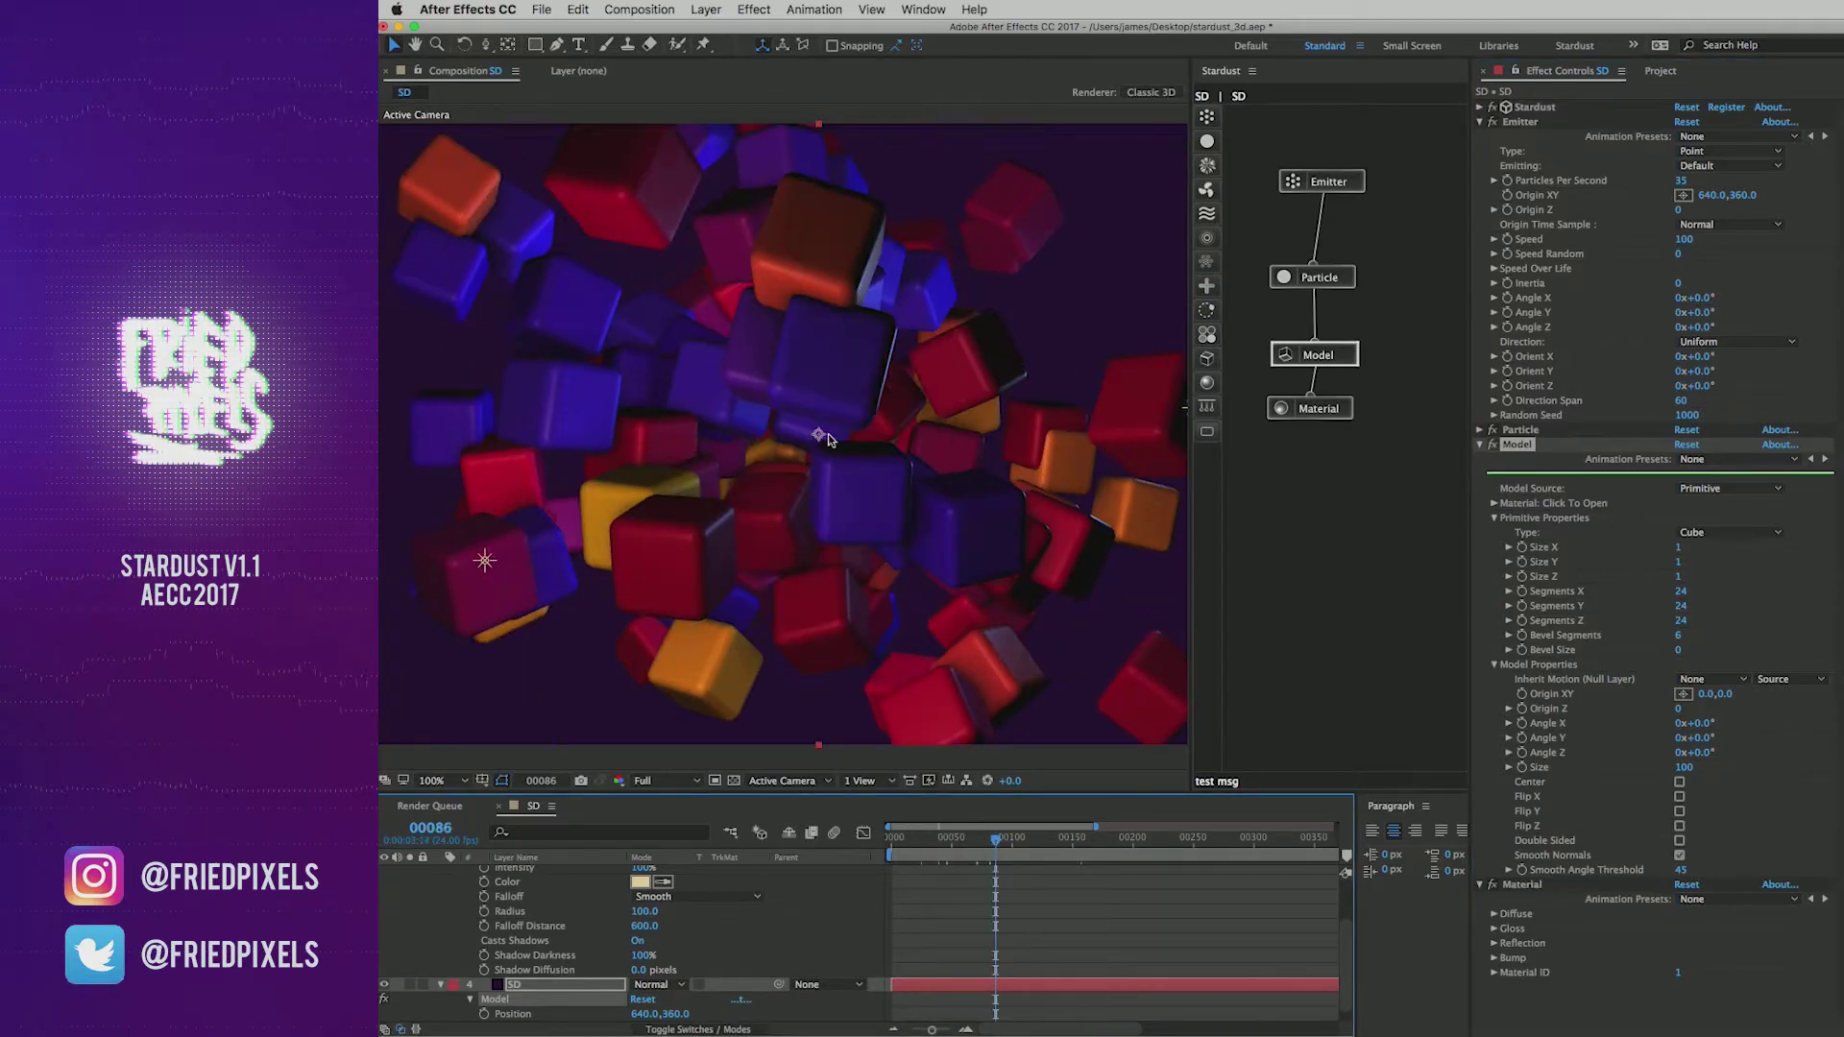
pyautogui.press('c')
pyautogui.press('c')
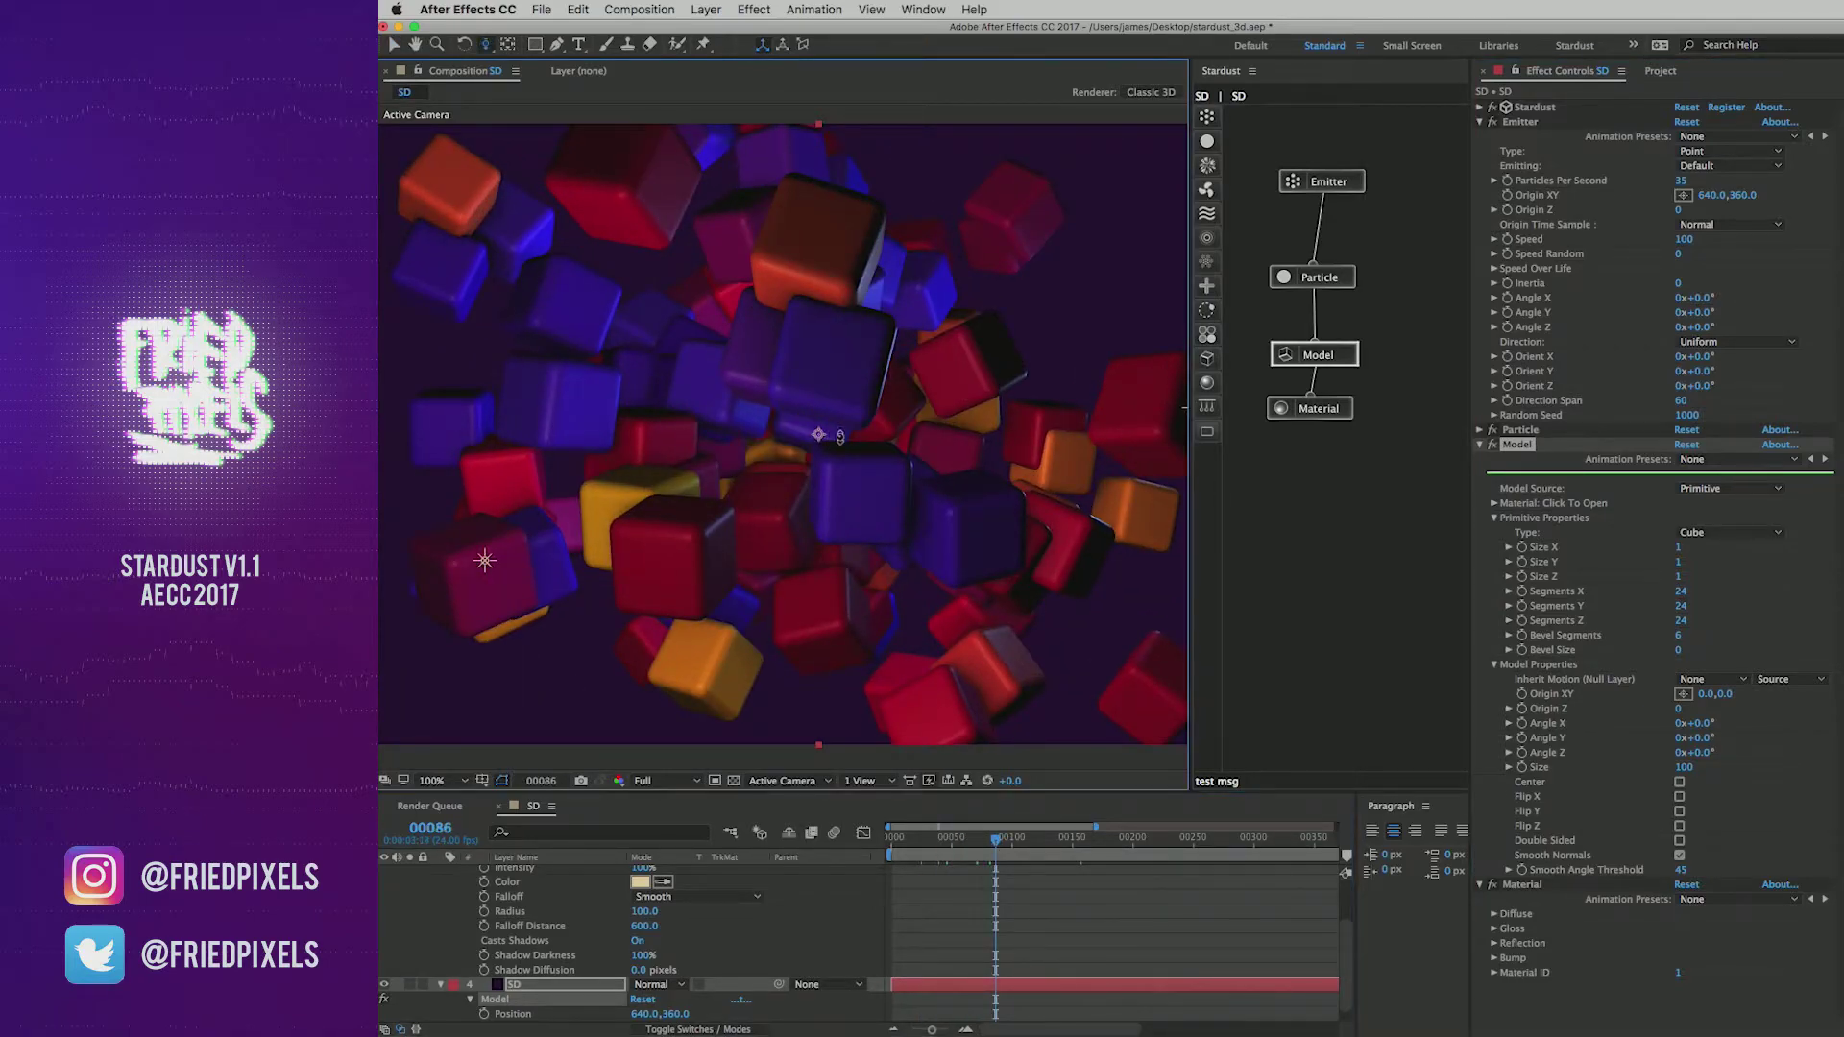
pyautogui.moveTo(809, 538); pyautogui.dragTo(809, 632)
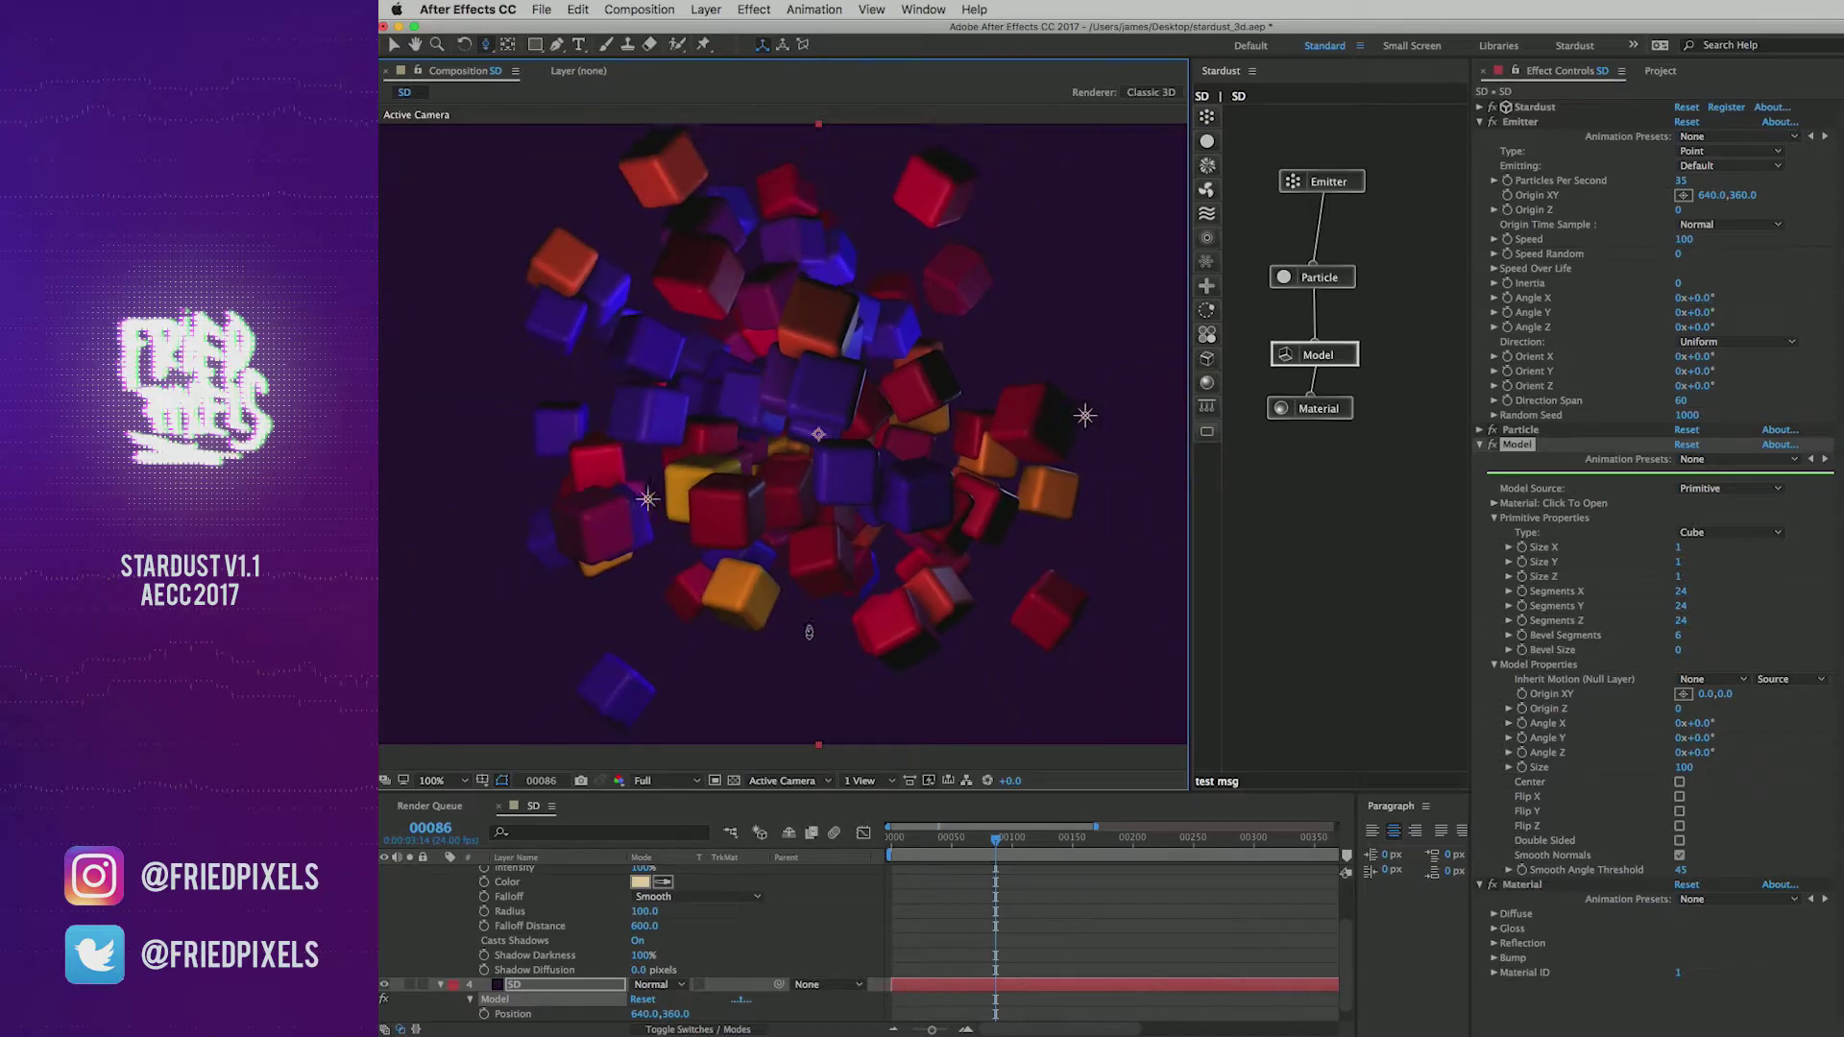
# Step: Select the Emitter node and review the particle animation from frame 30 to frame 173
pyautogui.click(927, 837)
pyautogui.click(1324, 188)
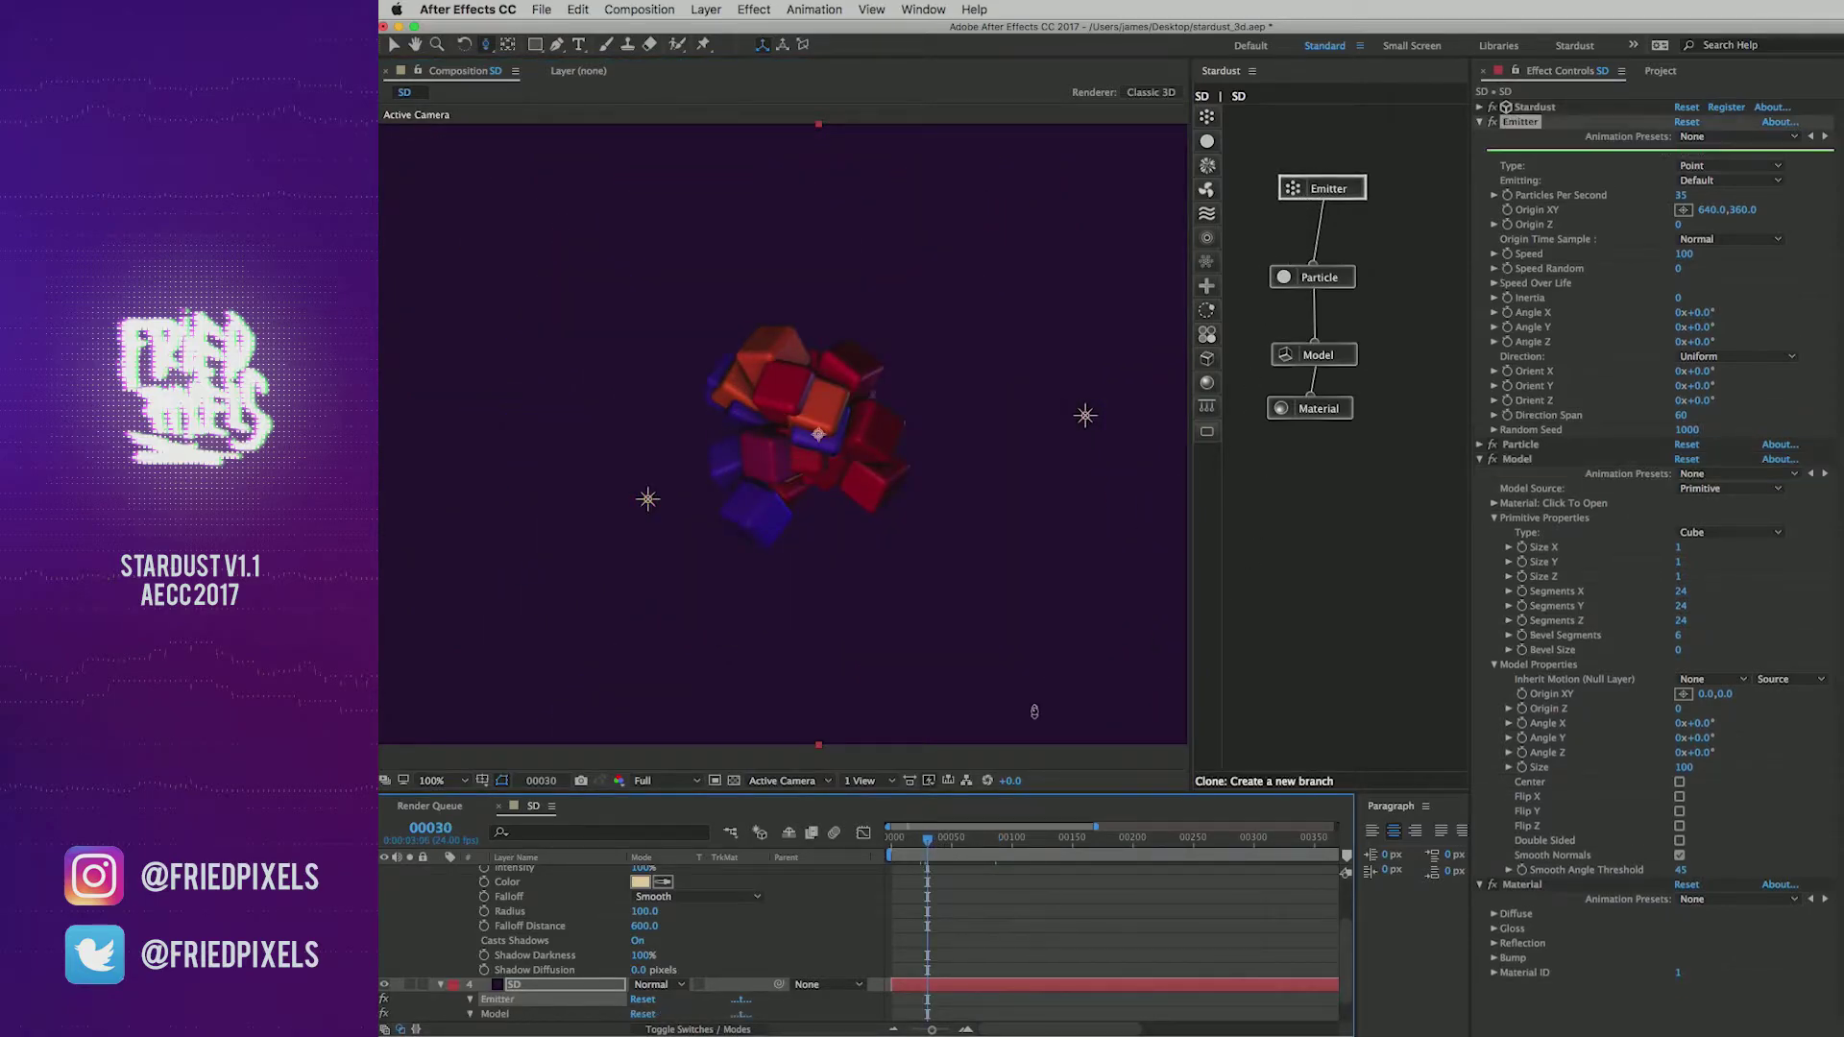
pyautogui.moveTo(948, 844); pyautogui.dragTo(1102, 842)
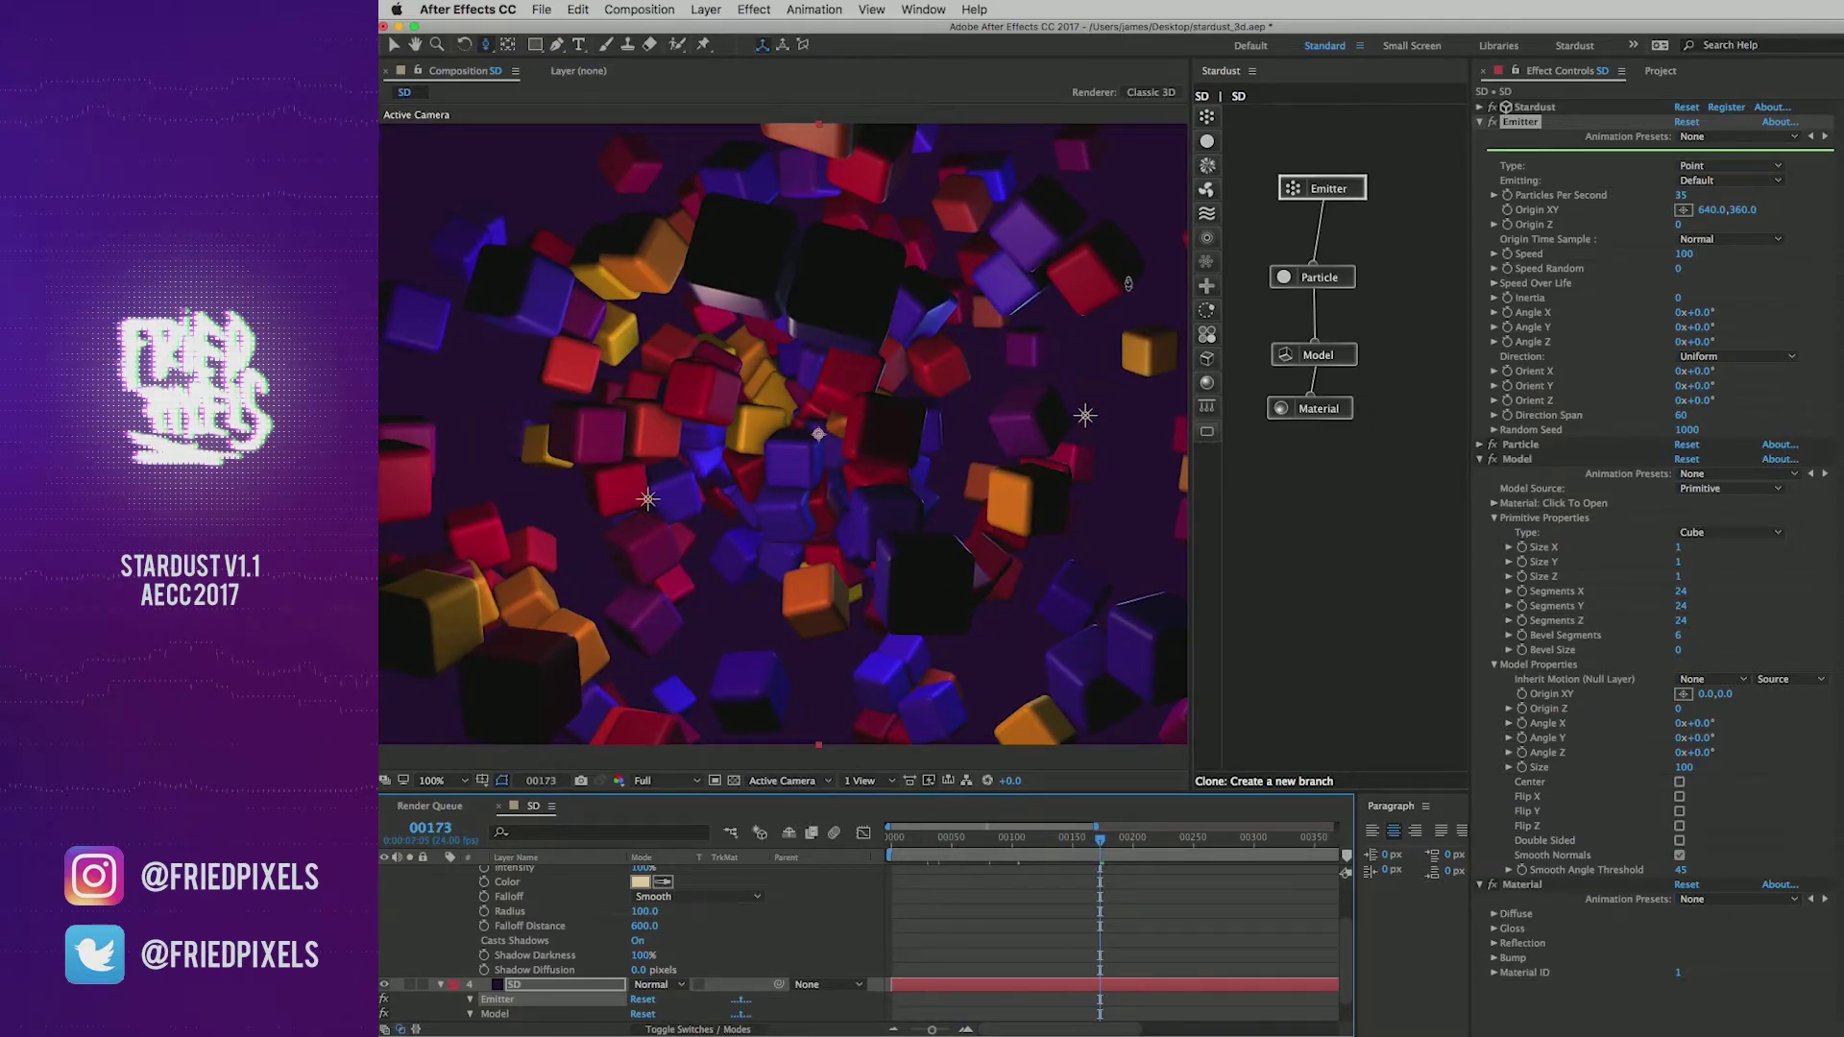
# Step: Add studio006.hdr from the 03_Assets folder to the composition above the SD layer and hide it
pyautogui.click(1662, 71)
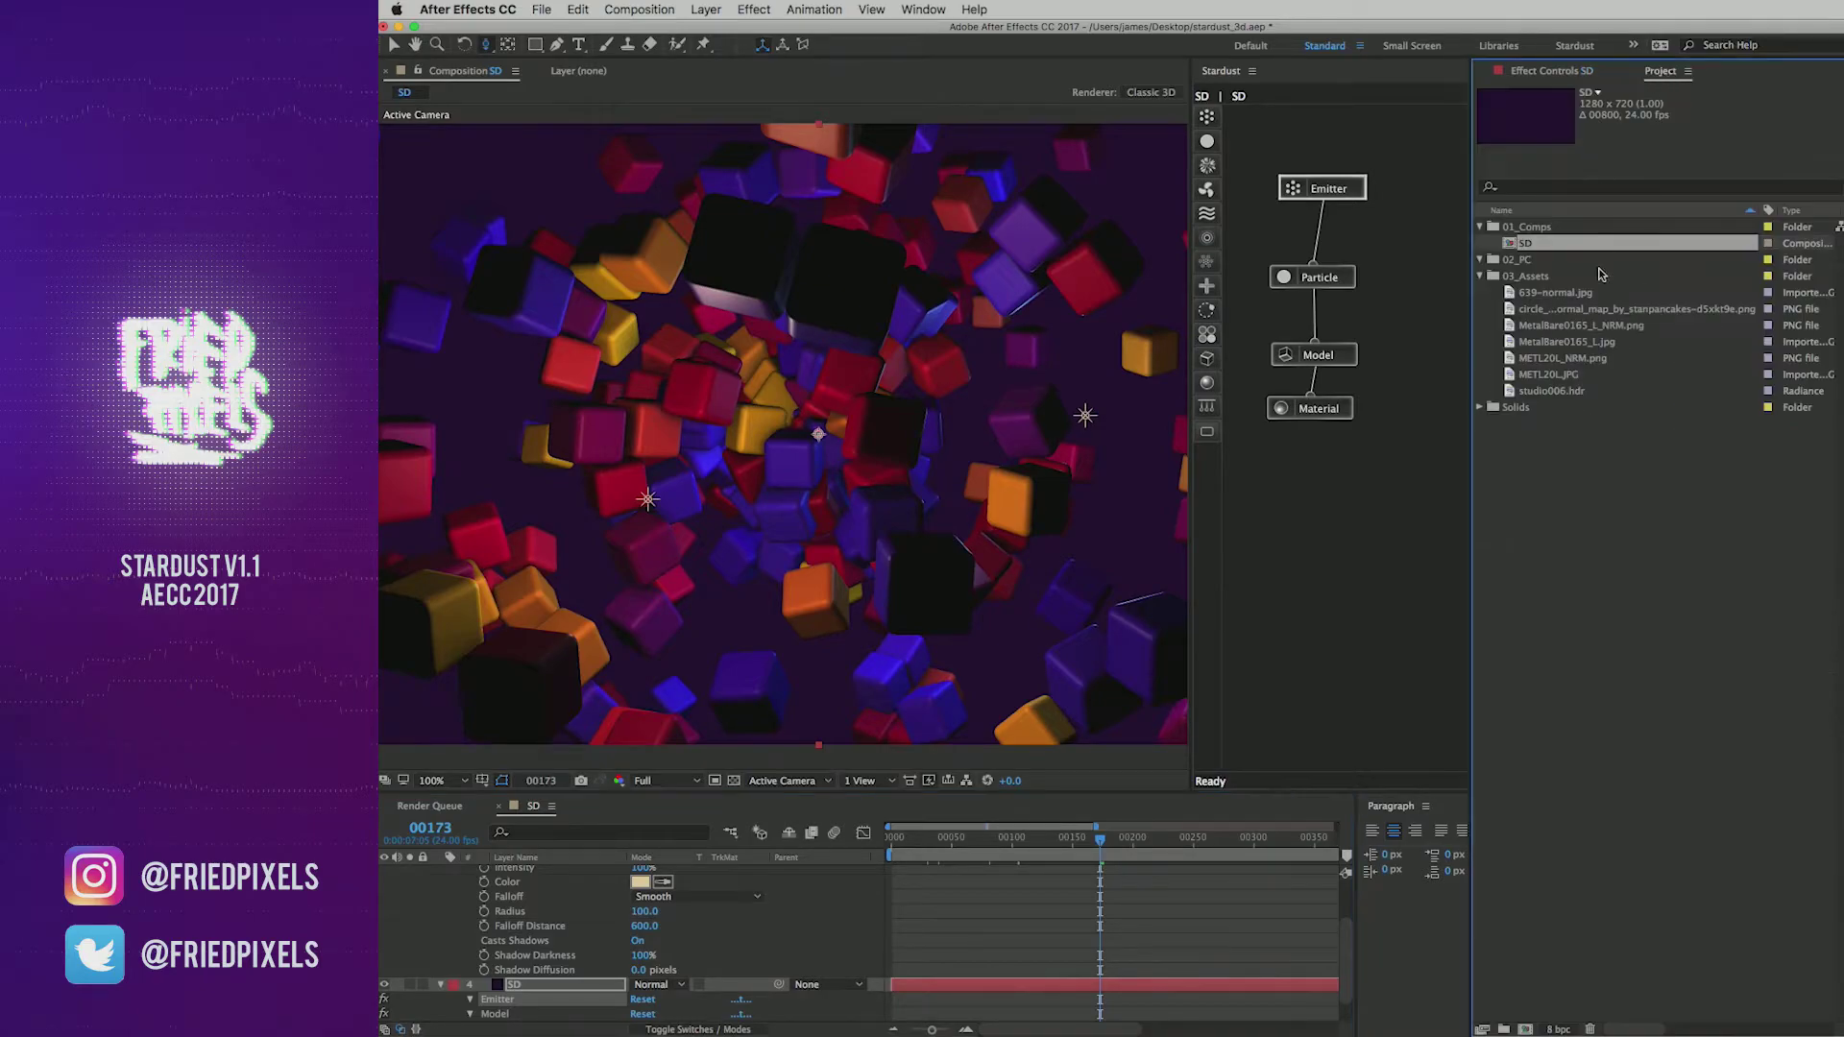
pyautogui.moveTo(1556, 394); pyautogui.dragTo(515, 975)
pyautogui.click(385, 987)
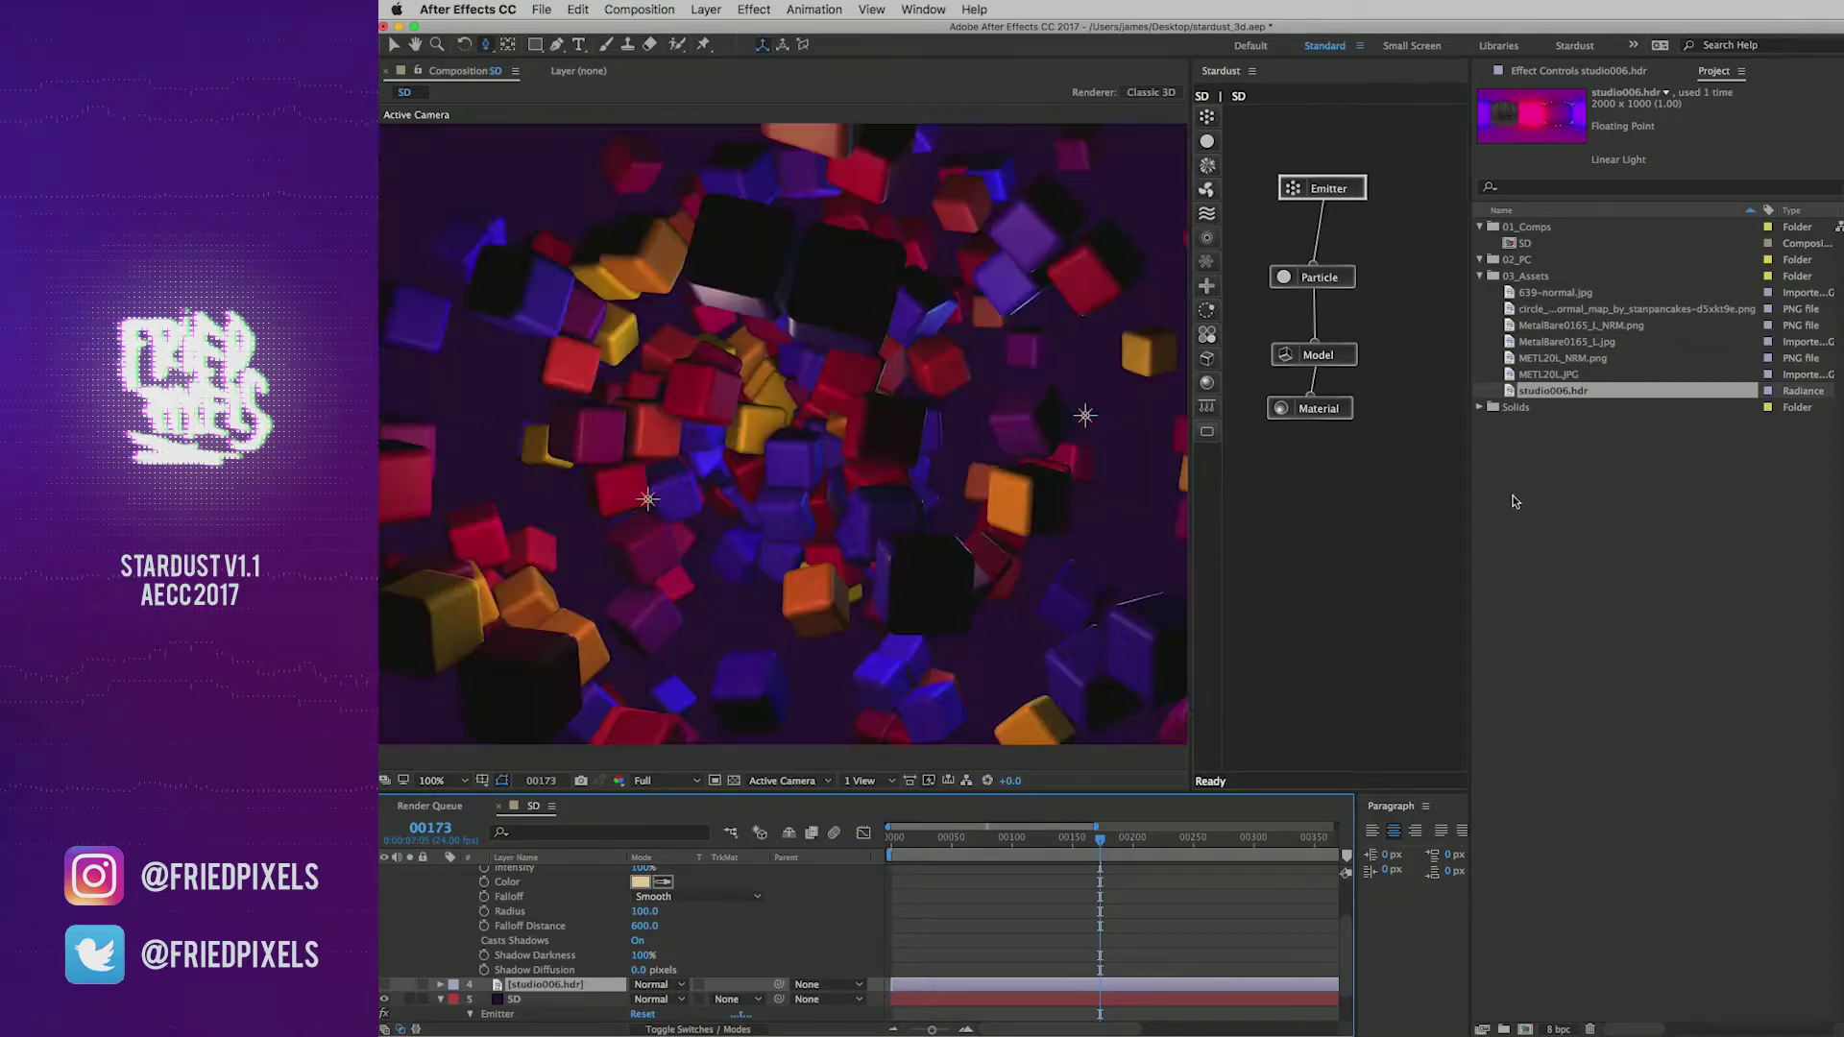
# Step: Replace studio006.hdr with a precomp and open that precomp
pyautogui.rightClick(1549, 395)
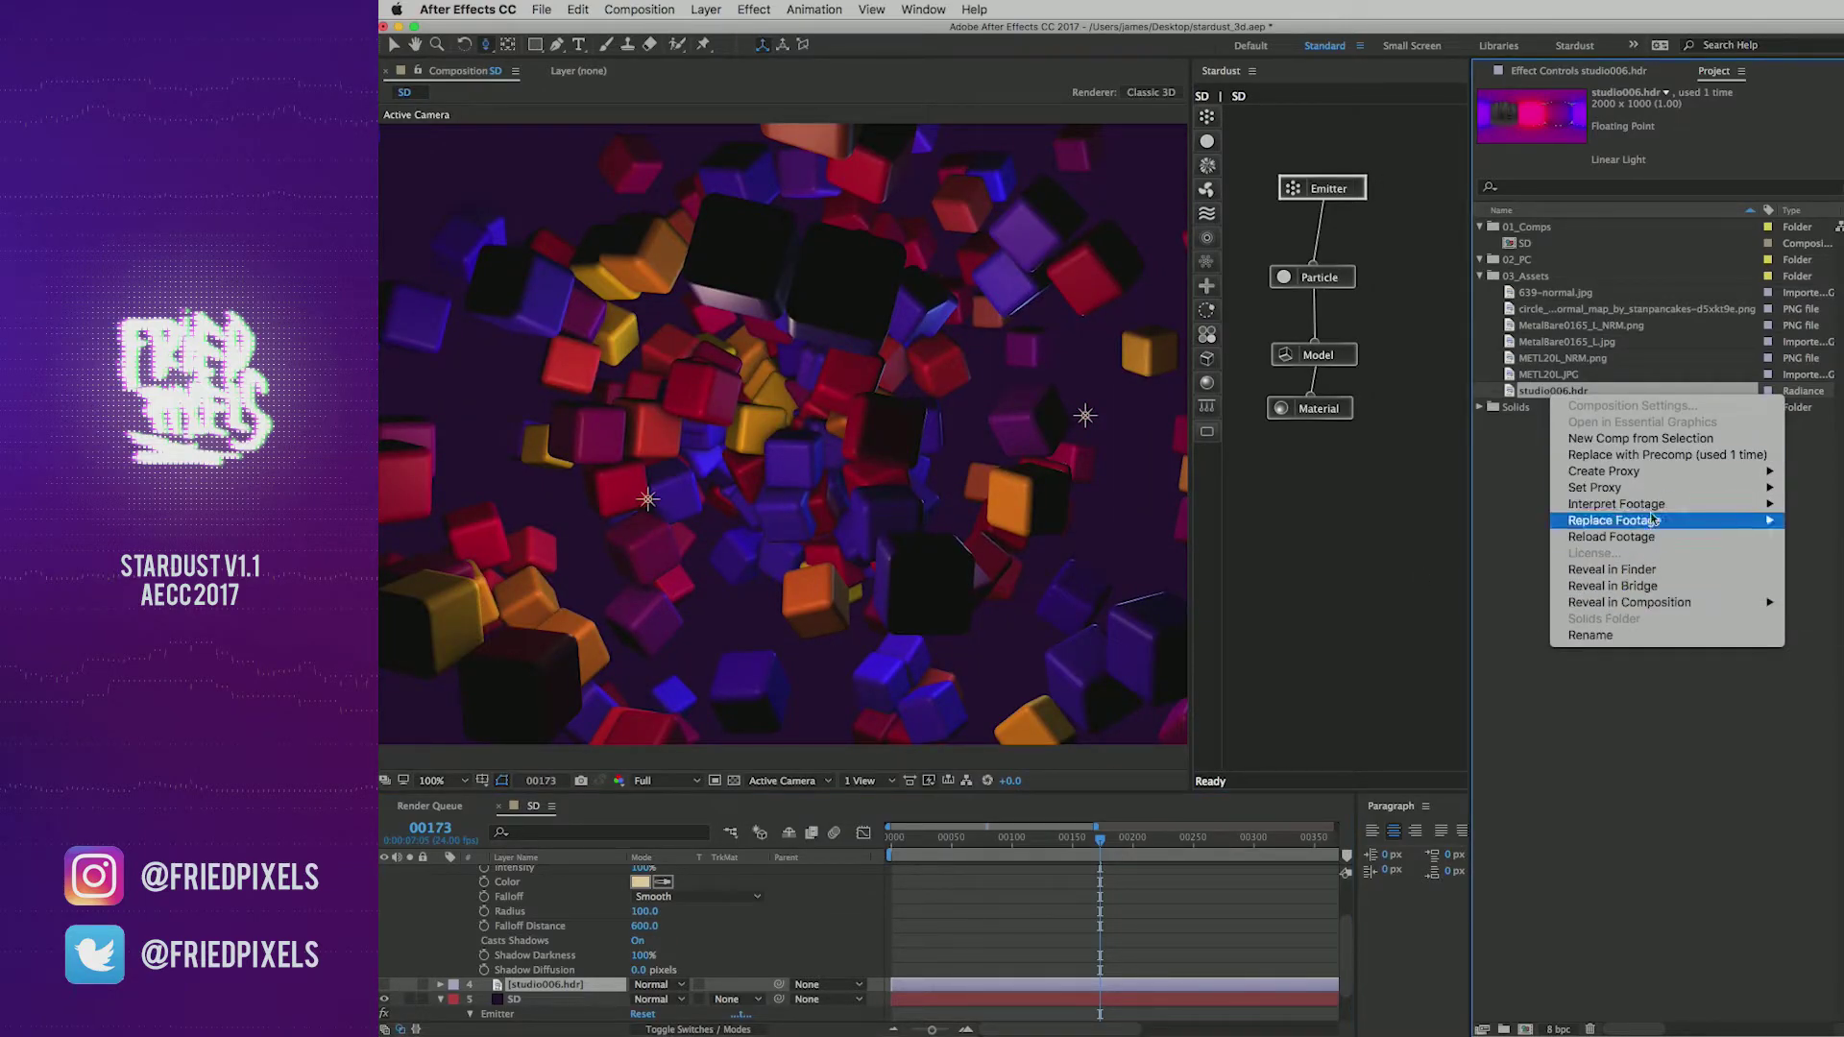
pyautogui.click(1662, 457)
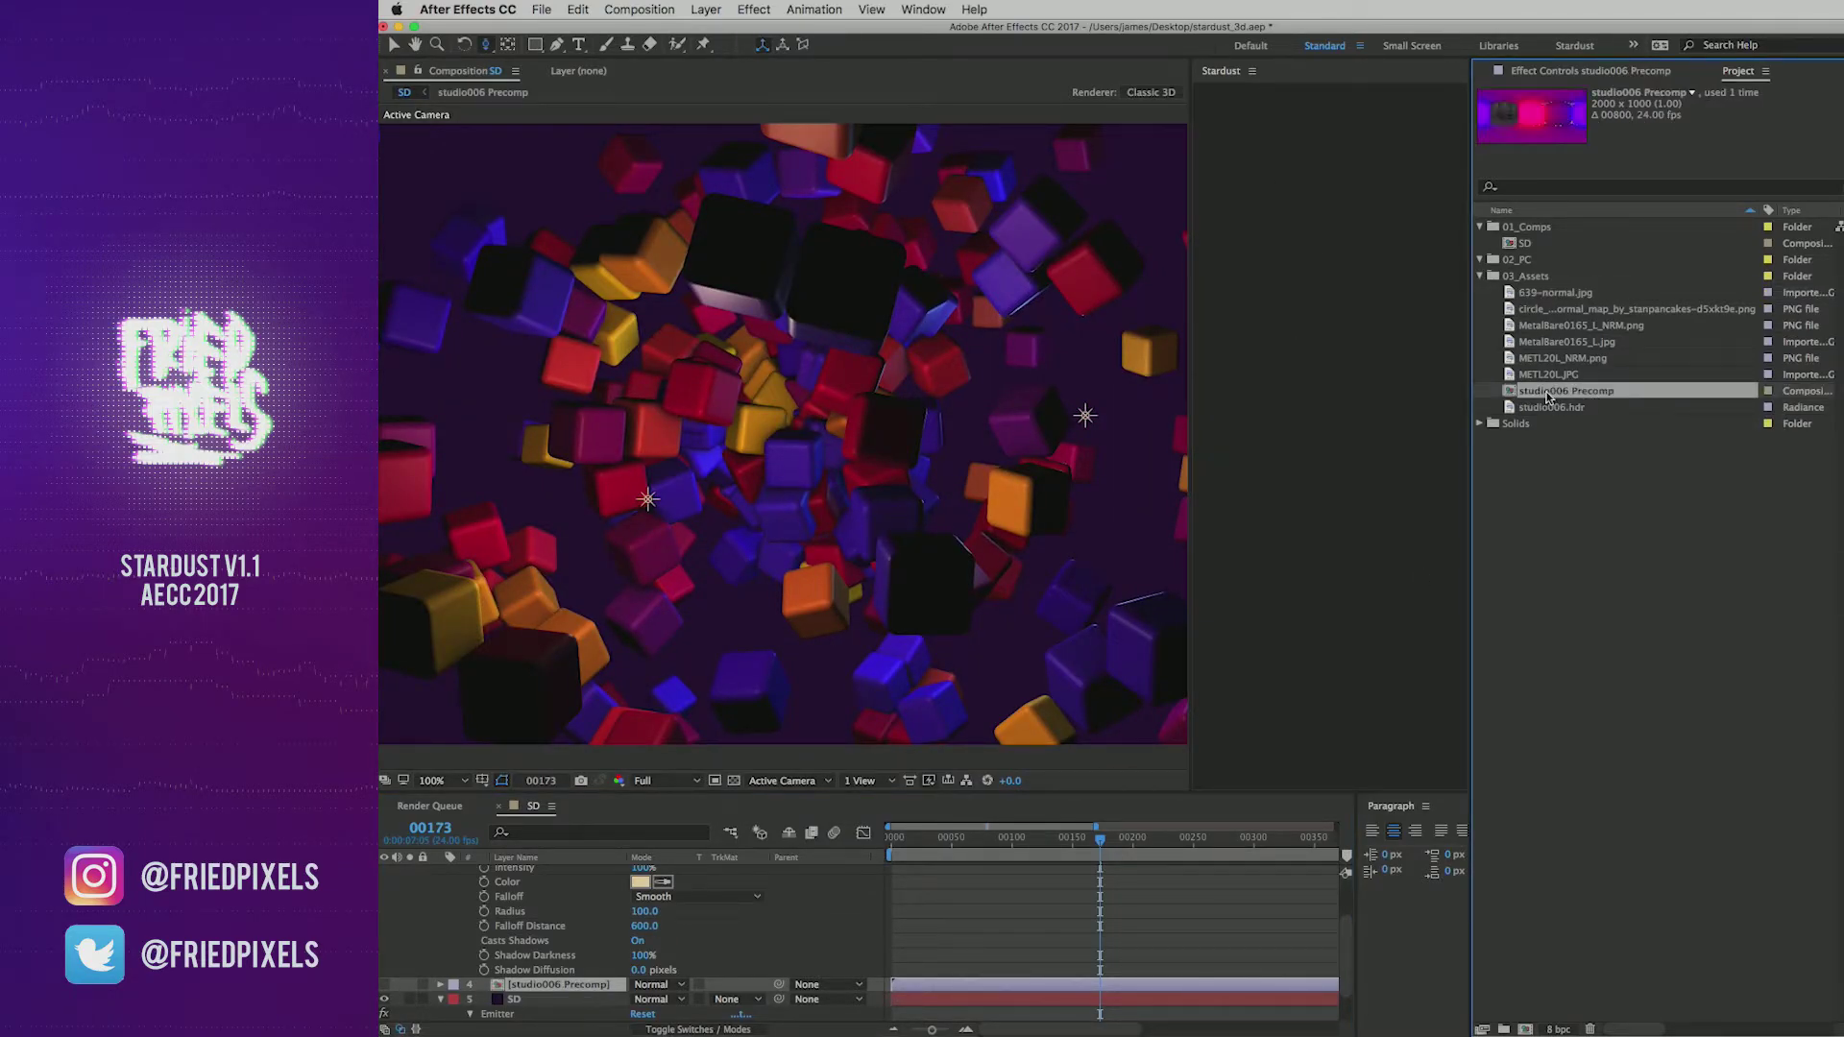
pyautogui.doubleClick(1547, 392)
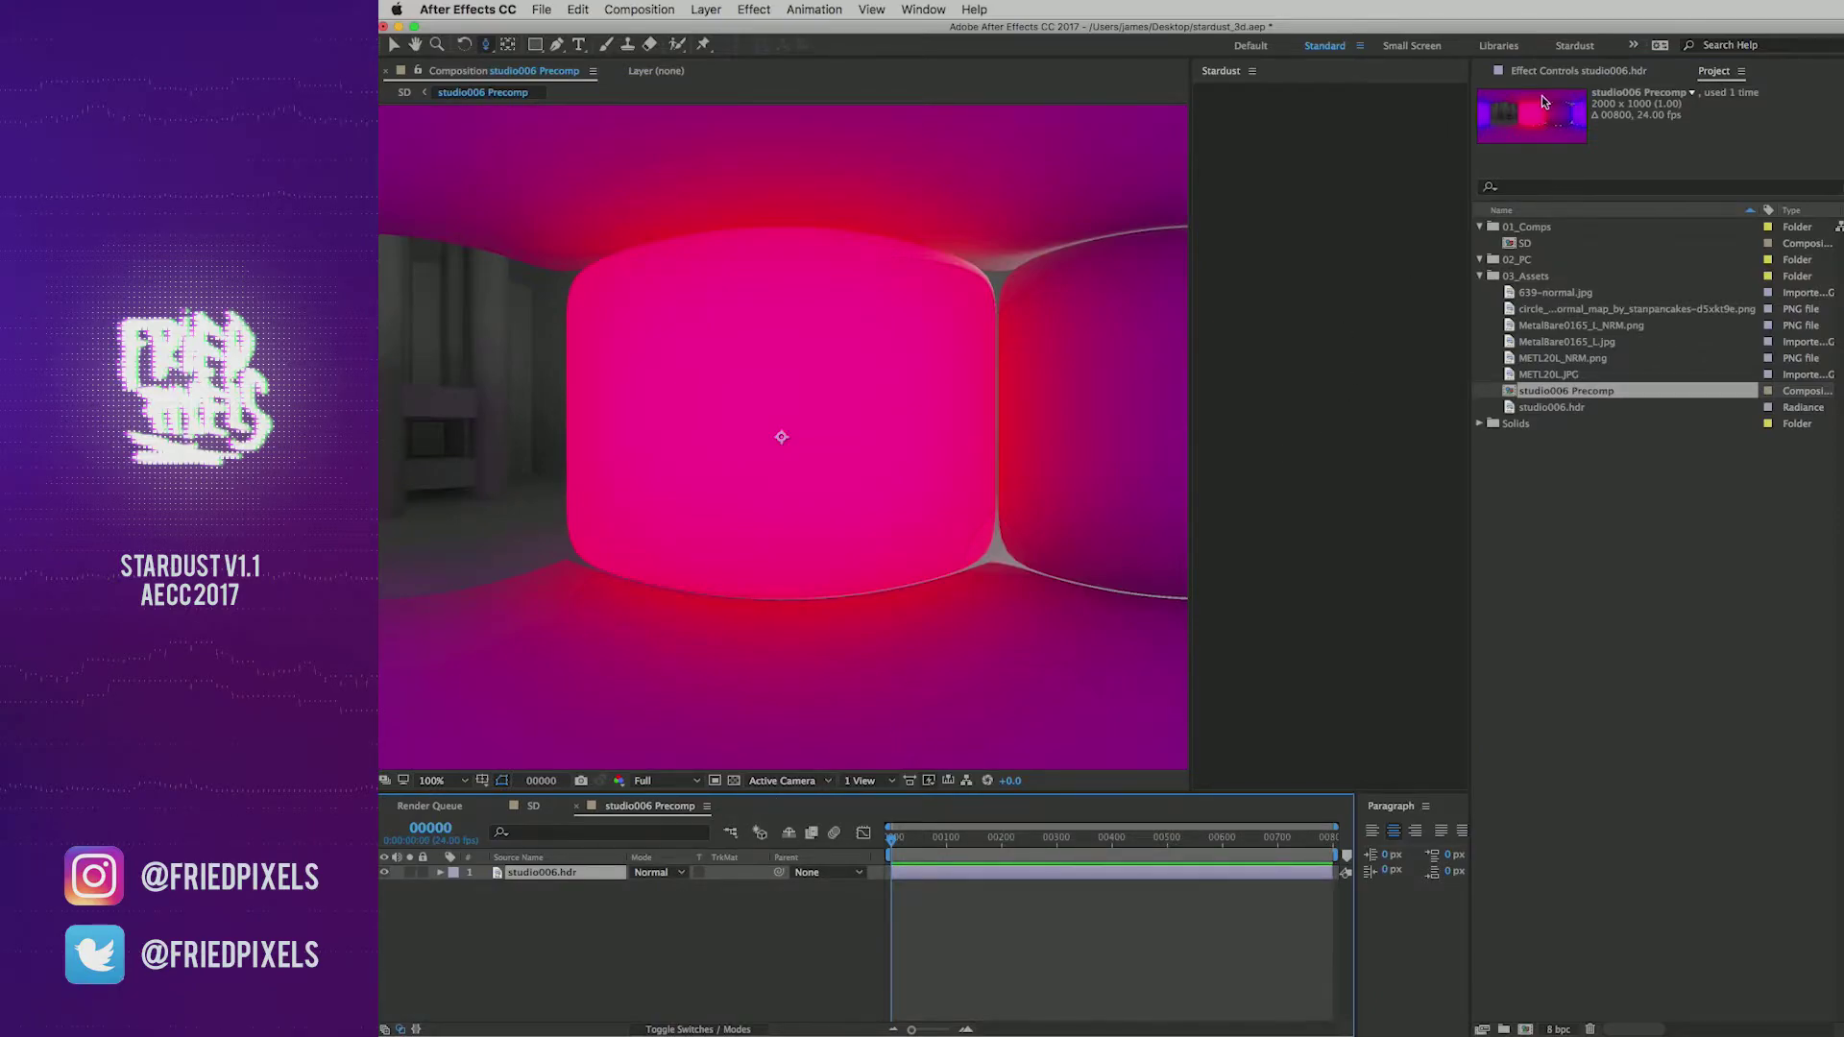
# Step: Apply Gaussian Blur to the studio006.hdr layer with Repeat Edge Pixels on and Blurriness 45, and return to the SD composition
pyautogui.click(1542, 73)
pyautogui.rightClick(1569, 231)
pyautogui.moveTo(1728, 380)
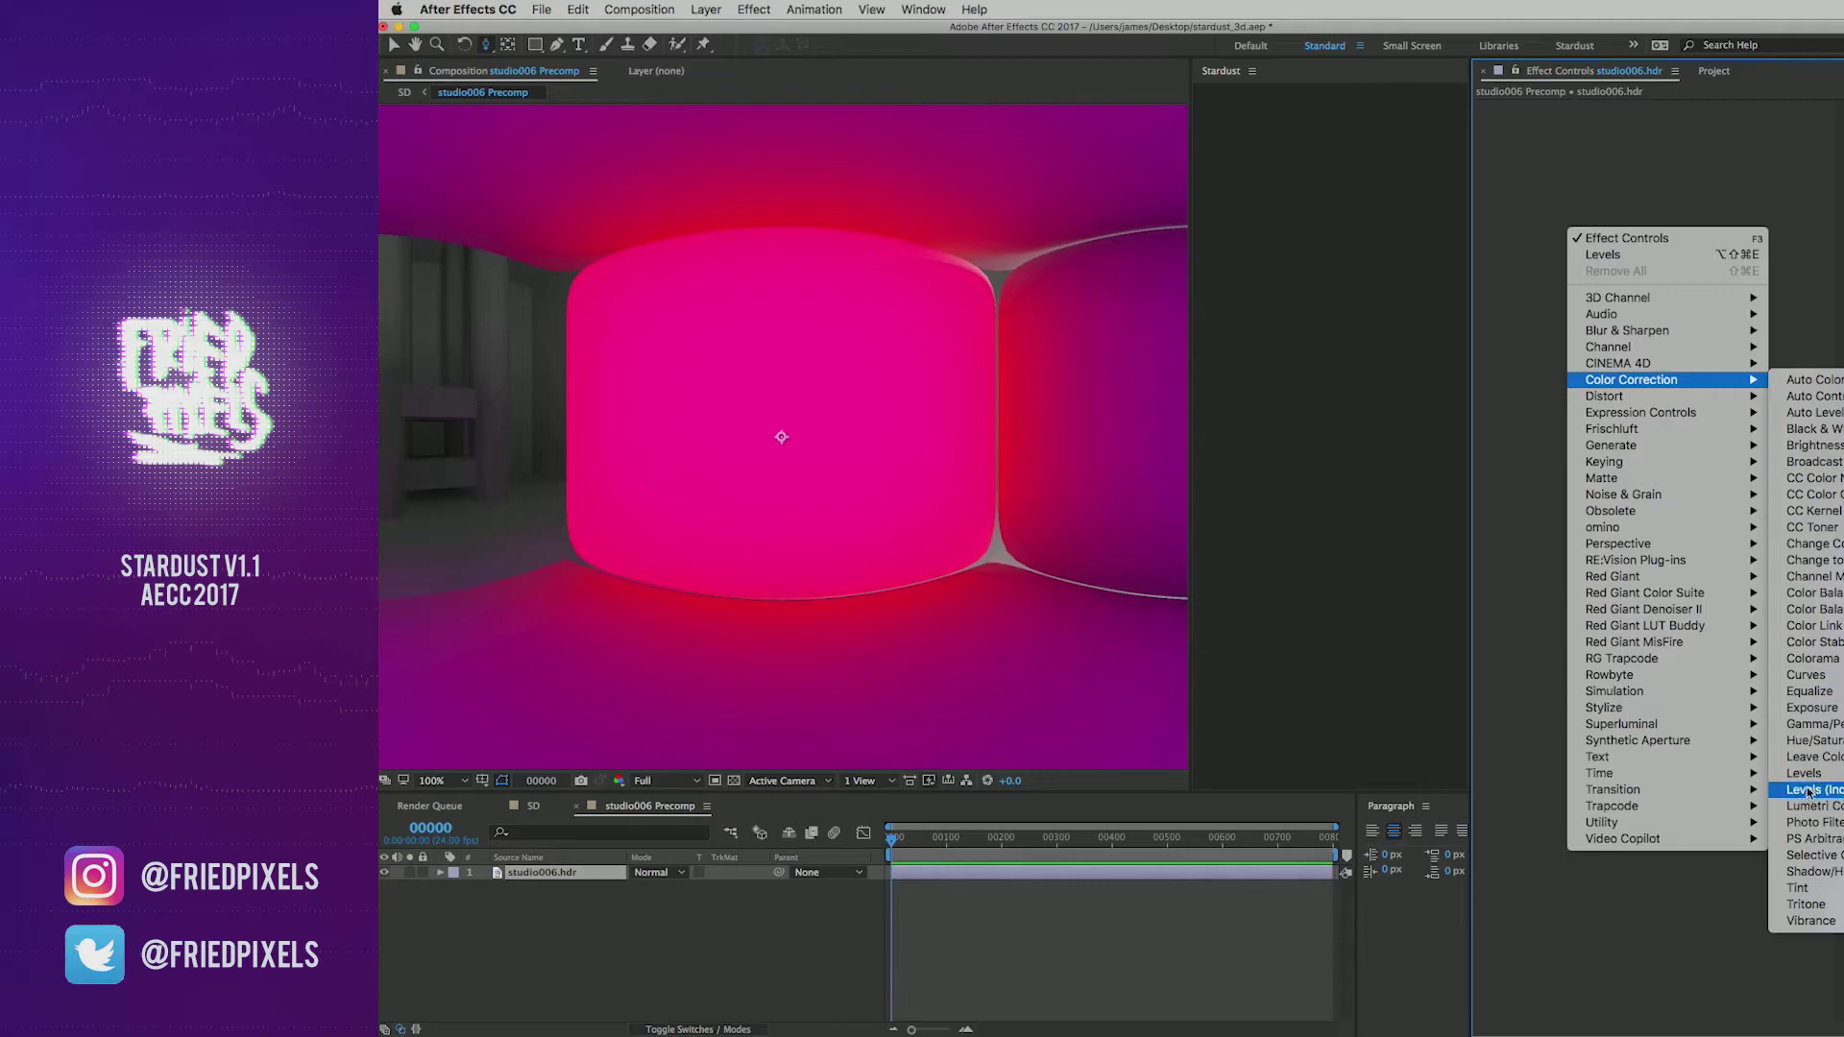
pyautogui.moveTo(1671, 330)
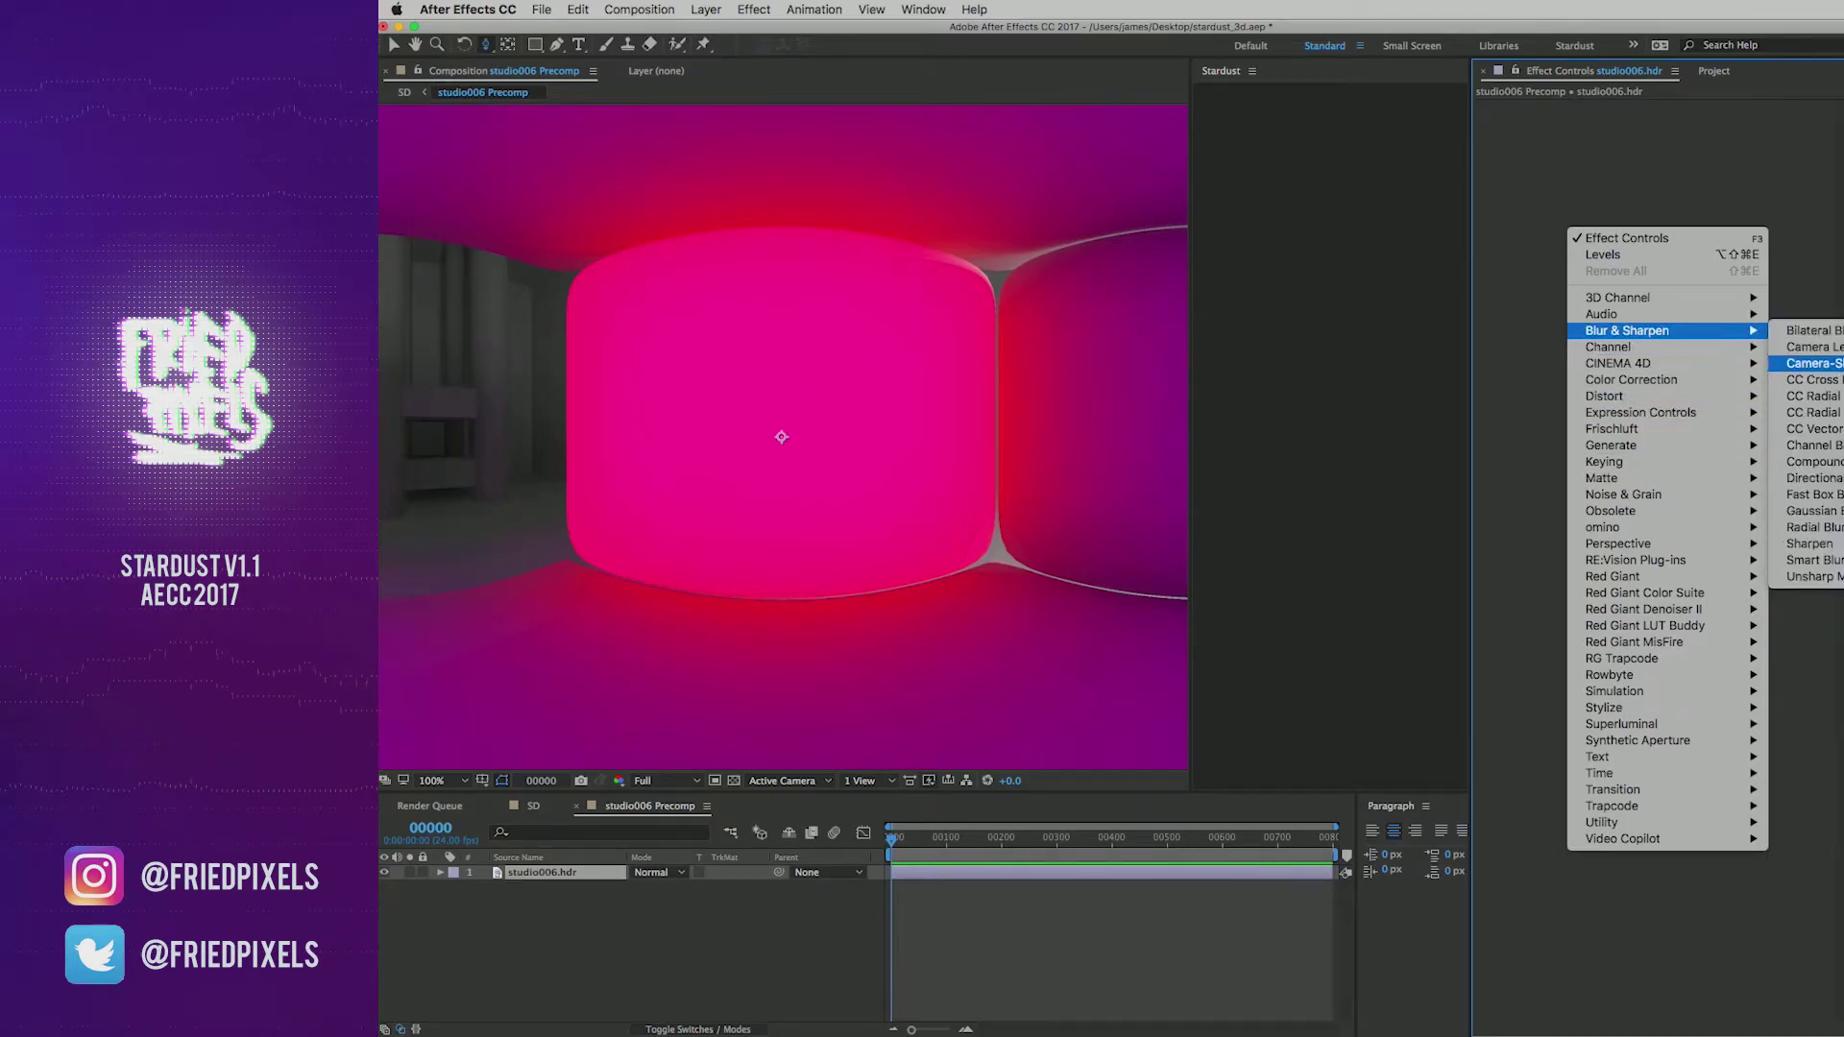
pyautogui.click(1820, 511)
pyautogui.click(1680, 166)
pyautogui.click(1682, 135)
pyautogui.write('45')
pyautogui.press('Return')
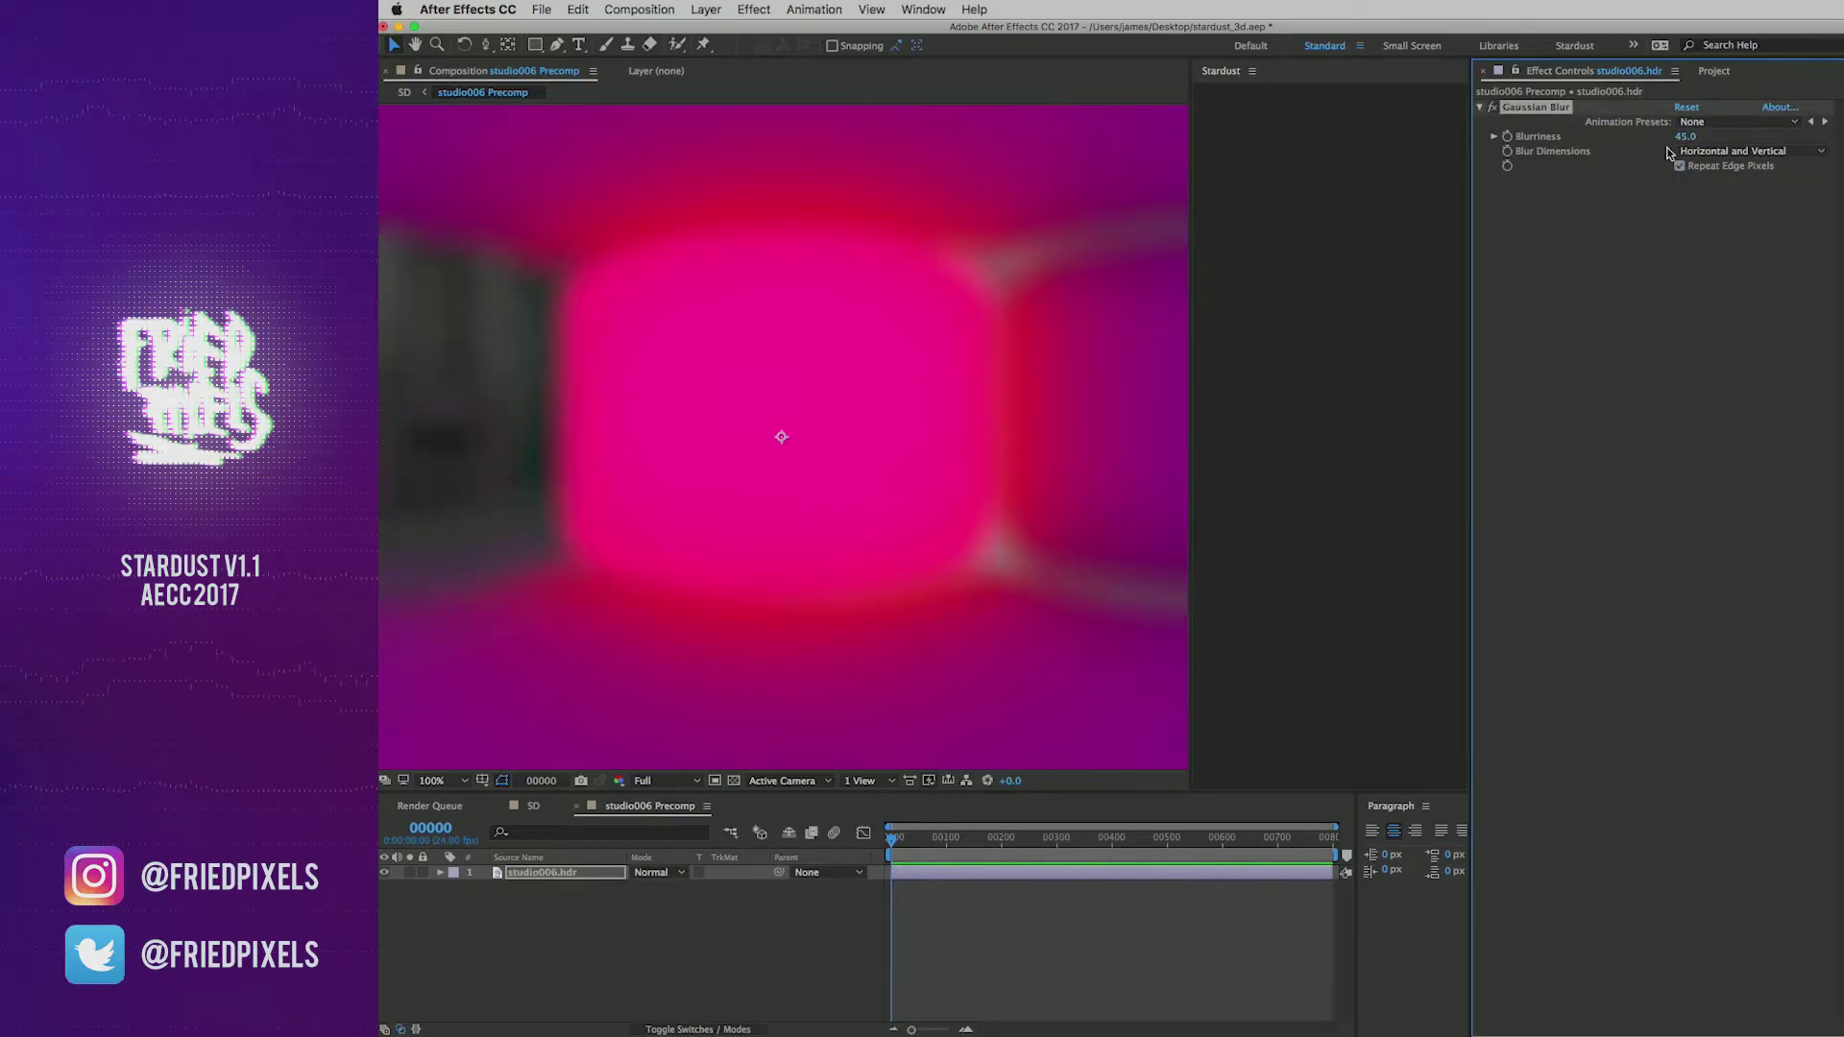
pyautogui.click(534, 807)
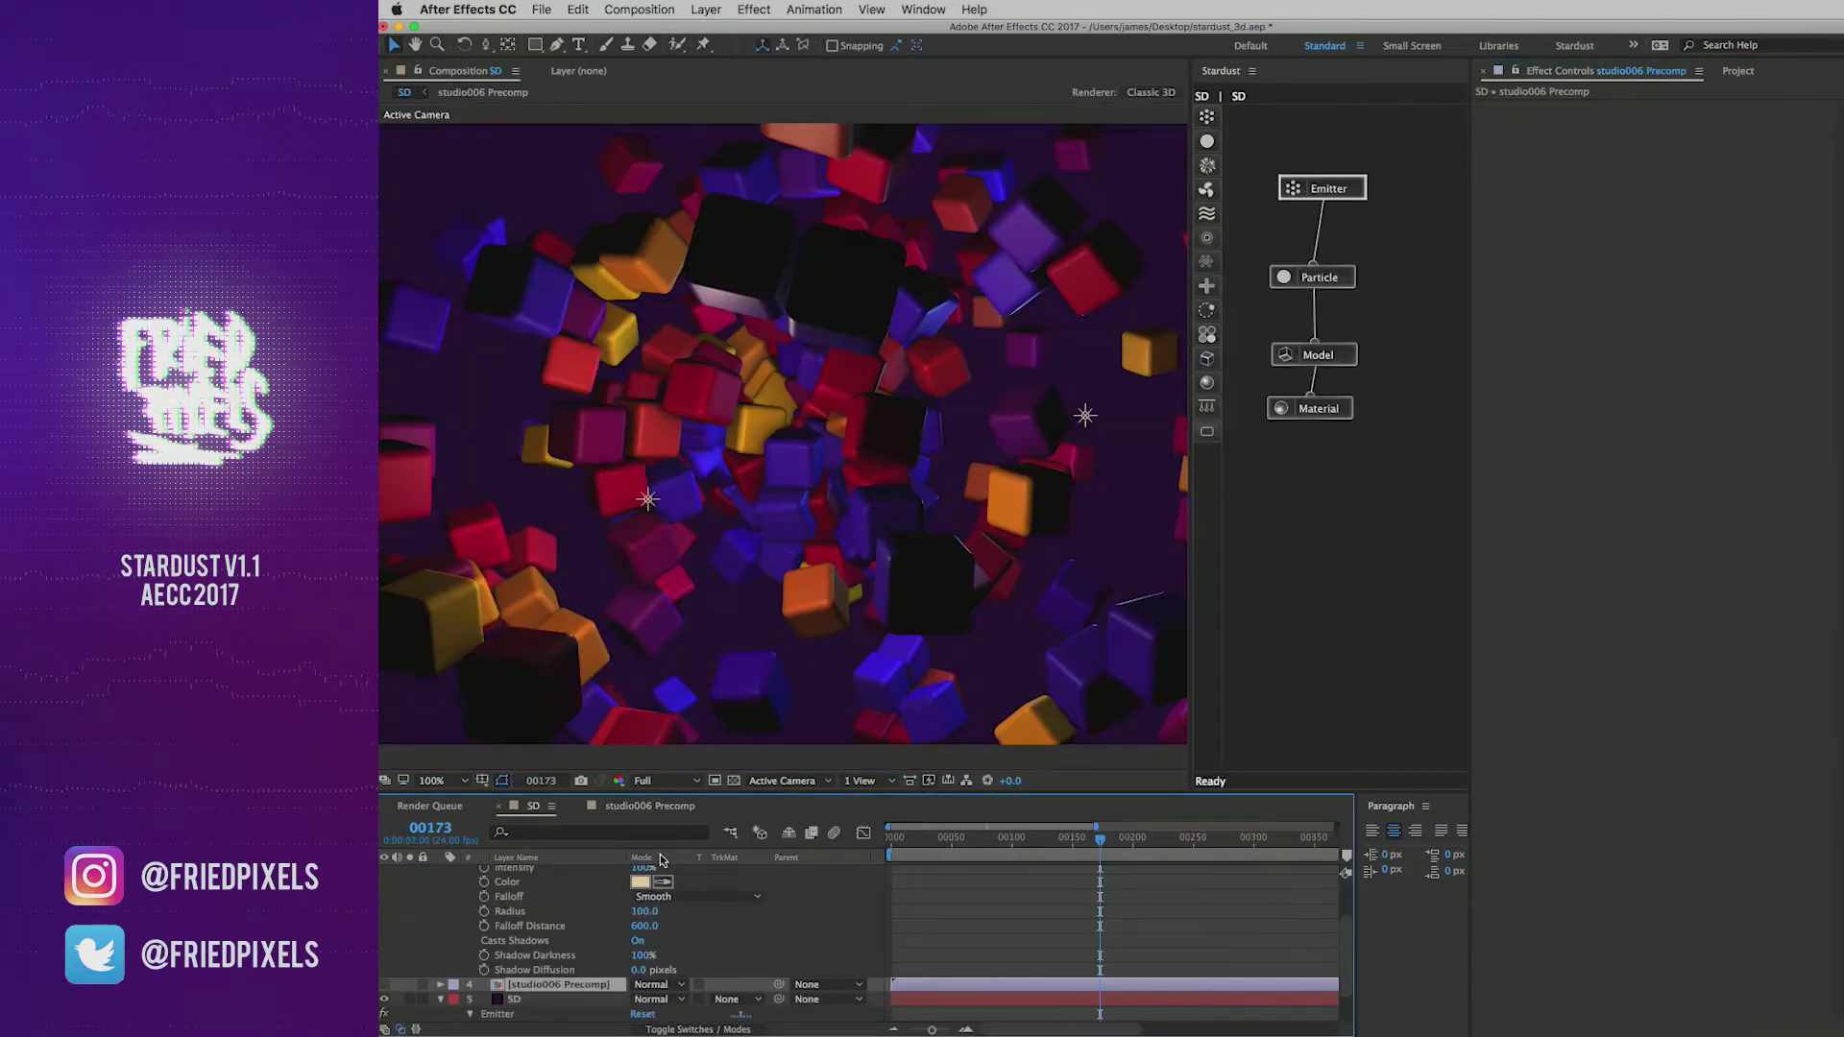
# Step: Set studio006 Precomp as the Environment Layer in the Stardust render settings of the SD layer
pyautogui.click(577, 807)
pyautogui.click(514, 1000)
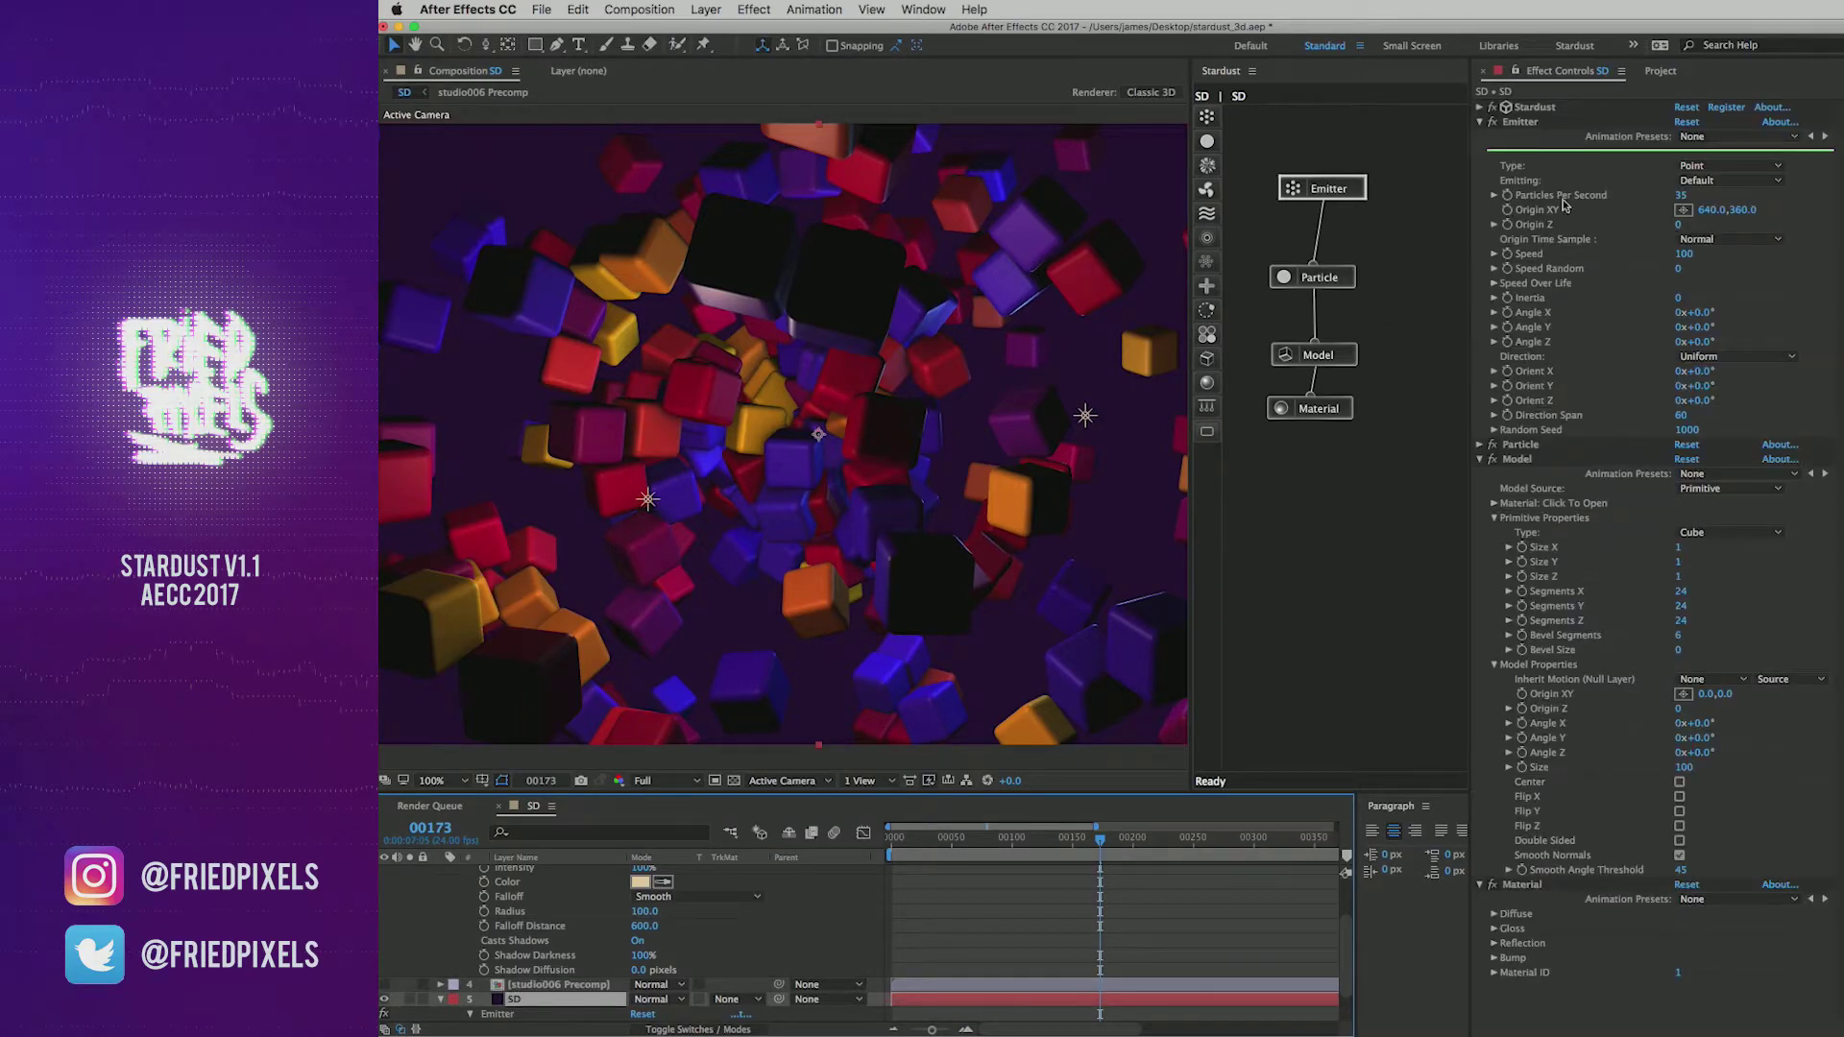
pyautogui.click(1479, 108)
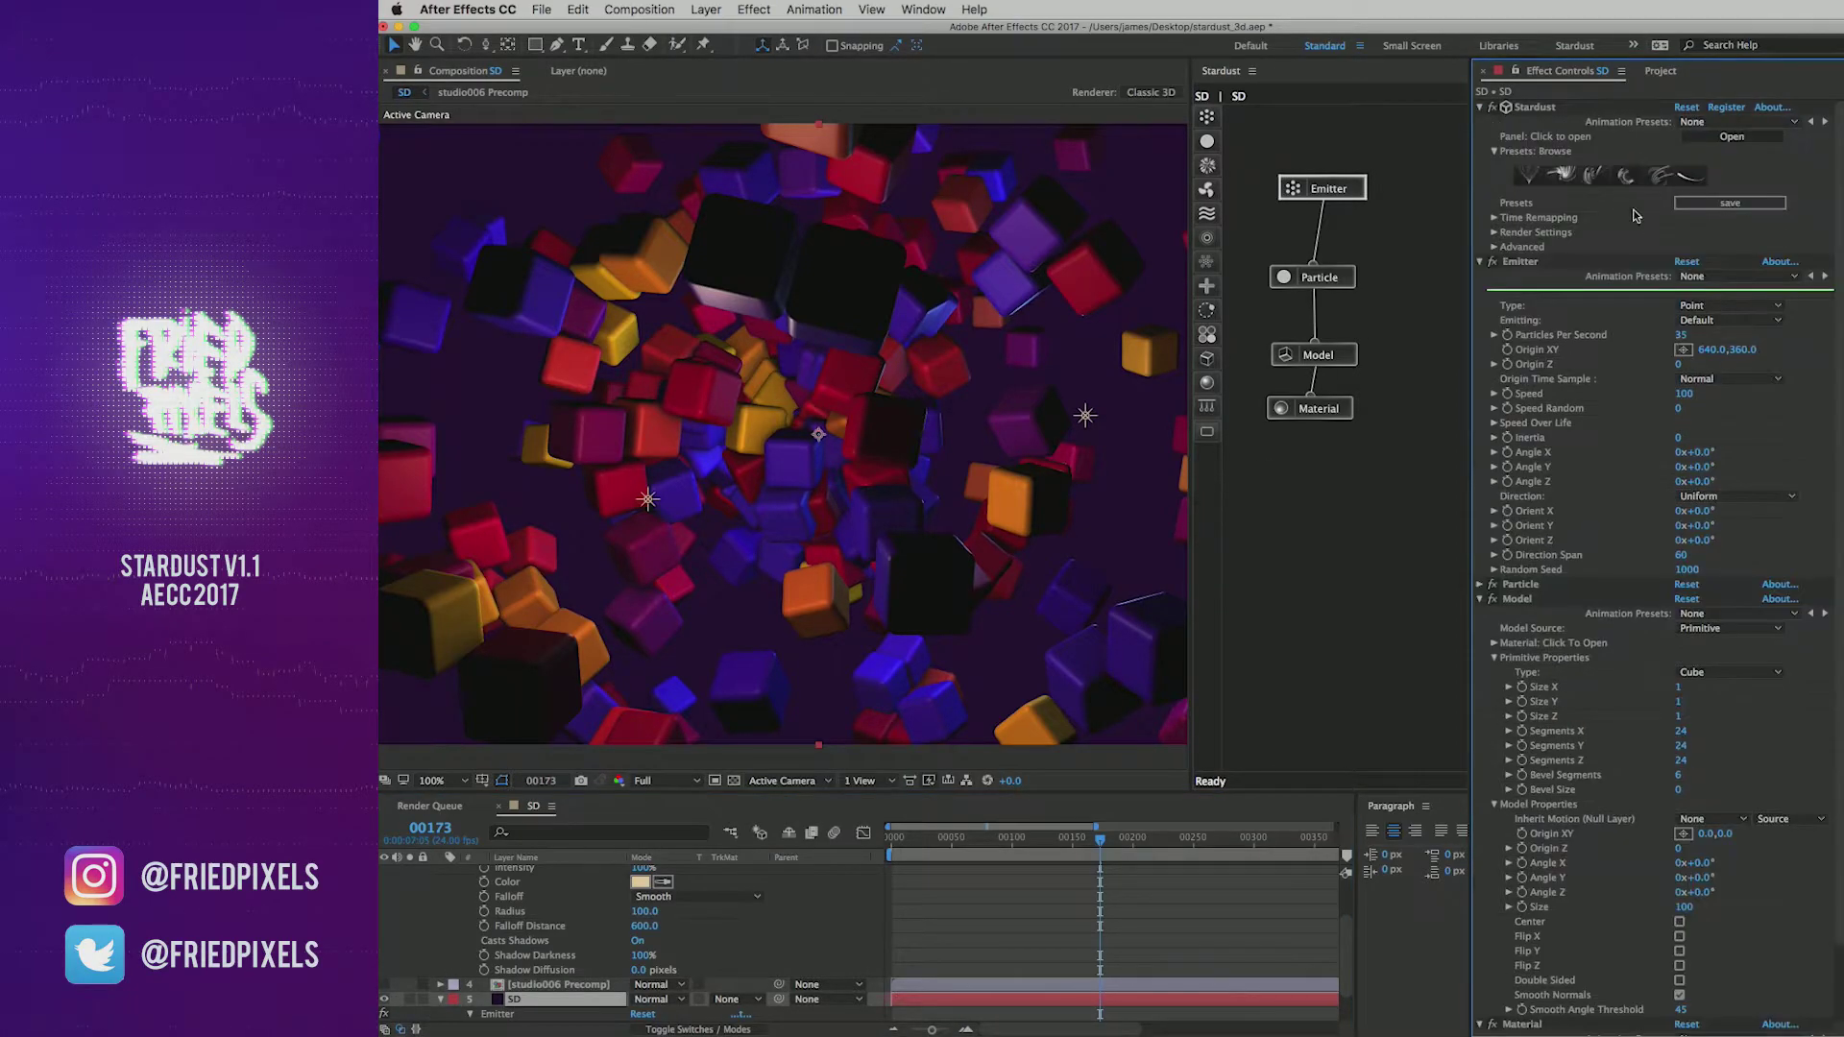
pyautogui.click(1495, 233)
pyautogui.click(1676, 318)
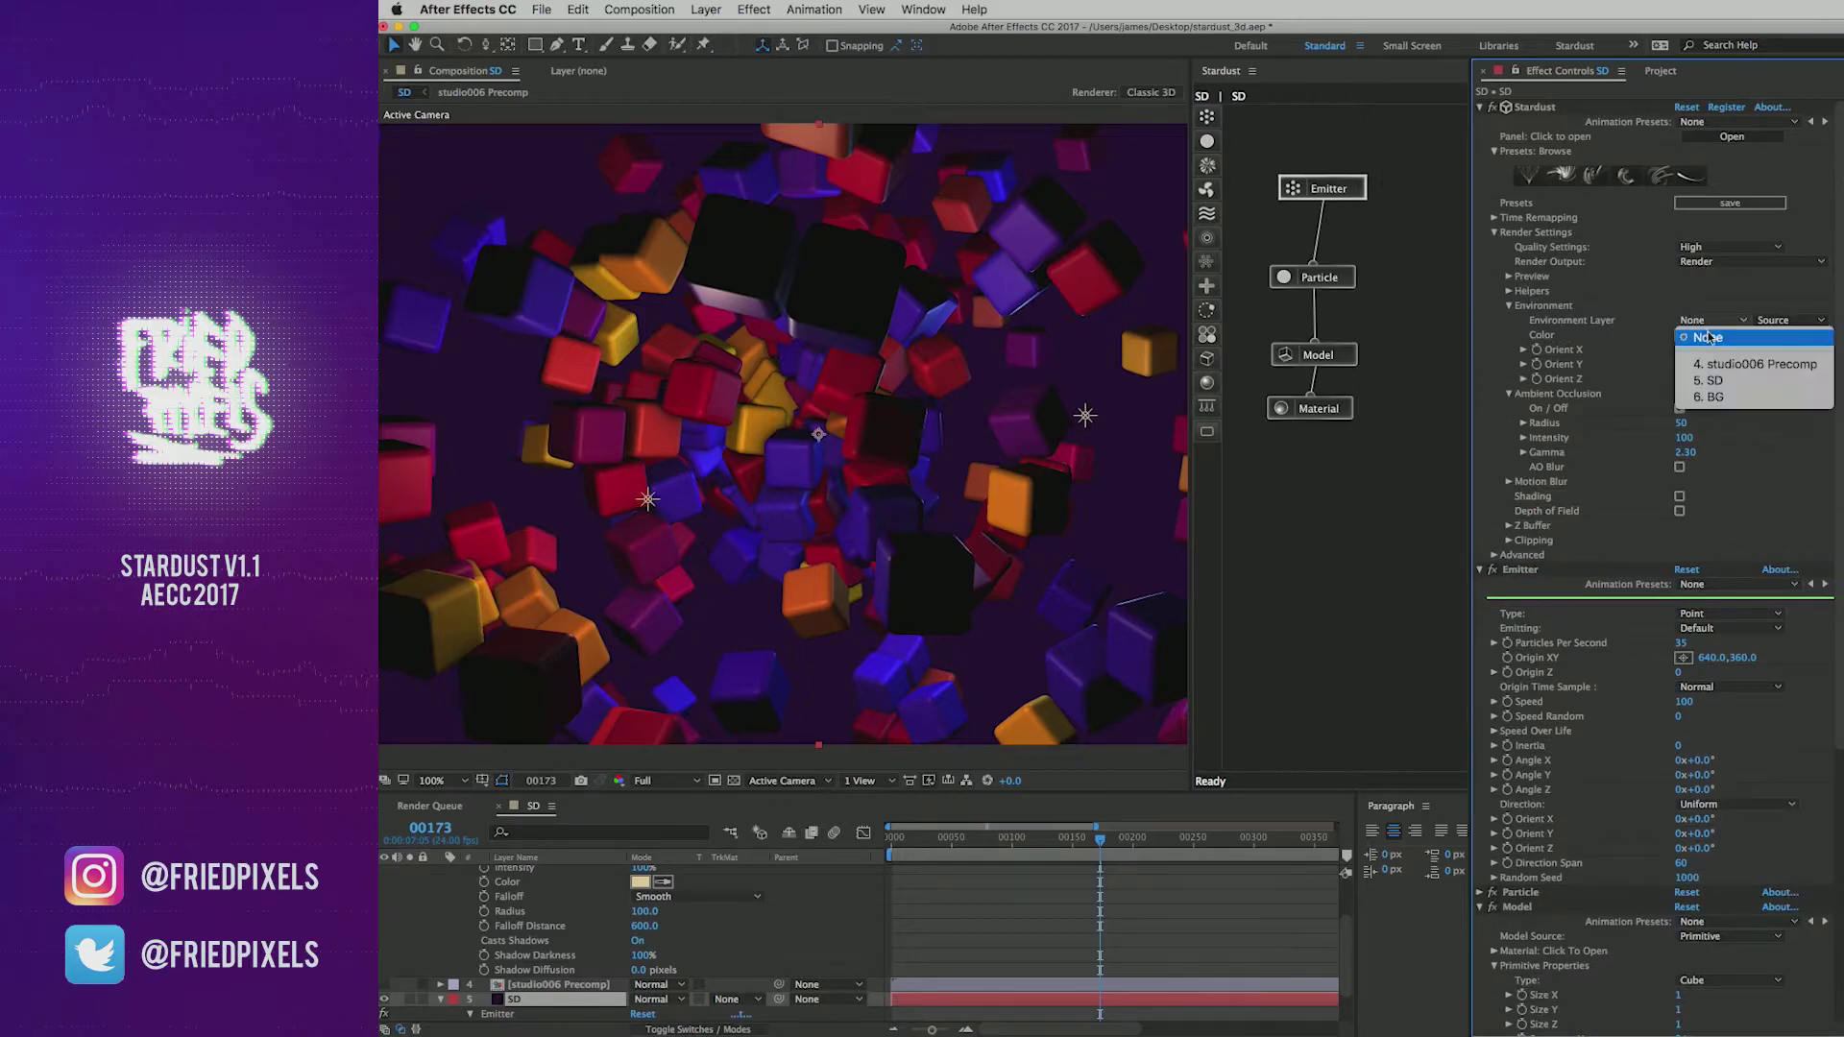
pyautogui.click(1724, 365)
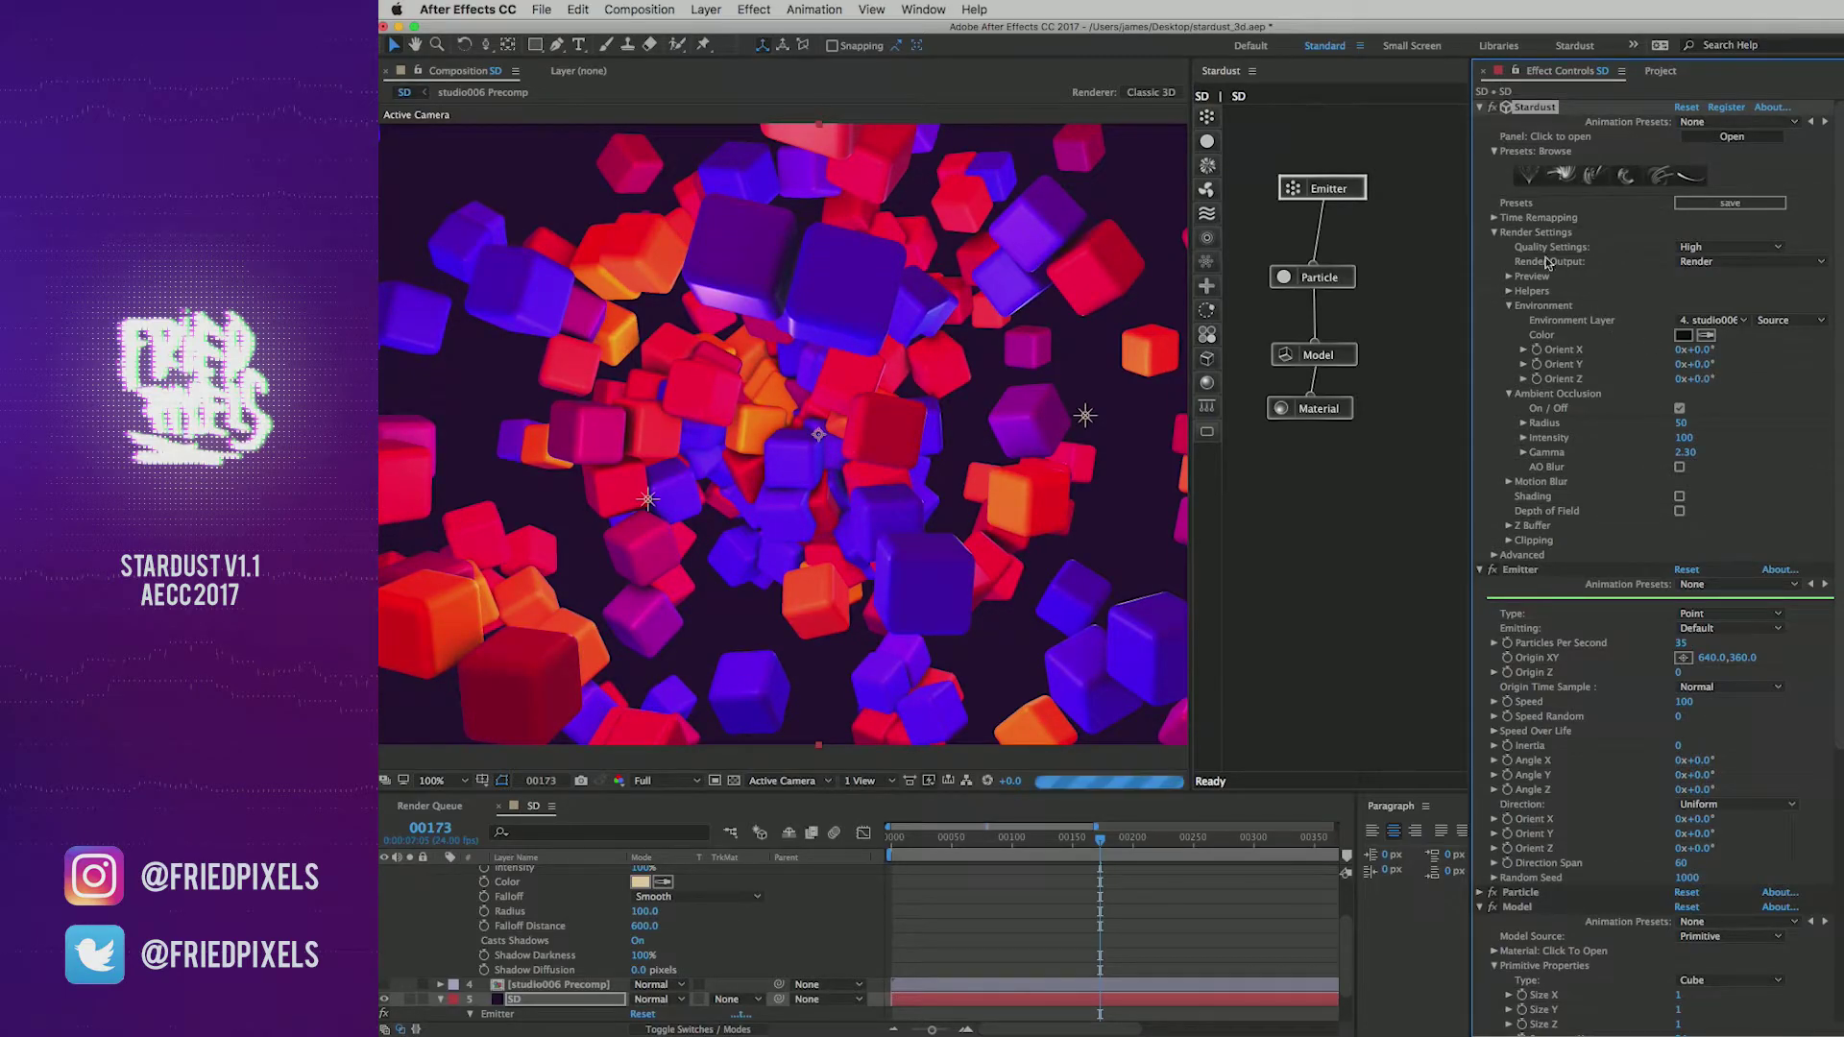
pyautogui.click(1495, 233)
pyautogui.click(1479, 106)
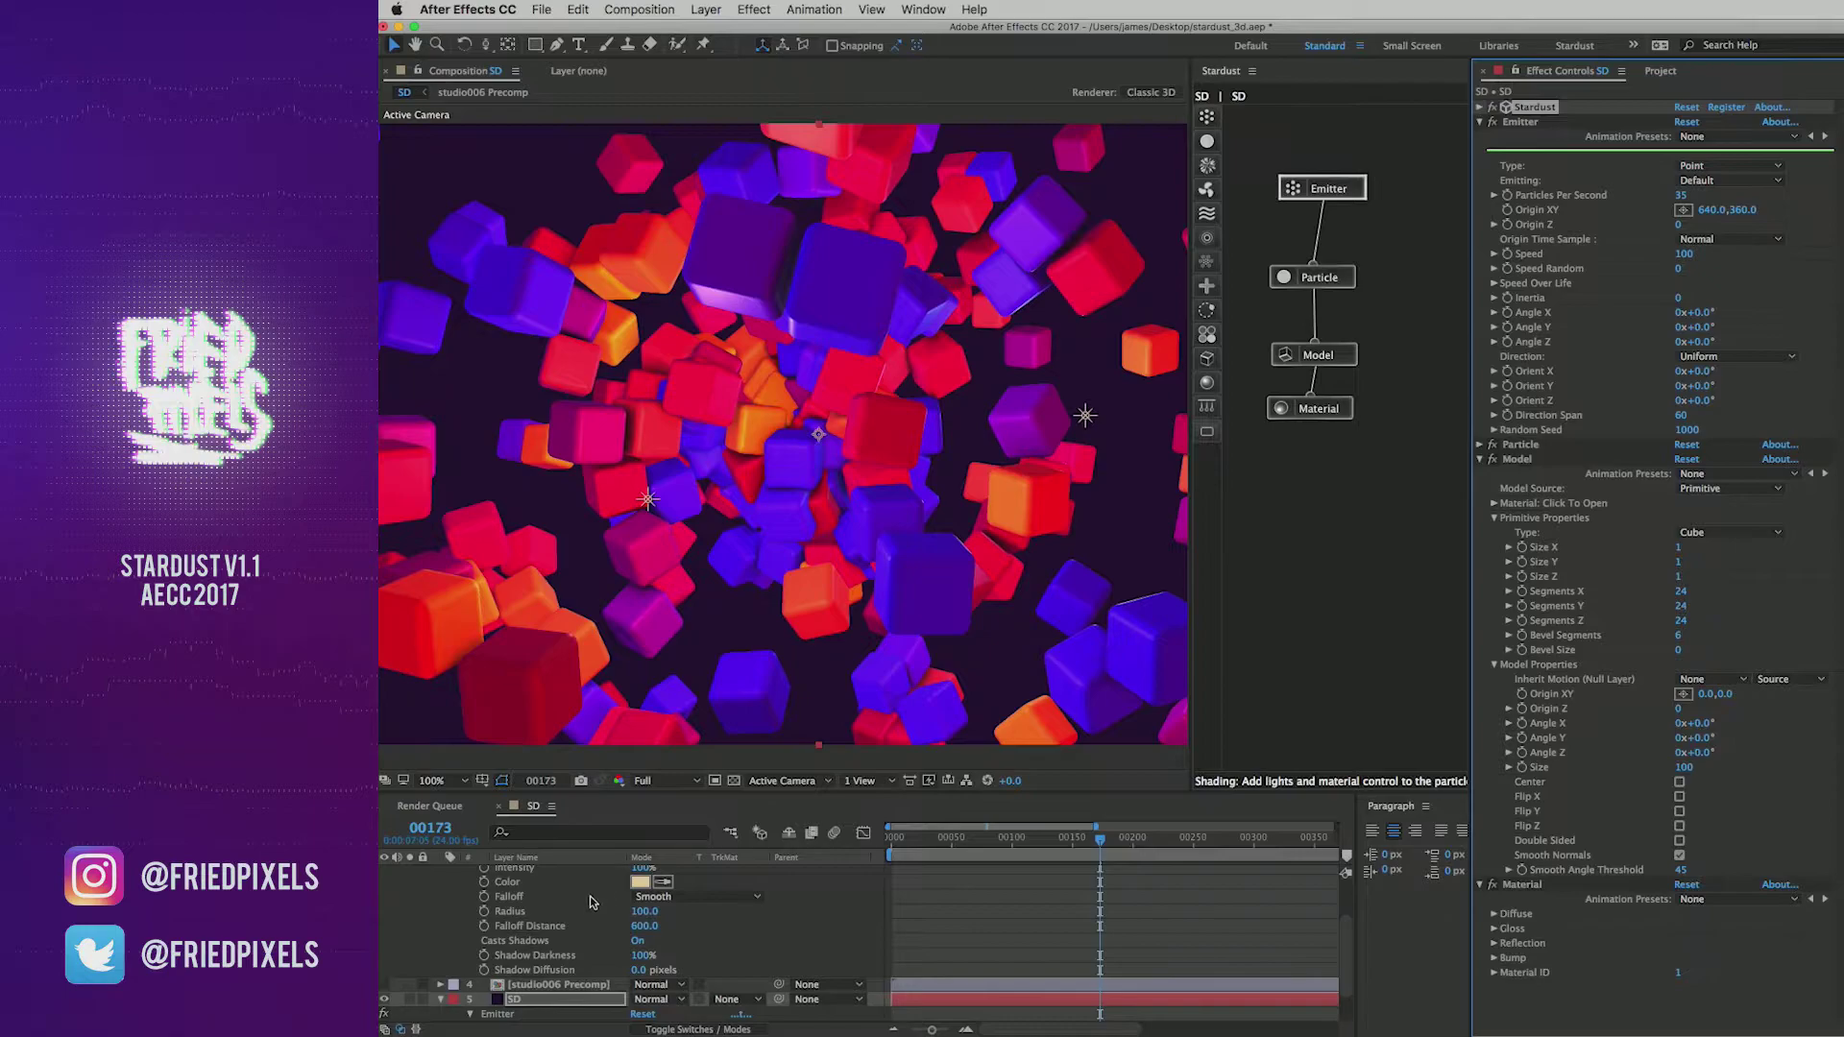
# Step: Darken studio006.hdr inside its precomp with an Exposure effect at -0.97, and return to the SD composition with its layer properties collapsed
pyautogui.doubleClick(555, 984)
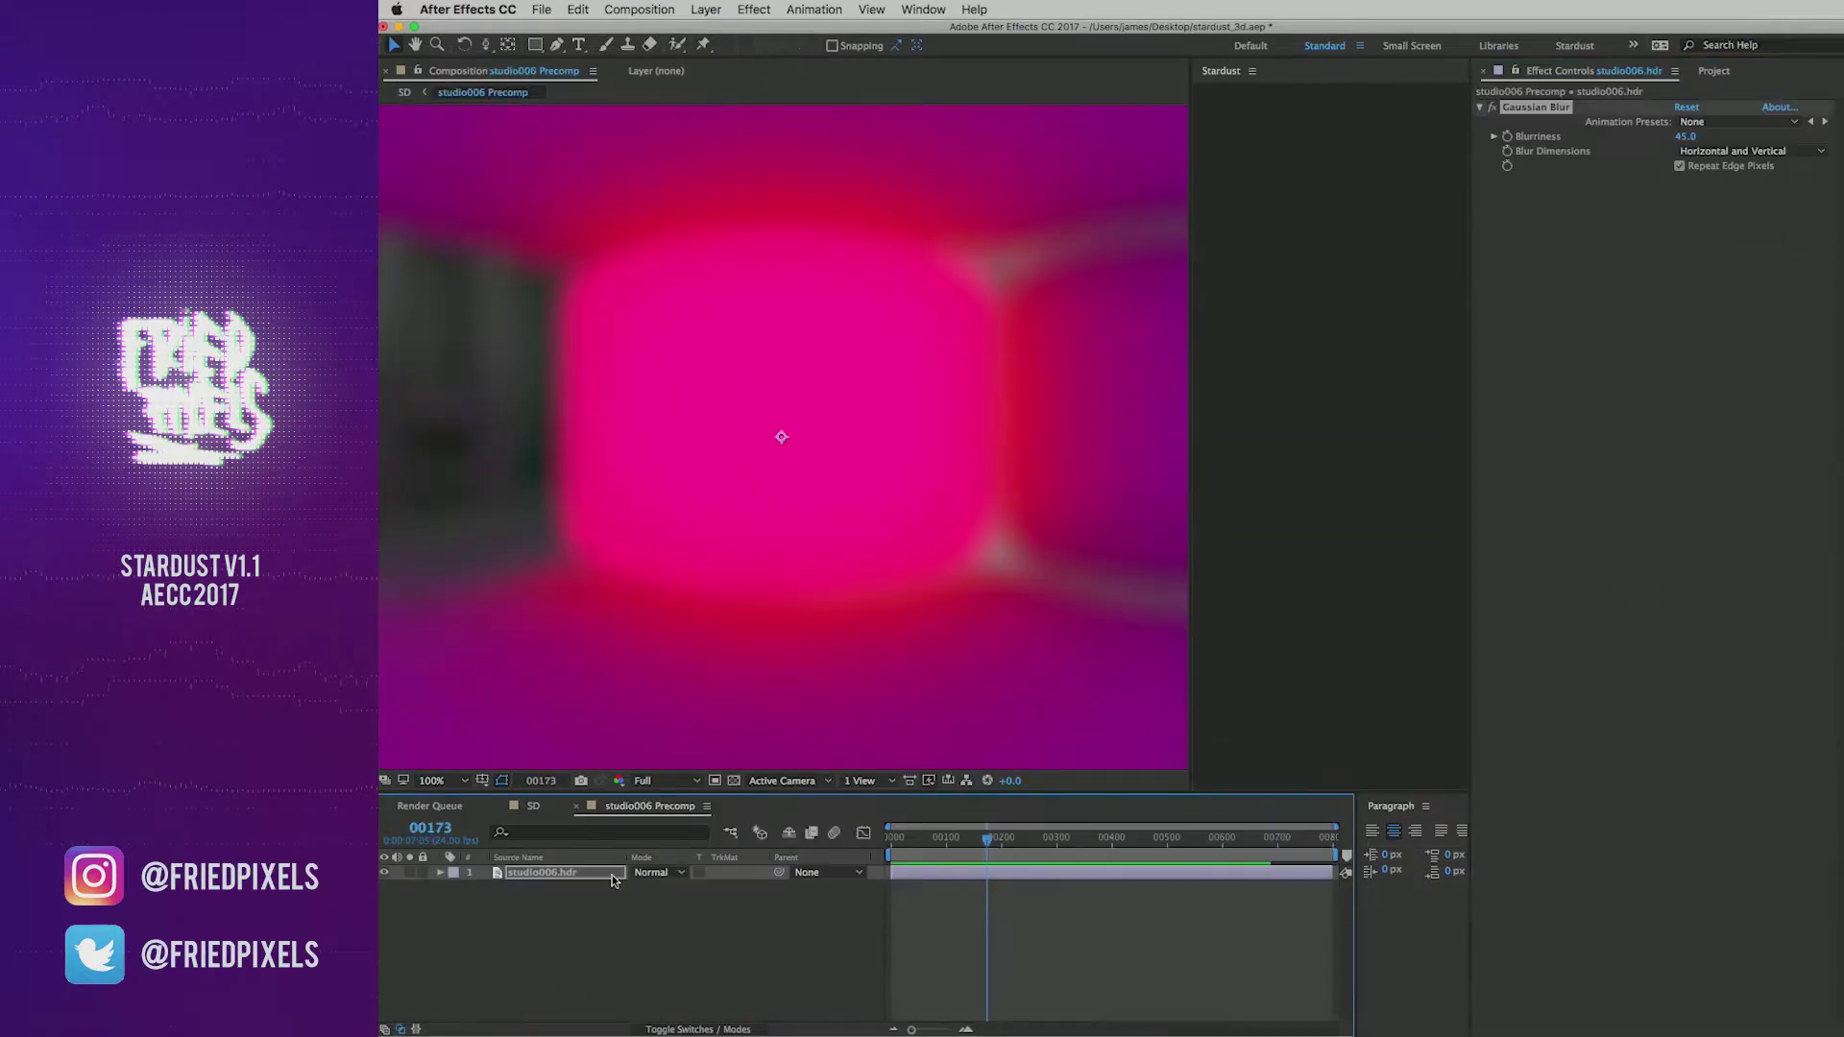
pyautogui.scroll(-4, 935, 455)
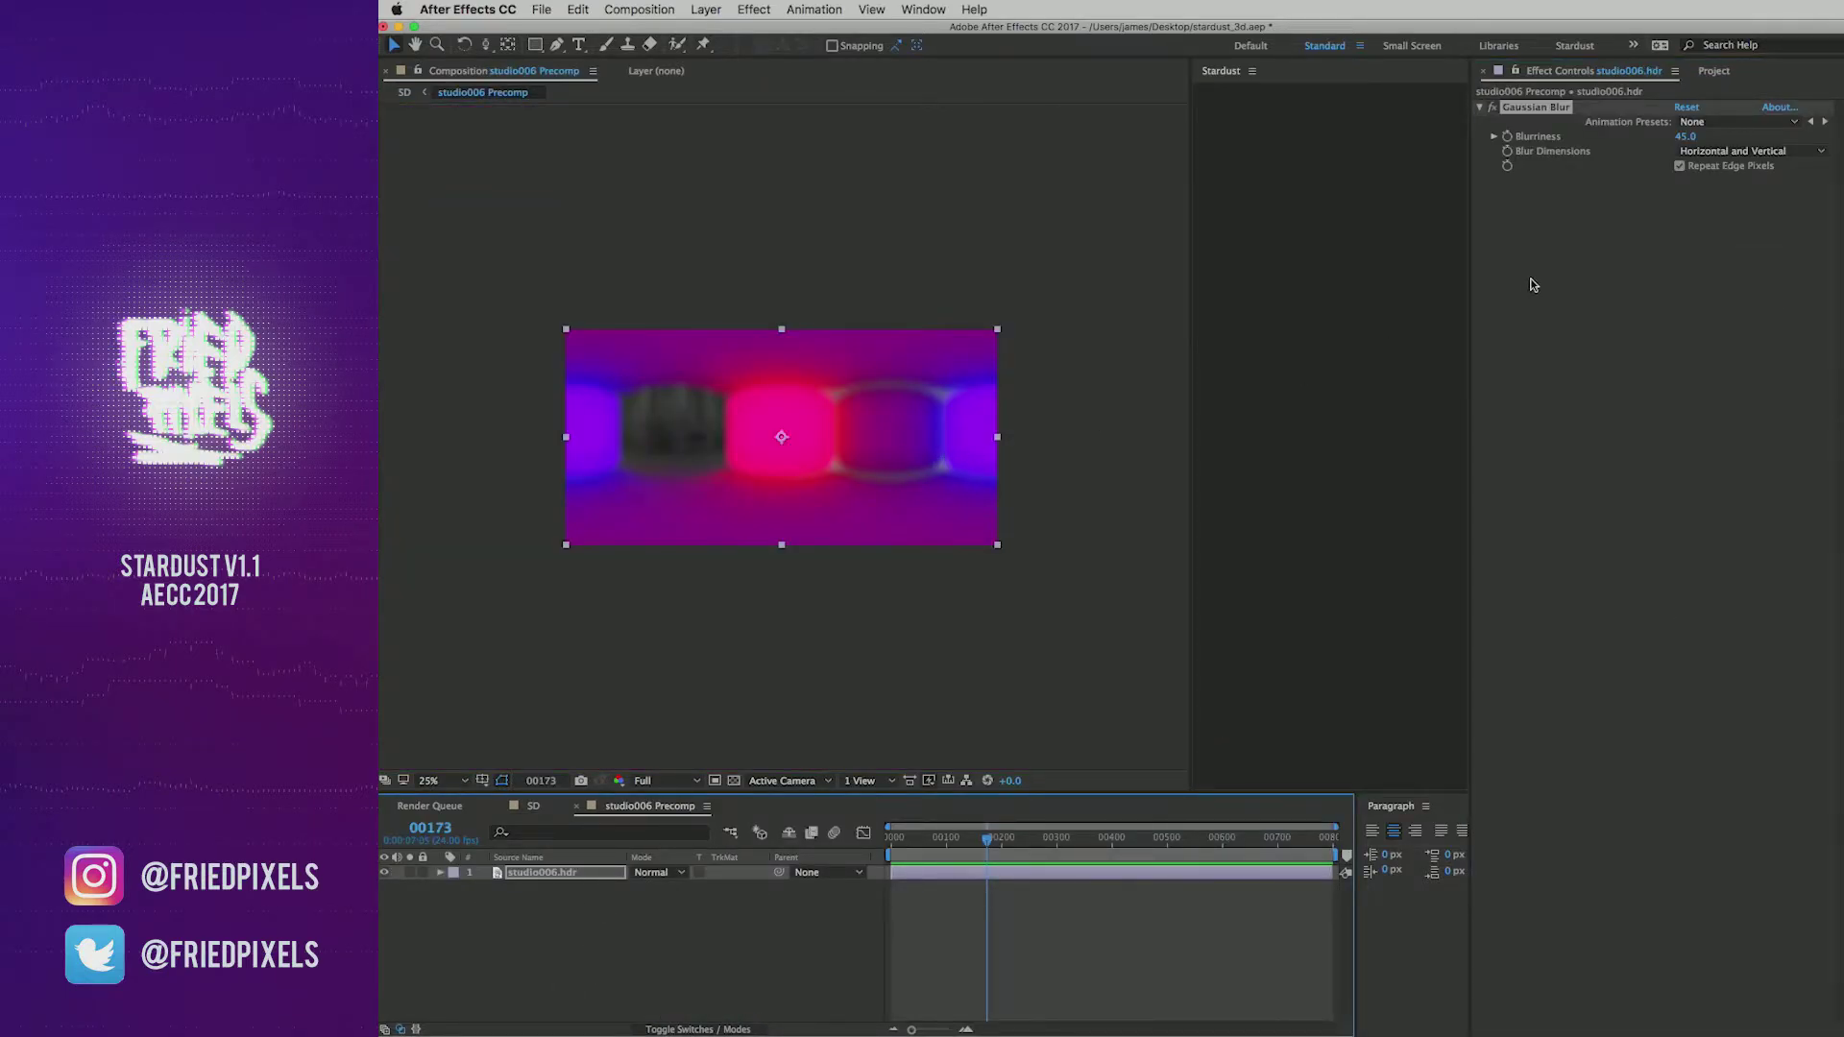
pyautogui.rightClick(1554, 309)
pyautogui.moveTo(1630, 464)
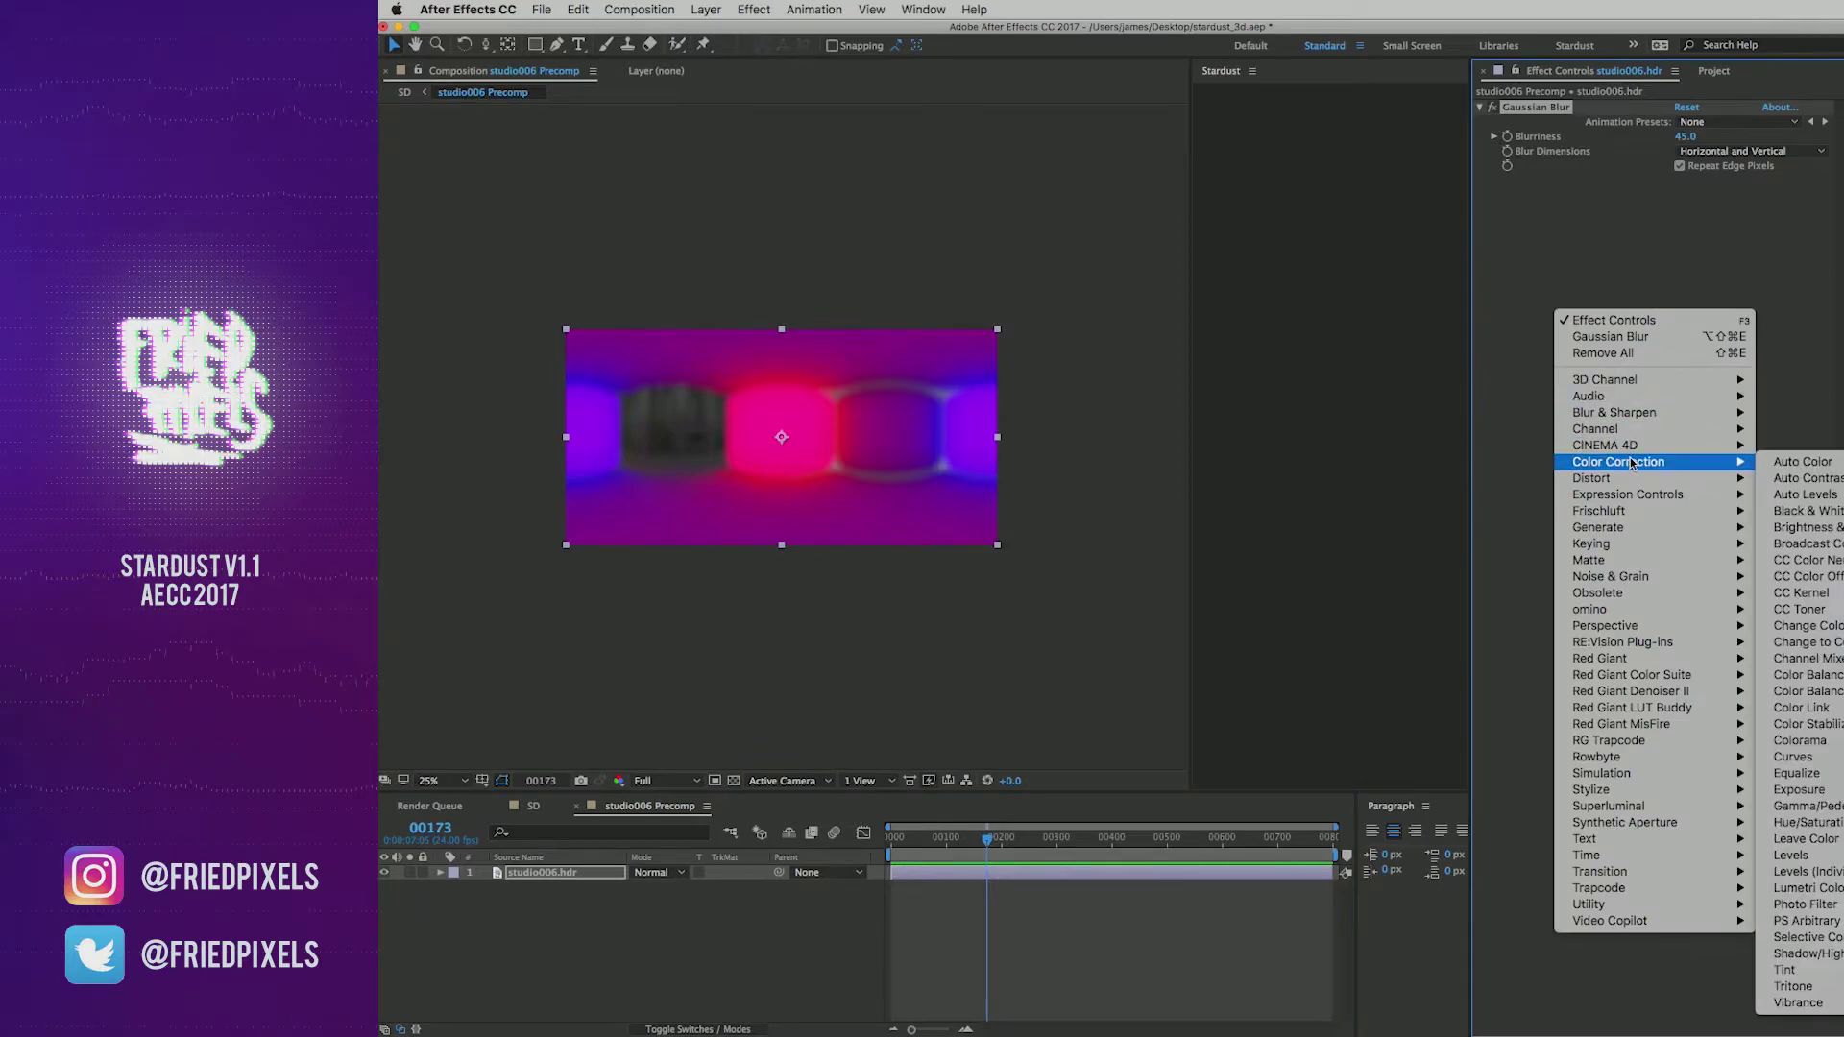
pyautogui.click(1798, 789)
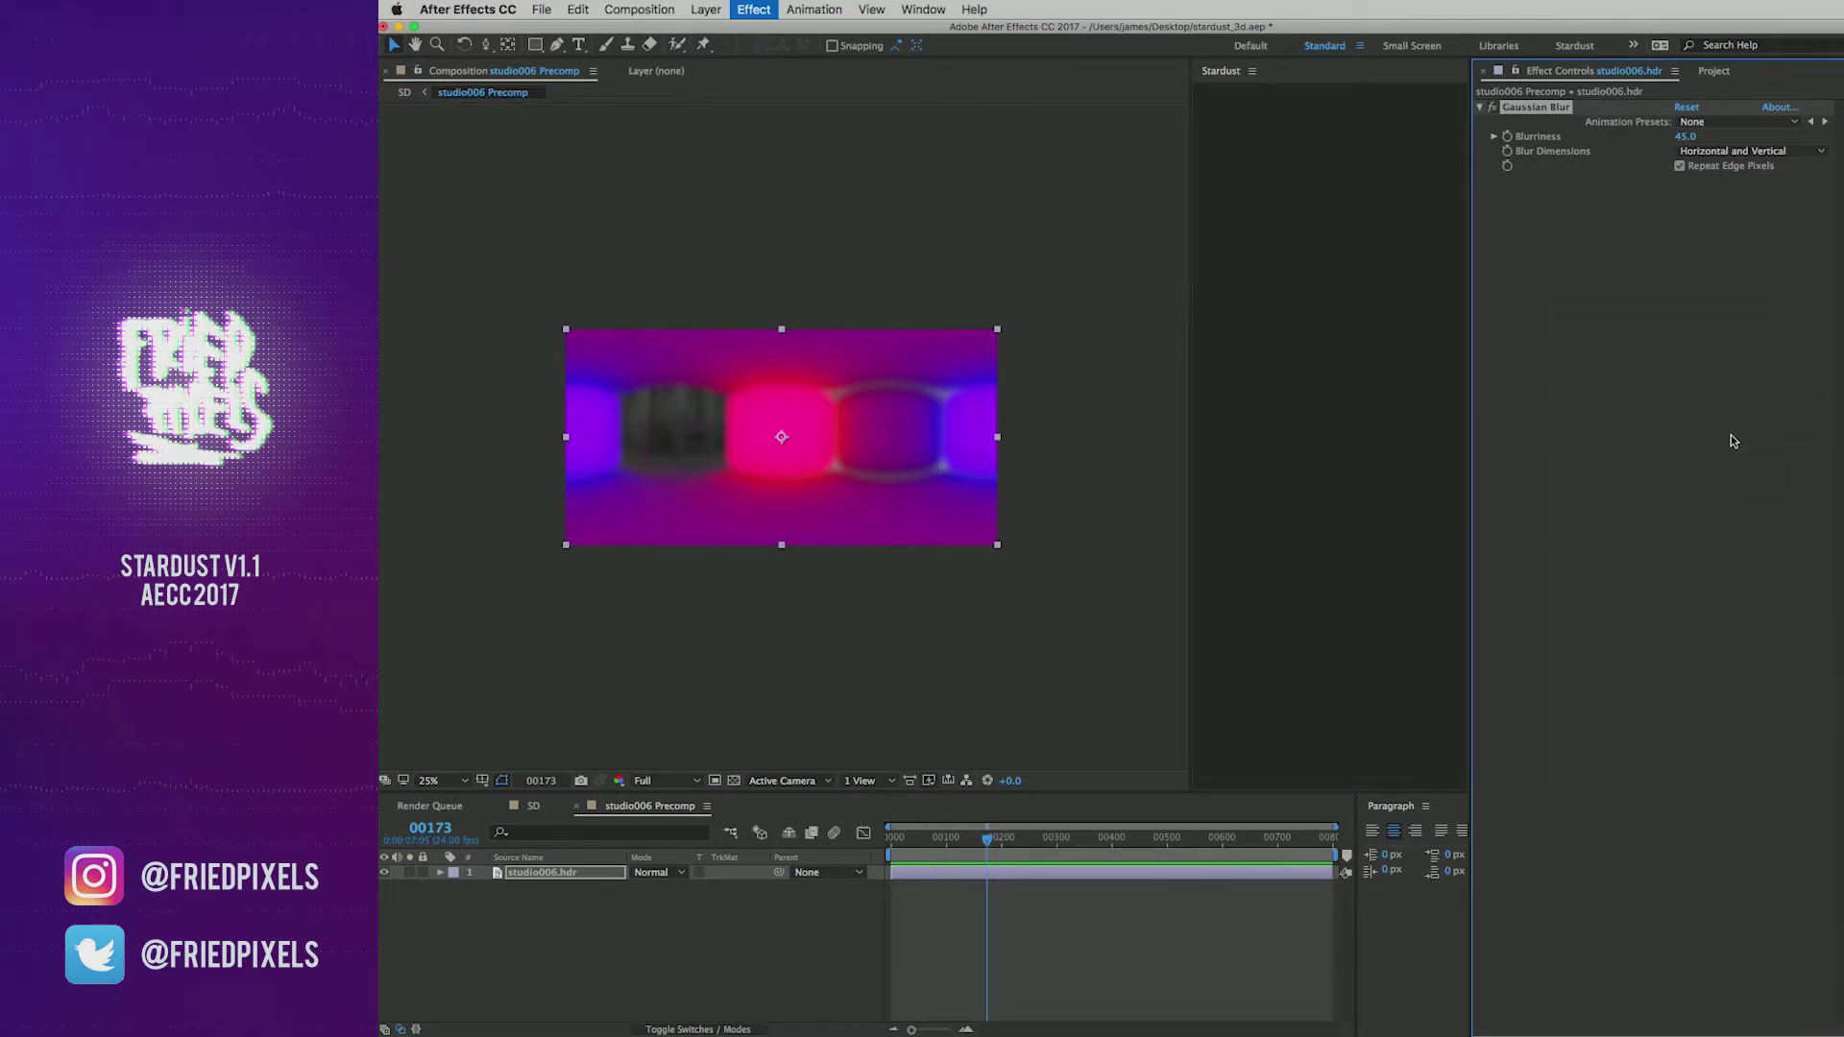
pyautogui.moveTo(1687, 239); pyautogui.dragTo(1670, 242)
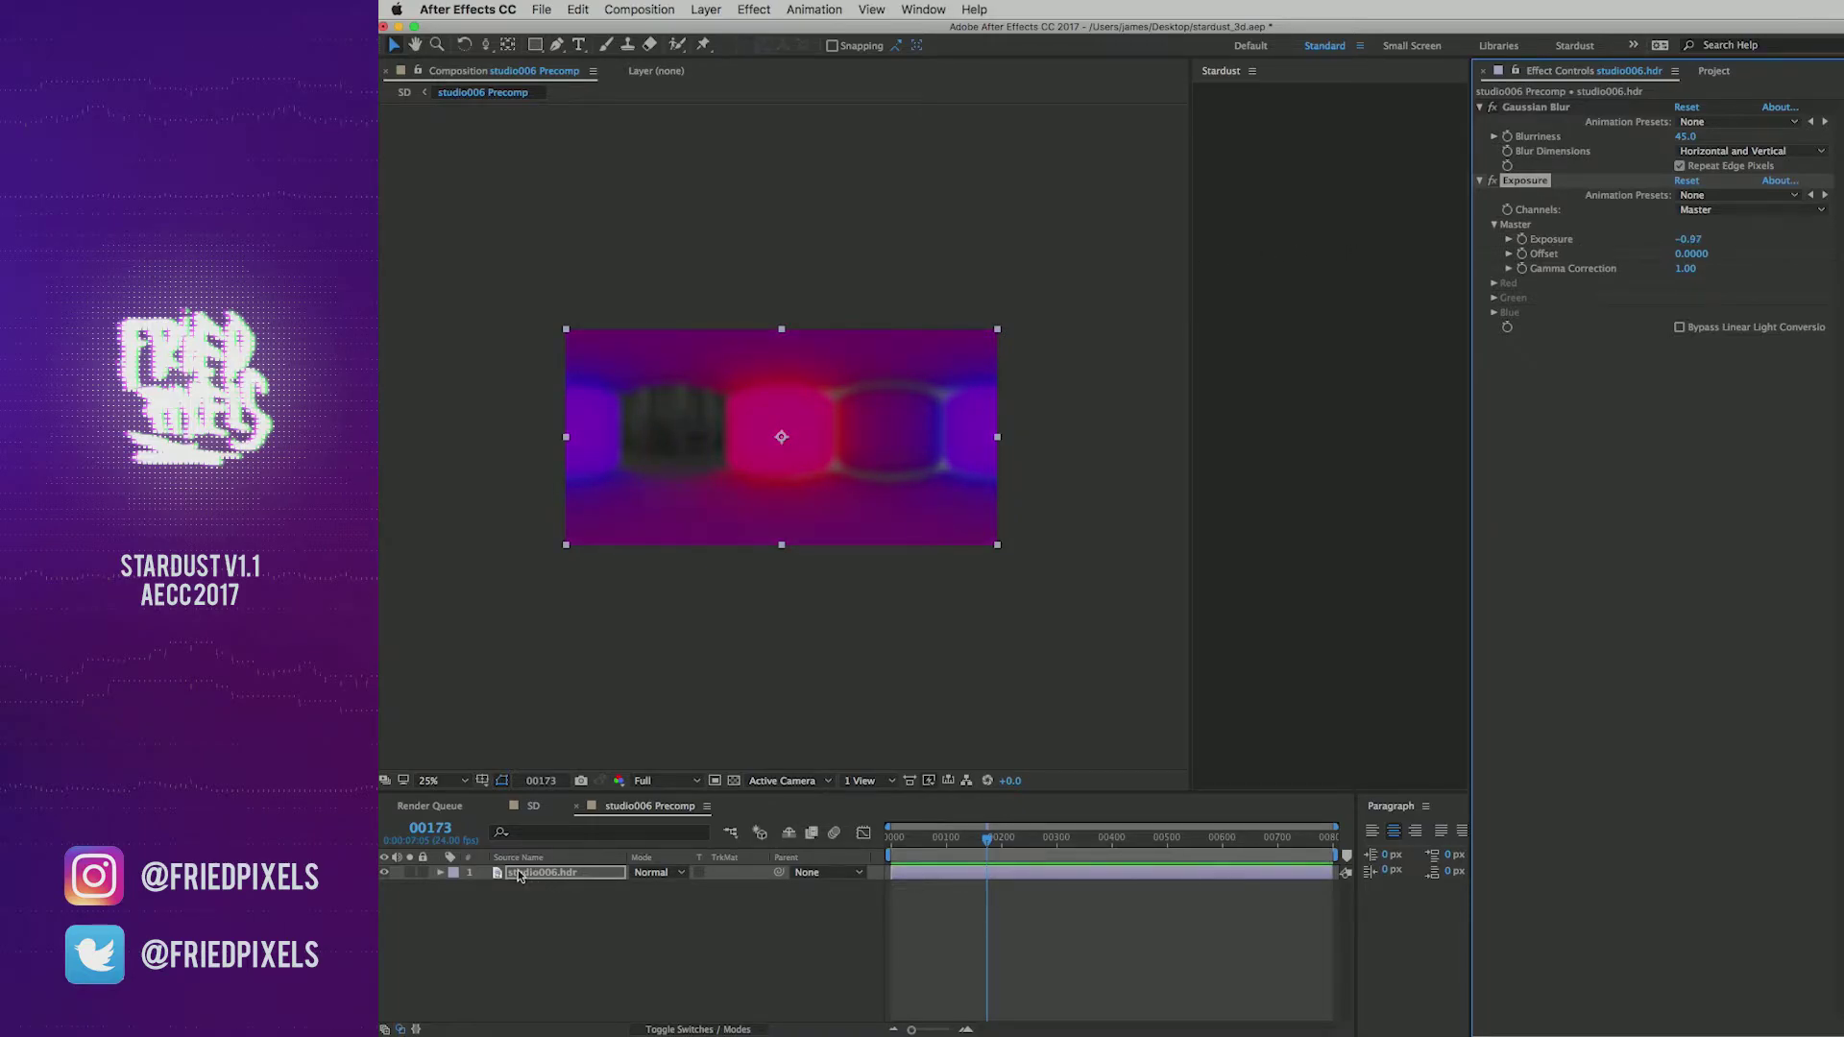
pyautogui.click(515, 805)
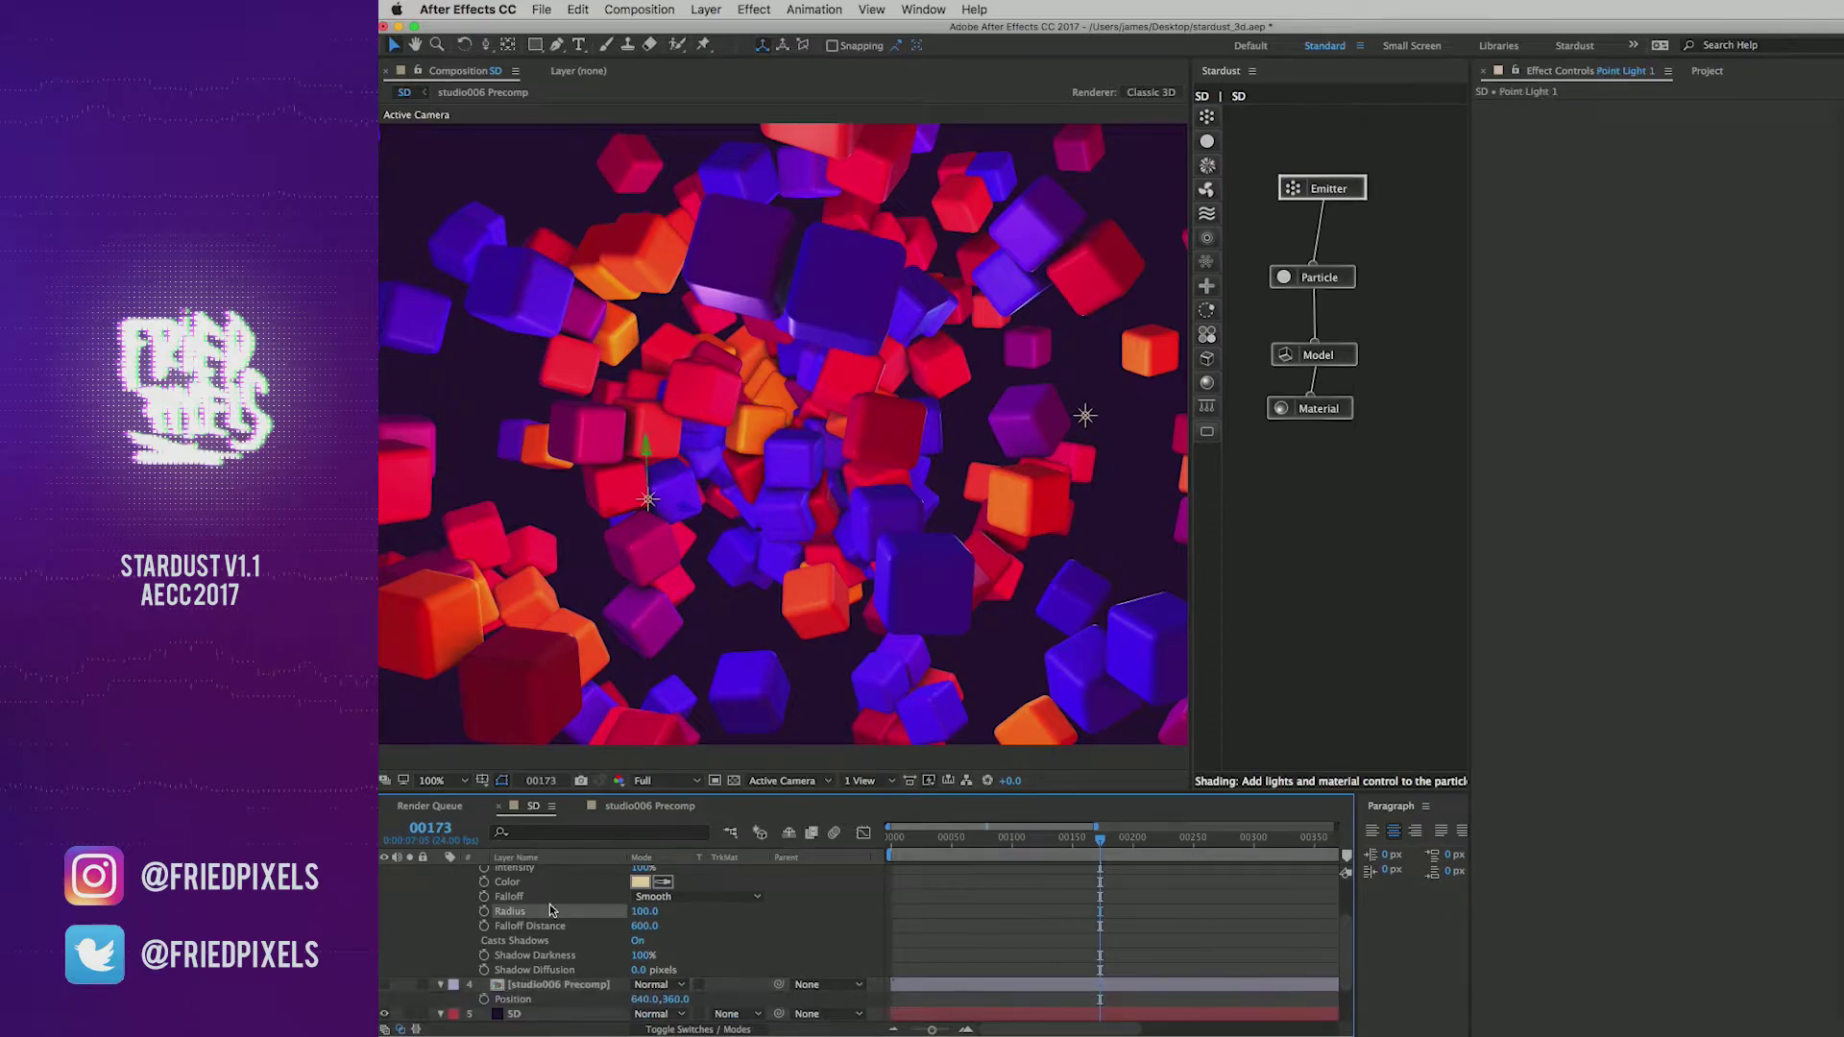
pyautogui.hotkey('ctrl', '`')
pyautogui.press('p')
pyautogui.press('p')
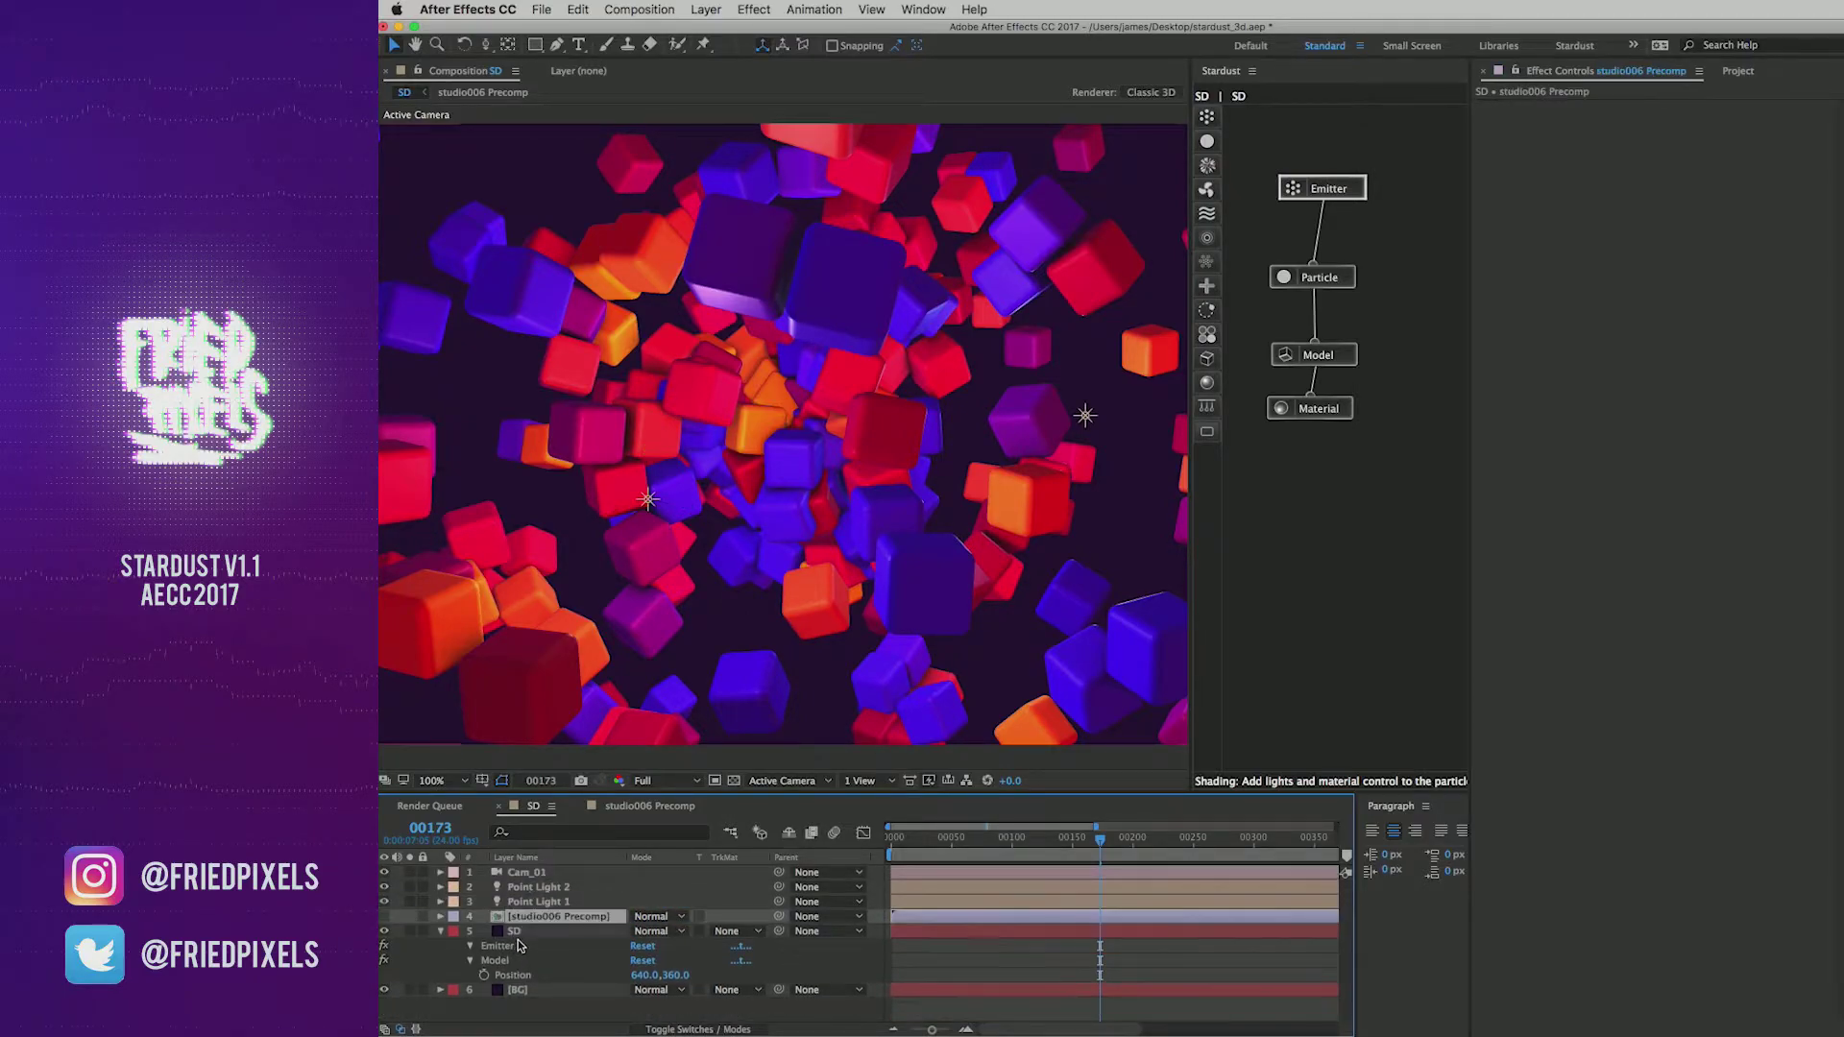
# Step: Compare the SD layer's lighting with the Environment Layer set to None and back to studio006 Precomp
pyautogui.click(517, 931)
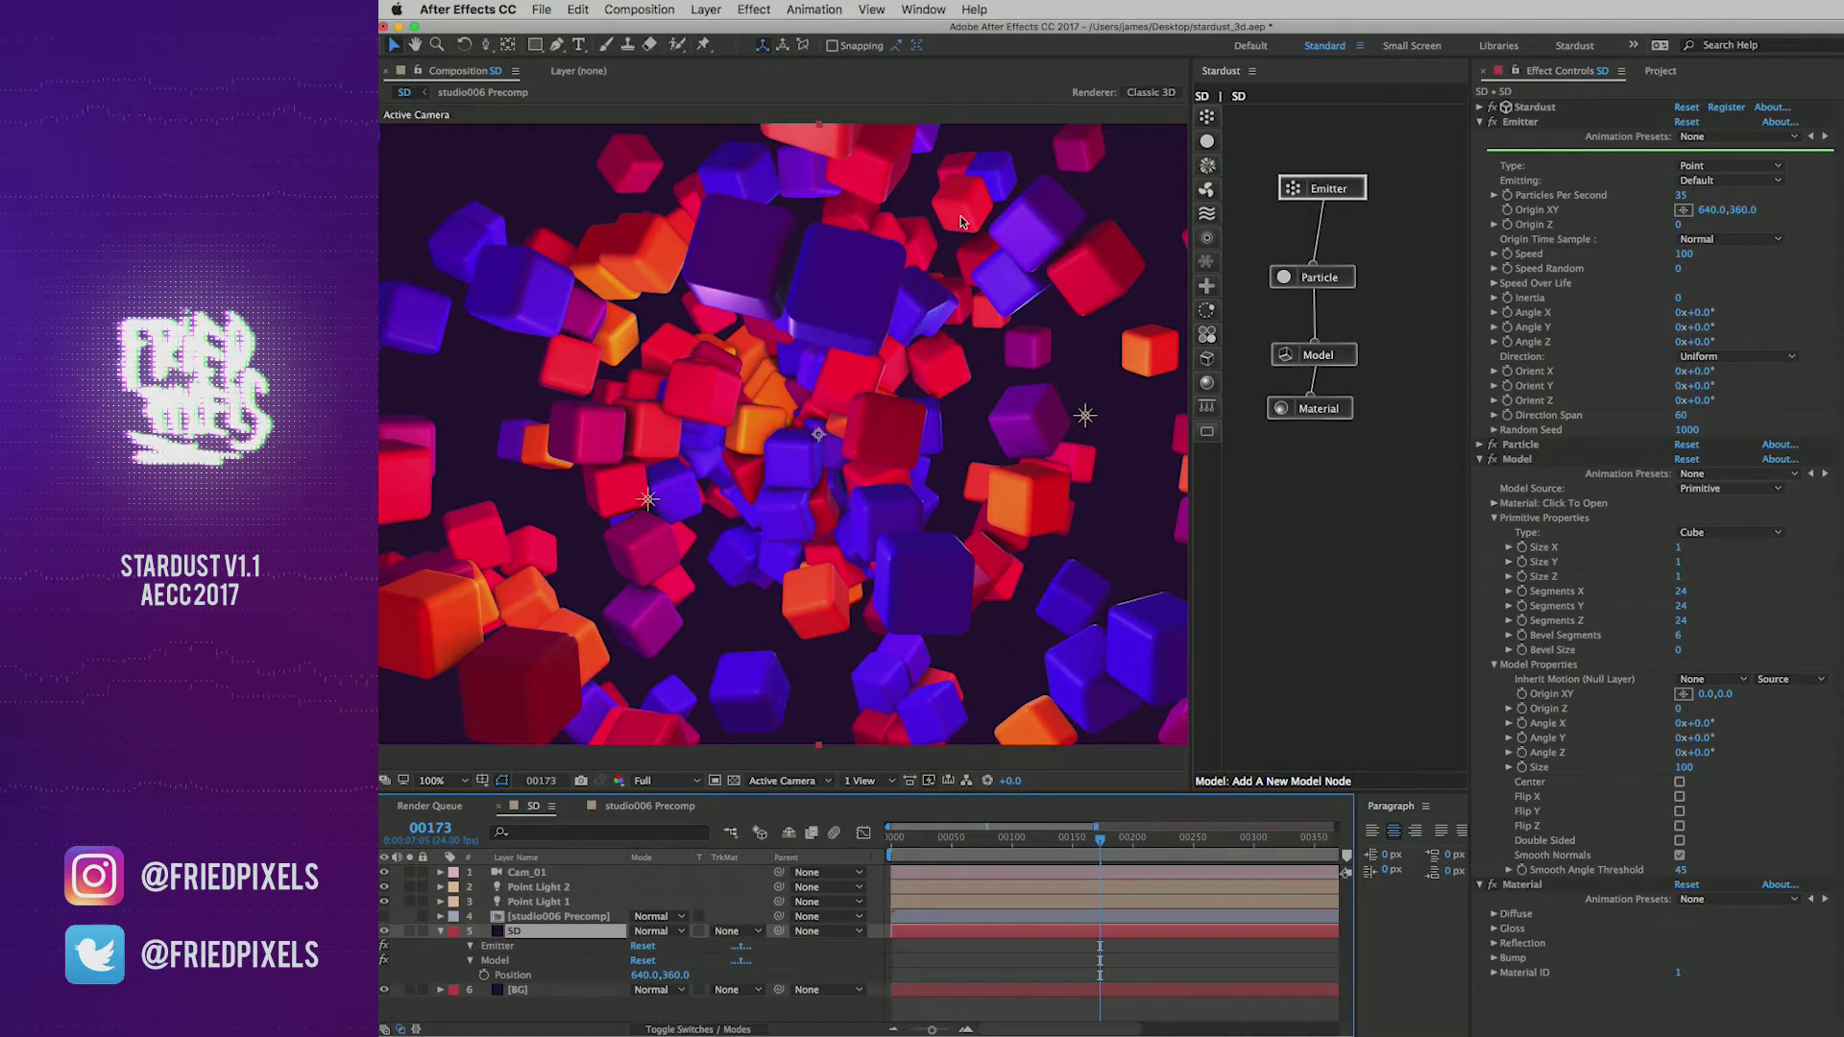
pyautogui.click(1481, 108)
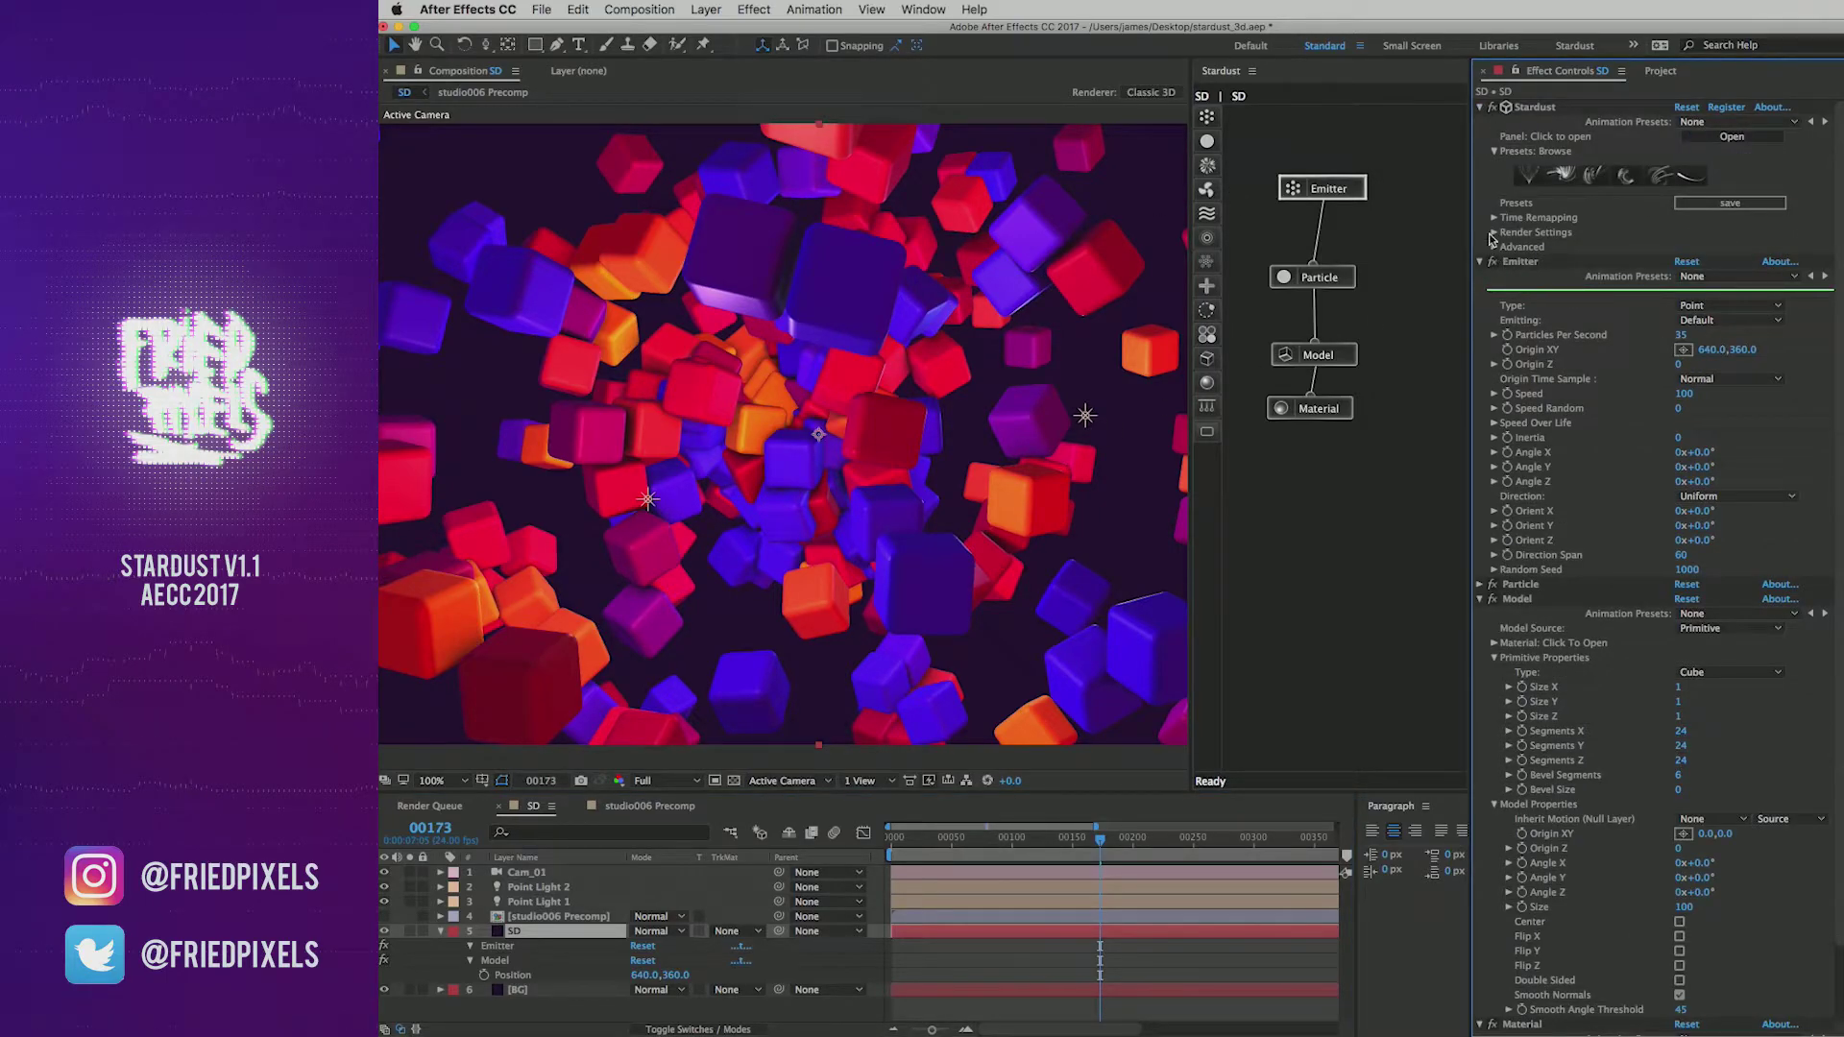
pyautogui.click(1493, 232)
pyautogui.click(1715, 320)
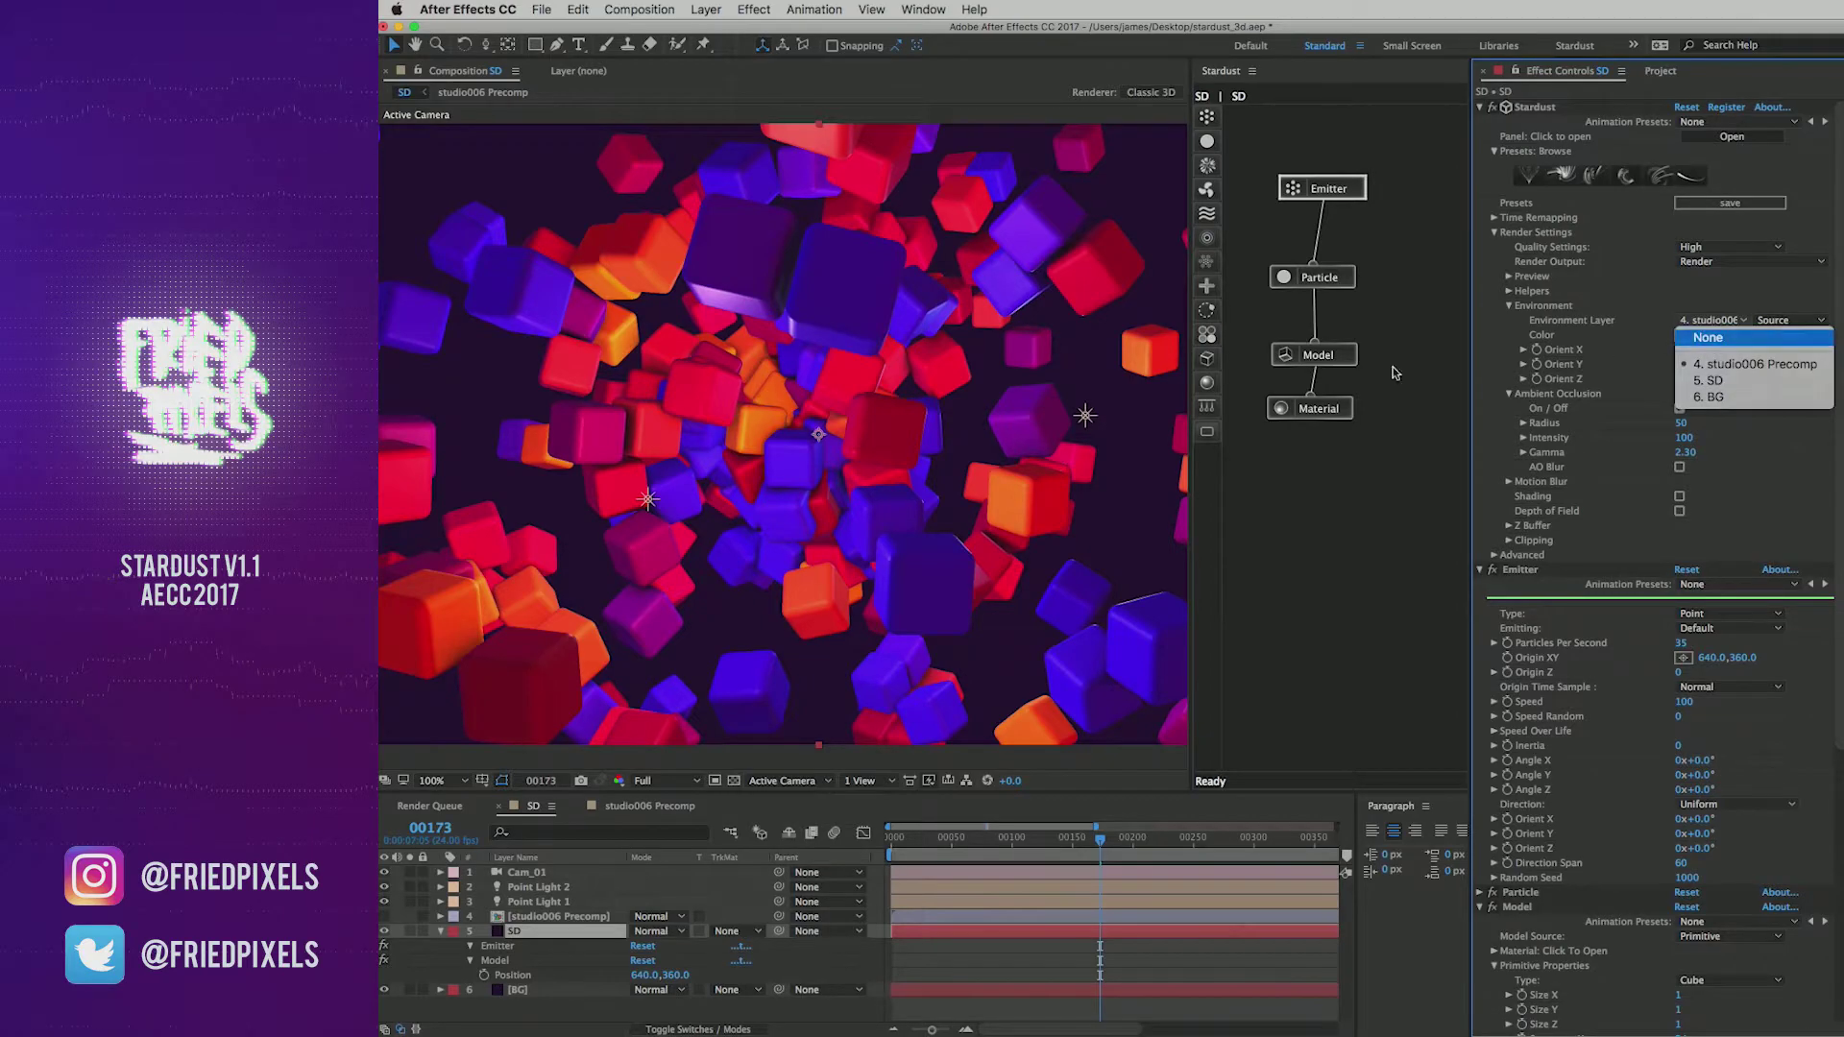
pyautogui.press('Return')
pyautogui.click(1719, 320)
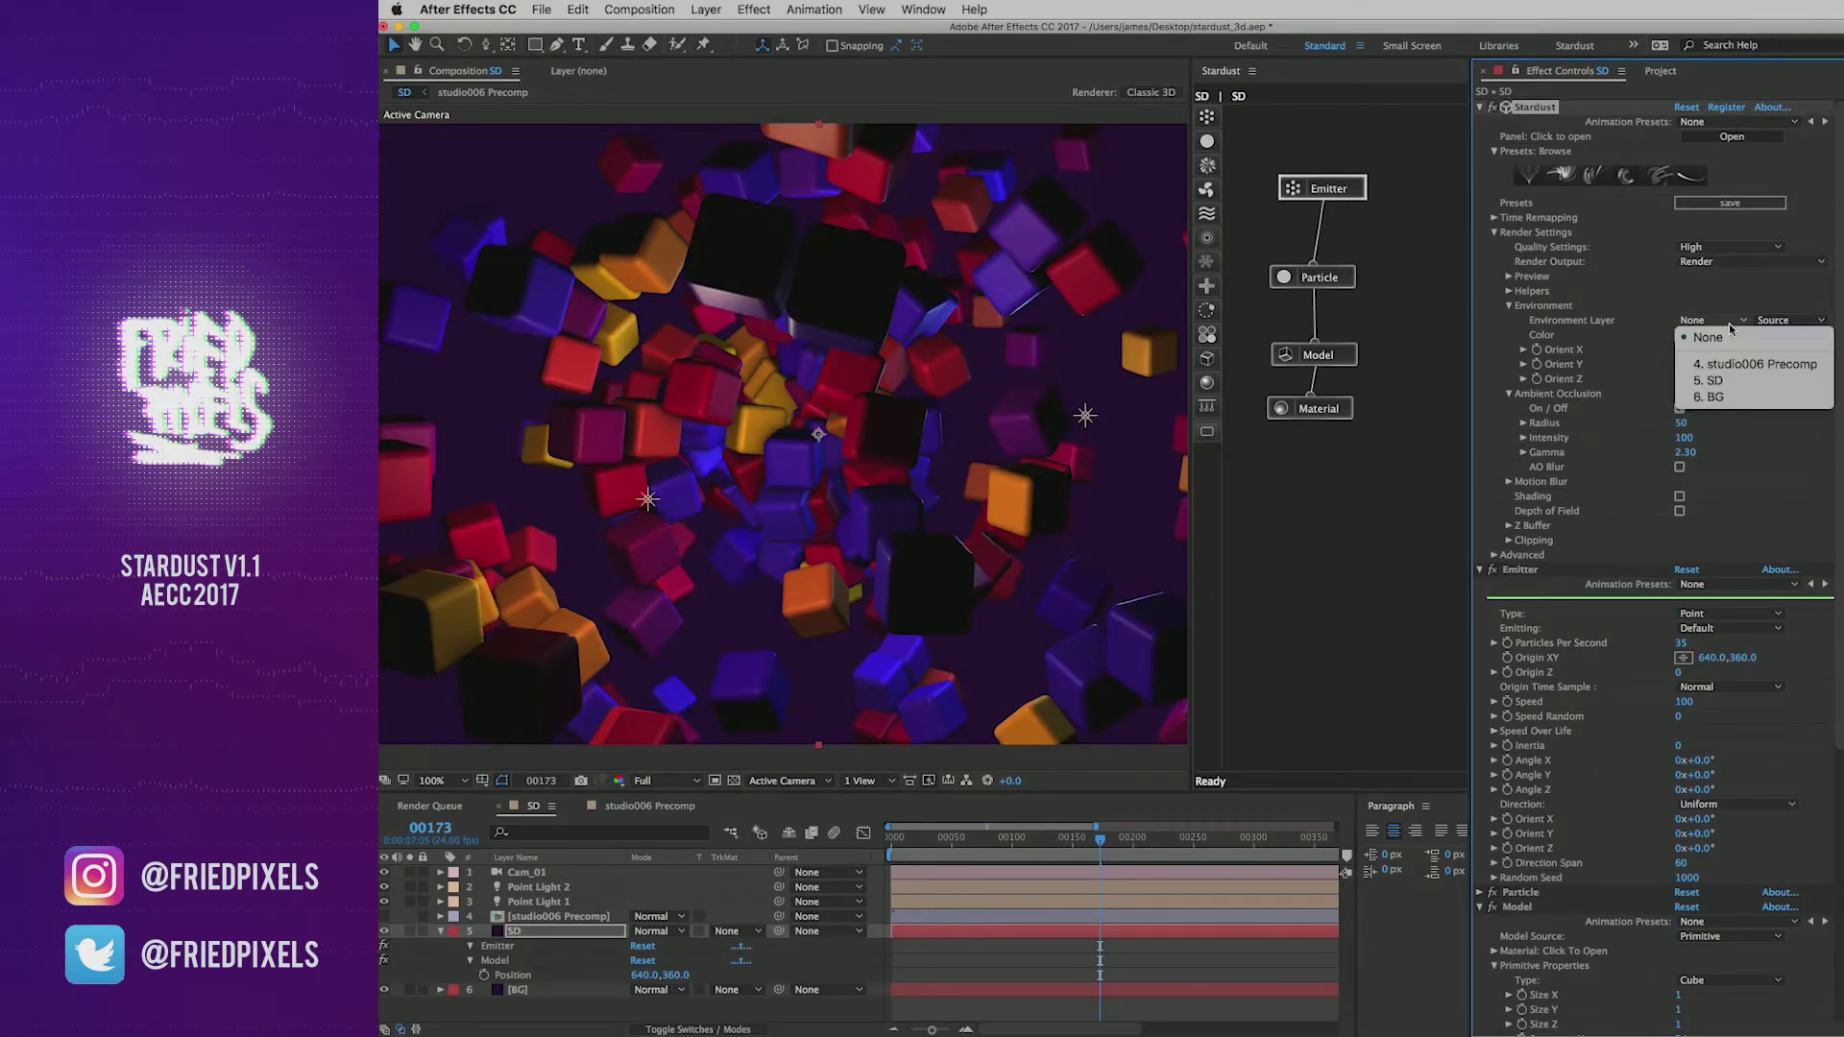
pyautogui.click(1729, 352)
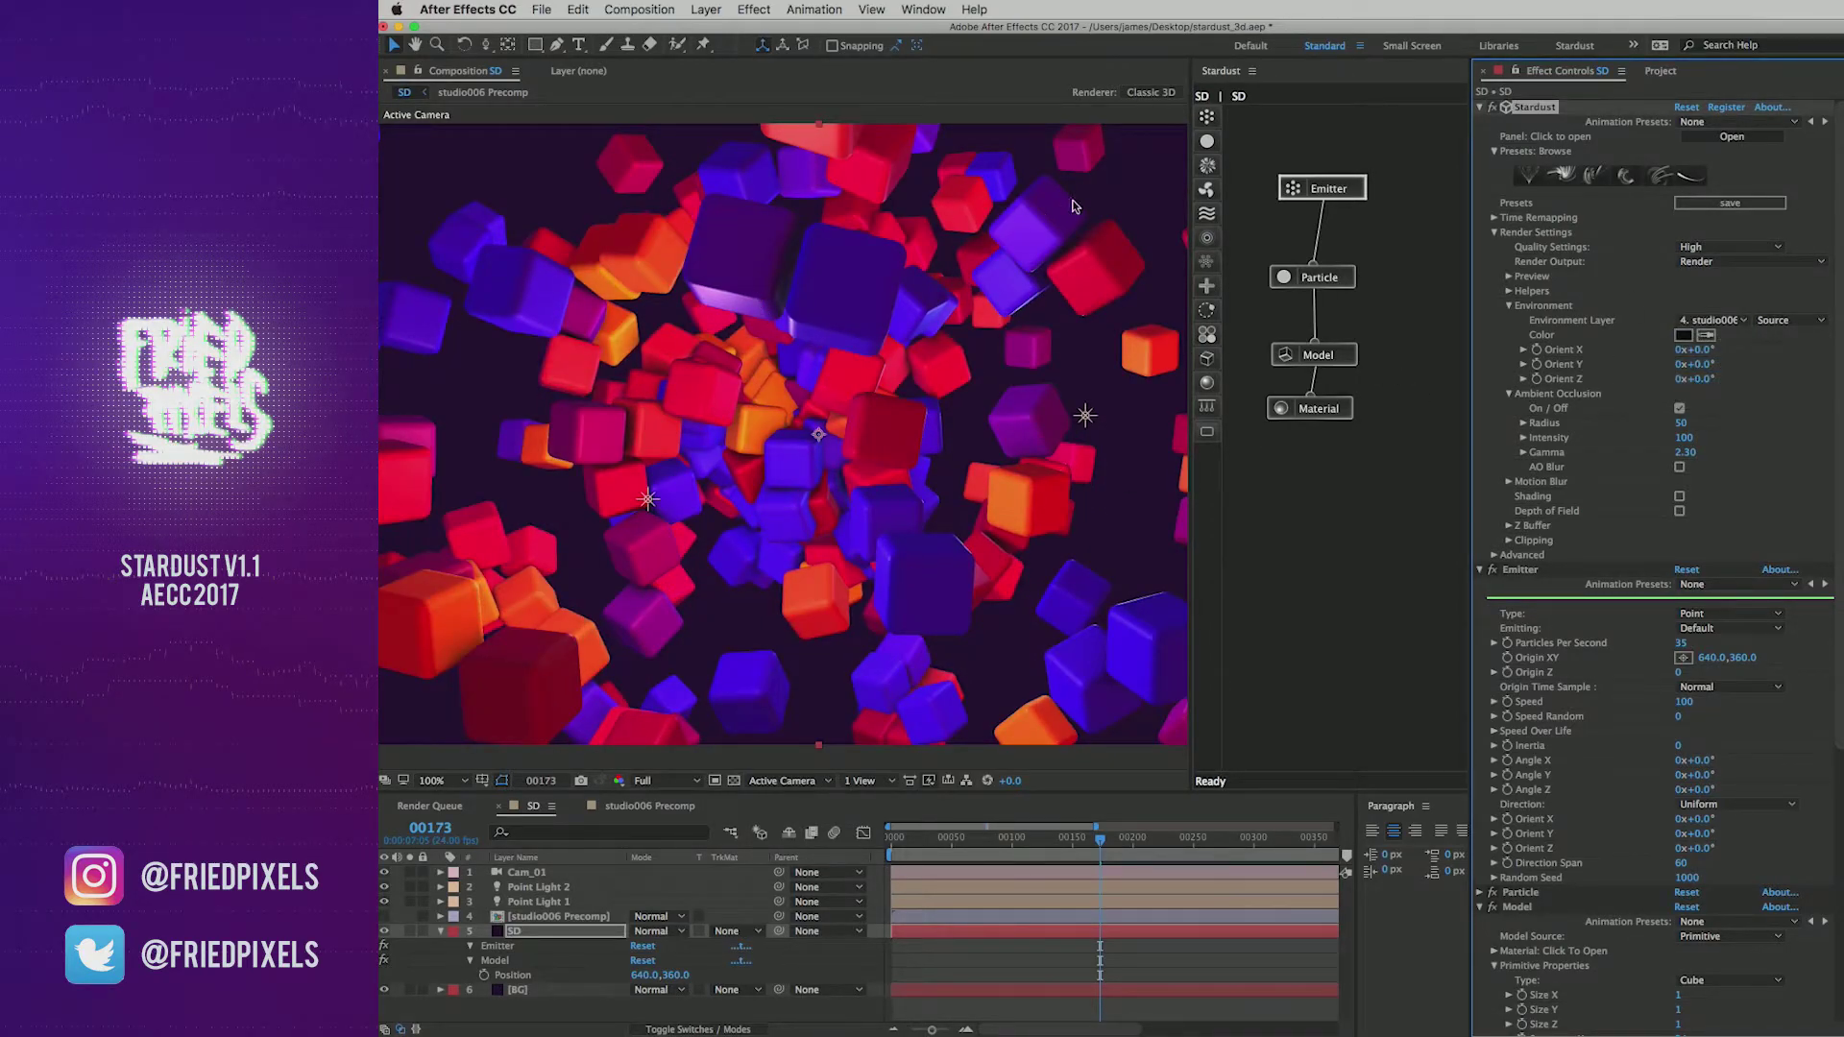
# Step: Collapse Stardust's preset, render and model properties, and expand the Material node's Diffuse, Gloss, Reflection, Bump and Material ID settings
pyautogui.click(1494, 151)
pyautogui.click(1495, 197)
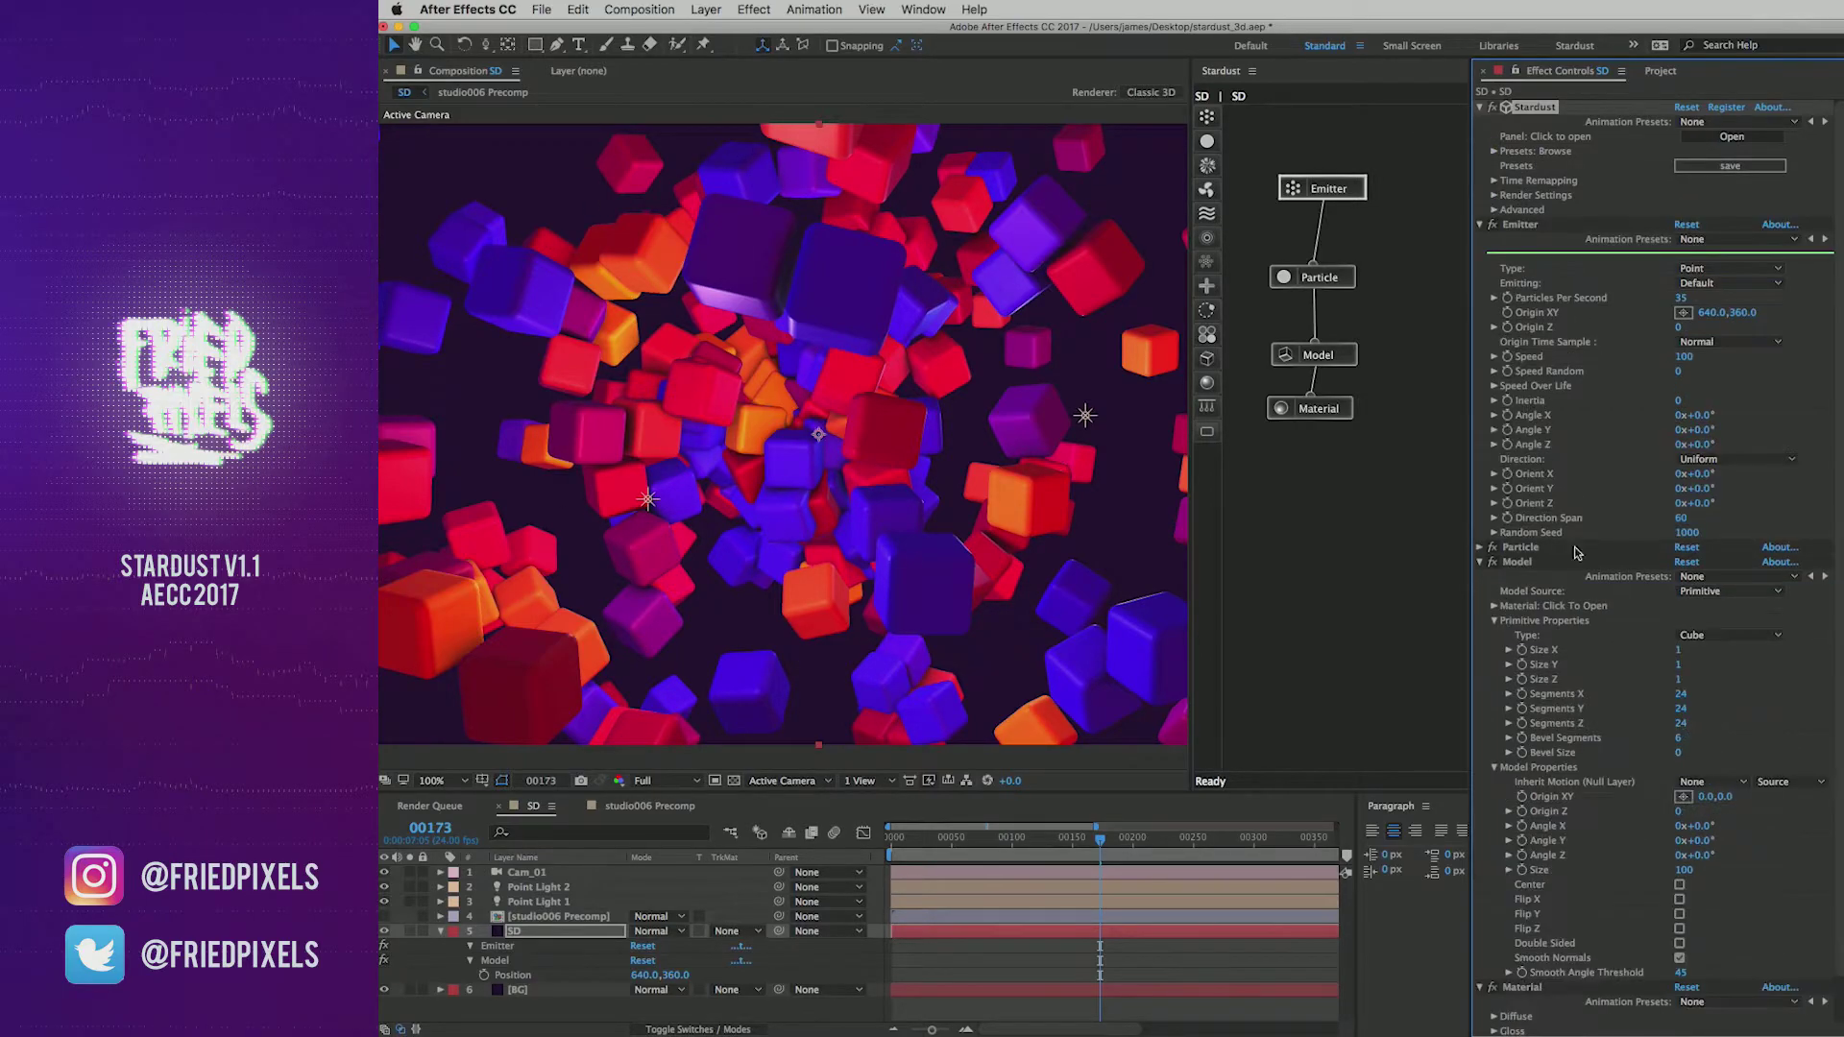
pyautogui.click(1516, 565)
pyautogui.scroll(-1, 1571, 704)
pyautogui.scroll(-1, 1570, 704)
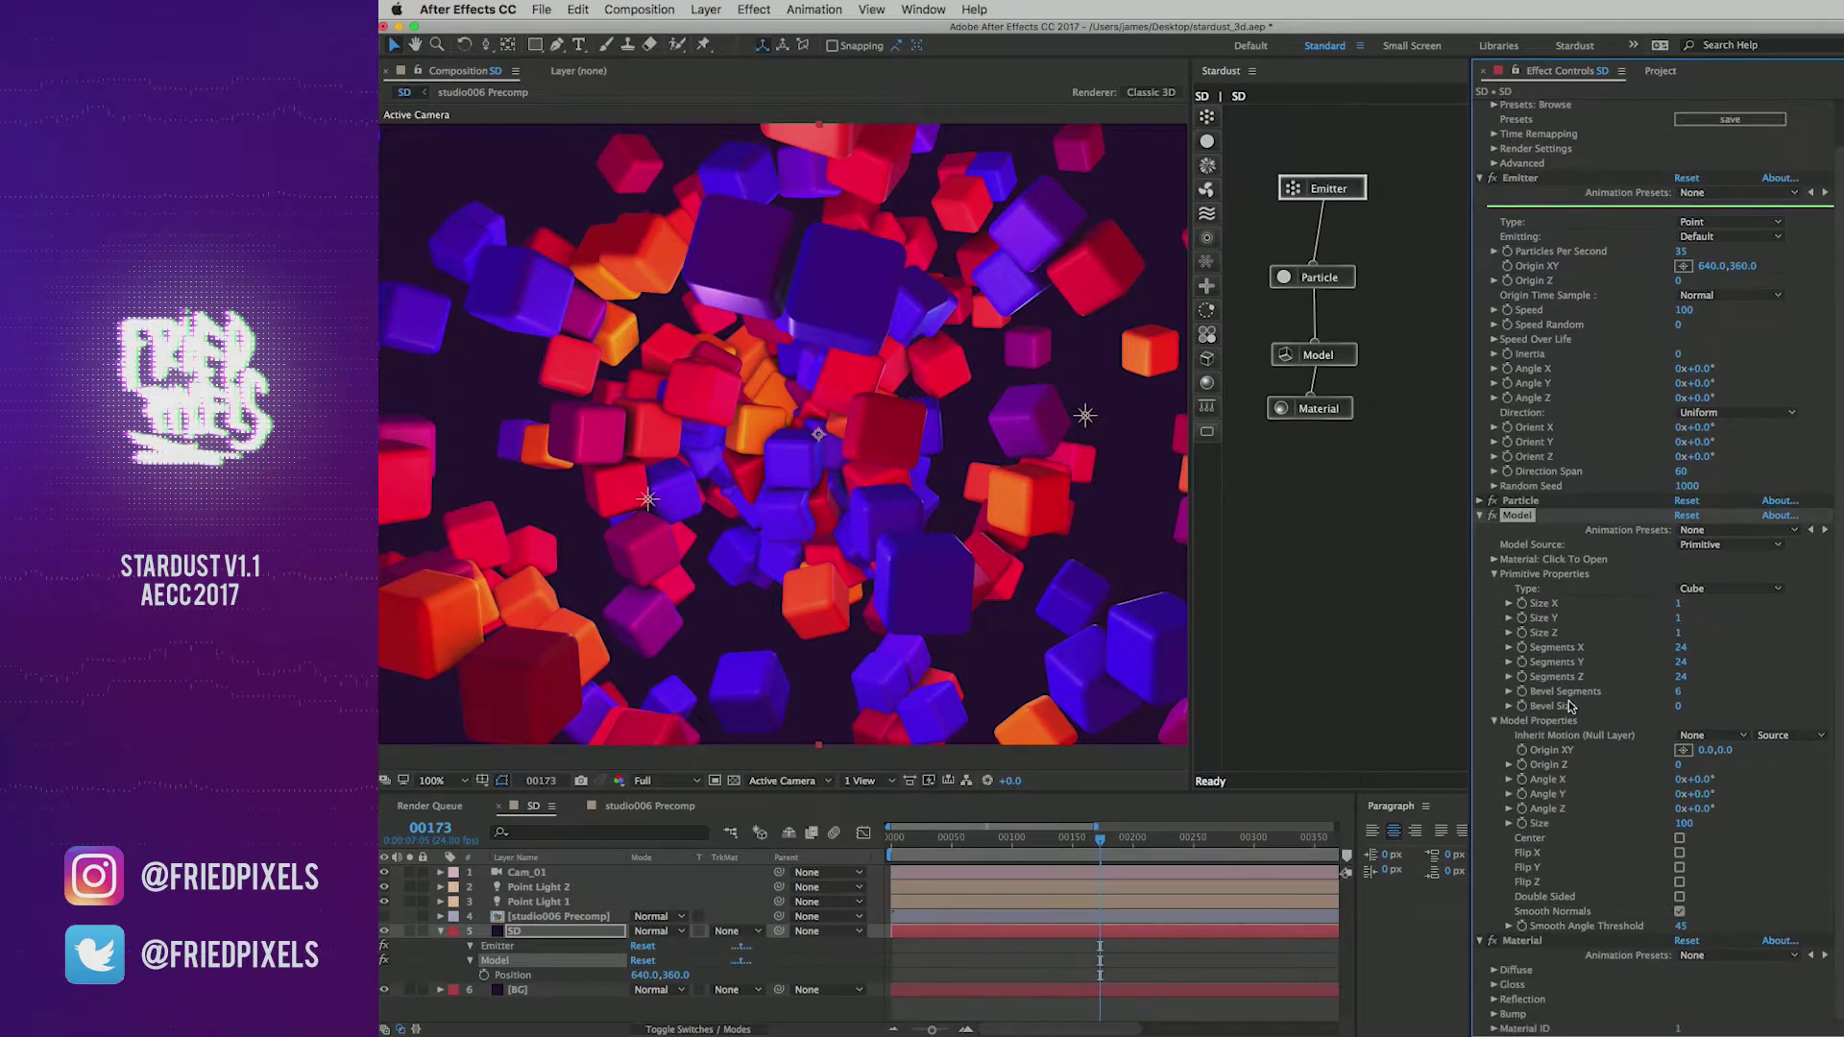
pyautogui.click(1497, 721)
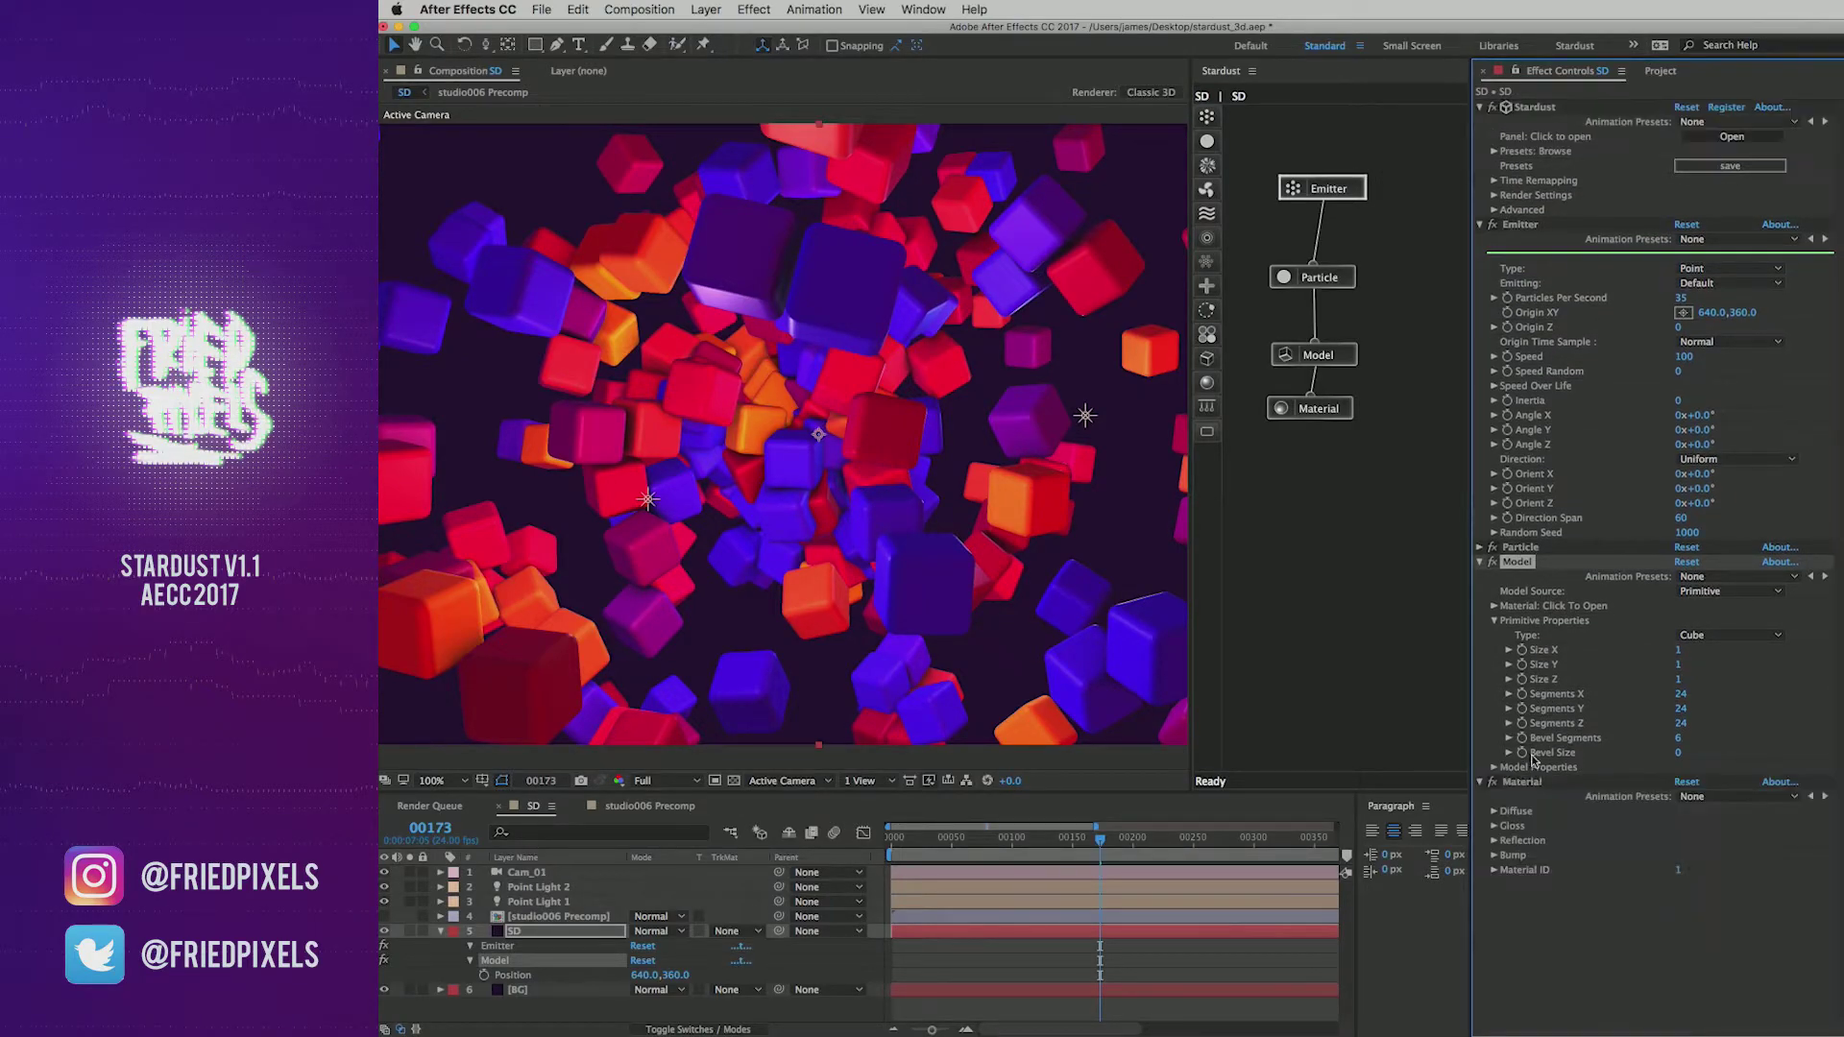
pyautogui.click(1523, 782)
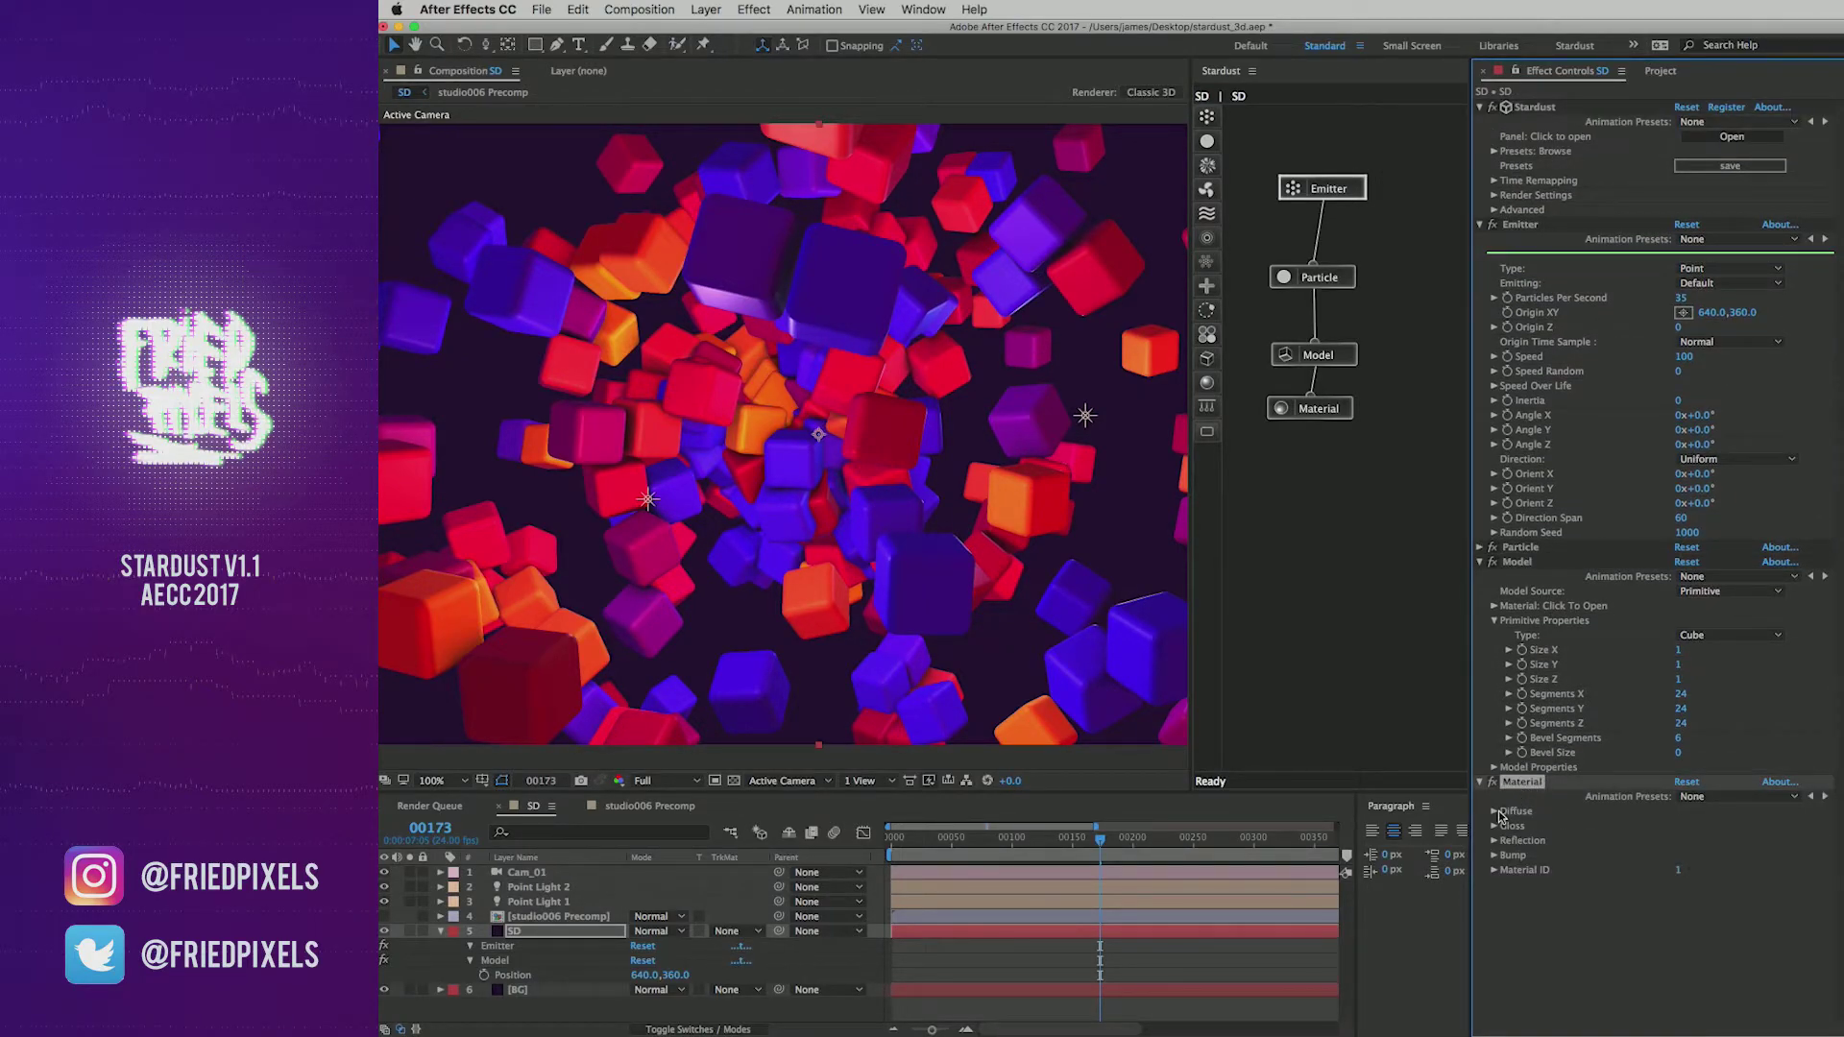
pyautogui.click(1494, 871)
pyautogui.click(1495, 855)
pyautogui.click(1495, 841)
pyautogui.click(1494, 826)
pyautogui.click(1499, 811)
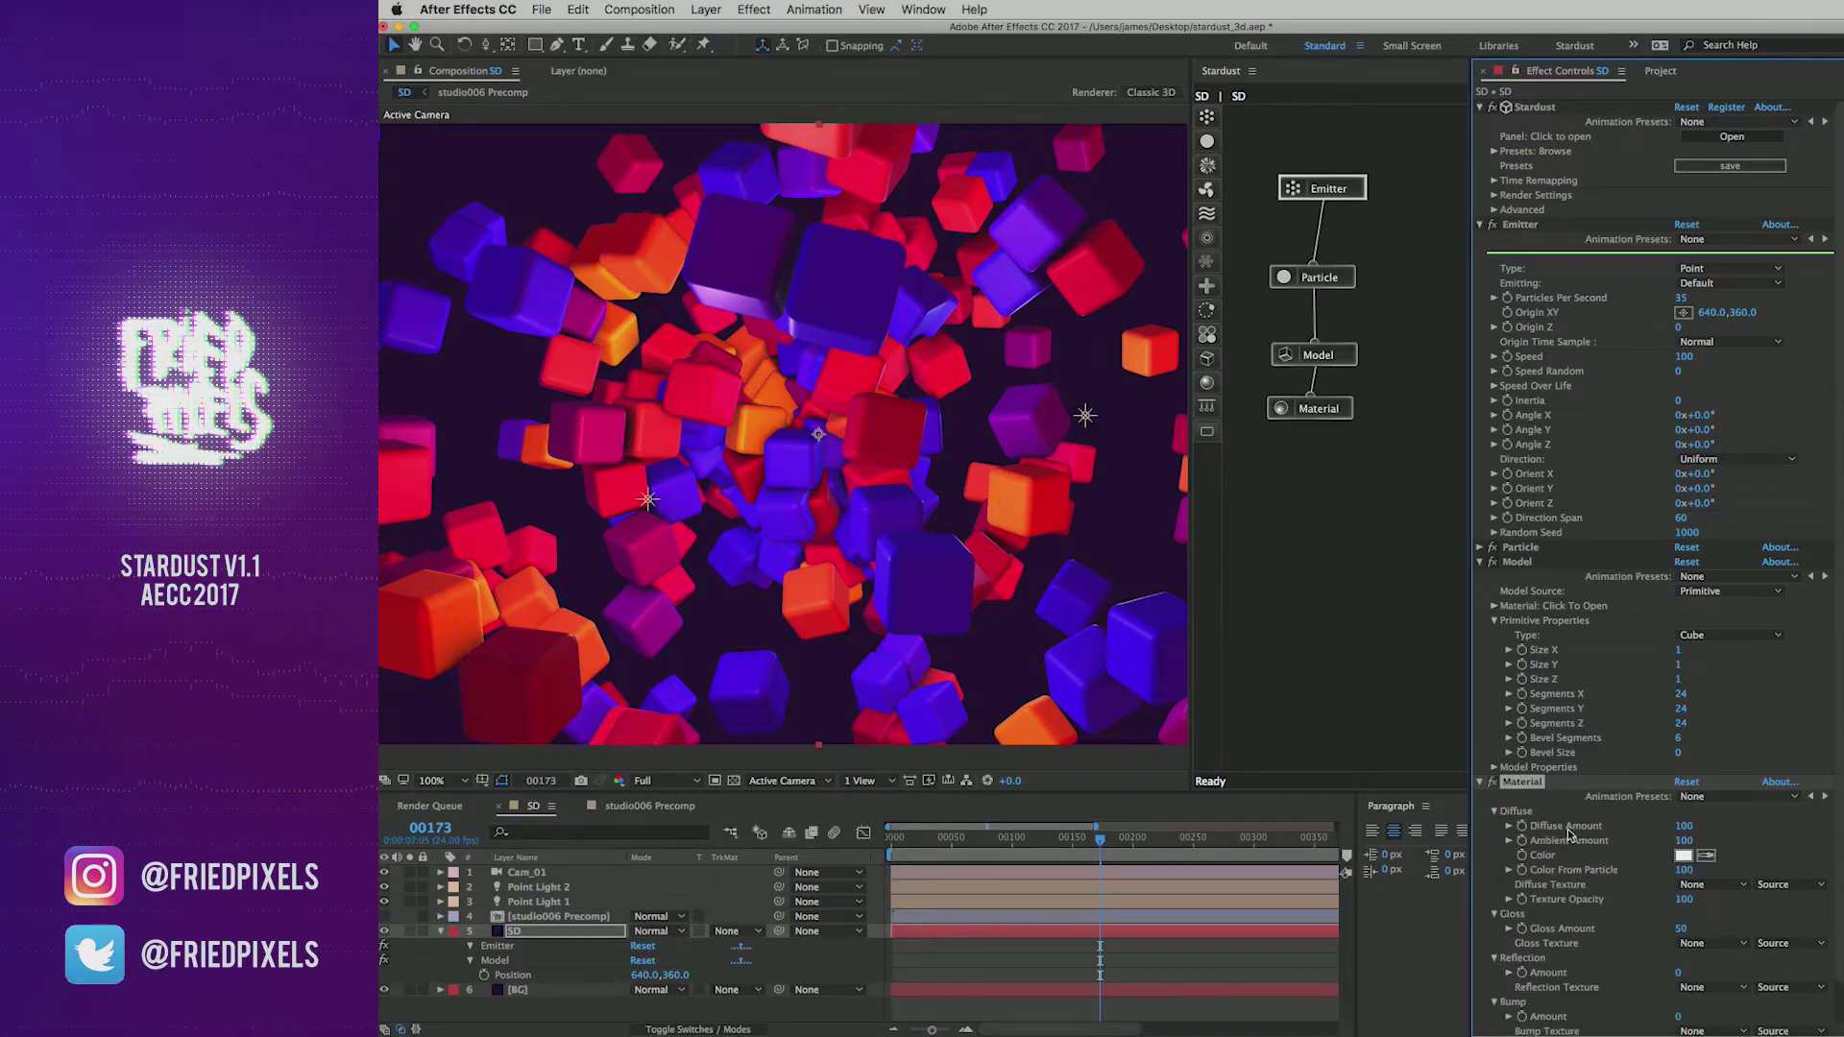
# Step: Try a Diffuse Amount of 0 on the Material node and undo the change
pyautogui.scroll(-2, 1576, 832)
pyautogui.click(1683, 785)
pyautogui.write('0')
pyautogui.press('Return')
pyautogui.press('super+z')
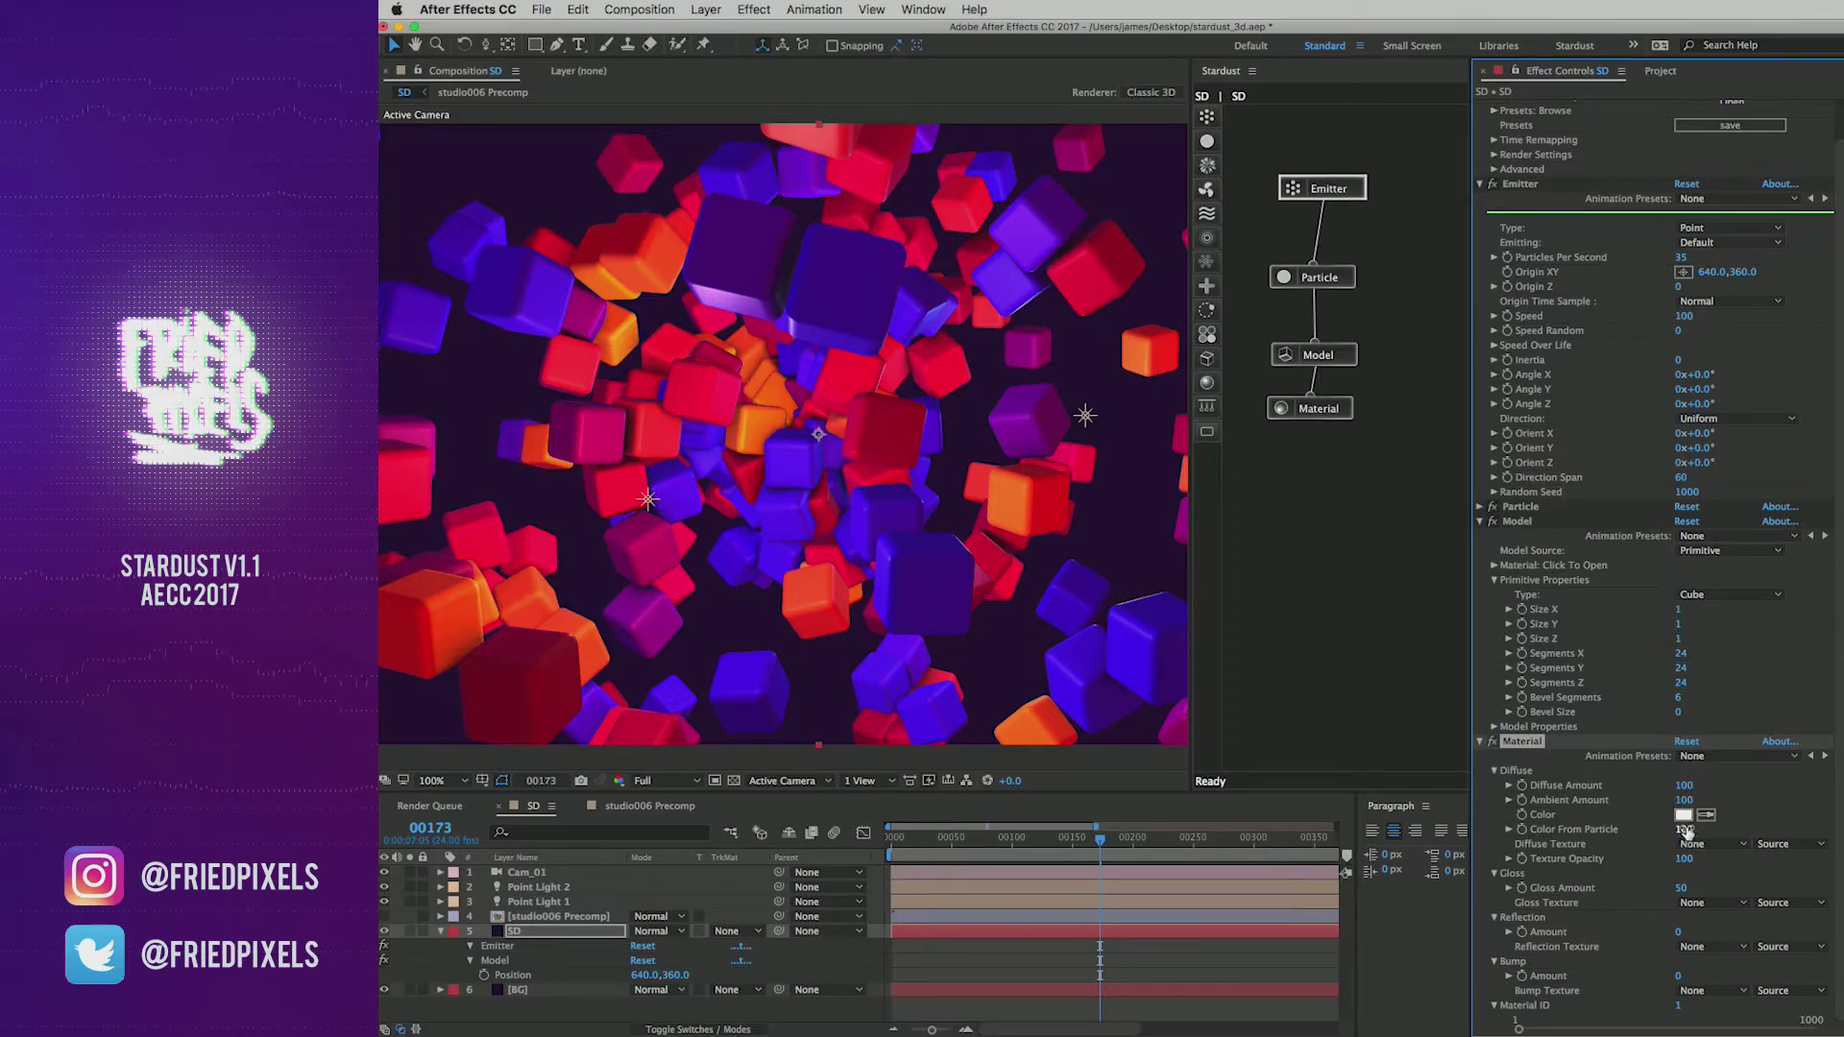
# Step: Set the Material node's diffuse color to a bright green
pyautogui.click(1683, 815)
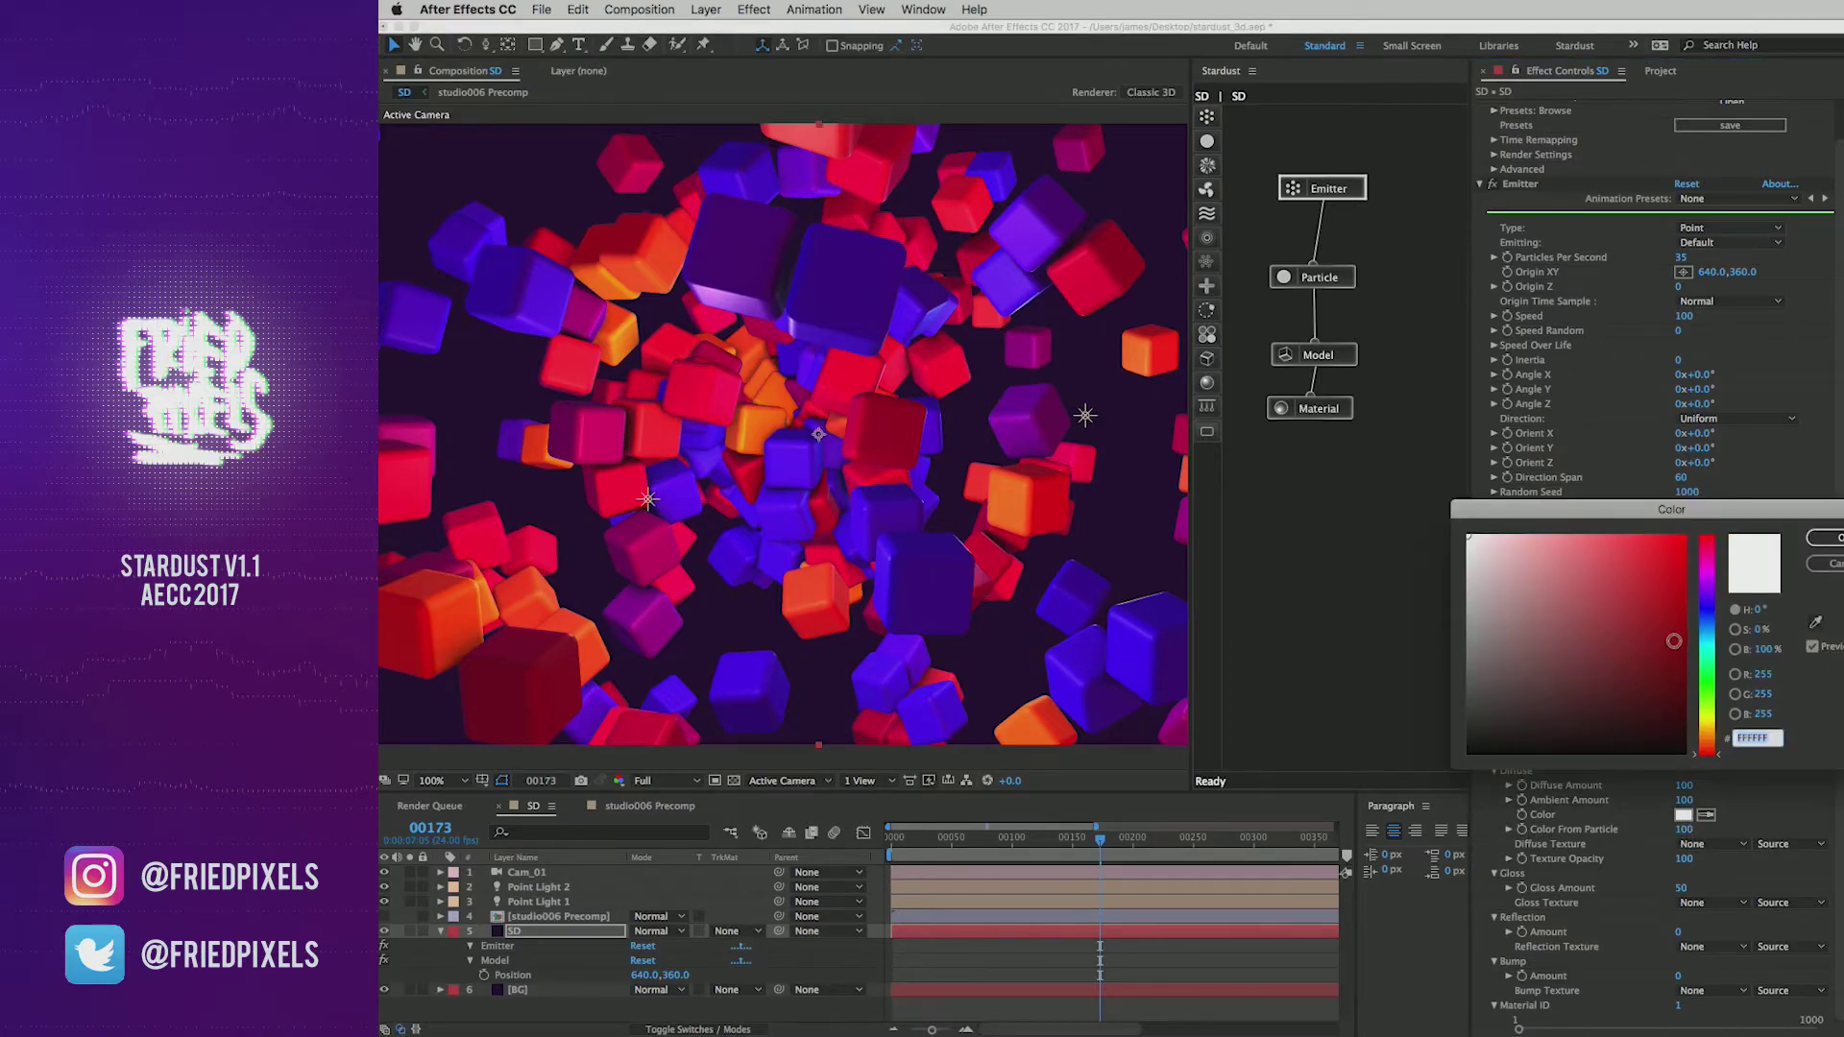
pyautogui.click(1707, 680)
pyautogui.click(1673, 539)
pyautogui.press('Return')
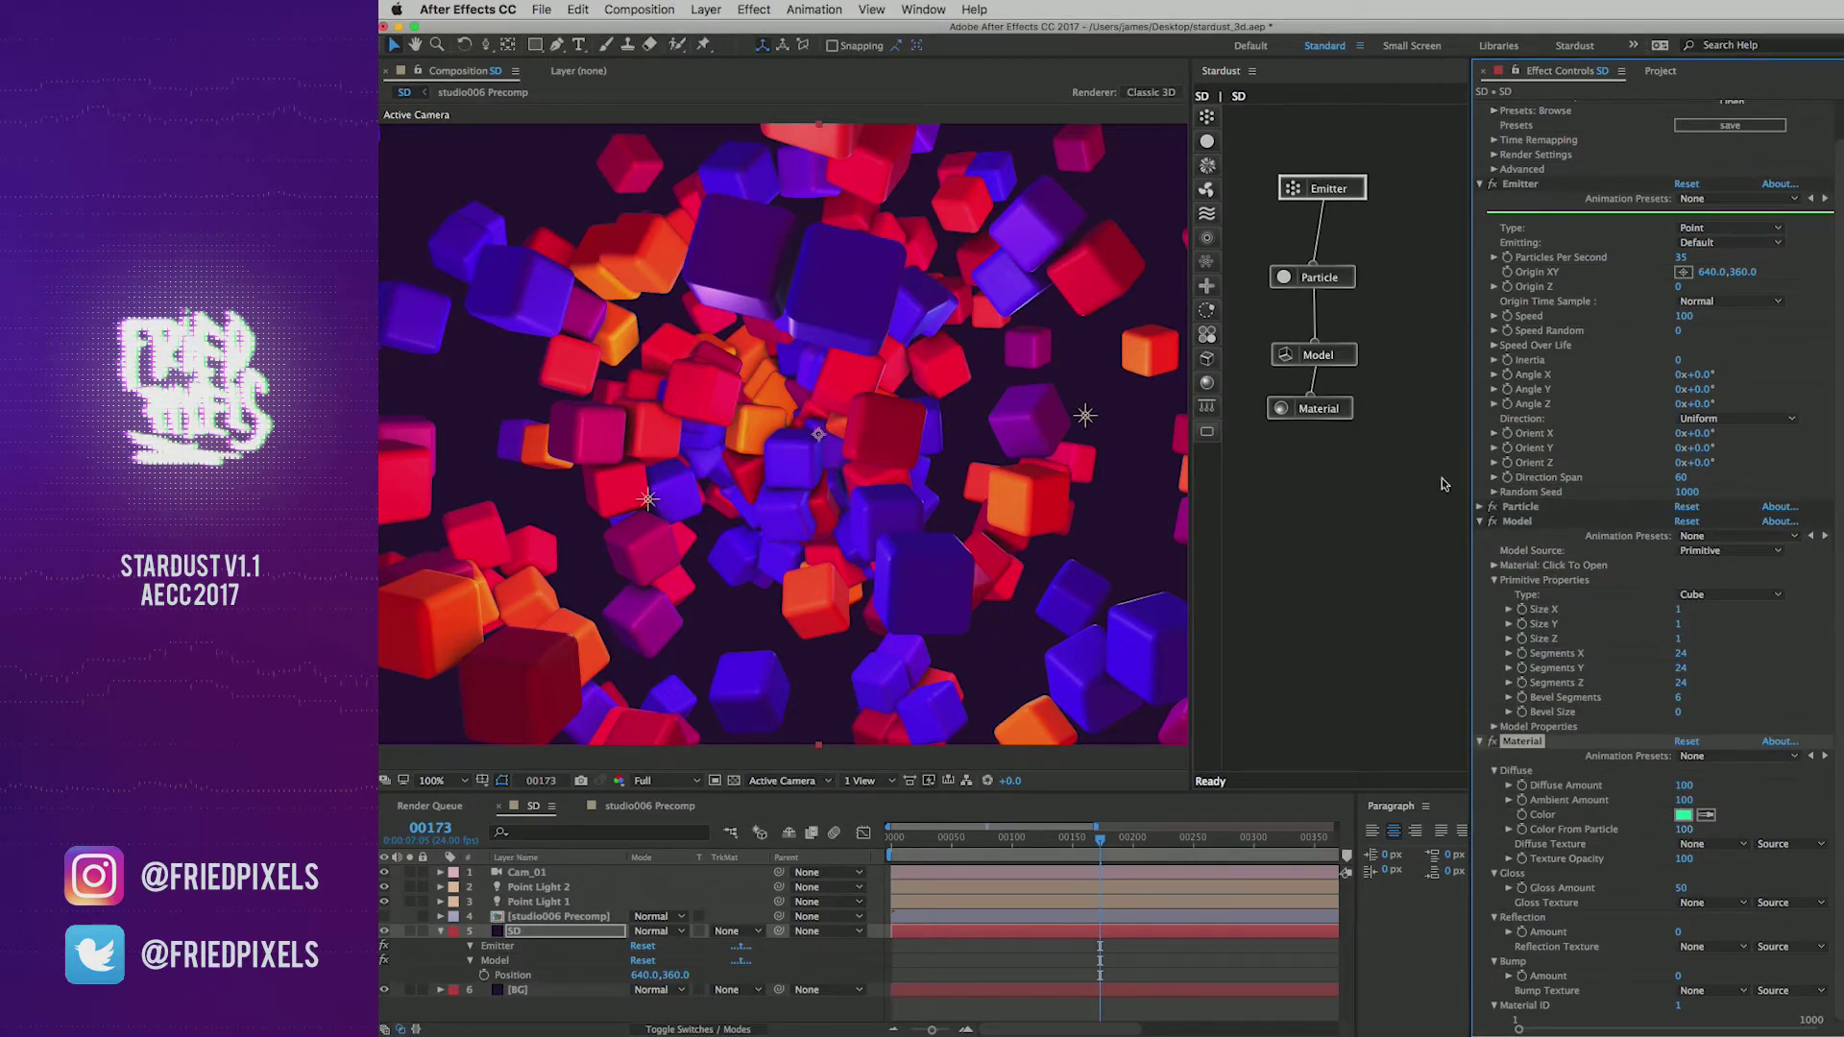
# Step: Check the Particle node's color gradient settings and set the Material node's Color From Particle to 0
pyautogui.click(1481, 507)
pyautogui.scroll(-4, 1499, 529)
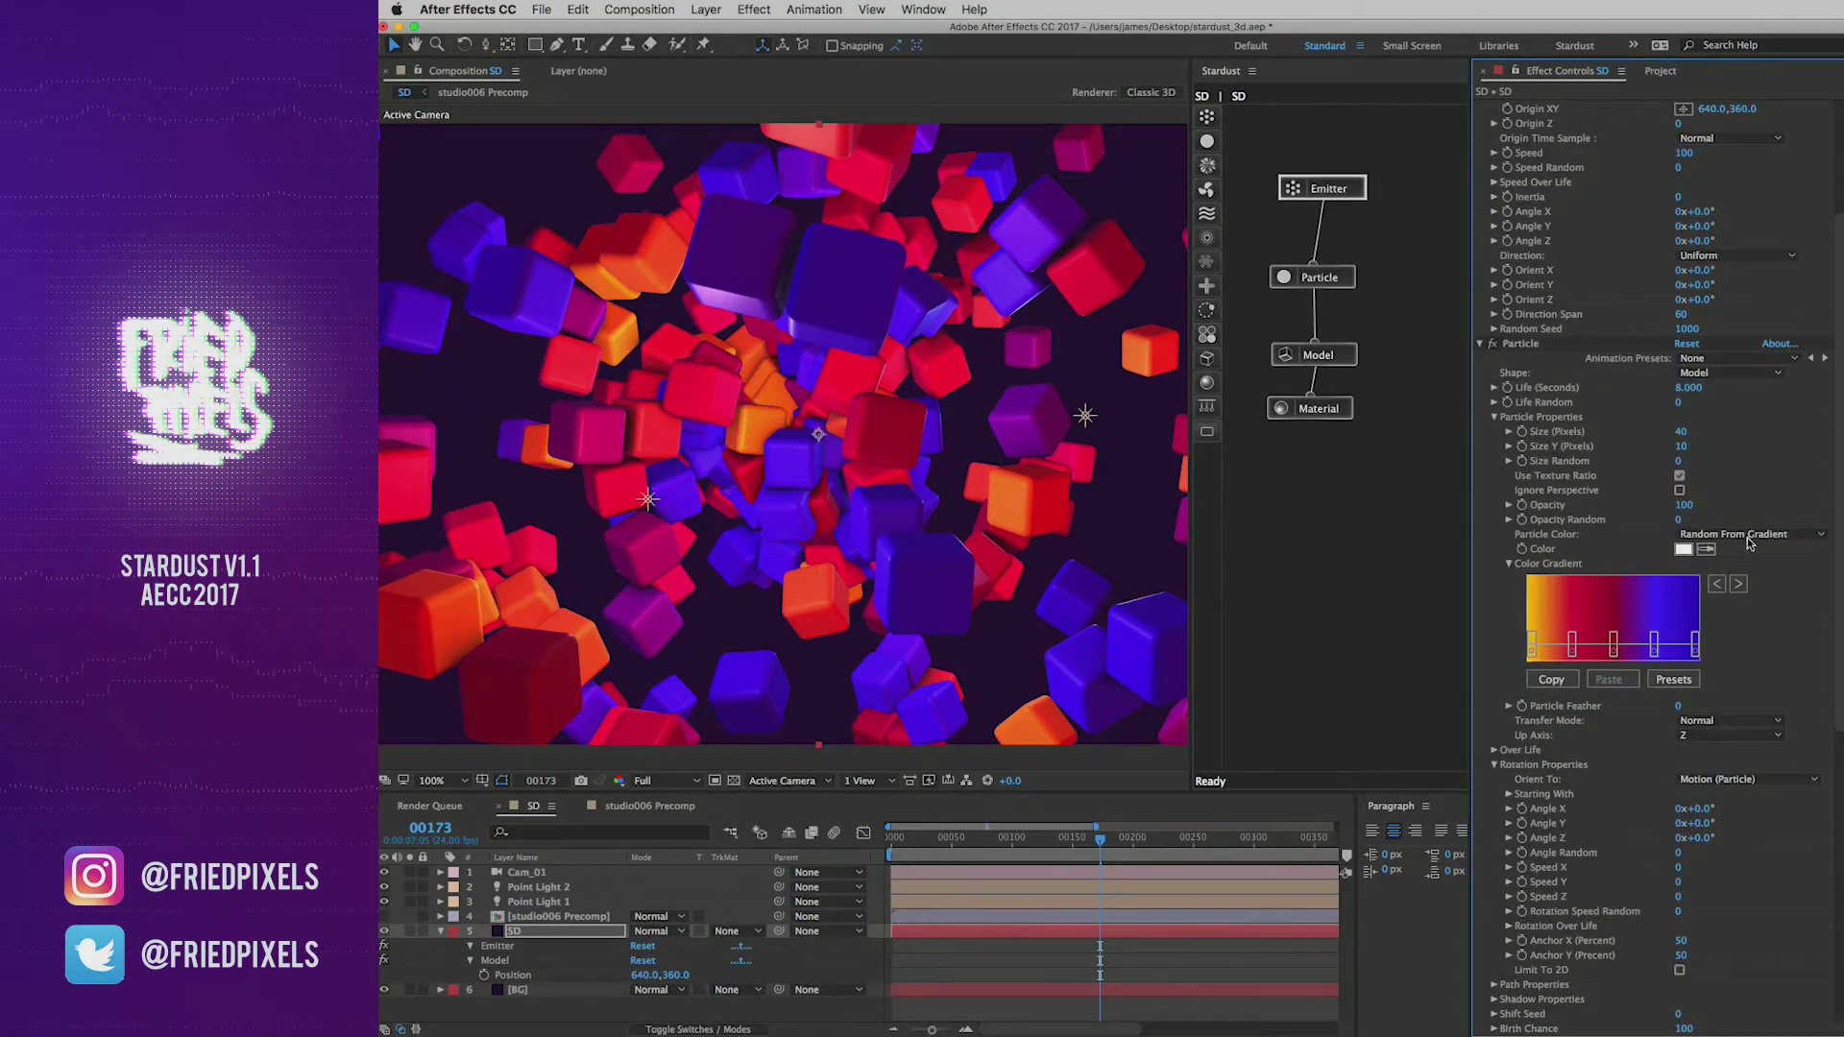
pyautogui.scroll(-12, 1652, 826)
pyautogui.moveTo(1683, 835); pyautogui.dragTo(1523, 827)
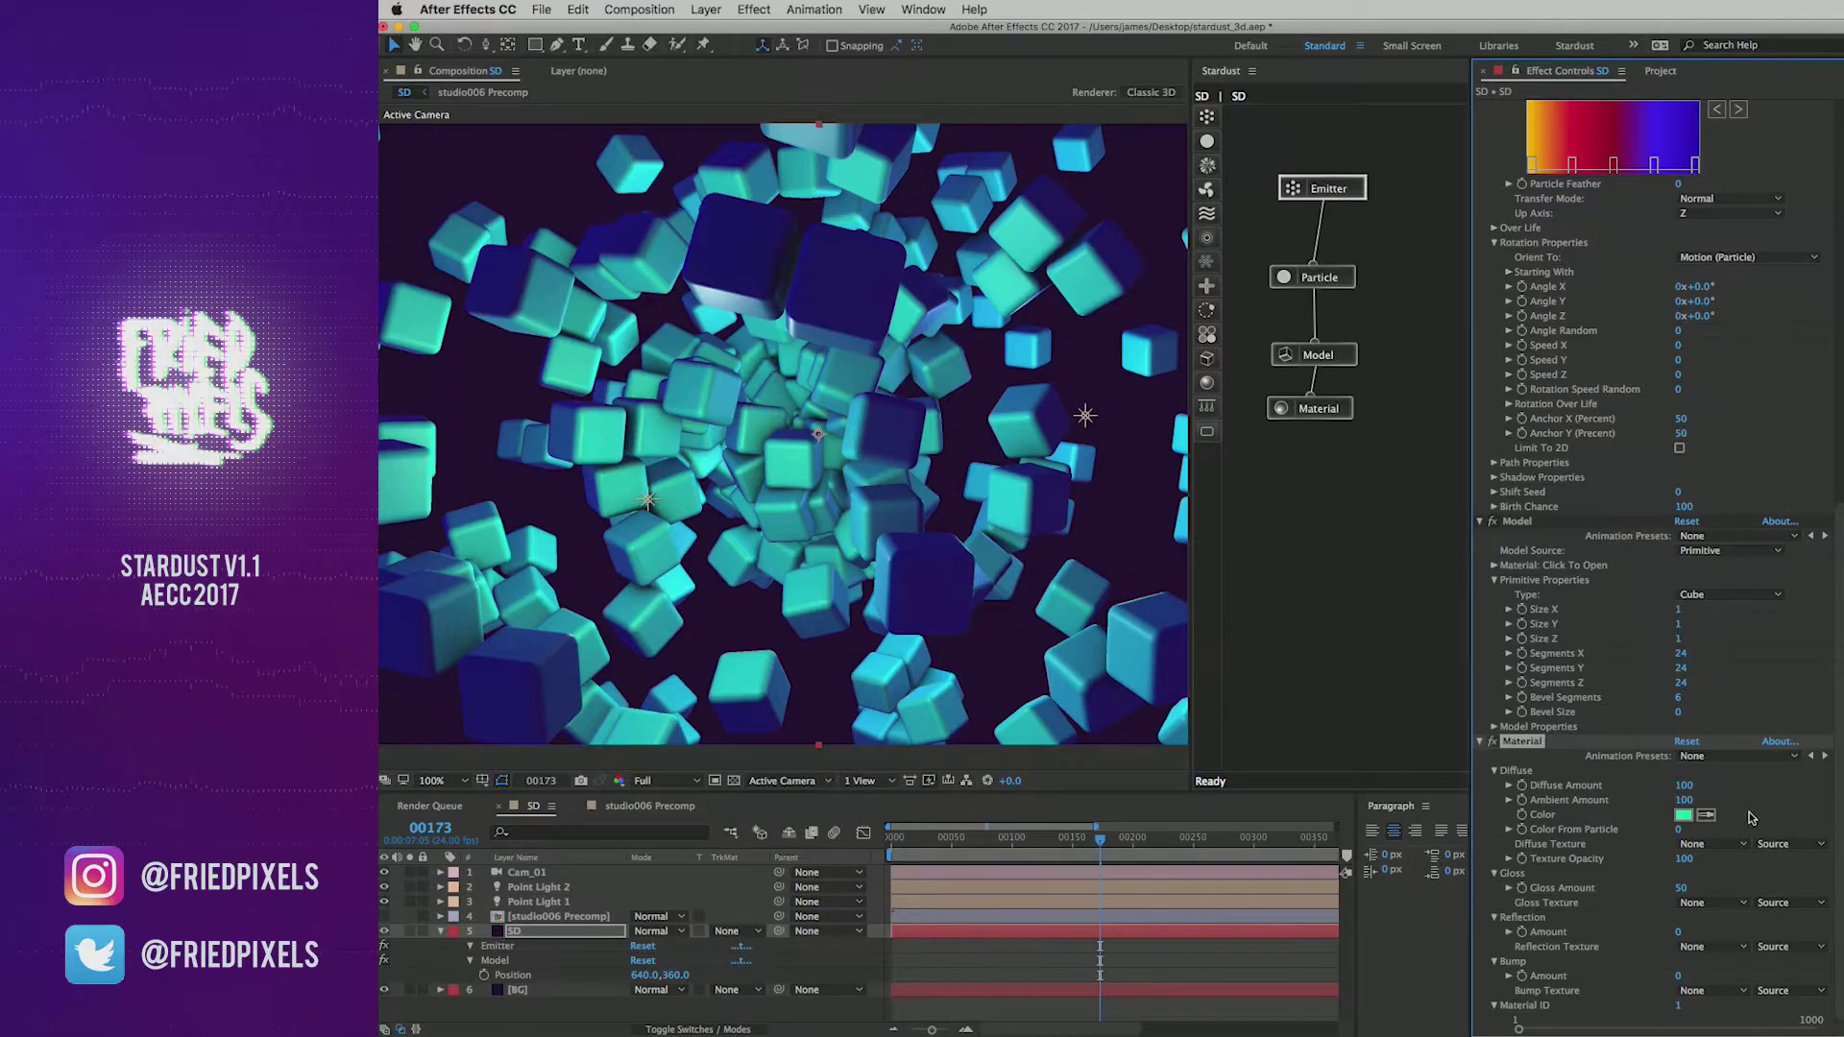
# Step: Create a 512 x 512 px solid named checker above the Cam_01 layer
pyautogui.click(516, 875)
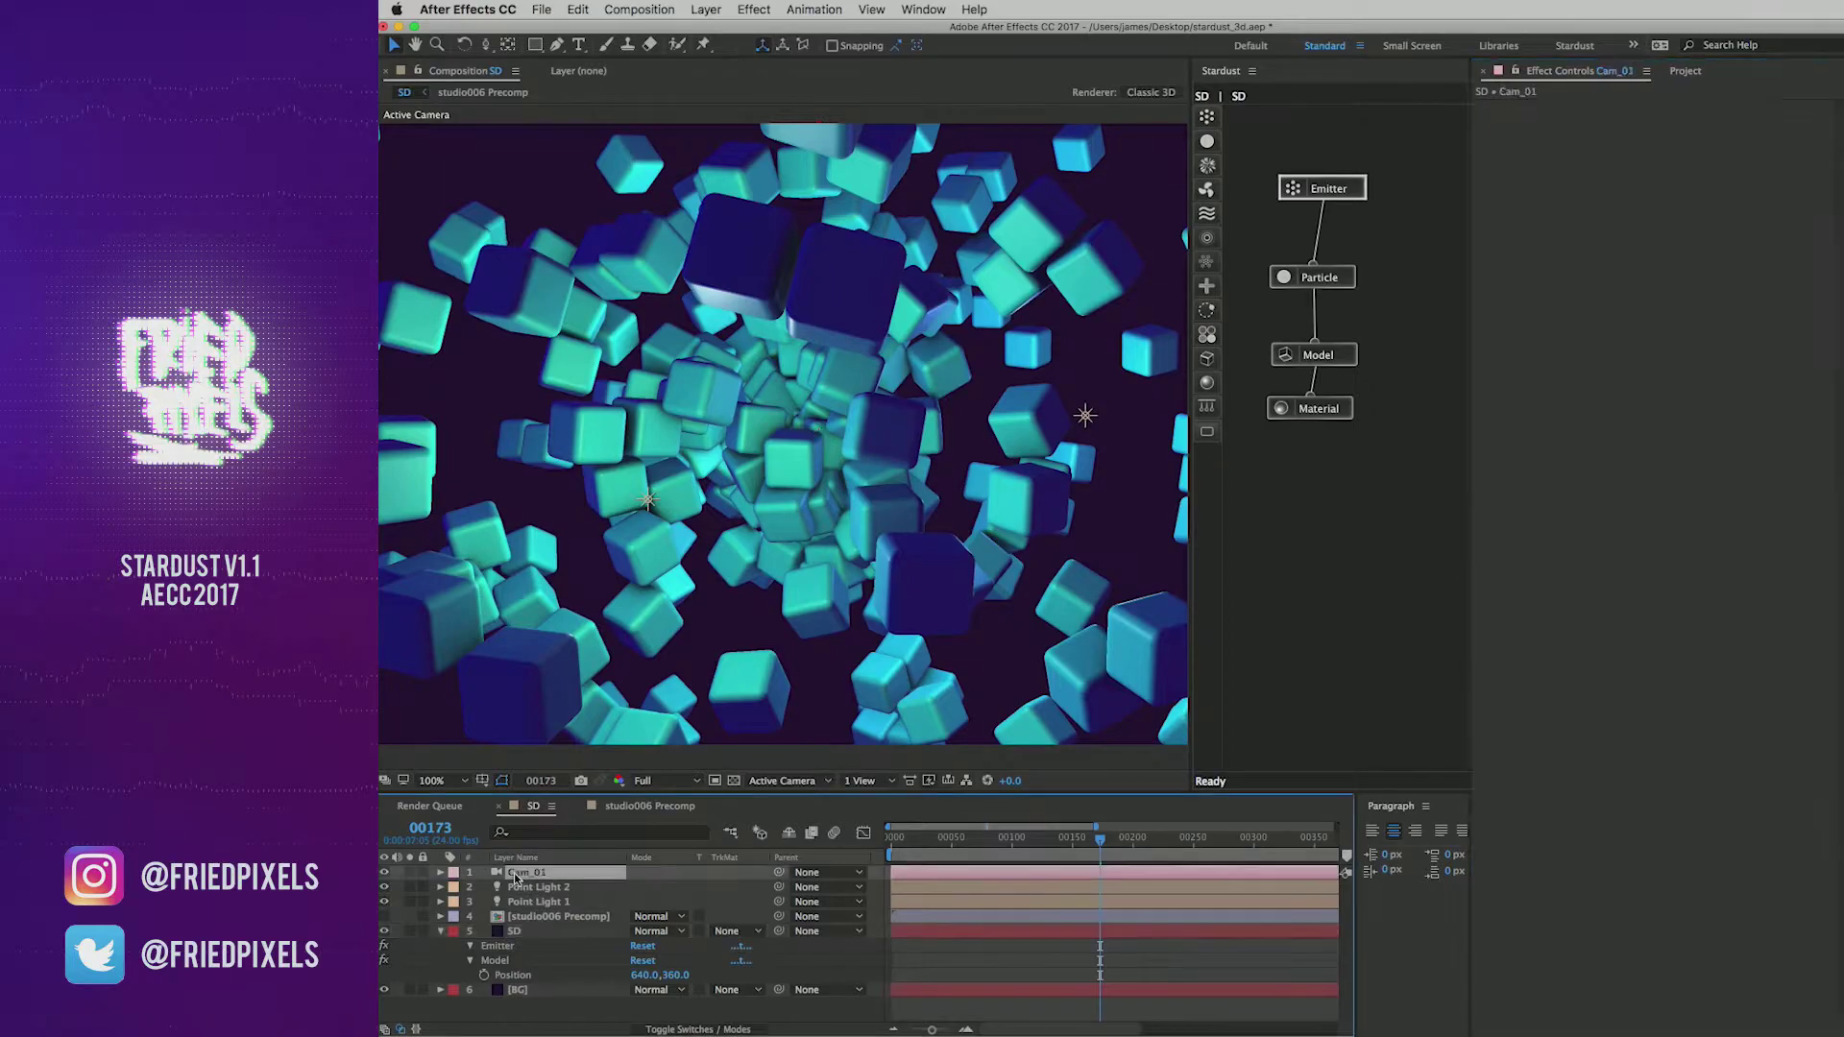
pyautogui.press('super+y')
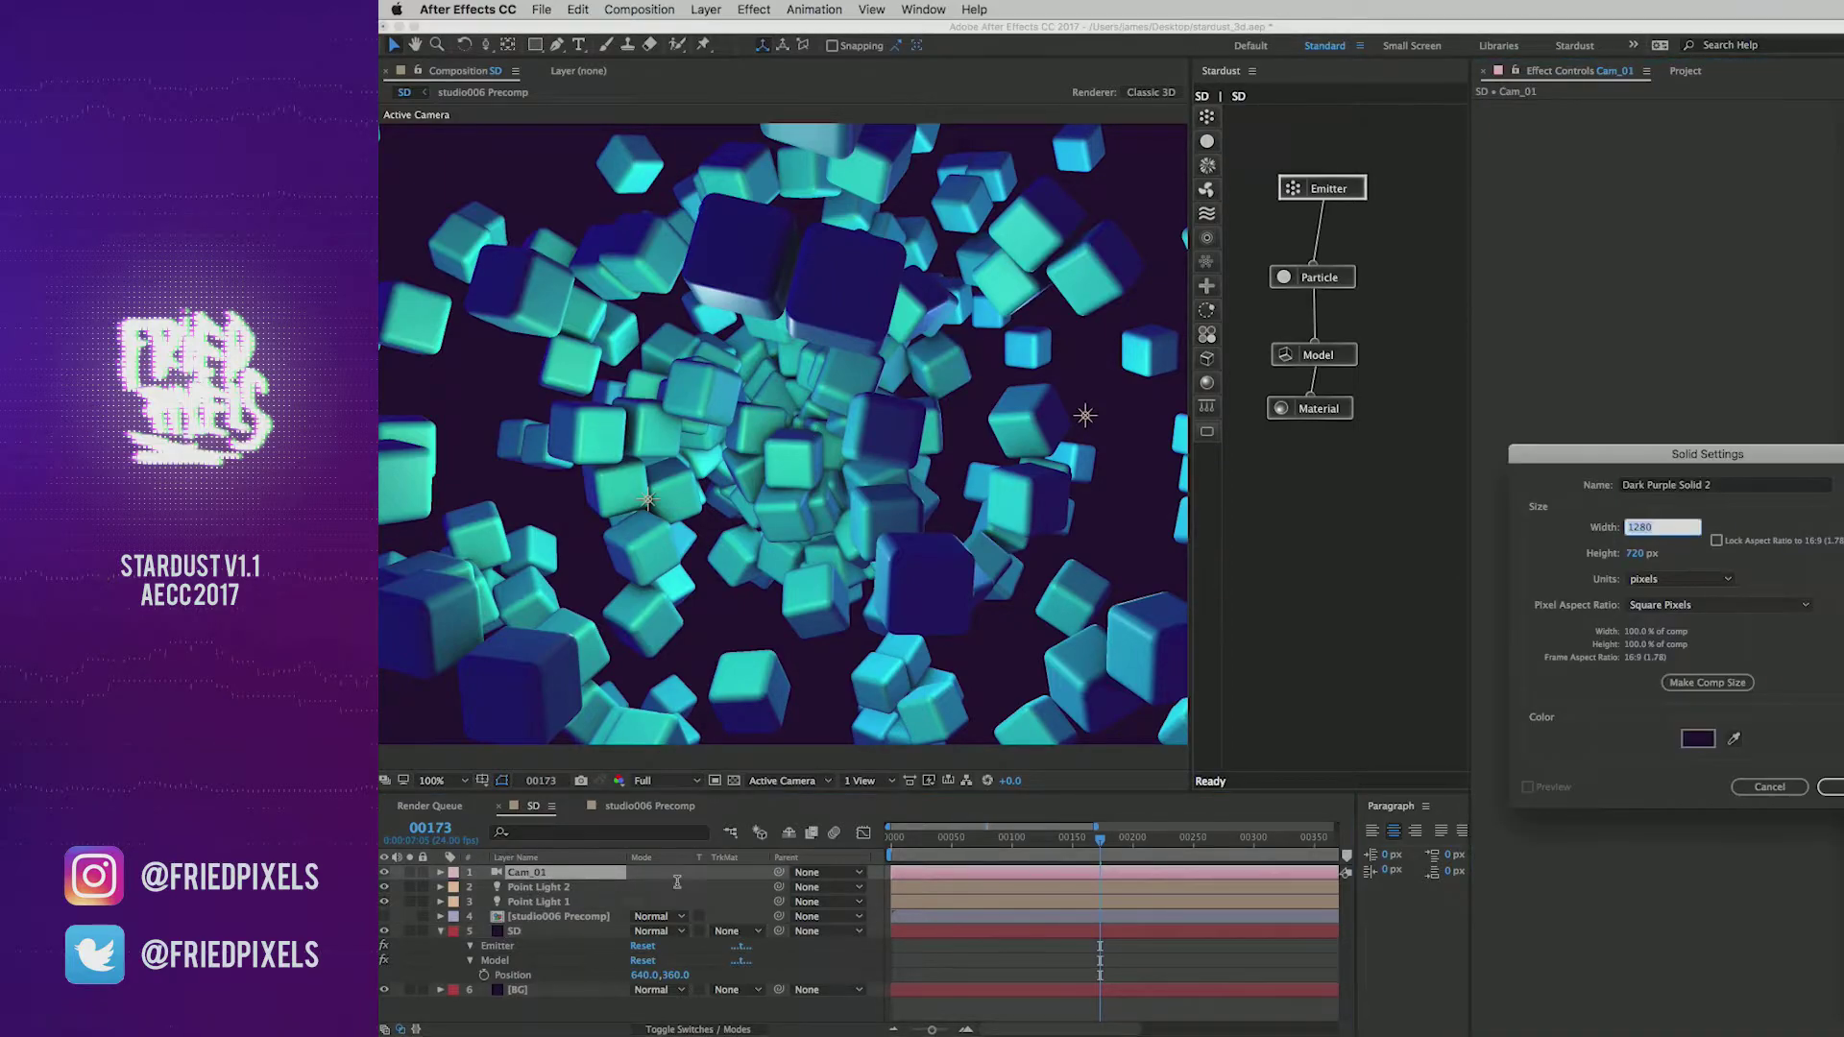
pyautogui.write('512')
pyautogui.press('Tab')
pyautogui.write('512')
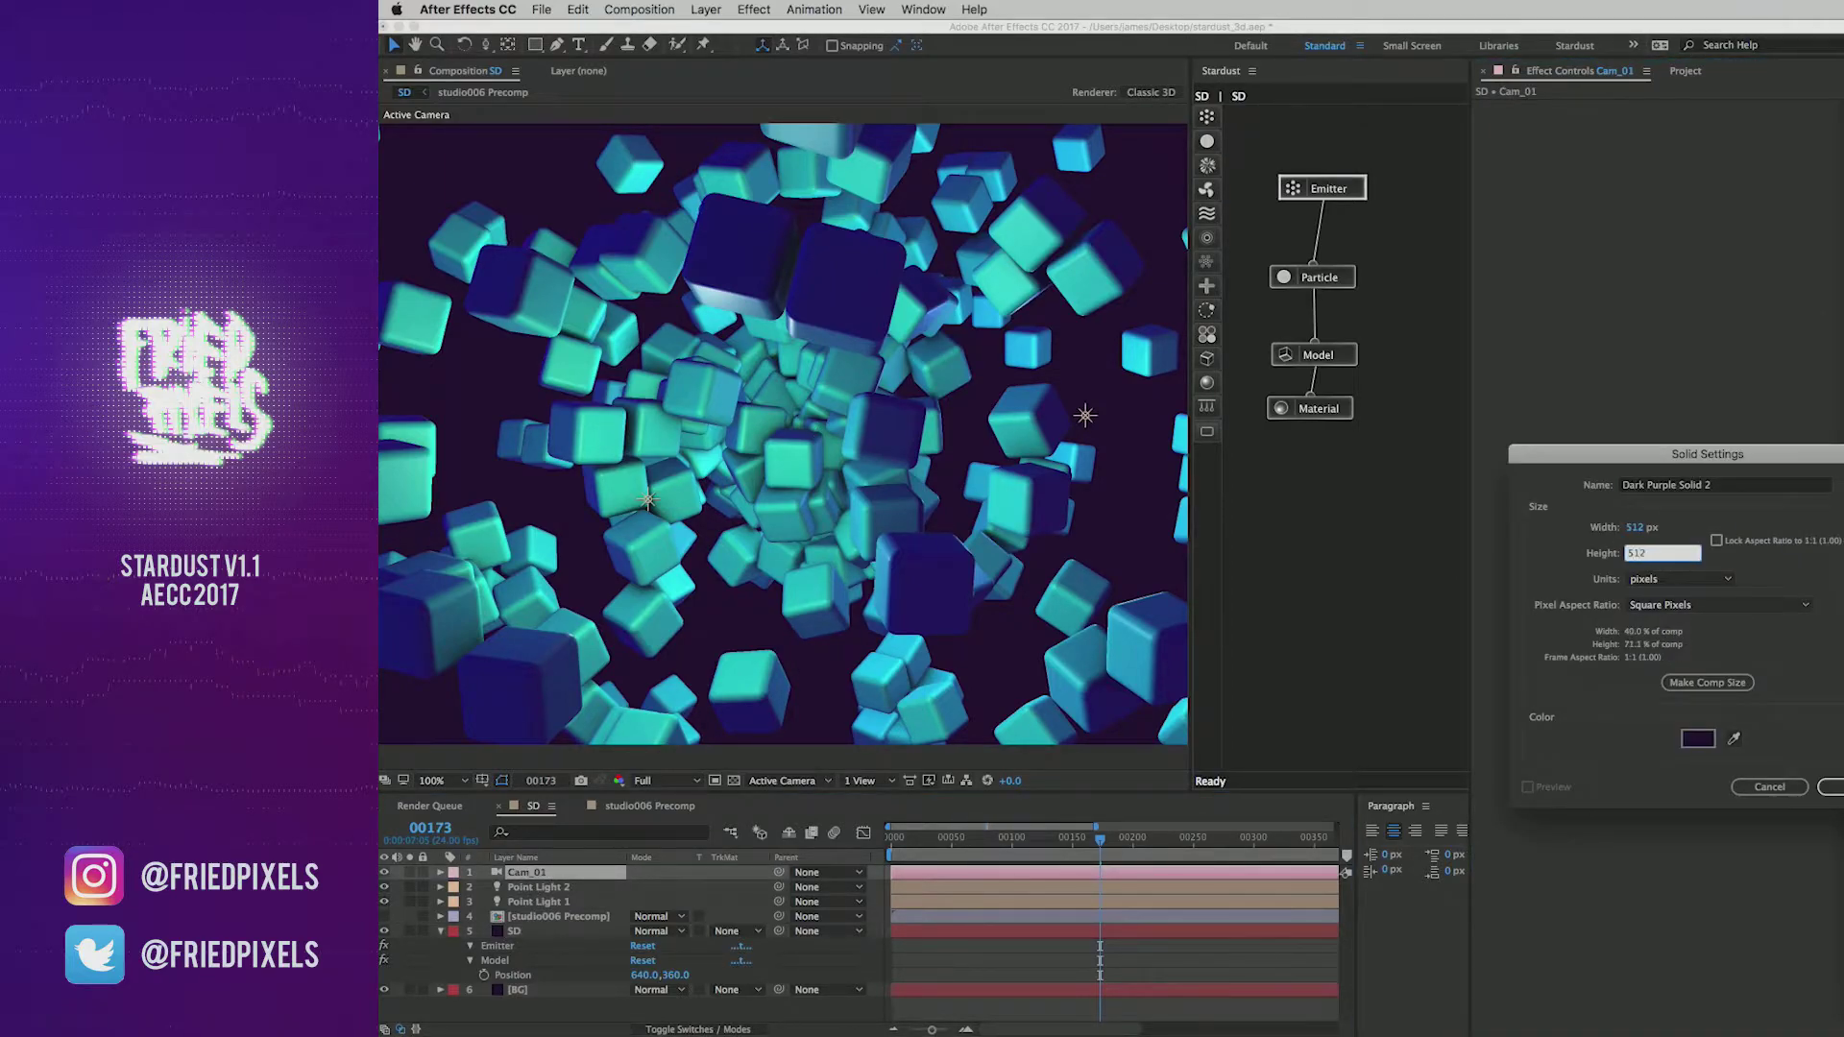
pyautogui.click(1632, 490)
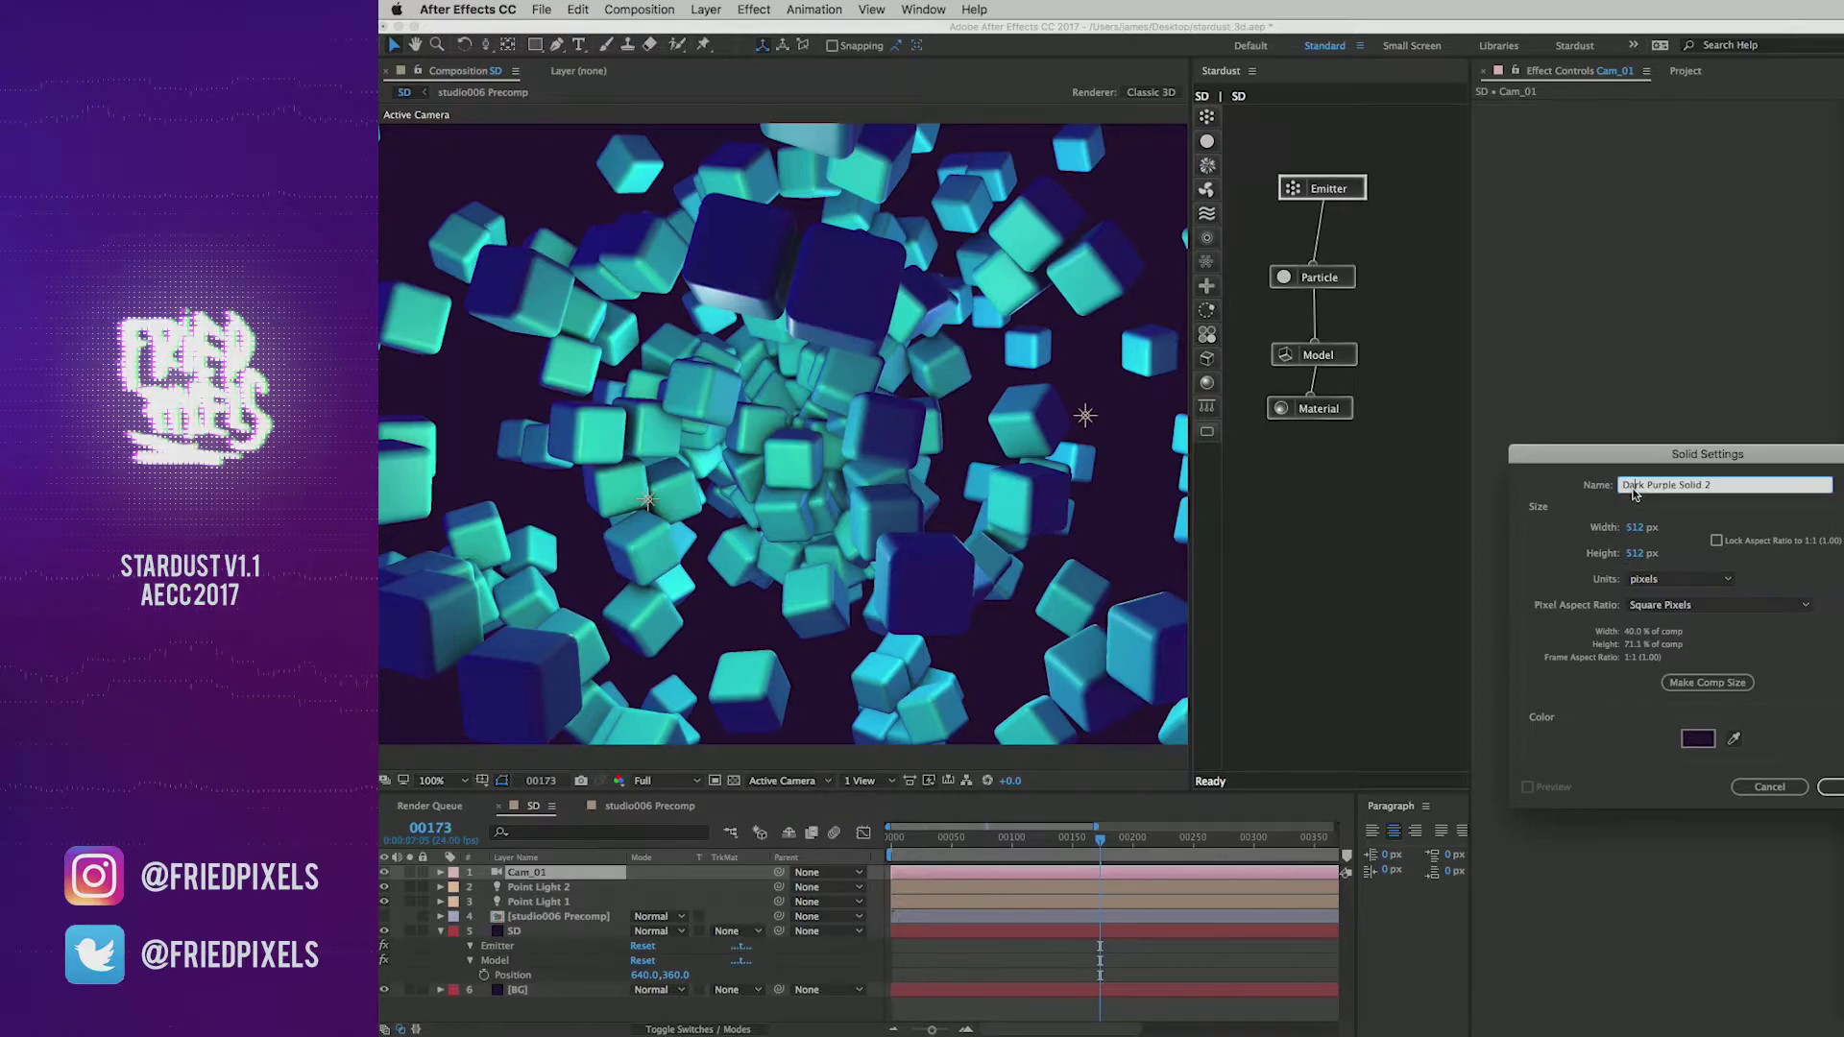
pyautogui.write('checker')
pyautogui.press('Return')
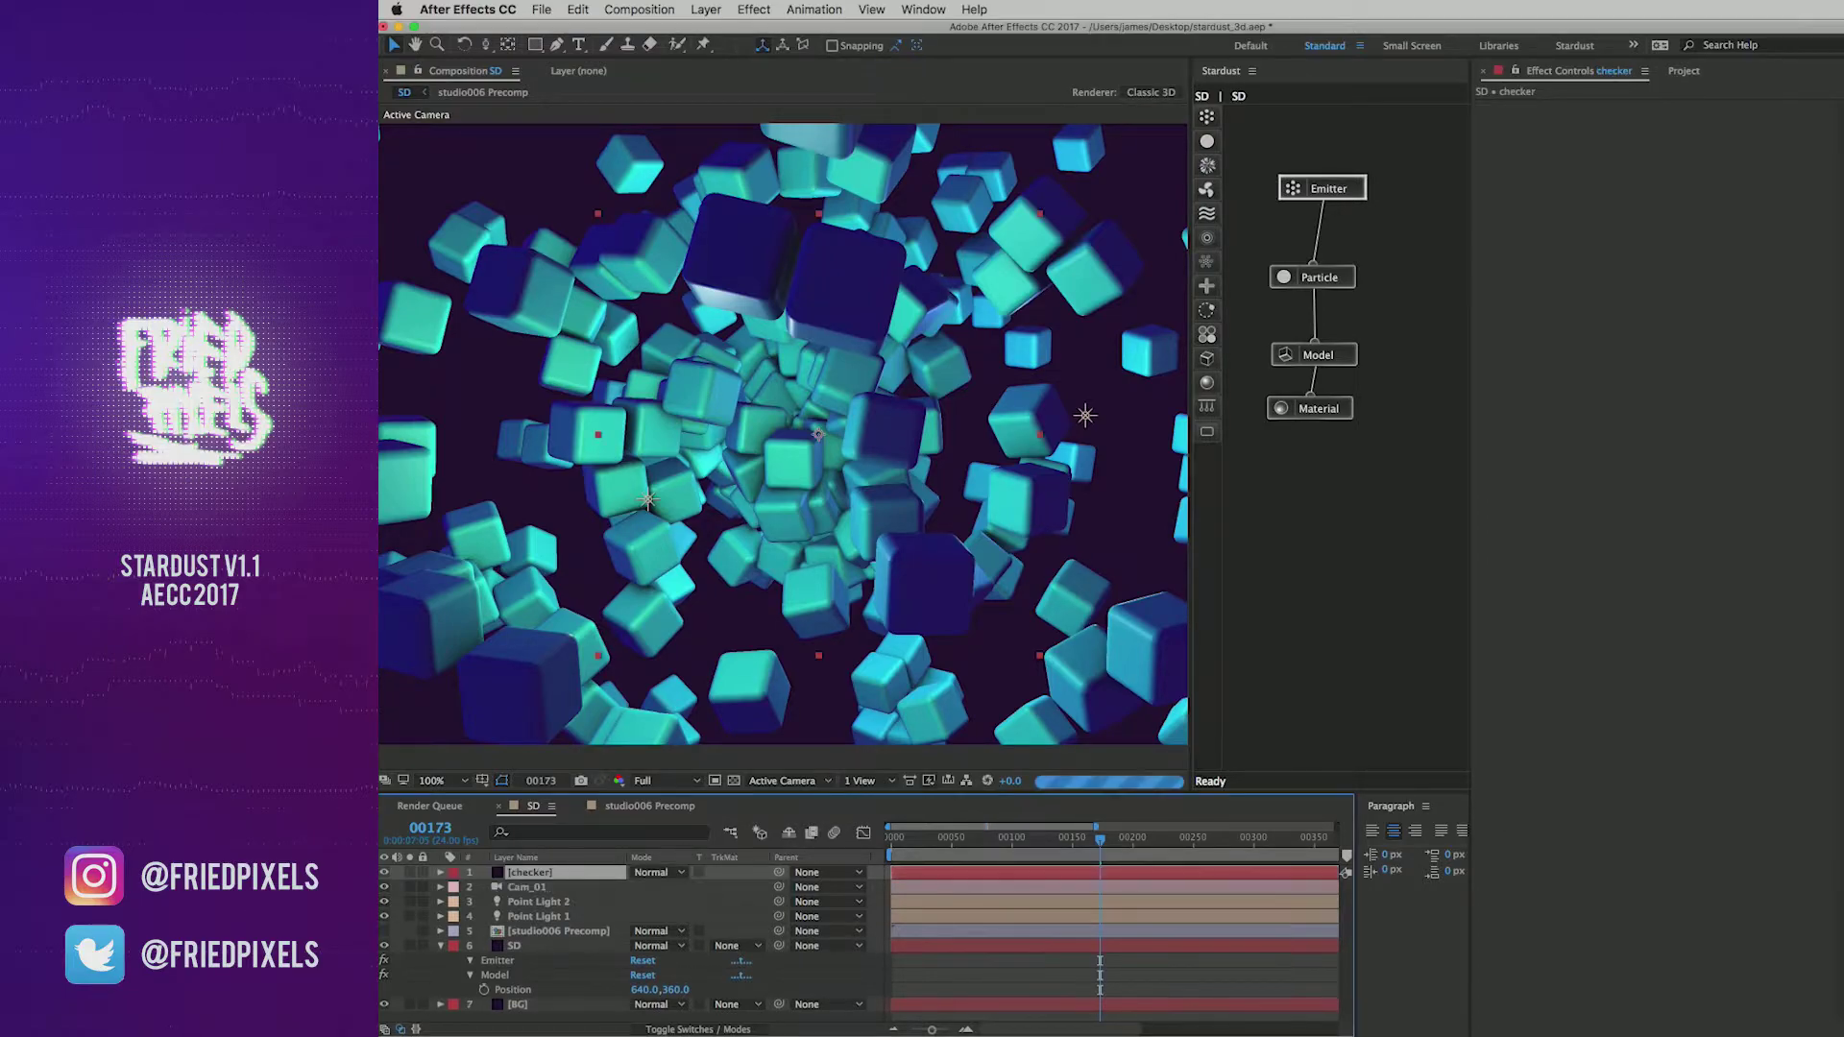
# Step: Apply a Checkerboard effect to the checker solid with a Width of about 113
pyautogui.rightClick(1584, 173)
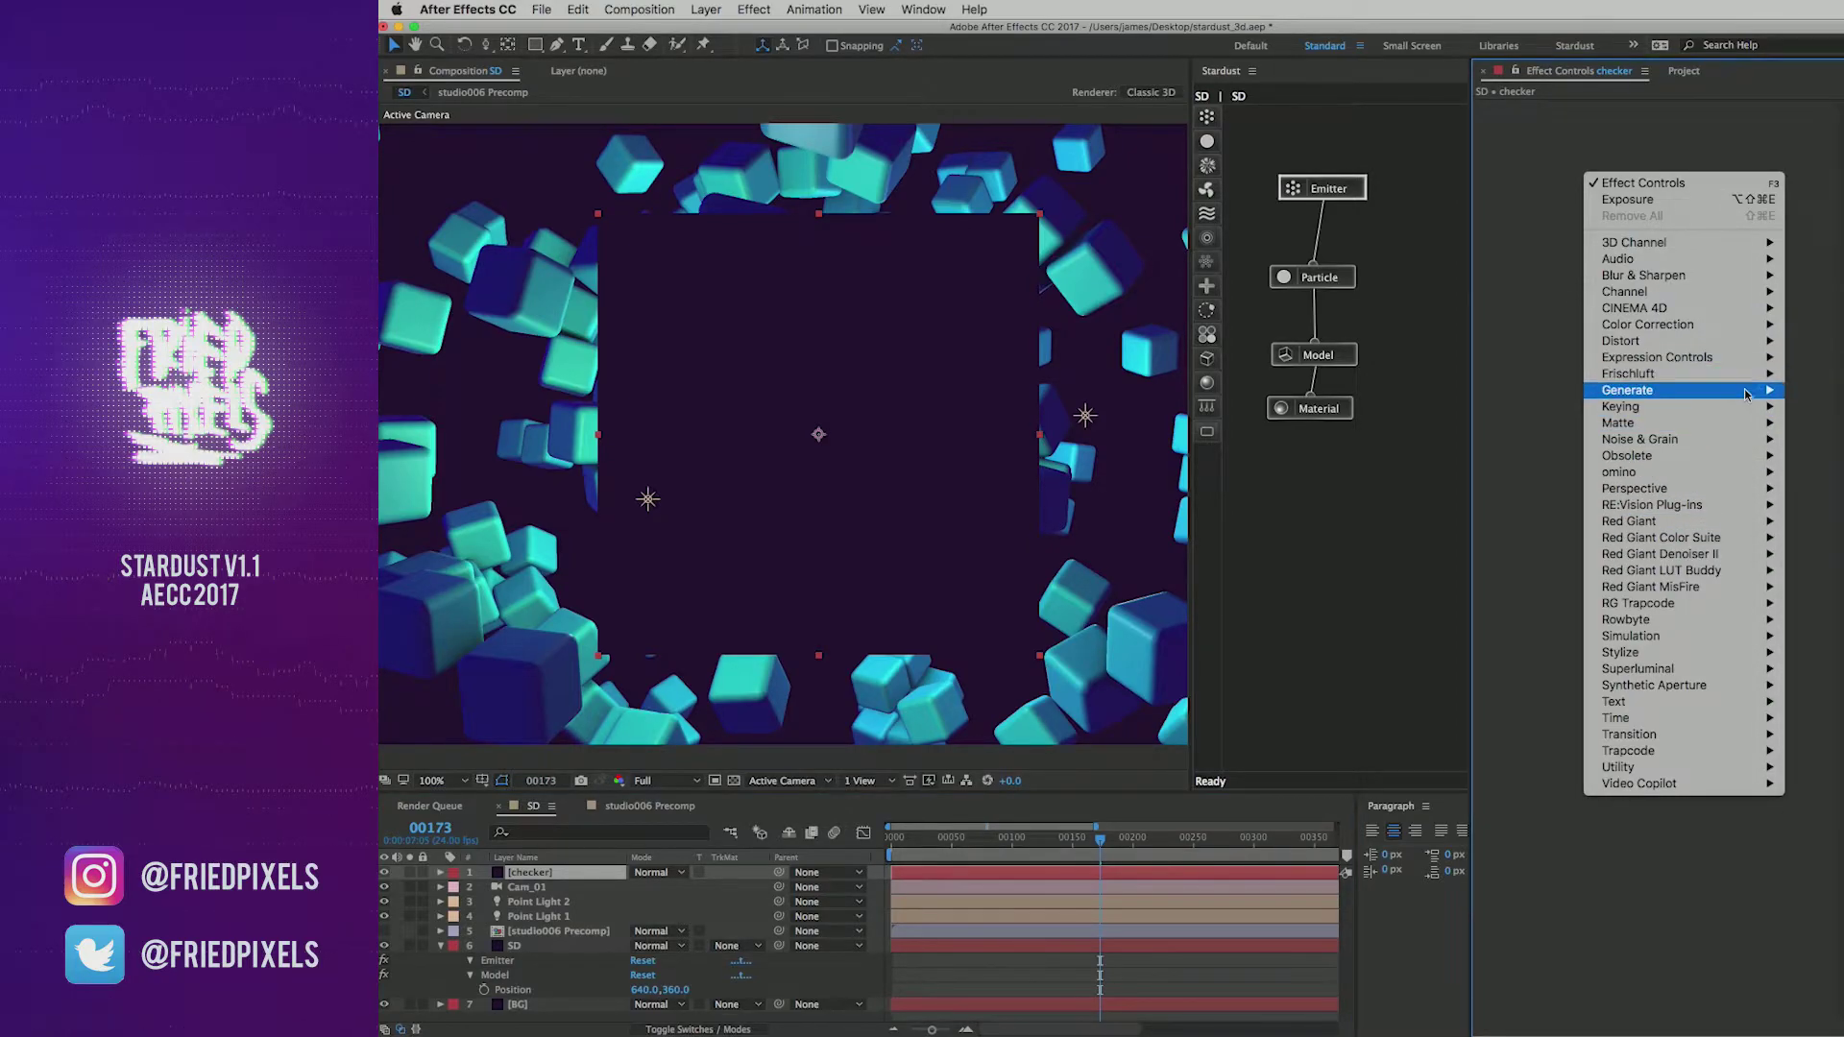
pyautogui.moveTo(1729, 390)
pyautogui.click(1825, 570)
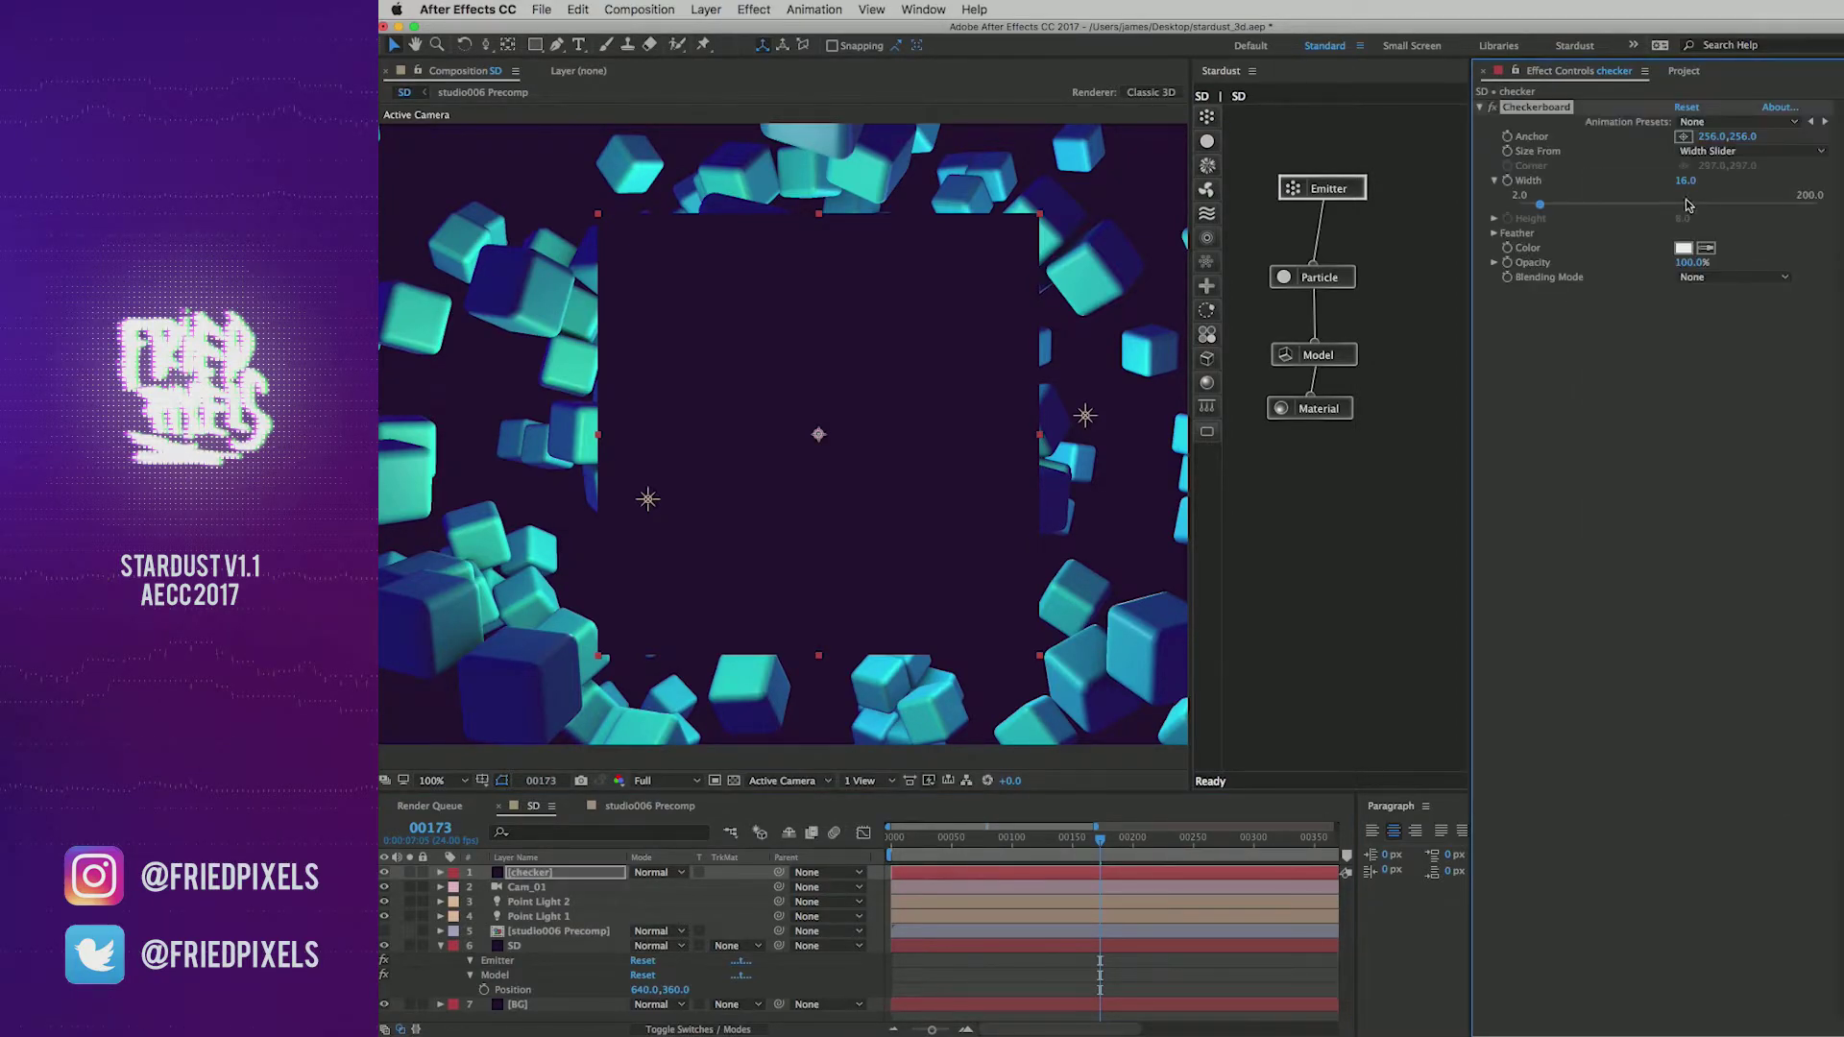
pyautogui.click(1686, 204)
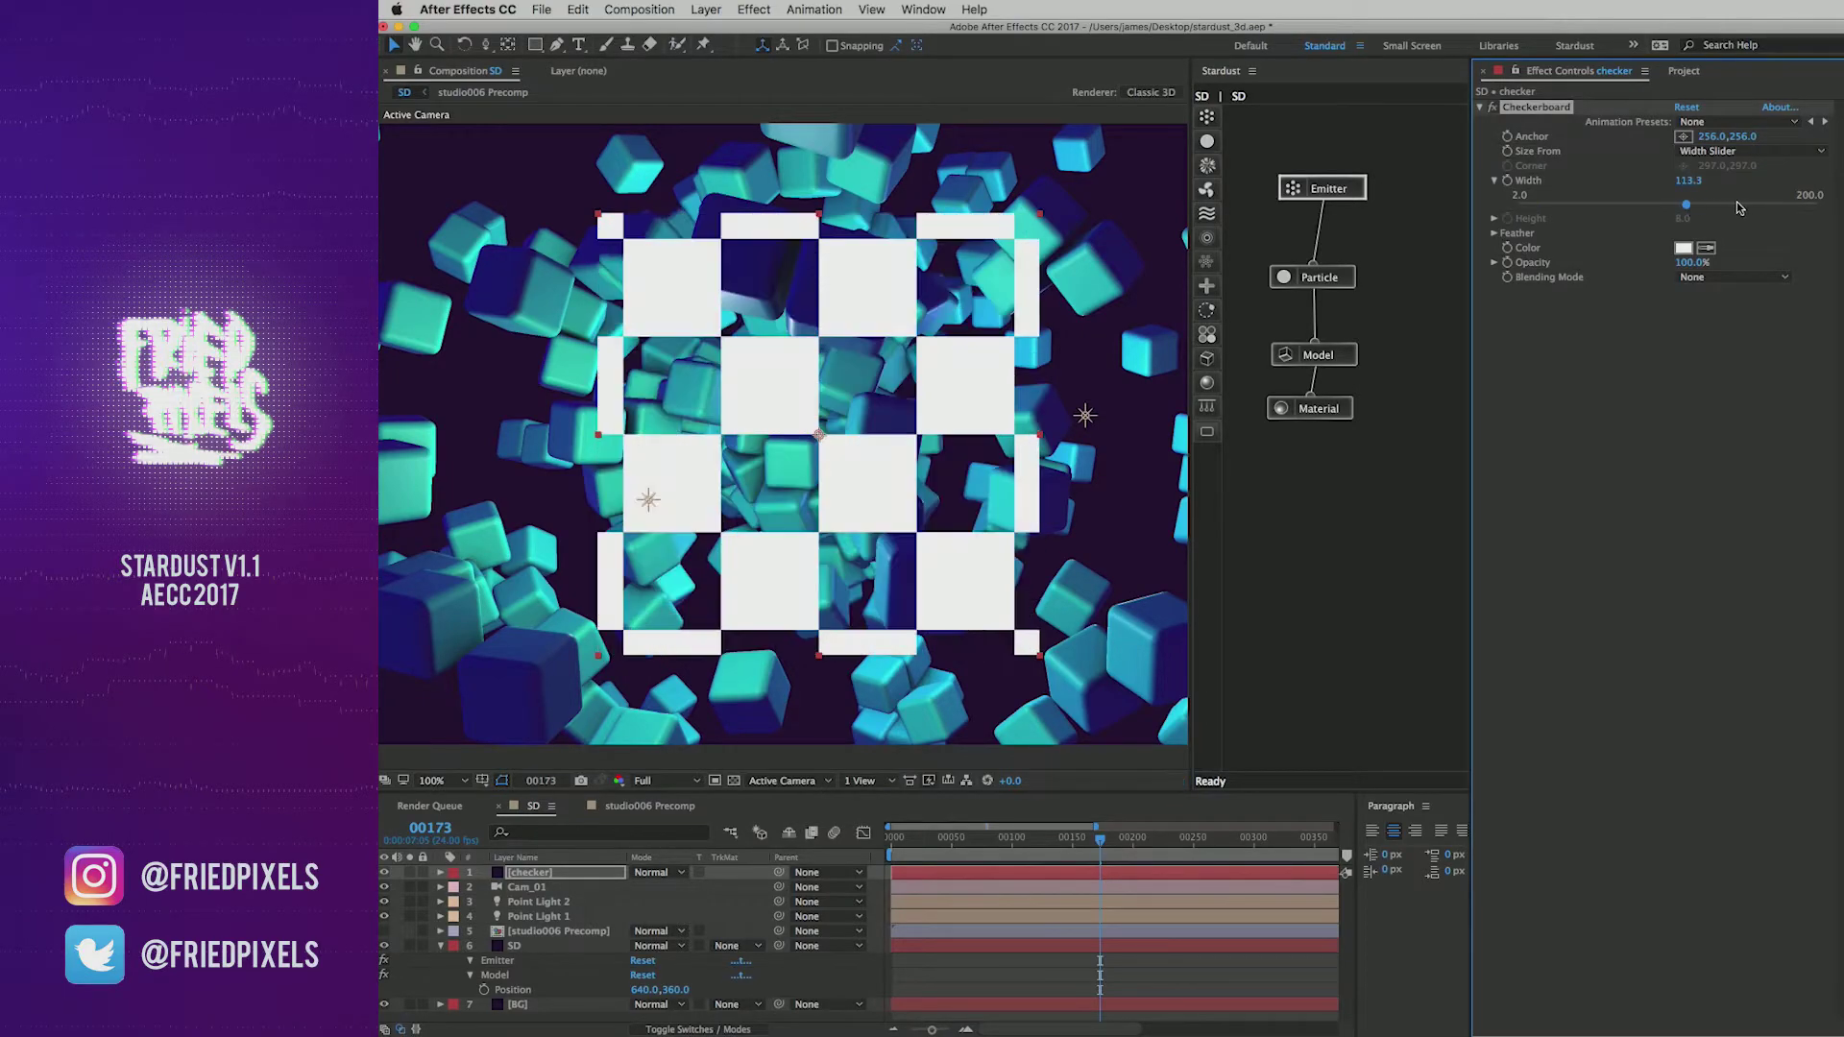
# Step: Set the Checkerboard Width to about 110 and pre-compose the checker layer as checker Comp 1, moving all attributes into it
pyautogui.moveTo(1687, 205); pyautogui.dragTo(1682, 206)
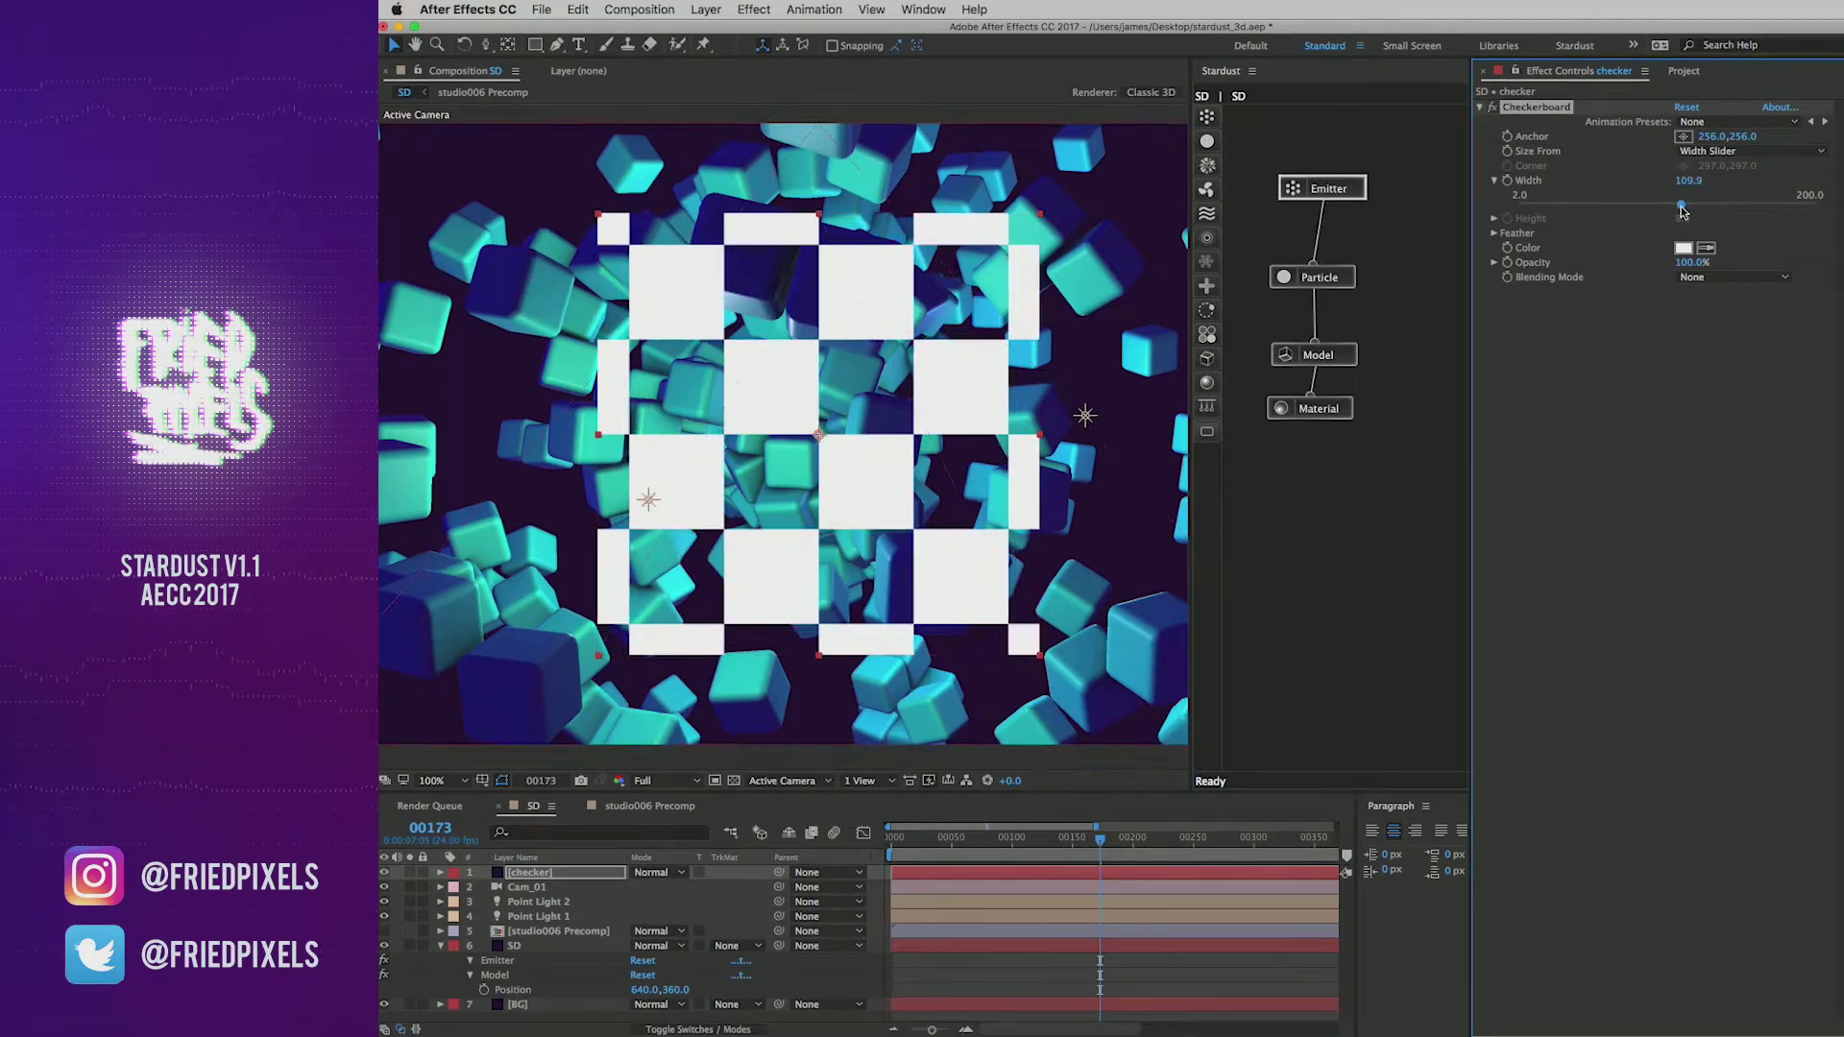
pyautogui.click(589, 876)
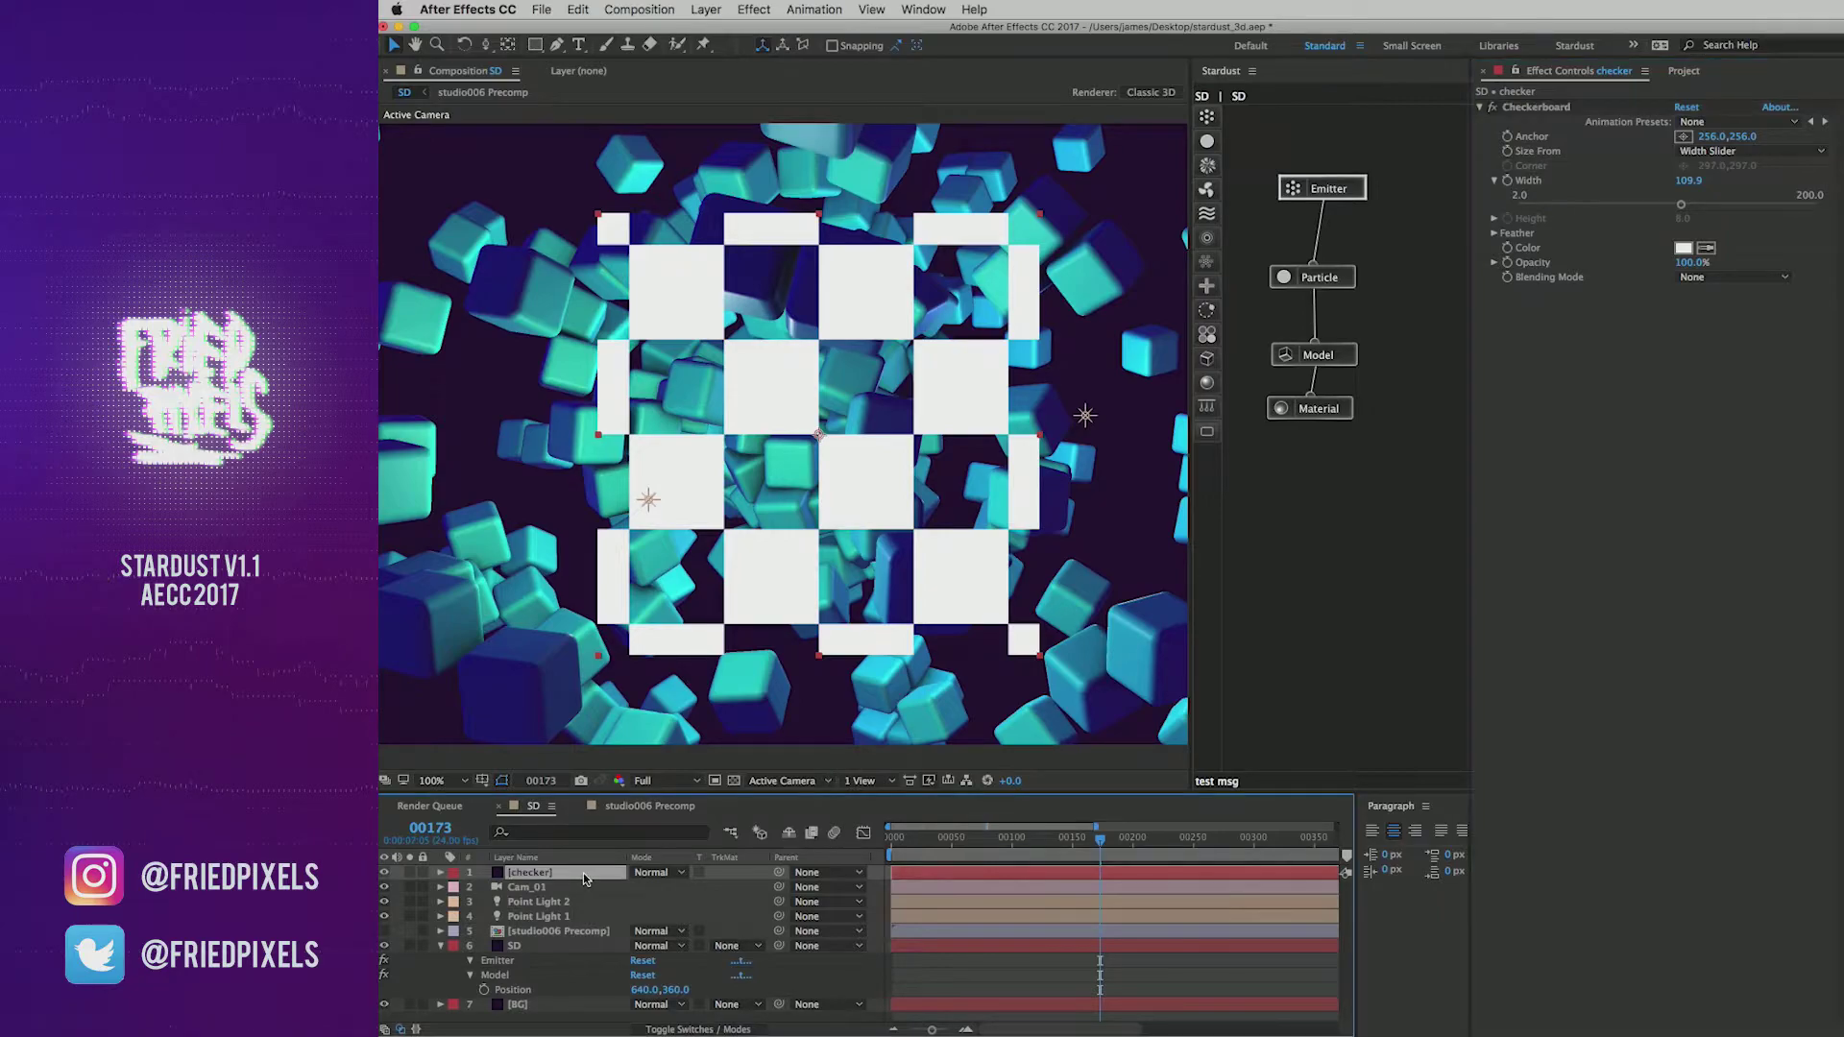
pyautogui.press('super+shift+c')
pyautogui.click(473, 231)
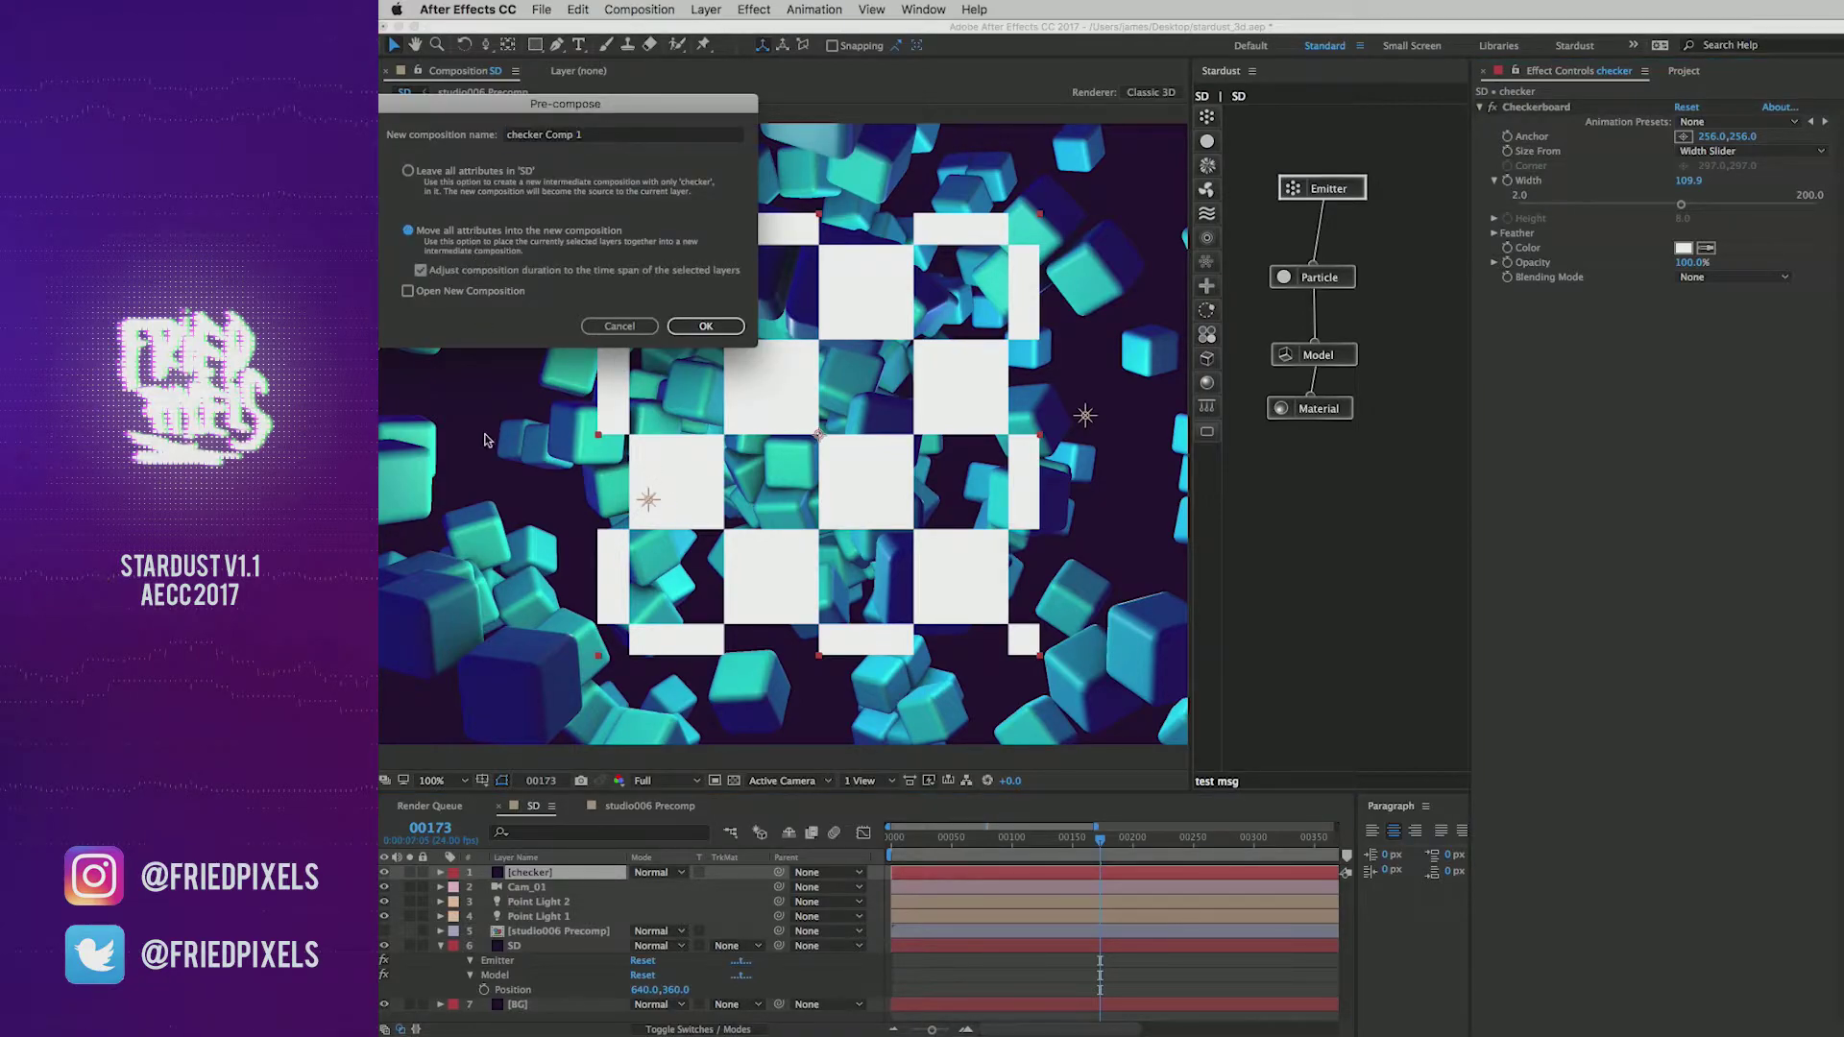
pyautogui.press('Return')
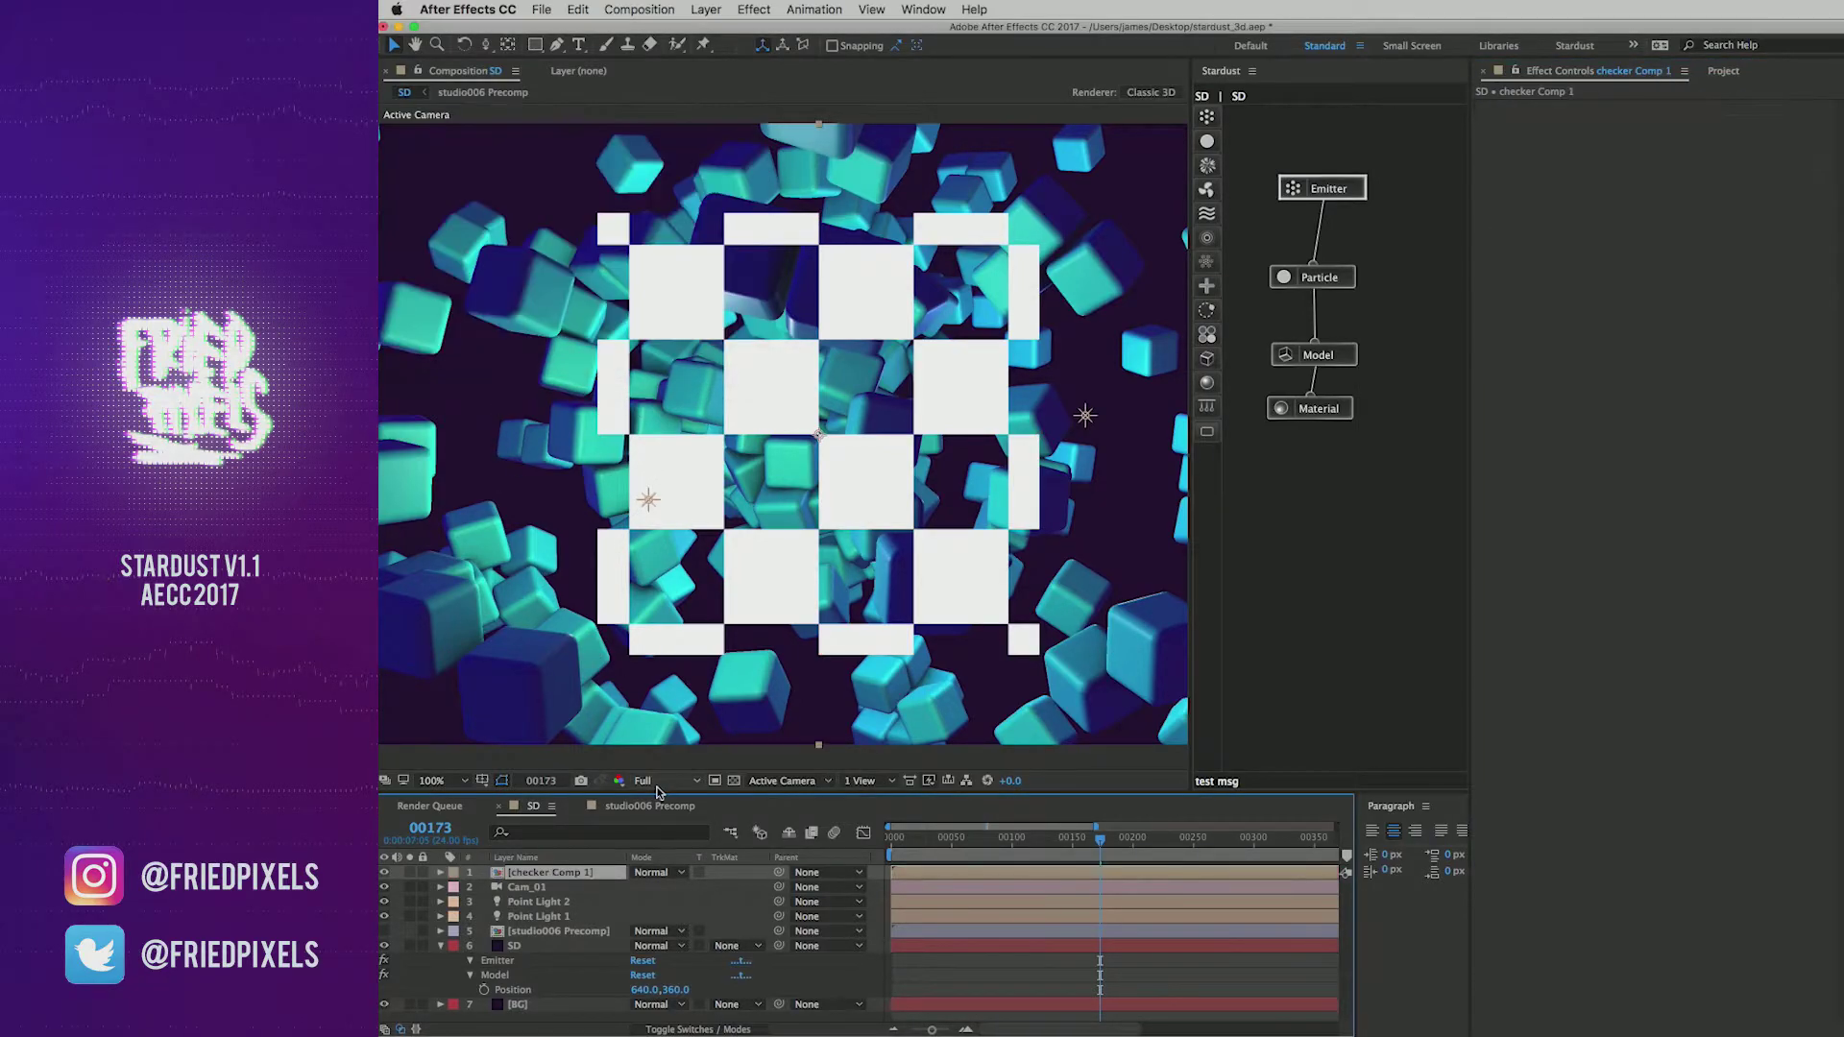
# Step: Open checker Comp 1 and add a black solid beneath the checker layer
pyautogui.doubleClick(551, 876)
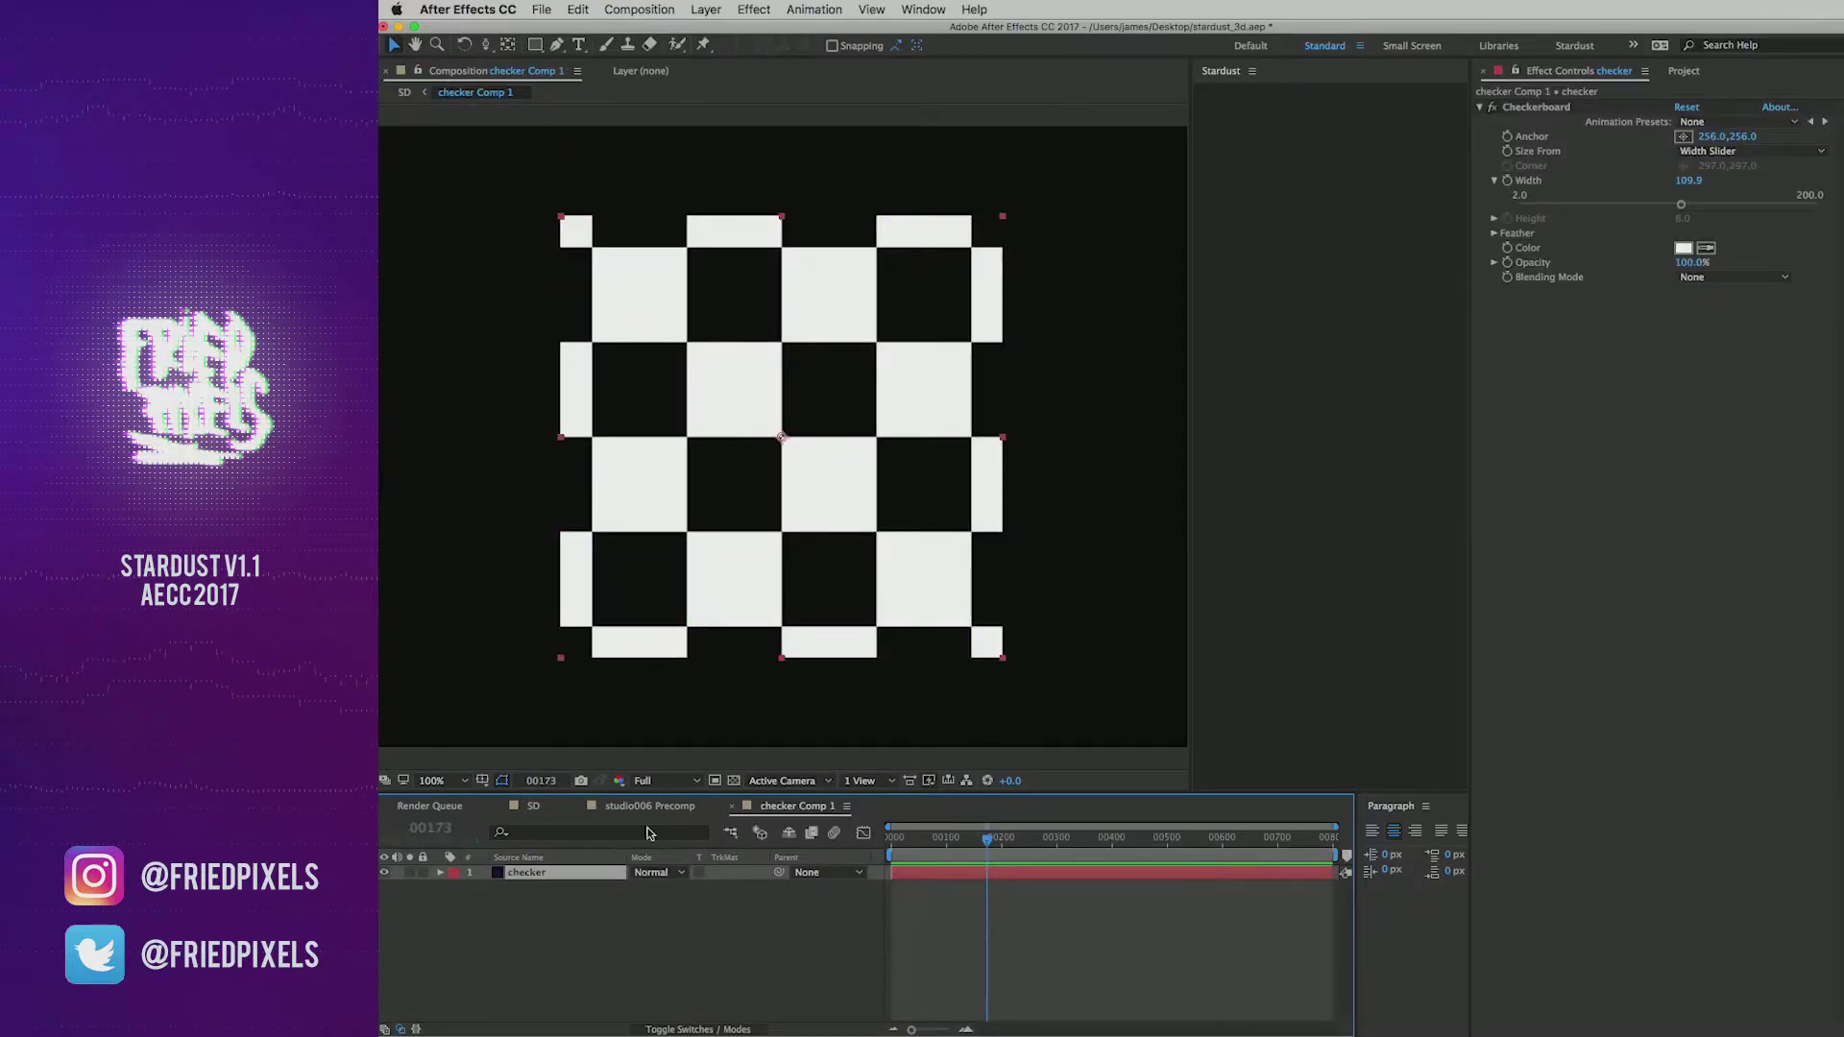
pyautogui.press('super+y')
pyautogui.click(1719, 744)
pyautogui.press('Return')
pyautogui.press('Return')
pyautogui.moveTo(526, 872); pyautogui.dragTo(534, 896)
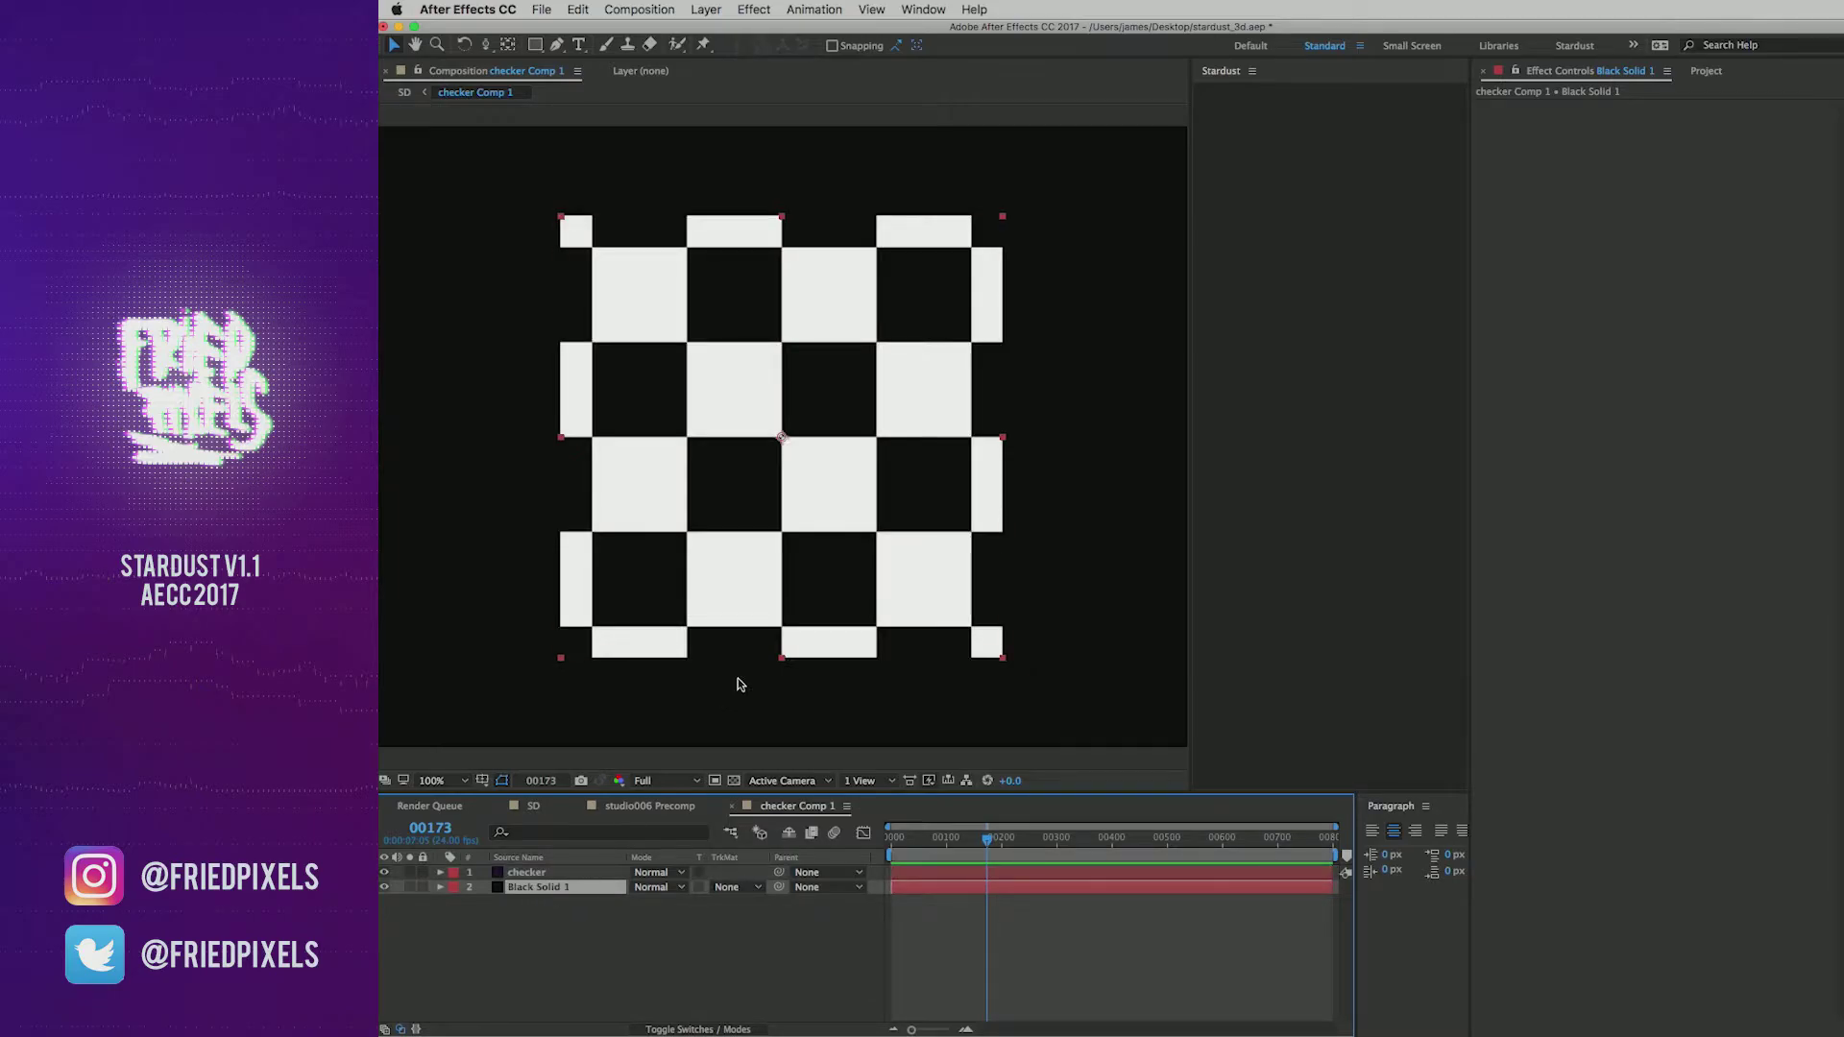
# Step: Resize checker Comp 1 to 512 x 512 px to match the checker solid and return to the SD composition
pyautogui.press('super+k')
pyautogui.click(672, 228)
pyautogui.write('51')
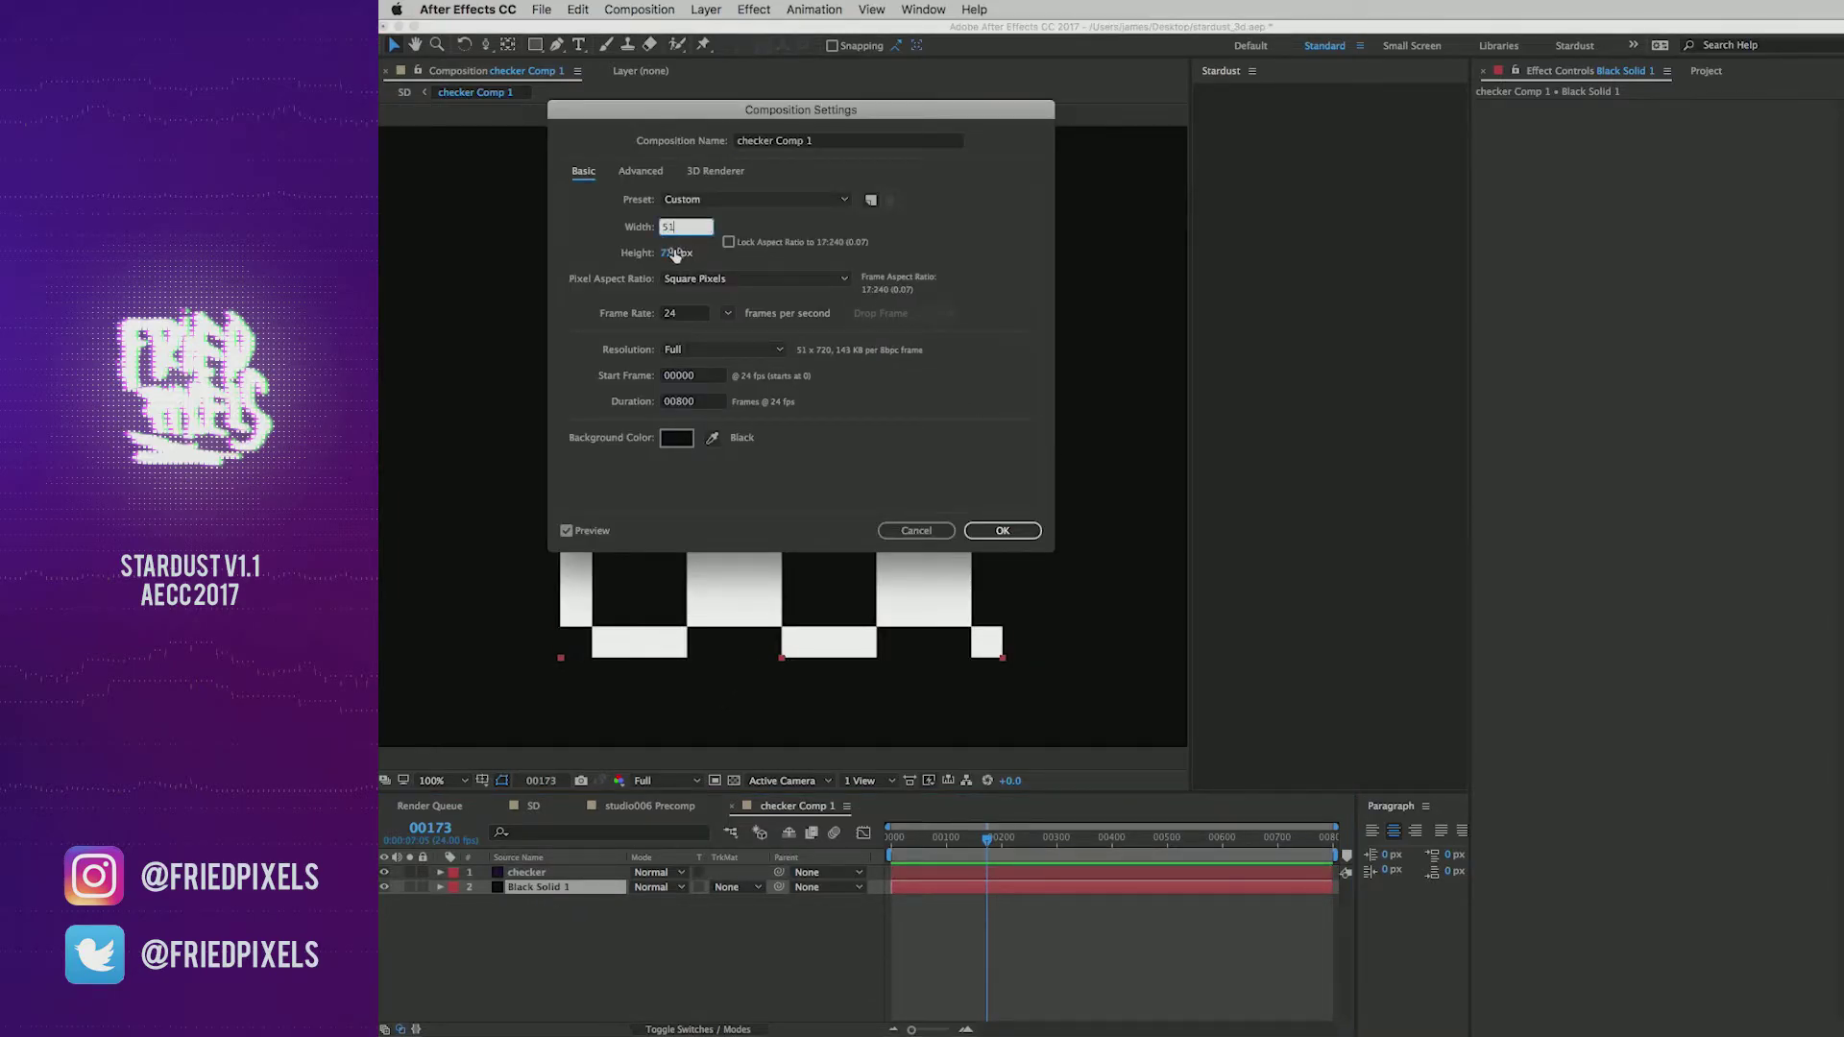
pyautogui.press('BackSpace')
pyautogui.press('BackSpace')
pyautogui.write('720')
pyautogui.press('Return')
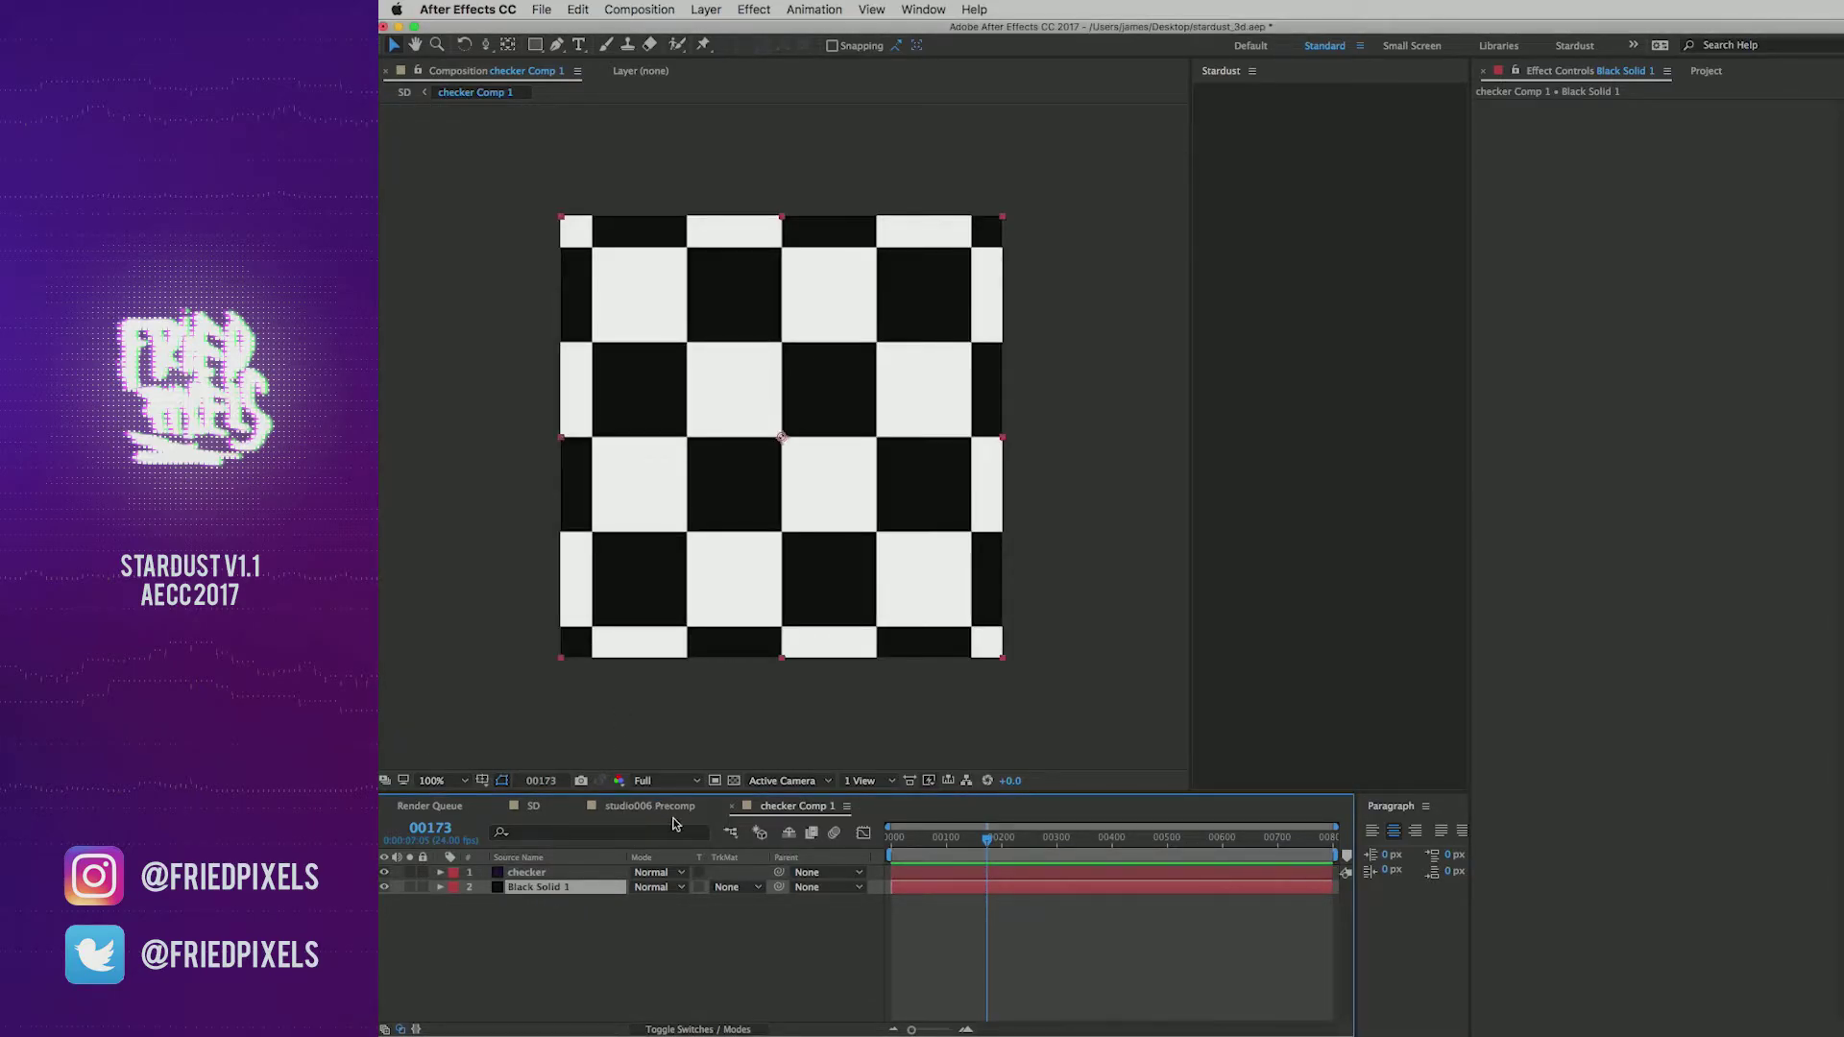
pyautogui.press('super+w')
pyautogui.click(576, 806)
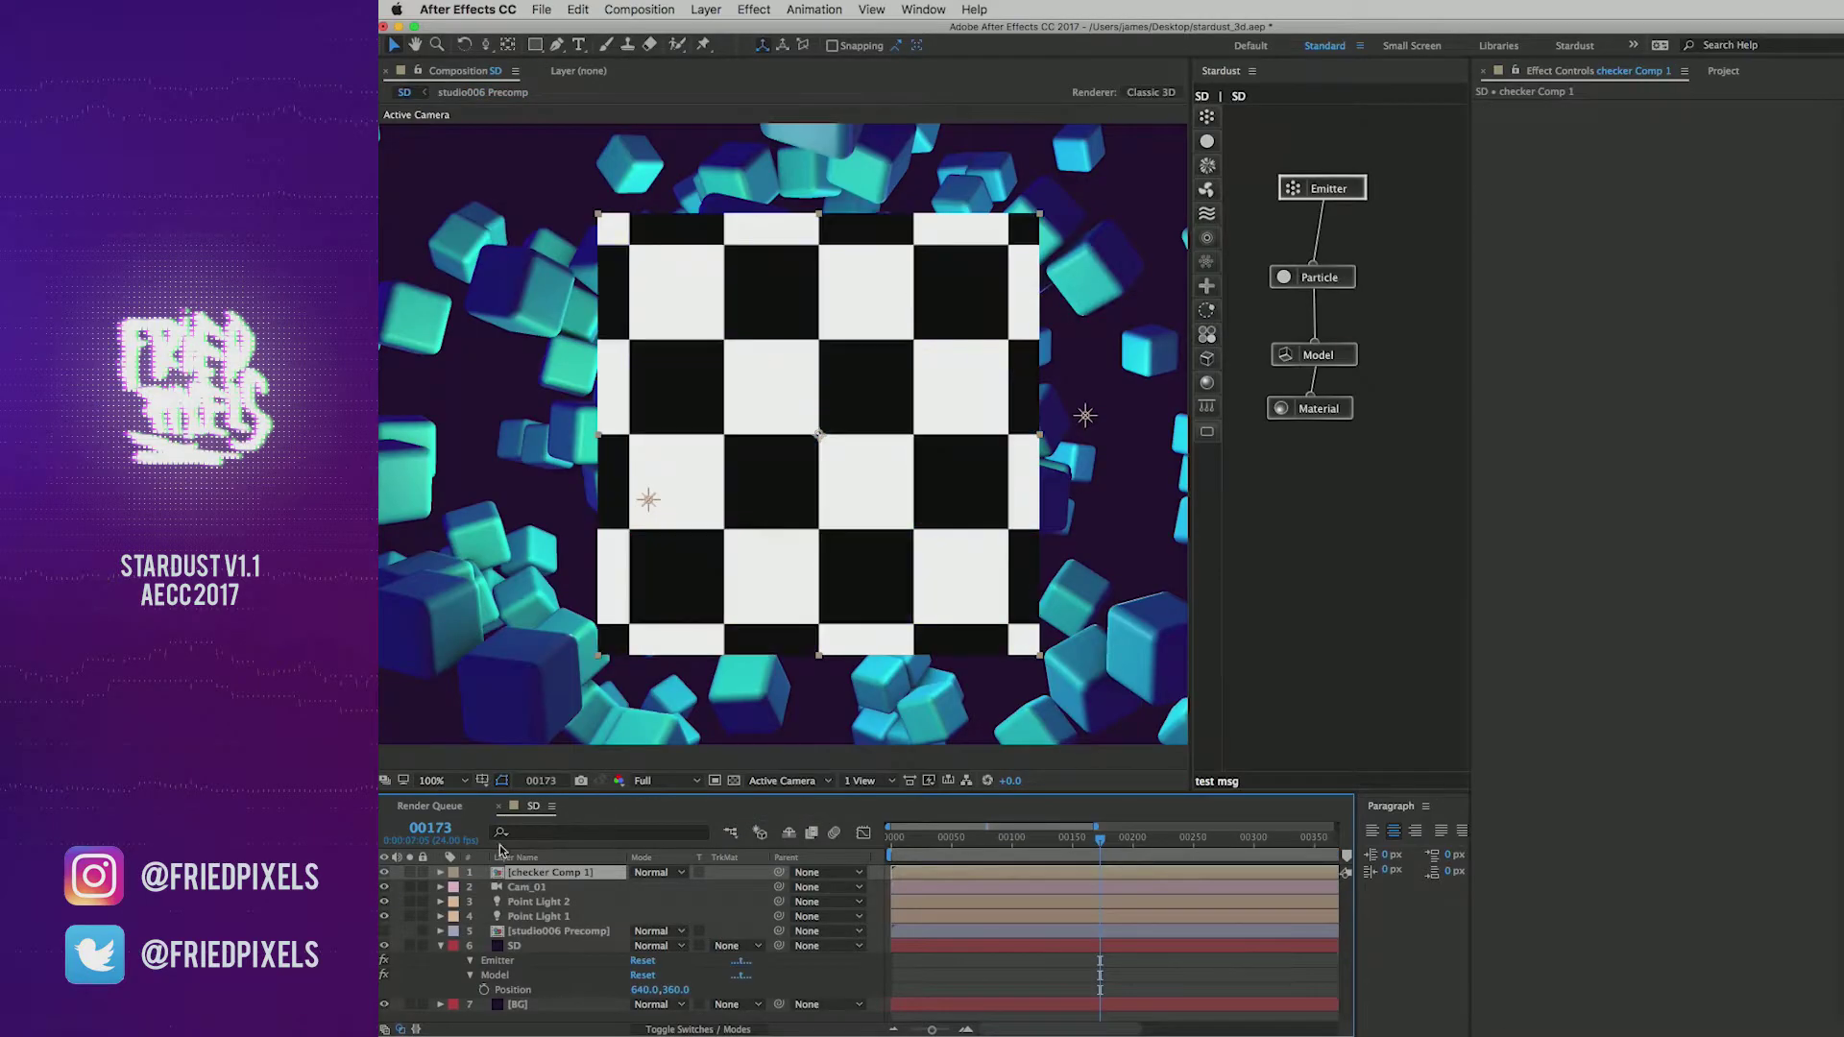
# Step: Hide the checker Comp 1 layer and assign it as the Material node's Diffuse Texture
pyautogui.click(384, 873)
pyautogui.click(557, 931)
pyautogui.click(1299, 413)
pyautogui.scroll(-5, 1572, 788)
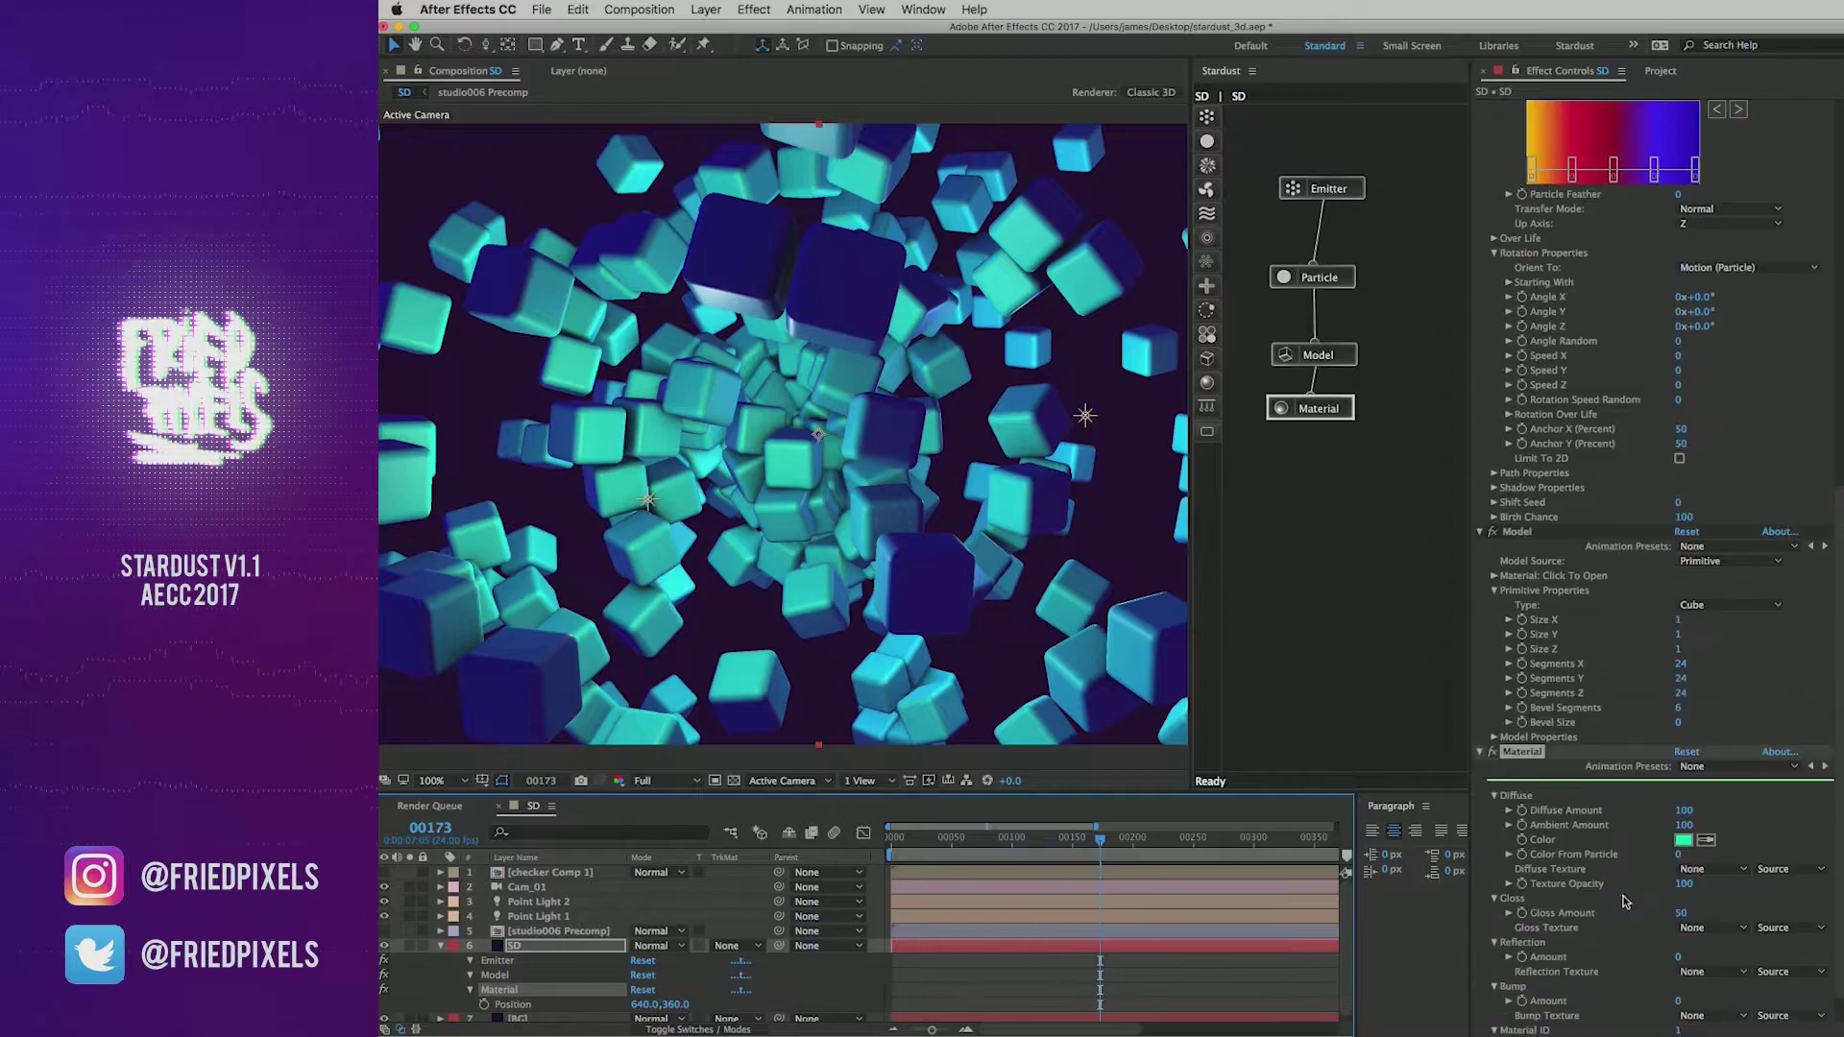
pyautogui.click(1698, 869)
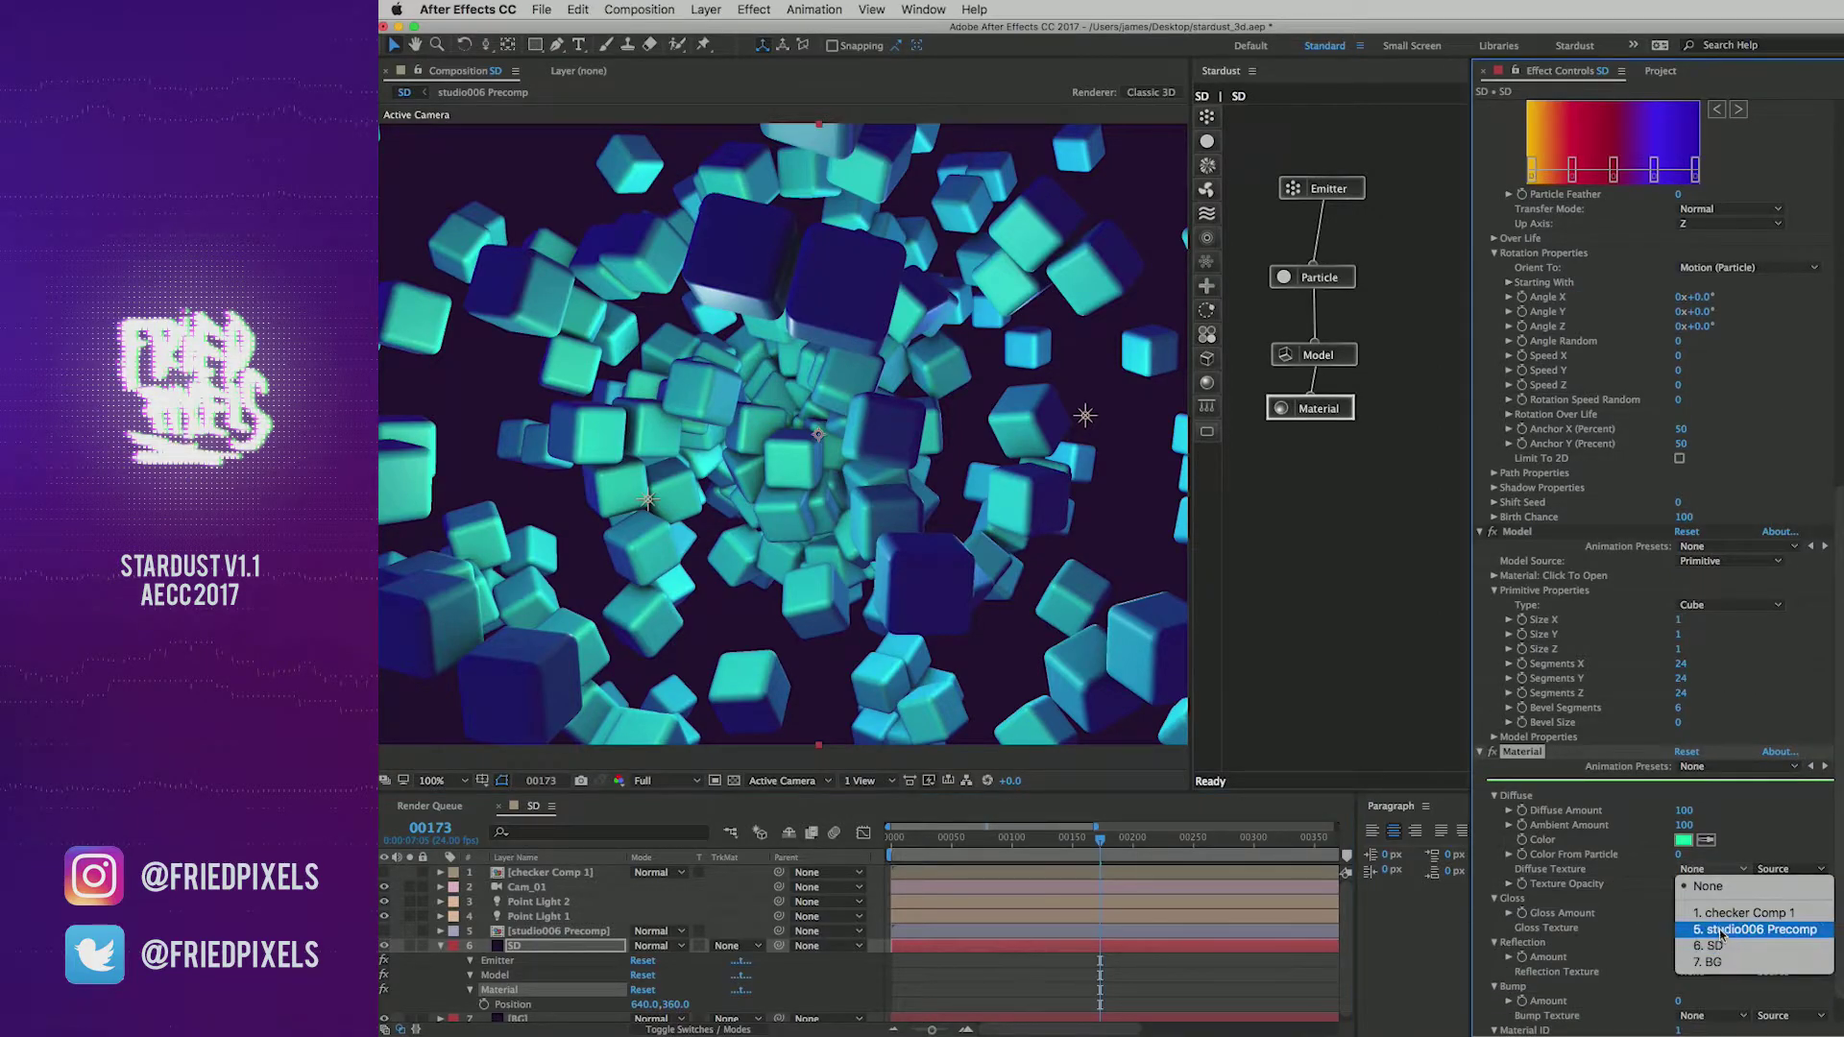
pyautogui.click(1729, 913)
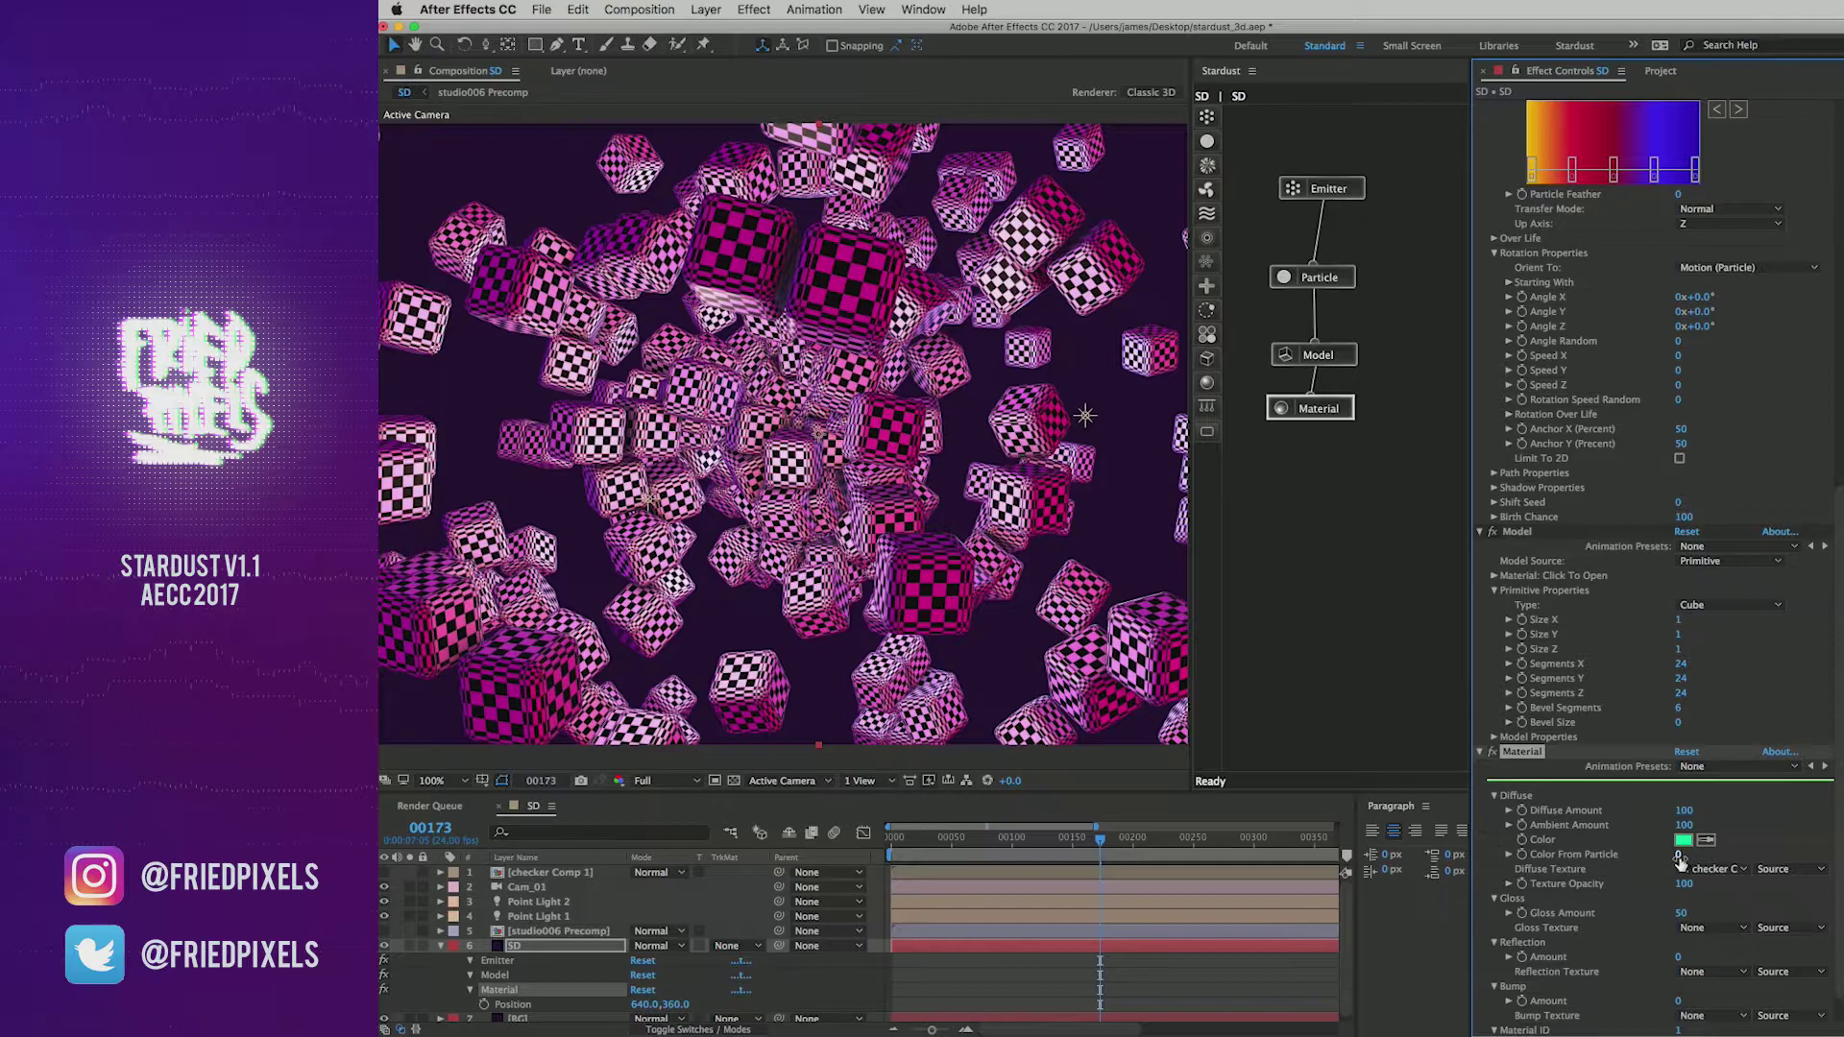
# Step: Set the Material node's Color From Particle to 100
pyautogui.moveTo(1690, 858); pyautogui.dragTo(1722, 856)
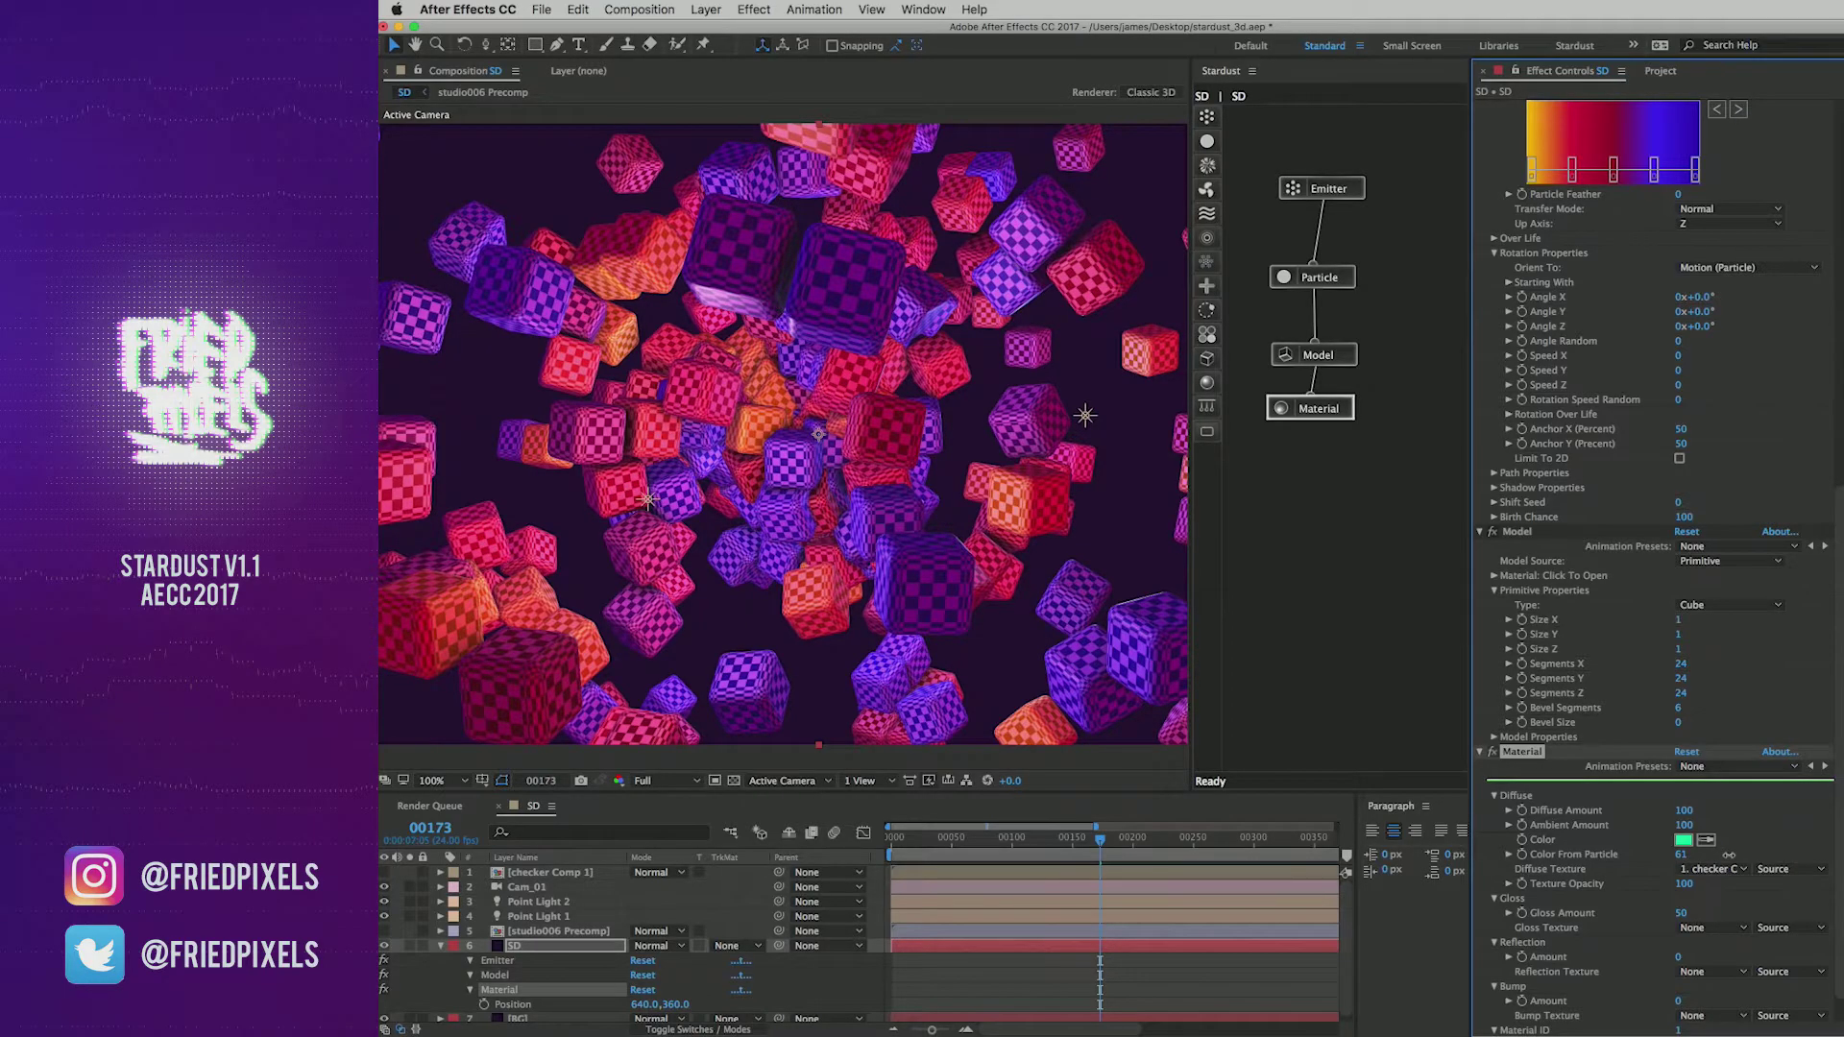
pyautogui.moveTo(1729, 854); pyautogui.dragTo(1733, 854)
pyautogui.moveTo(1681, 854); pyautogui.dragTo(1728, 852)
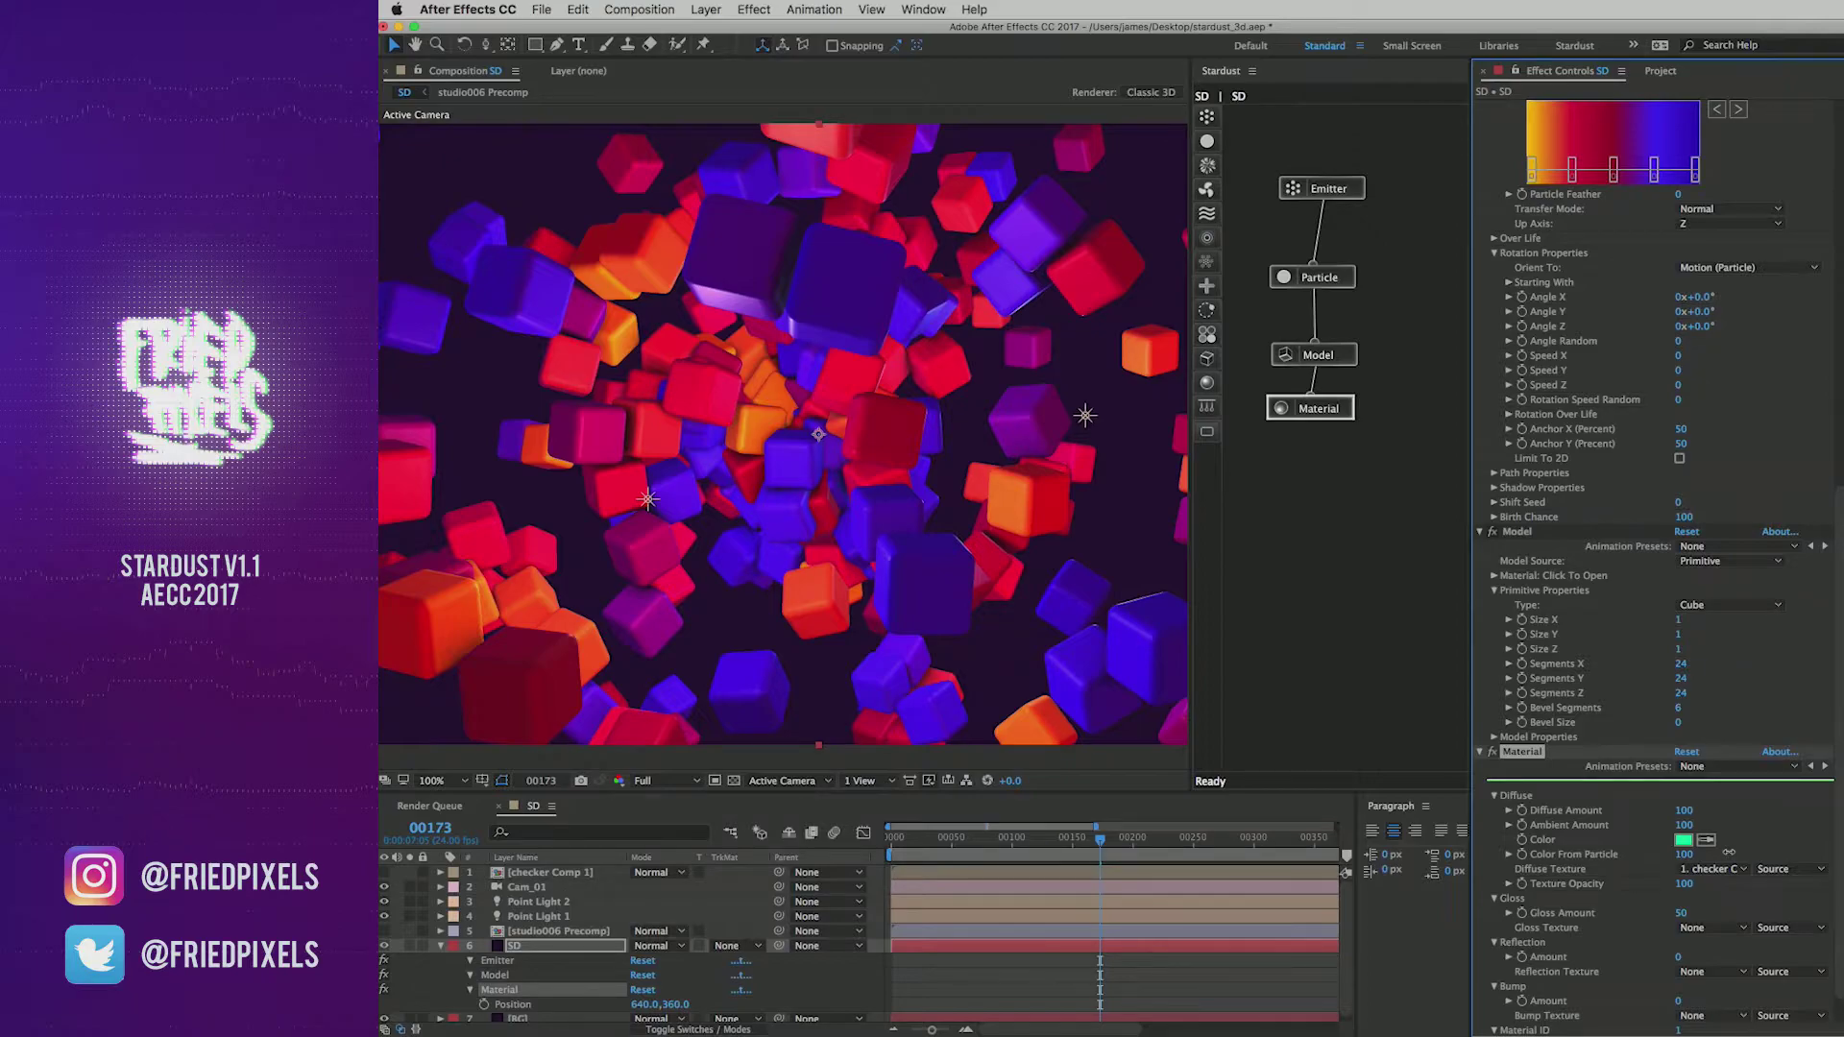
pyautogui.moveTo(1679, 856); pyautogui.dragTo(1740, 863)
# Step: Try Gloss Amounts of 82, 42 and 63 on the Material node
pyautogui.scroll(-2, 1672, 901)
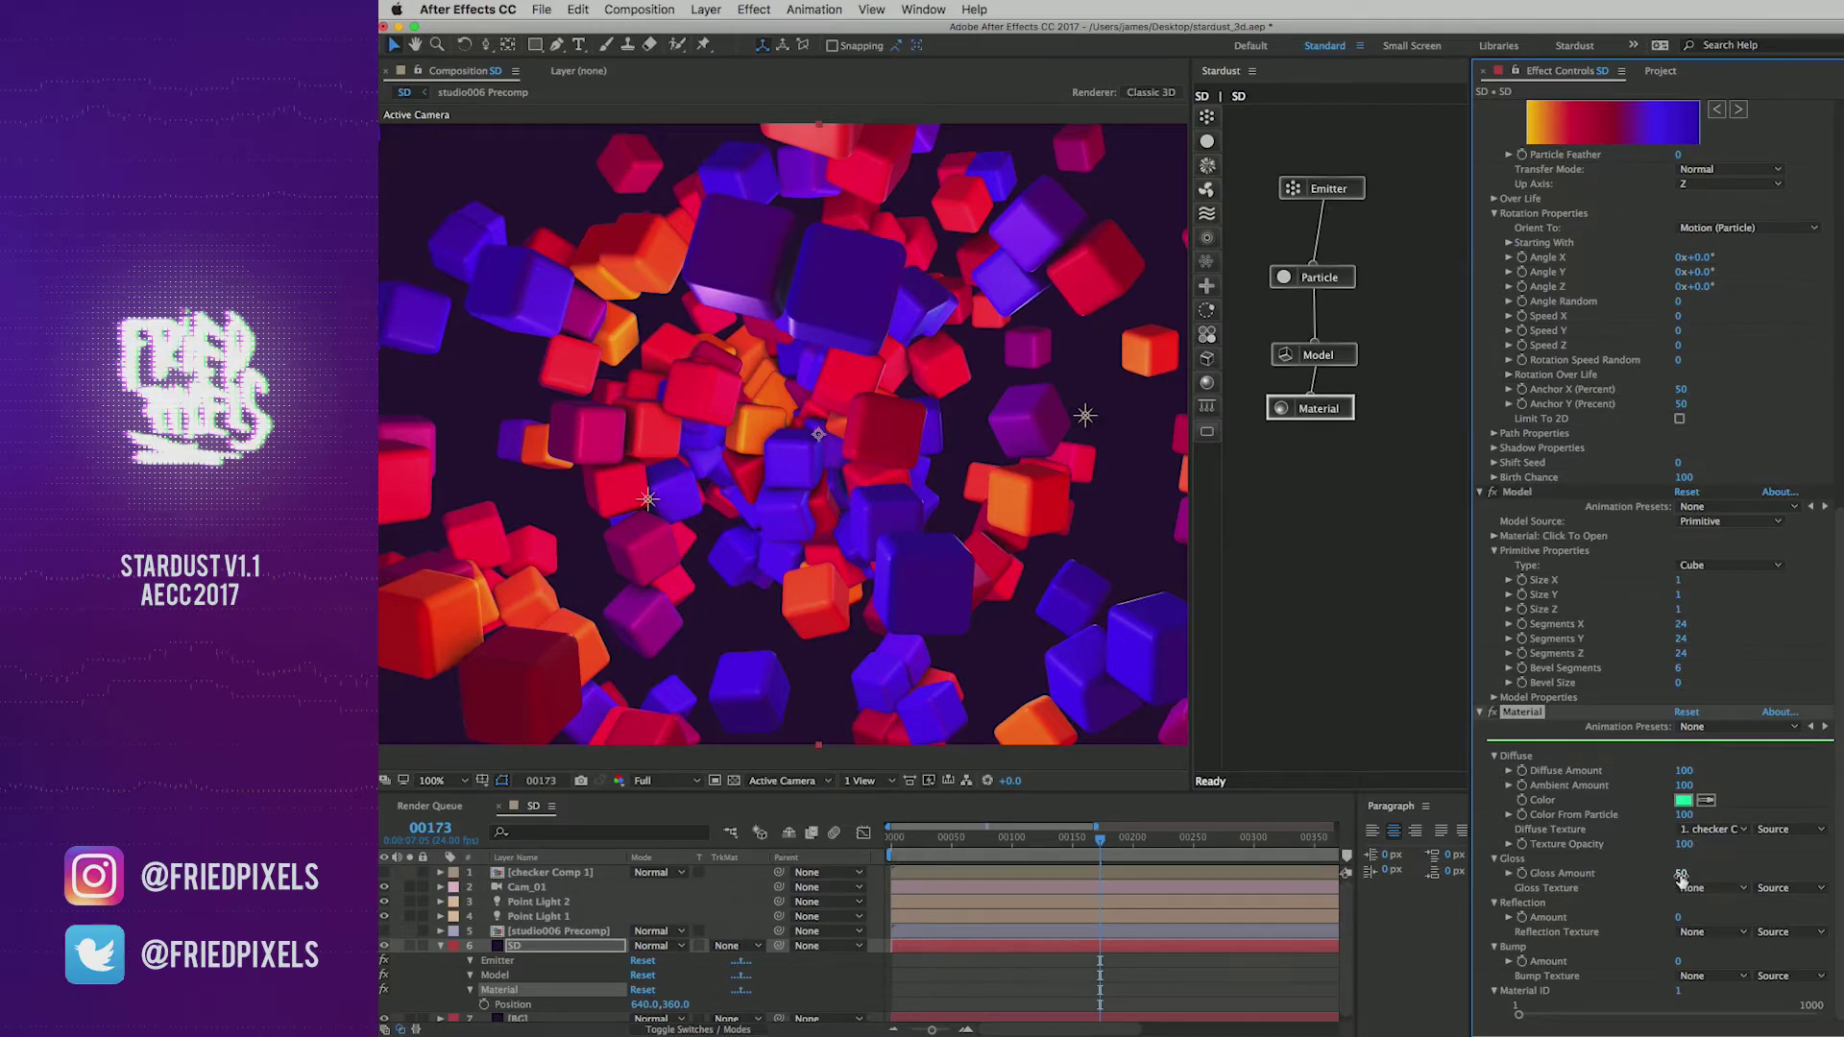
pyautogui.moveTo(1702, 873); pyautogui.dragTo(1707, 874)
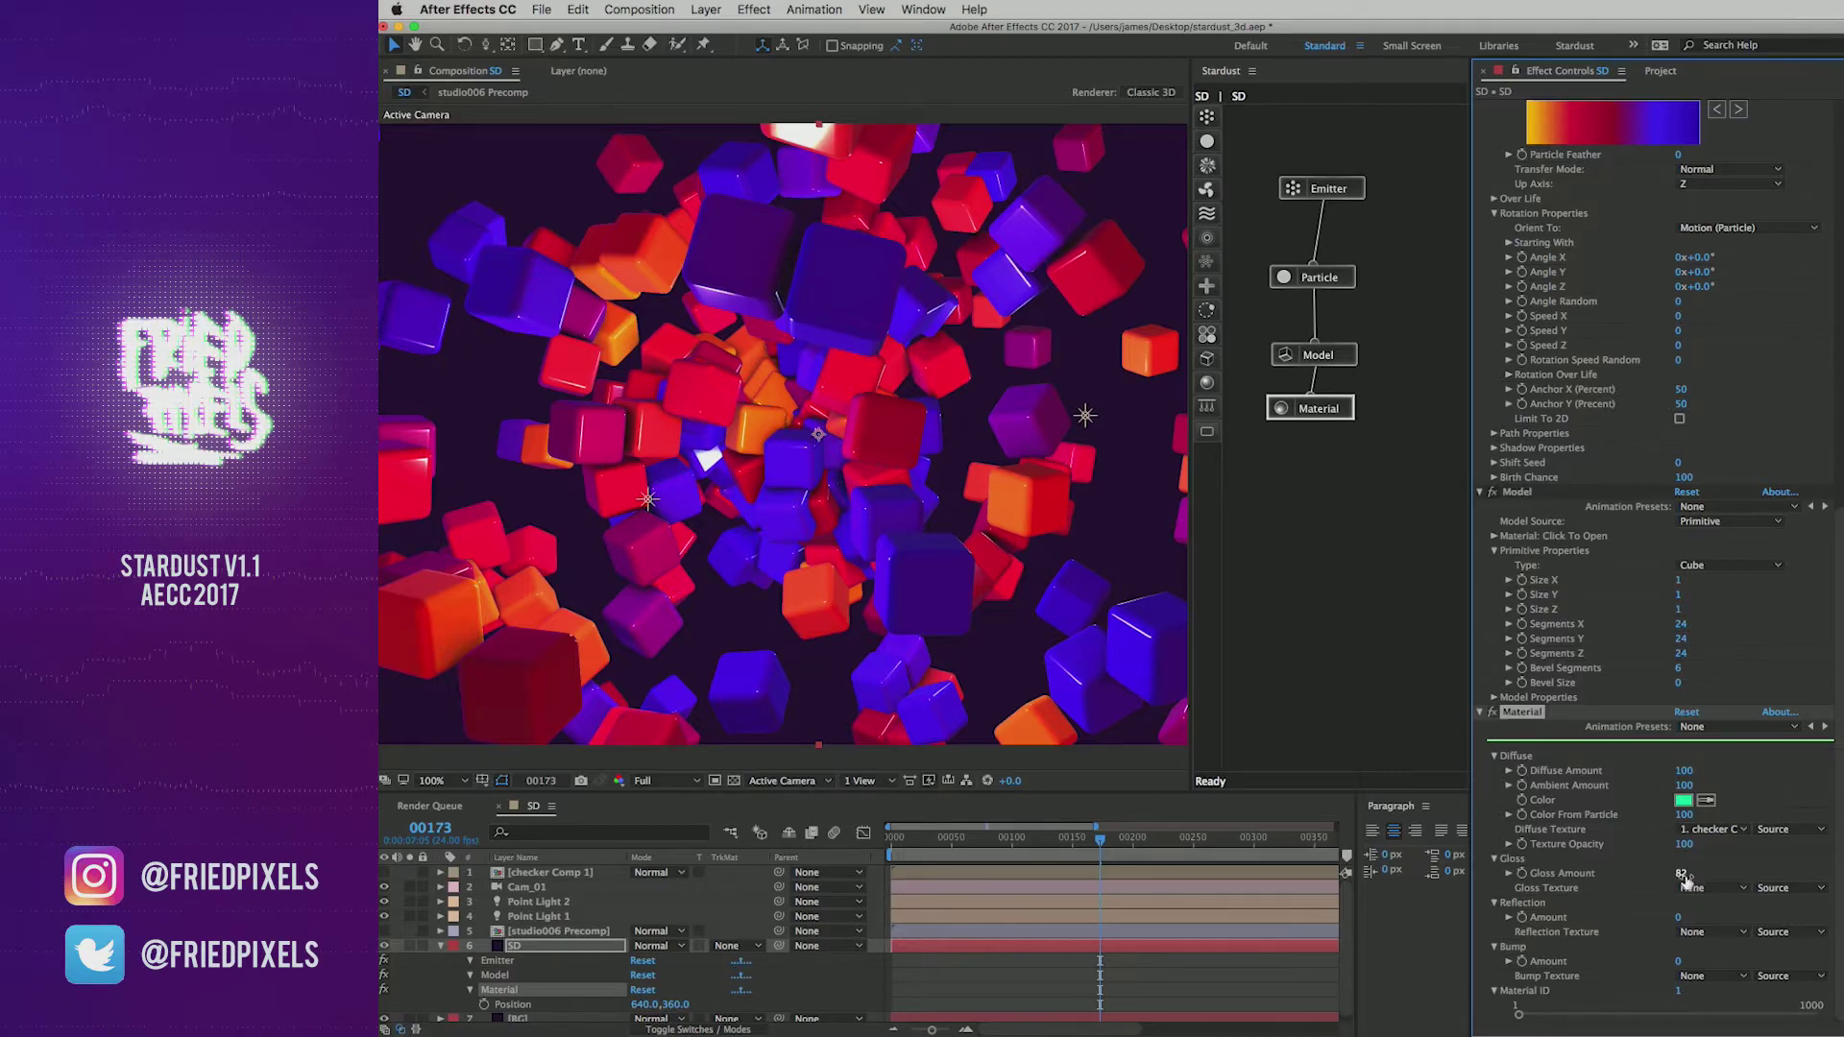
pyautogui.moveTo(1680, 874); pyautogui.dragTo(1646, 880)
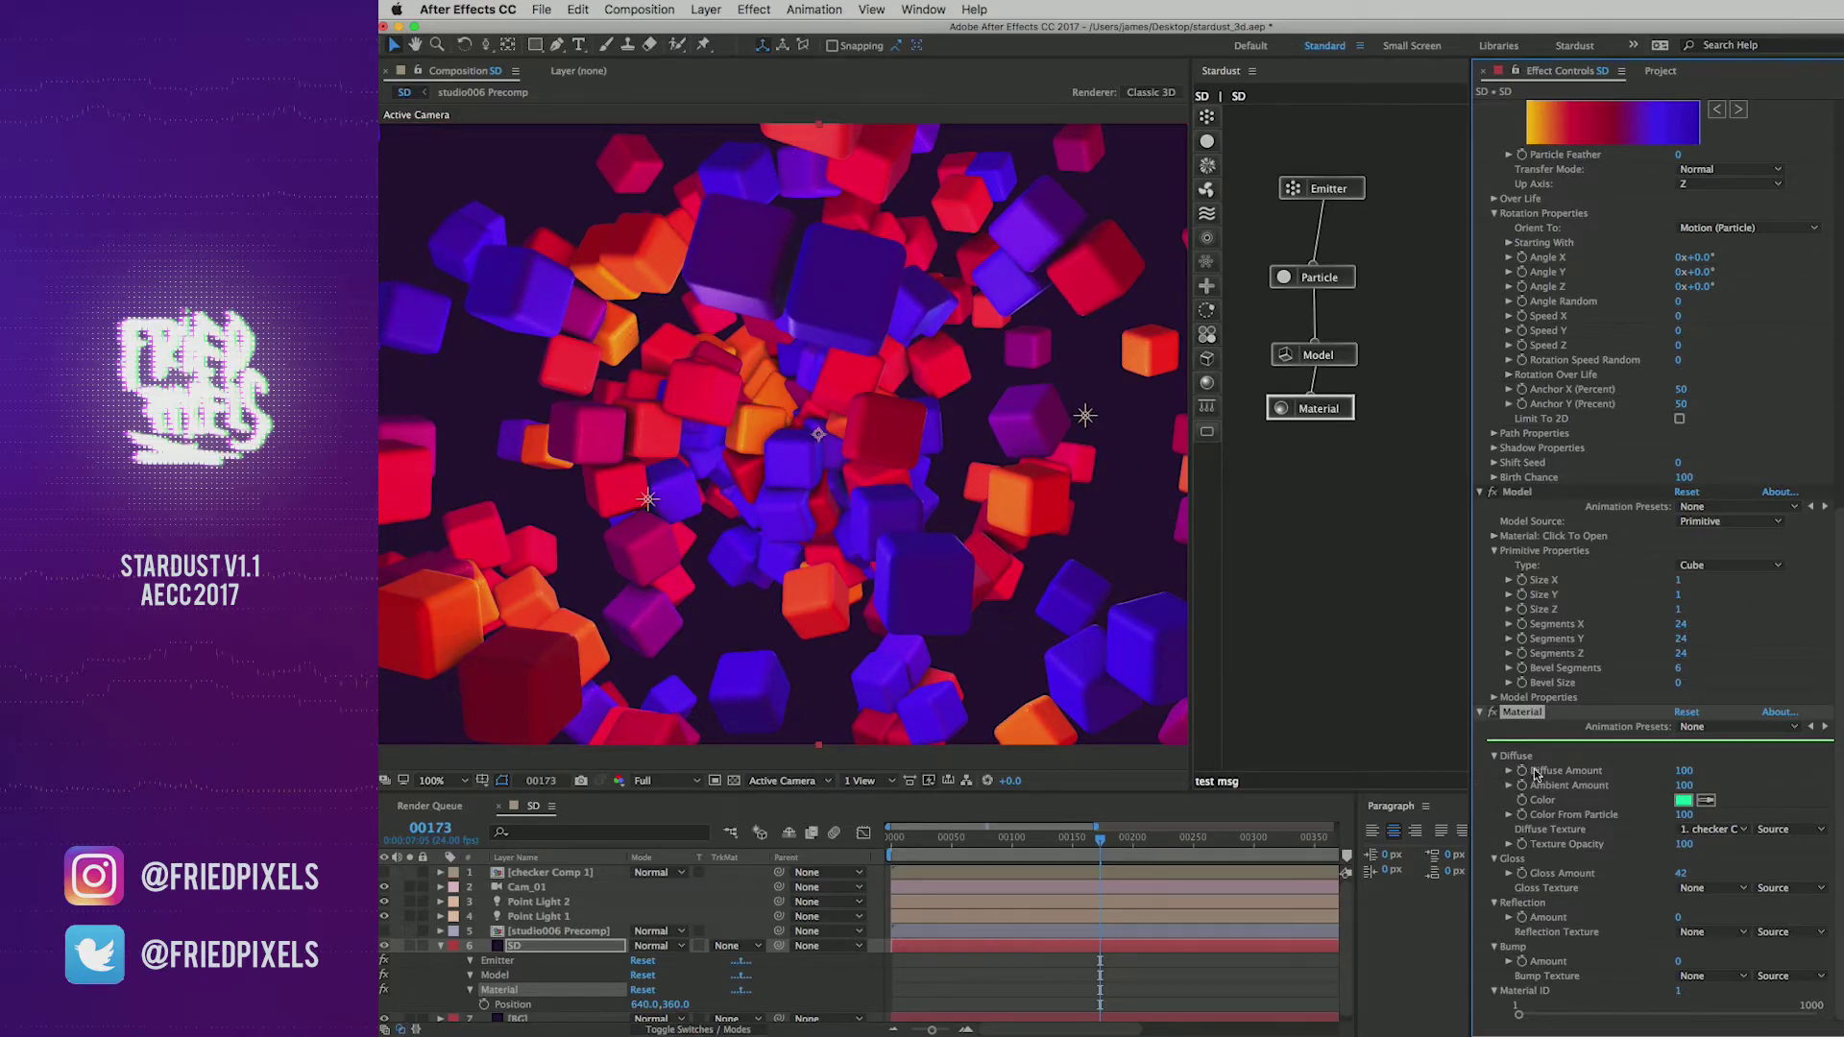
pyautogui.moveTo(1683, 874); pyautogui.dragTo(1700, 870)
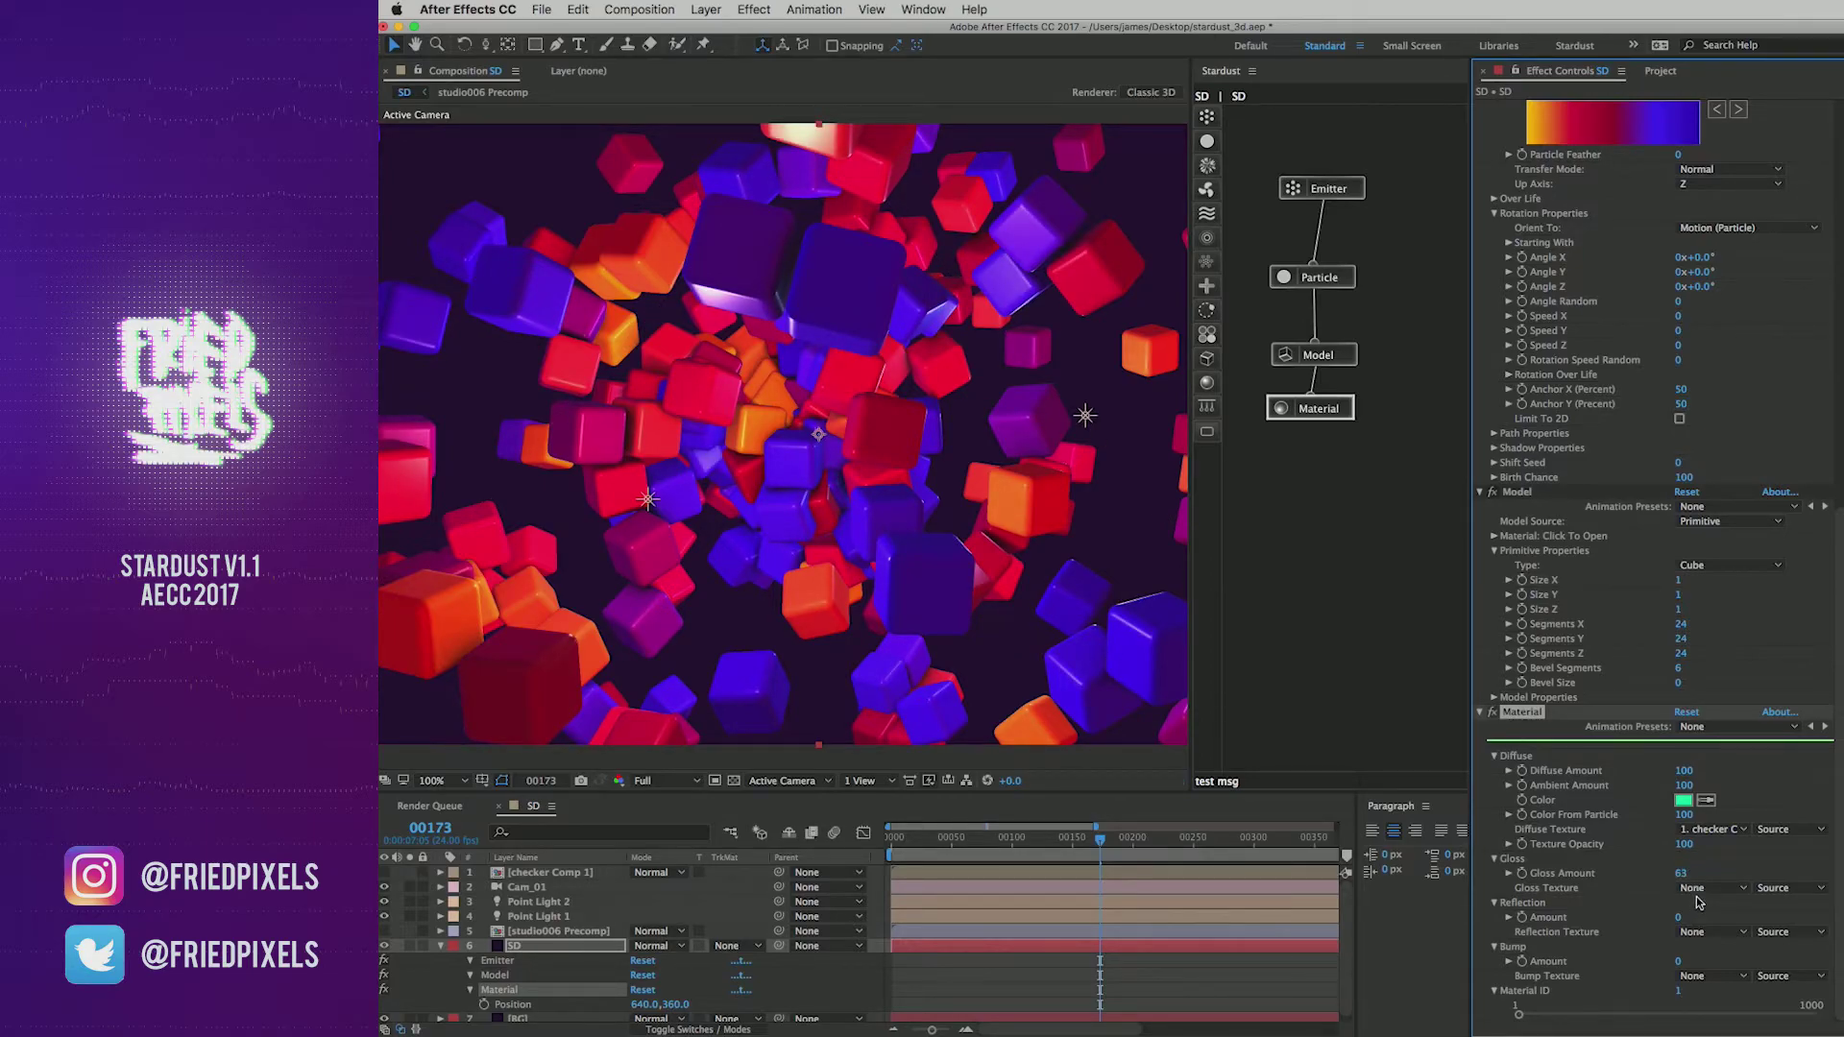
# Step: Assign checker Comp 1 as the Gloss Texture and try Gloss Amounts of 100 and 90
pyautogui.click(1698, 890)
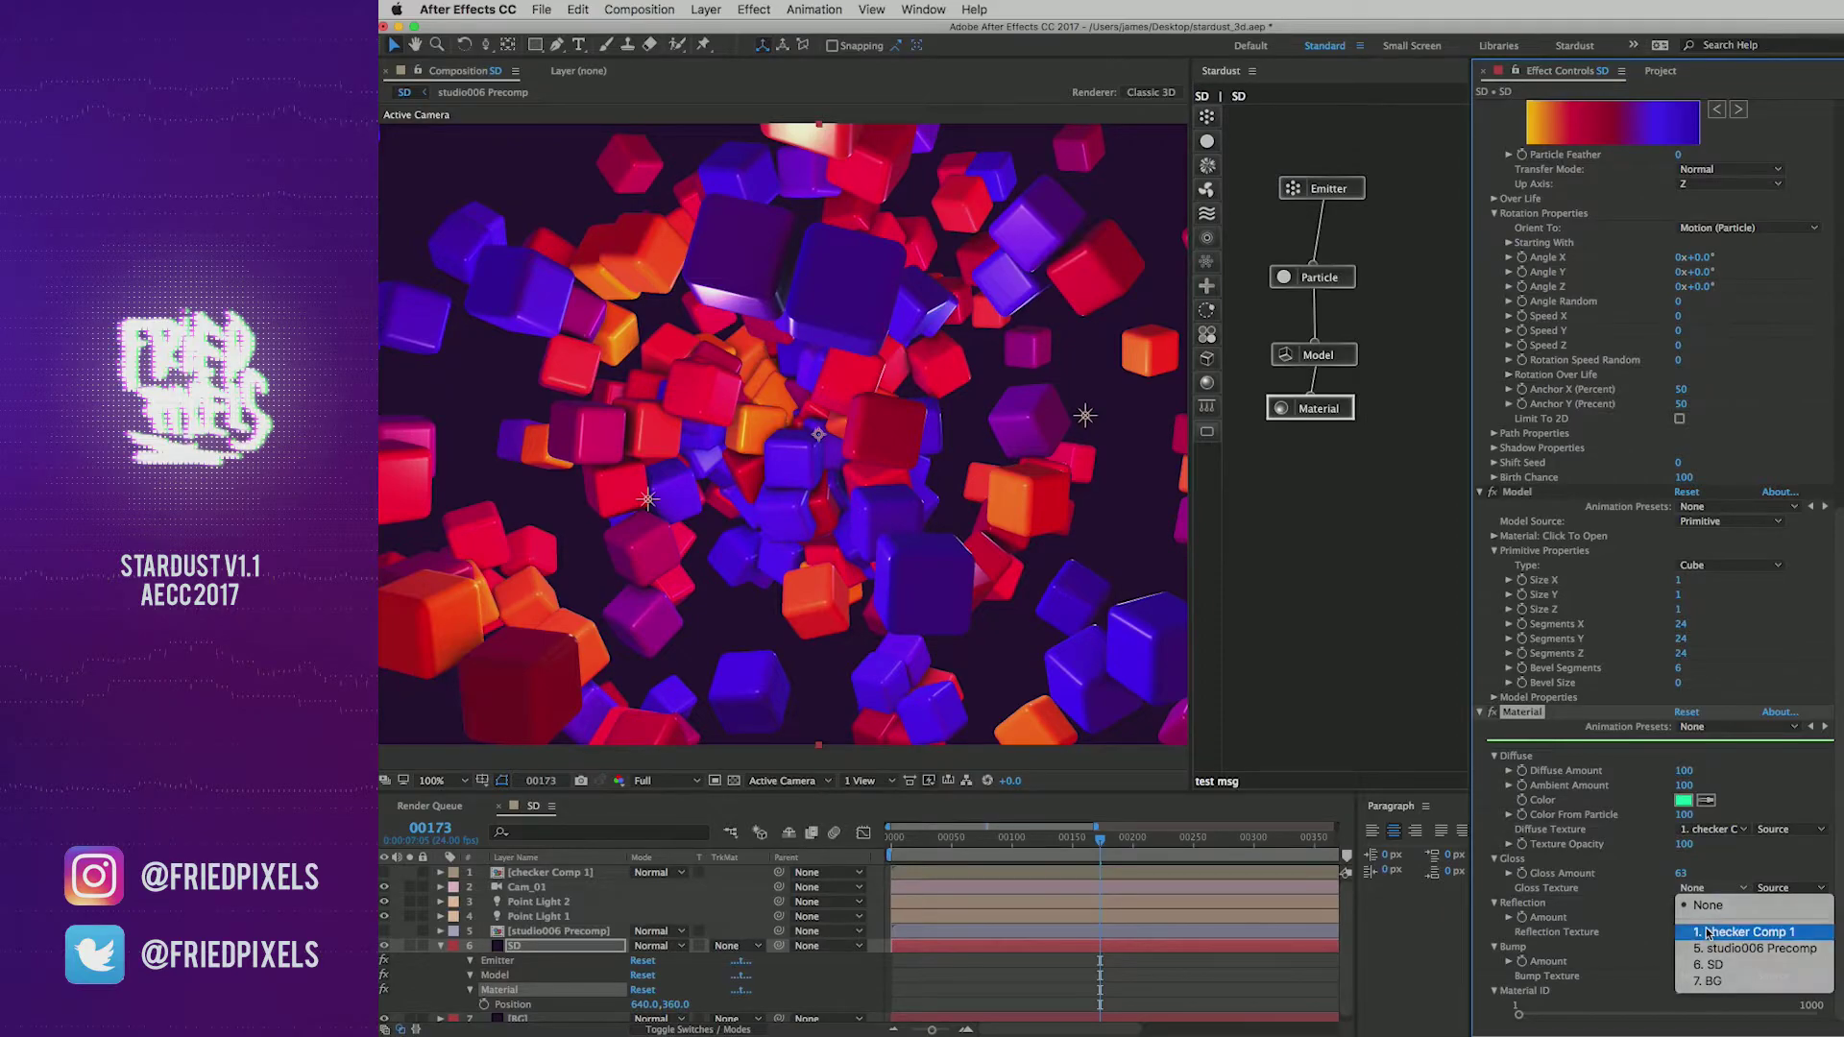
pyautogui.click(1707, 931)
pyautogui.click(1680, 874)
pyautogui.write('100')
pyautogui.press('Return')
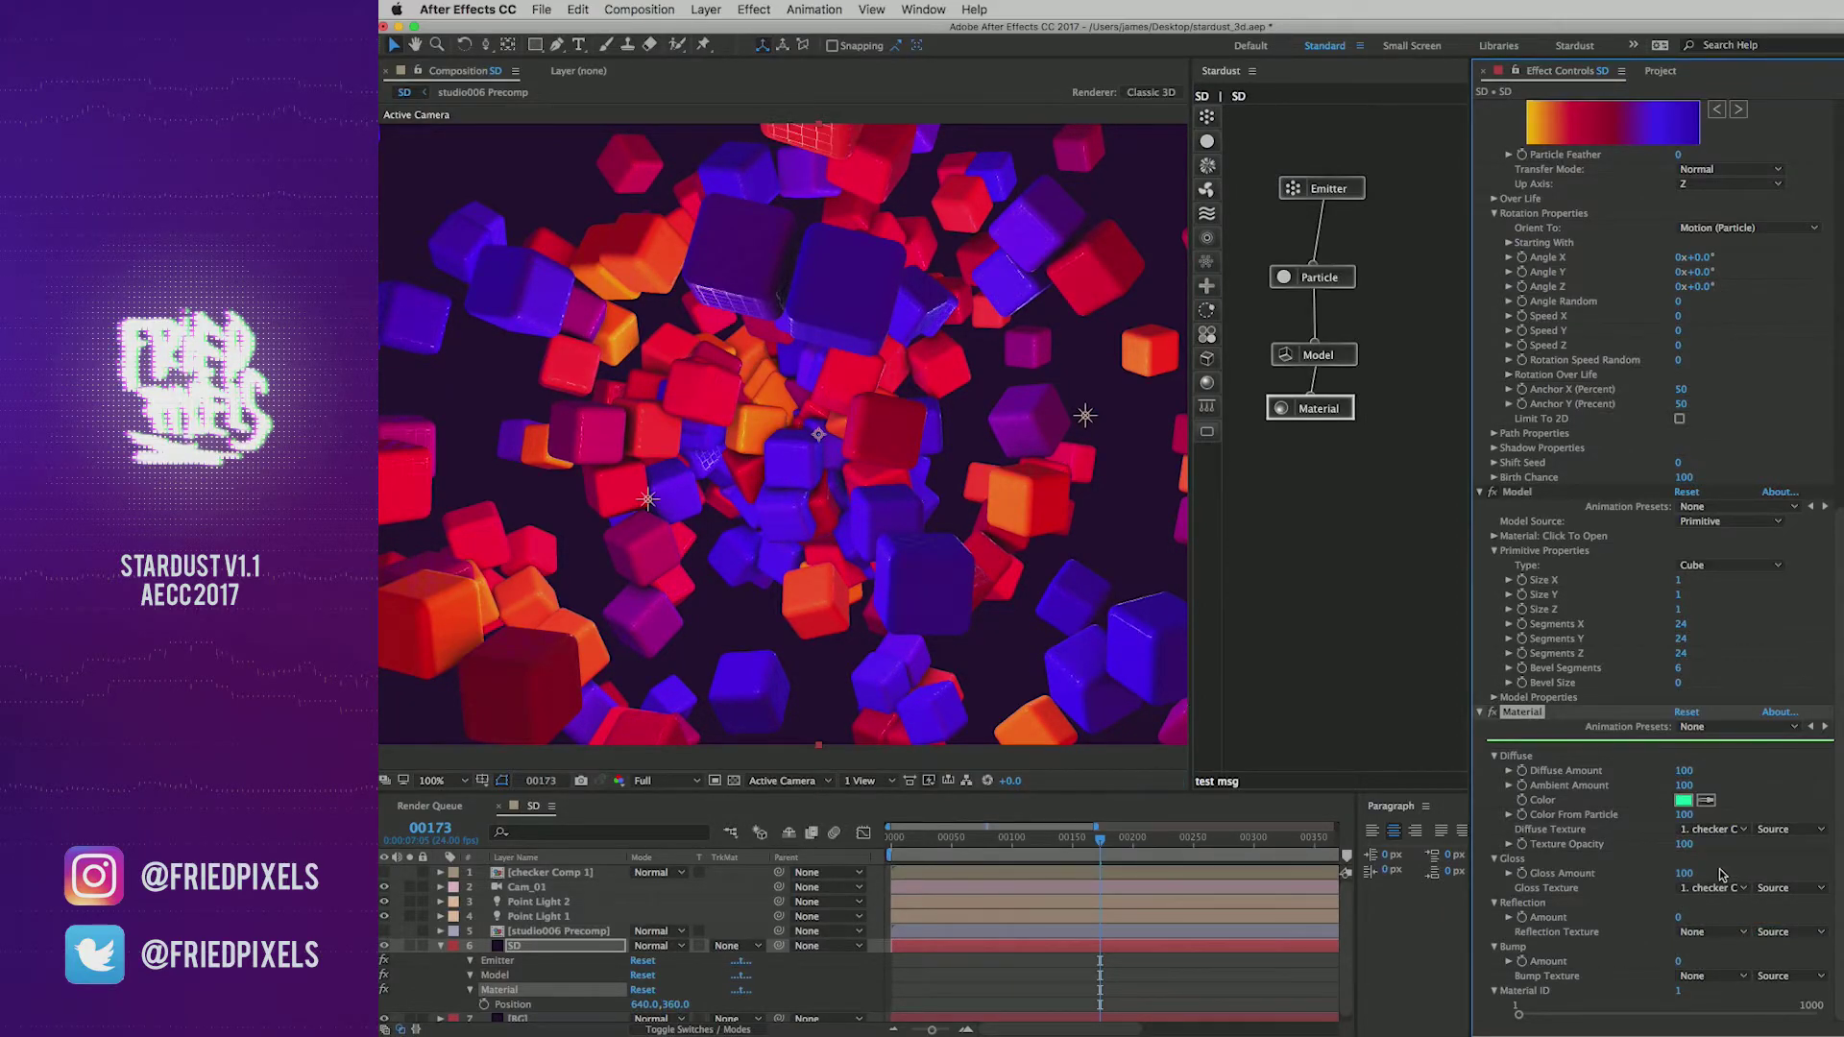
pyautogui.click(1683, 874)
pyautogui.write('90')
pyautogui.press('Return')
# Step: Orbit the camera around the cubes to examine how the checker texture shapes the gloss highlights
pyautogui.press('c')
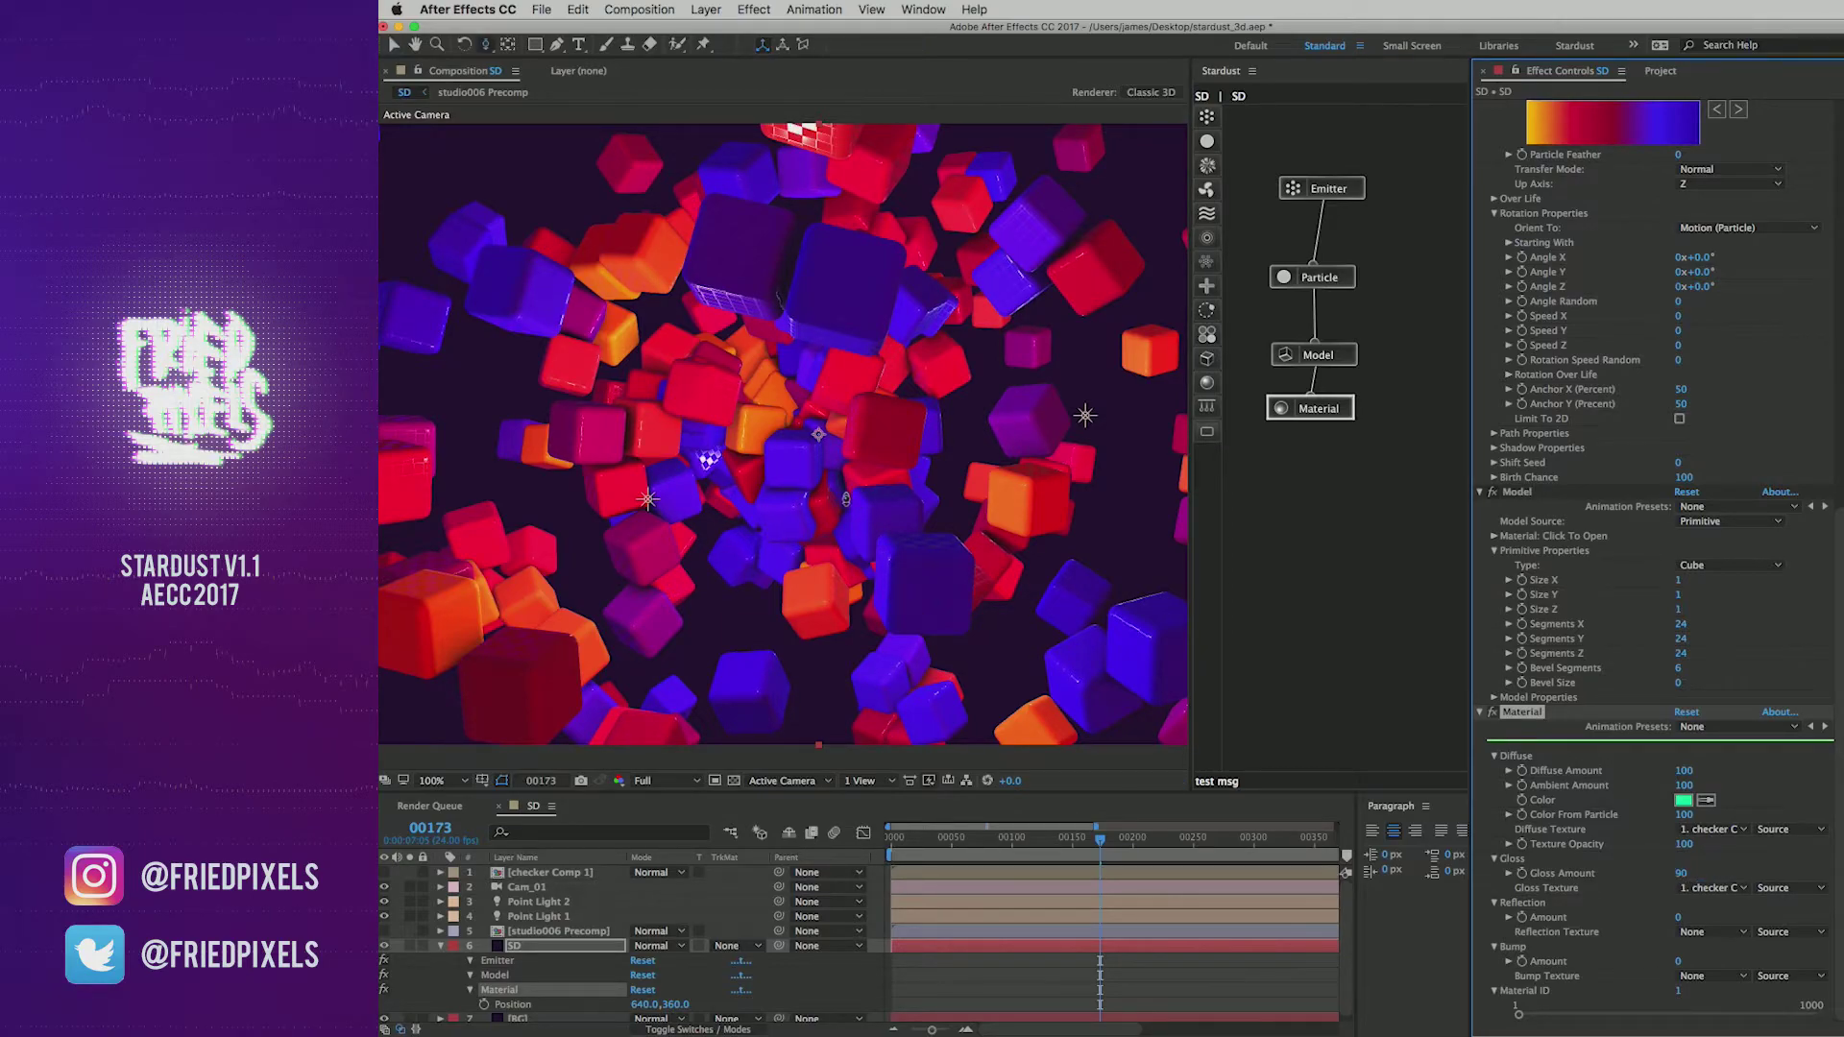
pyautogui.press('c')
pyautogui.moveTo(903, 490); pyautogui.dragTo(843, 500)
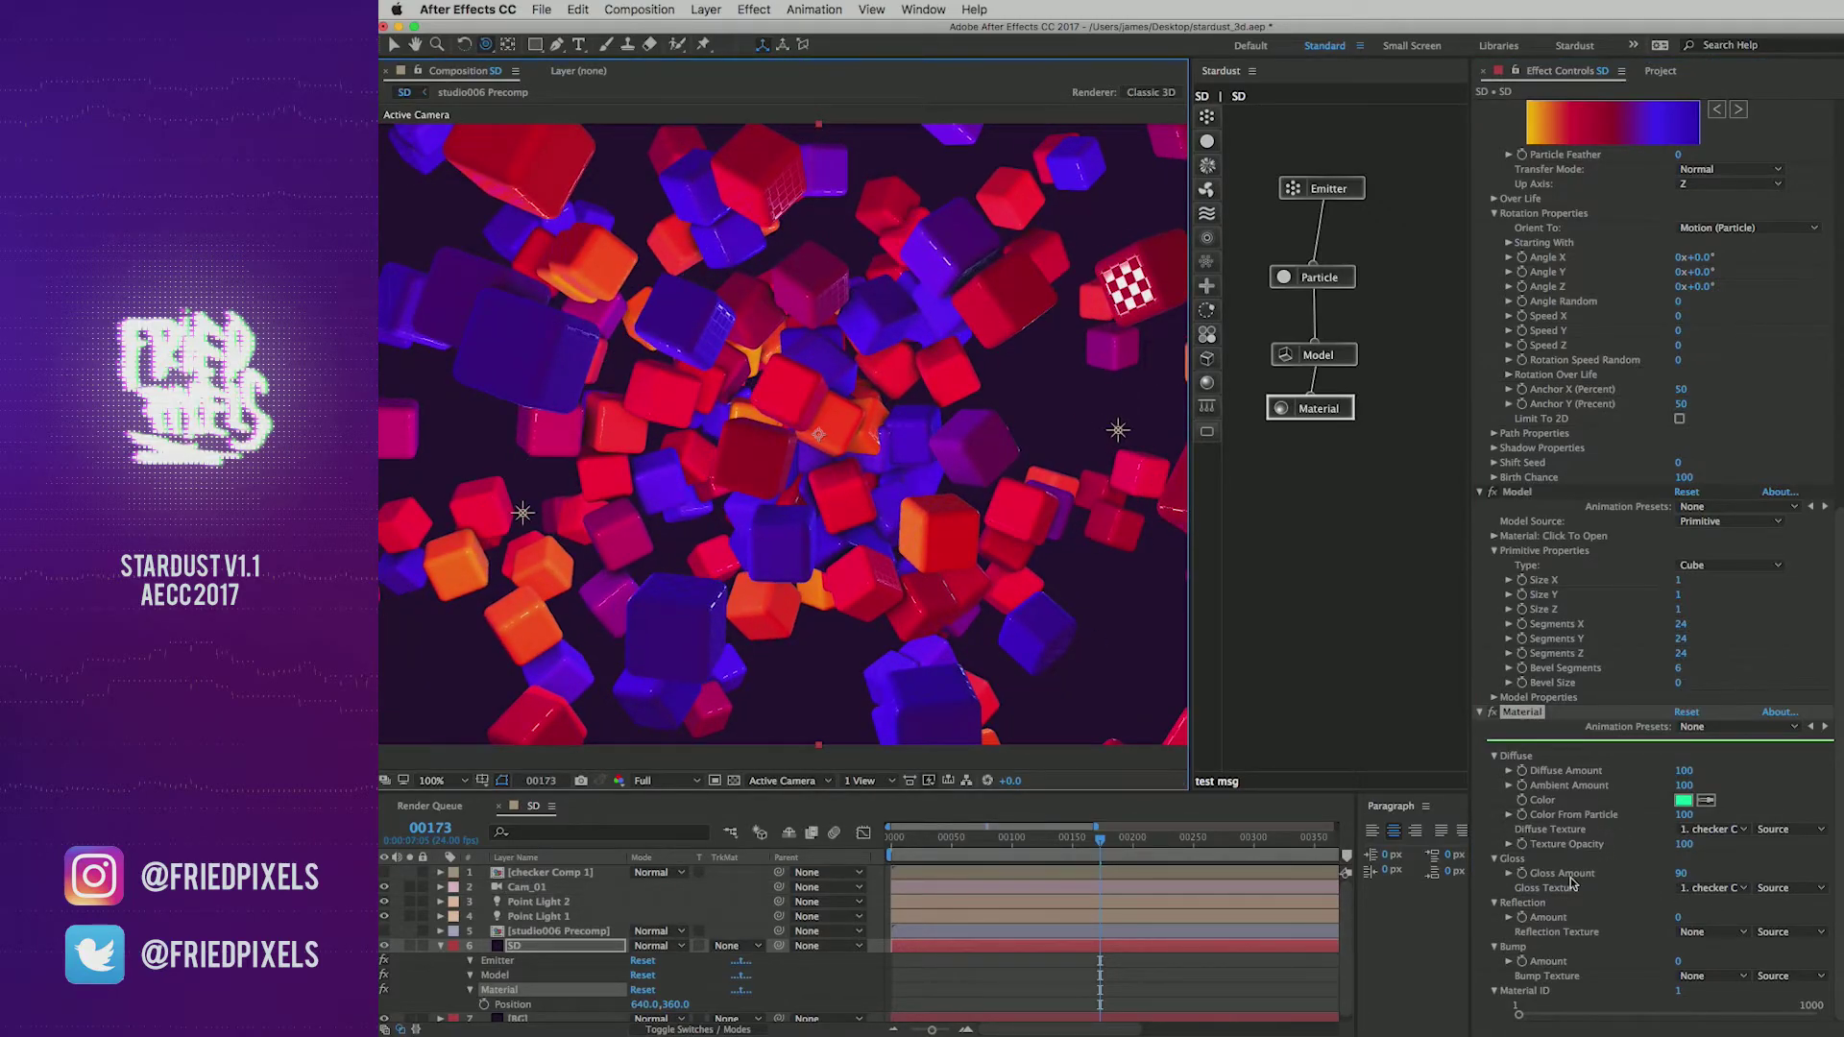
pyautogui.moveTo(823, 421); pyautogui.dragTo(813, 374)
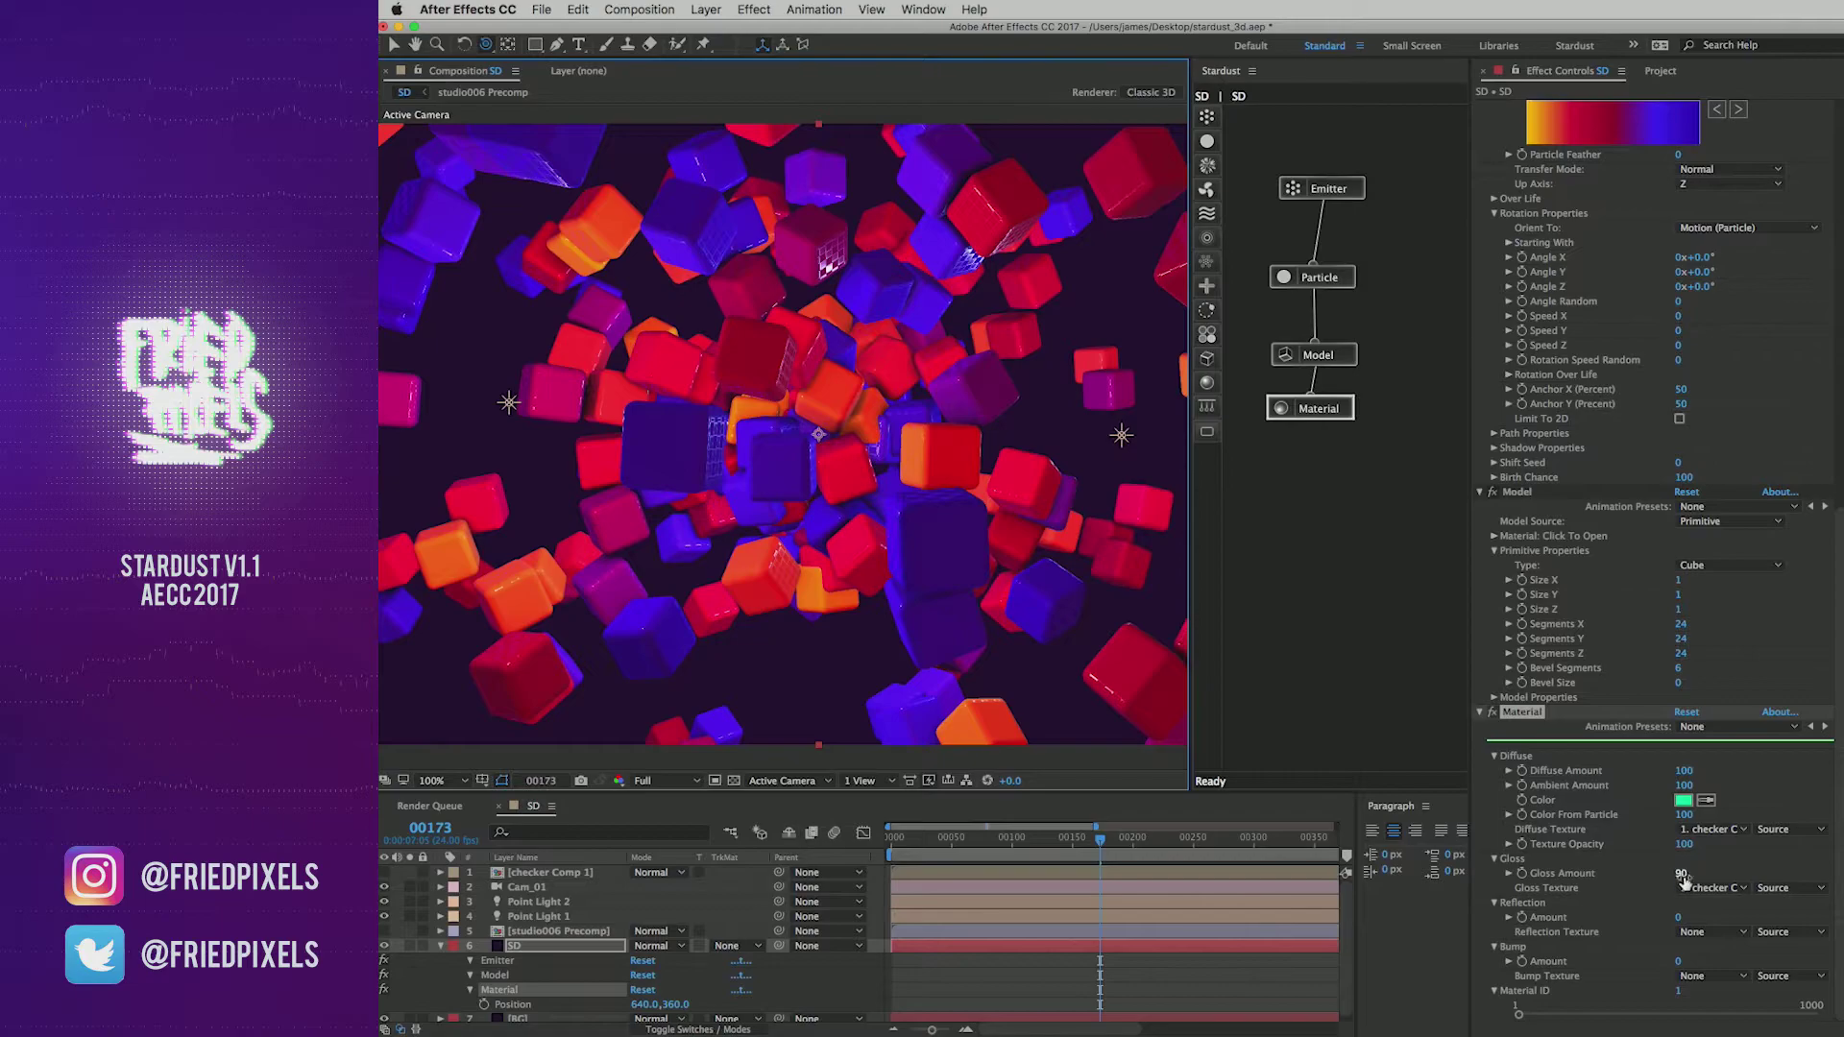
pyautogui.moveTo(828, 458); pyautogui.dragTo(938, 468)
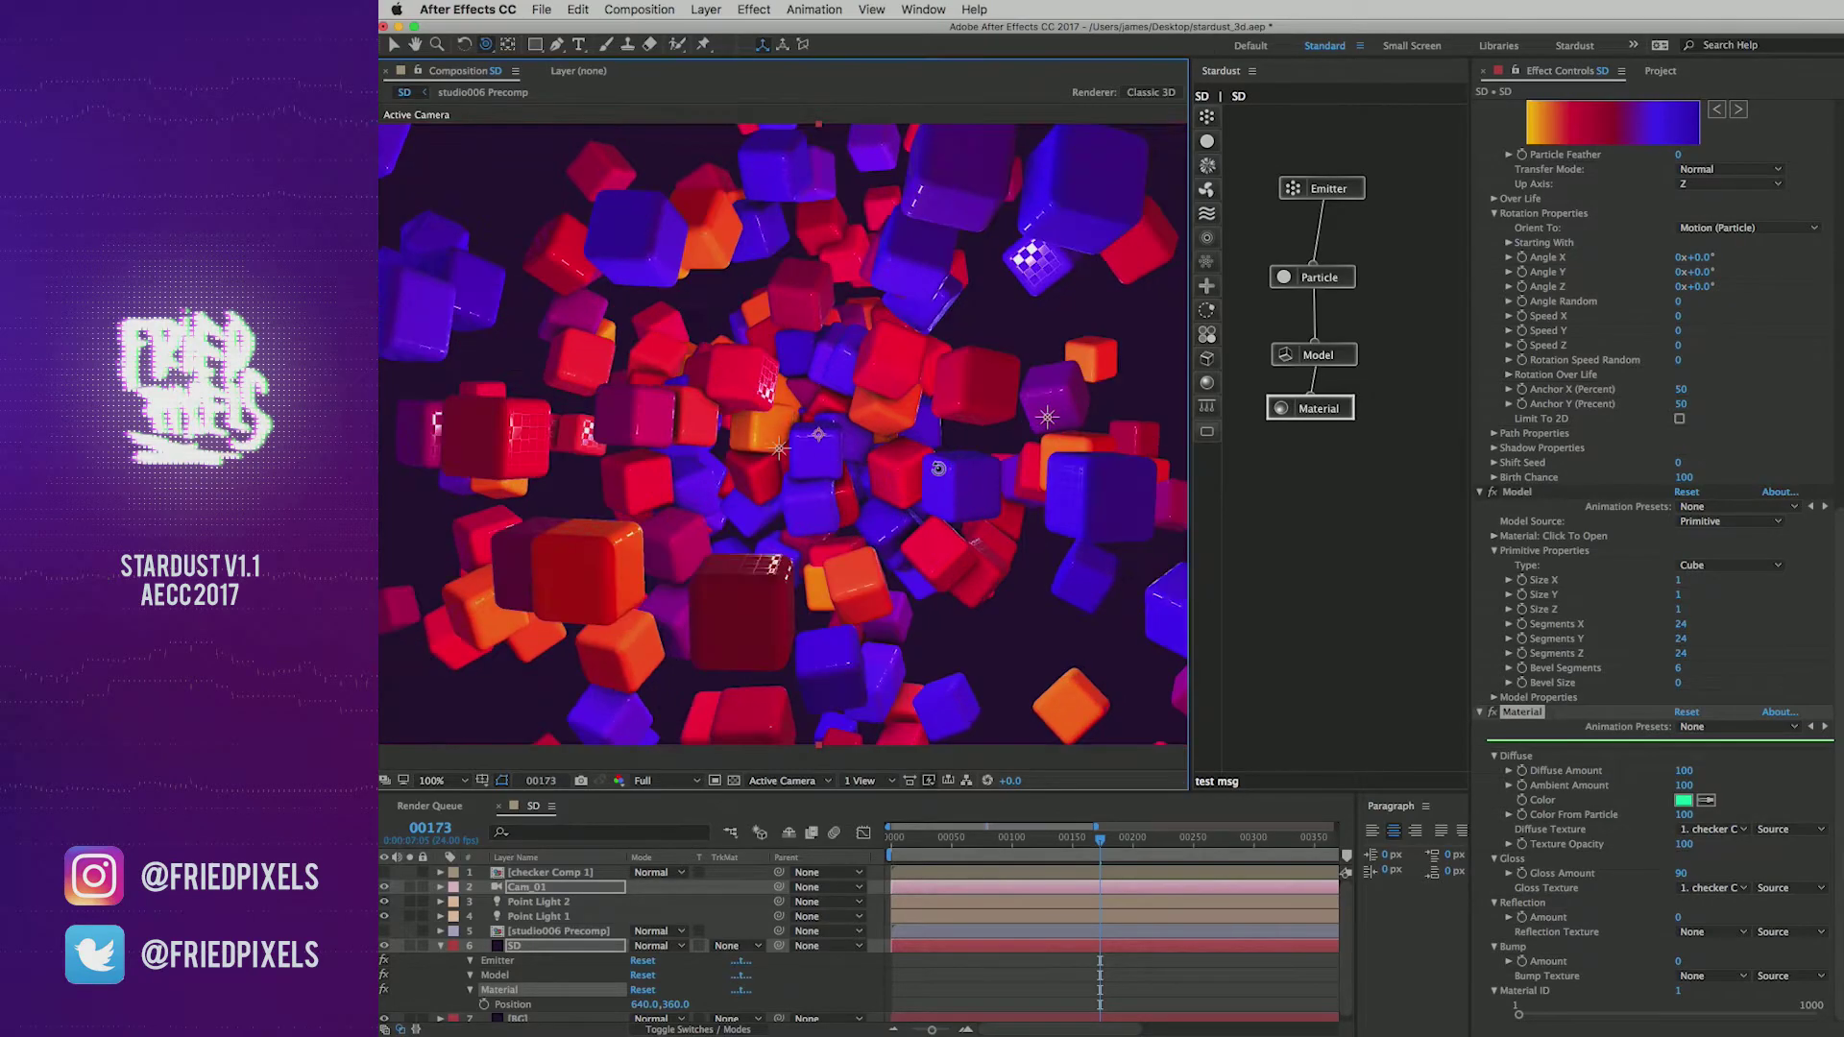
# Step: Remove the Gloss Texture from the Material node and set the Gloss Amount to 50
pyautogui.click(1708, 888)
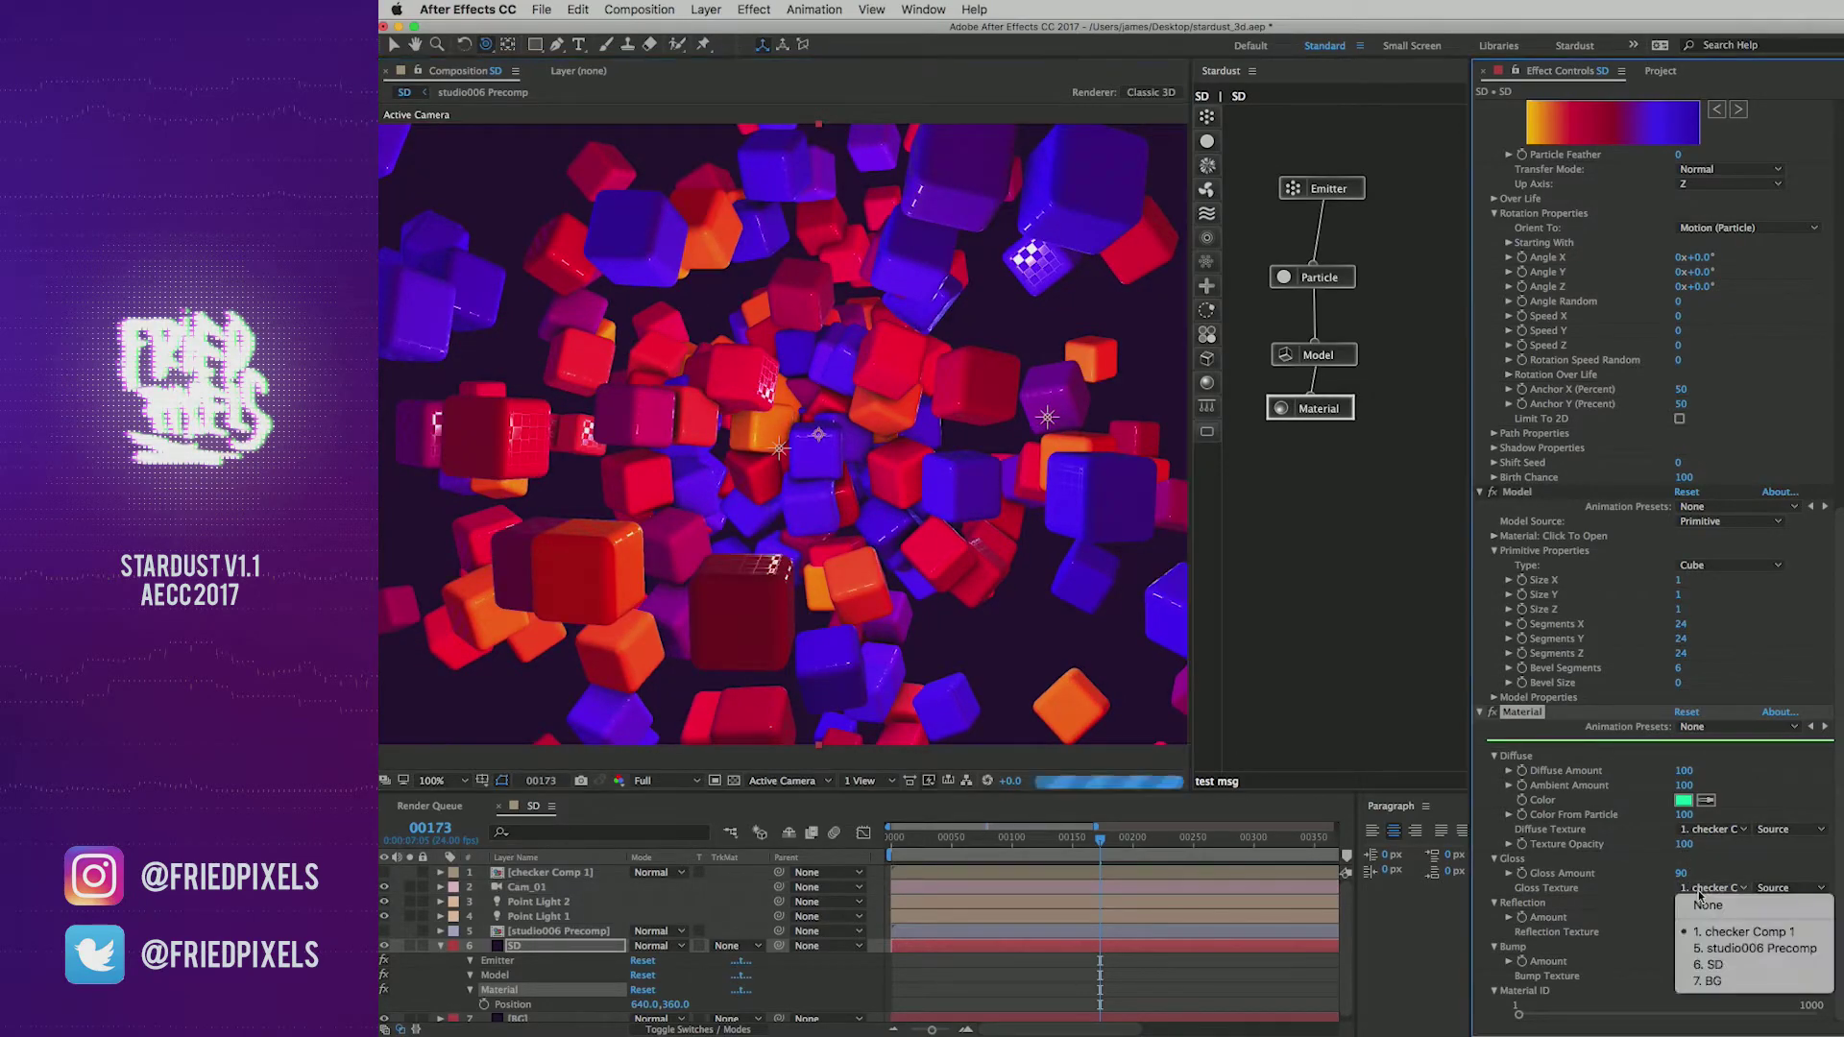
pyautogui.click(1705, 906)
pyautogui.moveTo(1681, 873); pyautogui.dragTo(1638, 873)
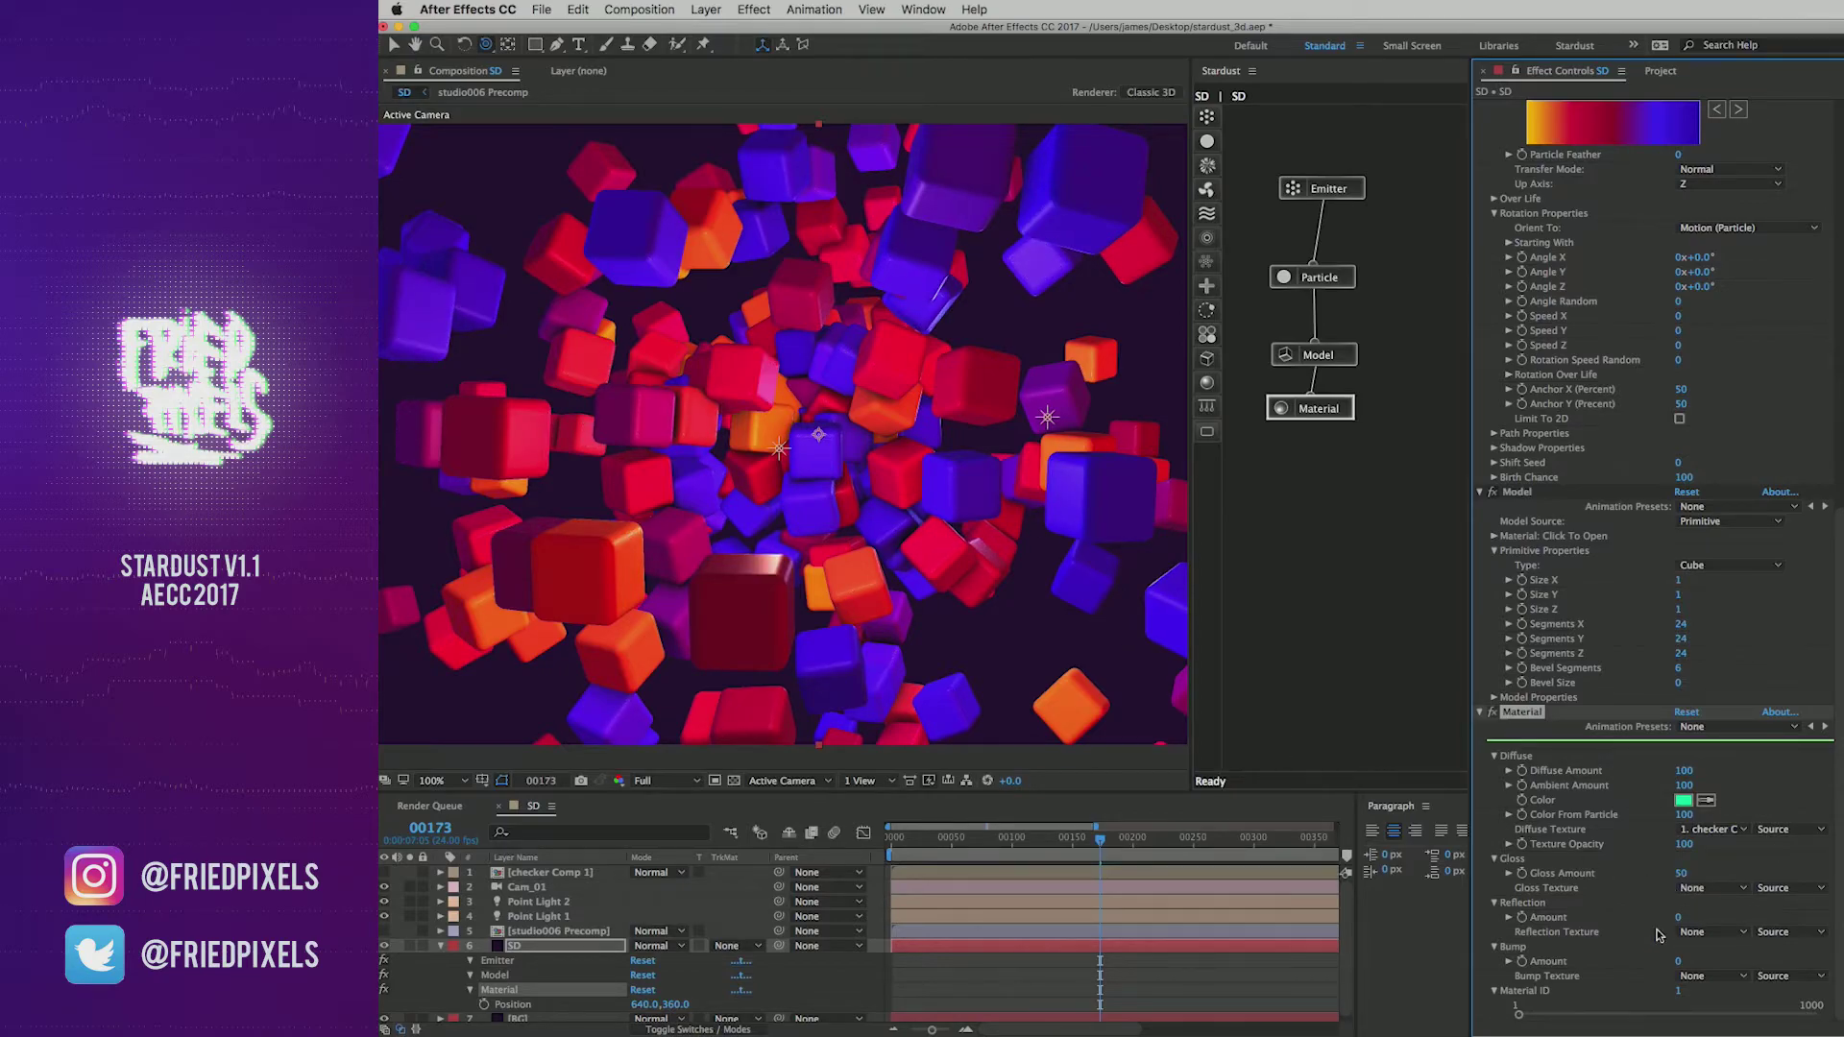
# Step: Try a Reflection Amount of 73 with checker Comp 1 as the Reflection Texture, and raise the amount further
pyautogui.moveTo(1683, 919); pyautogui.dragTo(1745, 903)
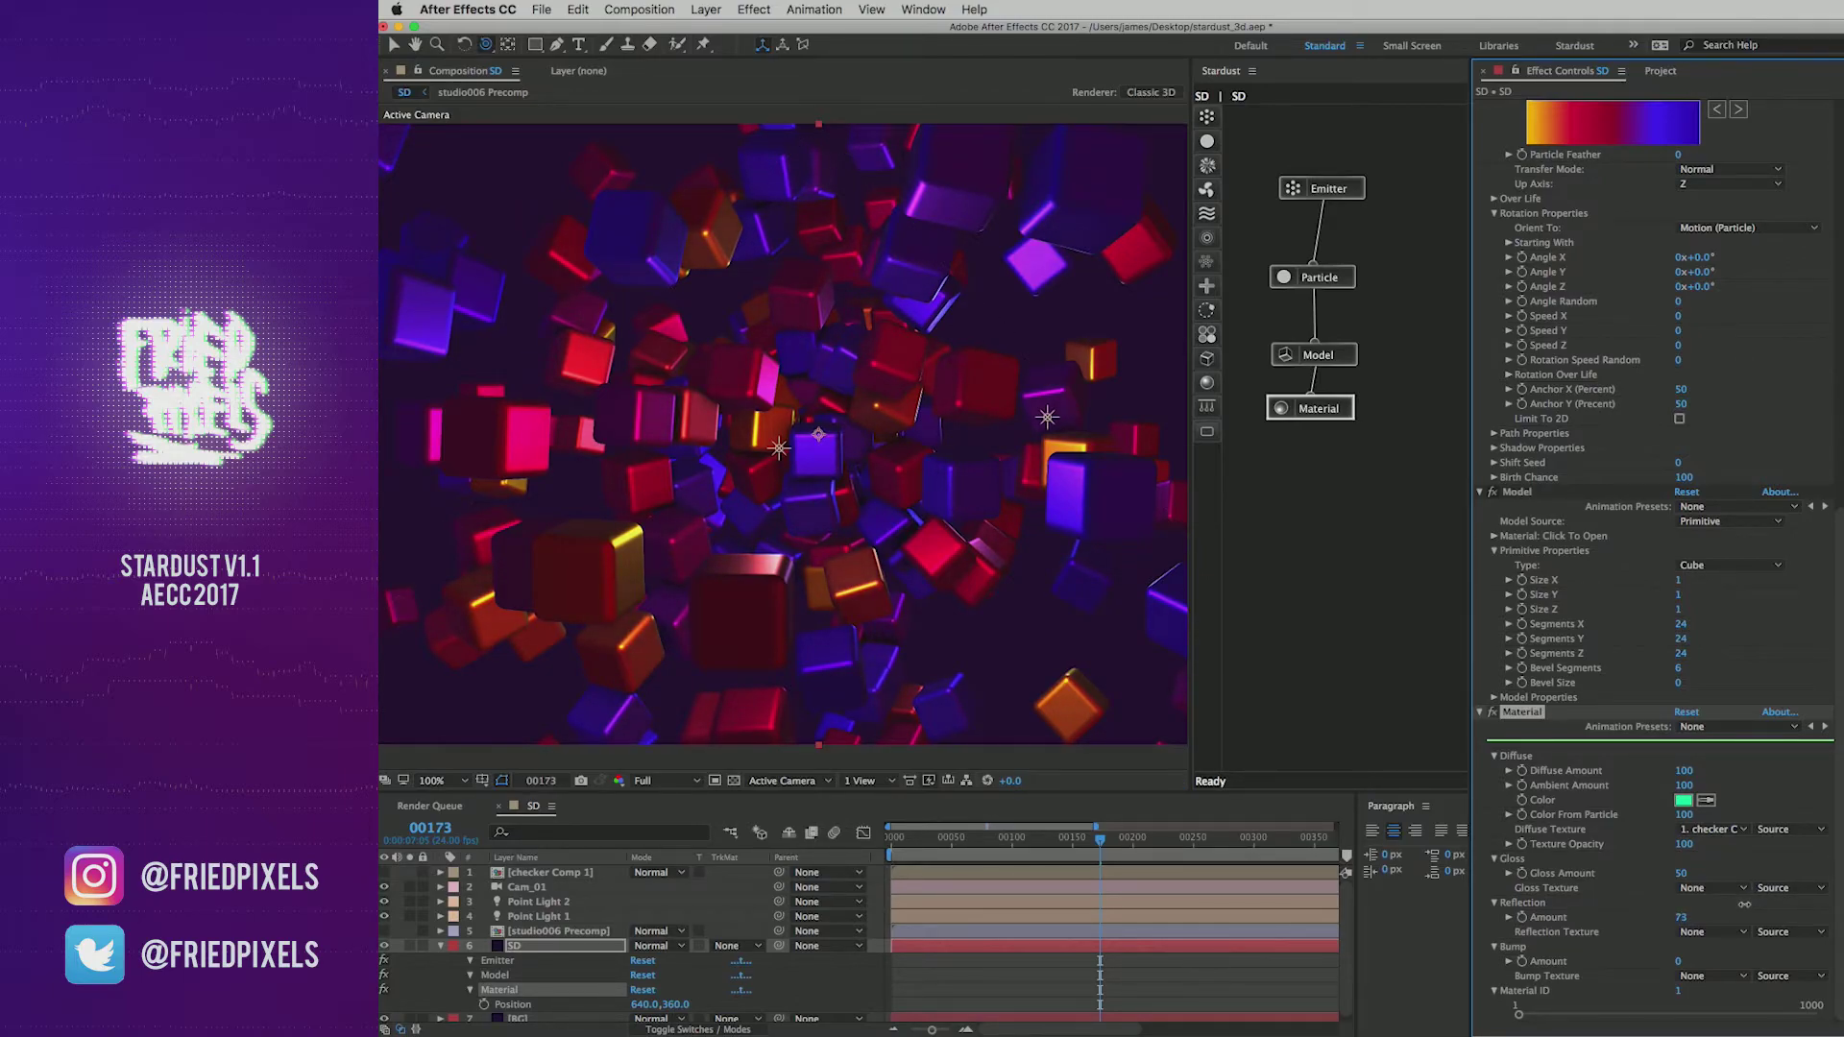
pyautogui.click(1703, 931)
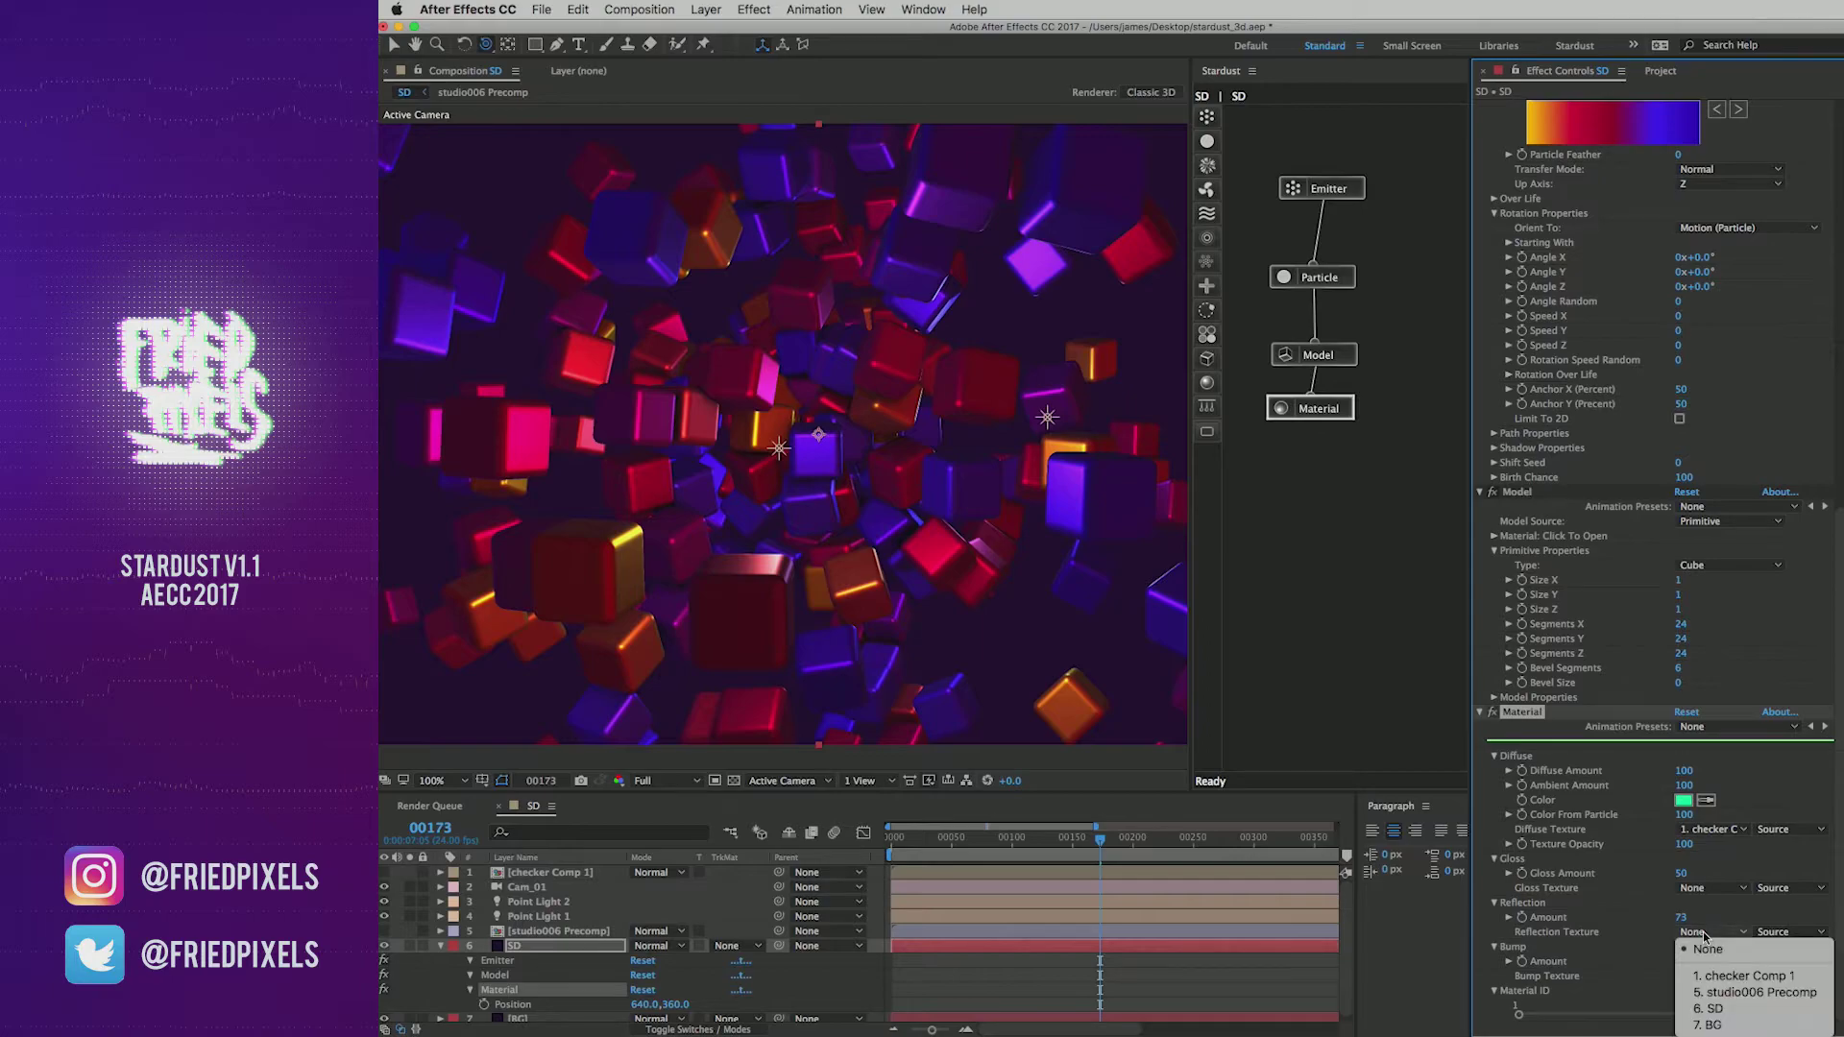
pyautogui.click(1714, 977)
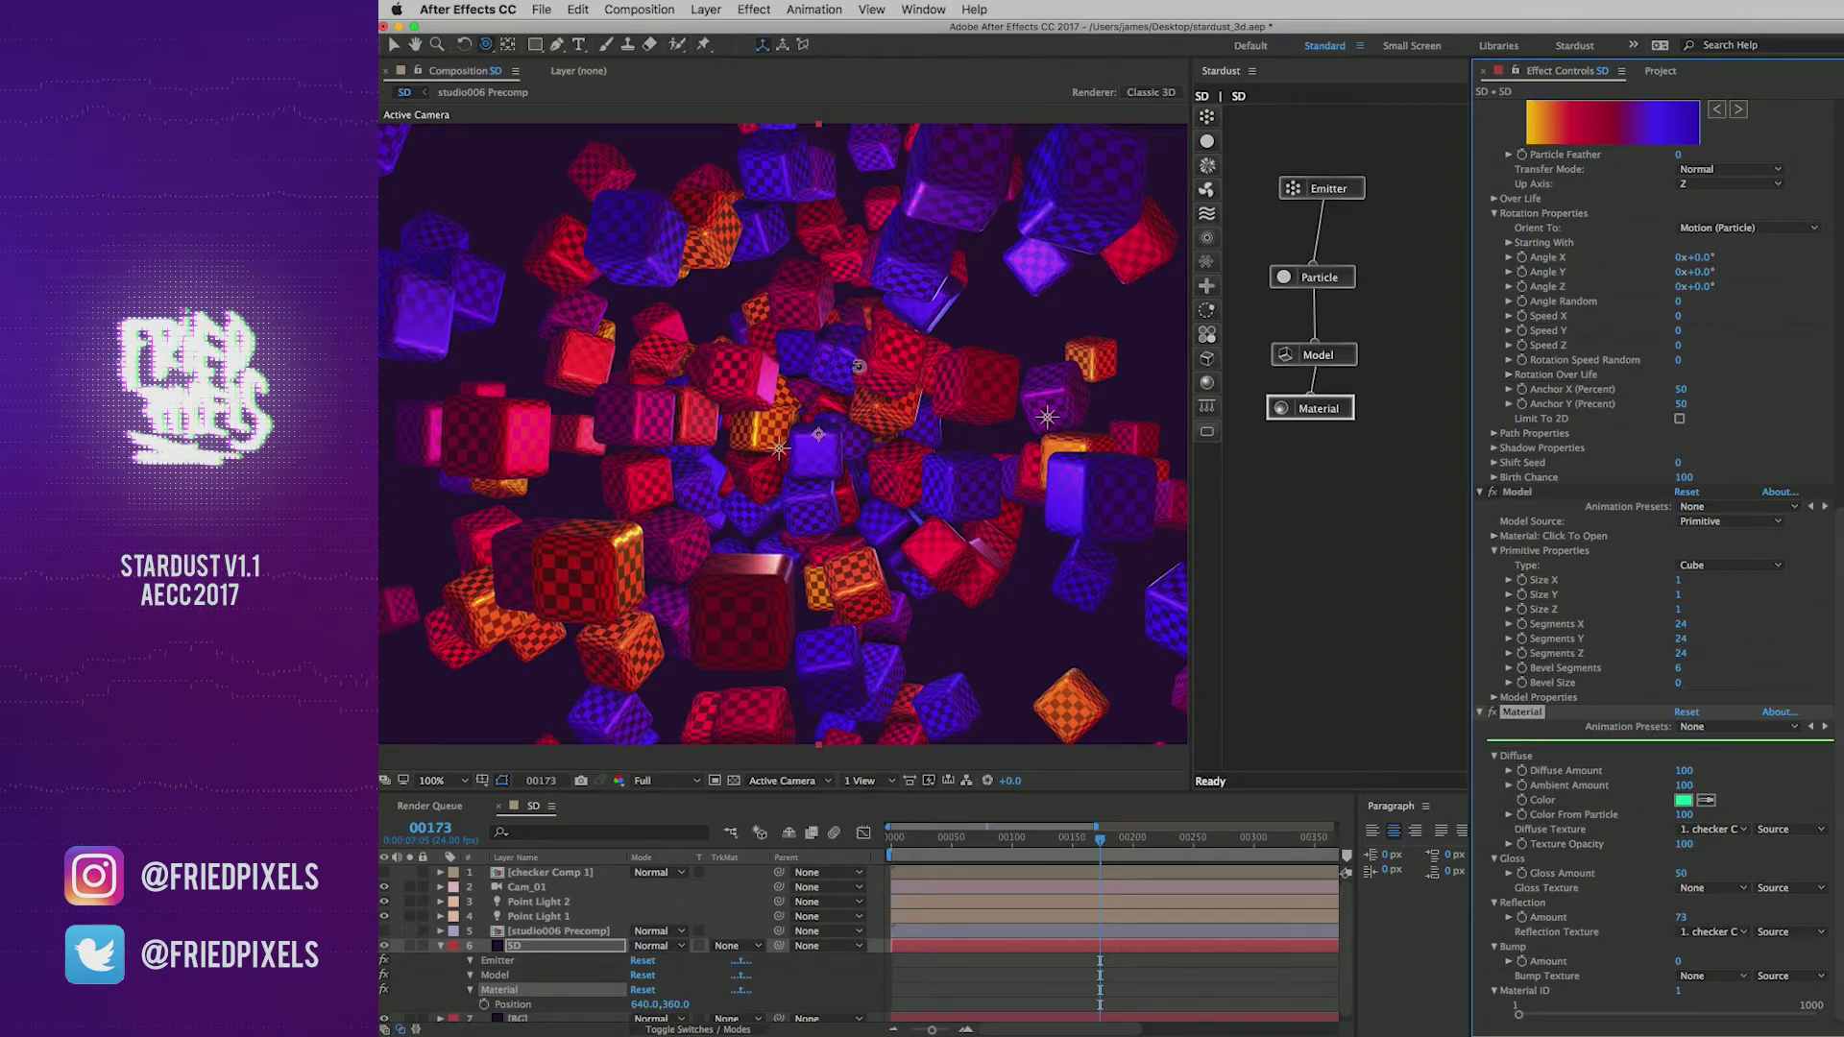
pyautogui.moveTo(1688, 924)
pyautogui.mouseDown()
pyautogui.moveTo(1614, 923)
pyautogui.moveTo(1702, 919)
pyautogui.mouseUp()
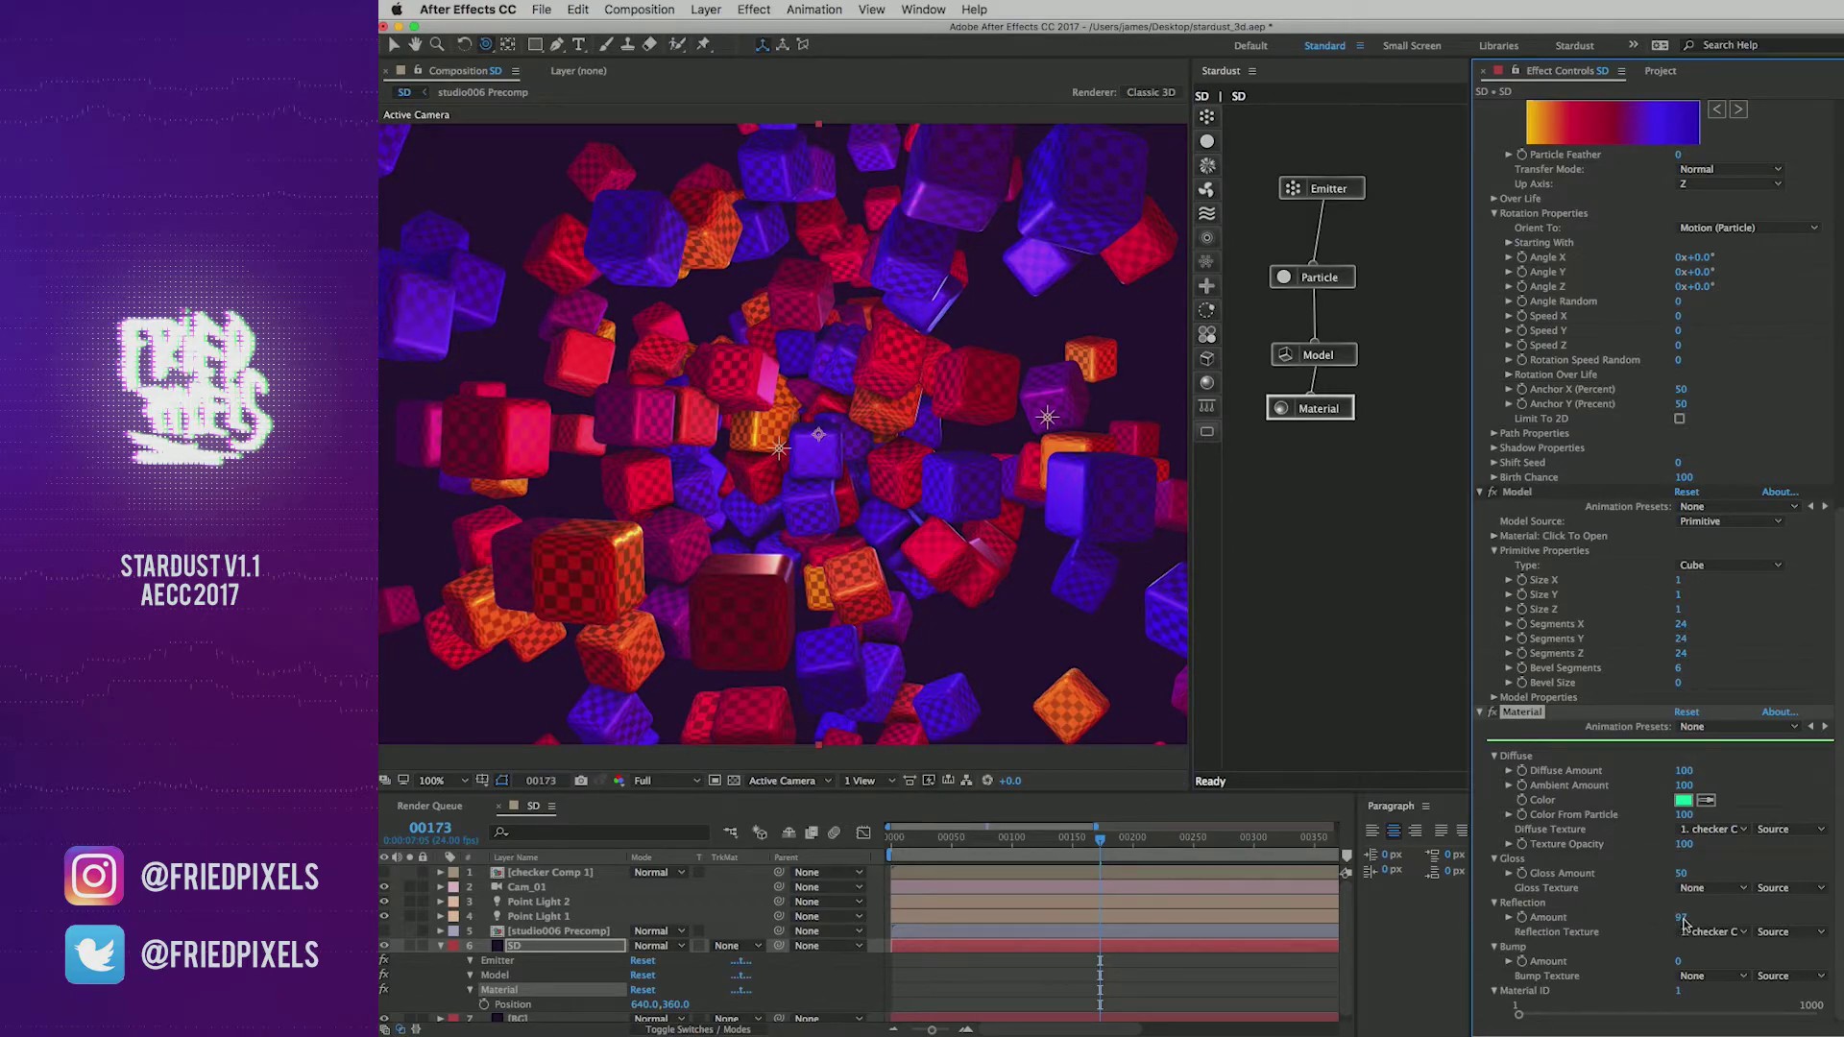
# Step: Remove the Reflection Texture from the Material node and set the Reflection Amount to 10
pyautogui.click(1717, 931)
pyautogui.click(1705, 946)
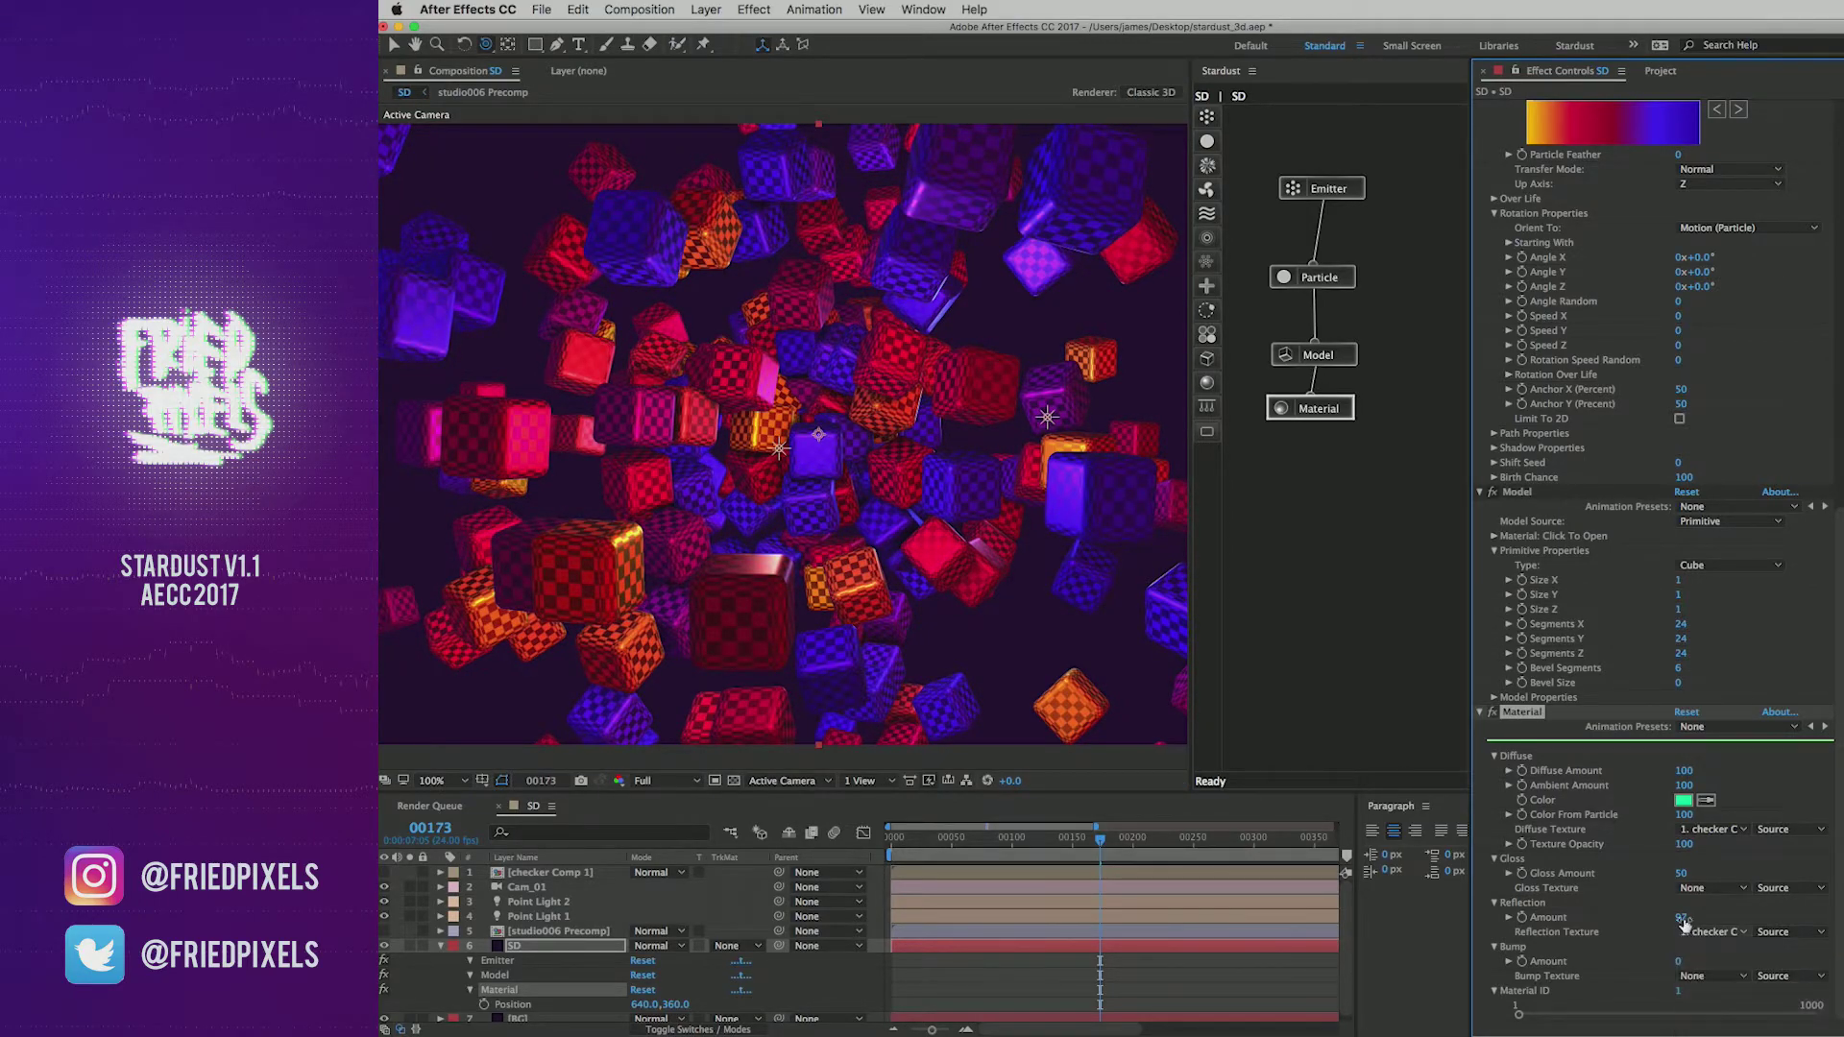
pyautogui.click(1688, 919)
pyautogui.write('10')
pyautogui.press('Return')
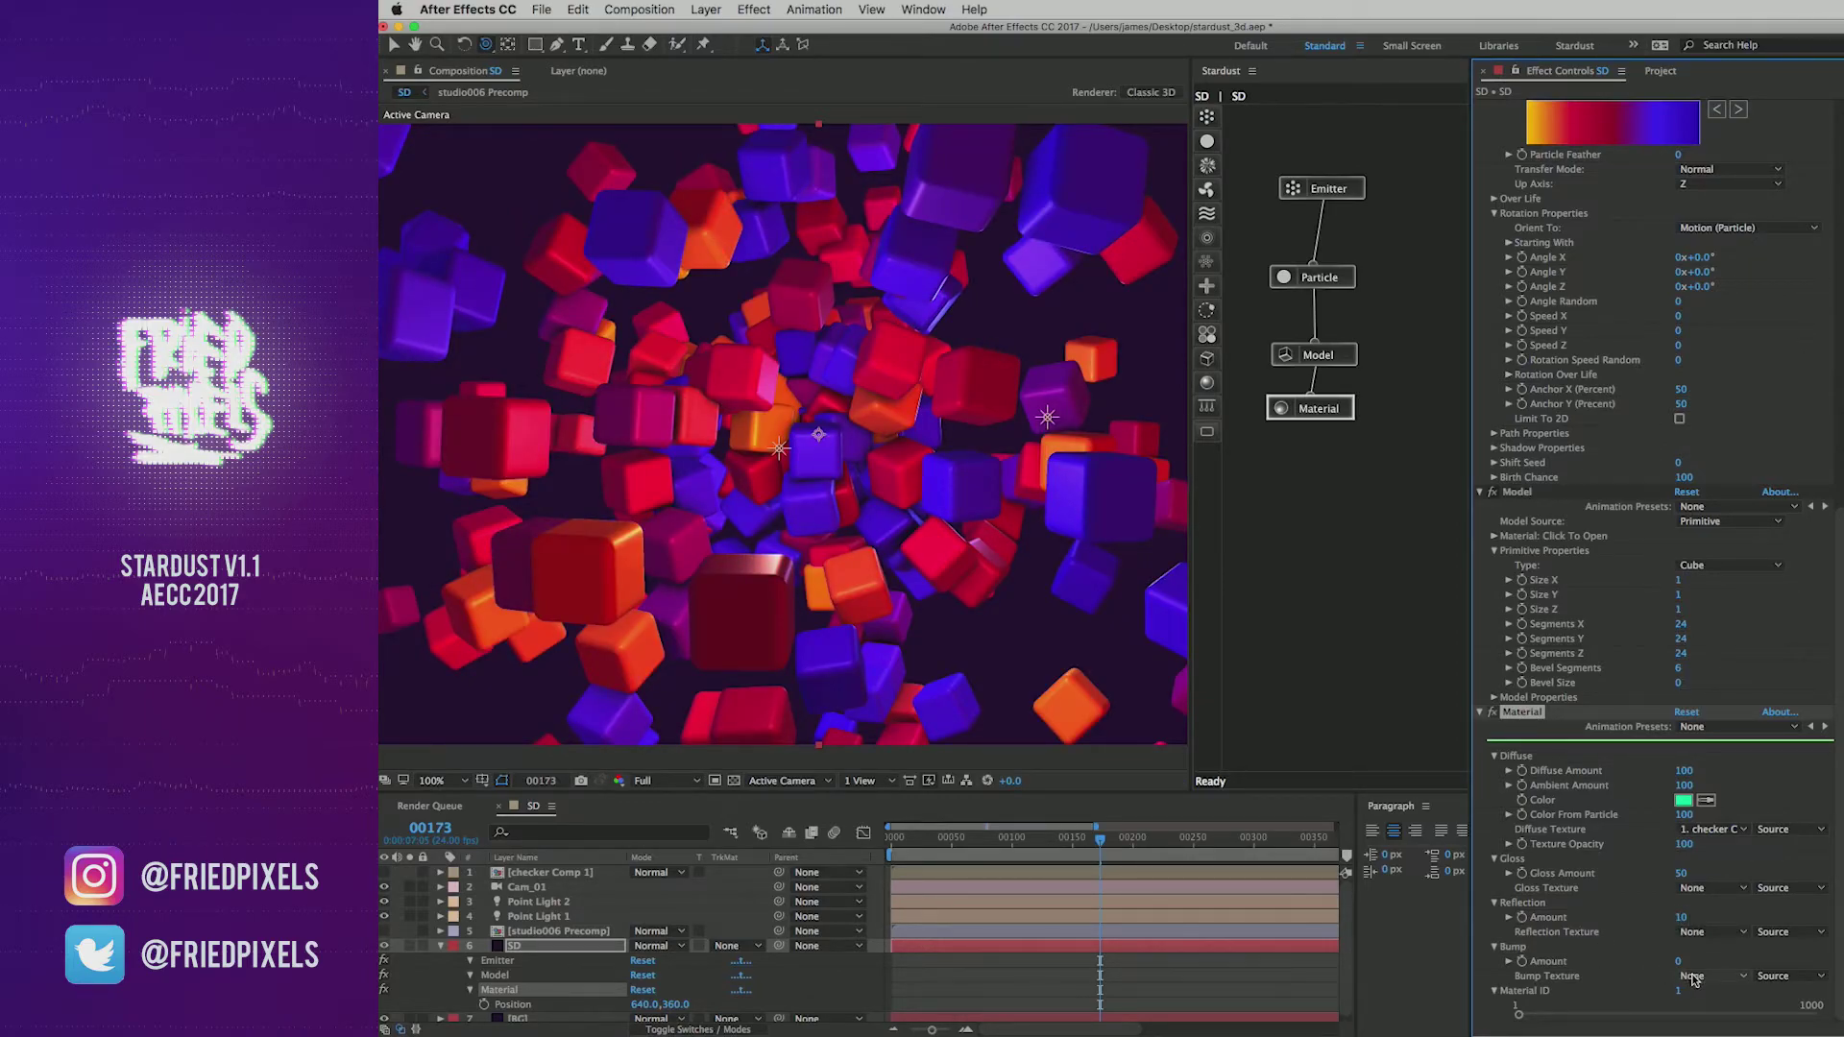
# Step: Add 639-normal.jpg from the 03_Assets folder to the SD composition below checker Comp 1 and hide its layer
pyautogui.click(1660, 71)
pyautogui.click(1547, 361)
pyautogui.click(1549, 311)
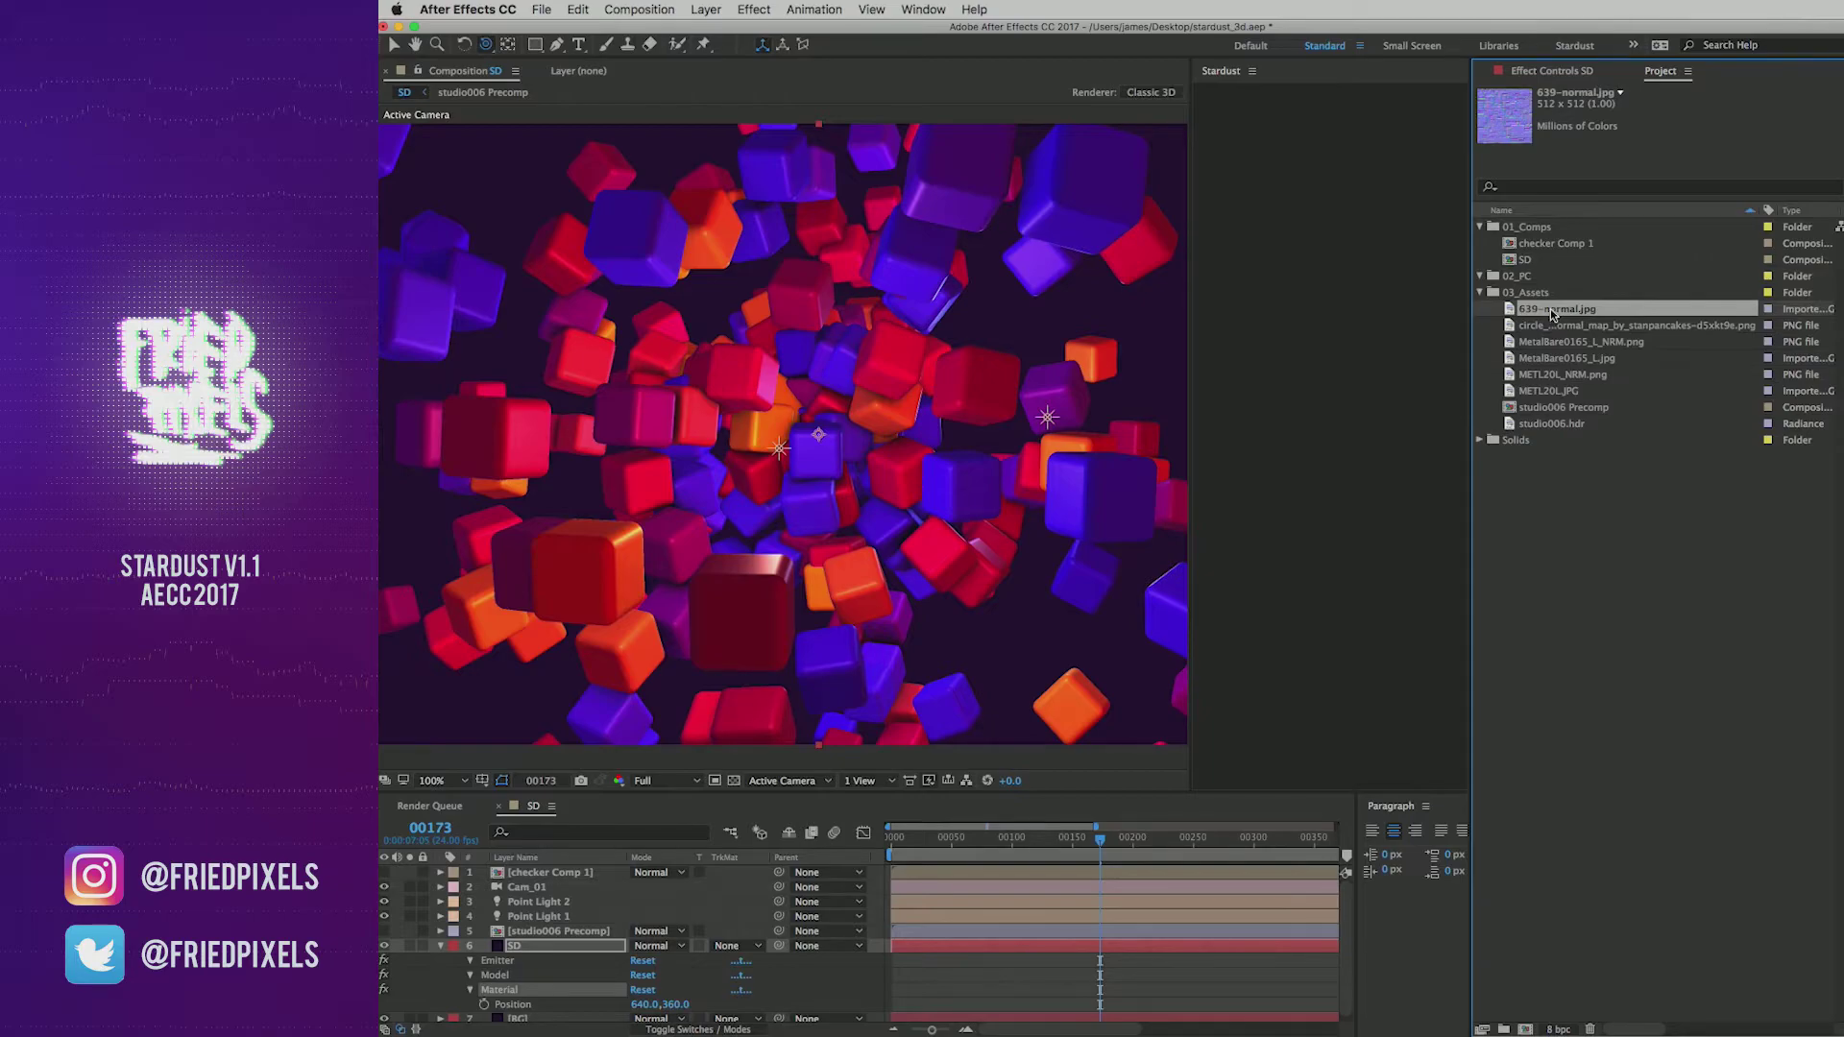
pyautogui.moveTo(1540, 317); pyautogui.dragTo(567, 881)
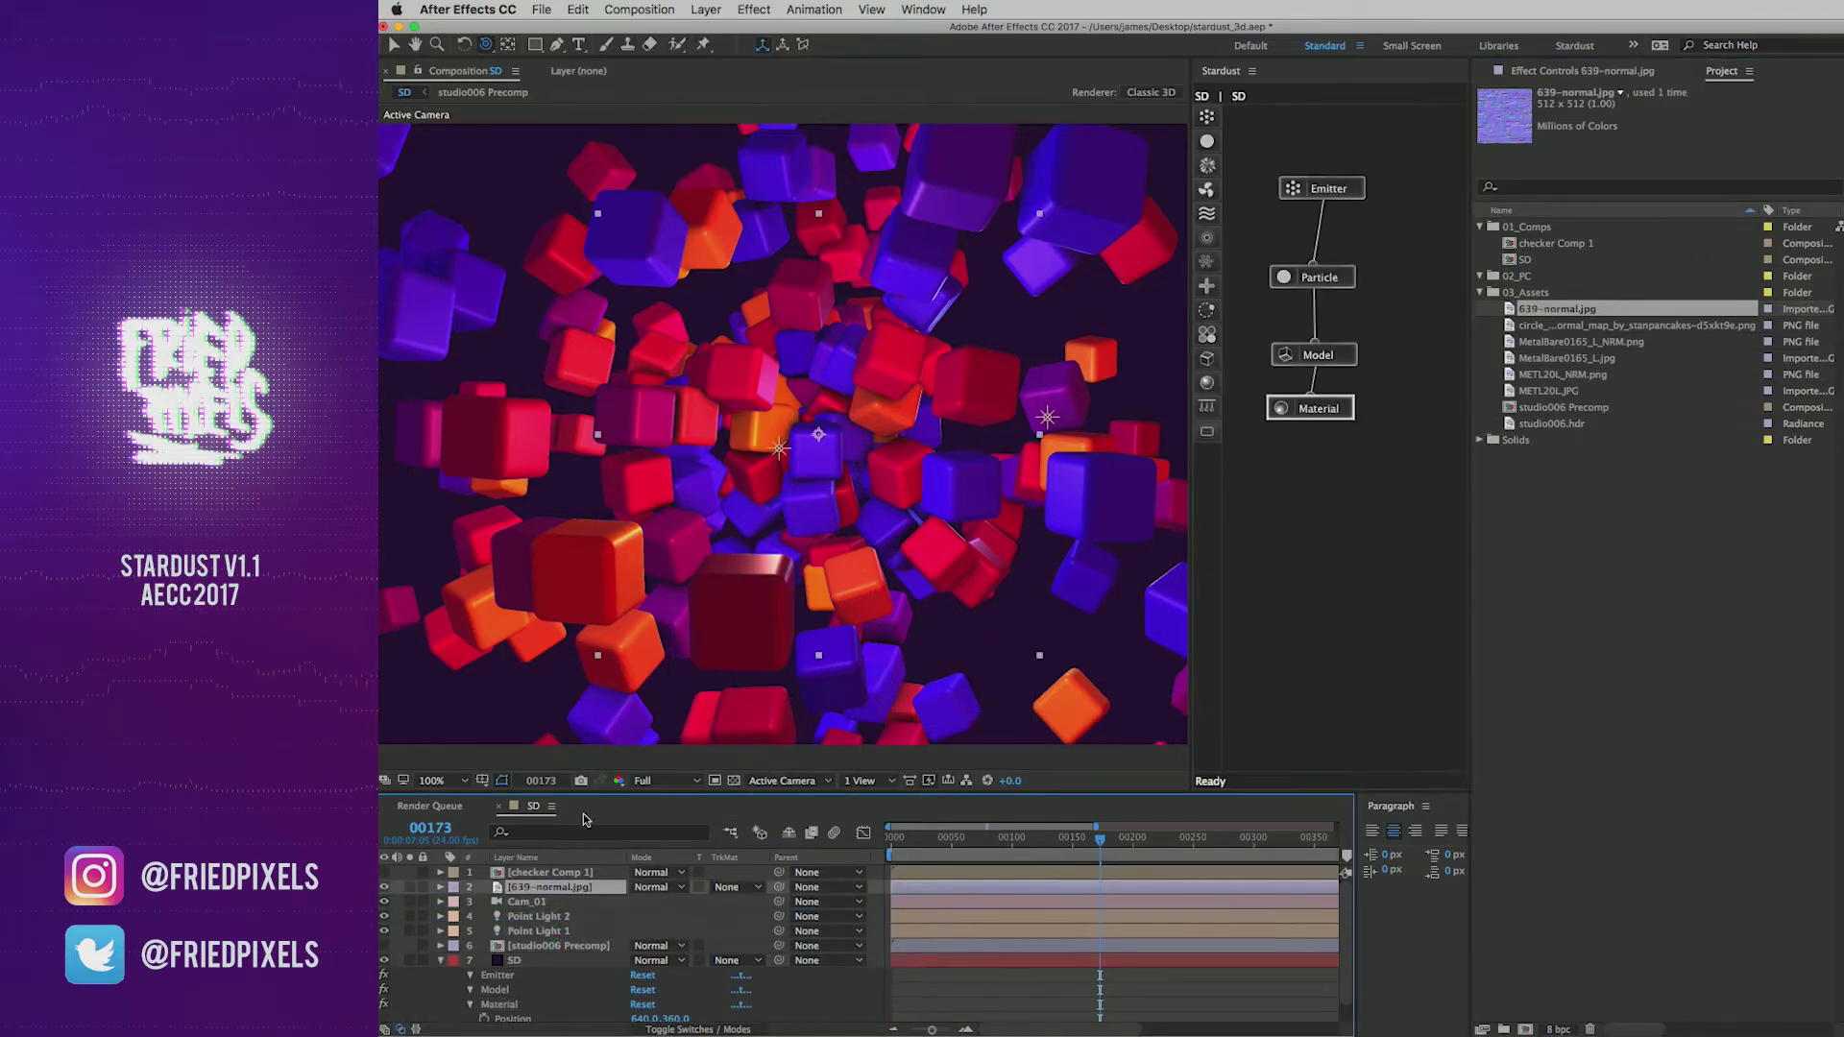
pyautogui.click(385, 887)
pyautogui.click(1582, 73)
pyautogui.click(539, 948)
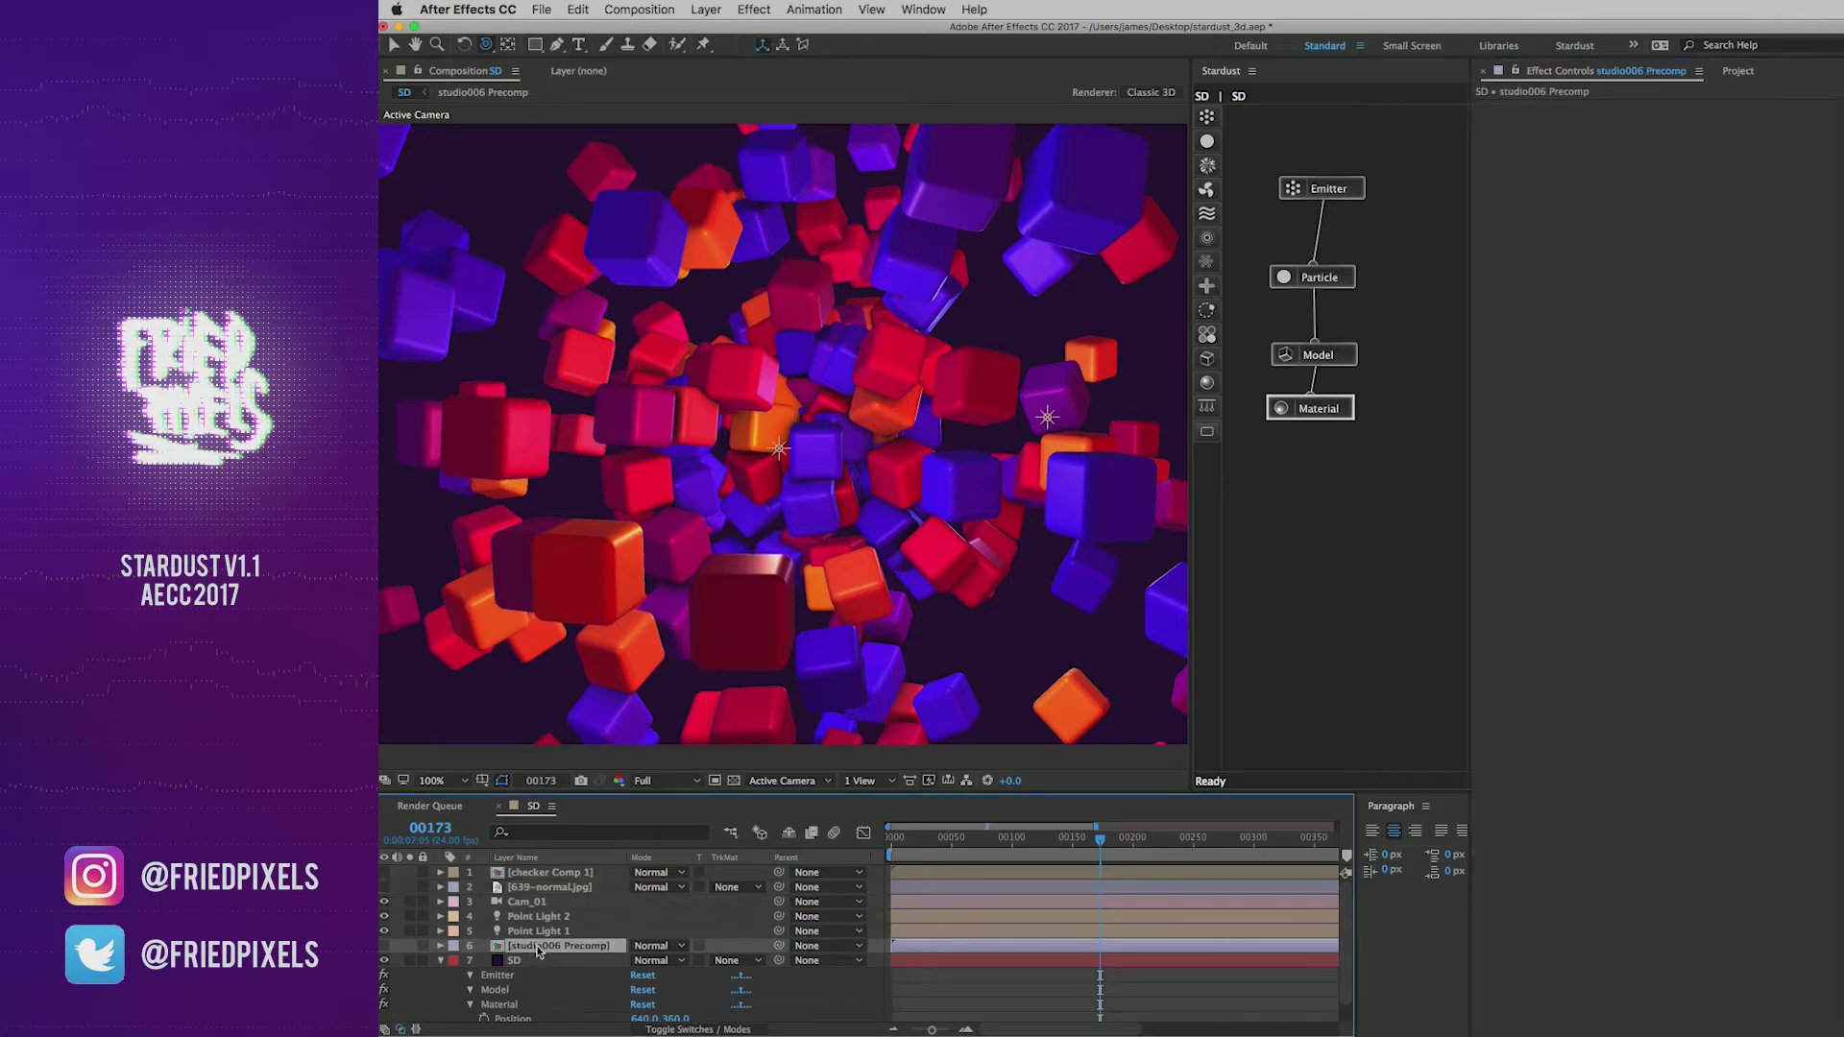
# Step: Assign 639-normal.jpg as the Bump Texture in the SD layer's Material node and raise the Bump Amount to 50
pyautogui.click(582, 955)
pyautogui.click(1480, 533)
pyautogui.click(1480, 546)
pyautogui.click(1349, 413)
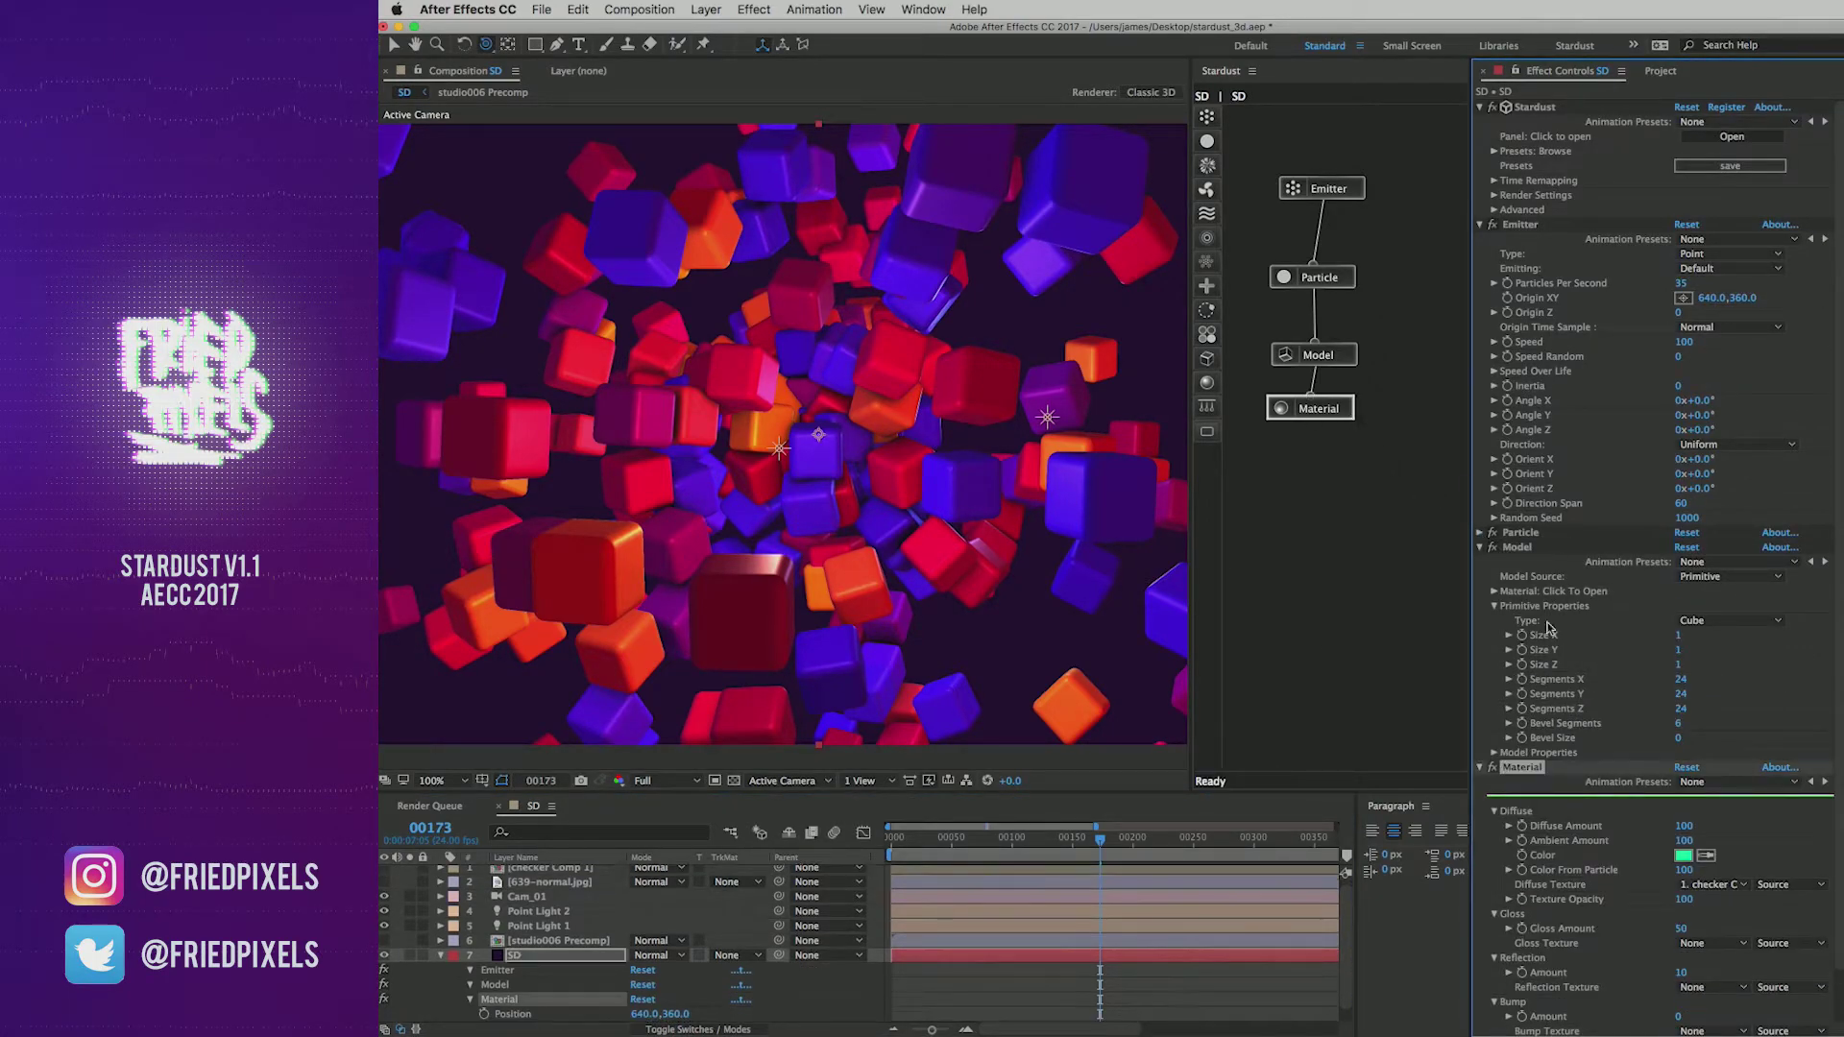
pyautogui.scroll(-2, 1614, 768)
pyautogui.click(1715, 976)
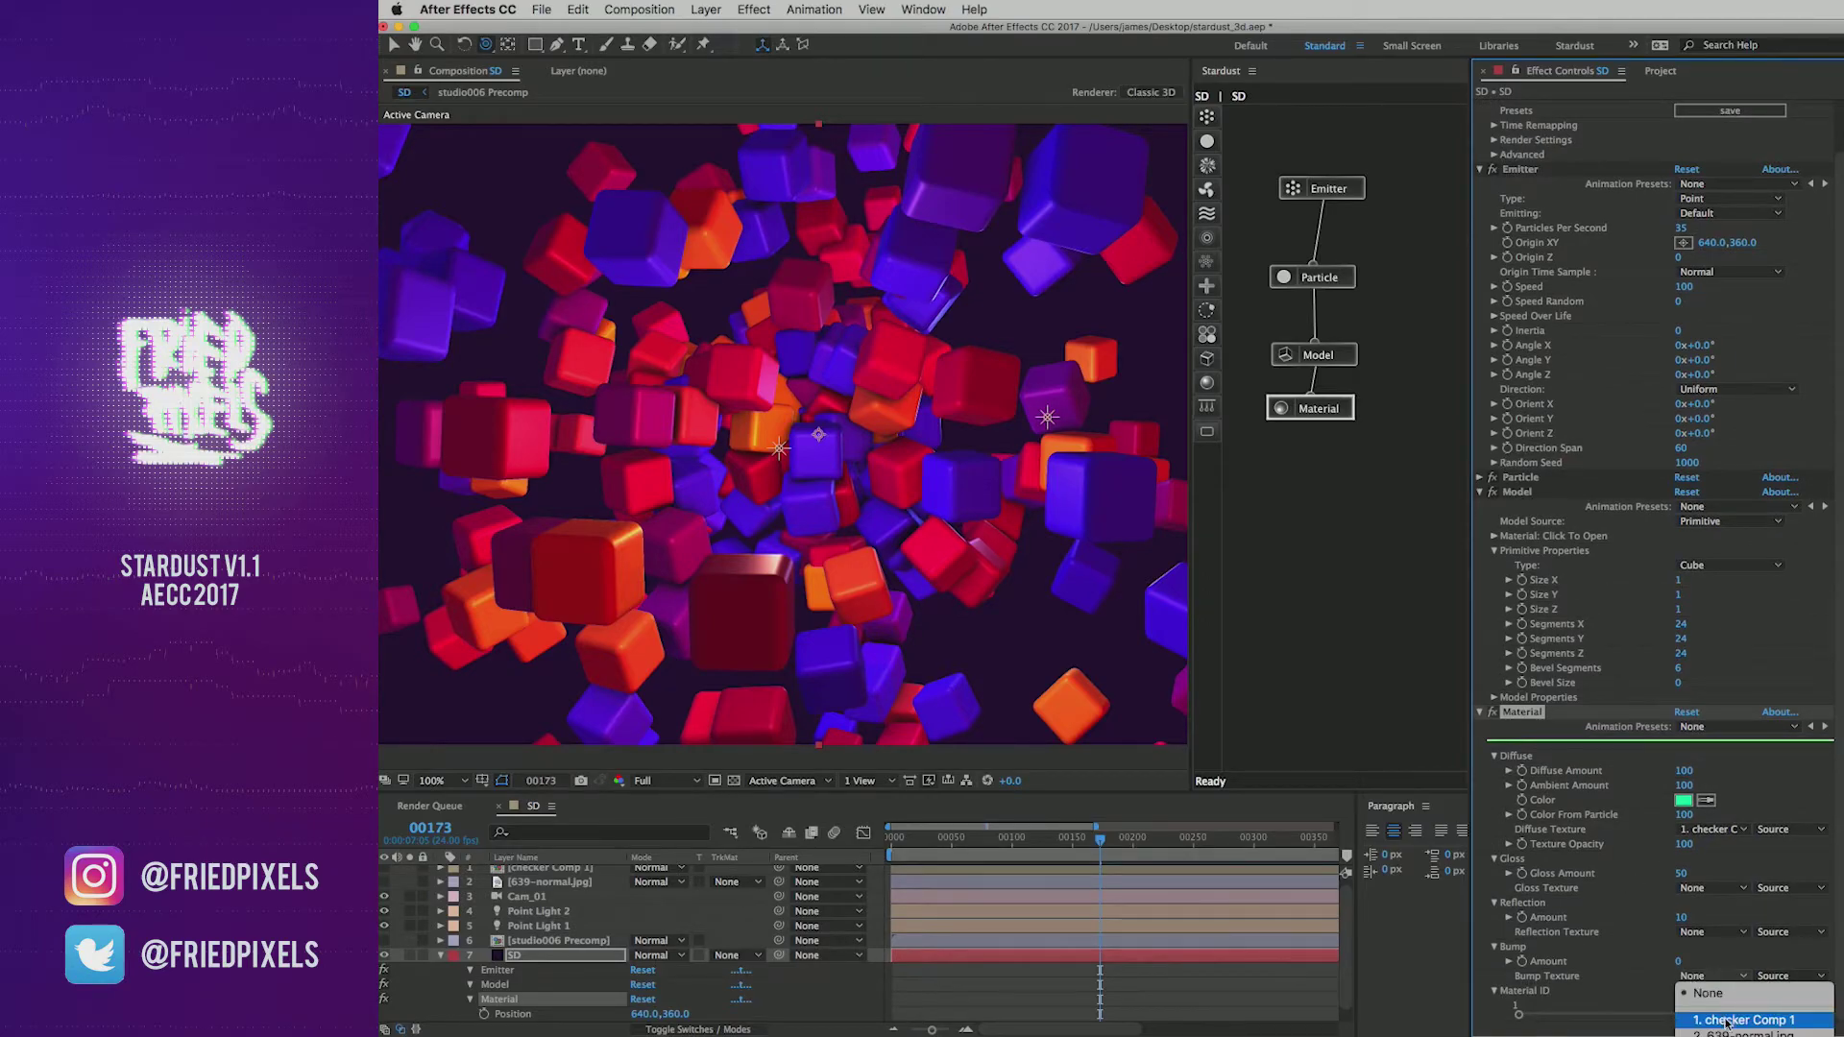
pyautogui.click(1726, 1034)
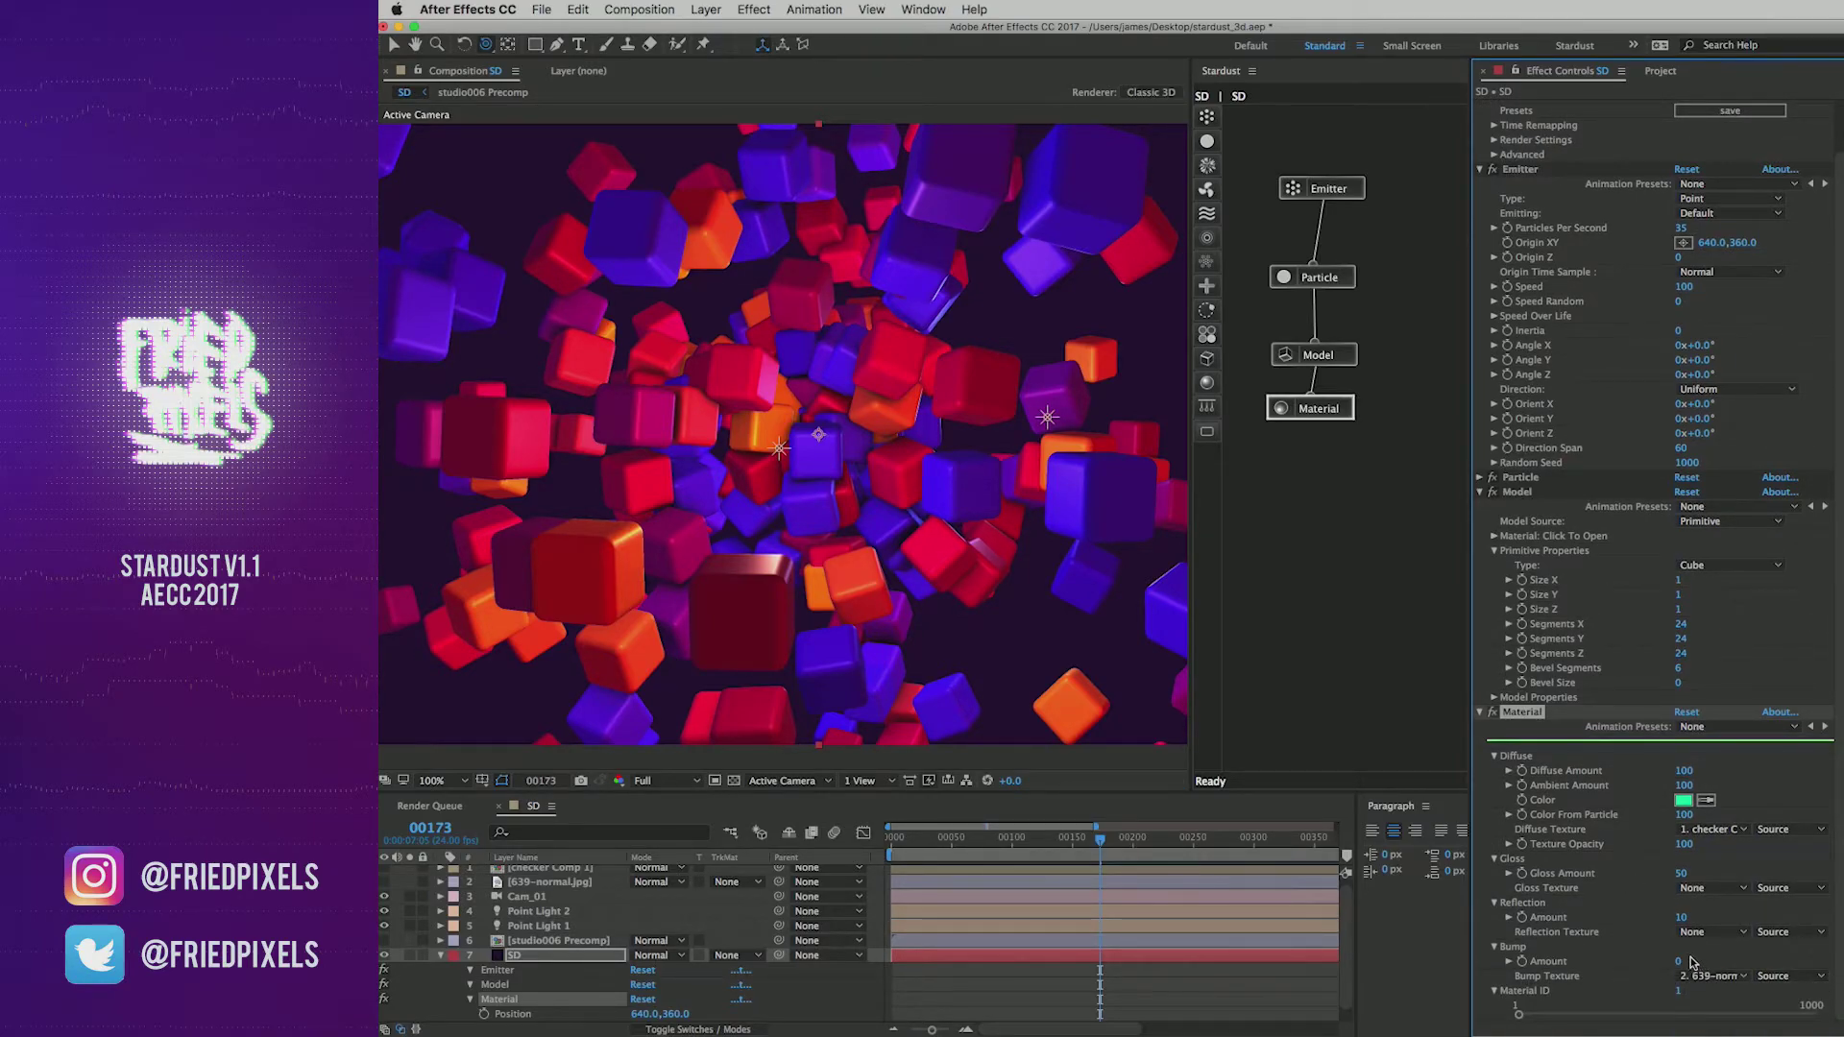
pyautogui.moveTo(1680, 964); pyautogui.dragTo(1691, 965)
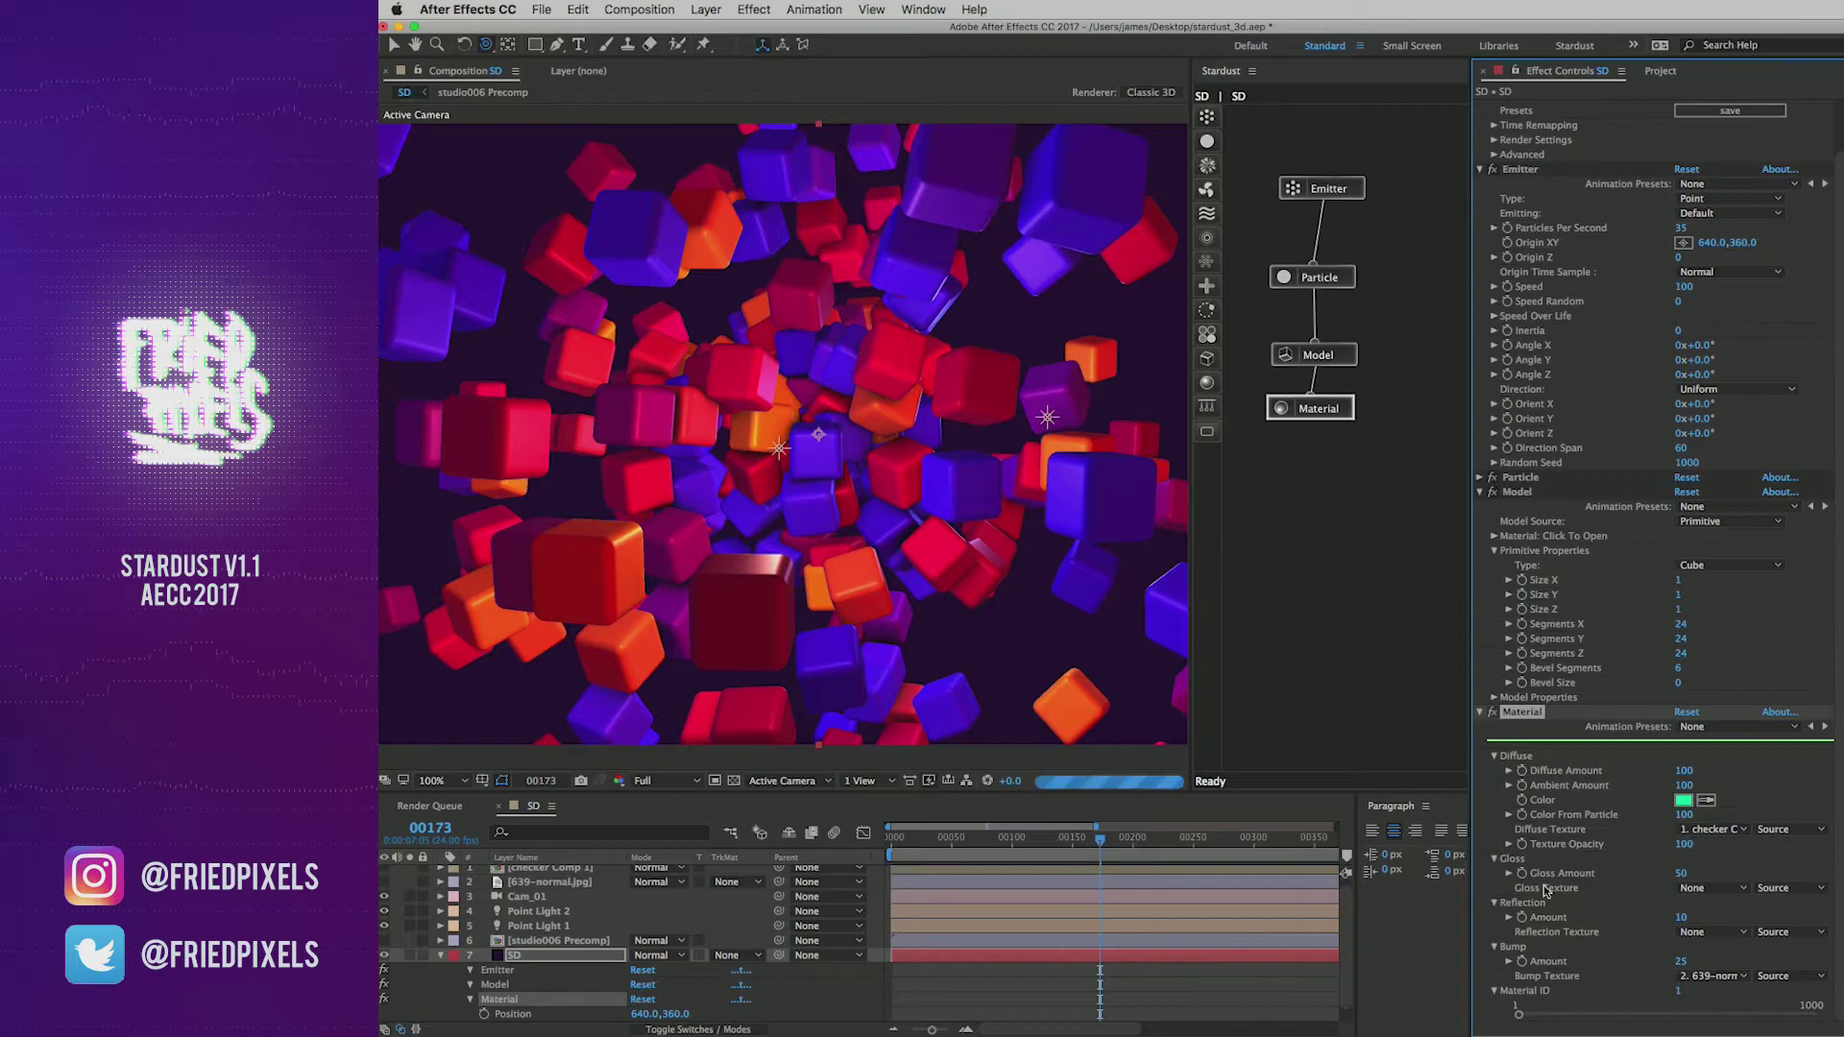
pyautogui.moveTo(1679, 965); pyautogui.dragTo(1692, 965)
pyautogui.moveTo(824, 525); pyautogui.dragTo(770, 506)
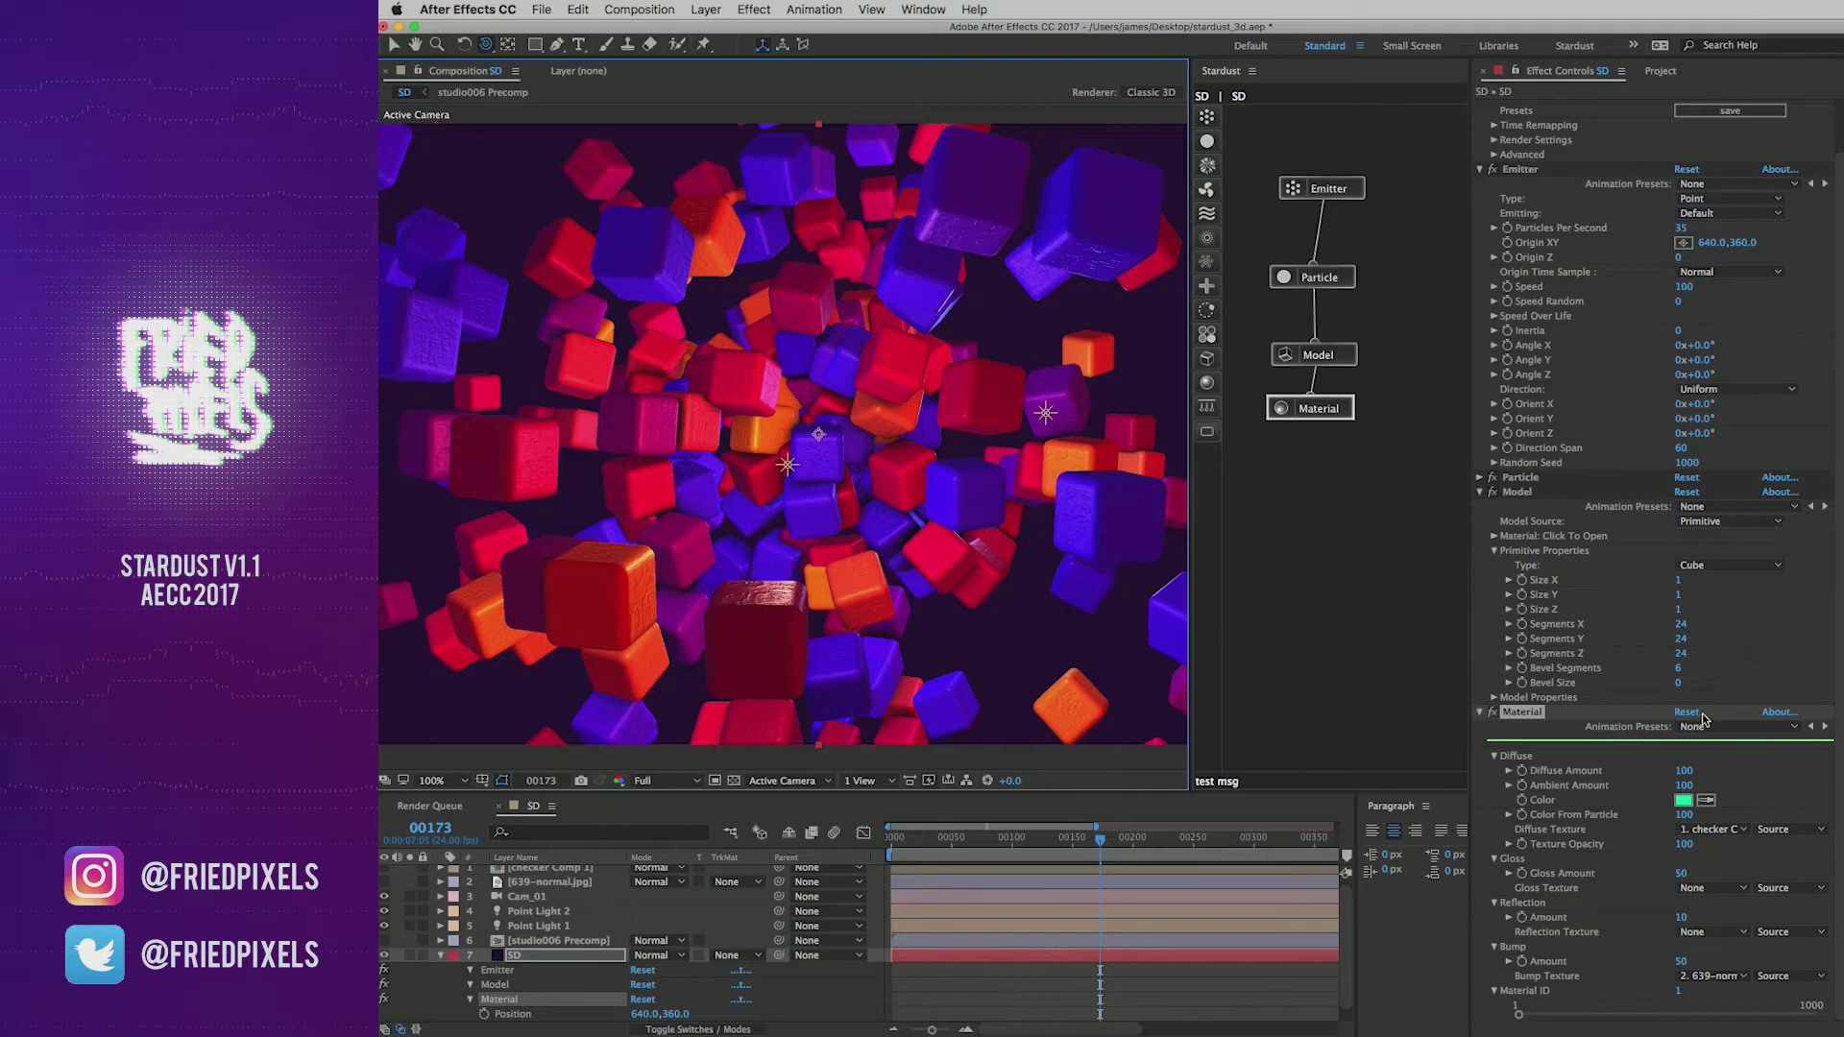
# Step: Reduce the Bevel Size of the cube model to sharpen its edges and inspect the bumps from another angle
pyautogui.click(1676, 688)
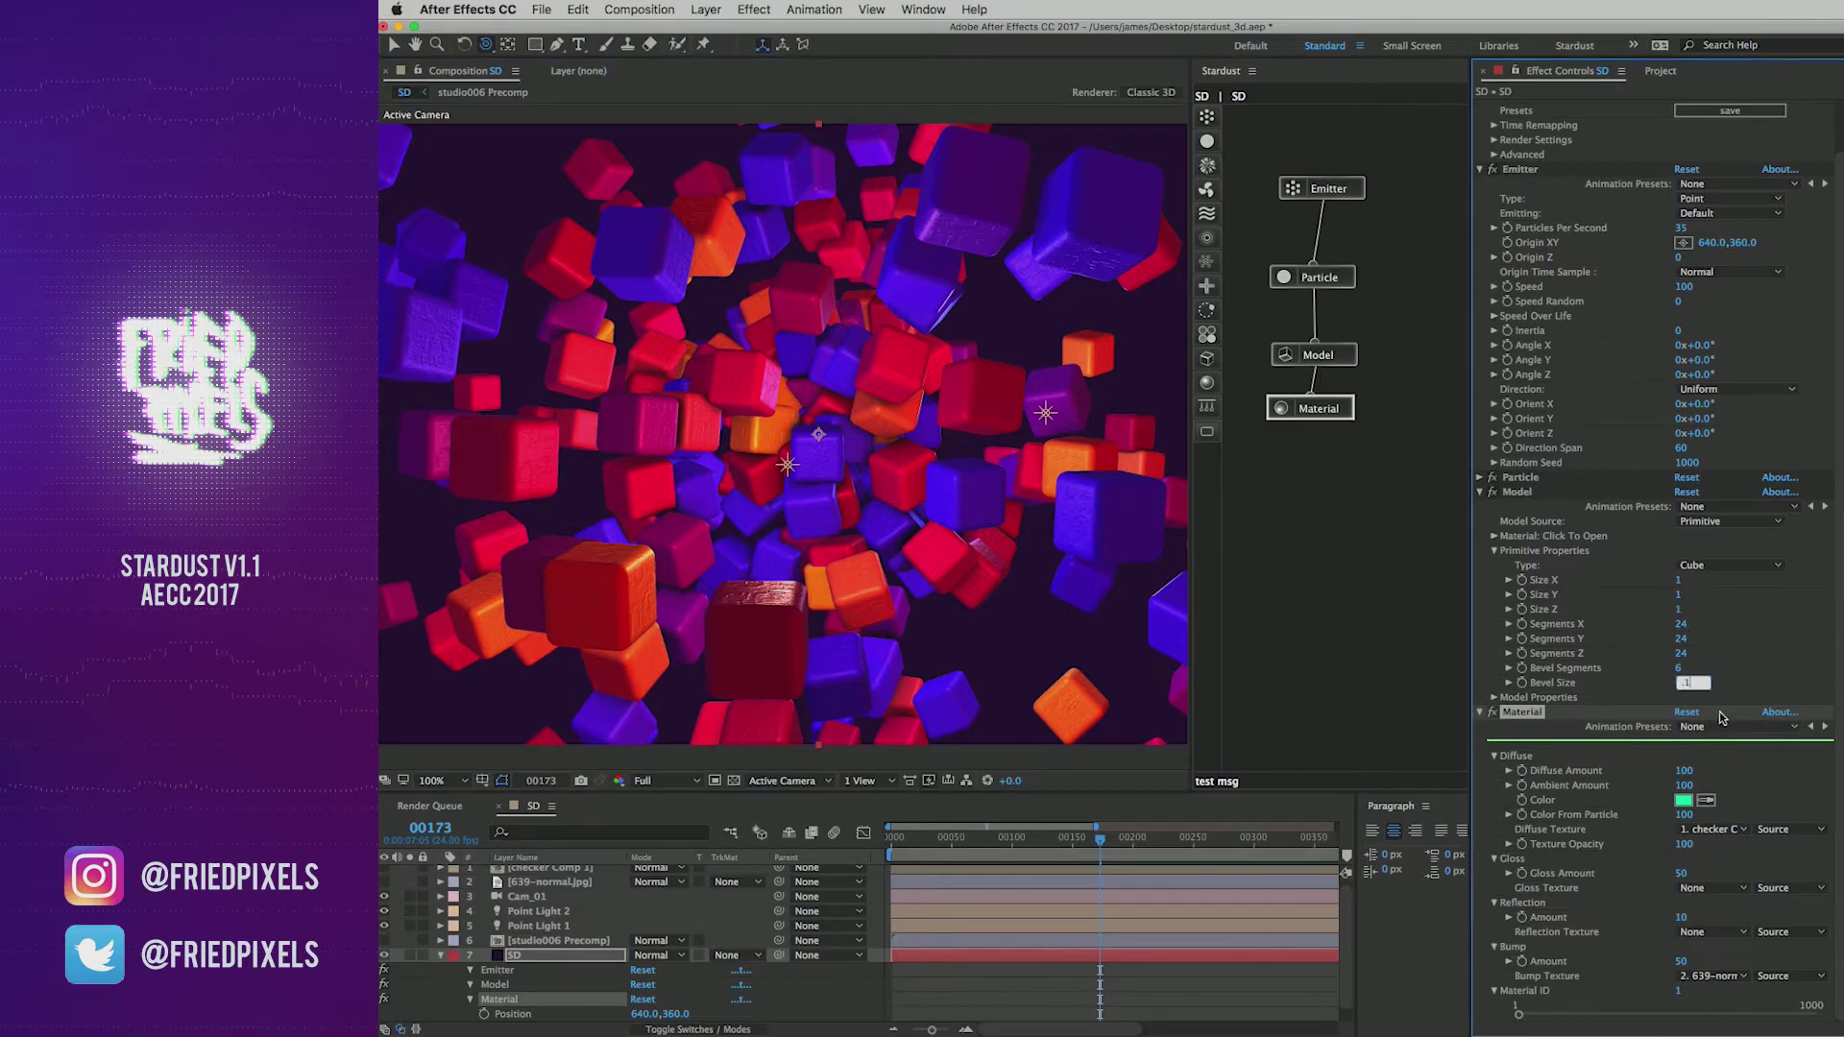
pyautogui.press('Up')
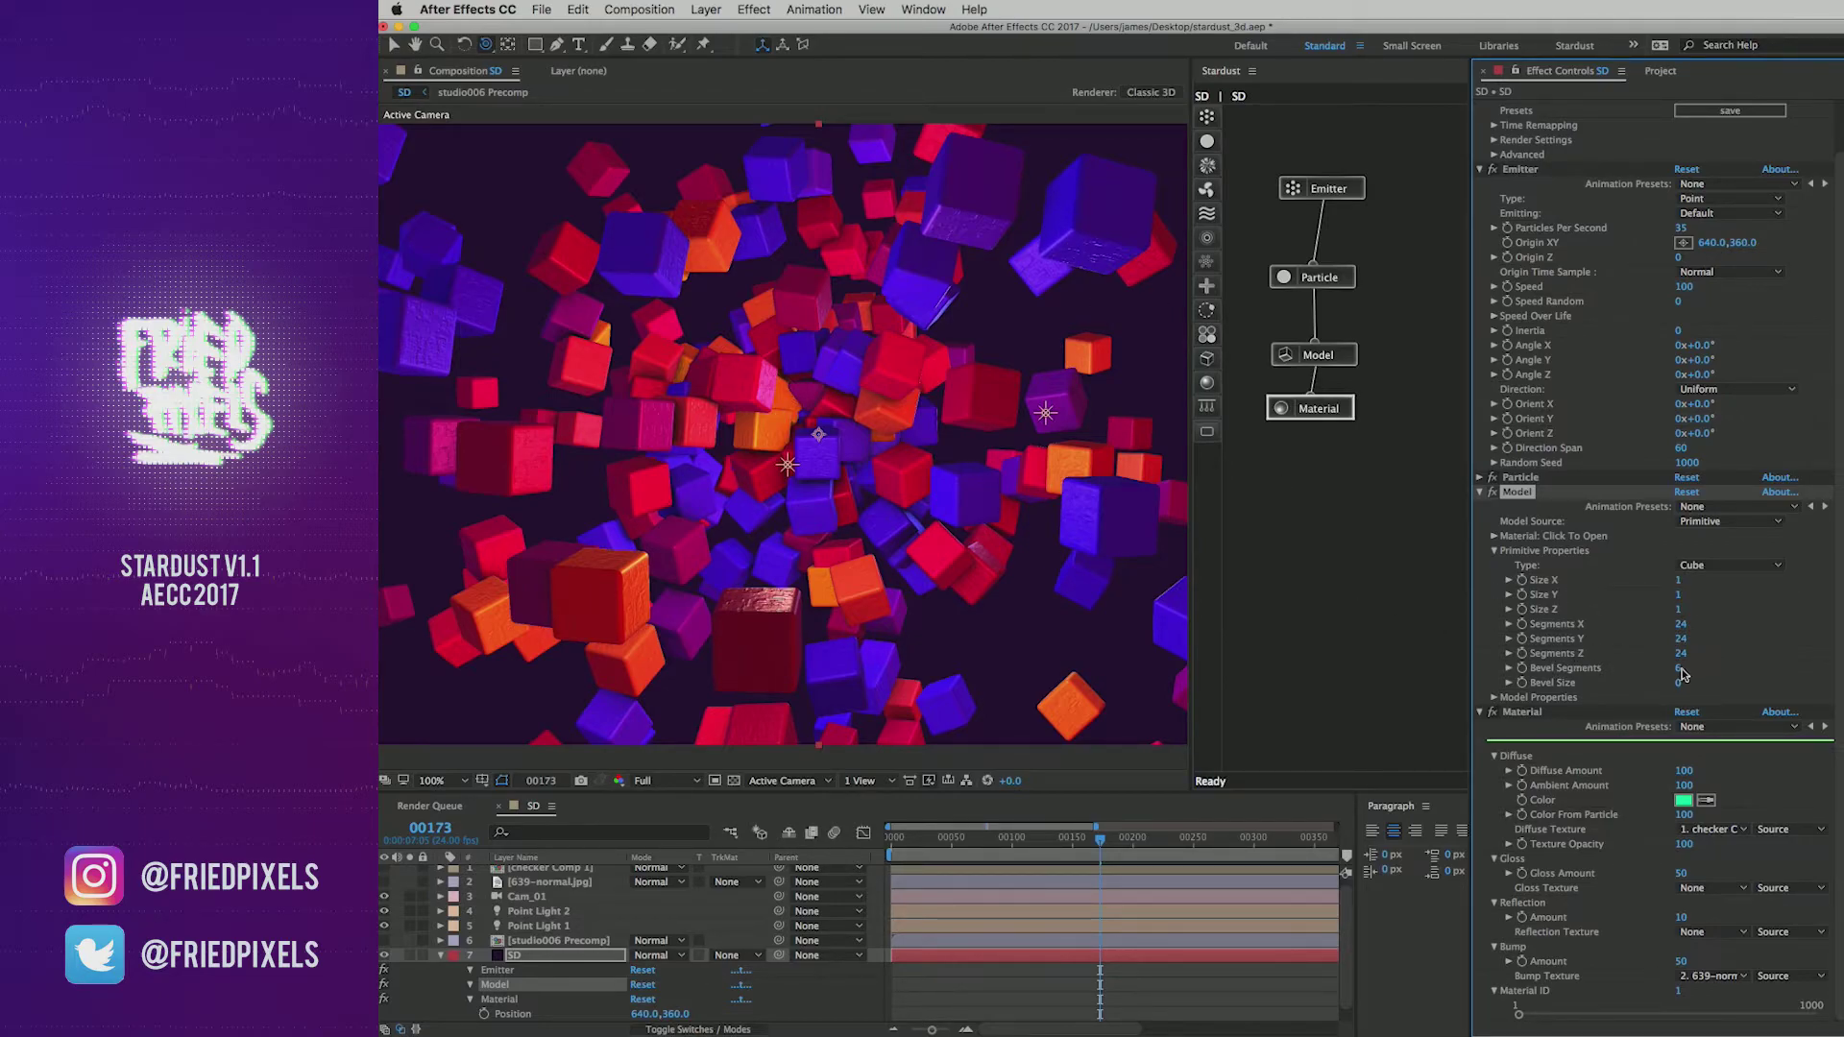
pyautogui.moveTo(858, 554); pyautogui.dragTo(929, 580)
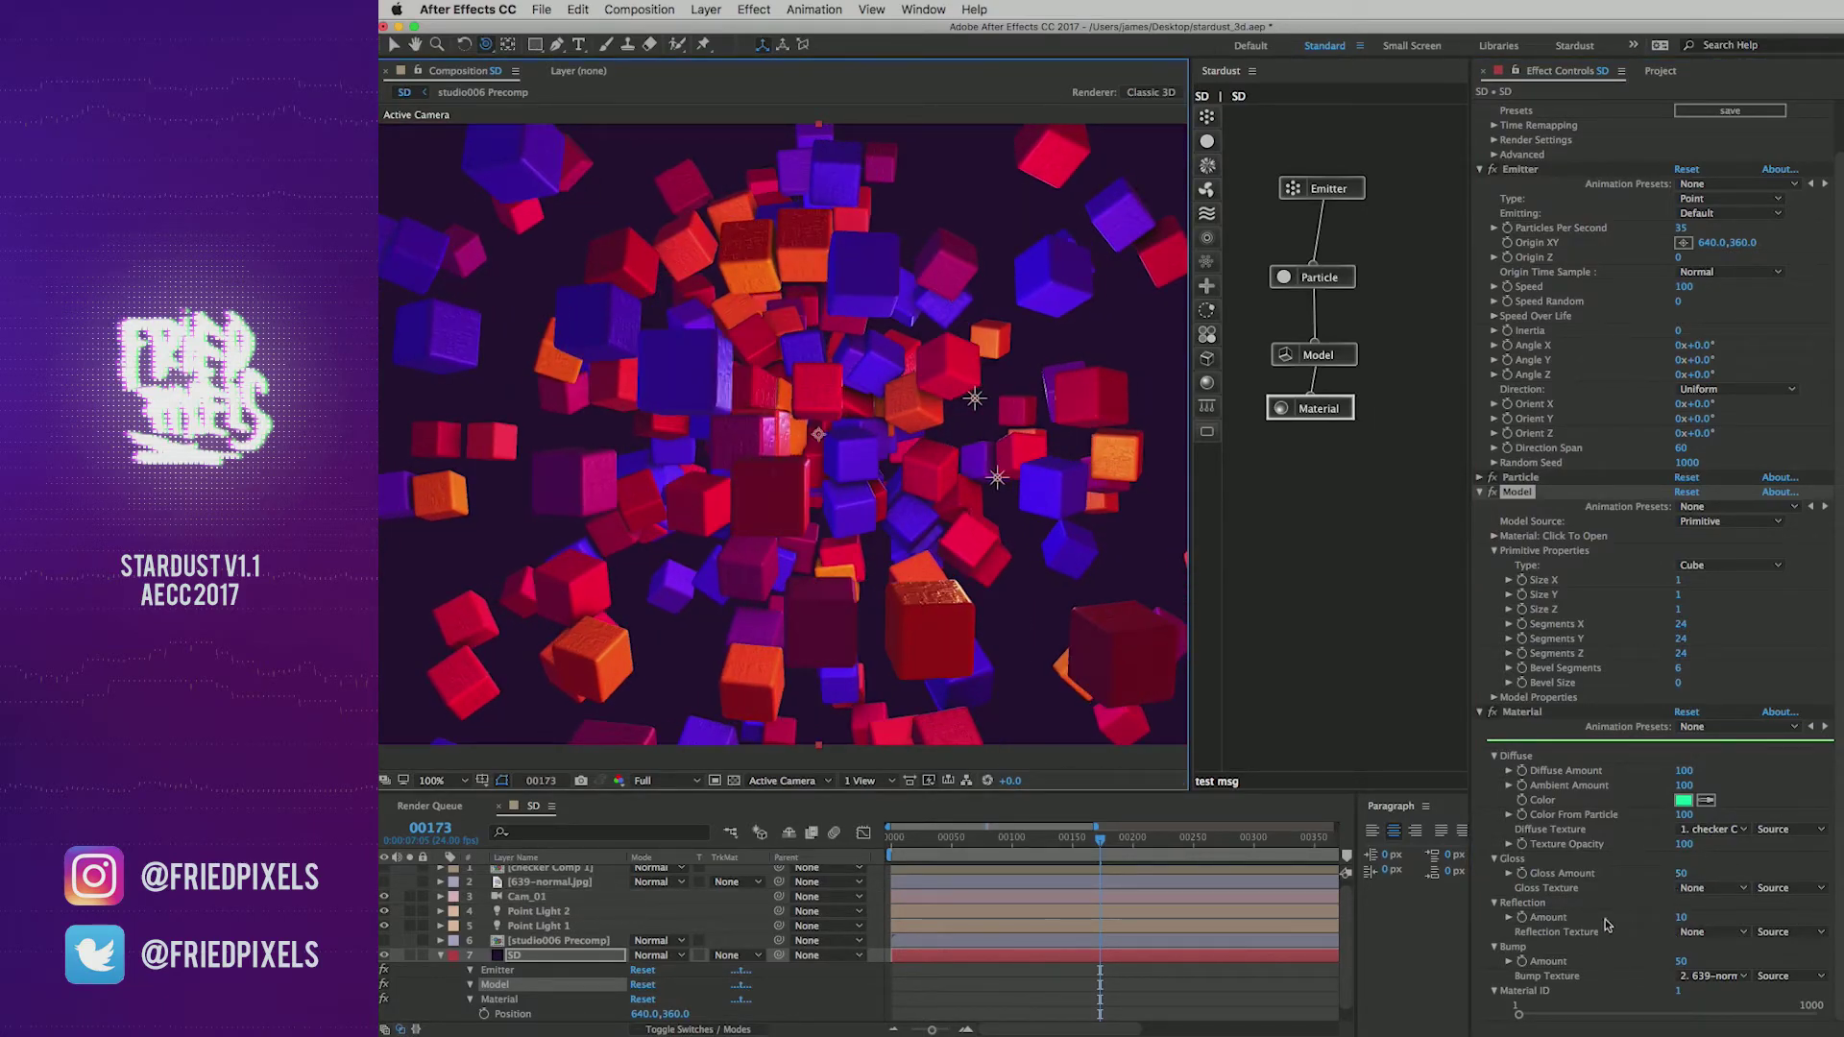
# Step: Assign checker Comp 1 as the Gloss Texture in the Material node and check the highlights from another angle
pyautogui.click(1709, 889)
pyautogui.click(1712, 932)
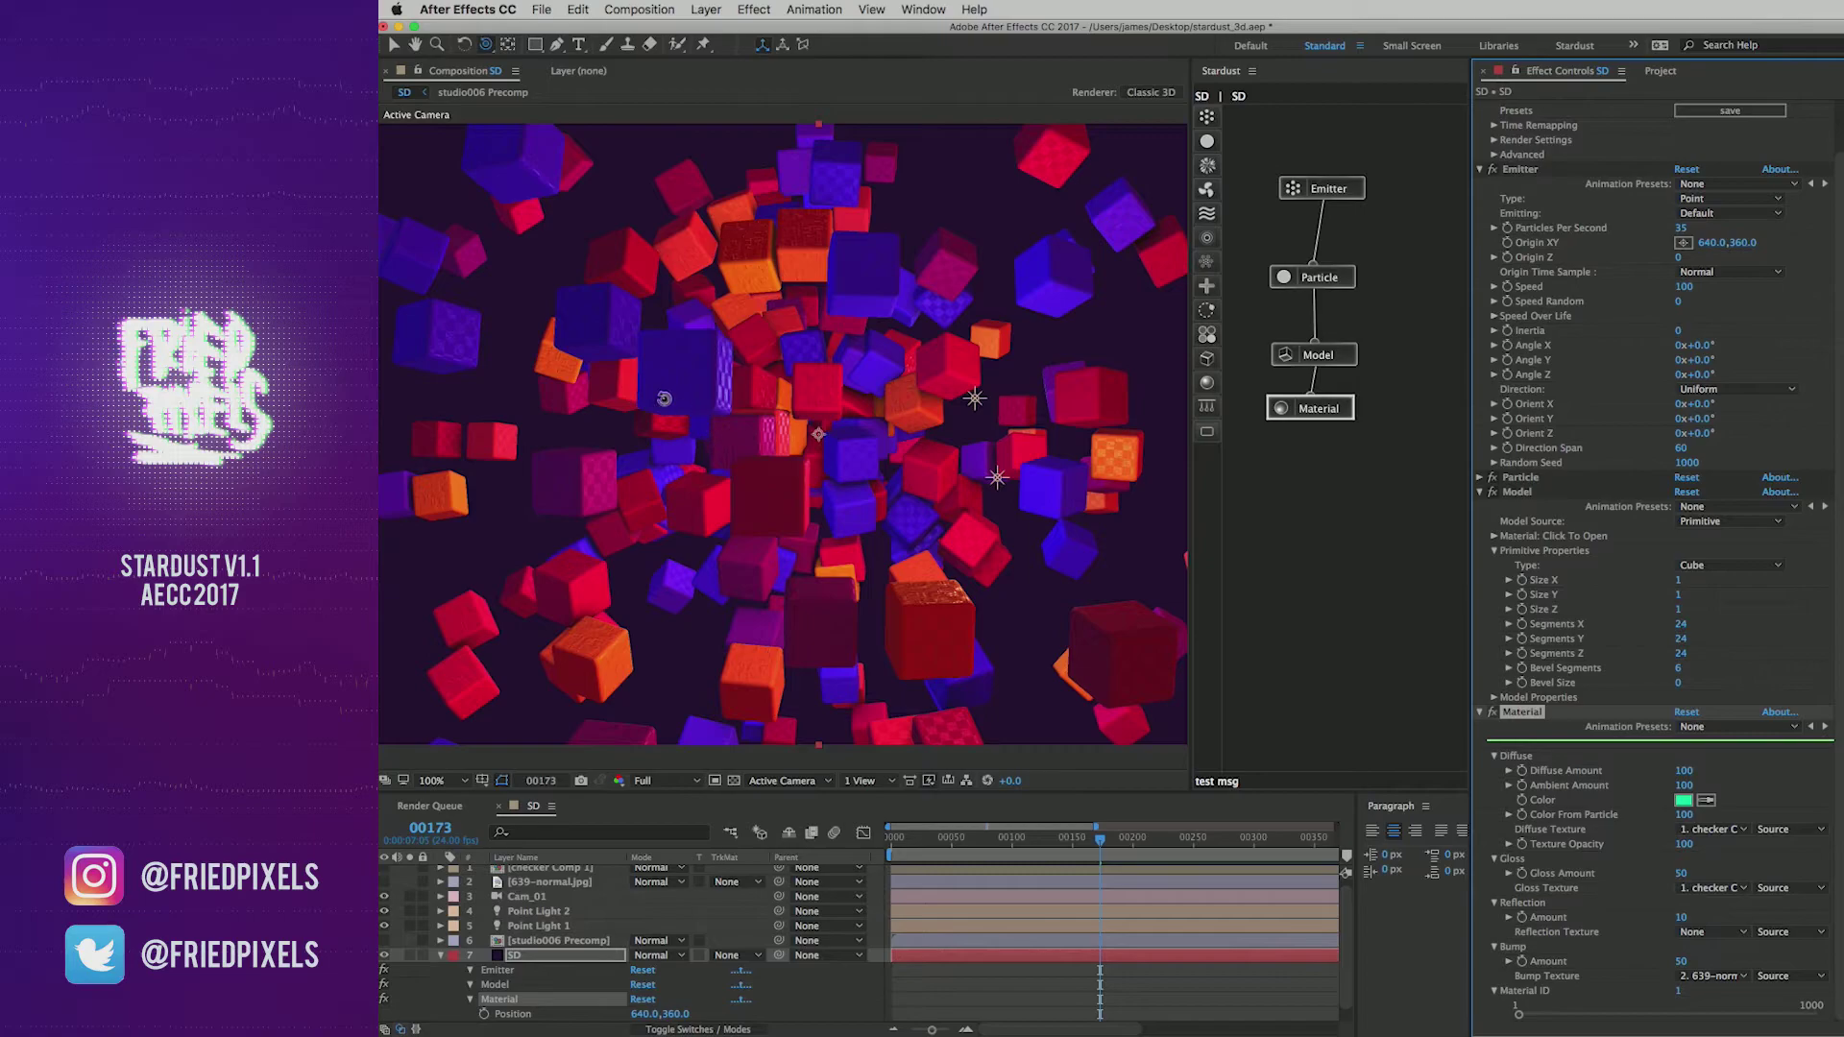
pyautogui.moveTo(902, 492); pyautogui.dragTo(952, 499)
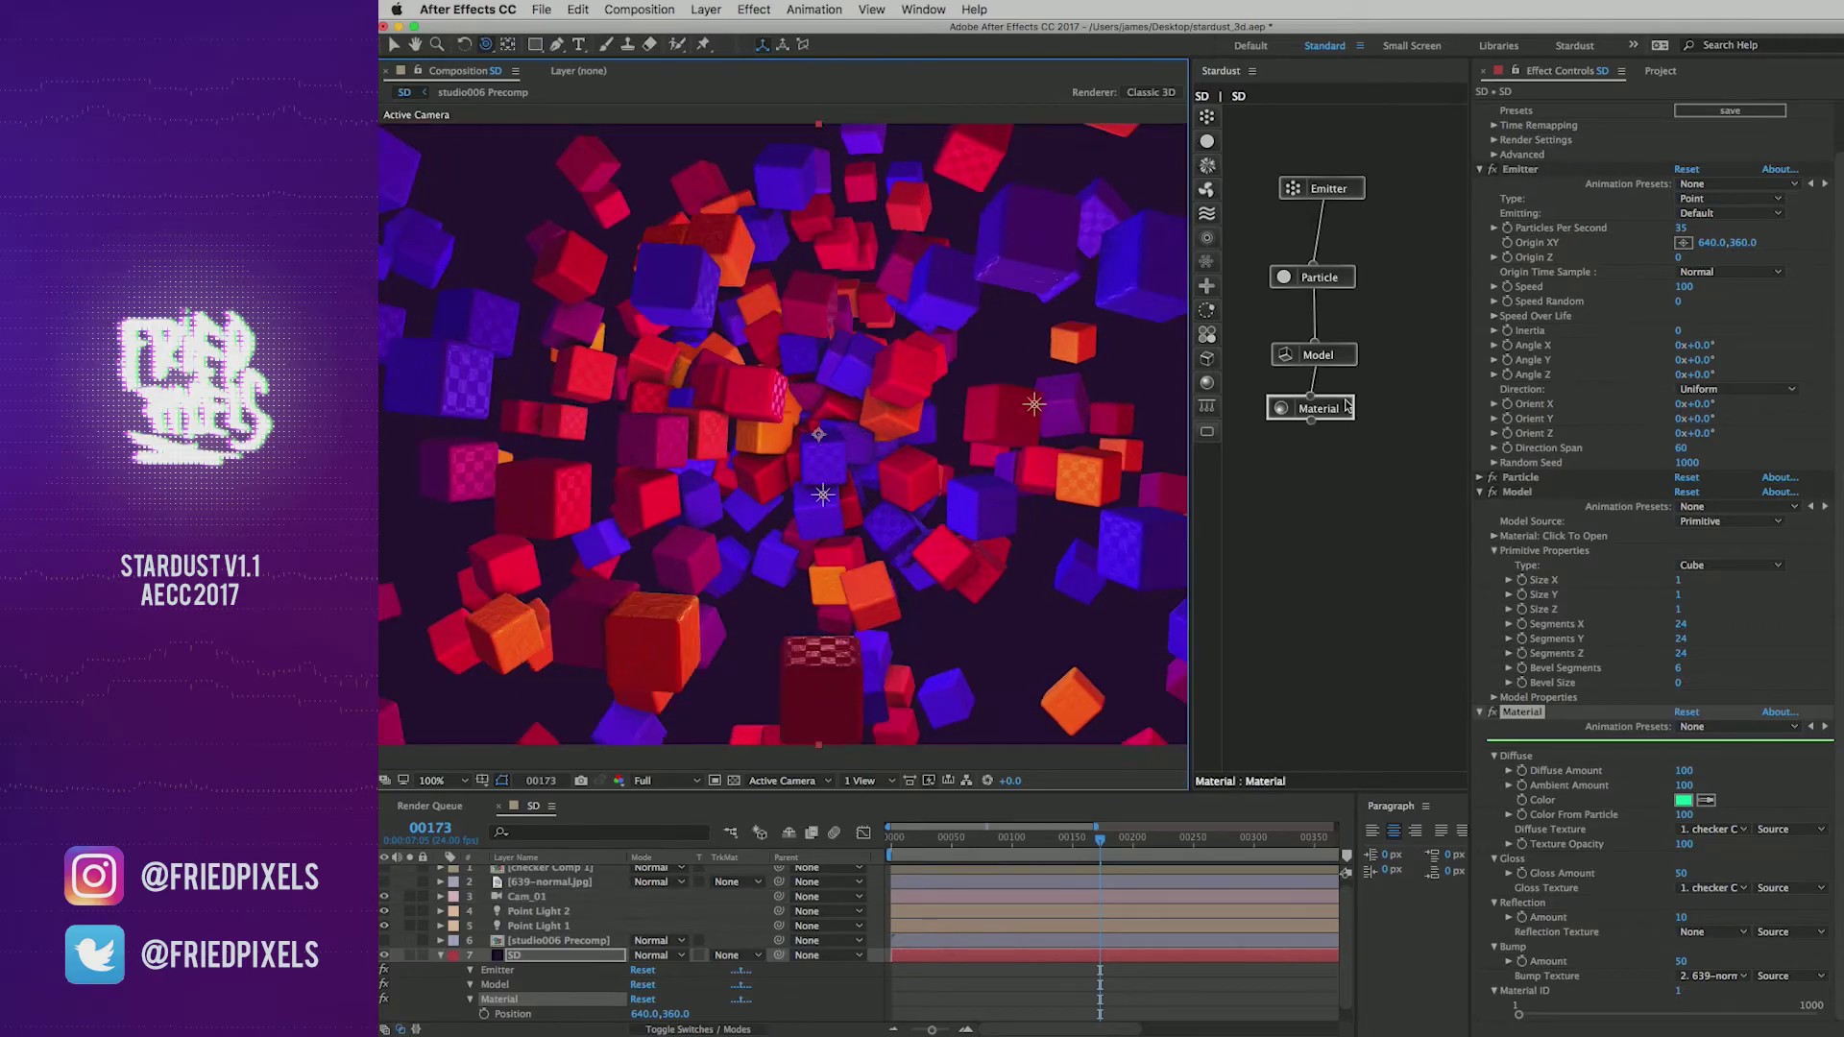
pyautogui.scroll(2, 1566, 869)
pyautogui.scroll(-2, 1546, 951)
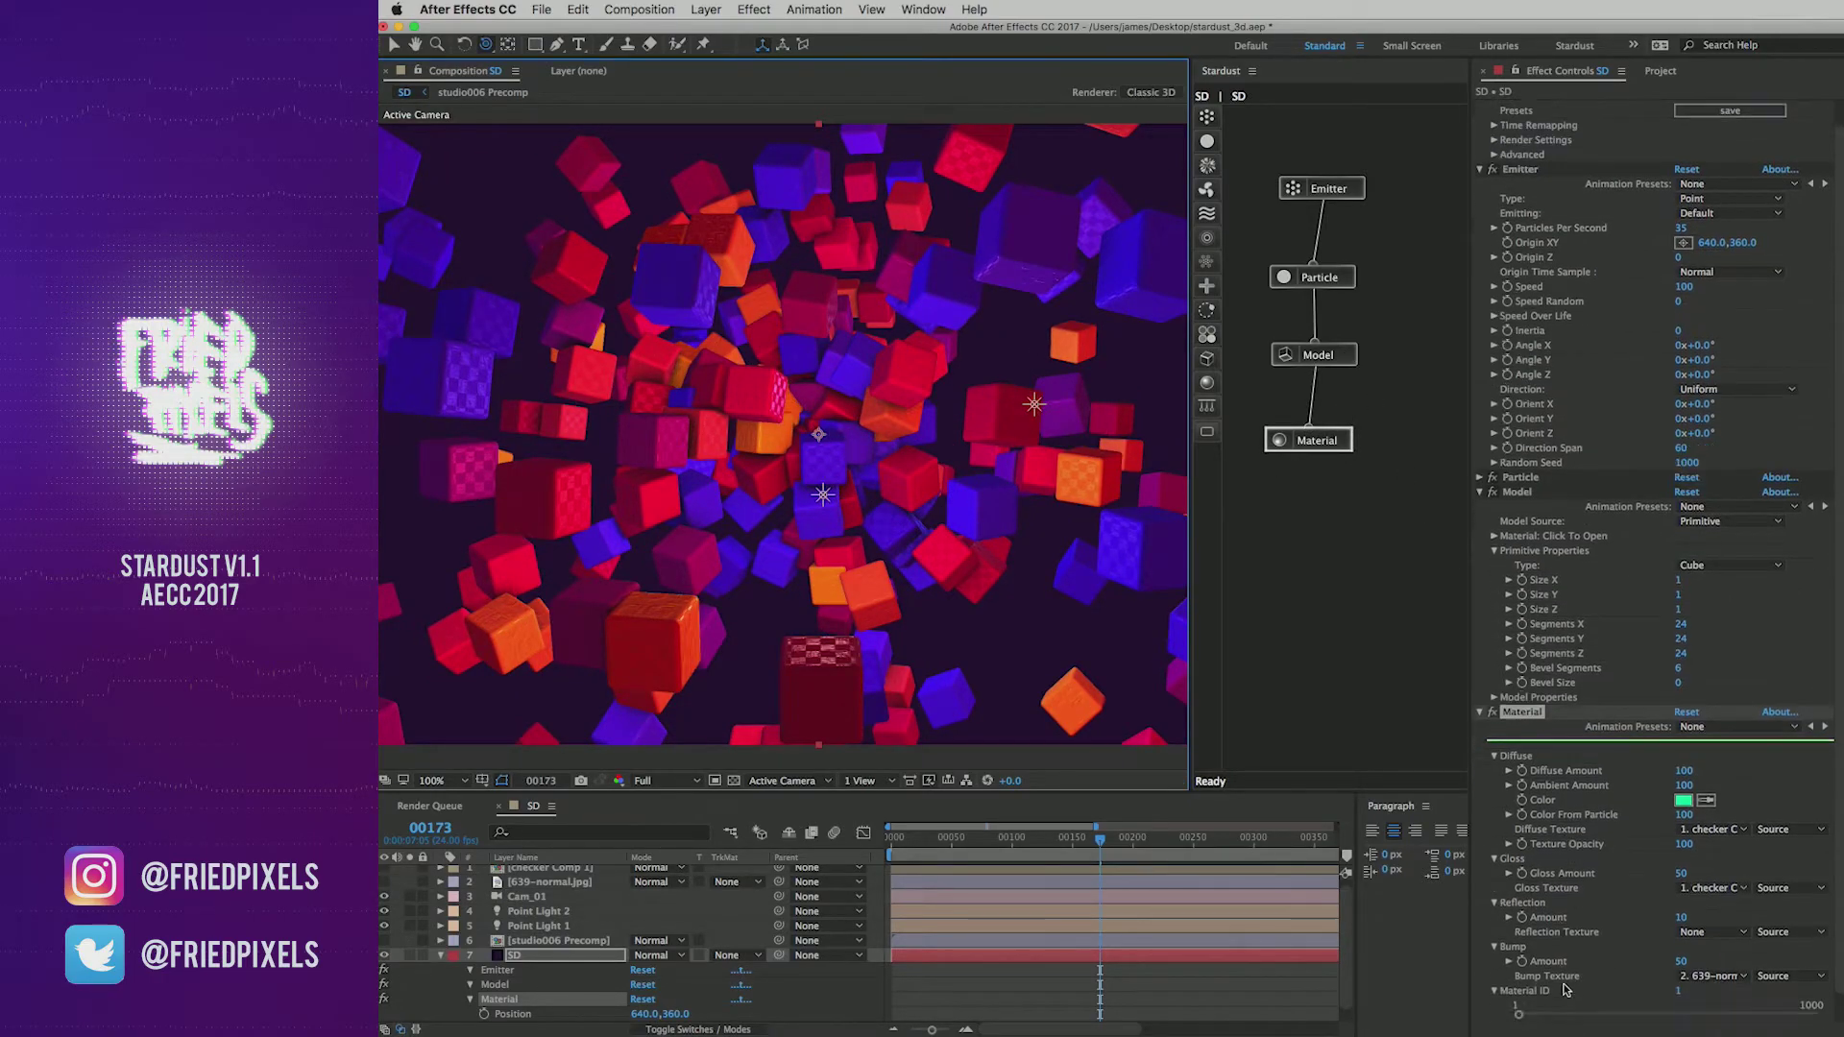
# Step: Move the time to frame 121 and switch the Model node's Model Source to File
pyautogui.click(1340, 358)
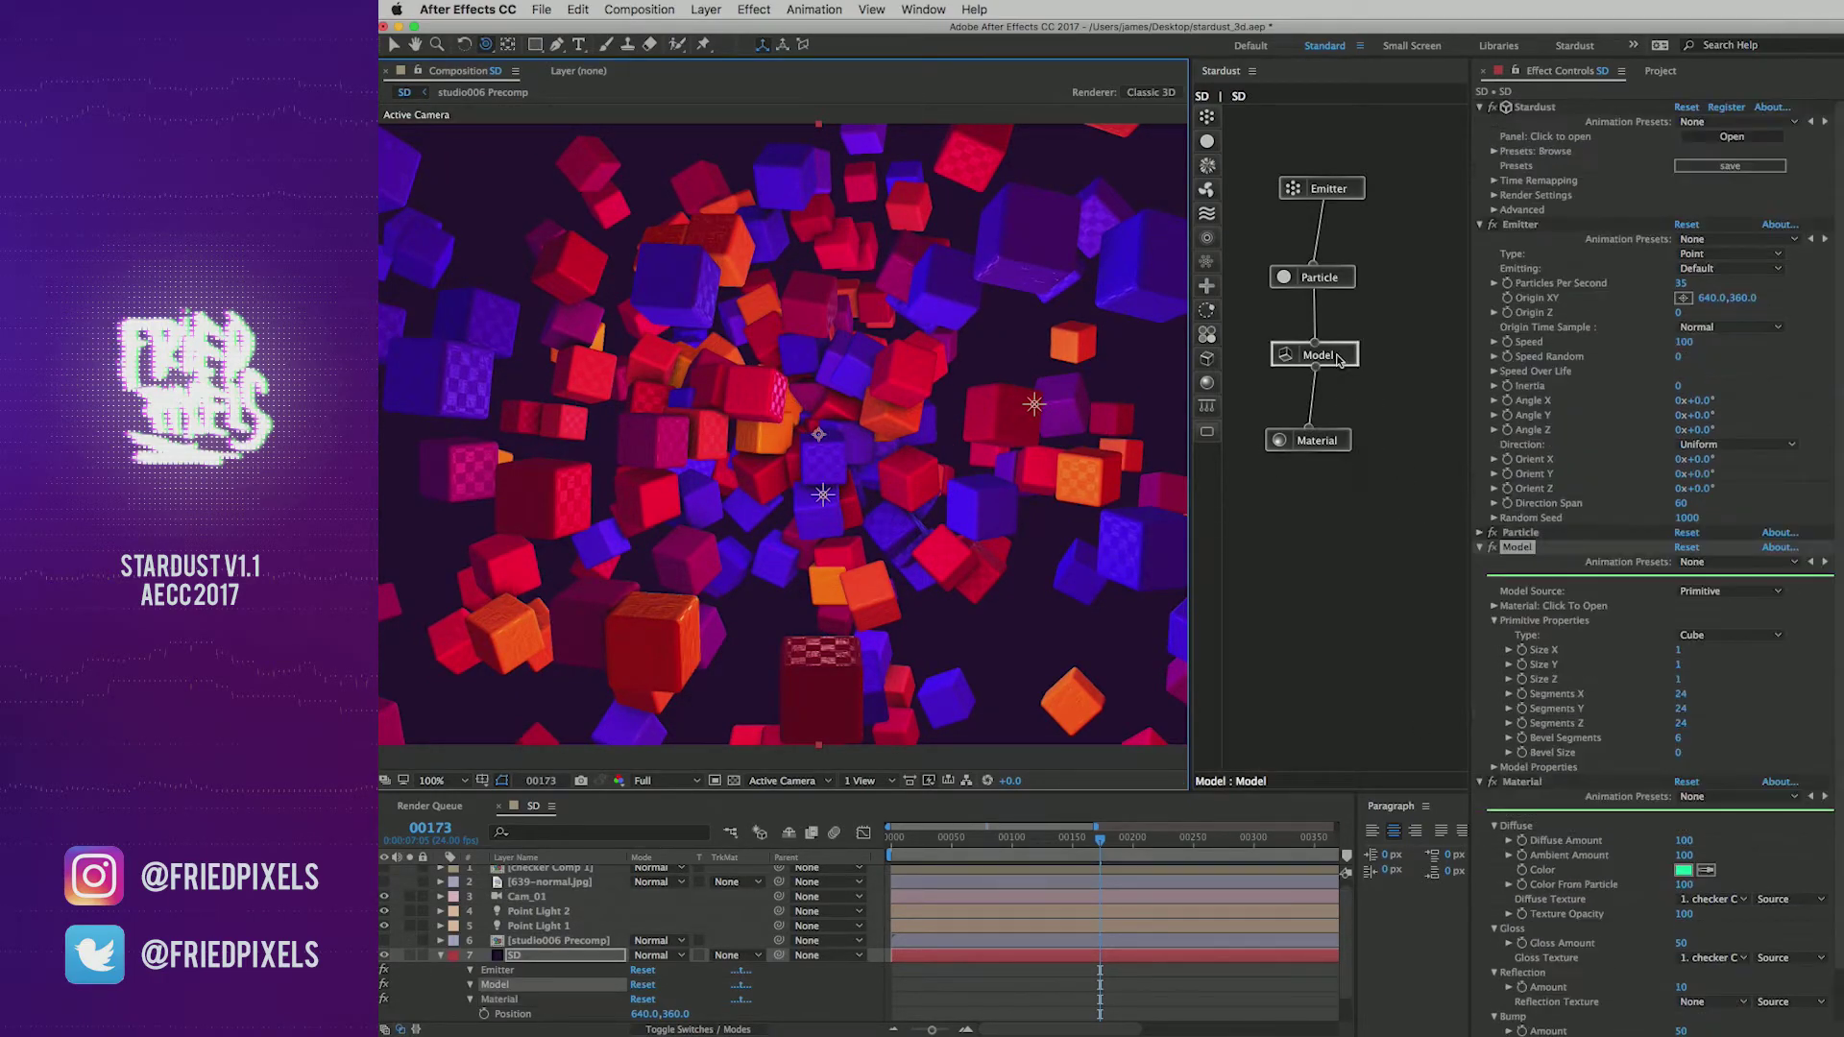
pyautogui.click(1494, 607)
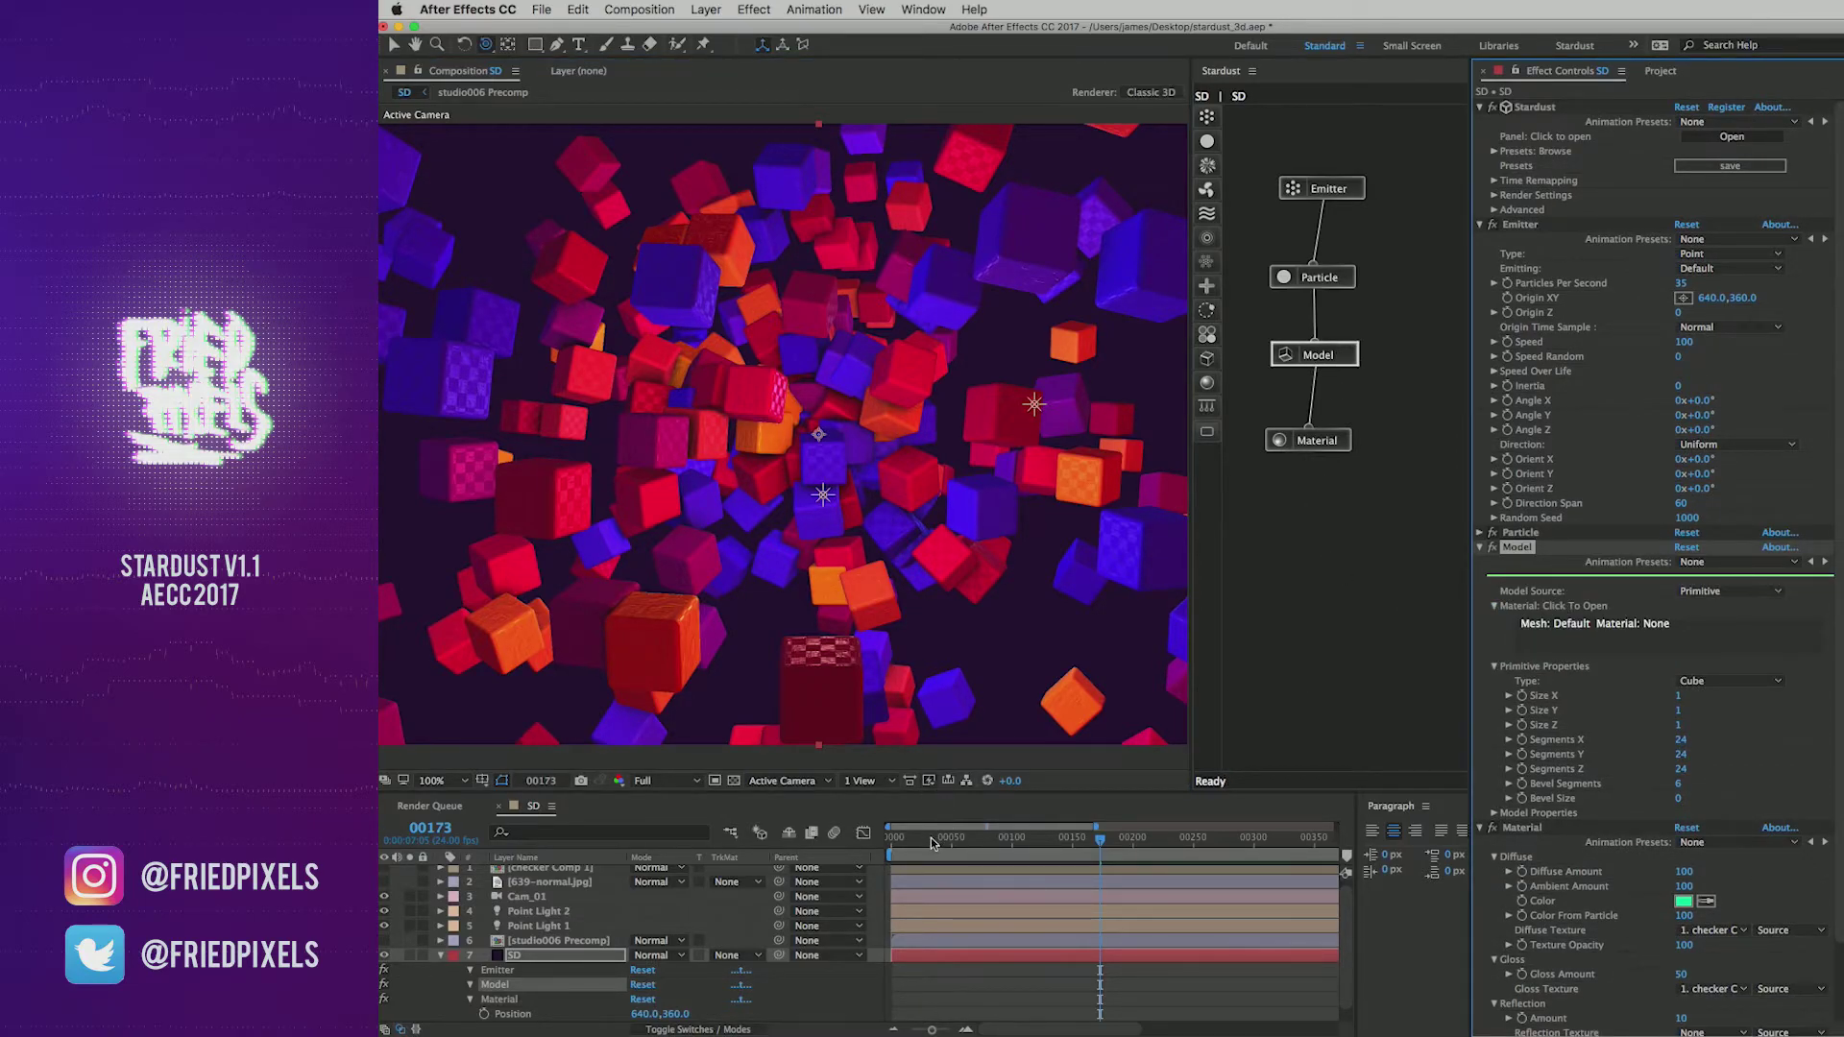
pyautogui.moveTo(936, 844); pyautogui.dragTo(1064, 844)
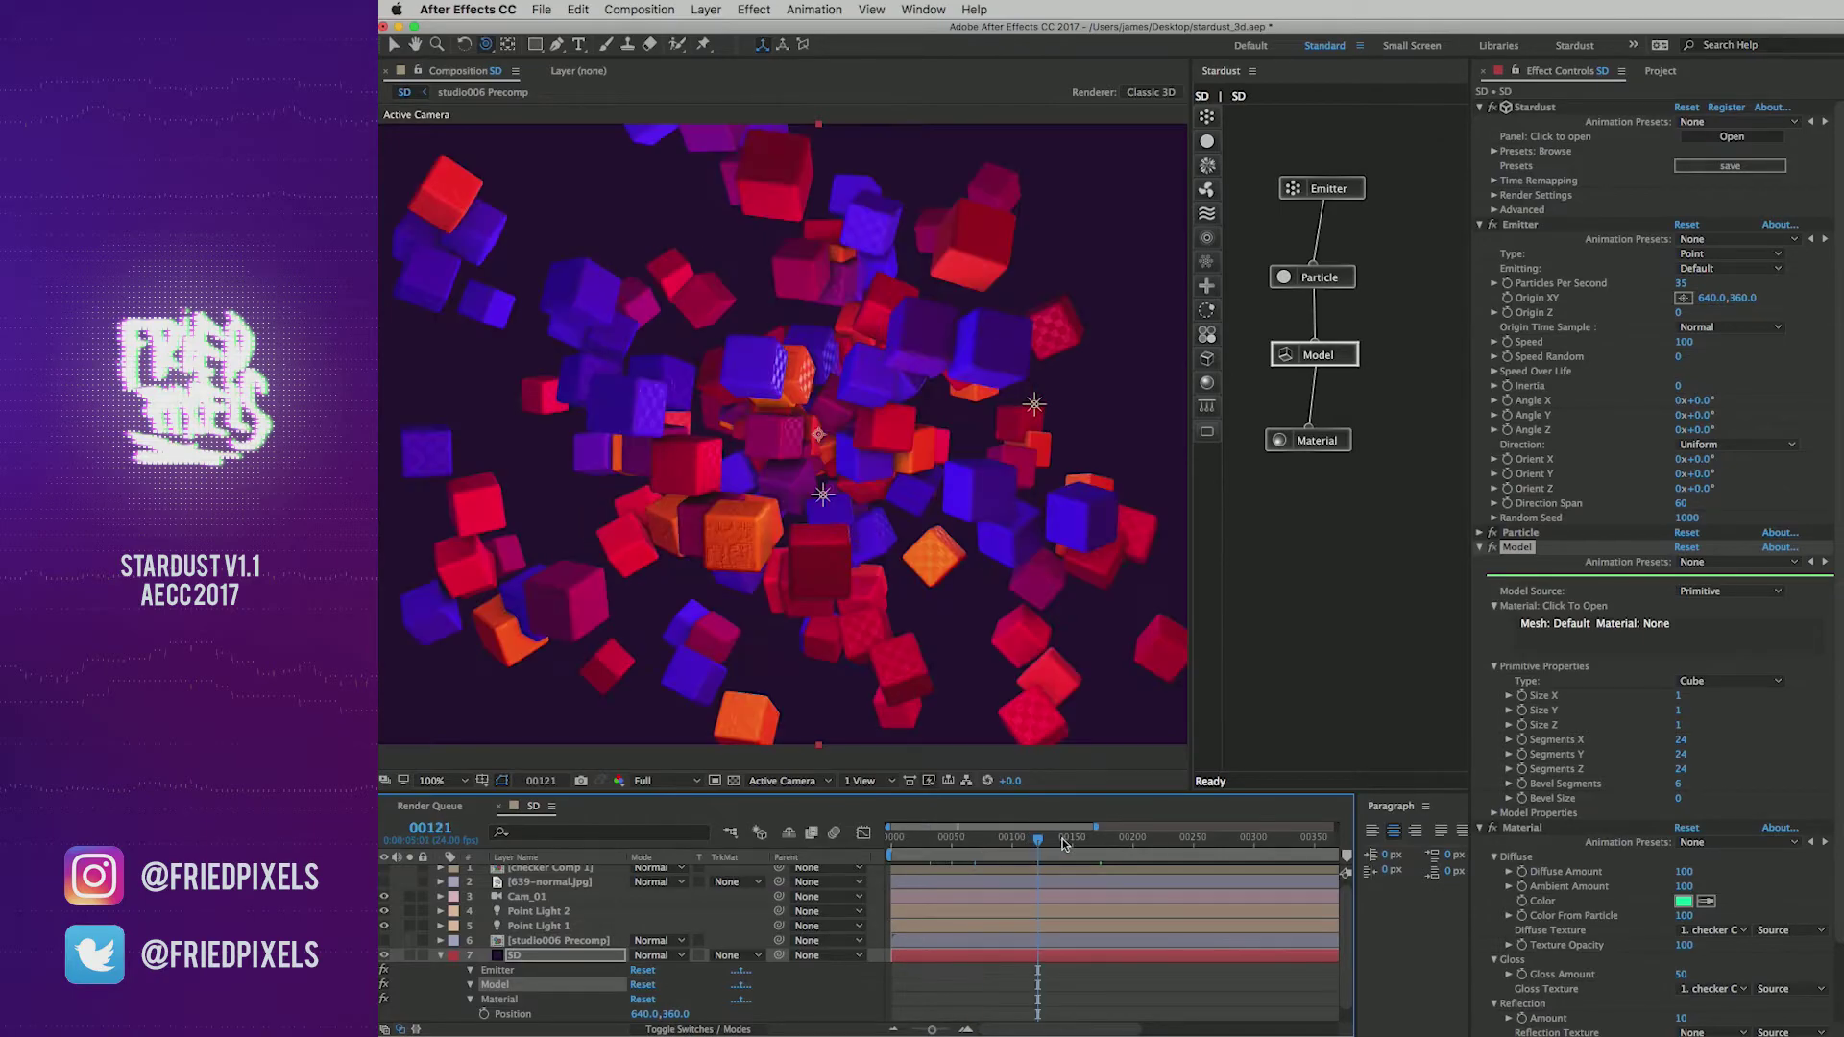
pyautogui.click(1714, 591)
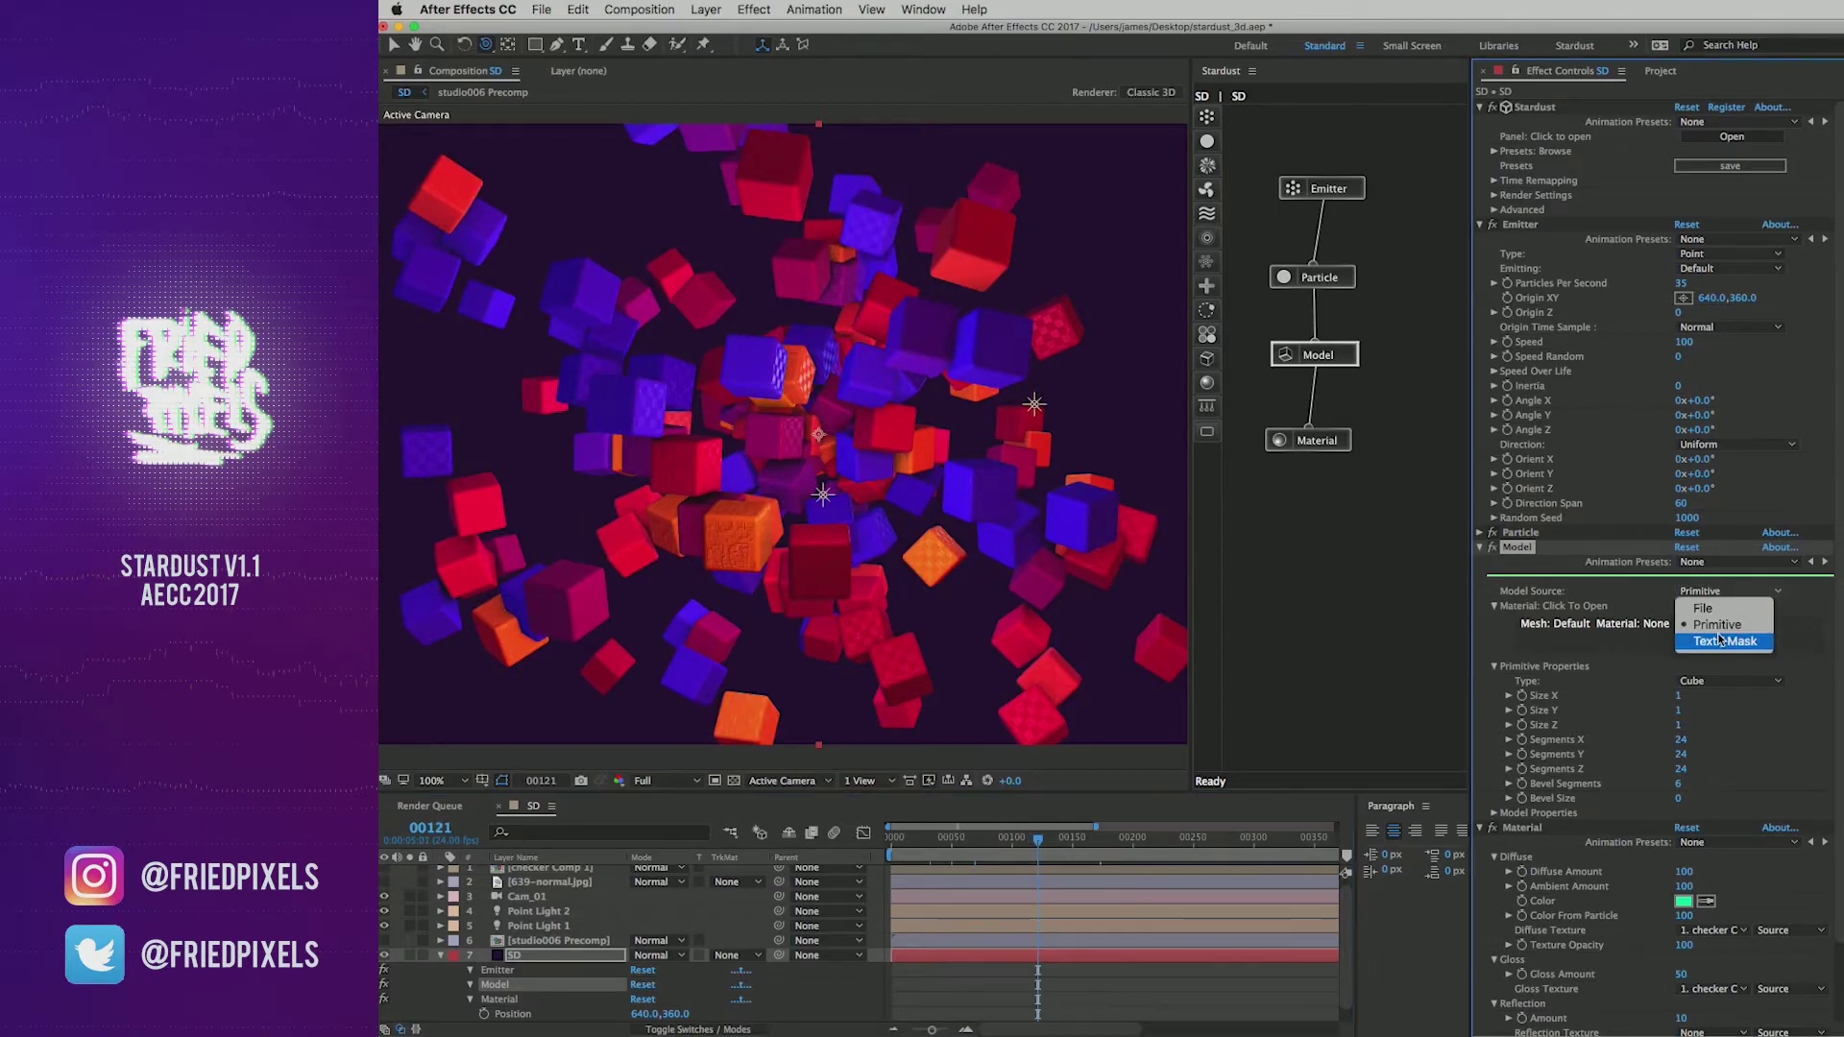
pyautogui.click(1706, 610)
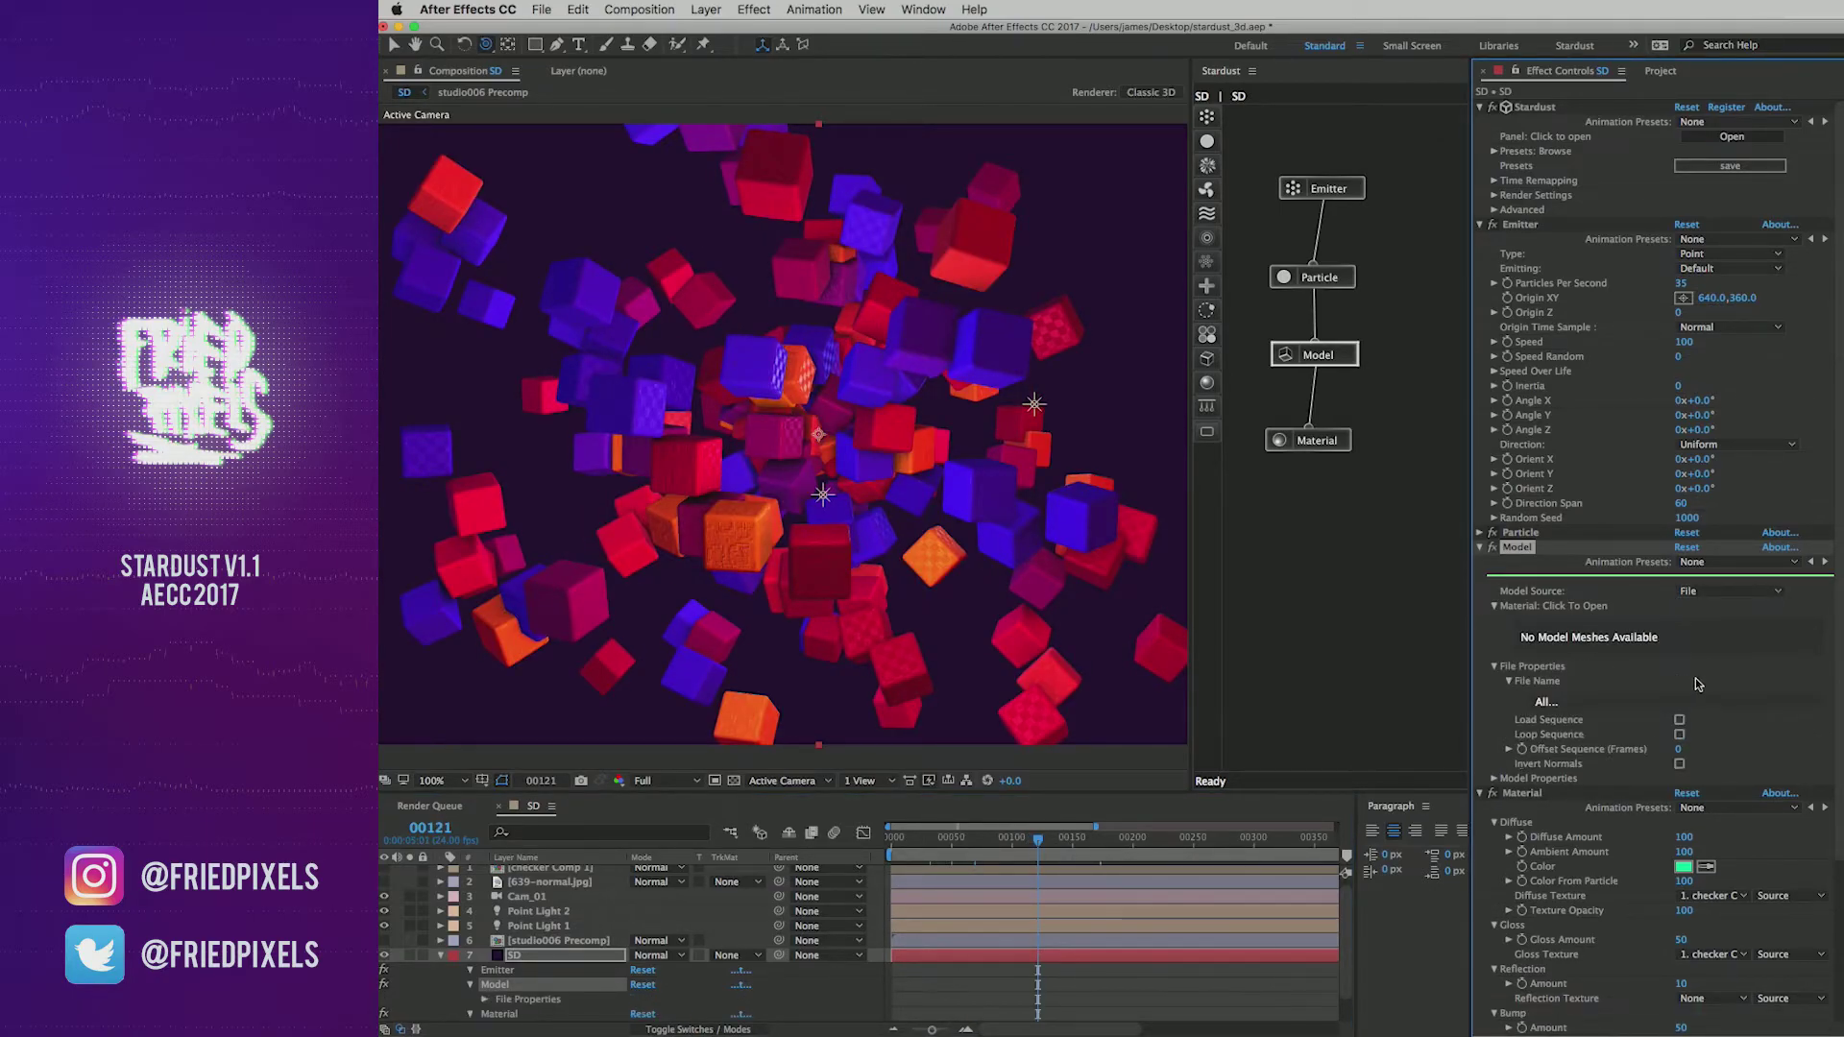
# Step: Load Hexagon_v02.obj from the OBJ folder as the model file with Import Materials turned off
pyautogui.click(1545, 702)
pyautogui.click(1664, 607)
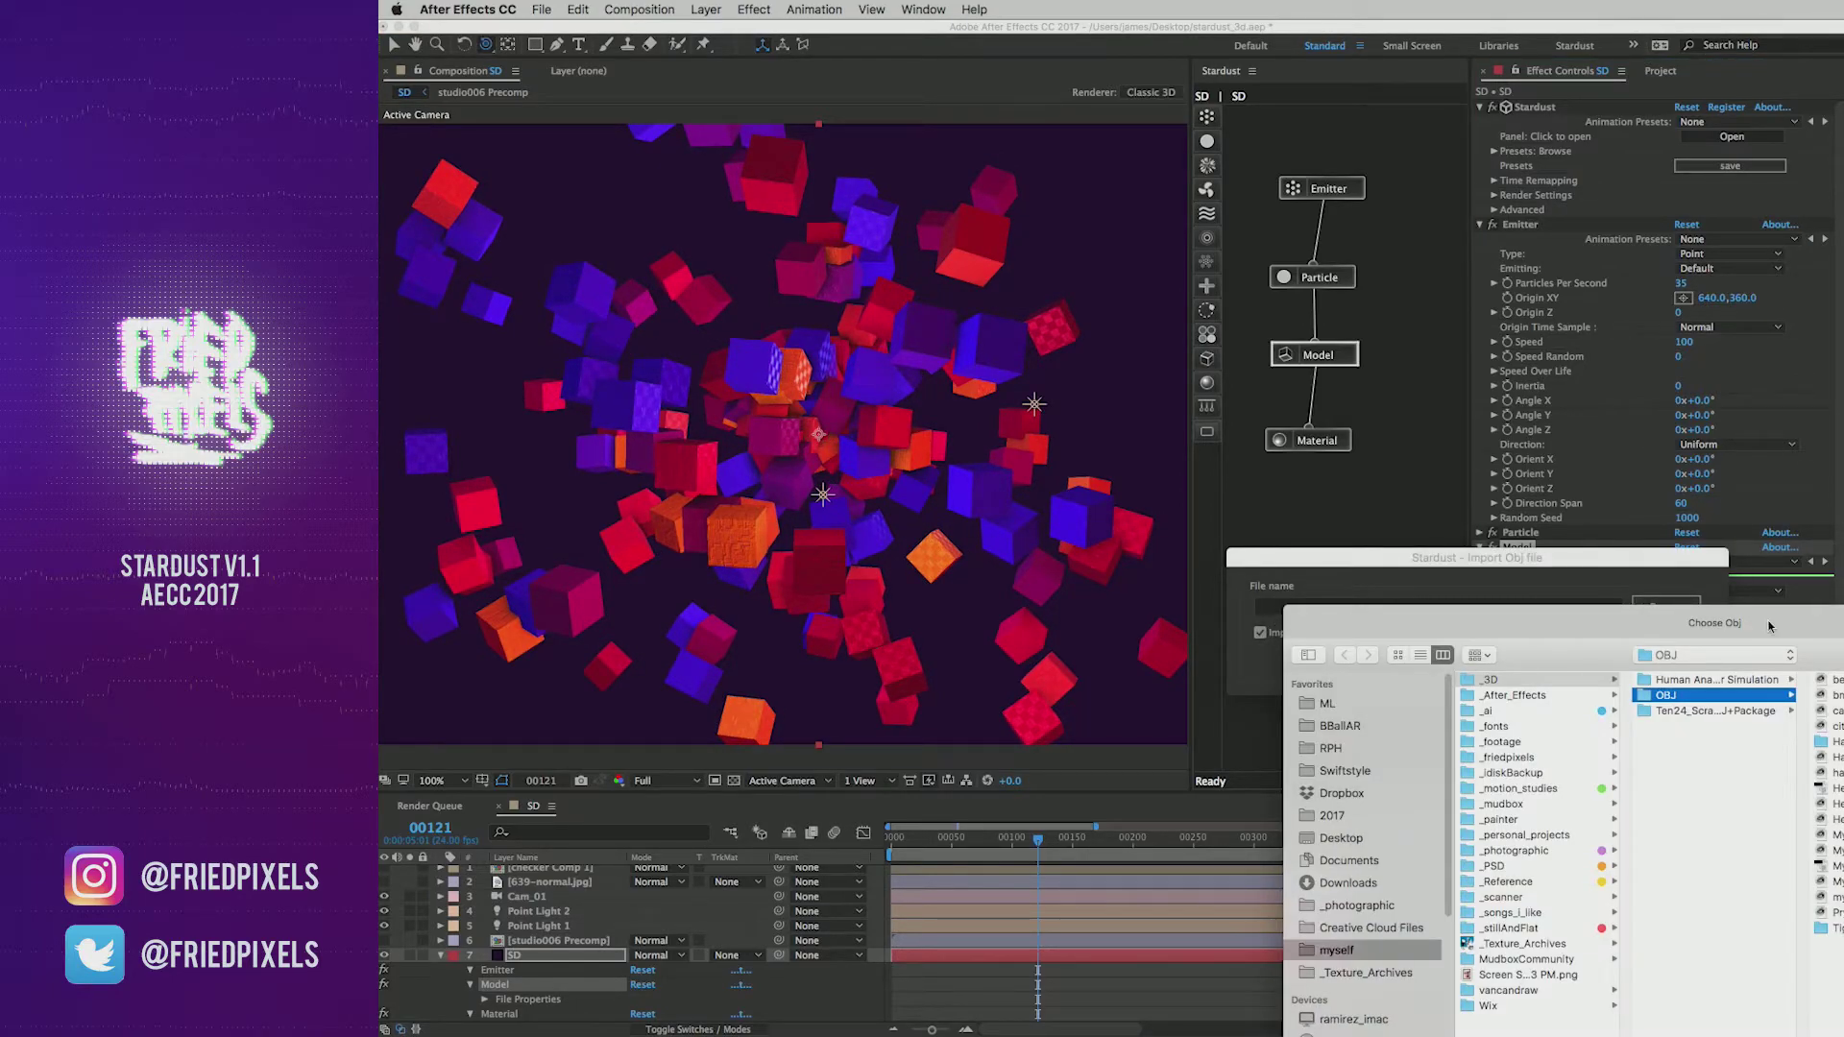
pyautogui.moveTo(1770, 626); pyautogui.dragTo(1153, 372)
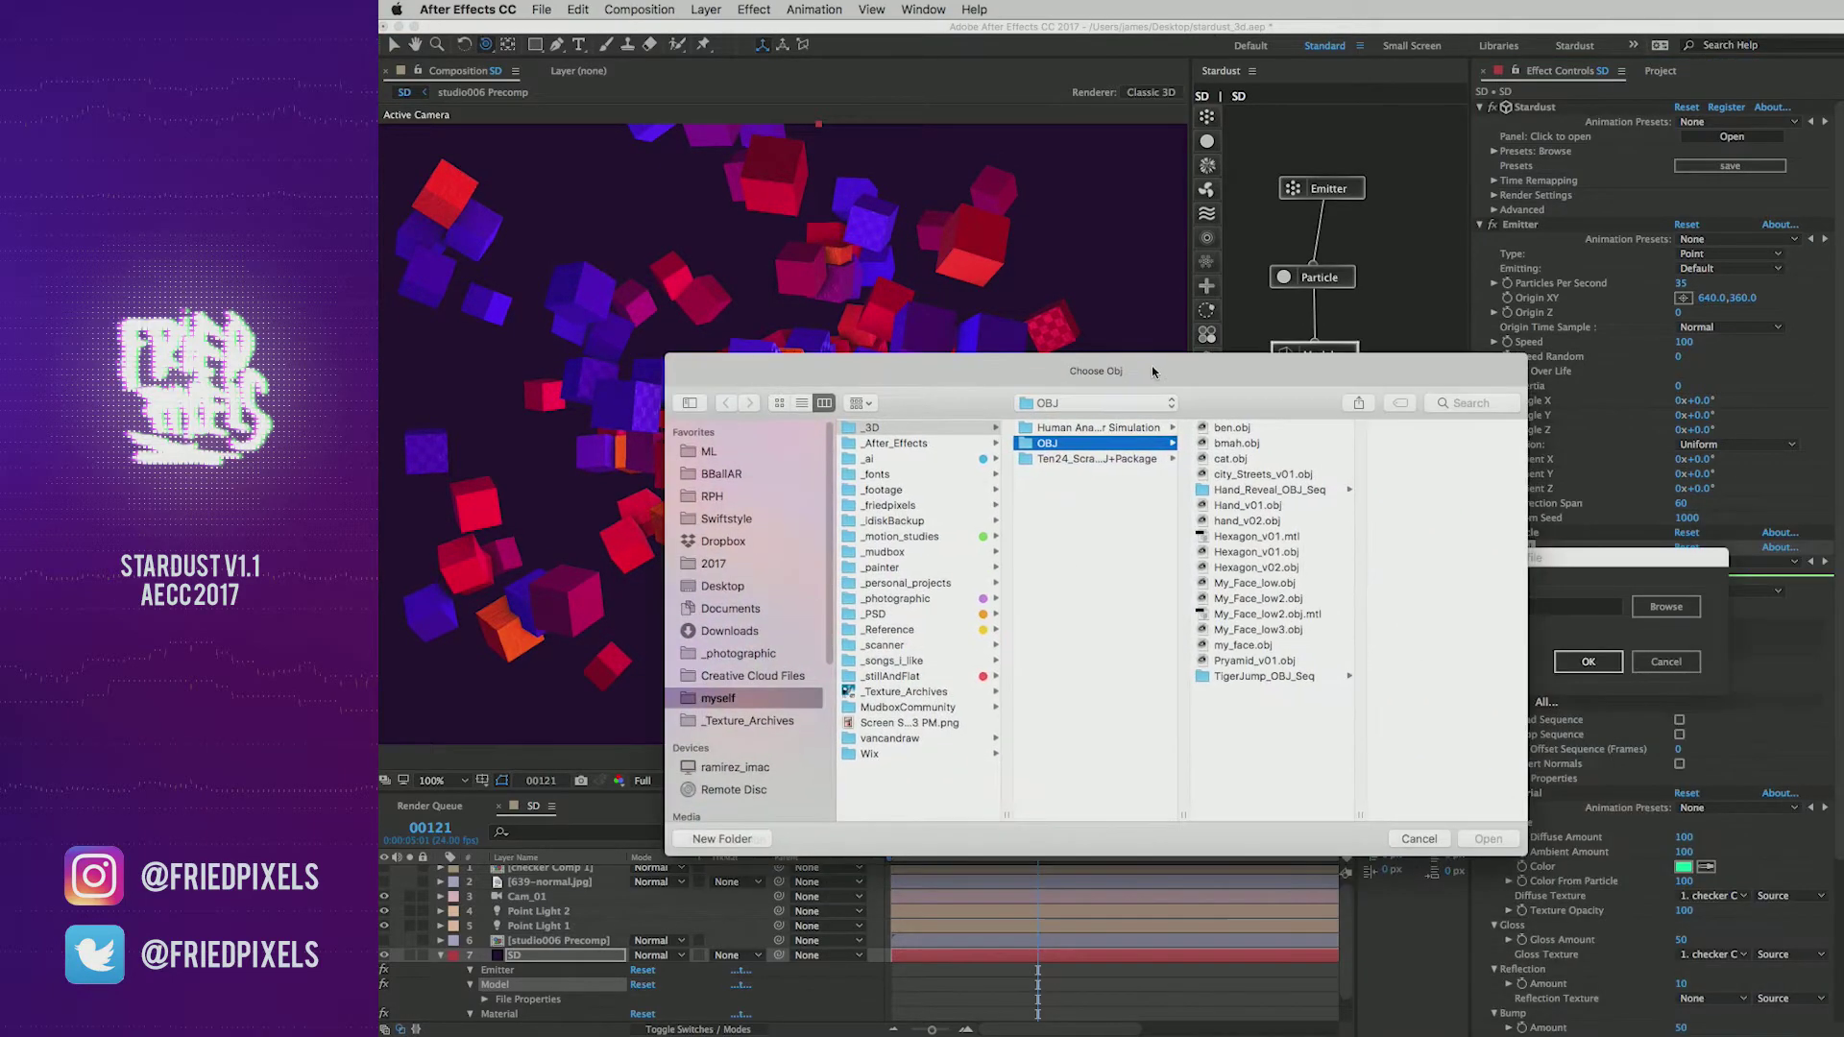
pyautogui.click(1258, 568)
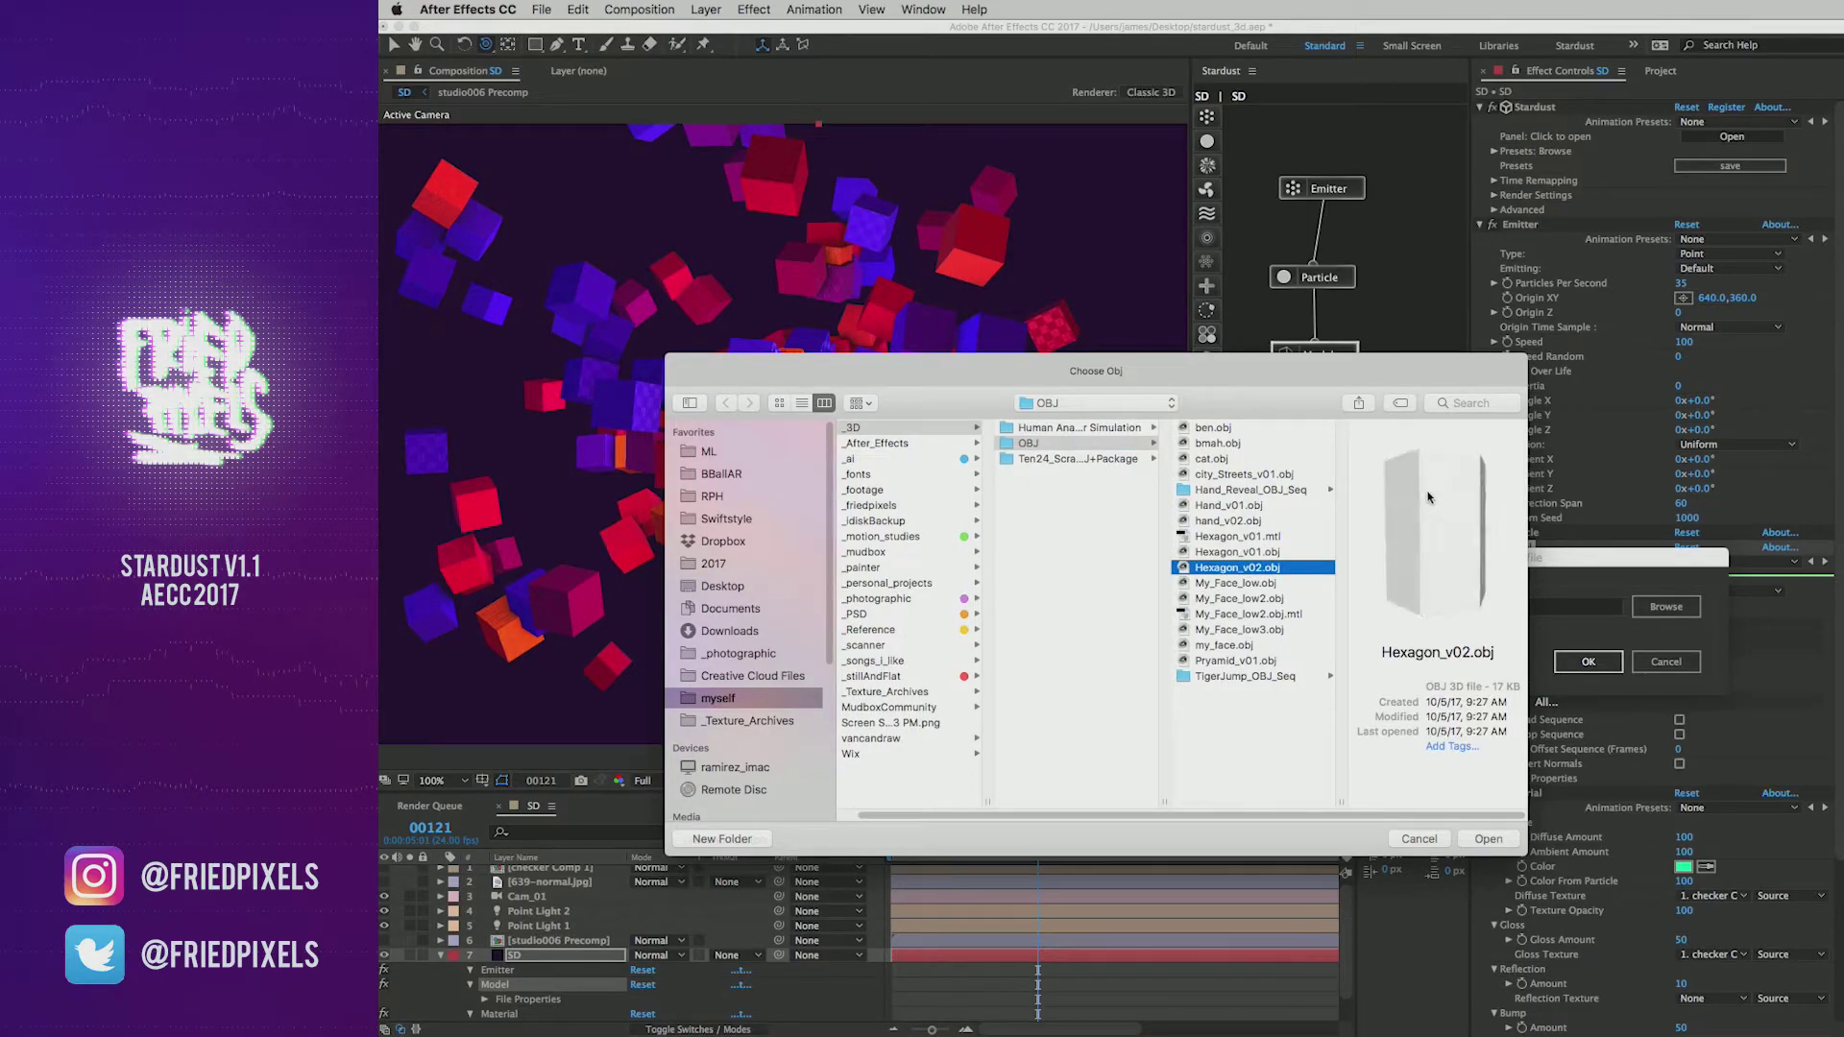
pyautogui.click(1489, 839)
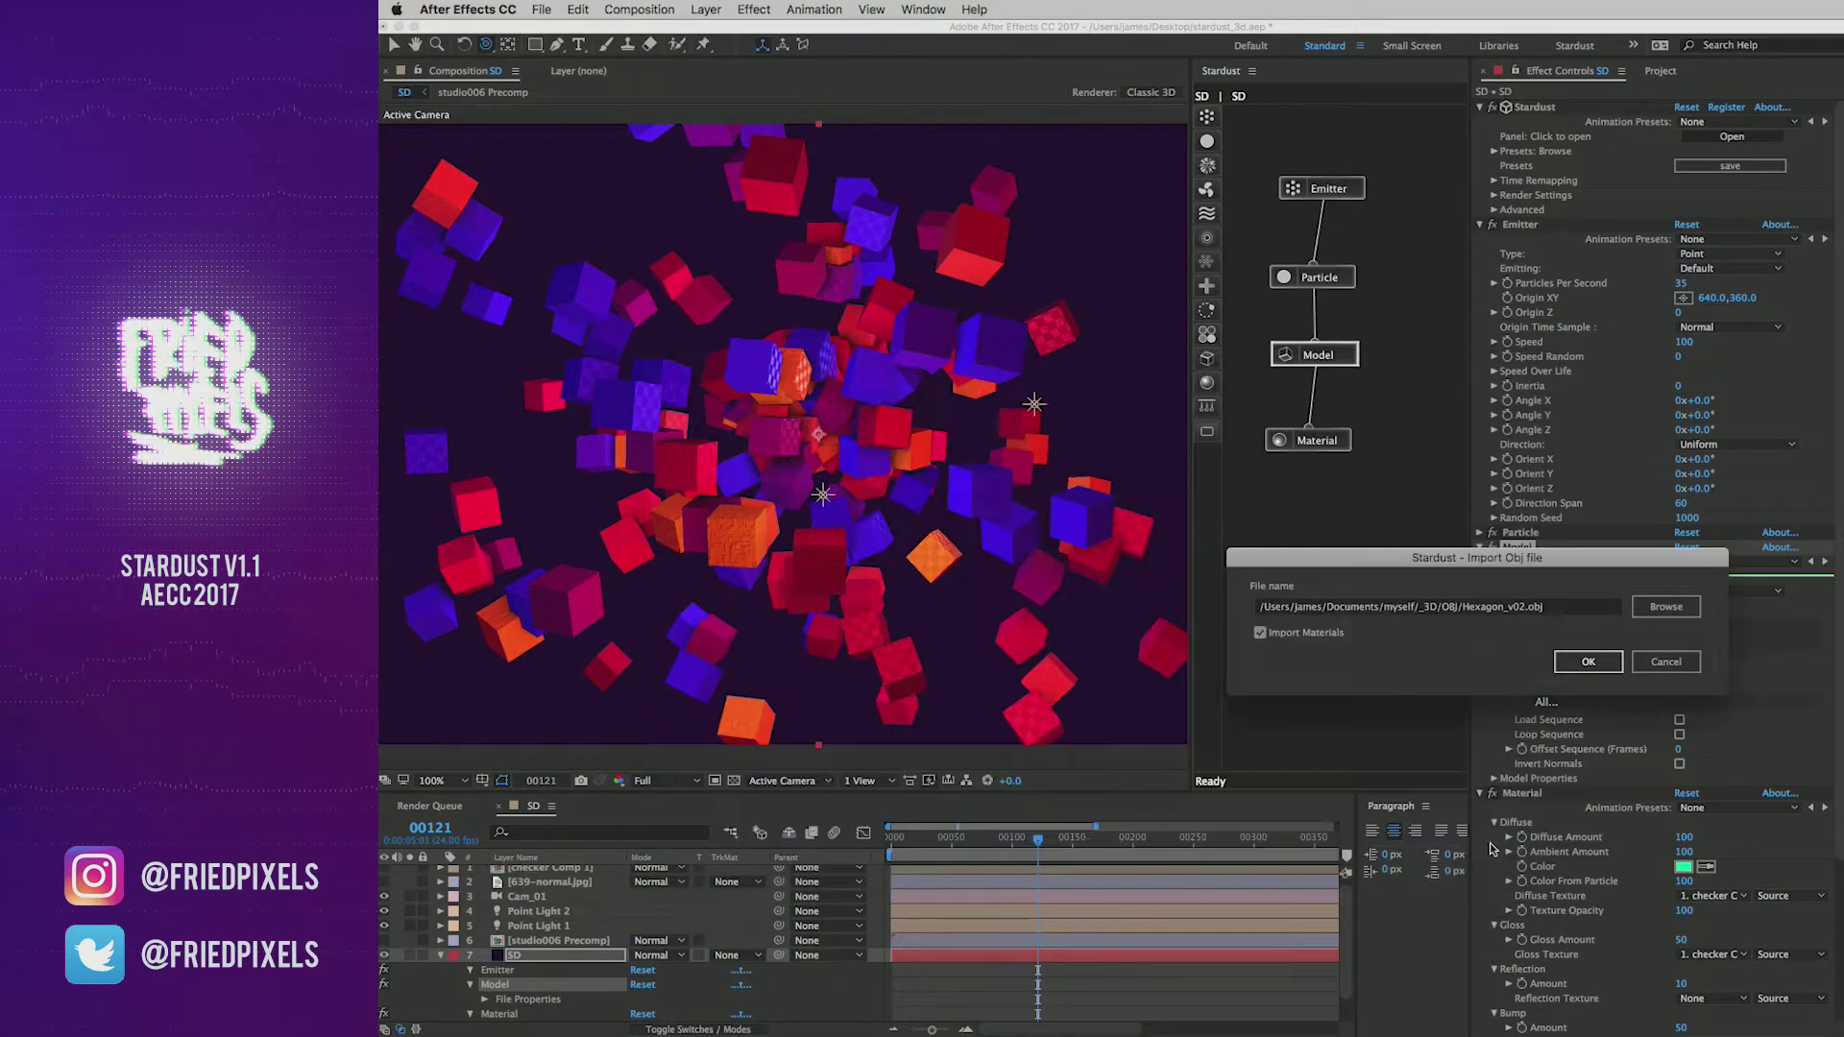
pyautogui.click(1260, 632)
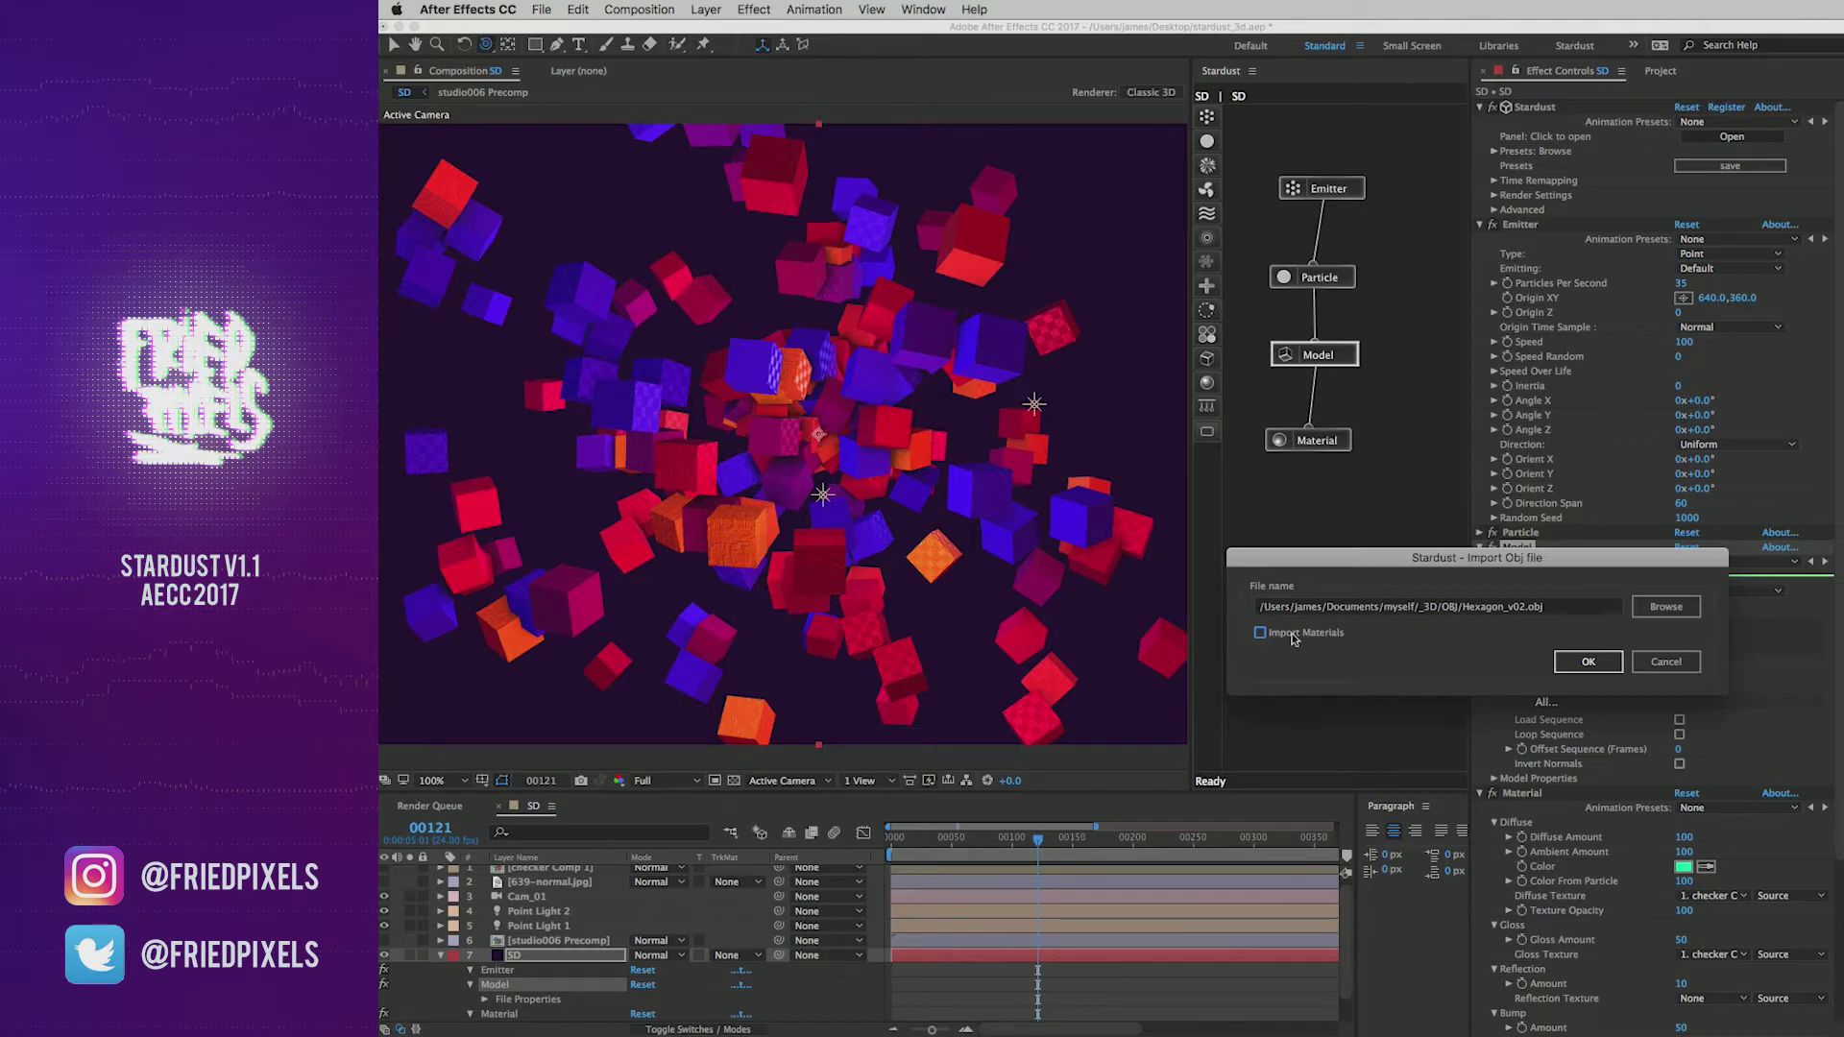
pyautogui.click(1587, 662)
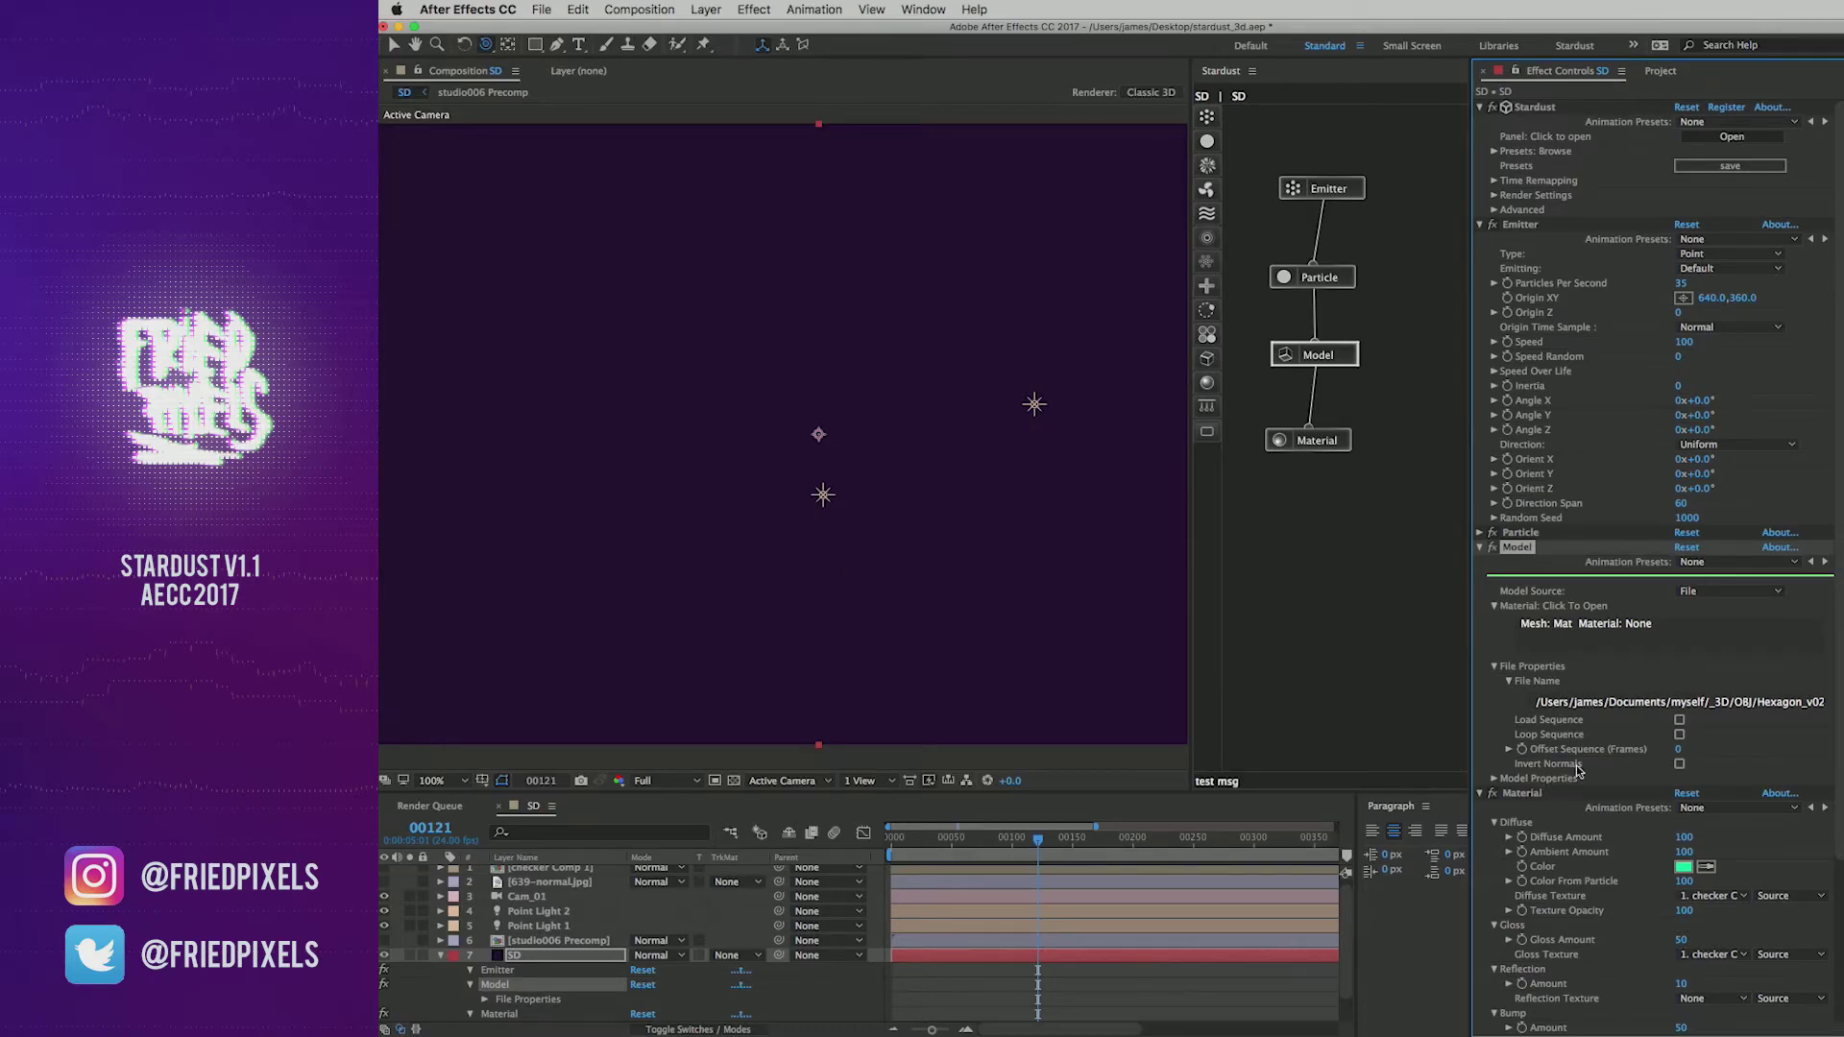
# Step: In the Model Properties, turn off Smooth Normals, enable Center and set Size to 1, then inspect the hexagons from other angles
pyautogui.click(1496, 779)
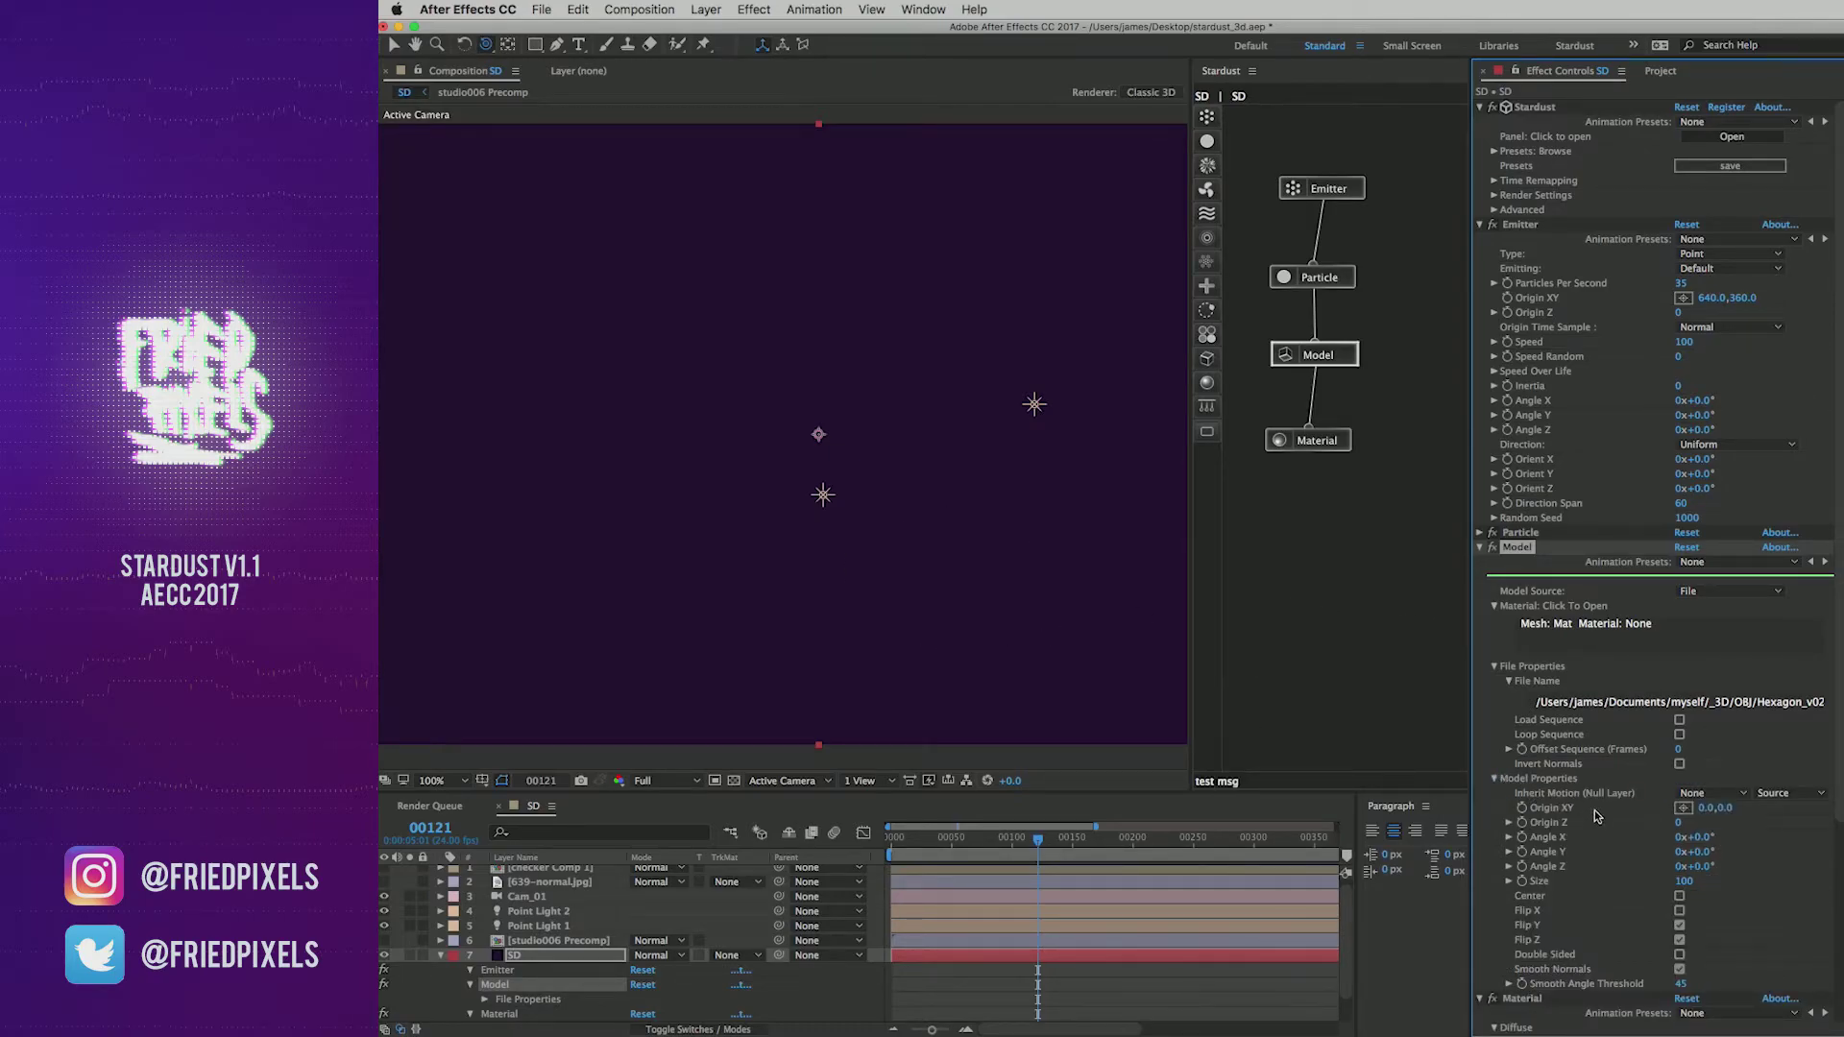
pyautogui.scroll(-5, 1582, 859)
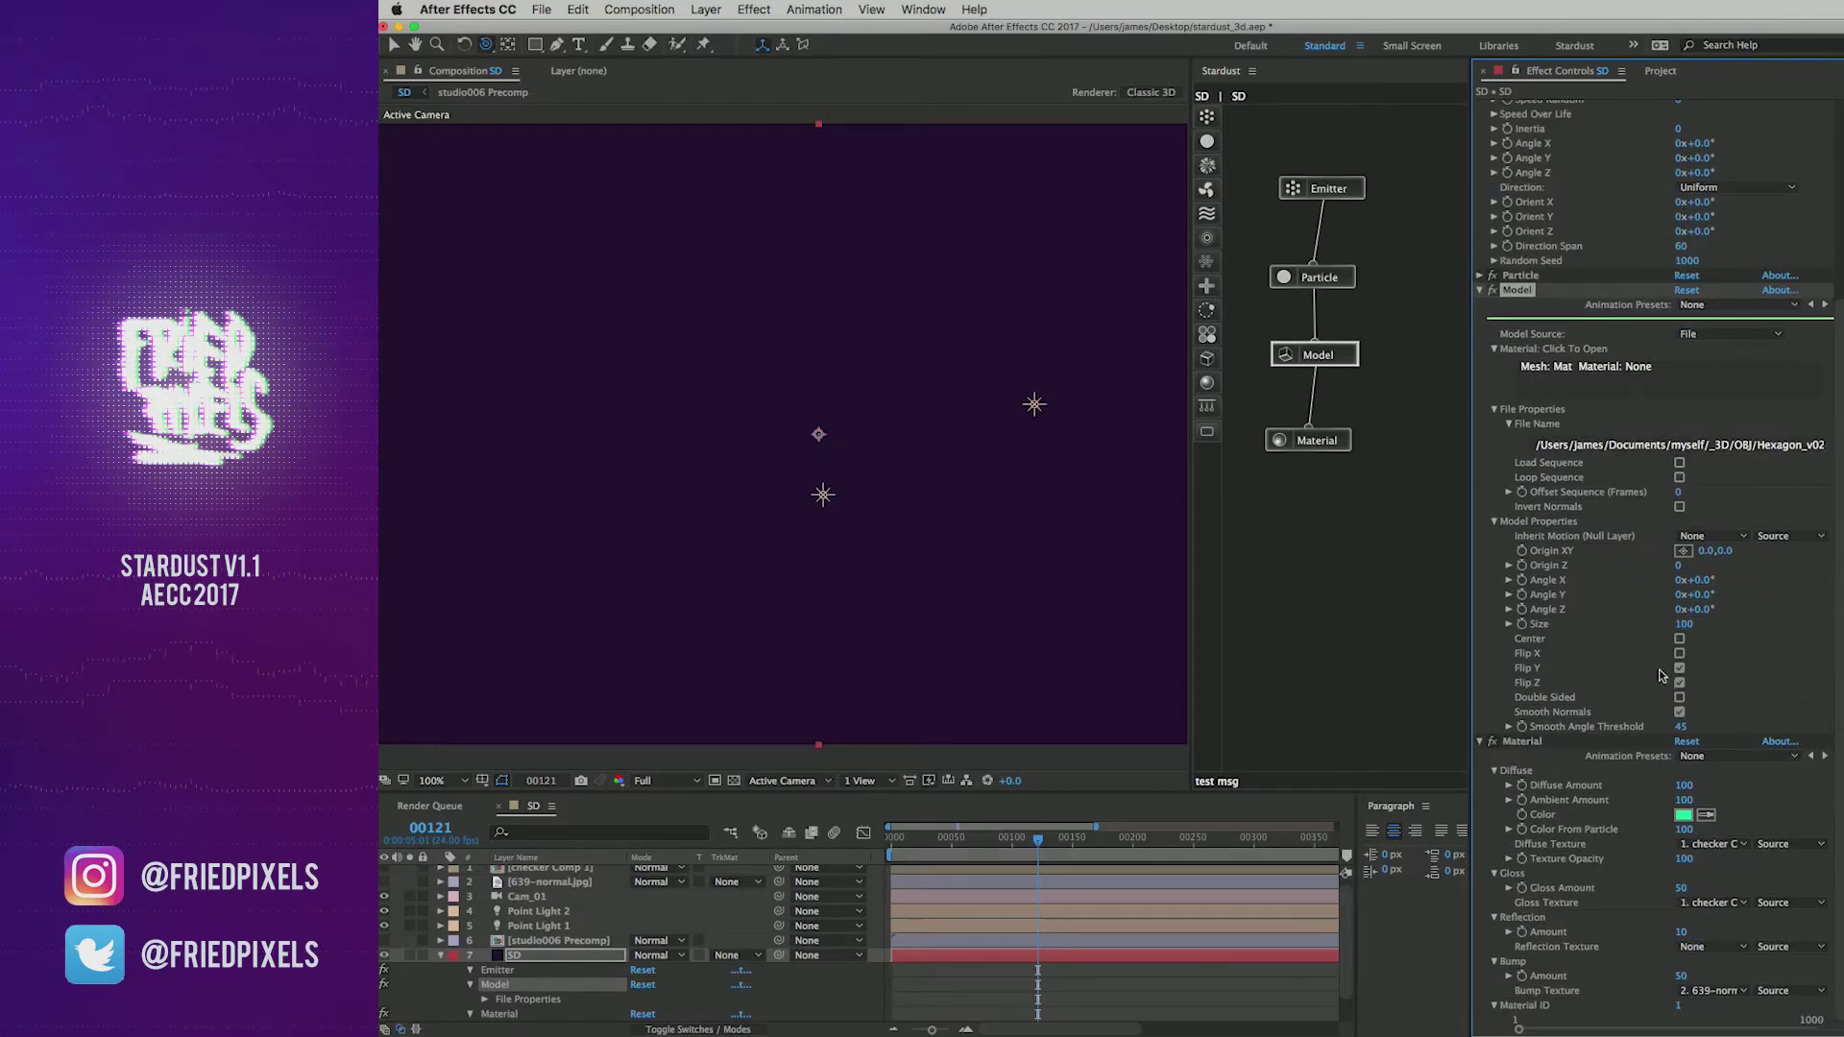
pyautogui.click(1480, 741)
pyautogui.click(1679, 969)
pyautogui.click(1679, 895)
pyautogui.click(1685, 880)
pyautogui.write('1')
pyautogui.press('Return')
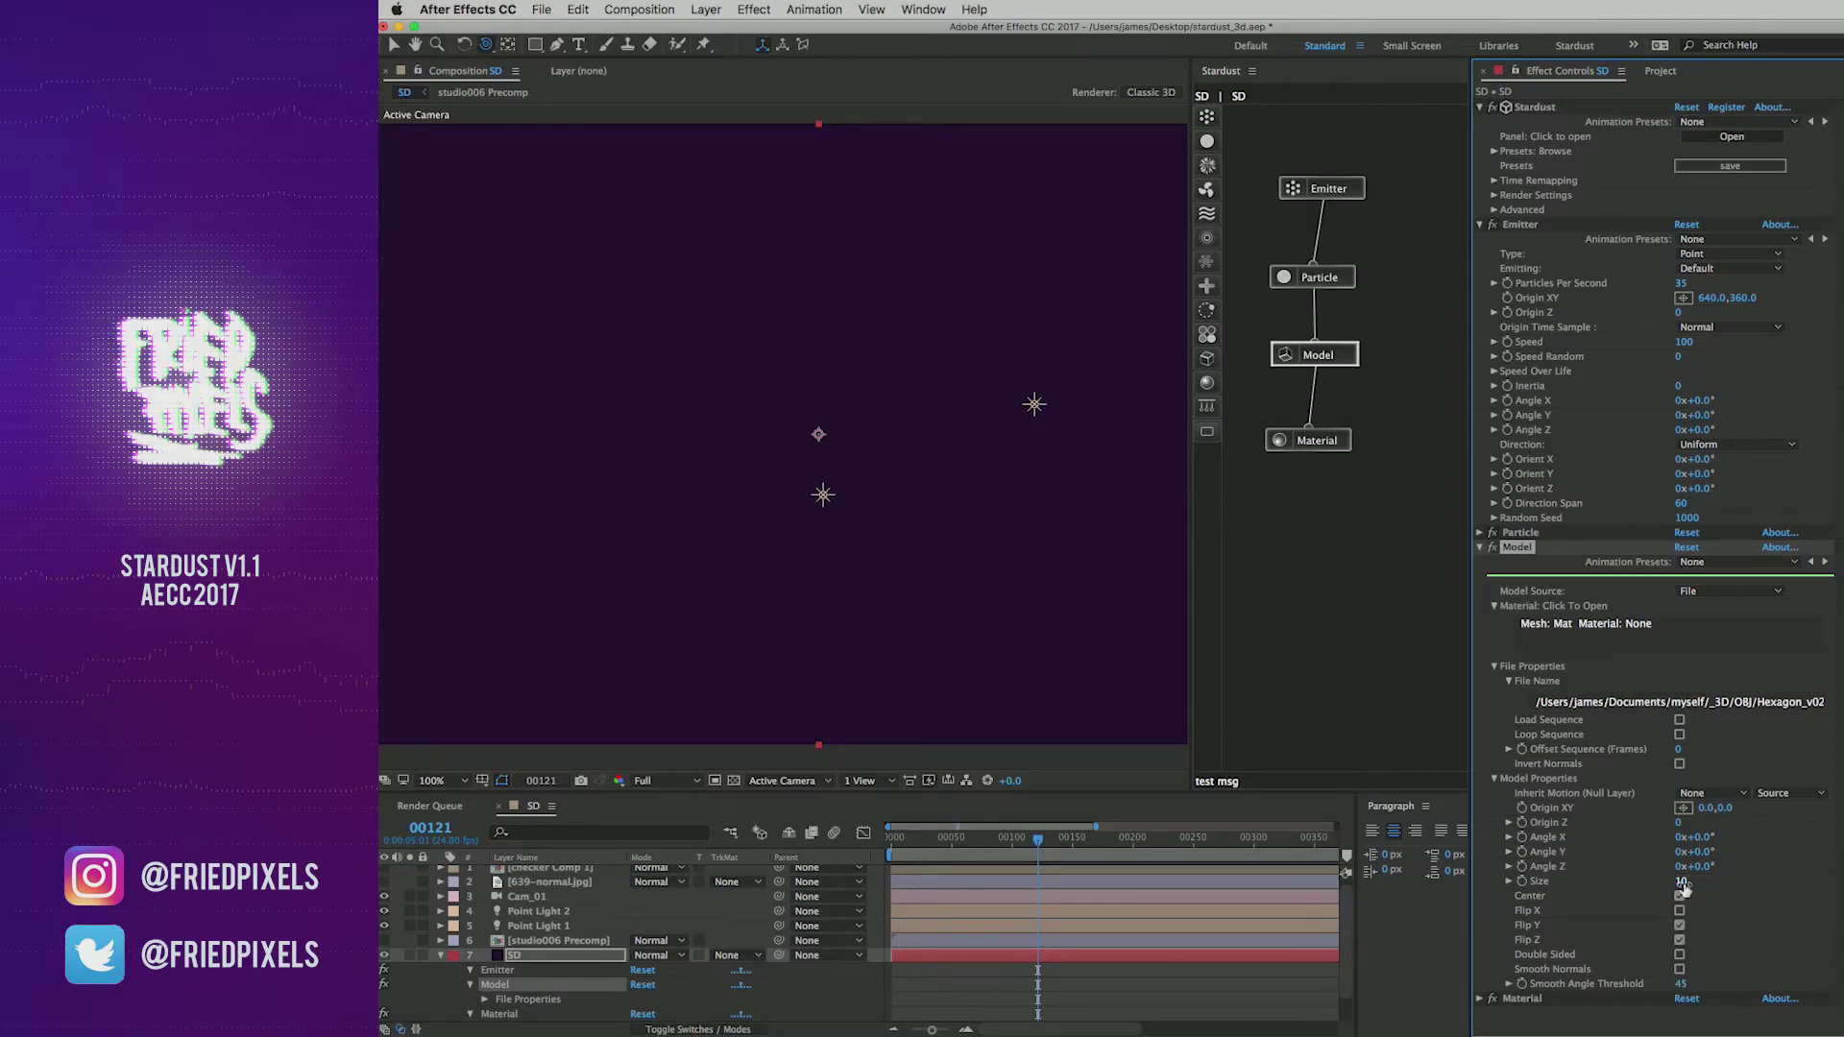
pyautogui.click(1679, 909)
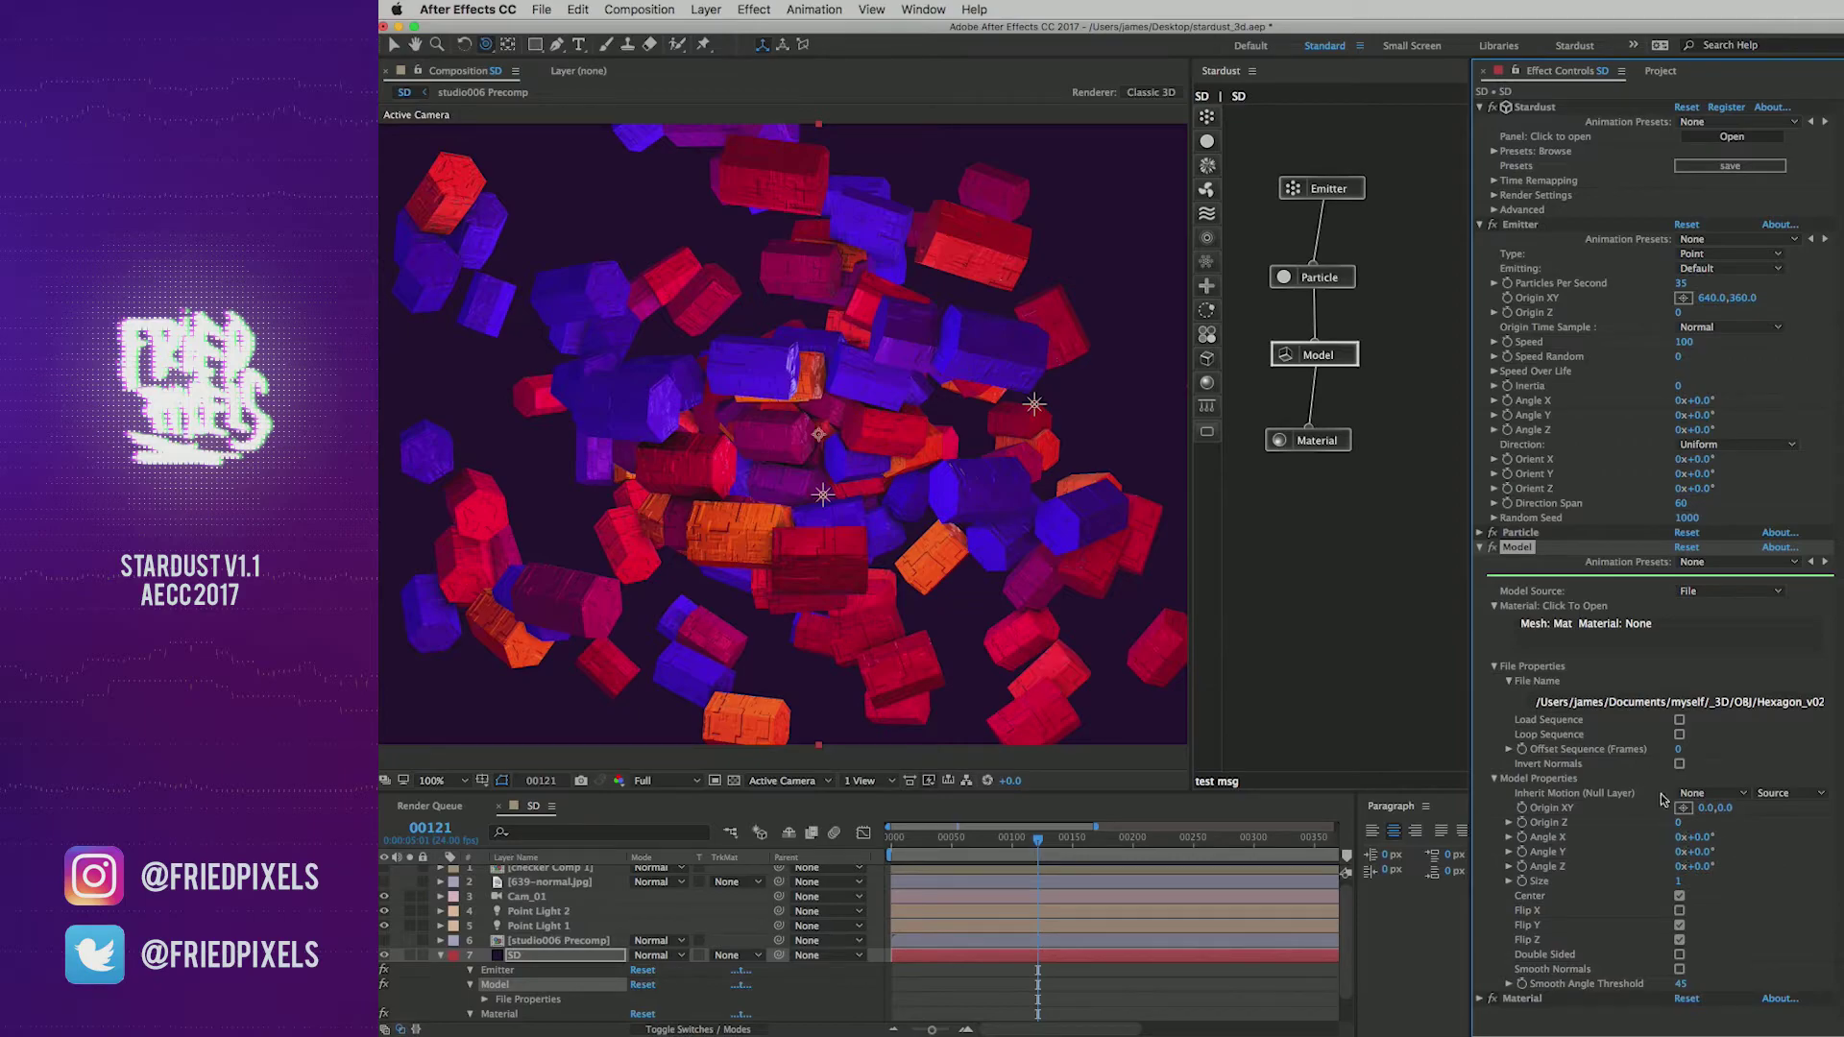
pyautogui.click(1481, 225)
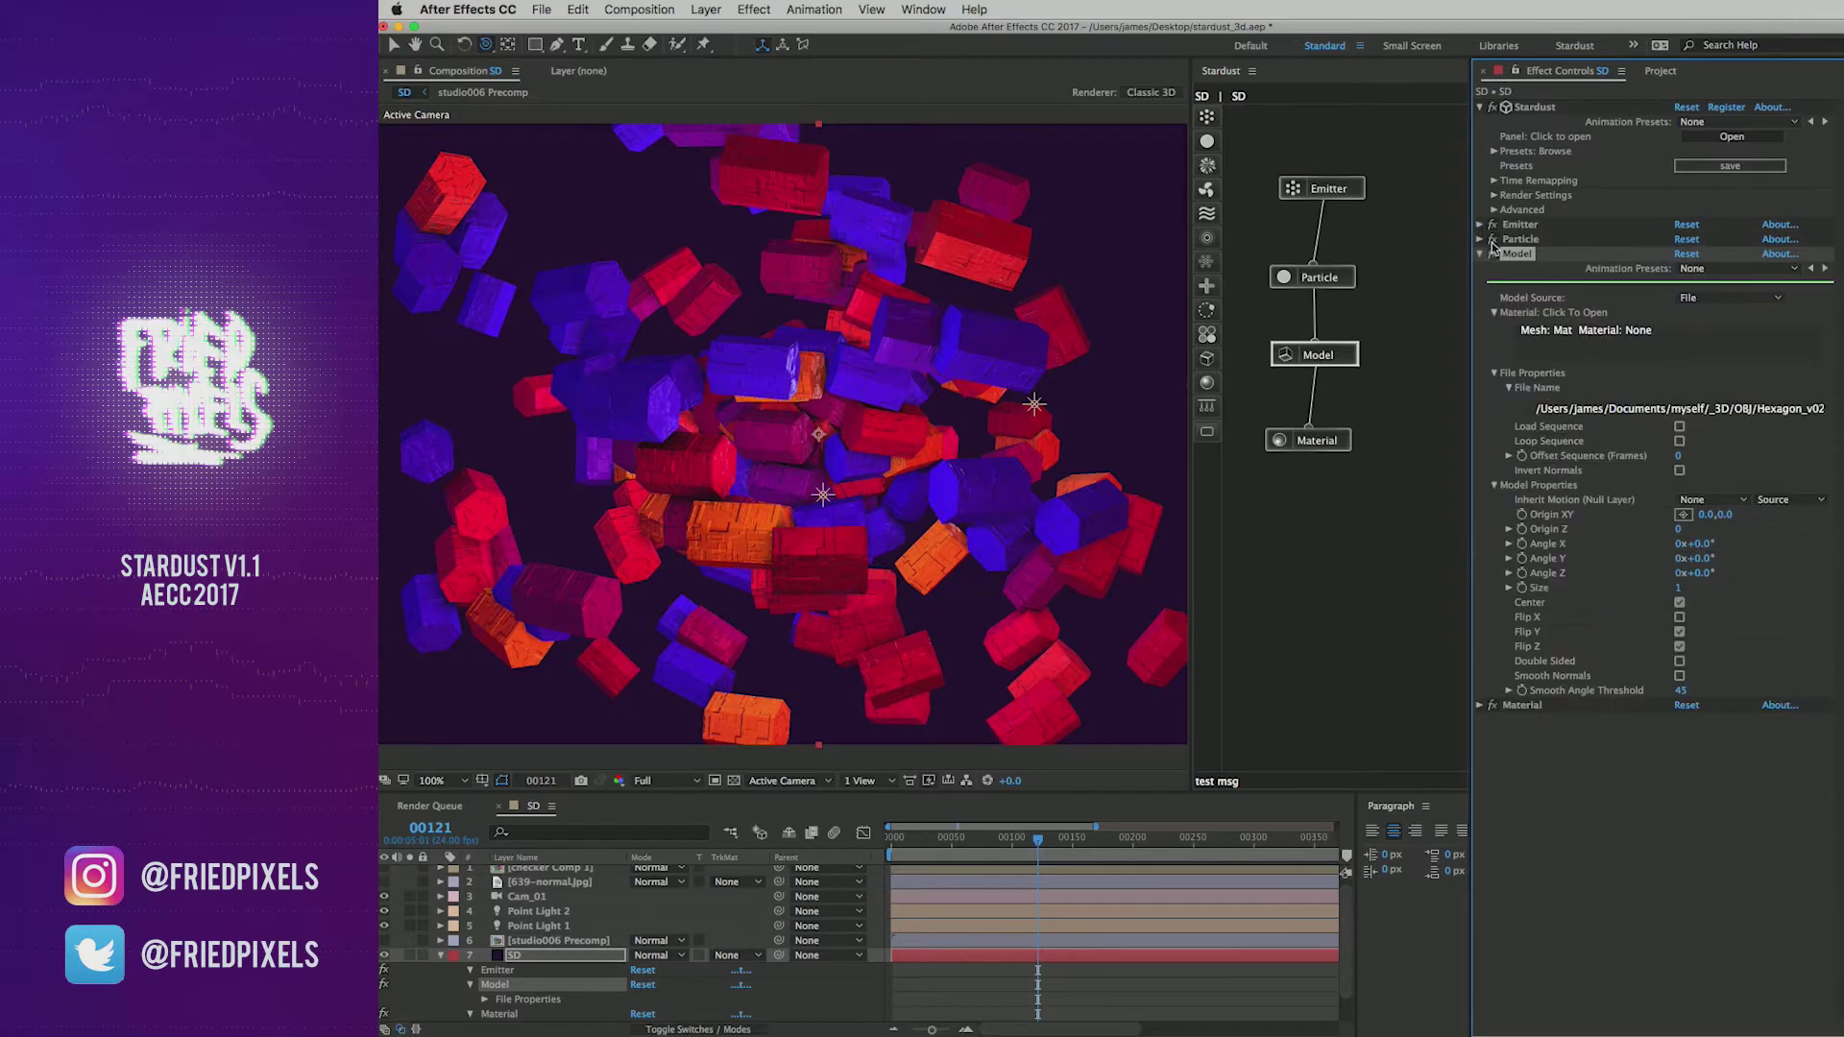
pyautogui.moveTo(885, 538); pyautogui.dragTo(944, 514)
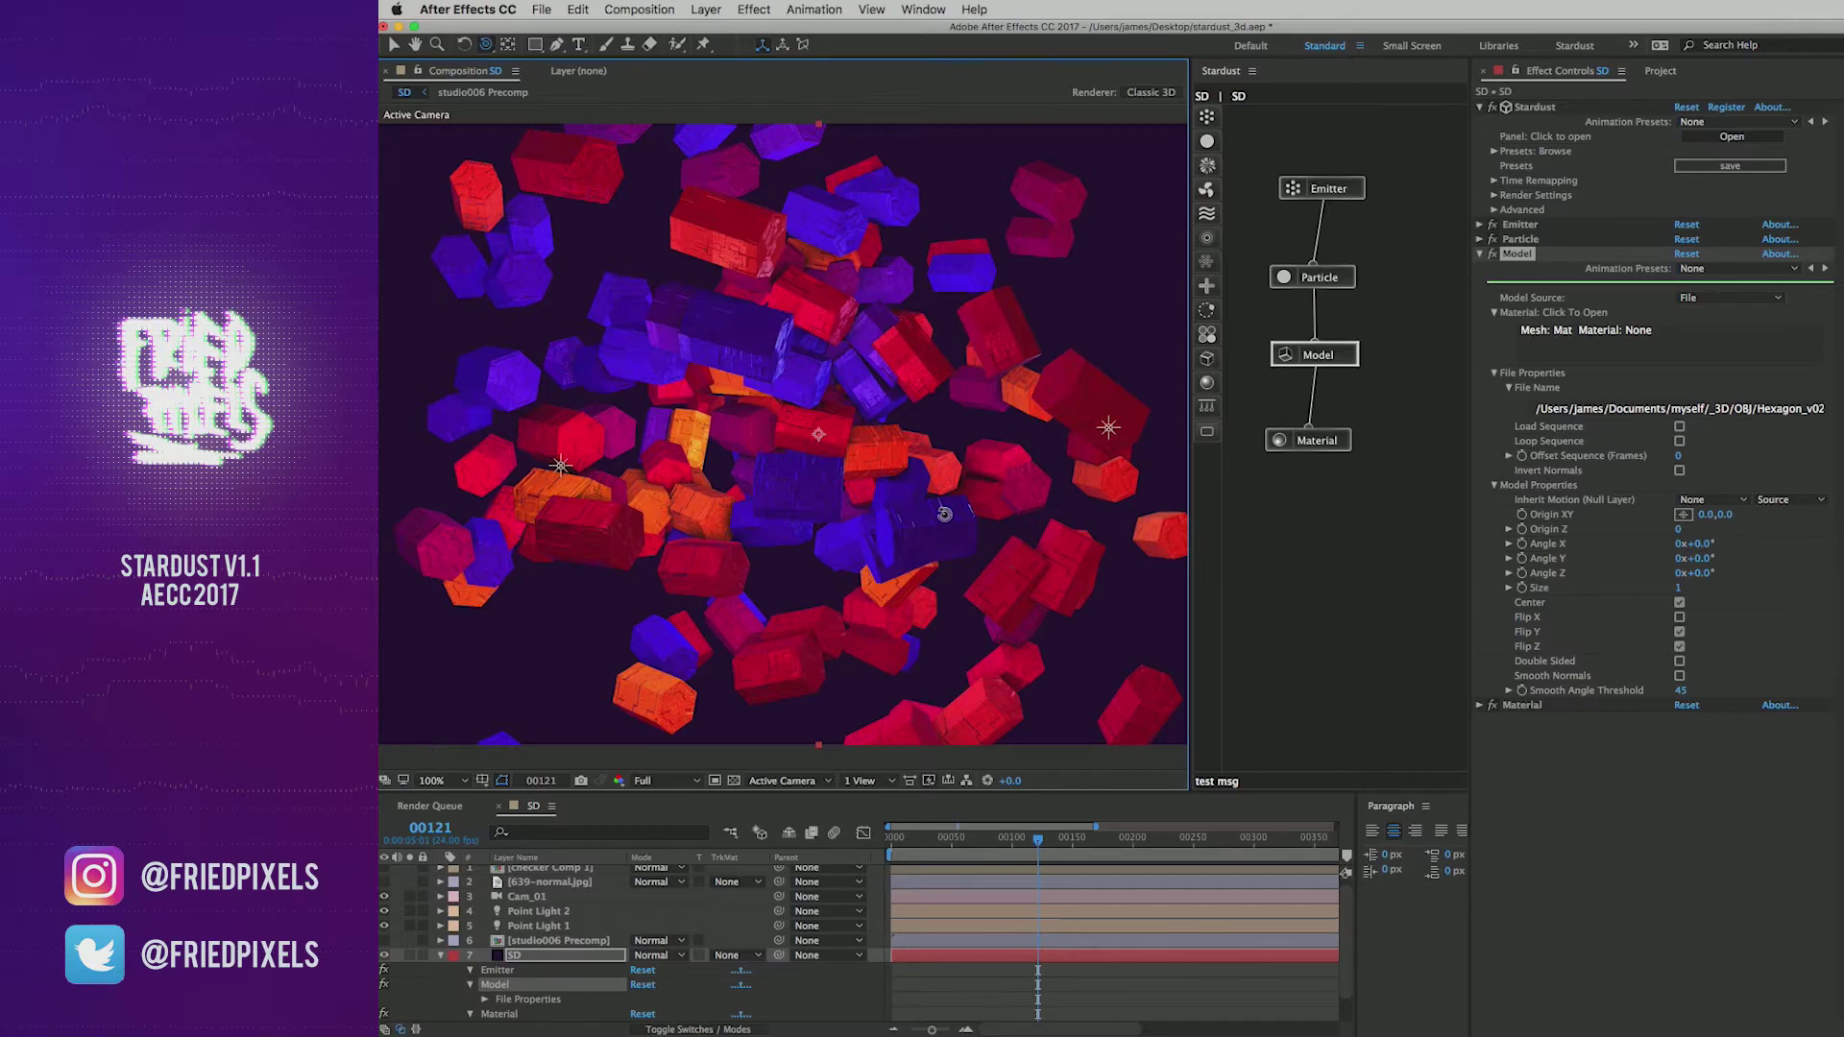
pyautogui.moveTo(944, 514); pyautogui.dragTo(937, 504)
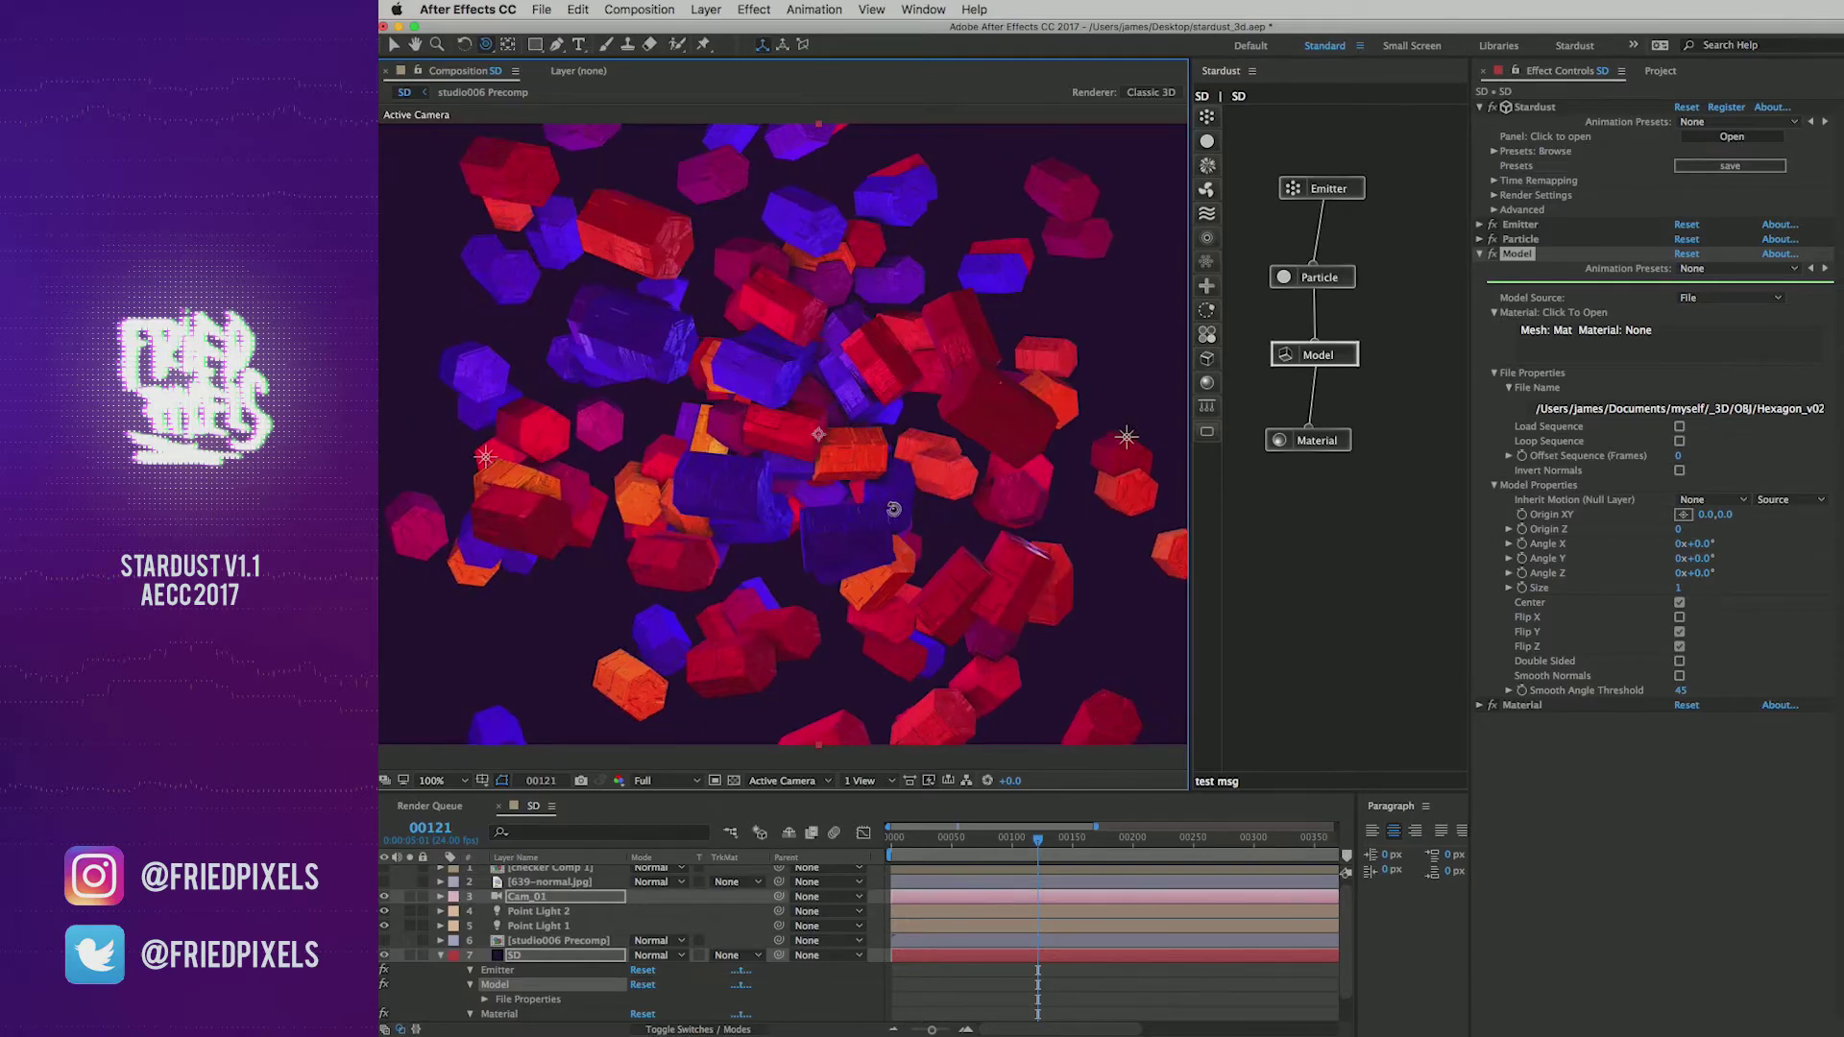
# Step: Switch the Model node's Model Source to Text / Mask and collapse the SD layer's properties in the timeline
pyautogui.click(1713, 298)
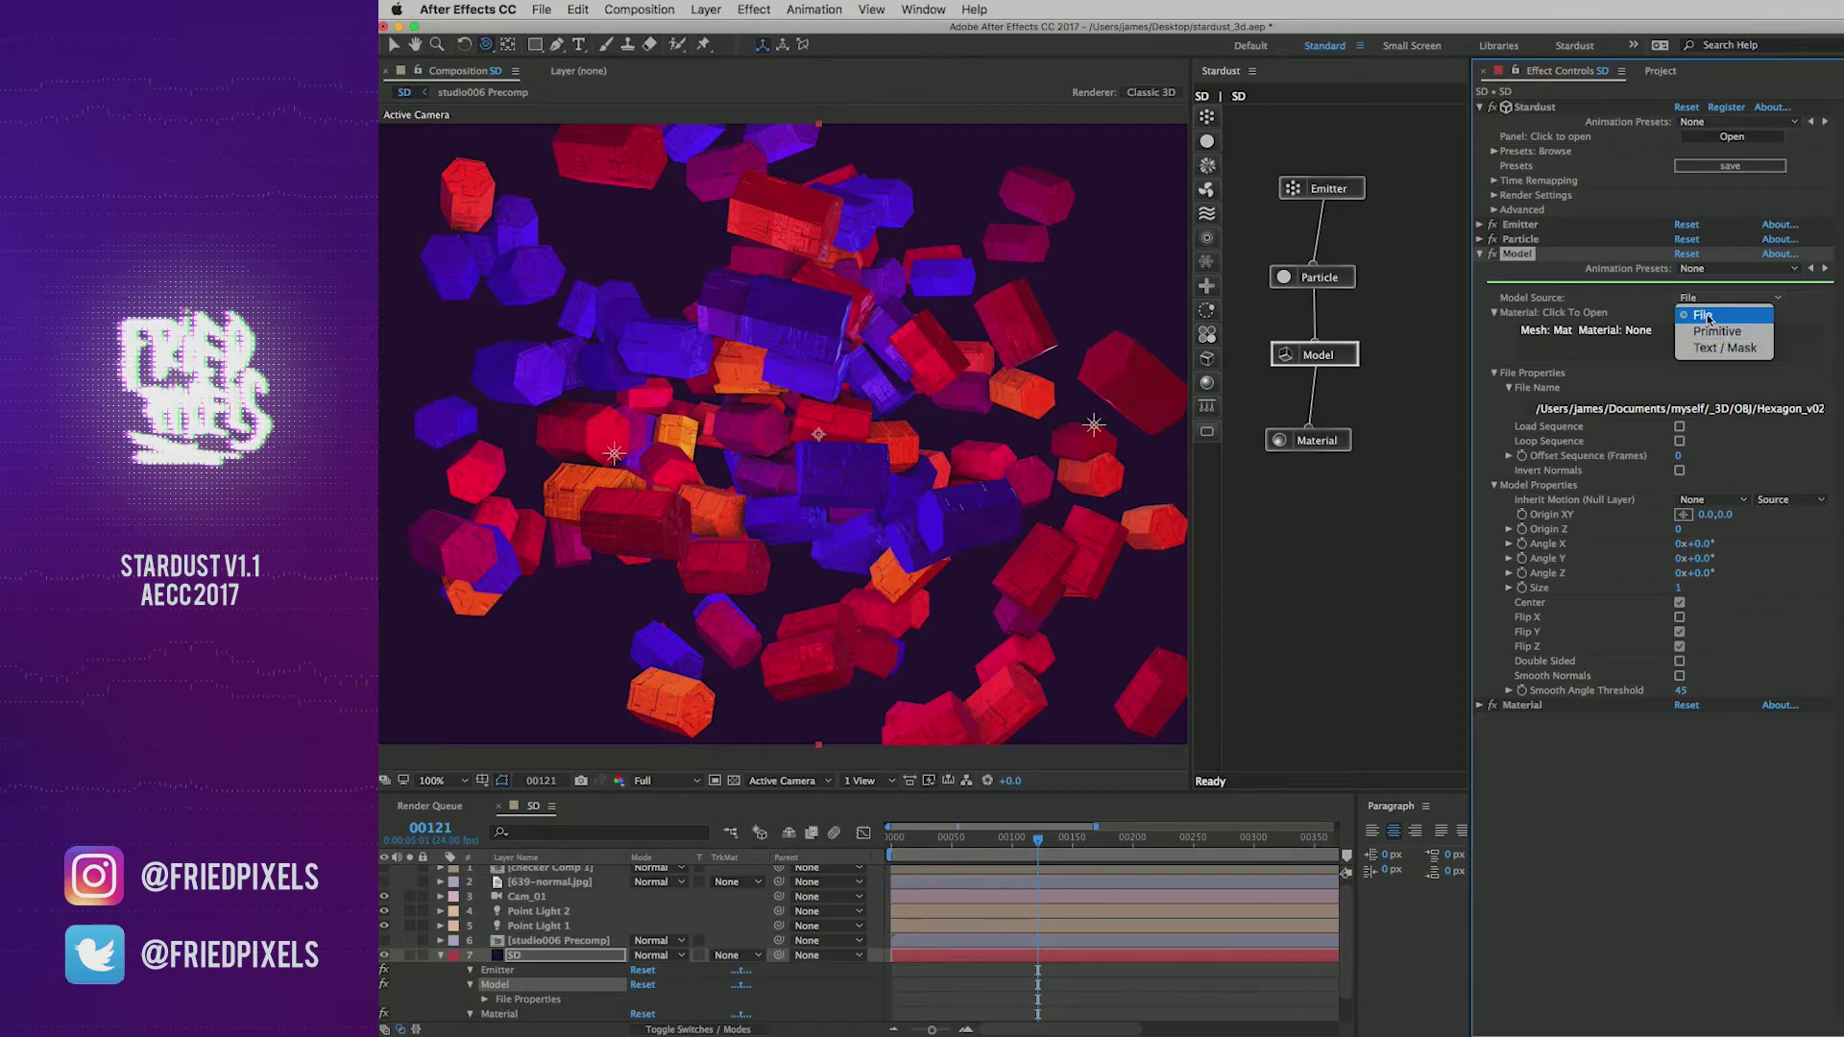
pyautogui.click(1722, 347)
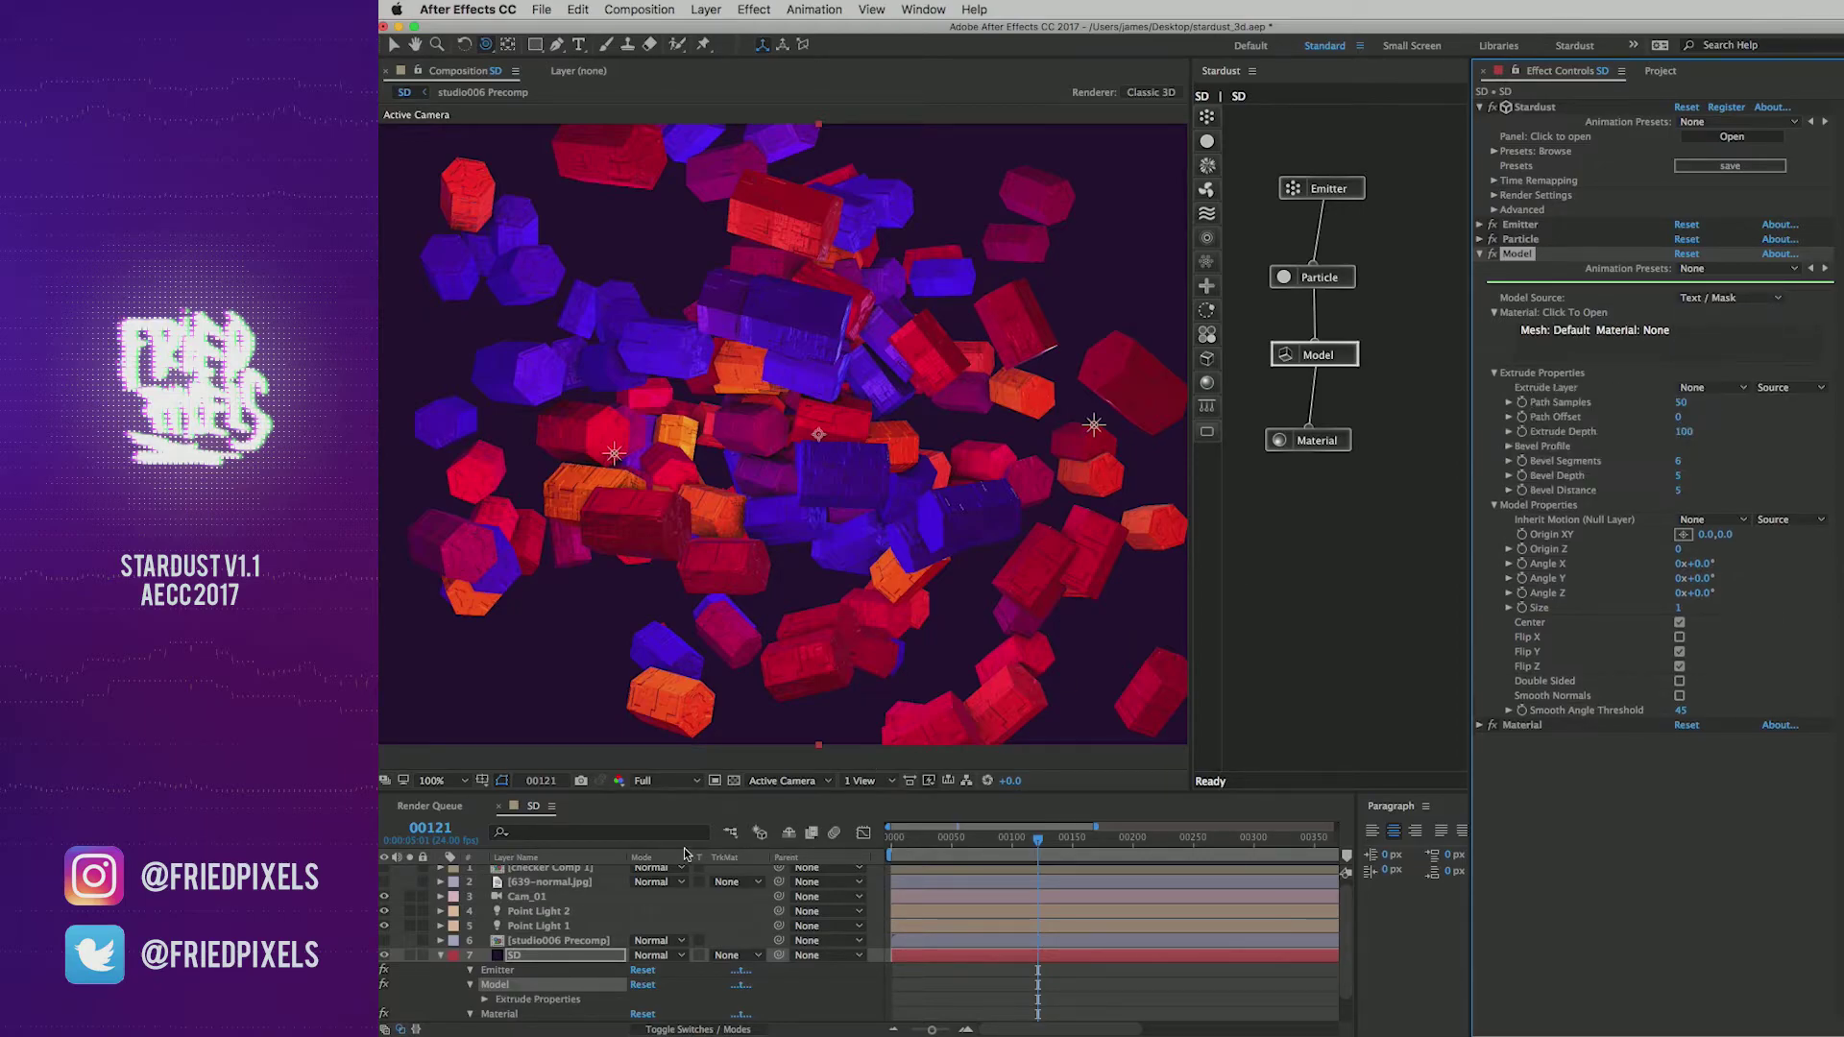
pyautogui.click(442, 957)
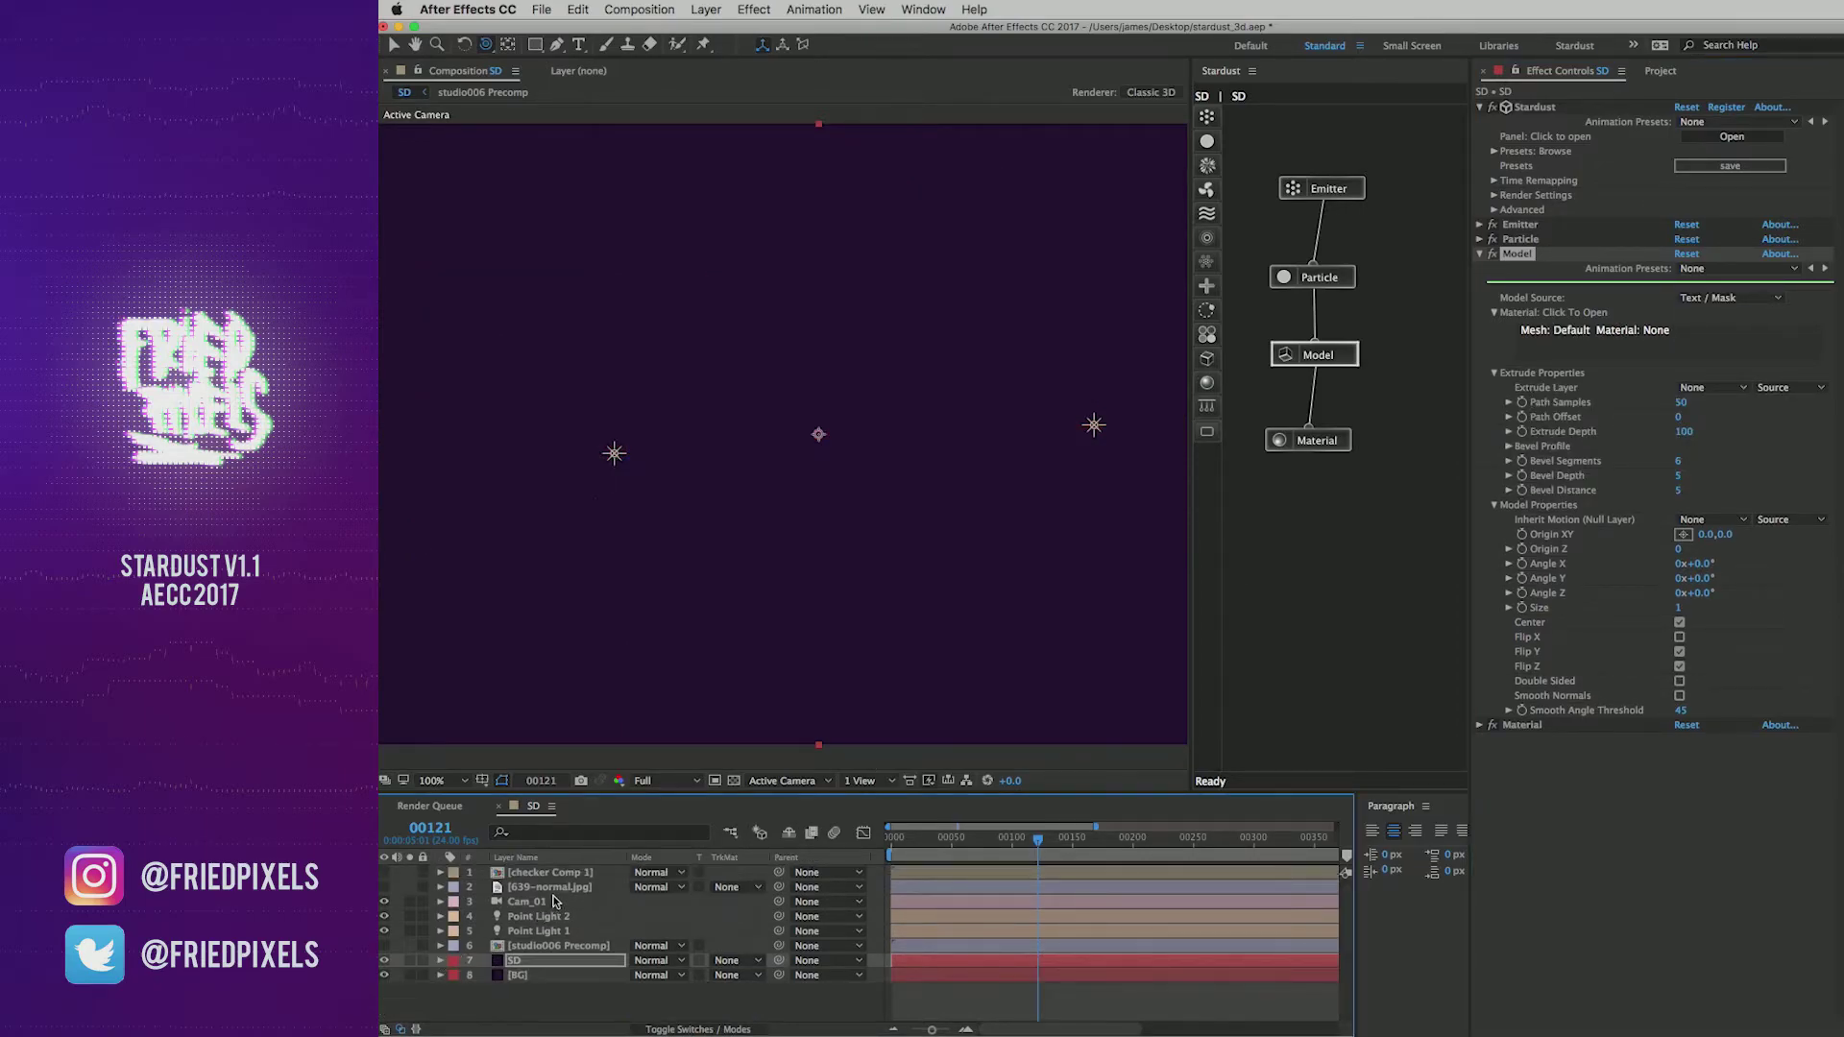
# Step: Create a comp-size black solid above checker Comp 1 and activate the Pen tool
pyautogui.click(534, 874)
pyautogui.press('super+y')
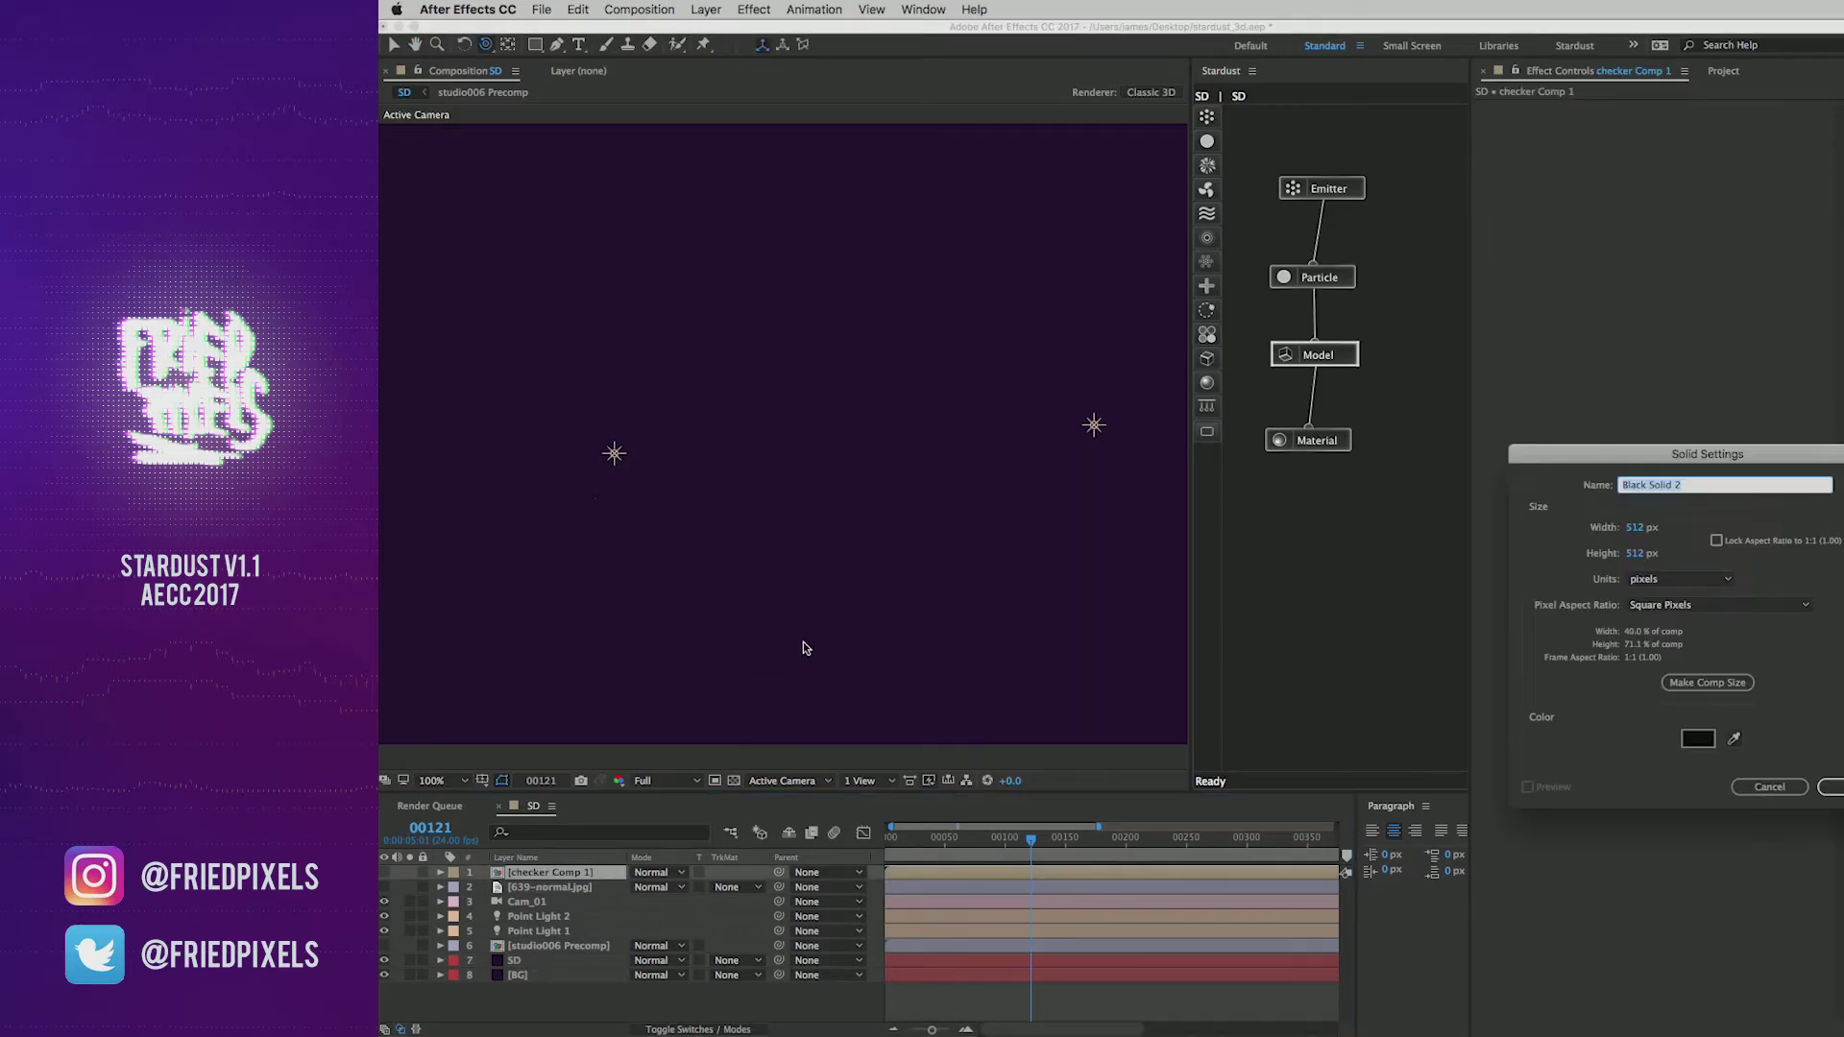
pyautogui.click(1708, 683)
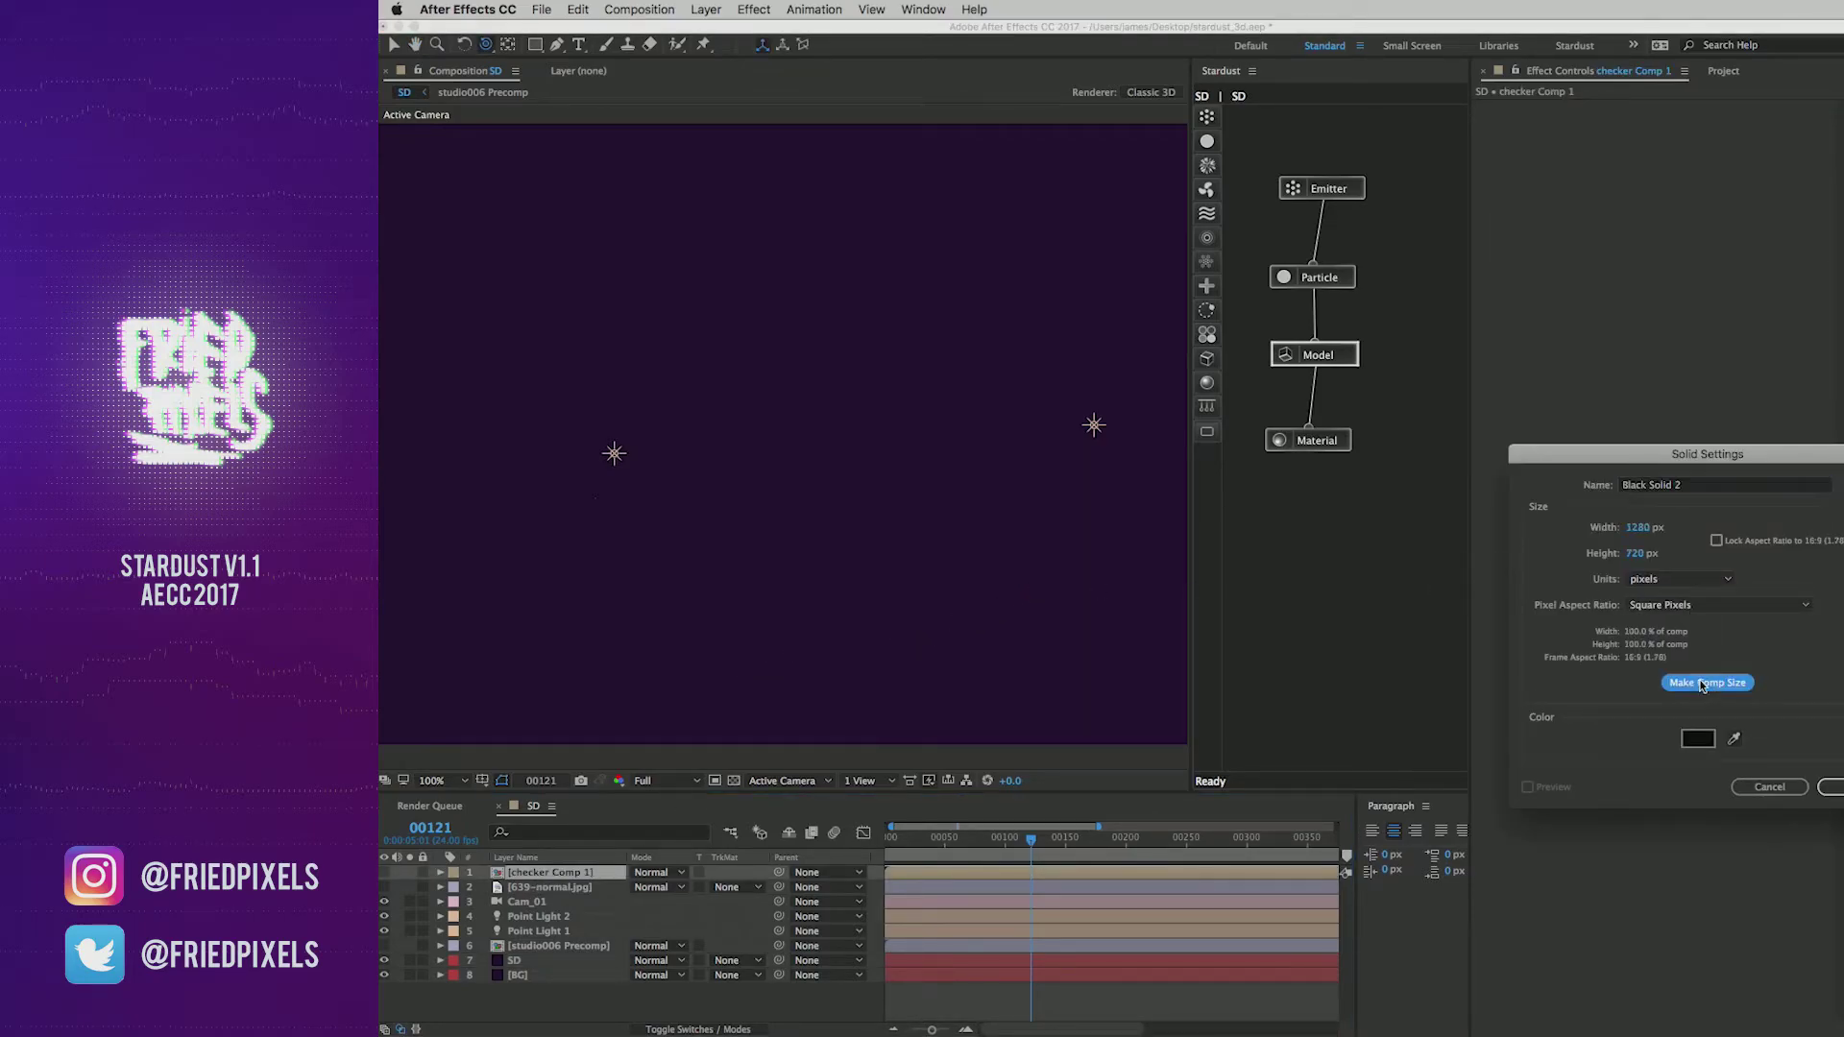
pyautogui.press('Return')
pyautogui.press('g')
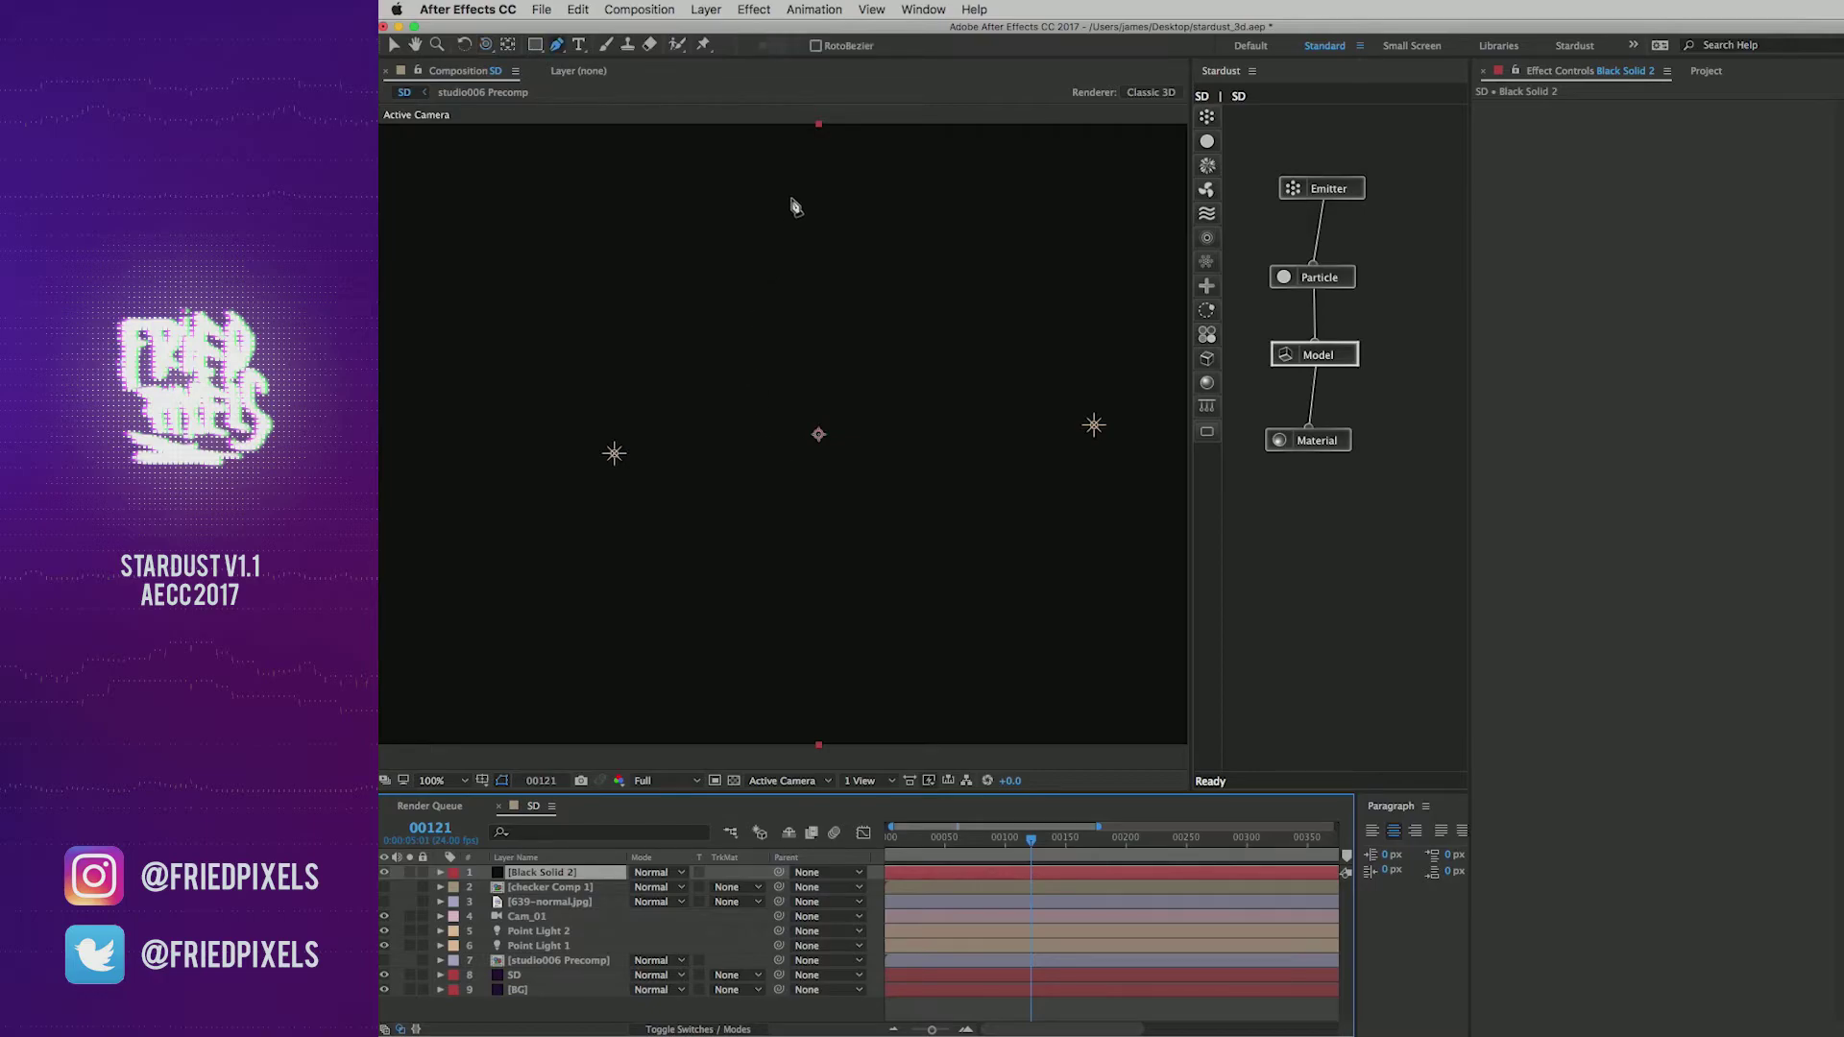
# Step: Draw a closed six-point lightning-bolt mask nearly the full comp height on the black solid
pyautogui.click(794, 144)
pyautogui.click(617, 422)
pyautogui.click(740, 458)
pyautogui.click(625, 730)
pyautogui.click(855, 446)
pyautogui.click(749, 379)
pyautogui.click(795, 144)
# Step: Hide the black solid layer and rename it Mask
pyautogui.click(384, 872)
pyautogui.press('Return')
pyautogui.write('Mask')
pyautogui.press('Return')
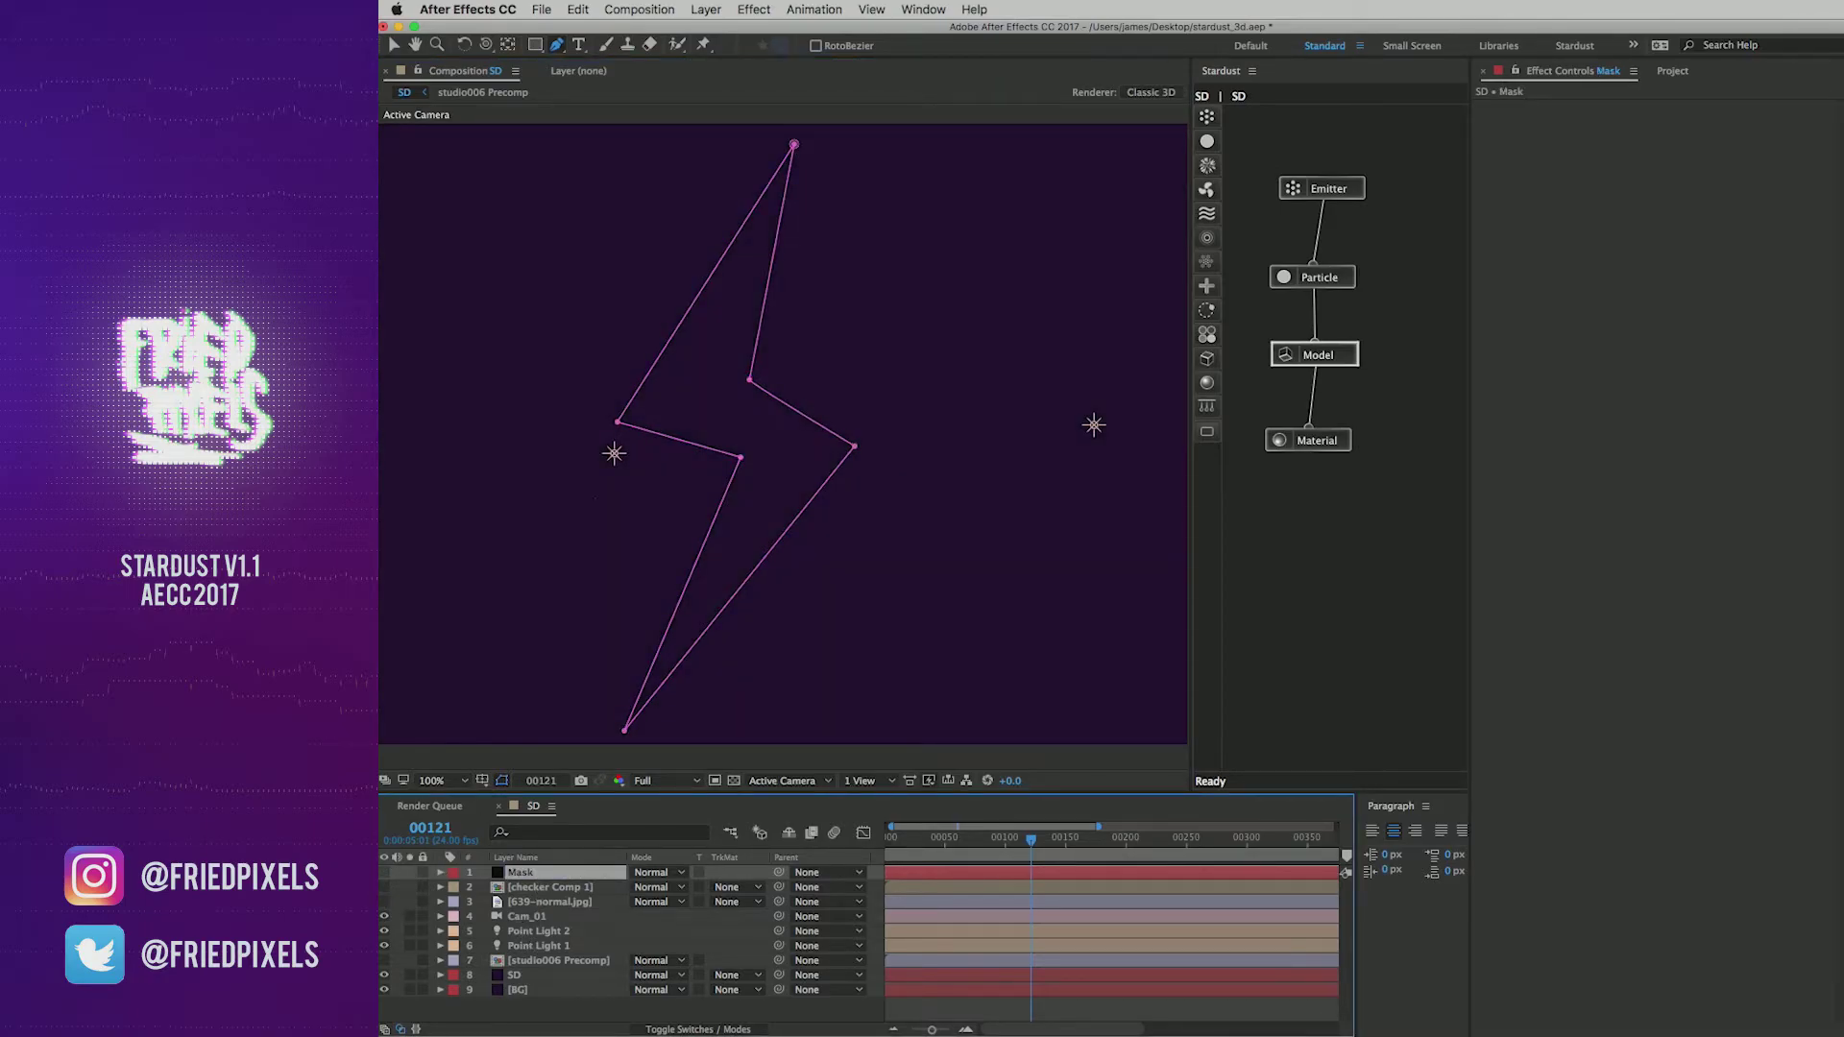
# Step: Choose the Mask layer as the Model node's Extrude Layer
pyautogui.click(1352, 360)
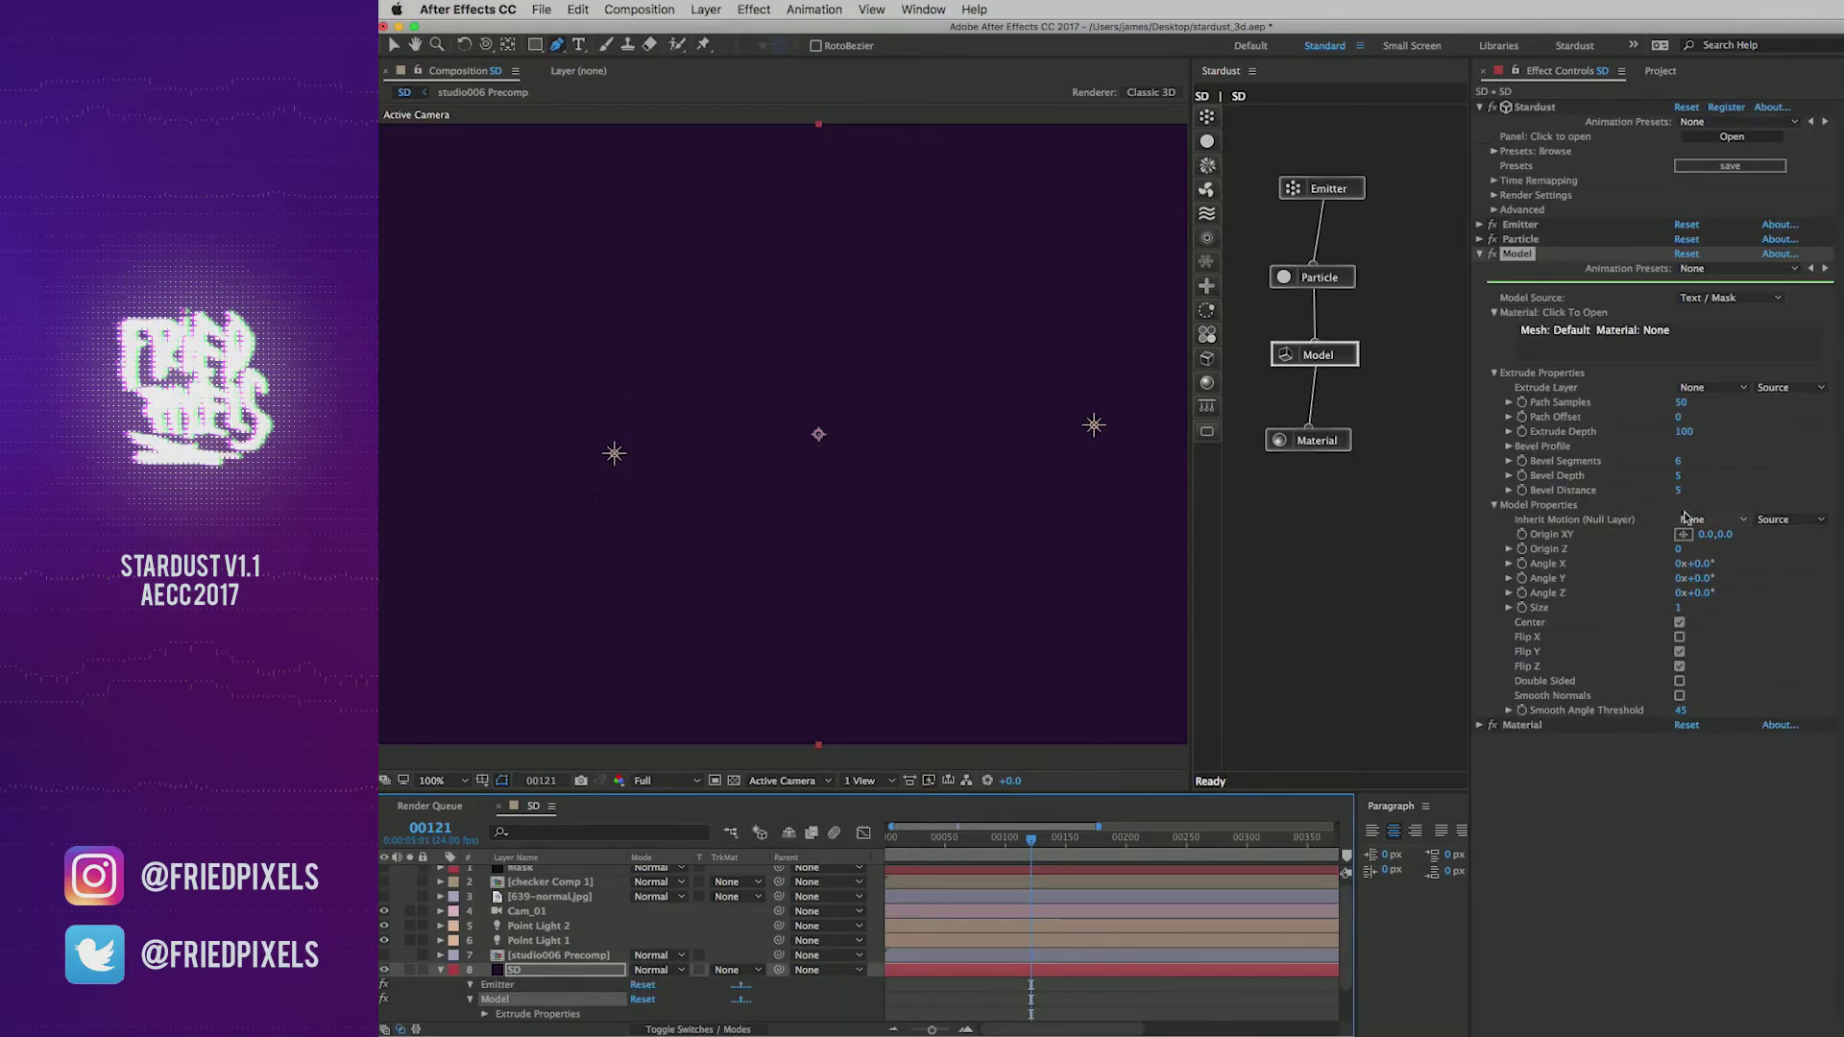
pyautogui.click(1702, 388)
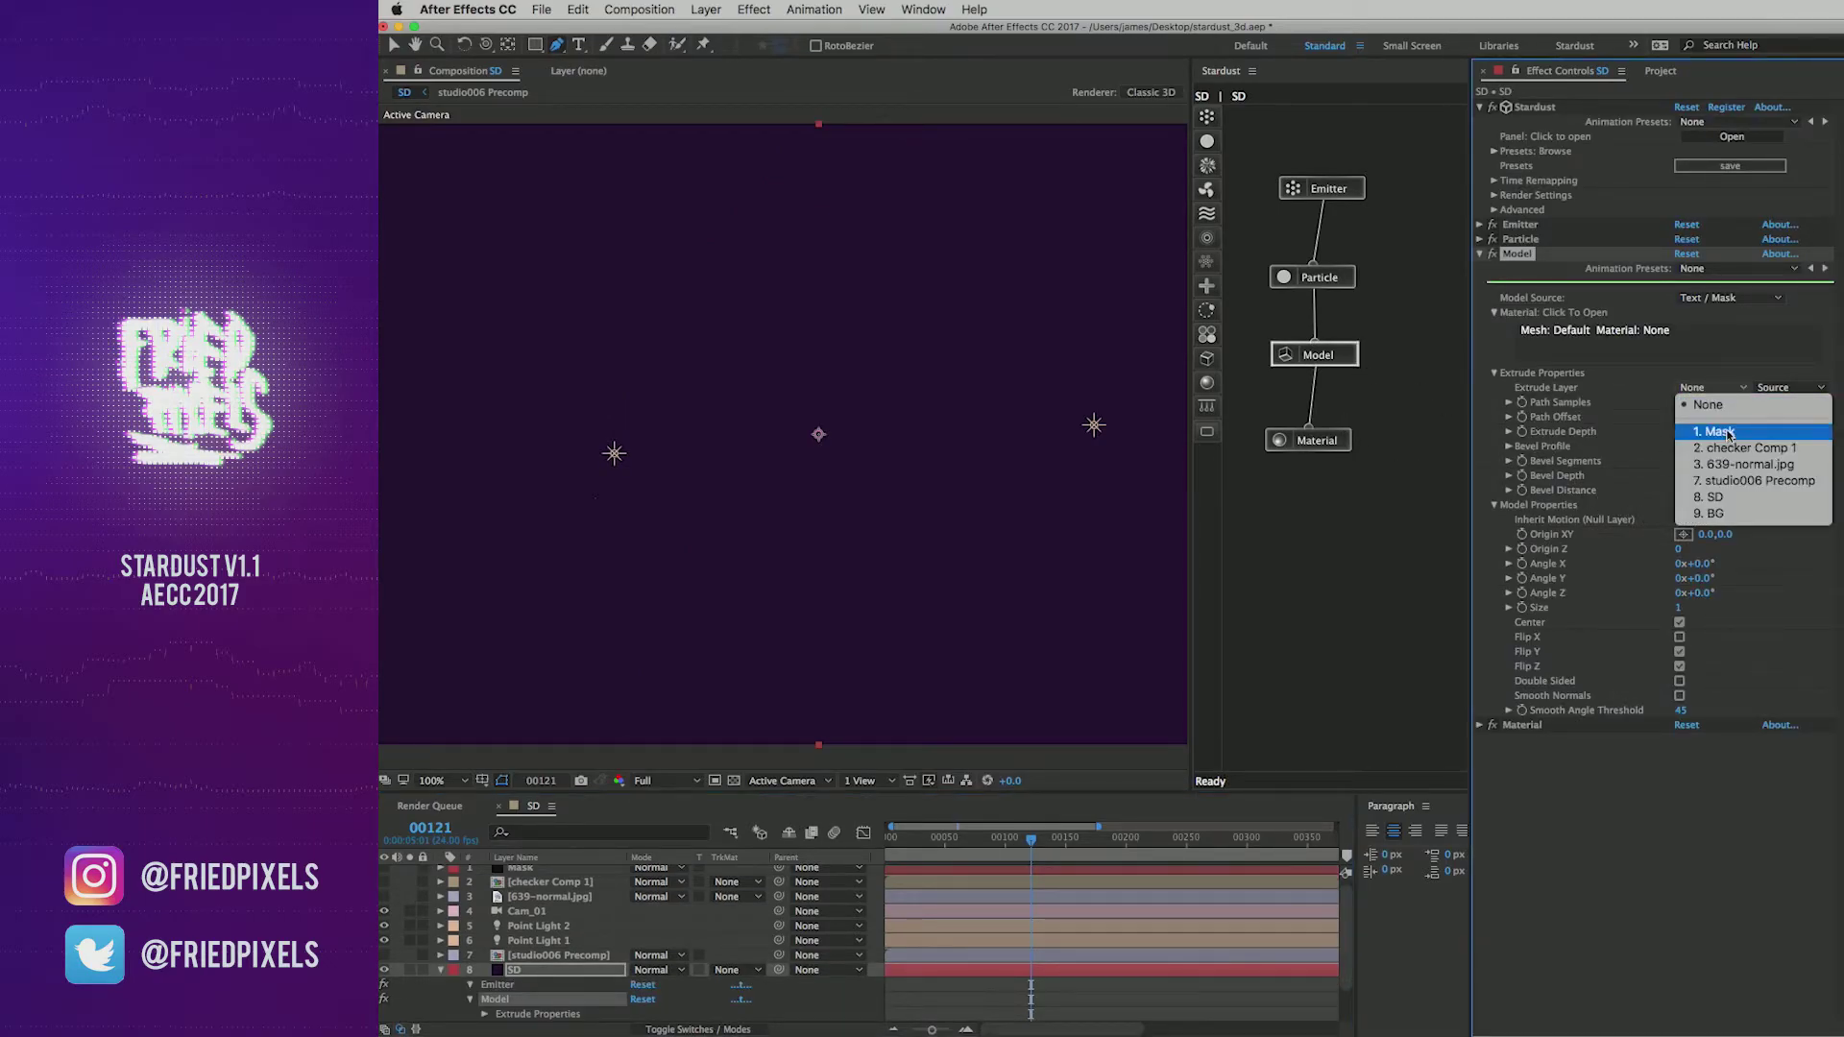
pyautogui.click(1719, 432)
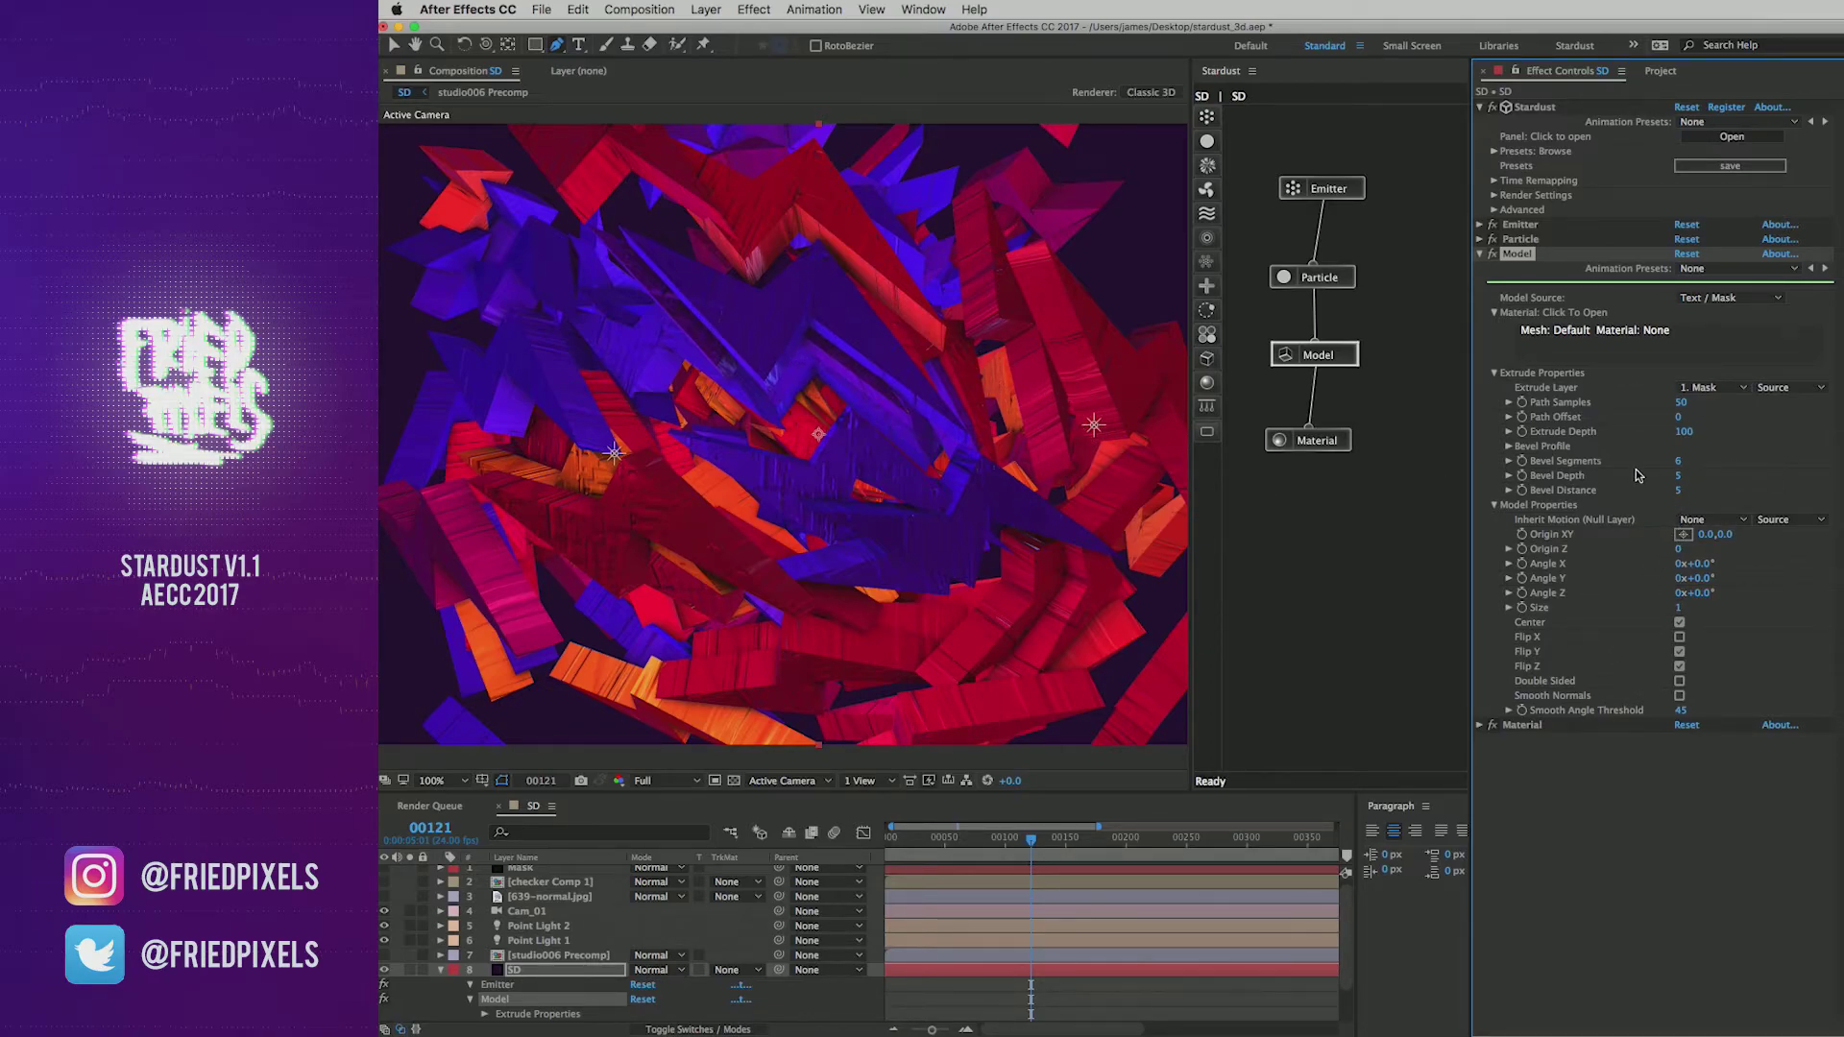
# Step: Expand the Model's Bevel Profile and reshape its curve into a stepped rise
pyautogui.click(1509, 447)
pyautogui.moveTo(1532, 463); pyautogui.dragTo(1588, 543)
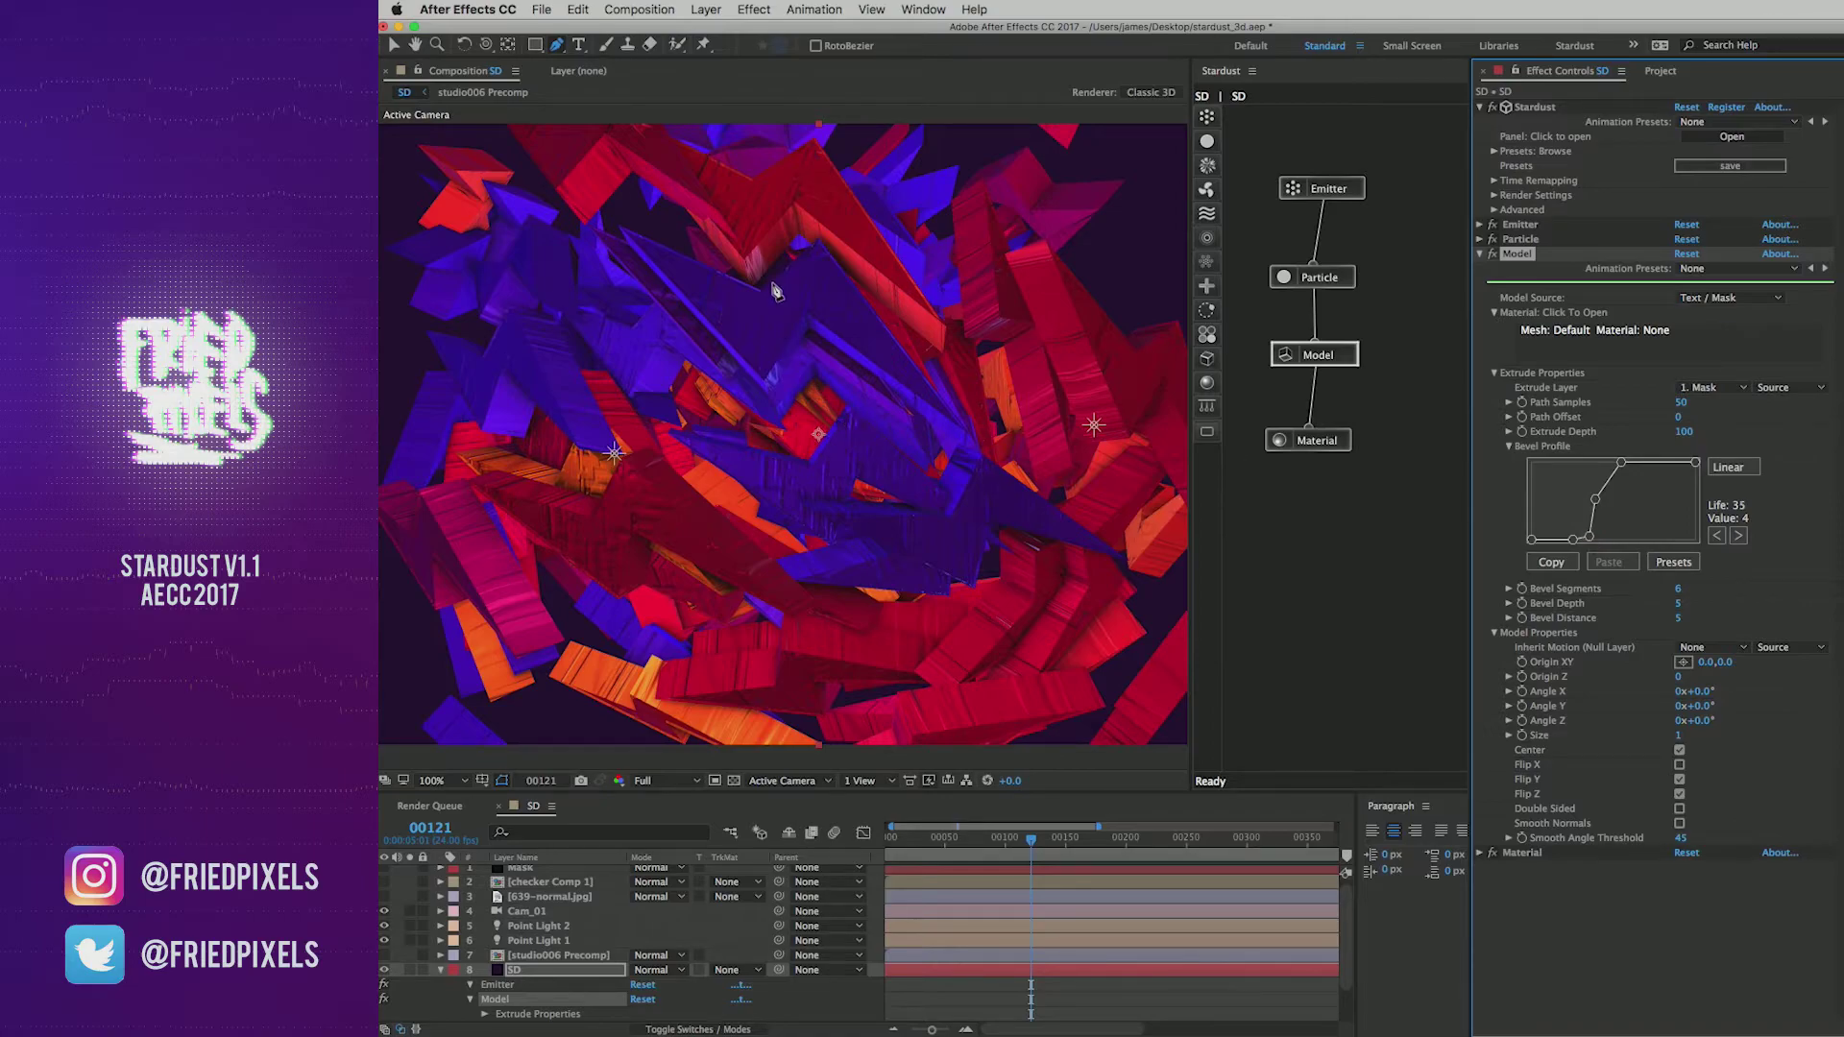
pyautogui.moveTo(1602, 492); pyautogui.dragTo(1640, 513)
# Step: Try a Bevel Distance of 10 on the extruded model, and undo it
pyautogui.click(1680, 619)
pyautogui.write('10')
pyautogui.press('Return')
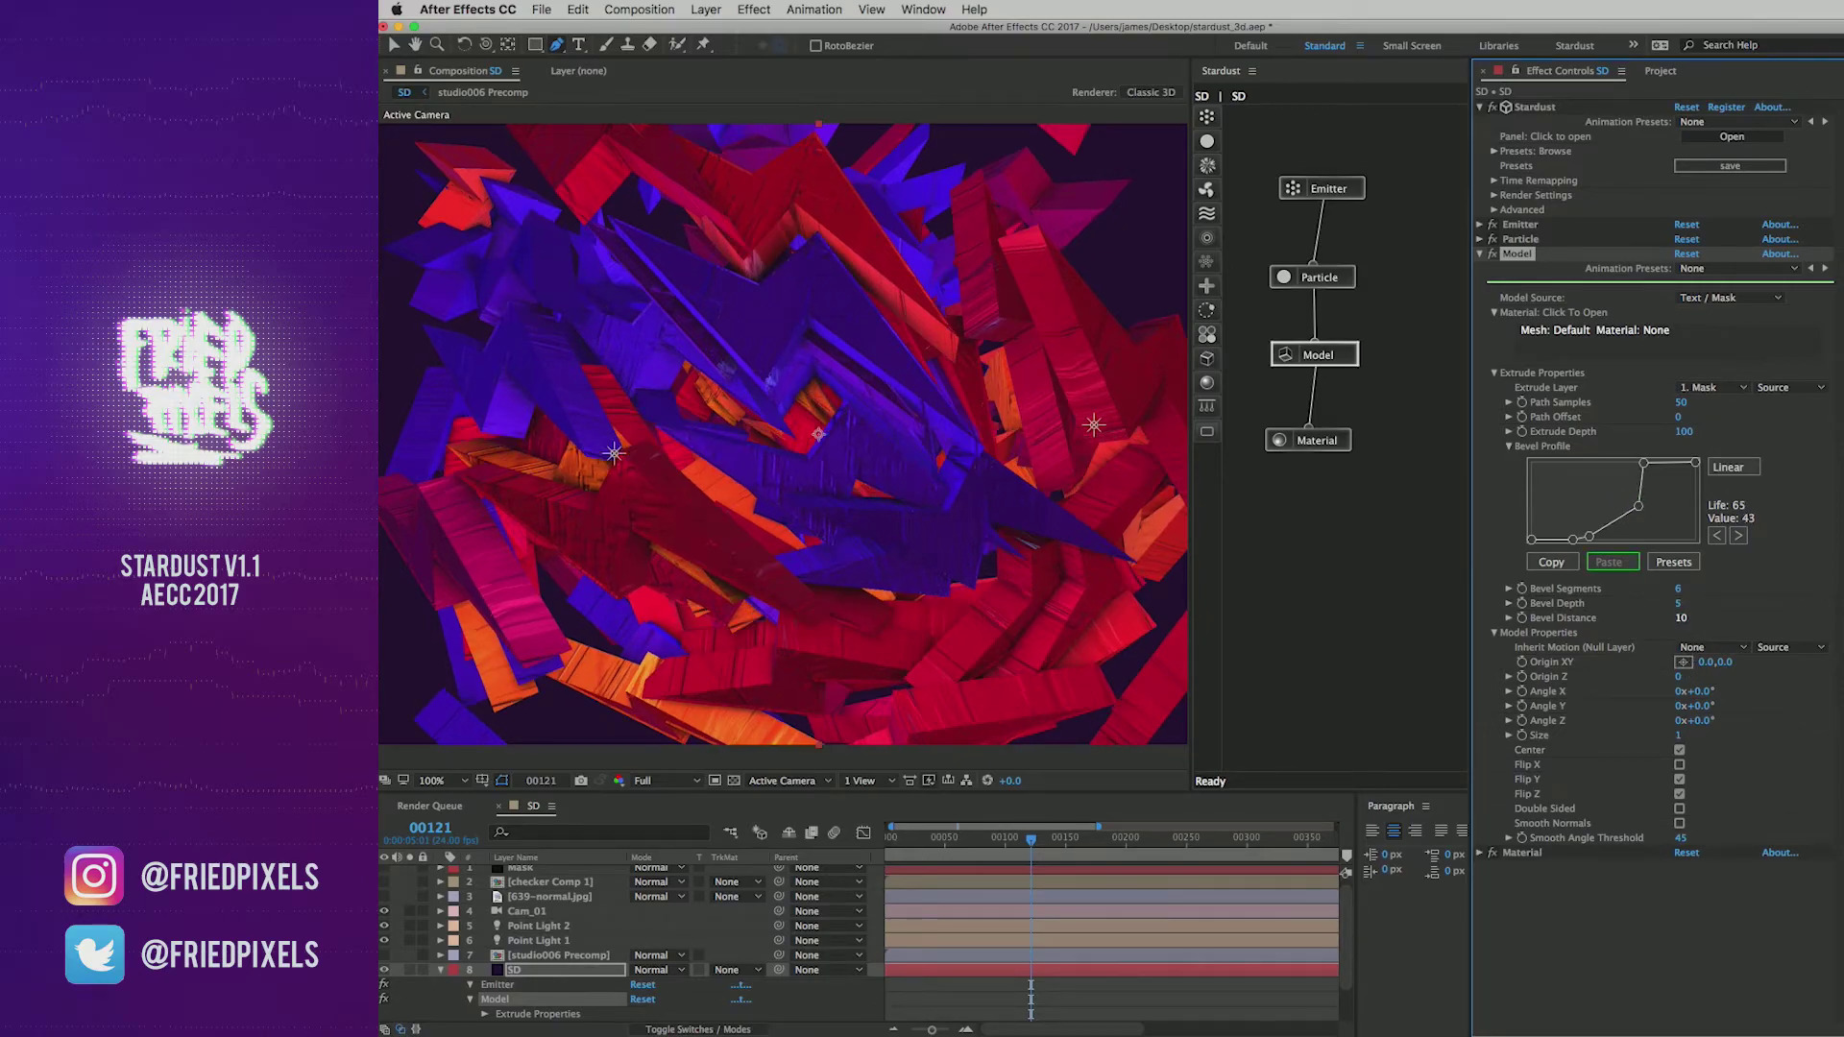
pyautogui.press('super+z')
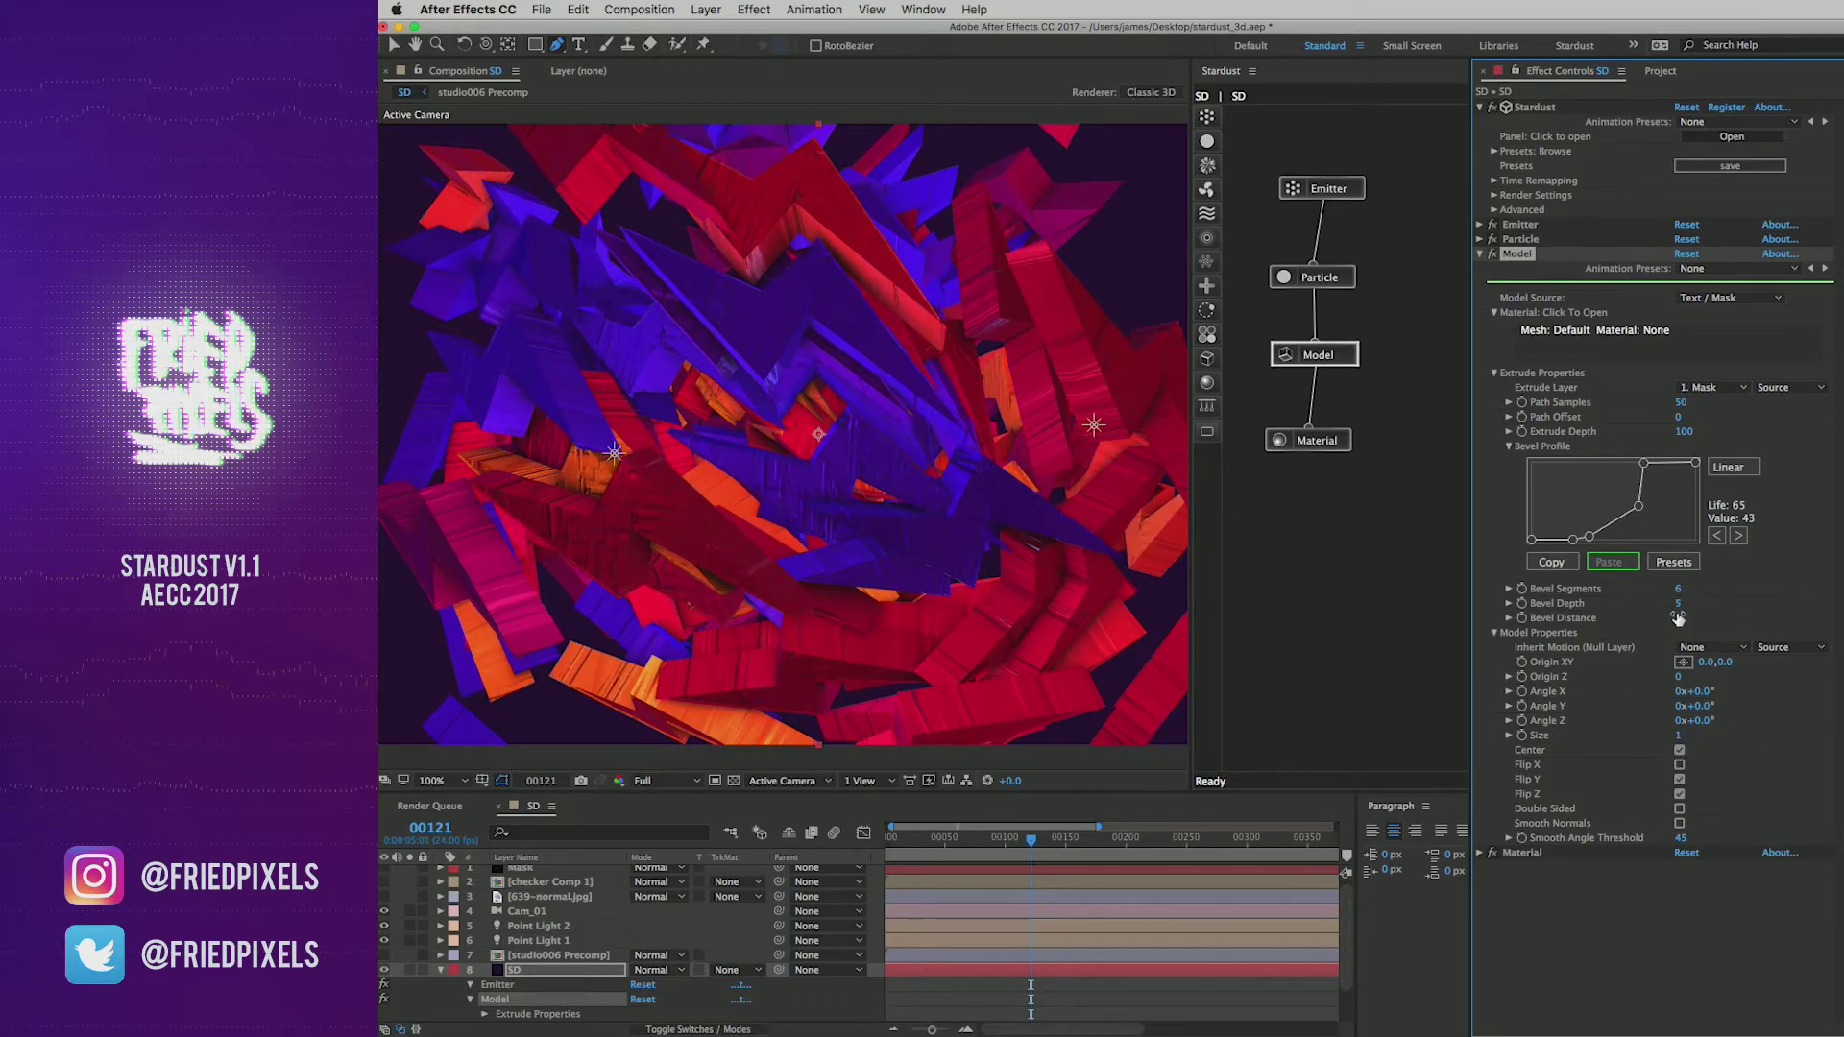
# Step: Set Bevel Depth to 110 and reshape the Bevel Profile curve so it rises early
pyautogui.click(1679, 605)
pyautogui.write('10')
pyautogui.press('Return')
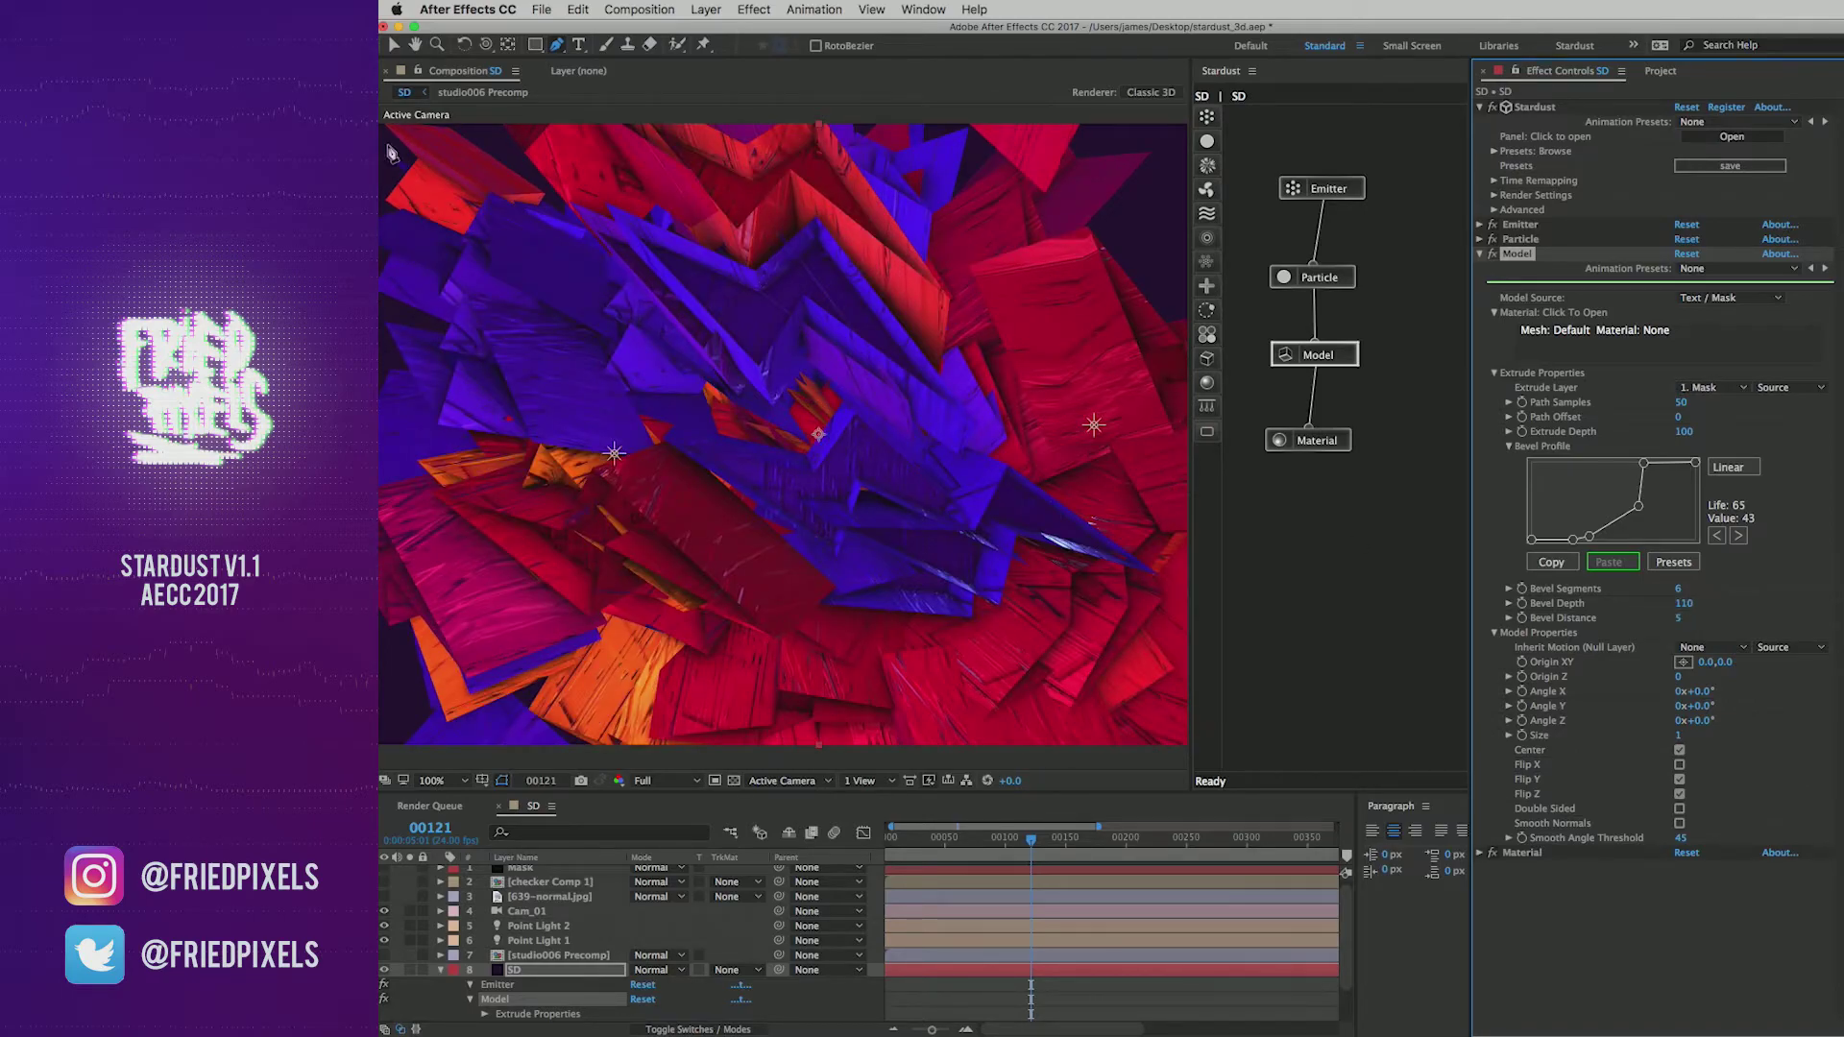
pyautogui.moveTo(1591, 543); pyautogui.dragTo(1622, 481)
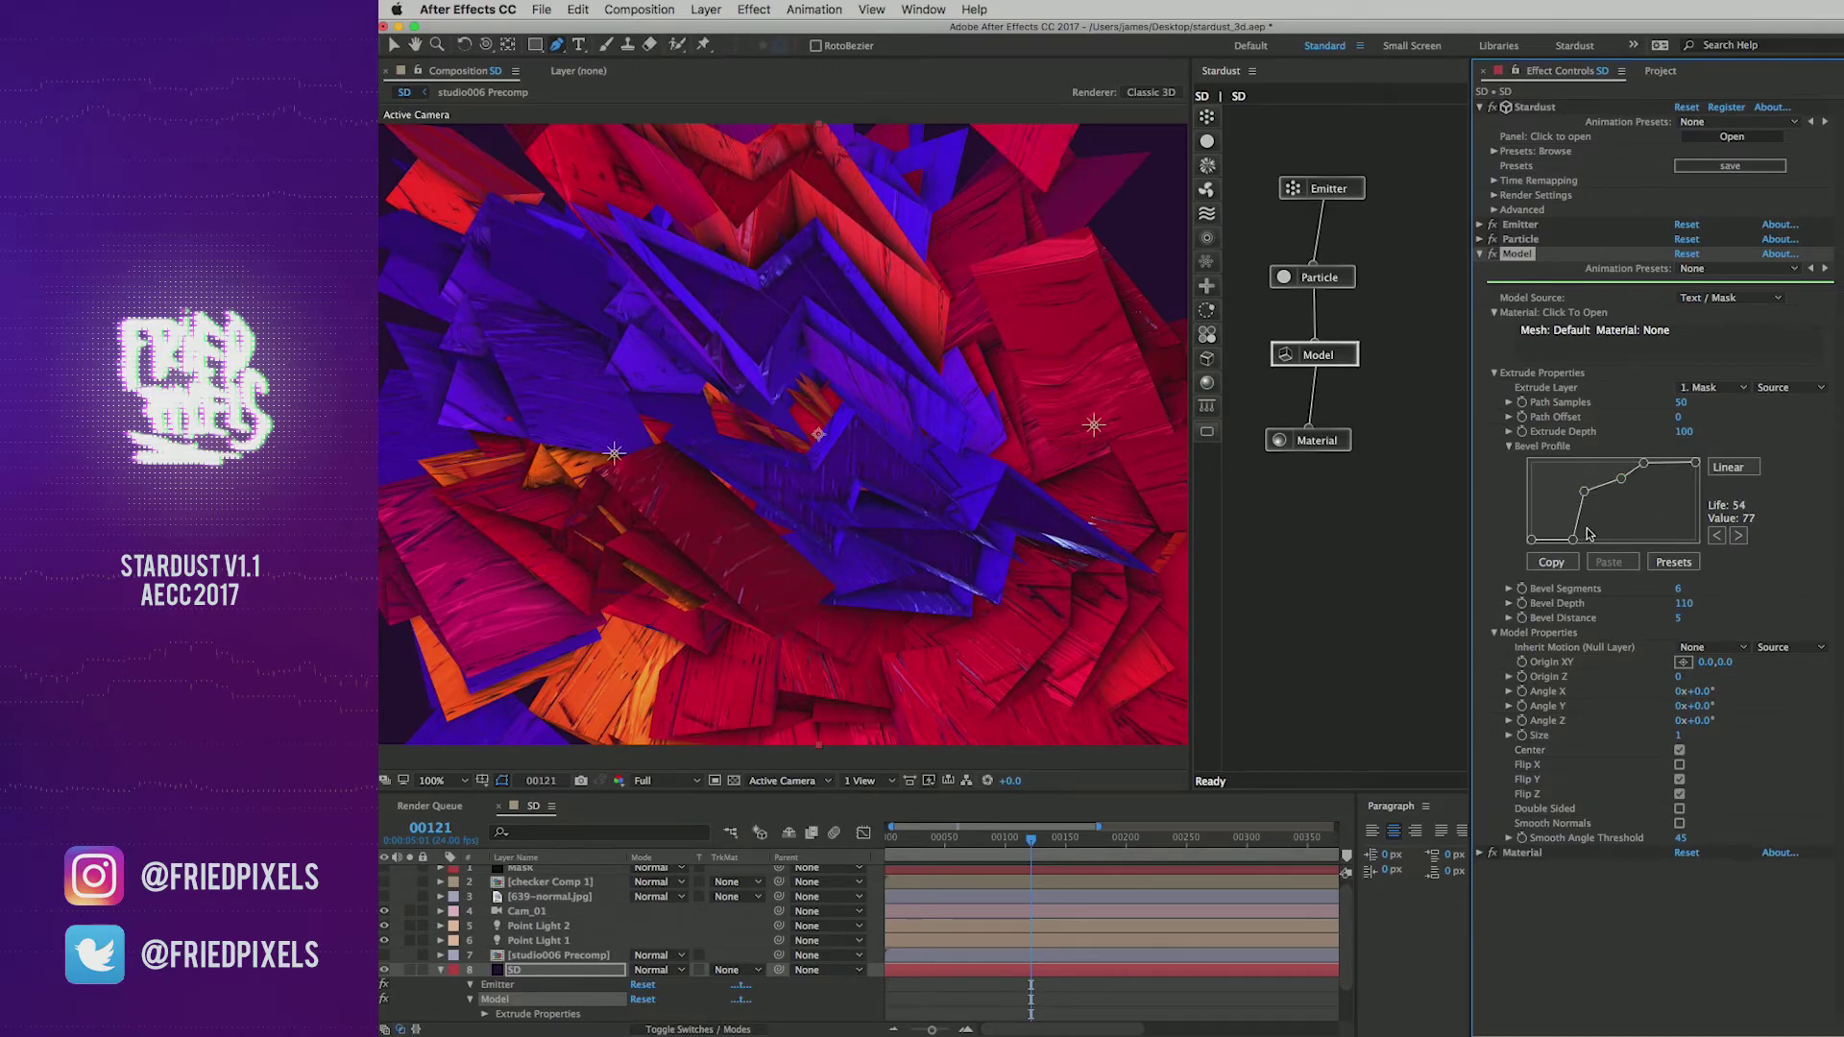
pyautogui.moveTo(1572, 541); pyautogui.dragTo(1547, 496)
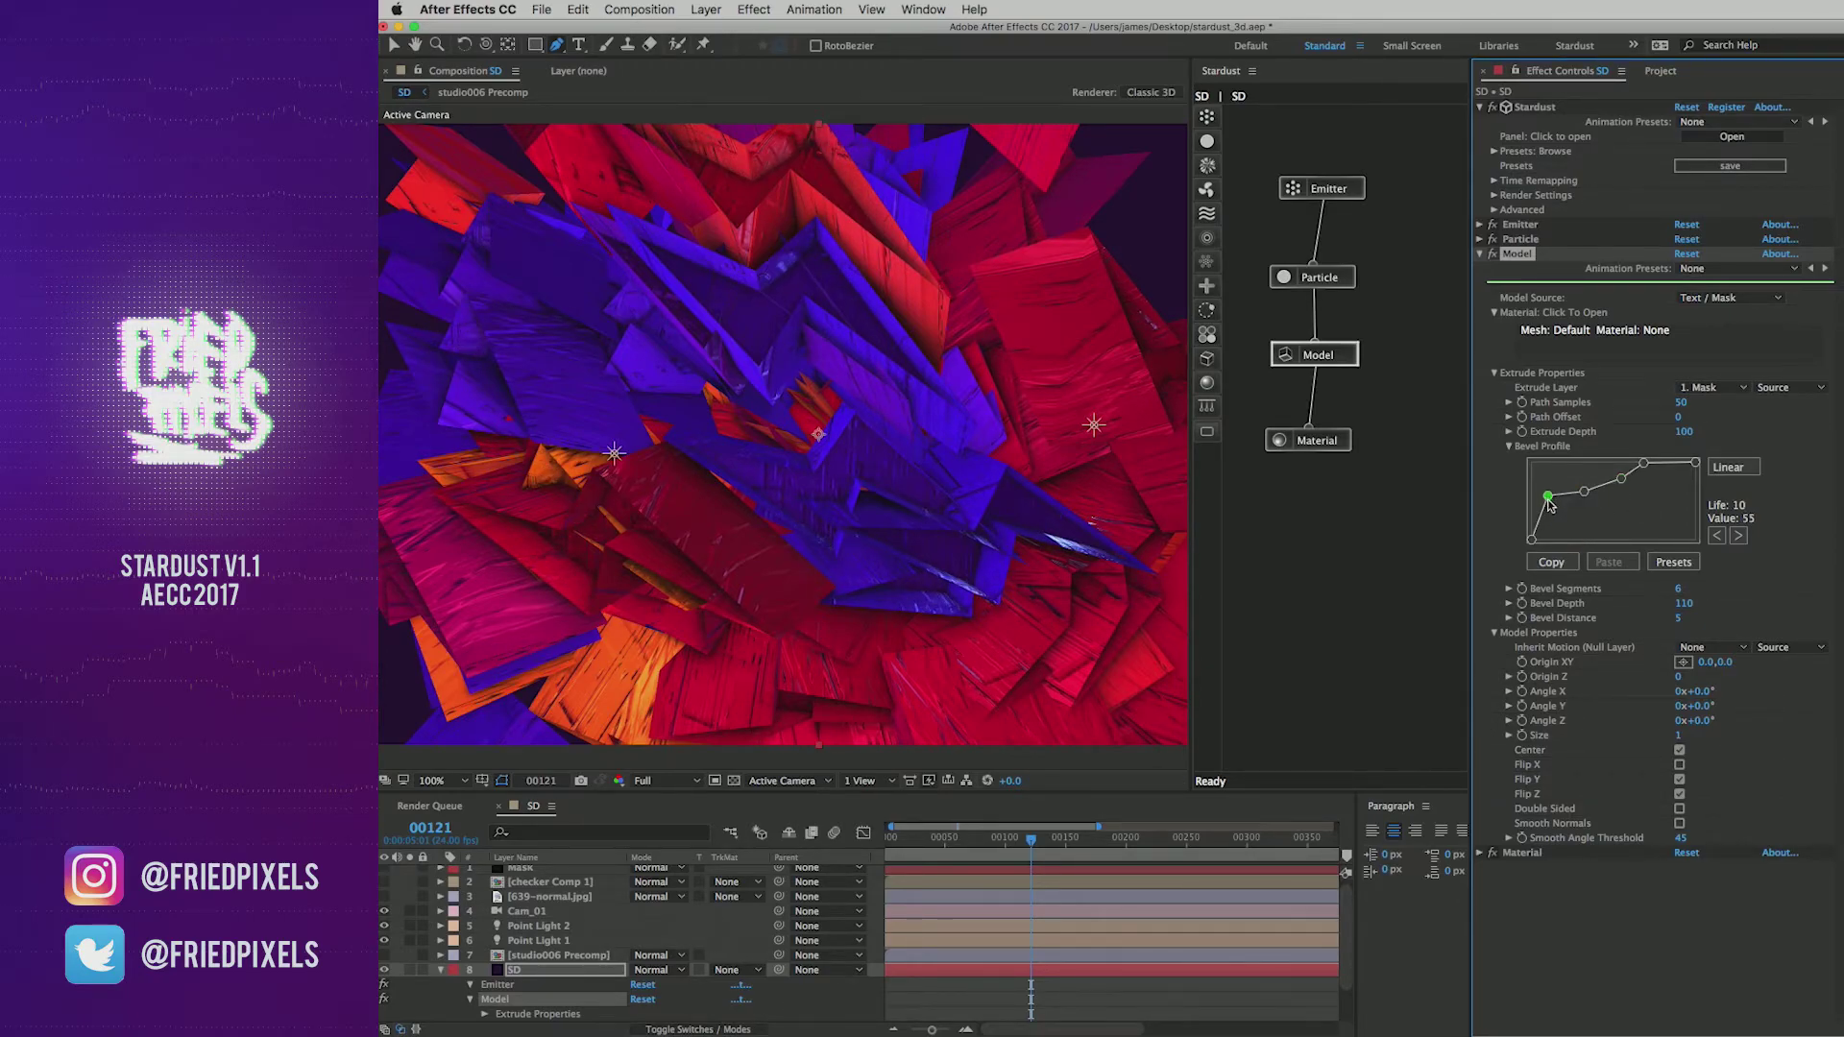
# Step: Apply the Fade In and Out Bezier preset to the Bevel Profile and set Path Samples to 100
pyautogui.click(1653, 567)
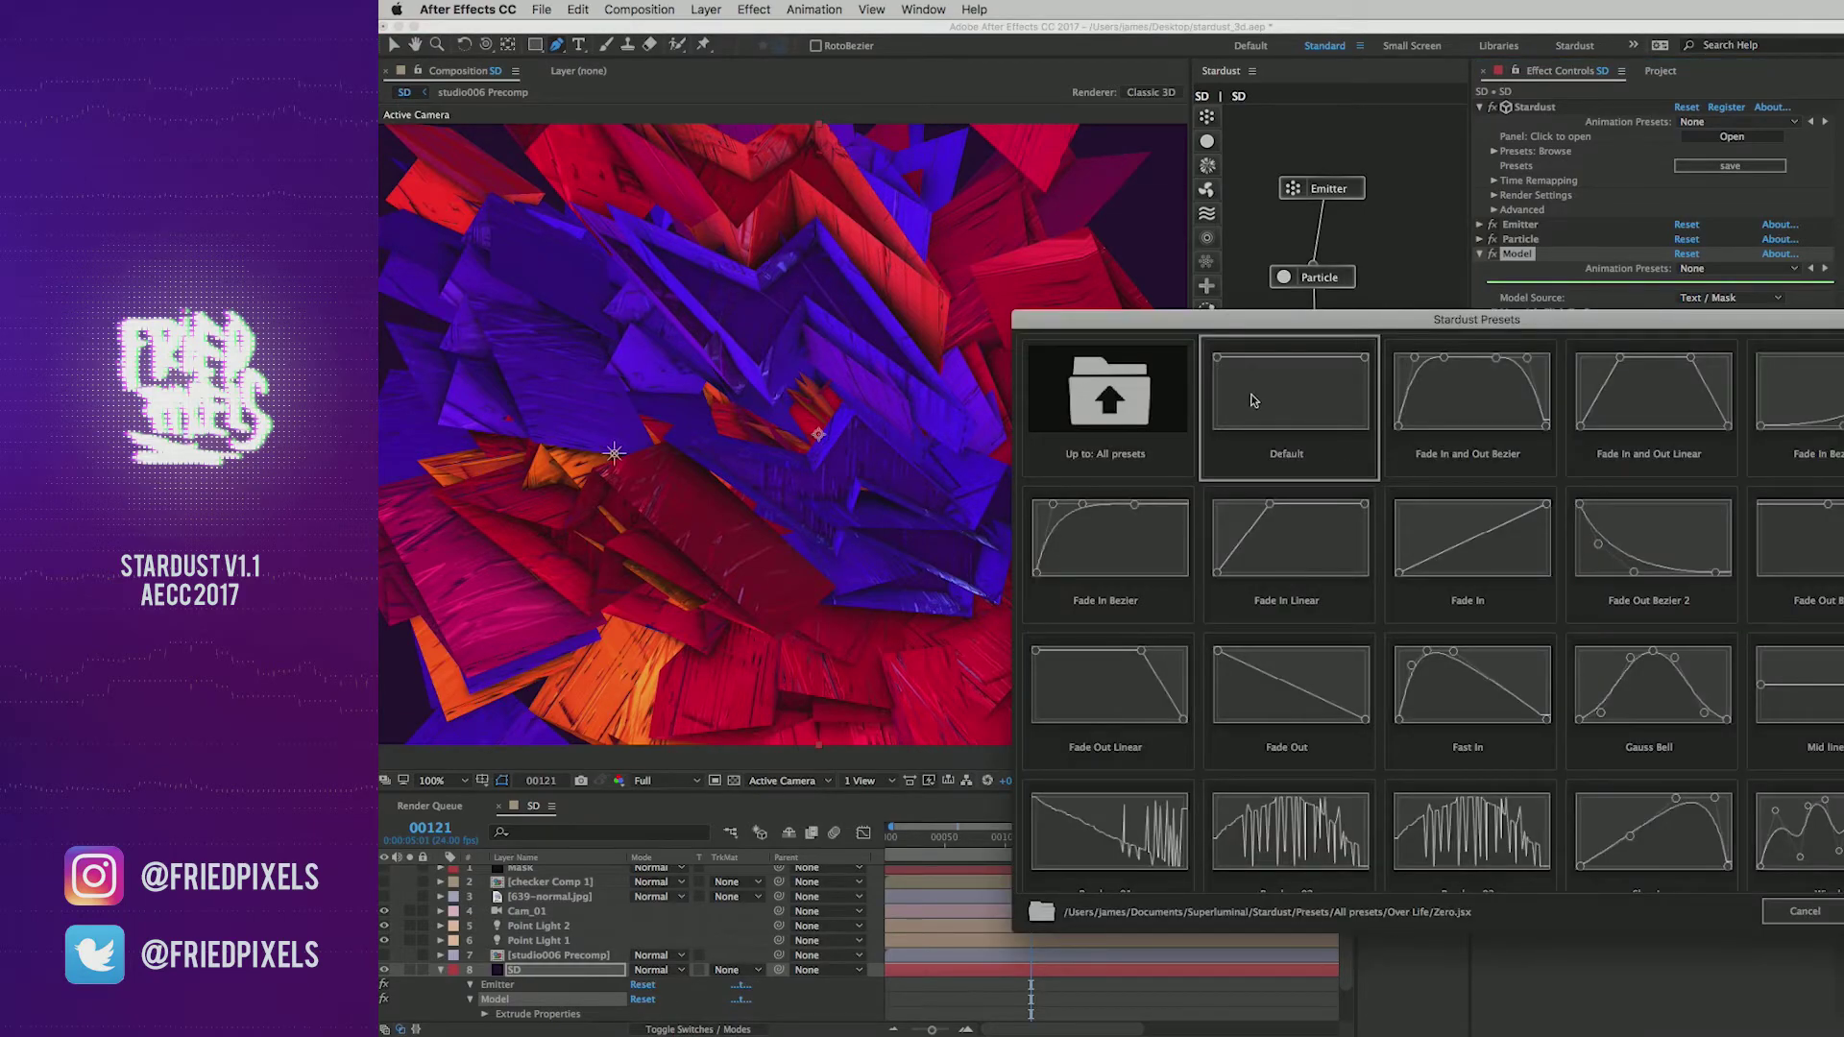
pyautogui.click(1469, 403)
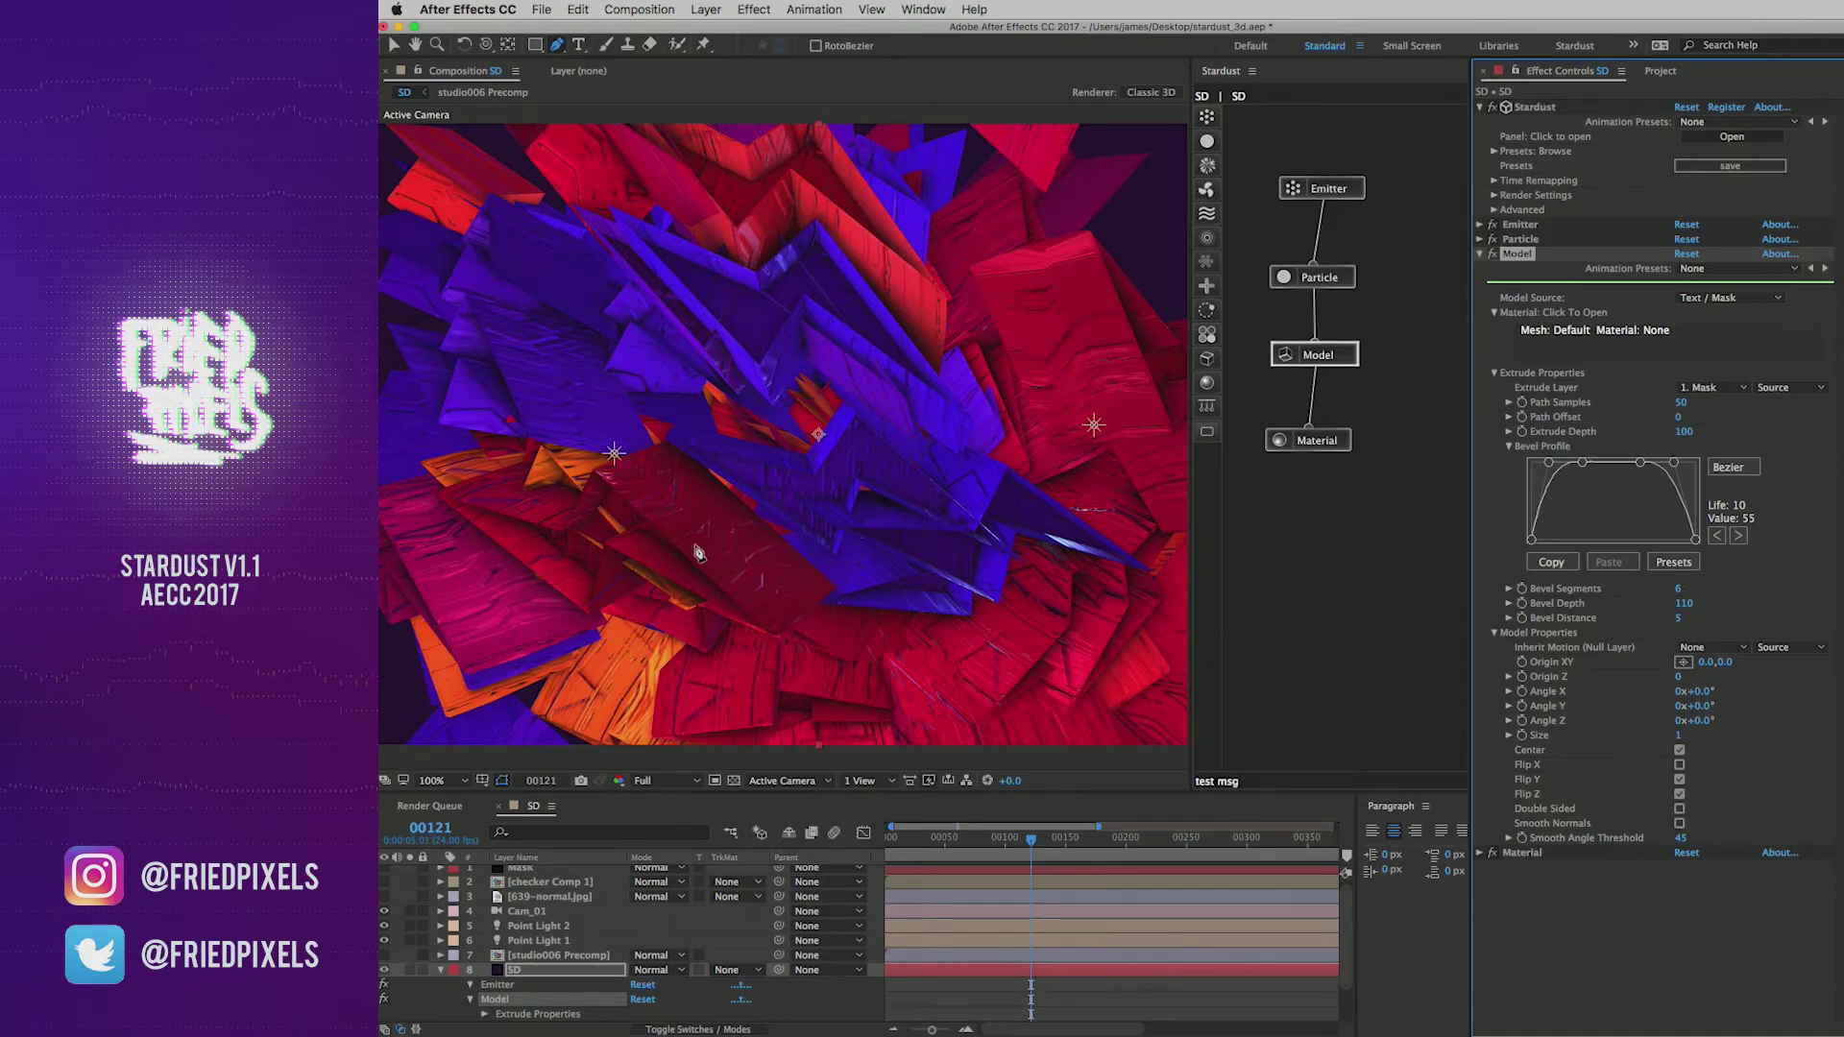
pyautogui.click(1683, 403)
pyautogui.press('Return')
# Step: Reduce the Model's Extrude Depth in stages to 20, 10 and finally 5
pyautogui.click(1683, 432)
pyautogui.write('20')
pyautogui.press('Return')
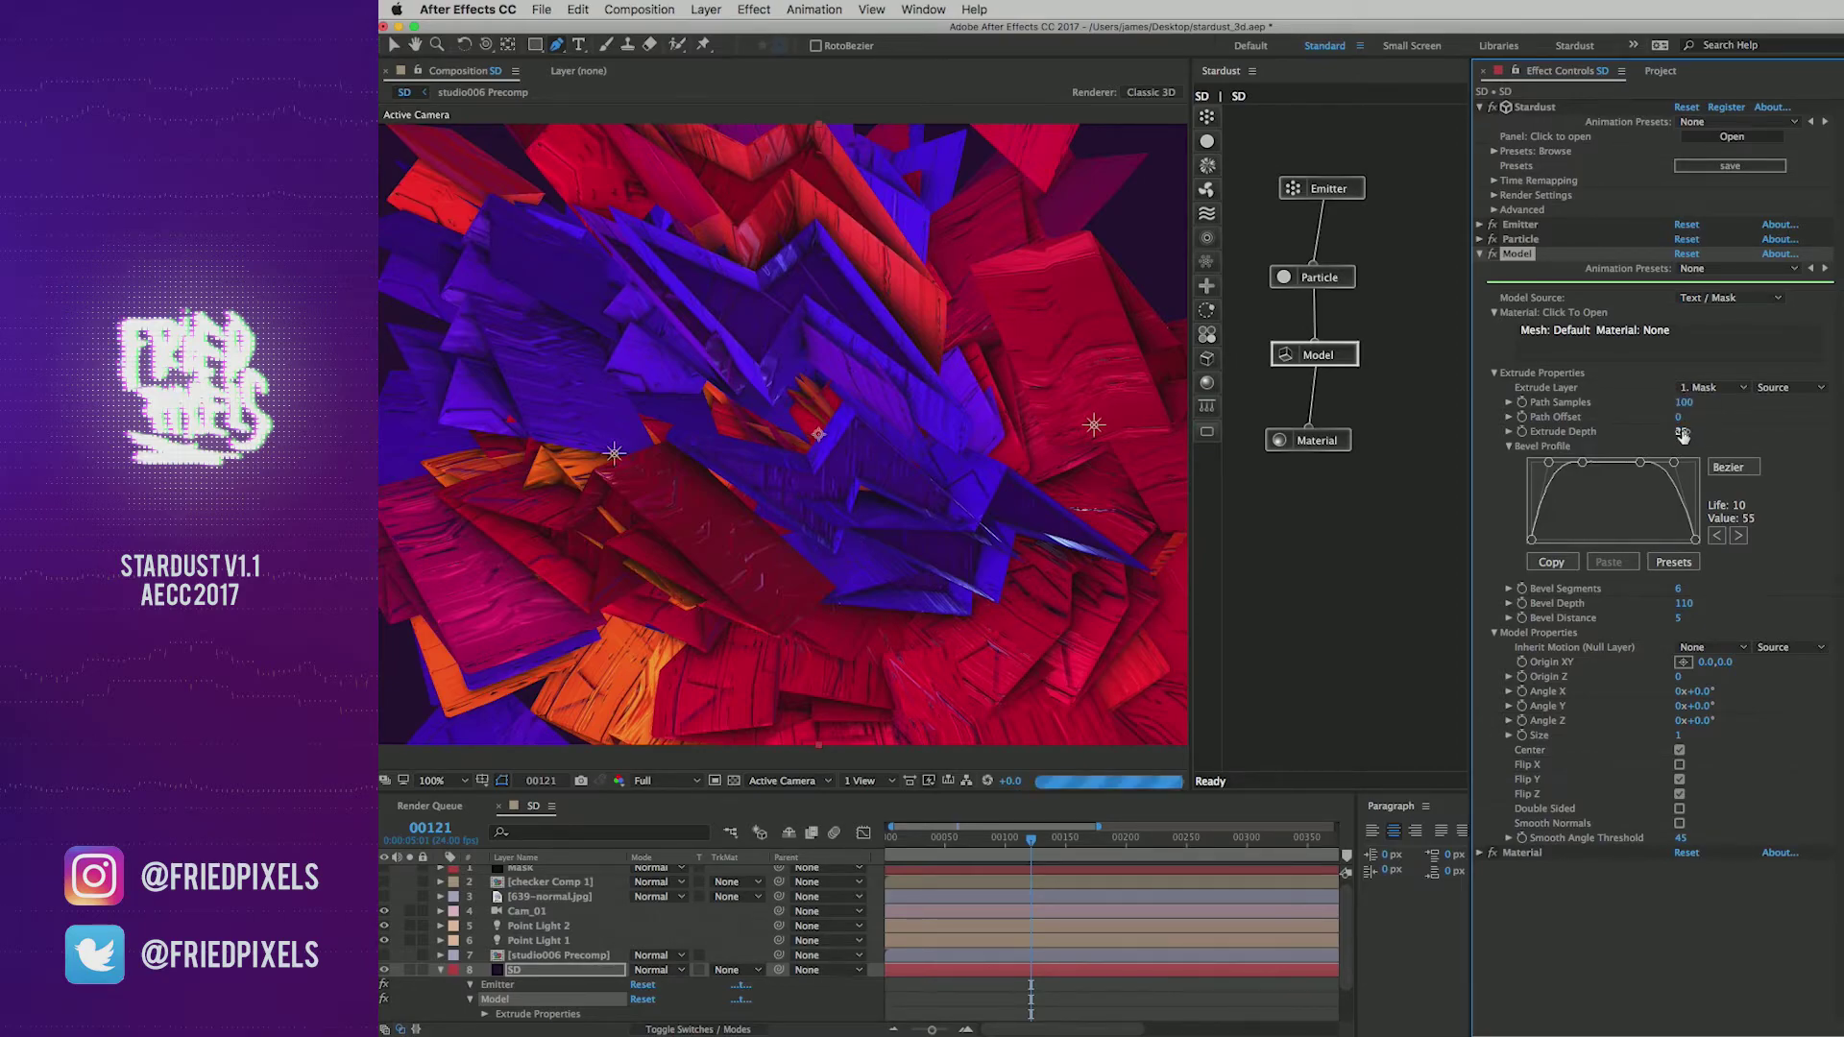
pyautogui.click(1681, 432)
pyautogui.write('10')
pyautogui.press('Return')
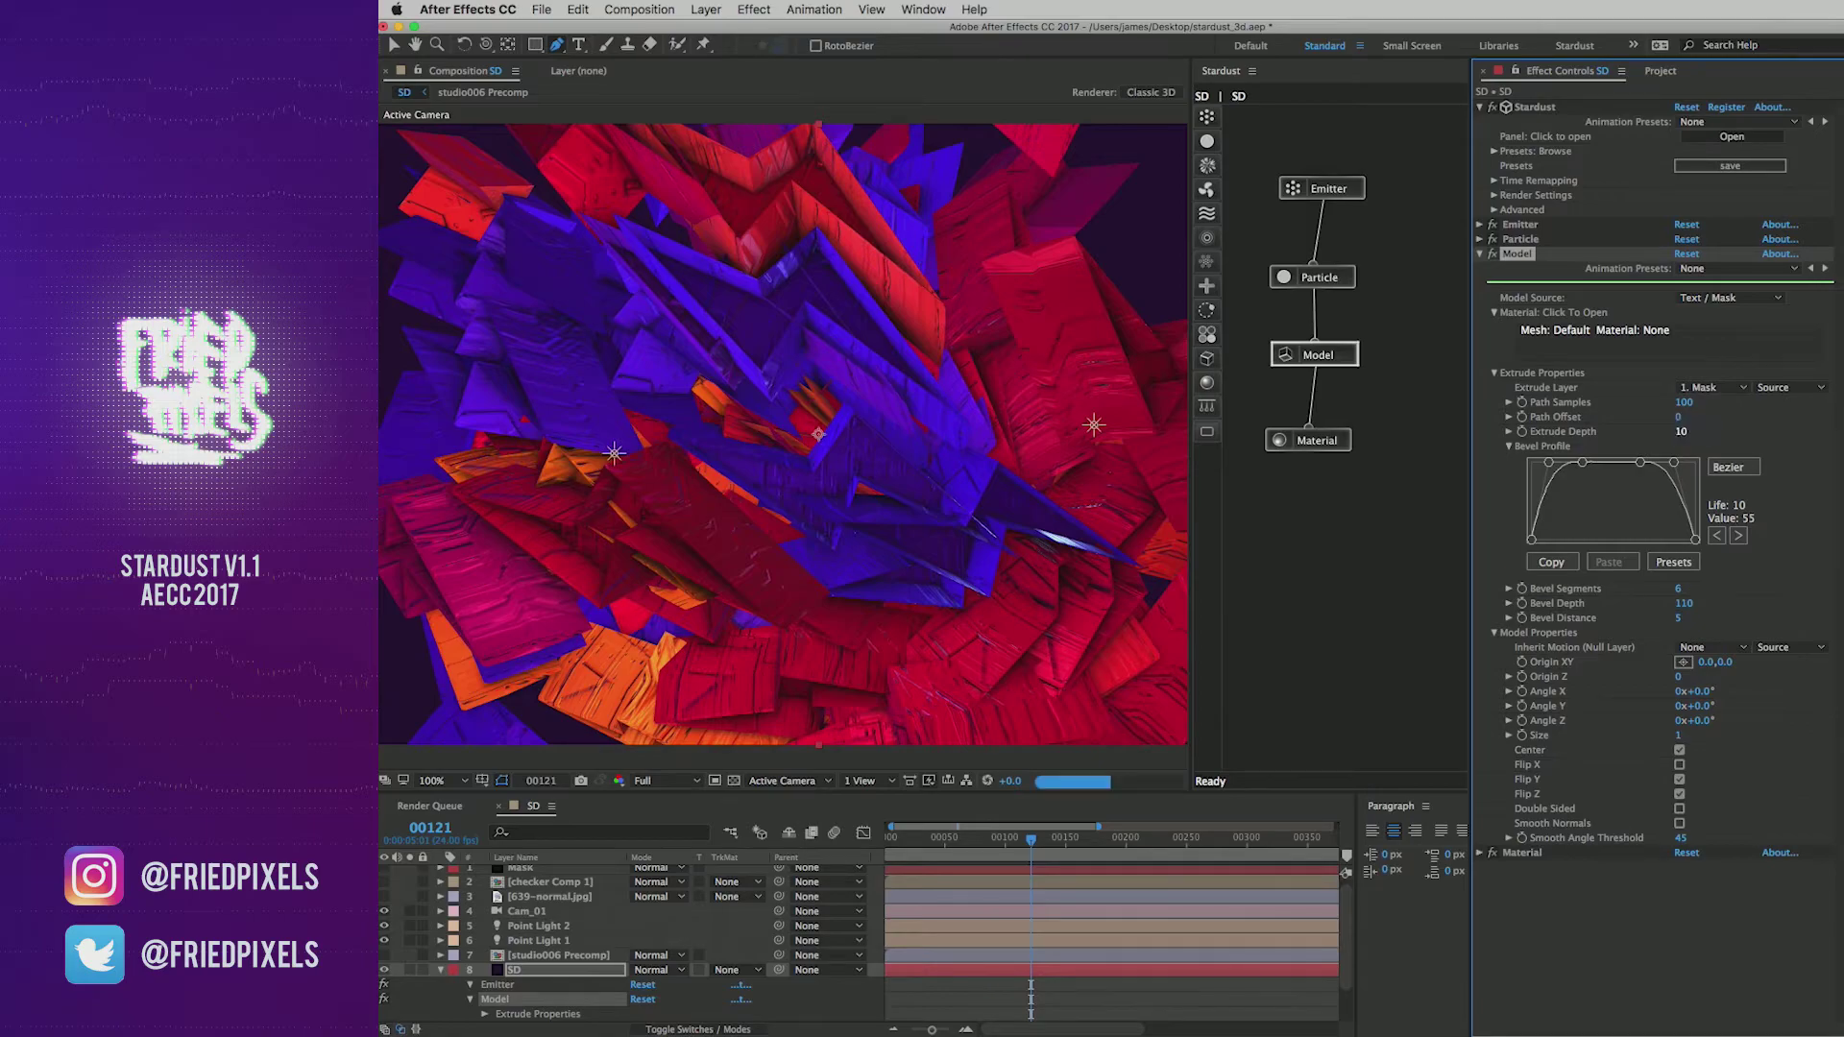
pyautogui.click(1683, 432)
pyautogui.write('5')
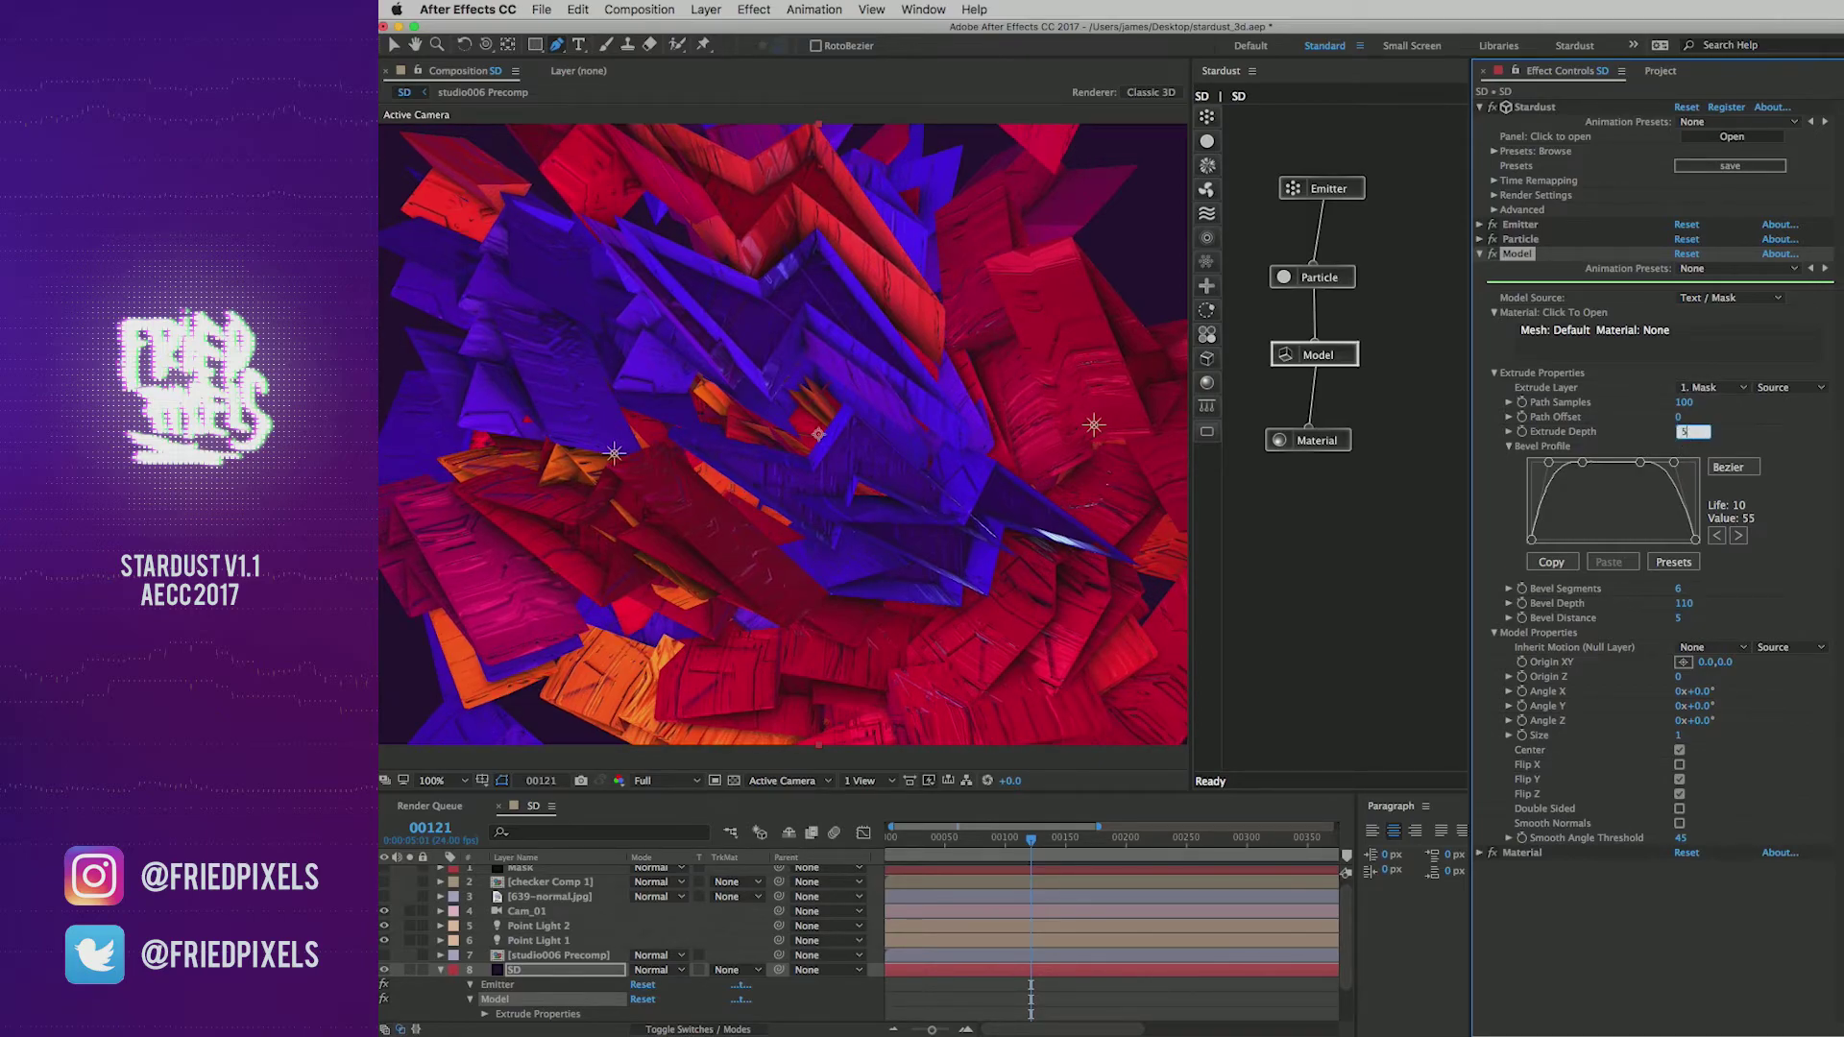
pyautogui.press('Return')
# Step: At frame 97, set the Model's Bevel Depth to 1 and raise it to 2
pyautogui.moveTo(999, 841)
pyautogui.mouseDown()
pyautogui.moveTo(949, 844)
pyautogui.moveTo(1004, 843)
pyautogui.mouseUp()
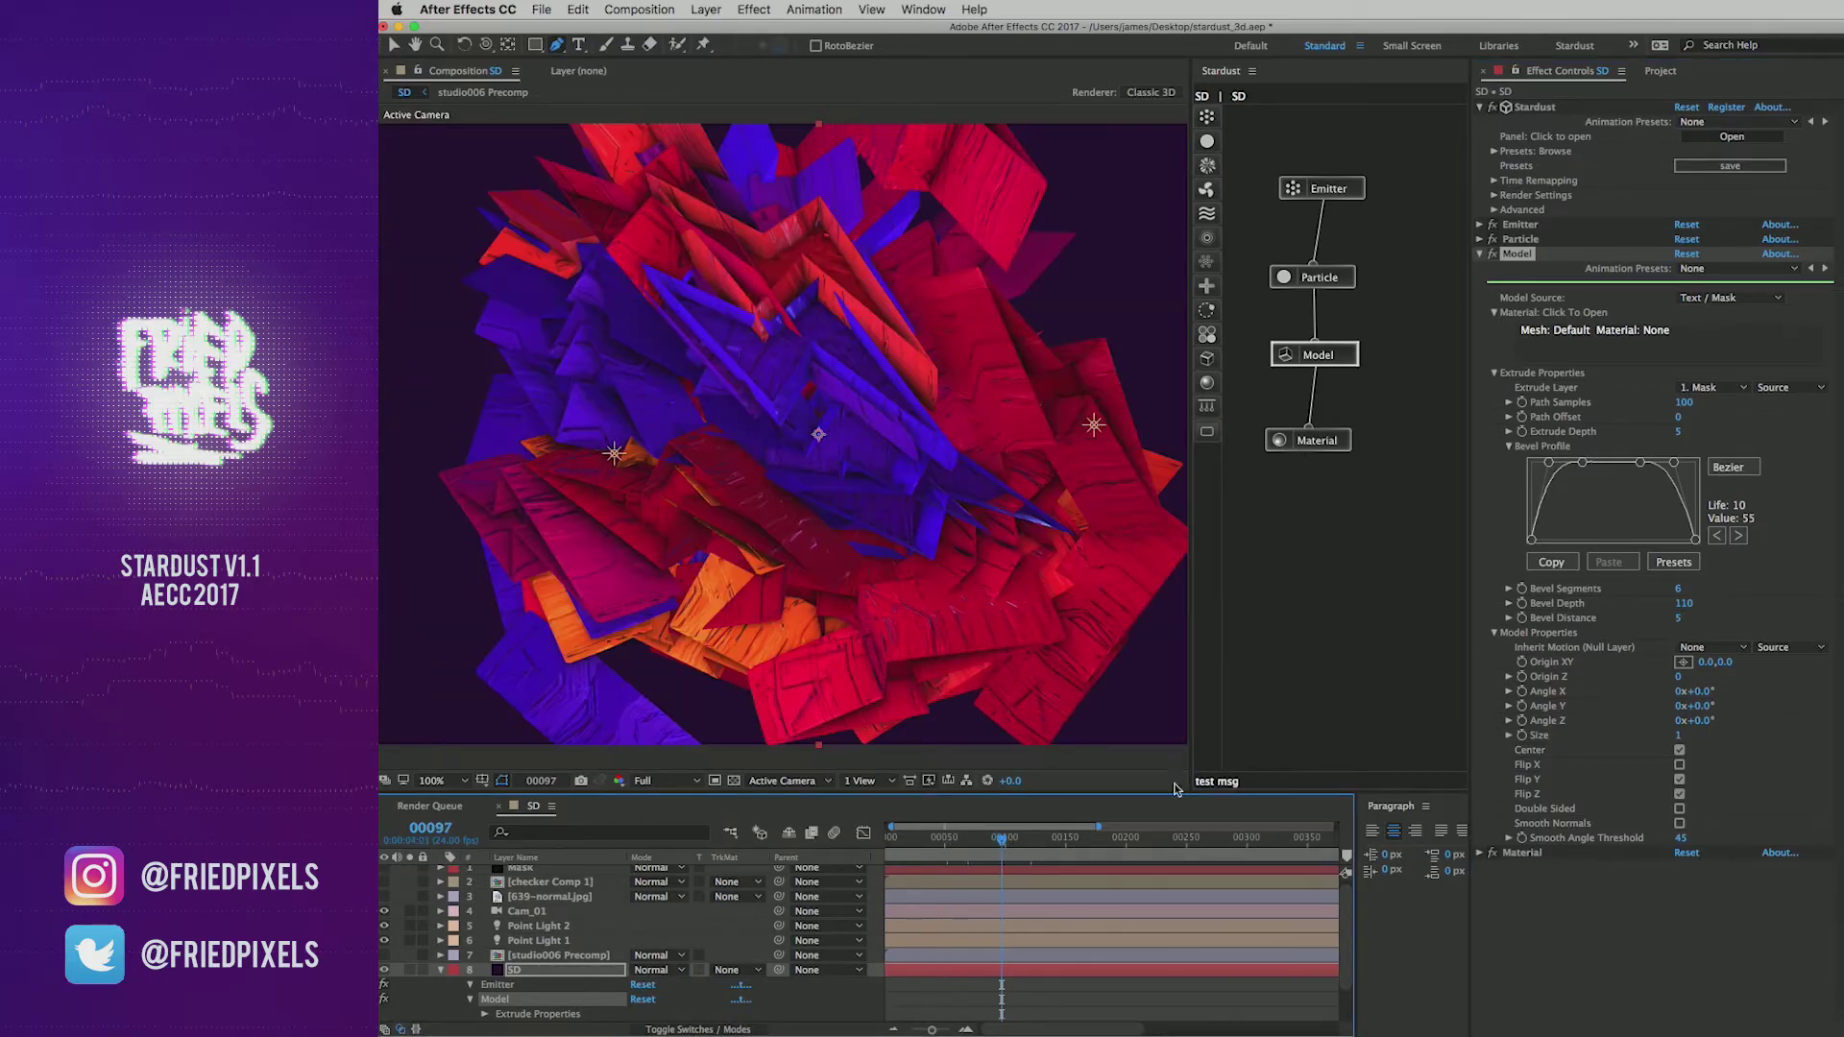
pyautogui.click(1689, 604)
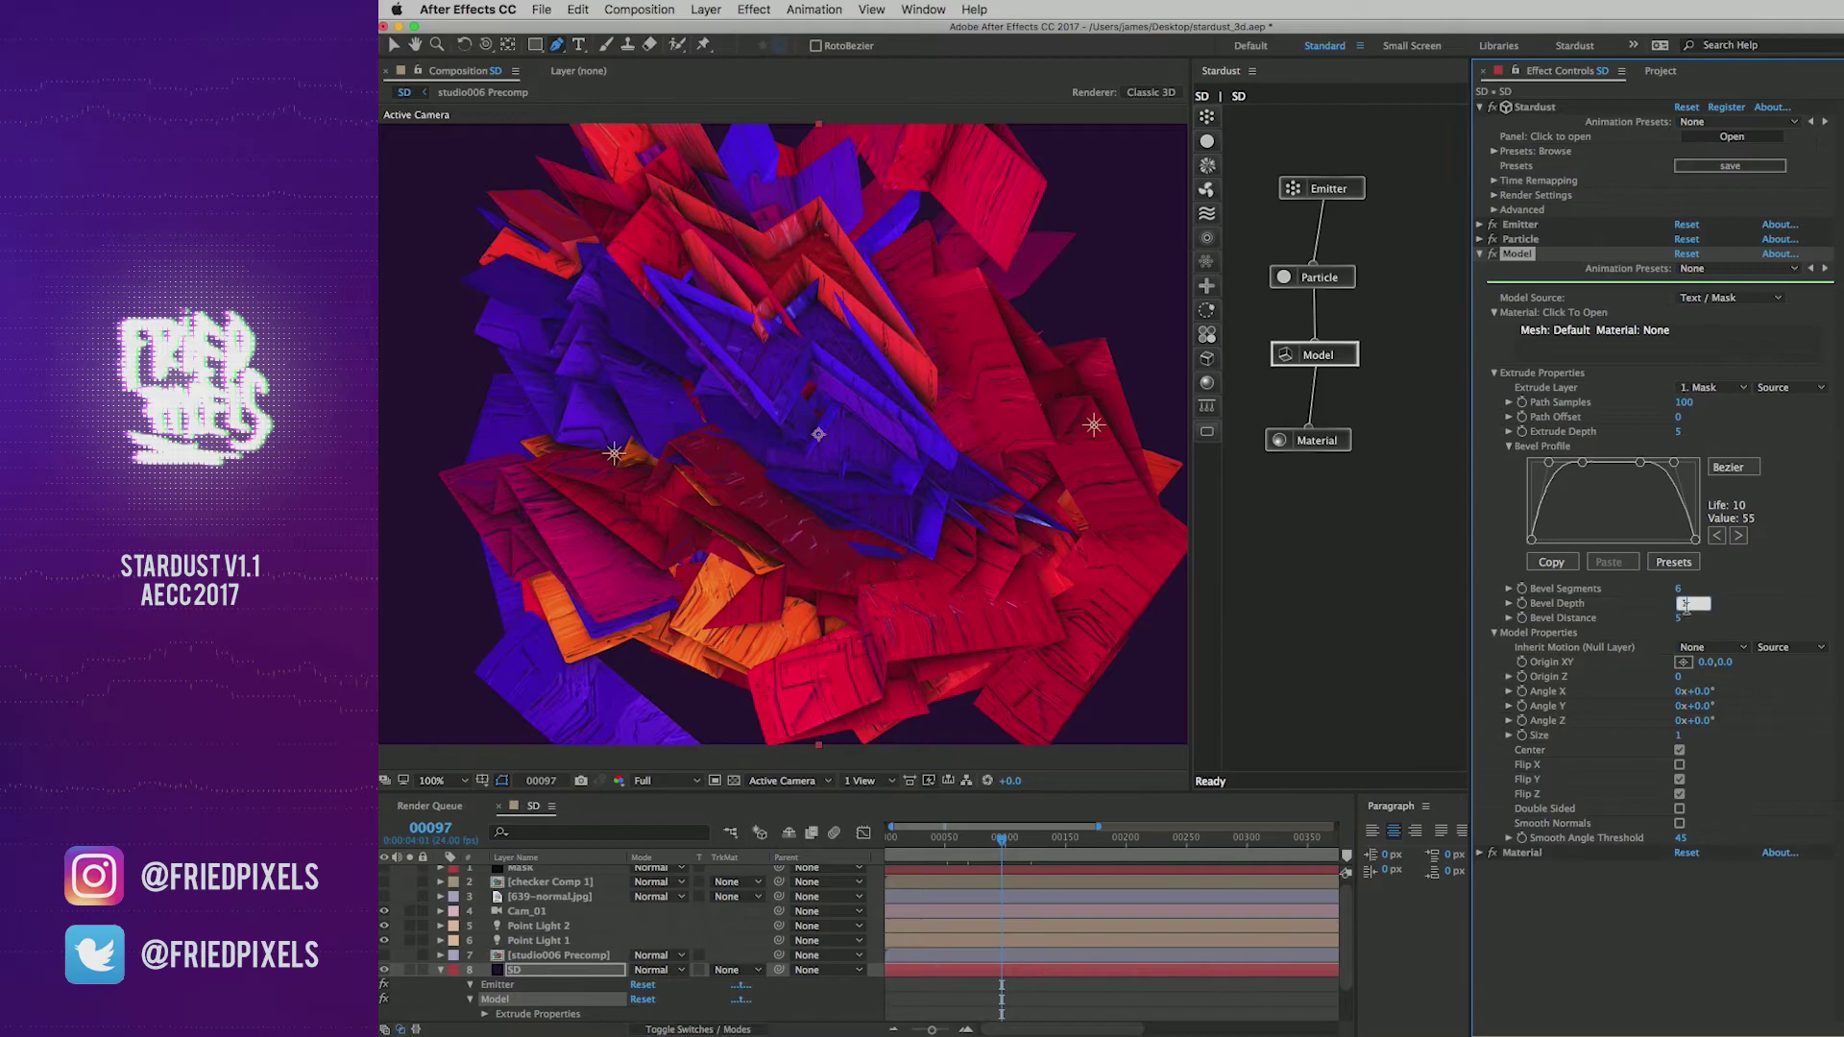
pyautogui.press('Return')
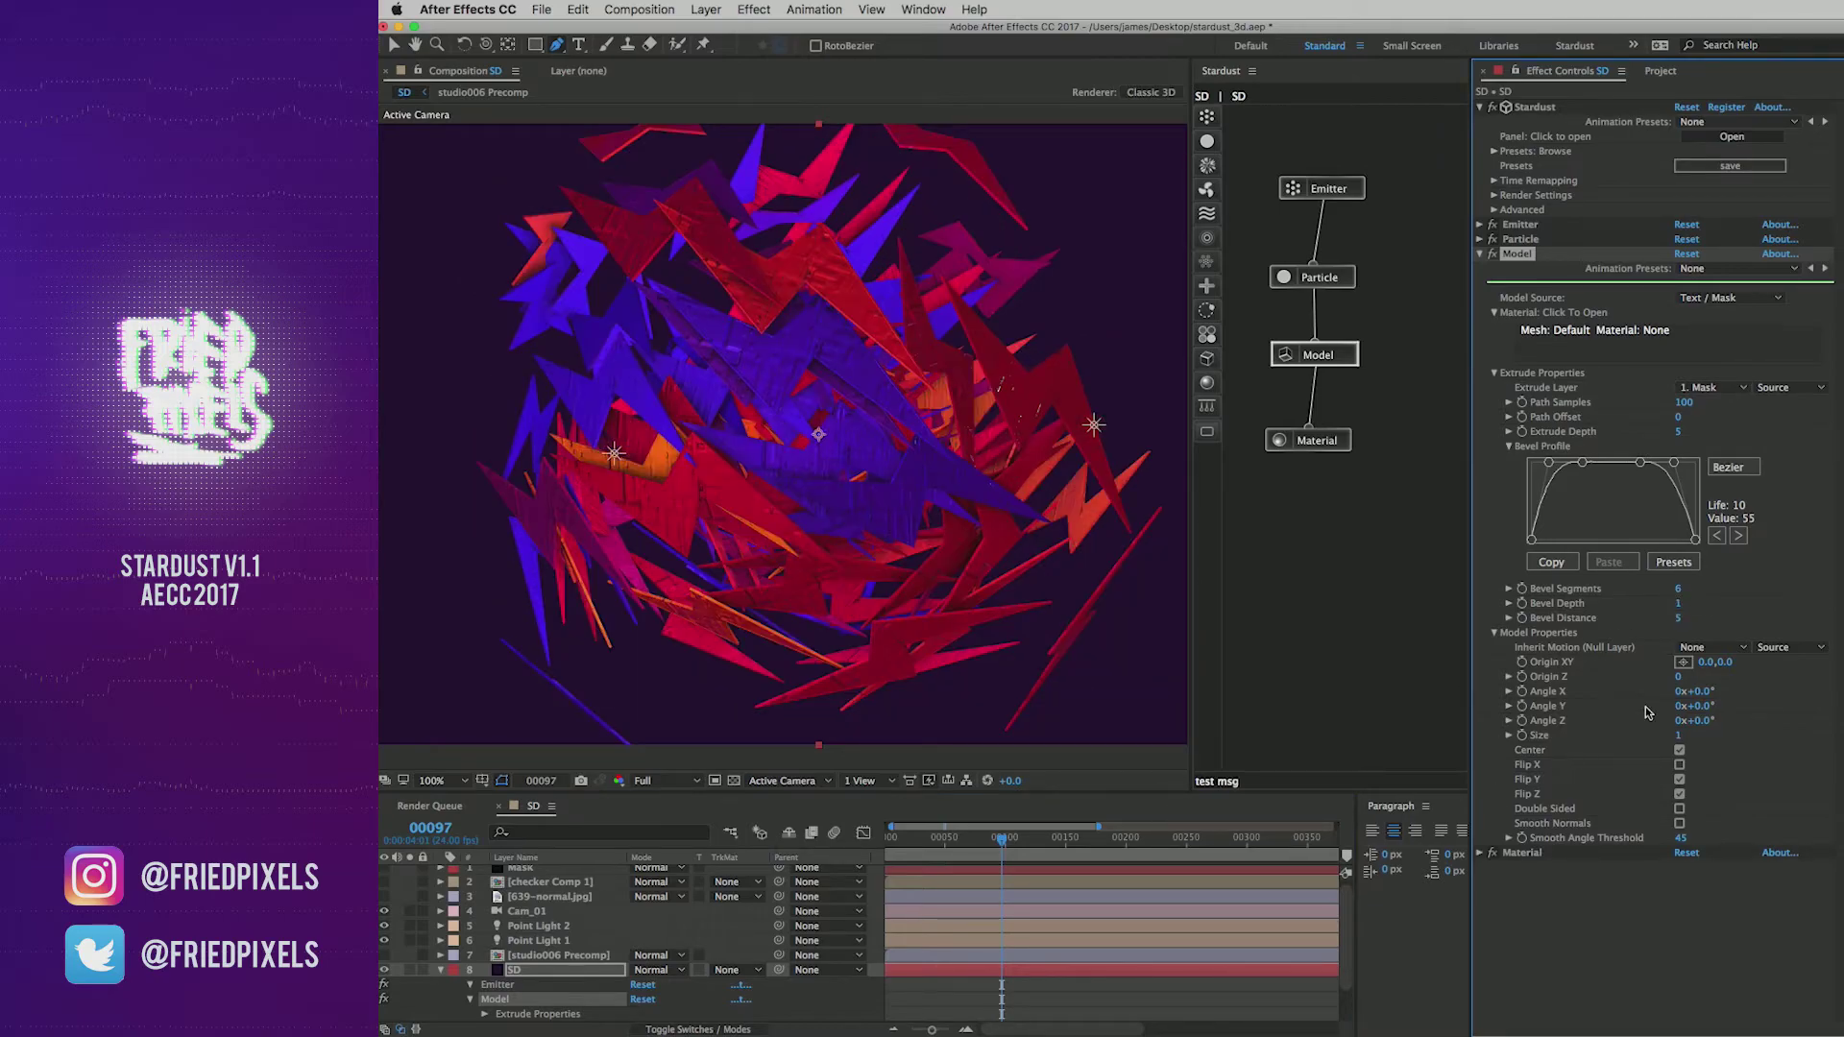
pyautogui.moveTo(1677, 607); pyautogui.dragTo(1702, 605)
# Step: Examine the extruded lightning bolts at several frames, from other camera angles and in a preview playback
pyautogui.click(1032, 838)
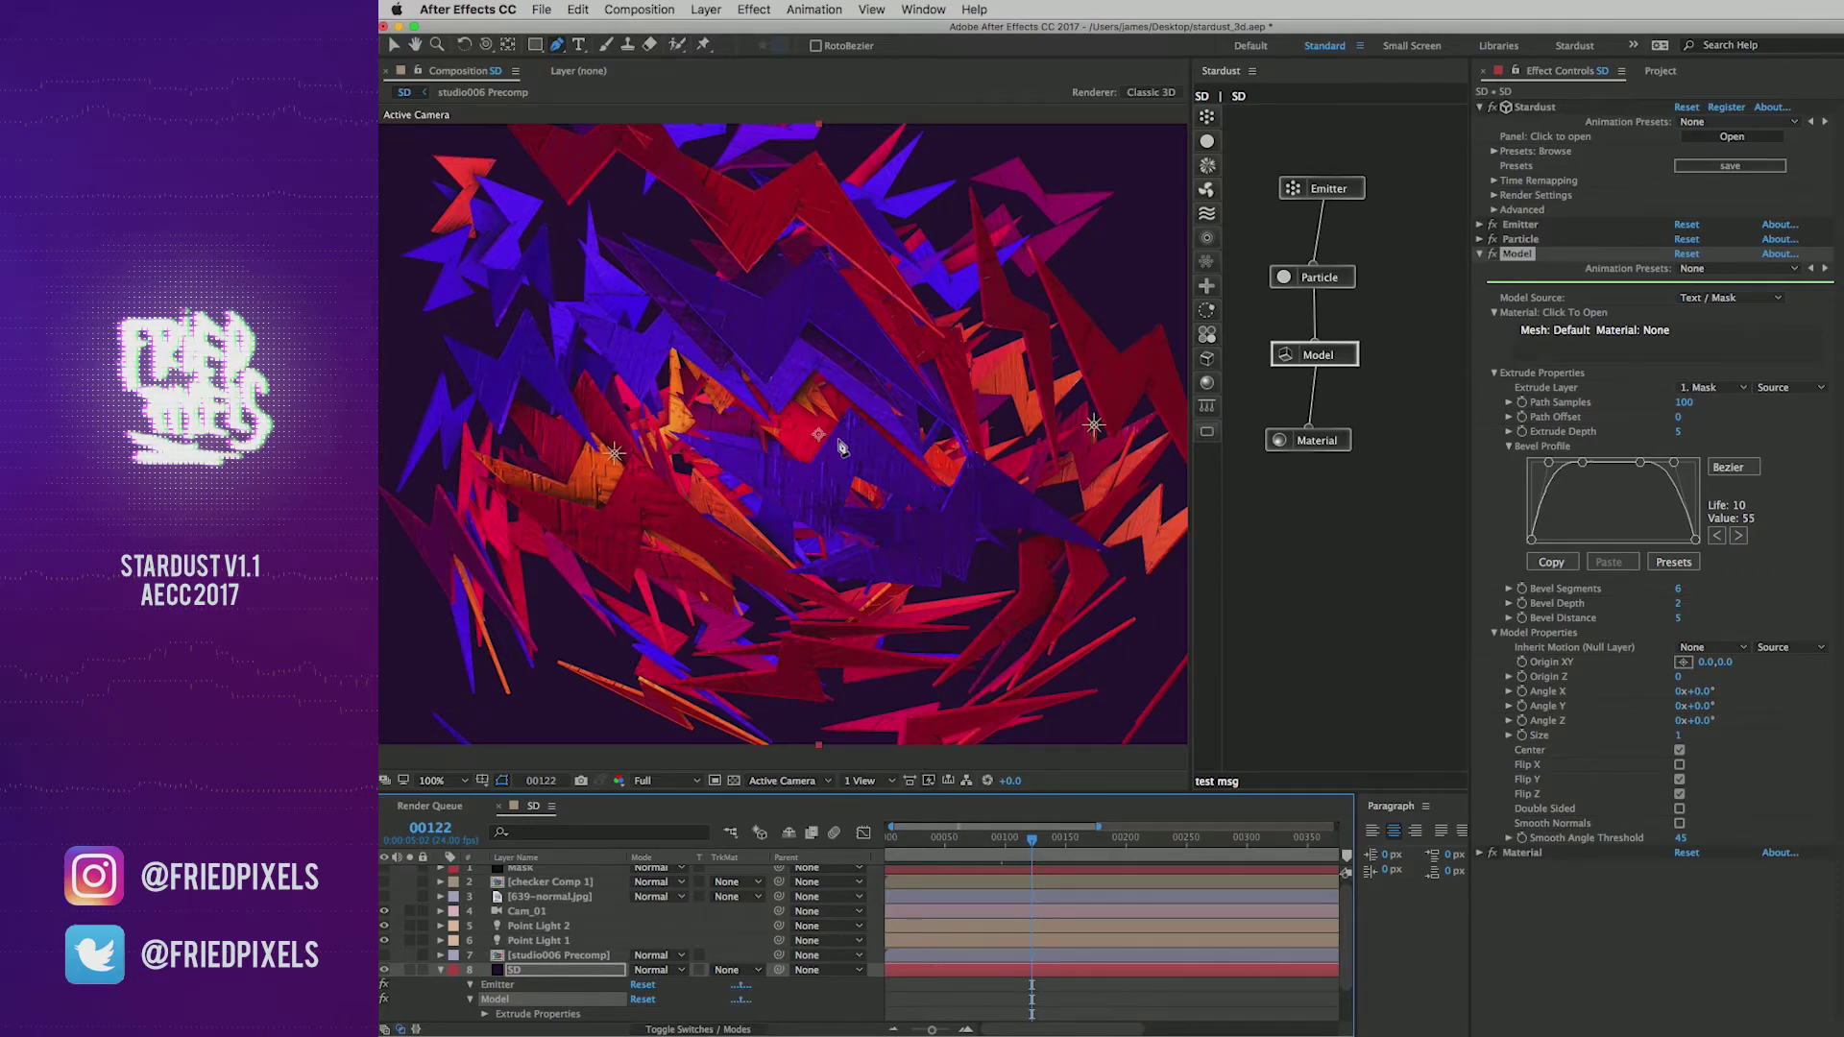
pyautogui.click(938, 840)
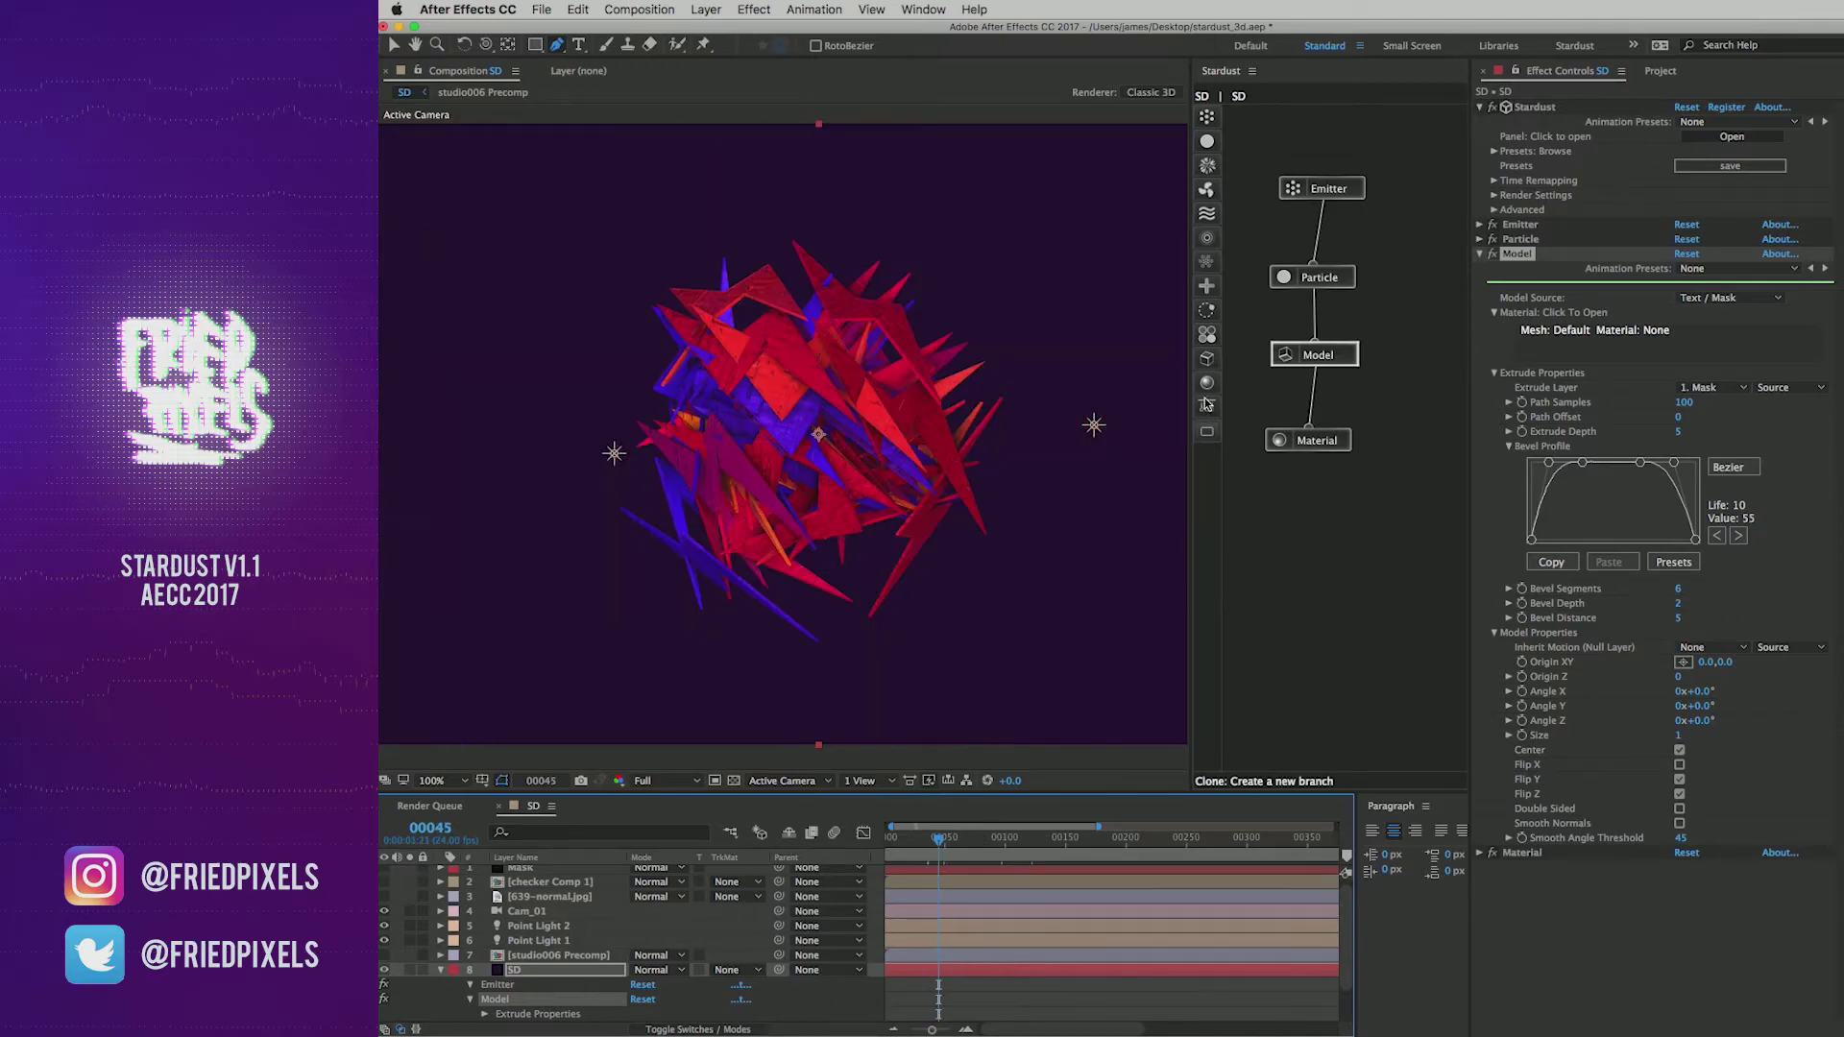
pyautogui.click(1080, 839)
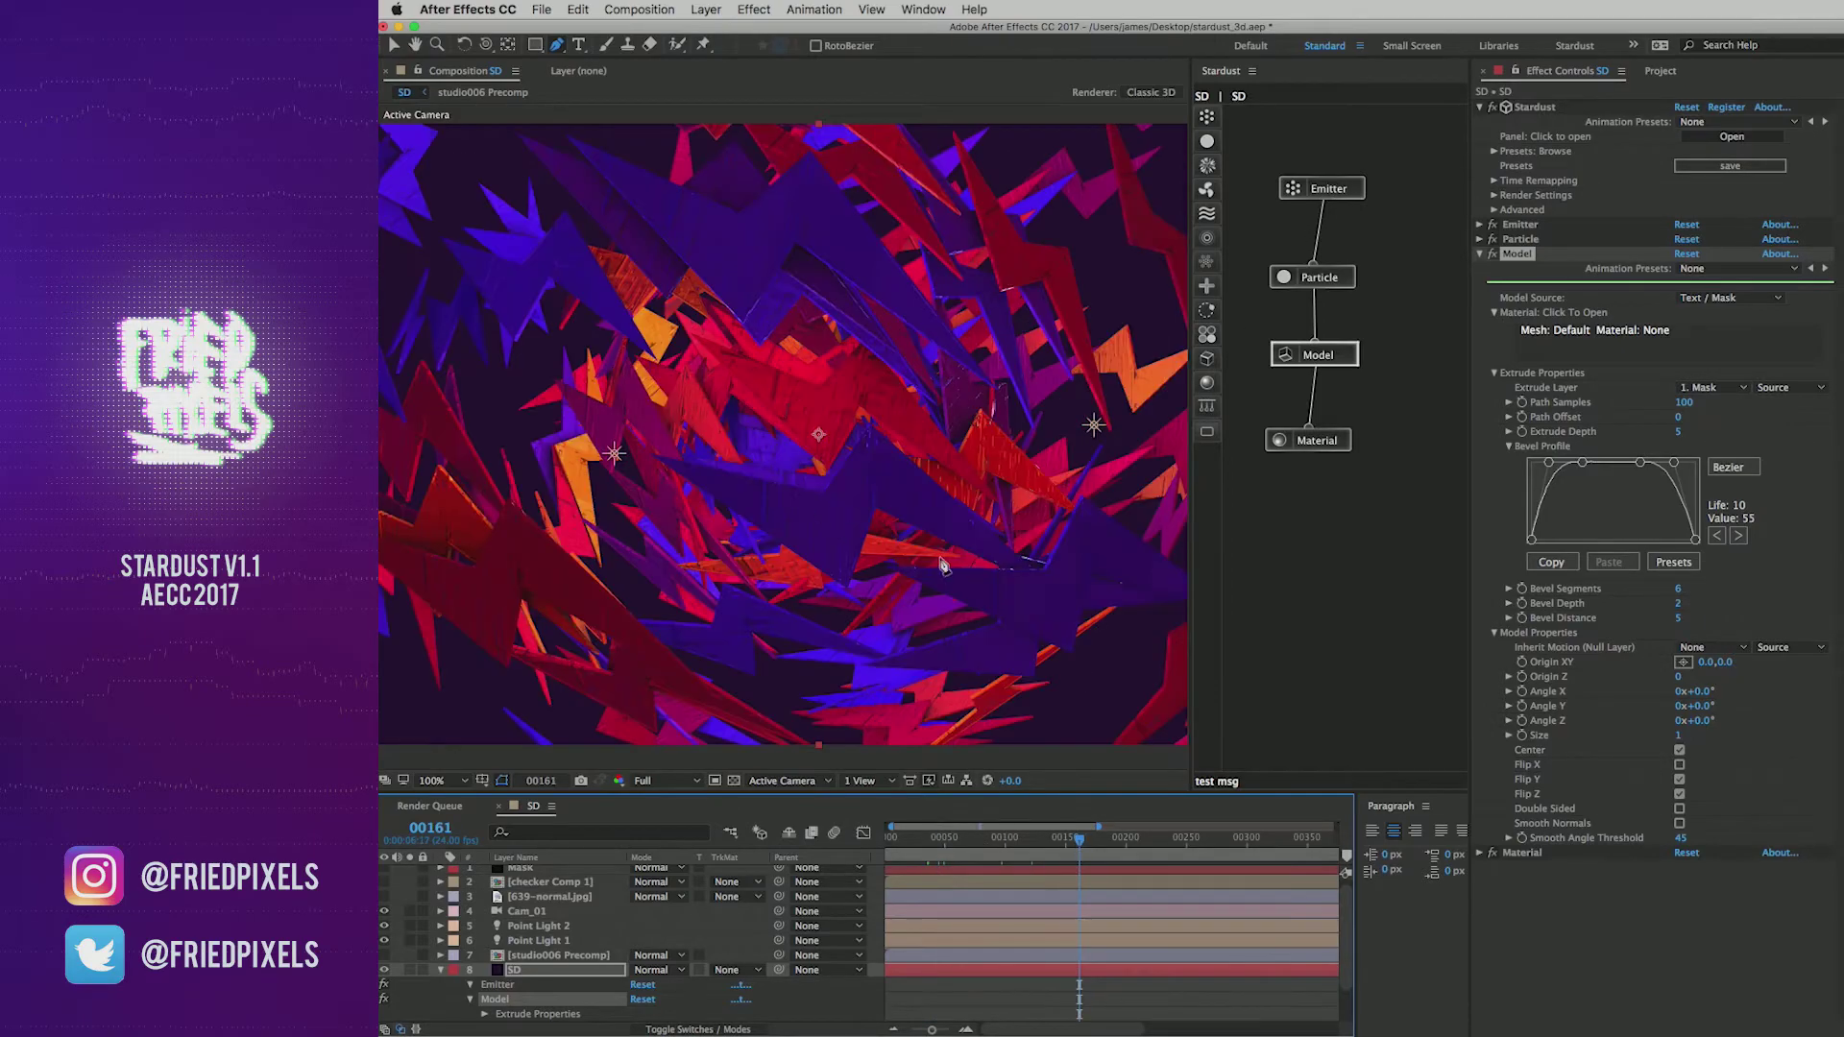
pyautogui.press('c')
pyautogui.moveTo(861, 453); pyautogui.dragTo(581, 437)
pyautogui.moveTo(985, 519); pyautogui.dragTo(940, 447)
pyautogui.press('space')
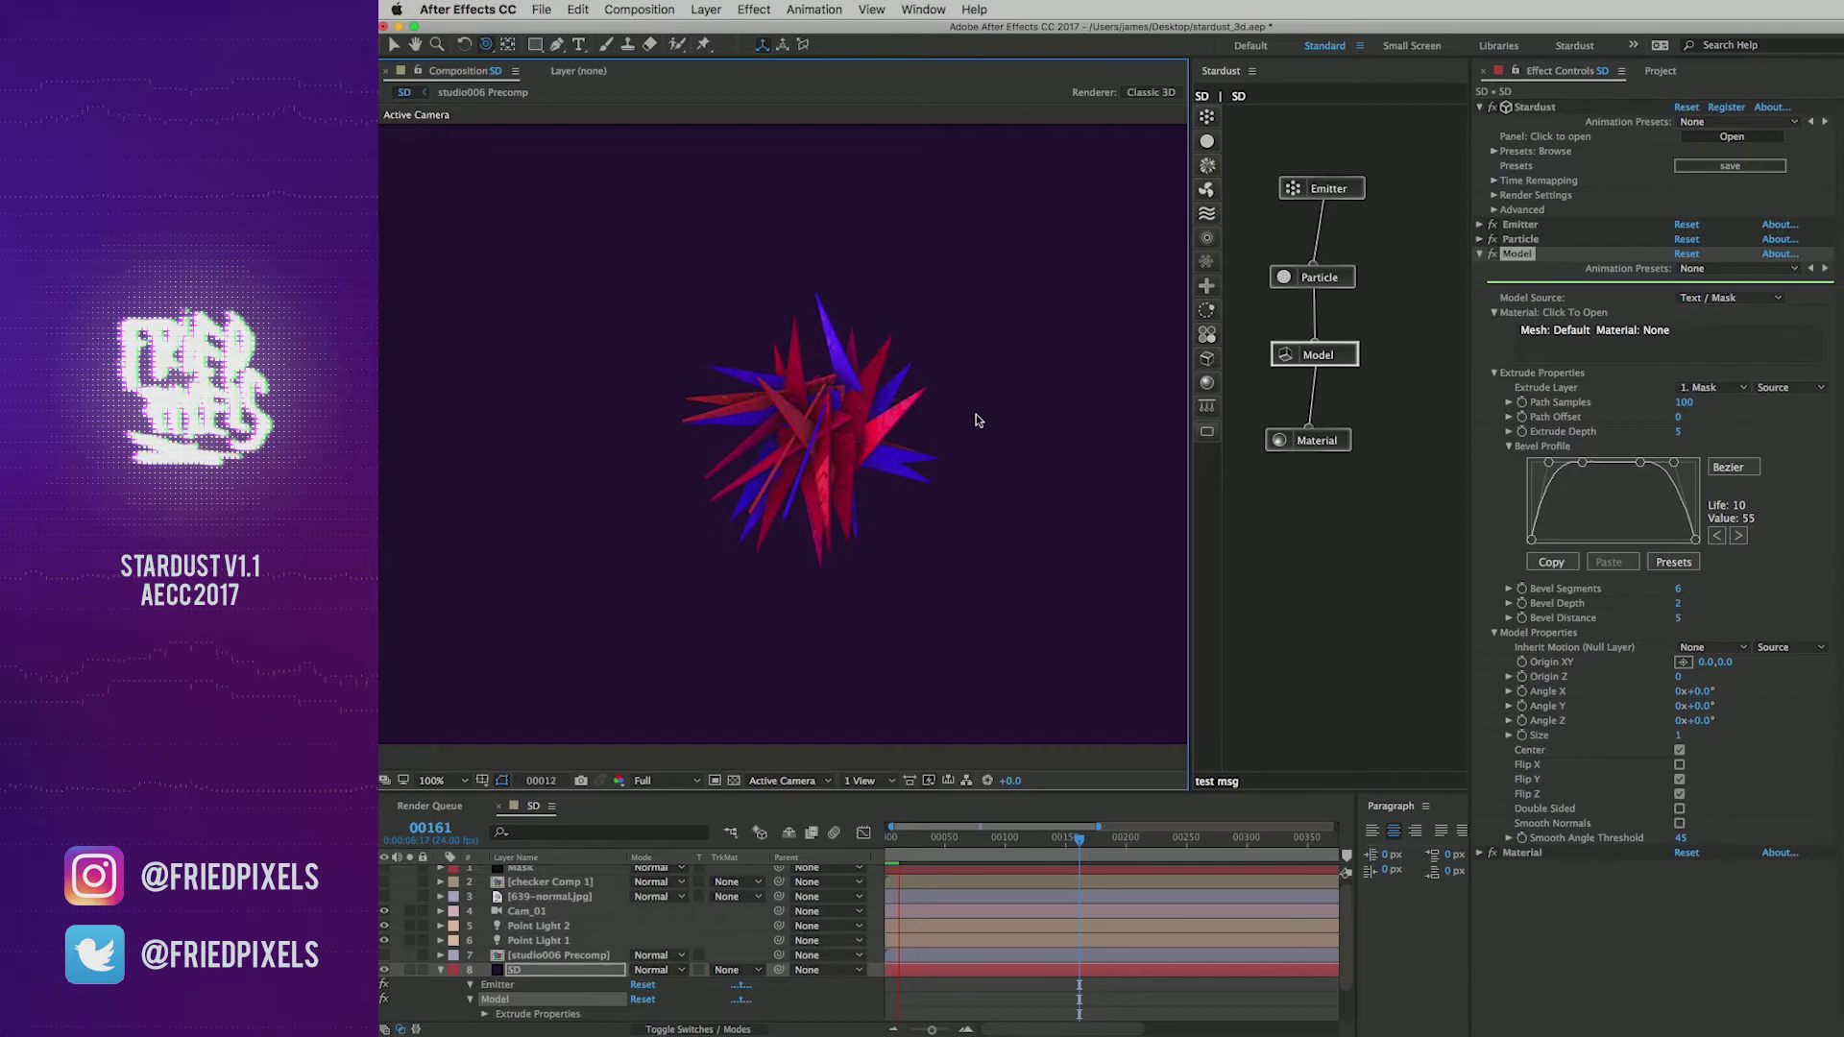
pyautogui.click(1089, 837)
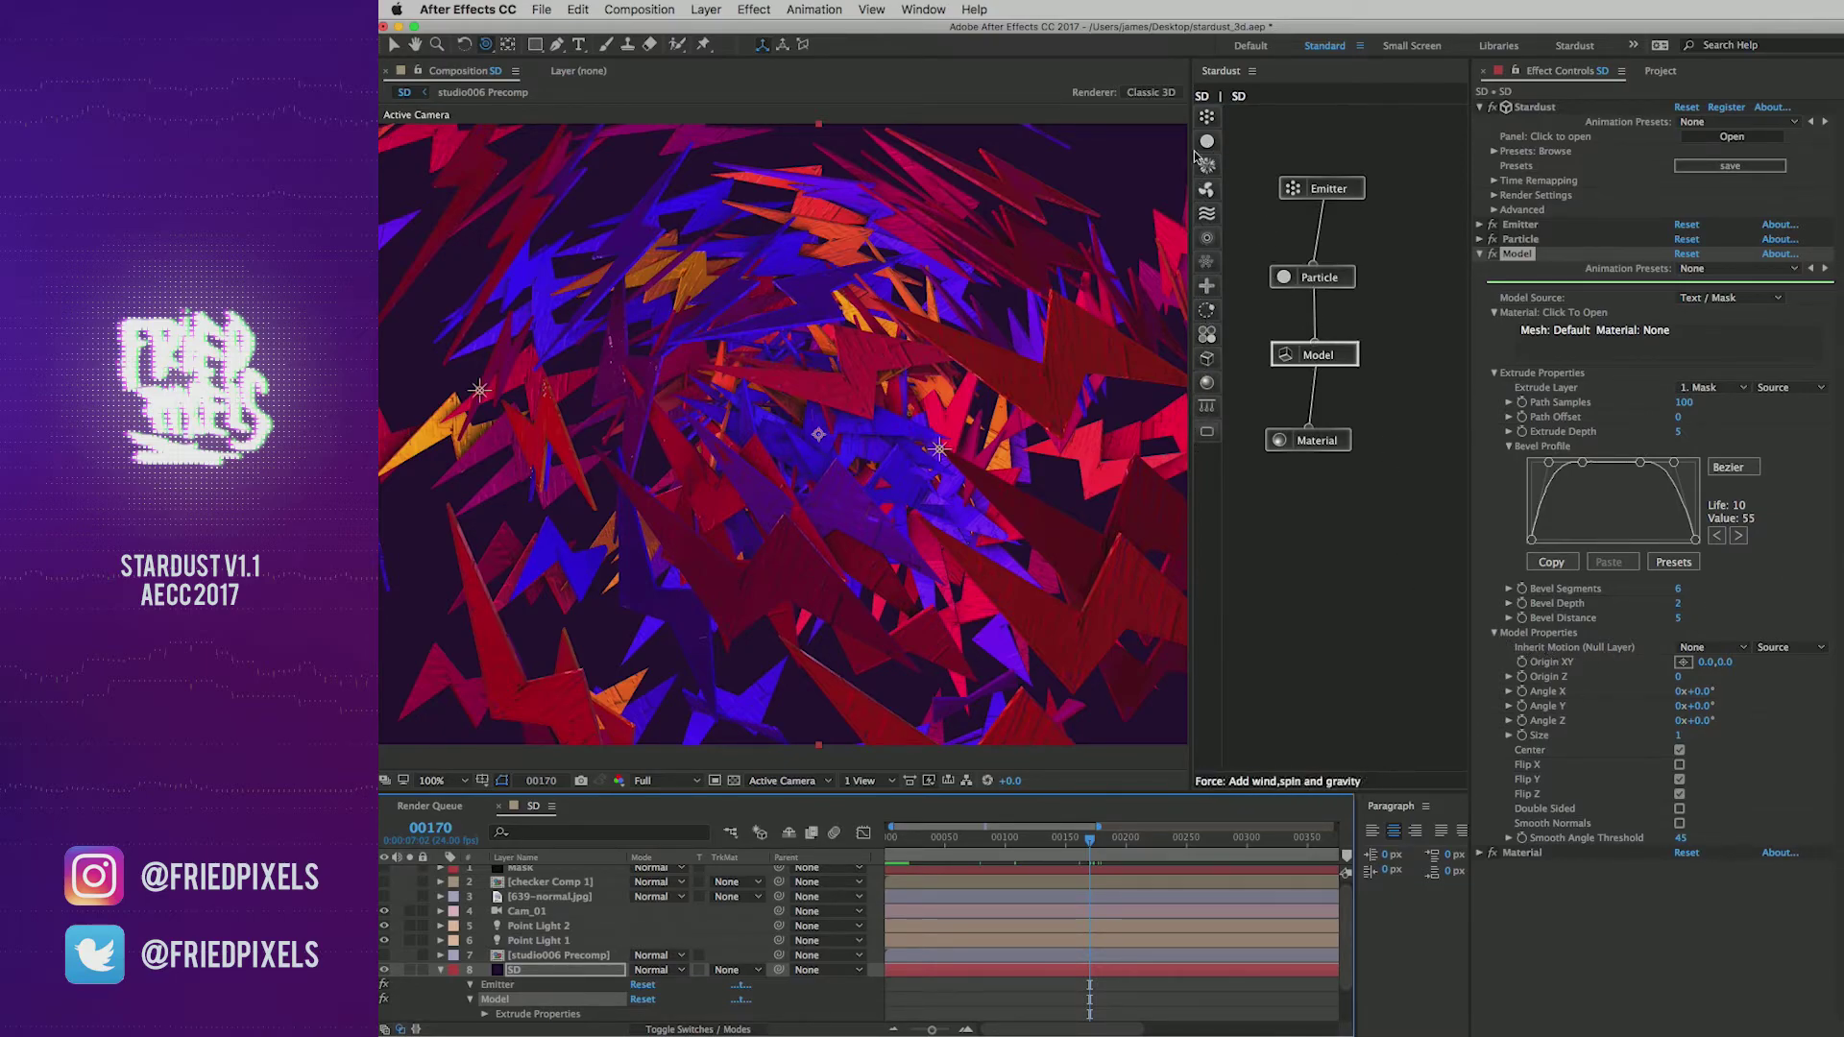
# Step: Delete the whole node network and replace it with a new Emitter connected to a Particle node
pyautogui.moveTo(1438, 119); pyautogui.dragTo(1312, 502)
pyautogui.press('Delete')
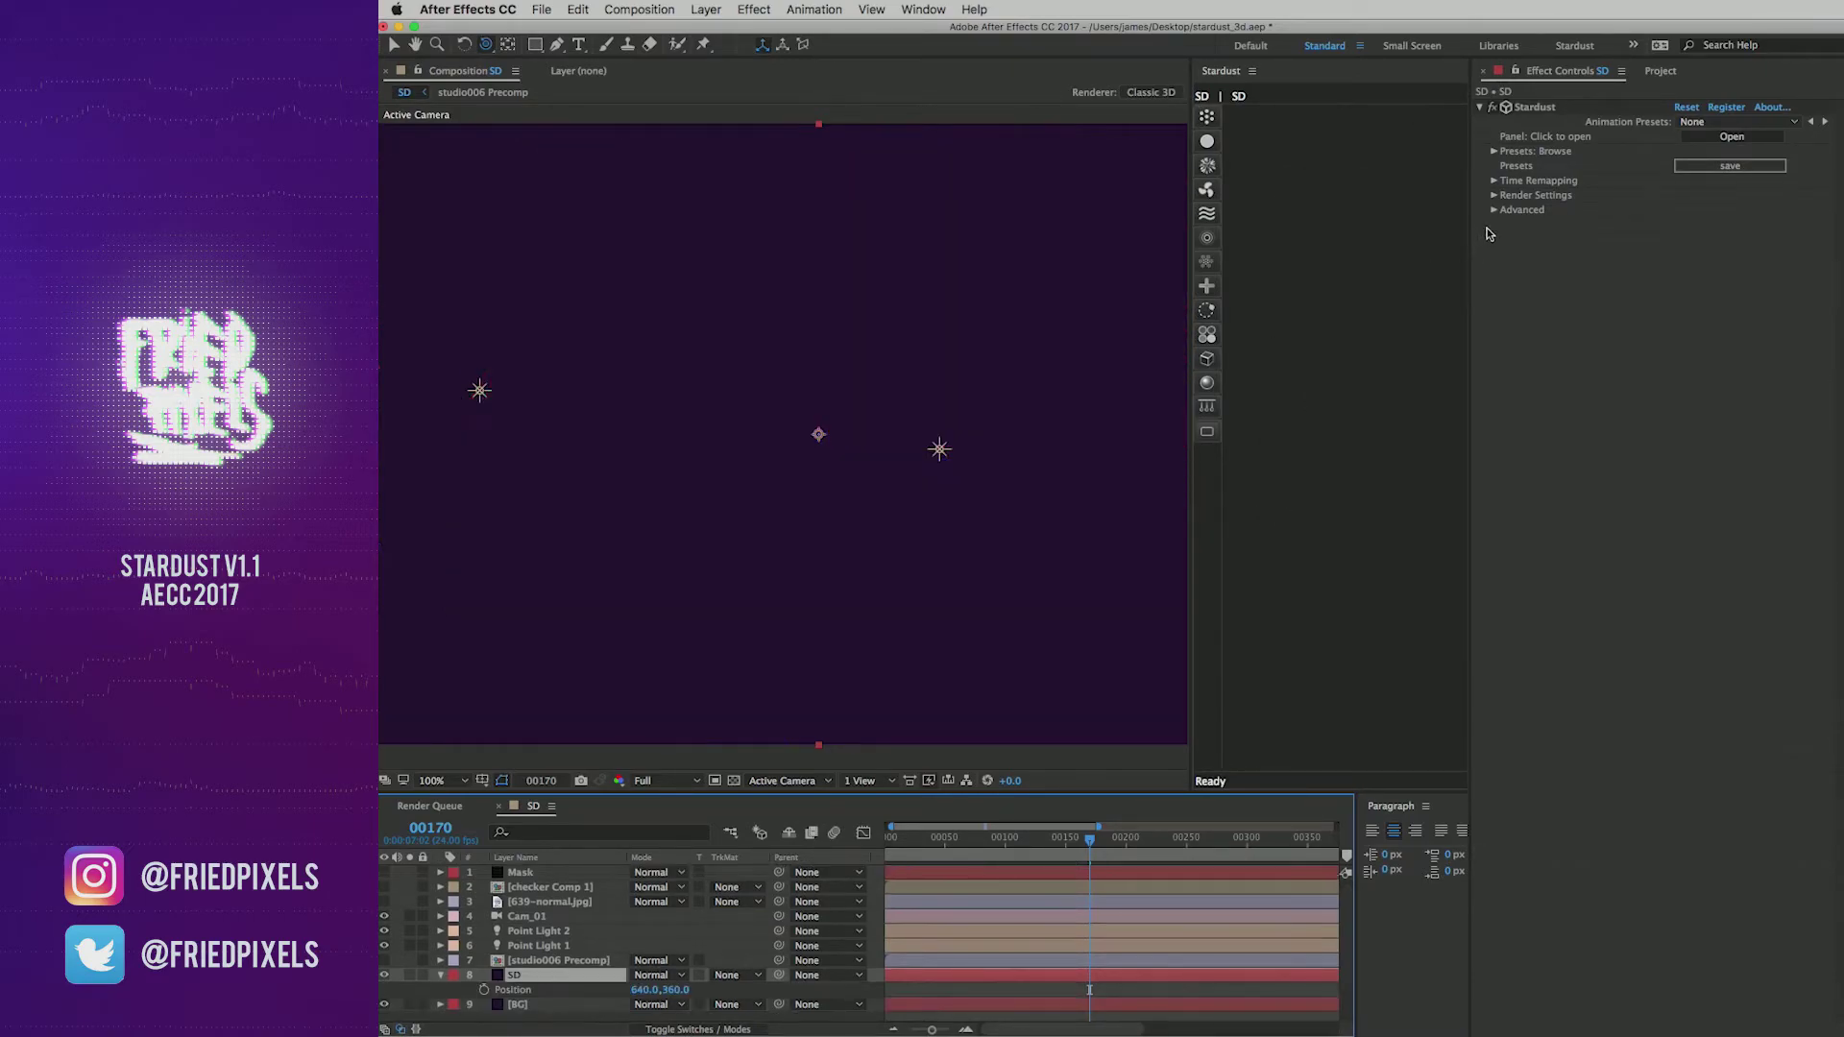
pyautogui.click(1207, 116)
pyautogui.click(1216, 154)
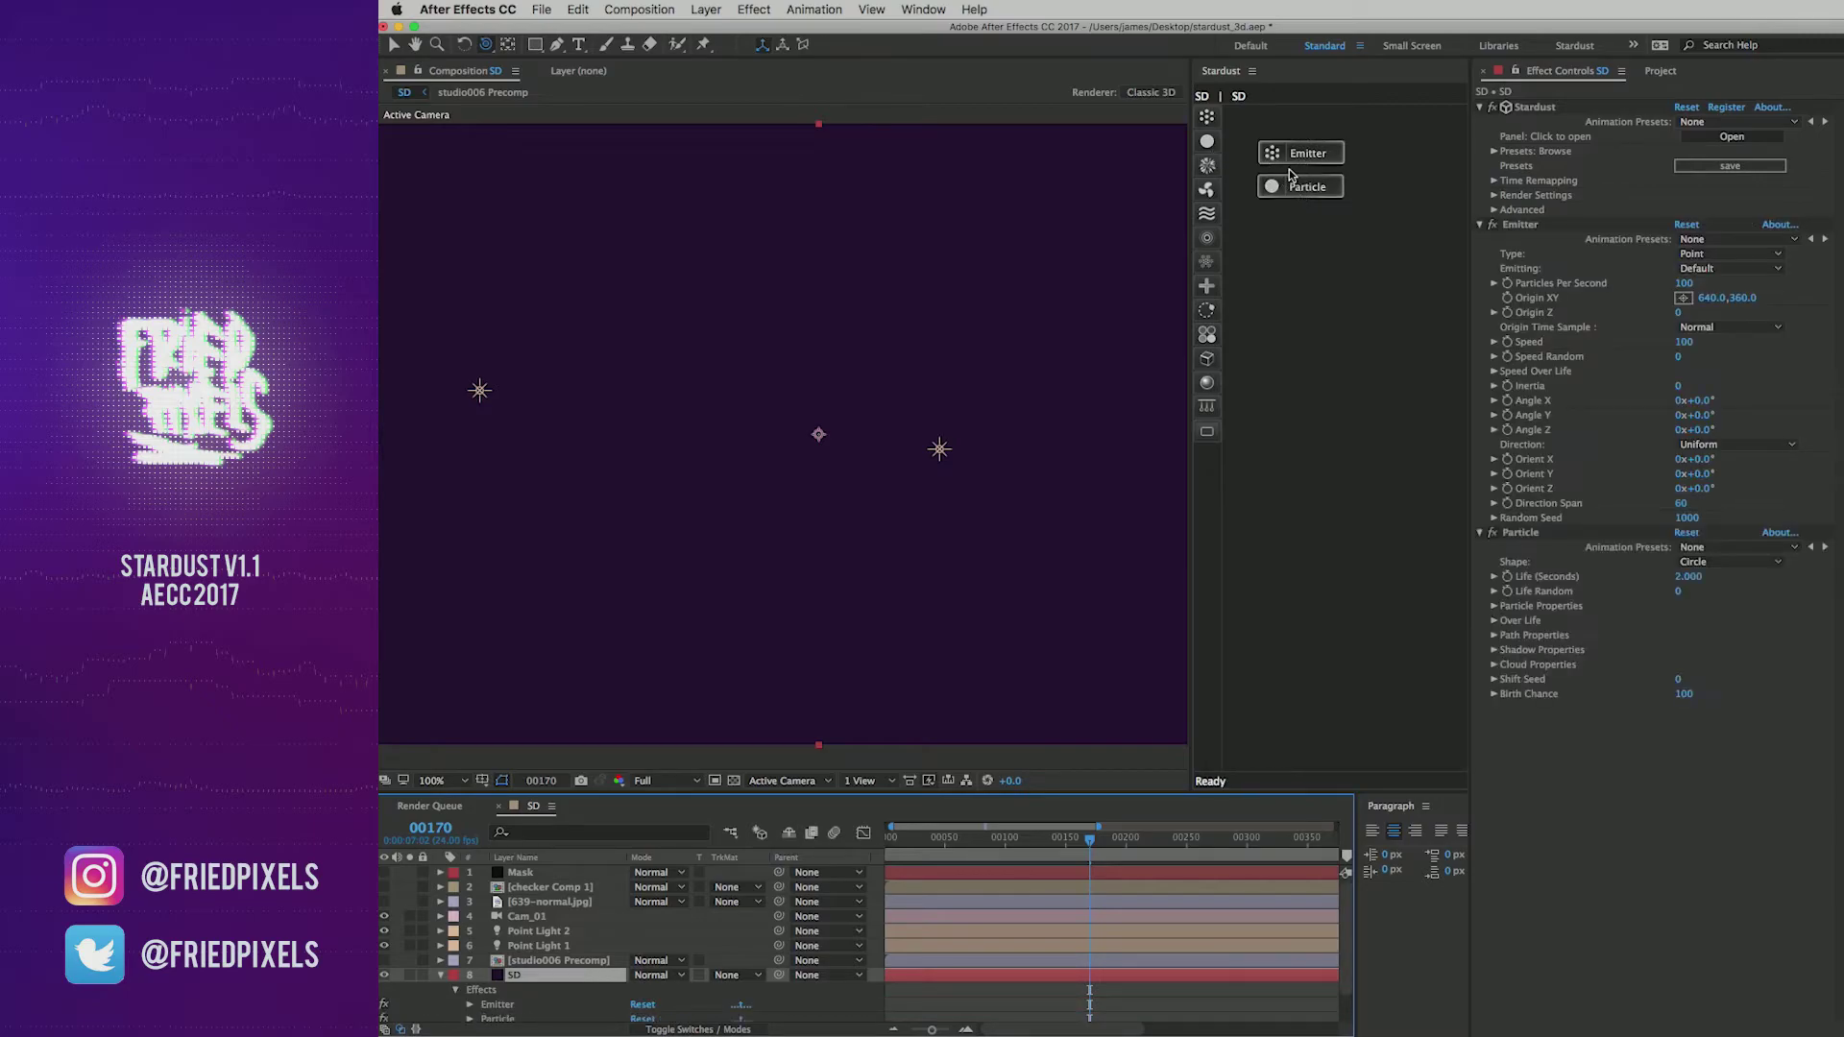
pyautogui.moveTo(1520, 224); pyautogui.dragTo(1625, 252)
# Step: Set the Emitter Type to Grid with Size X 1280, Size Y 720 and Grid Z 1
pyautogui.click(1699, 270)
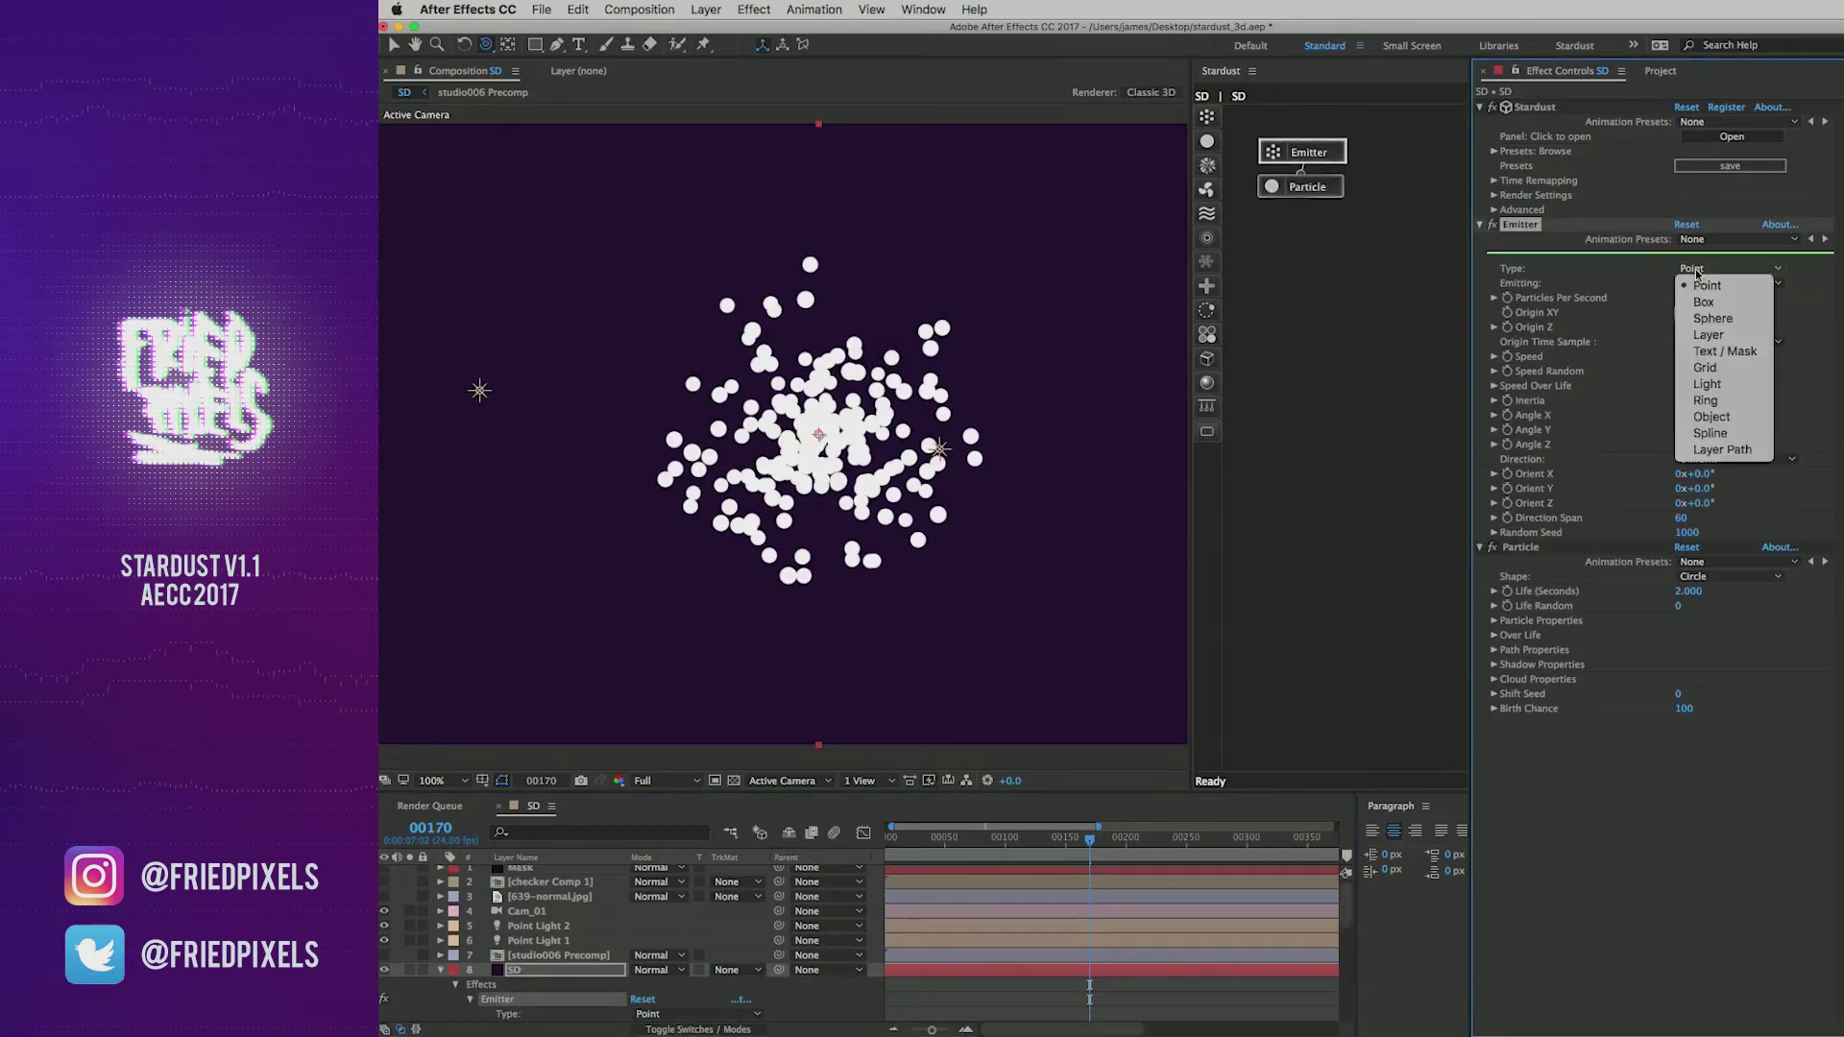
pyautogui.click(1707, 368)
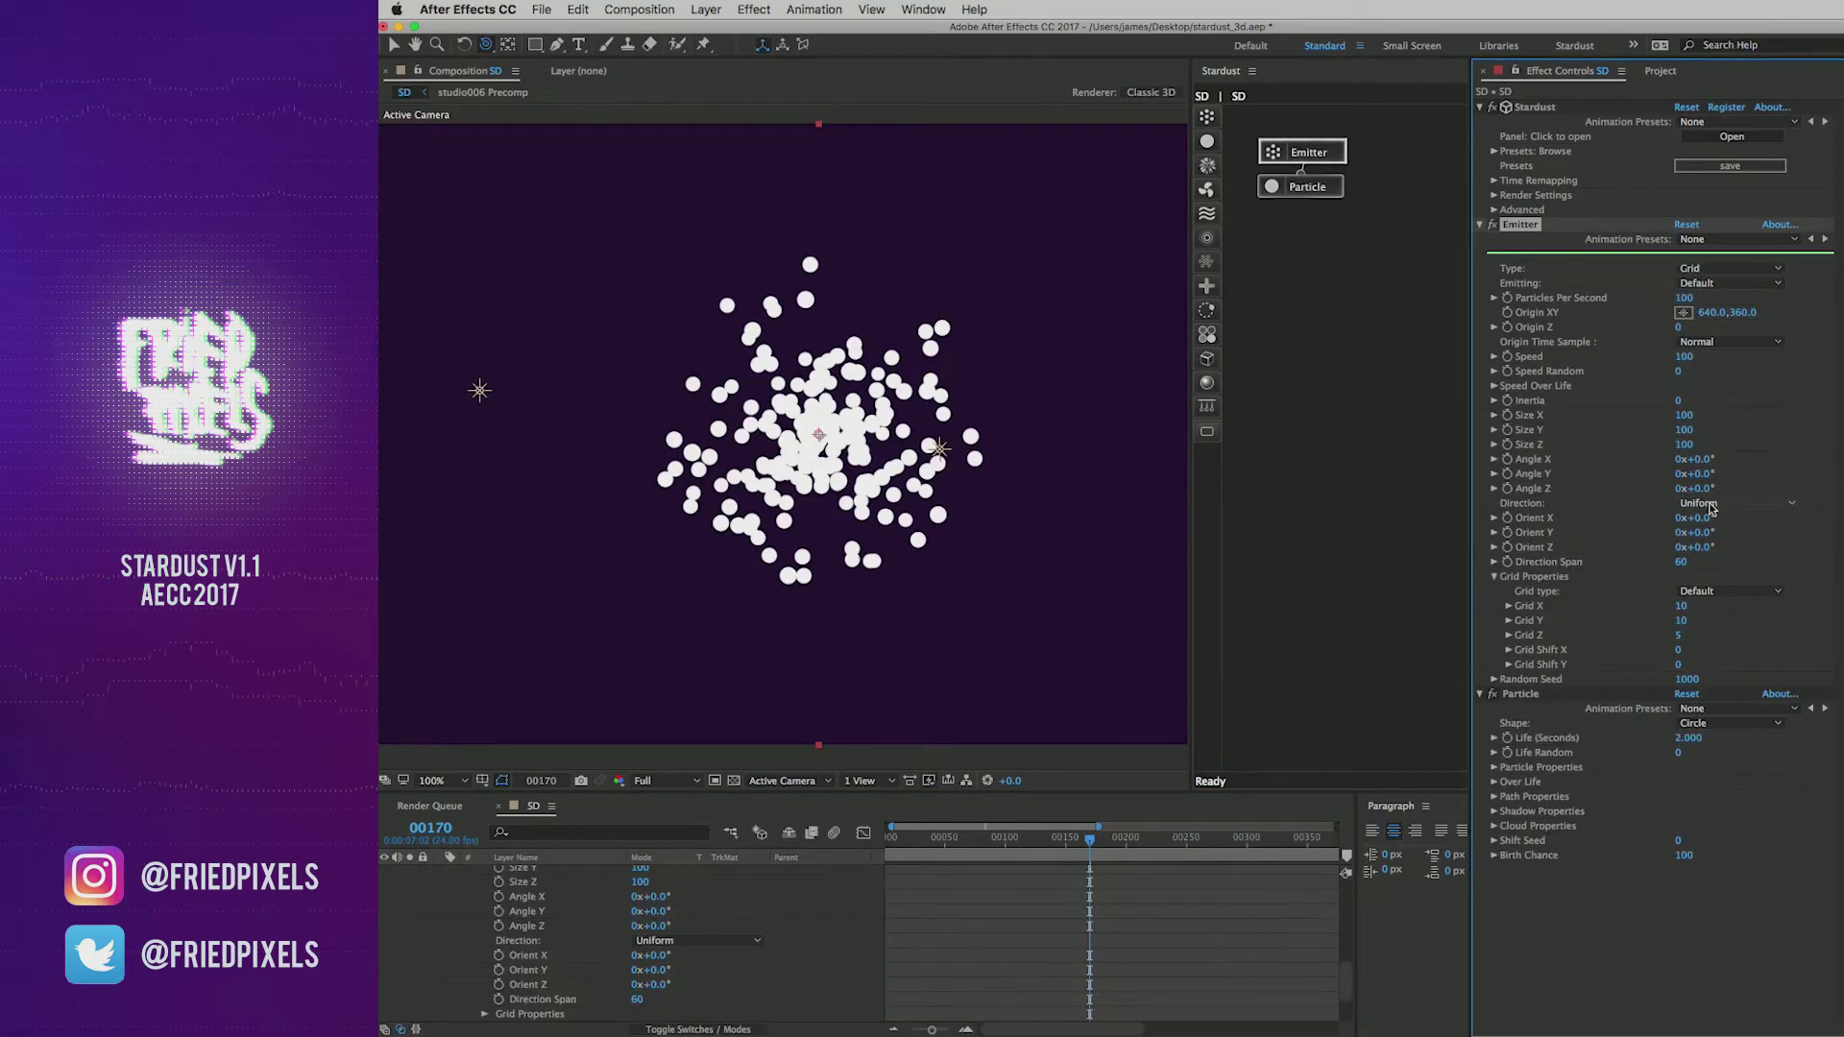
pyautogui.click(1693, 416)
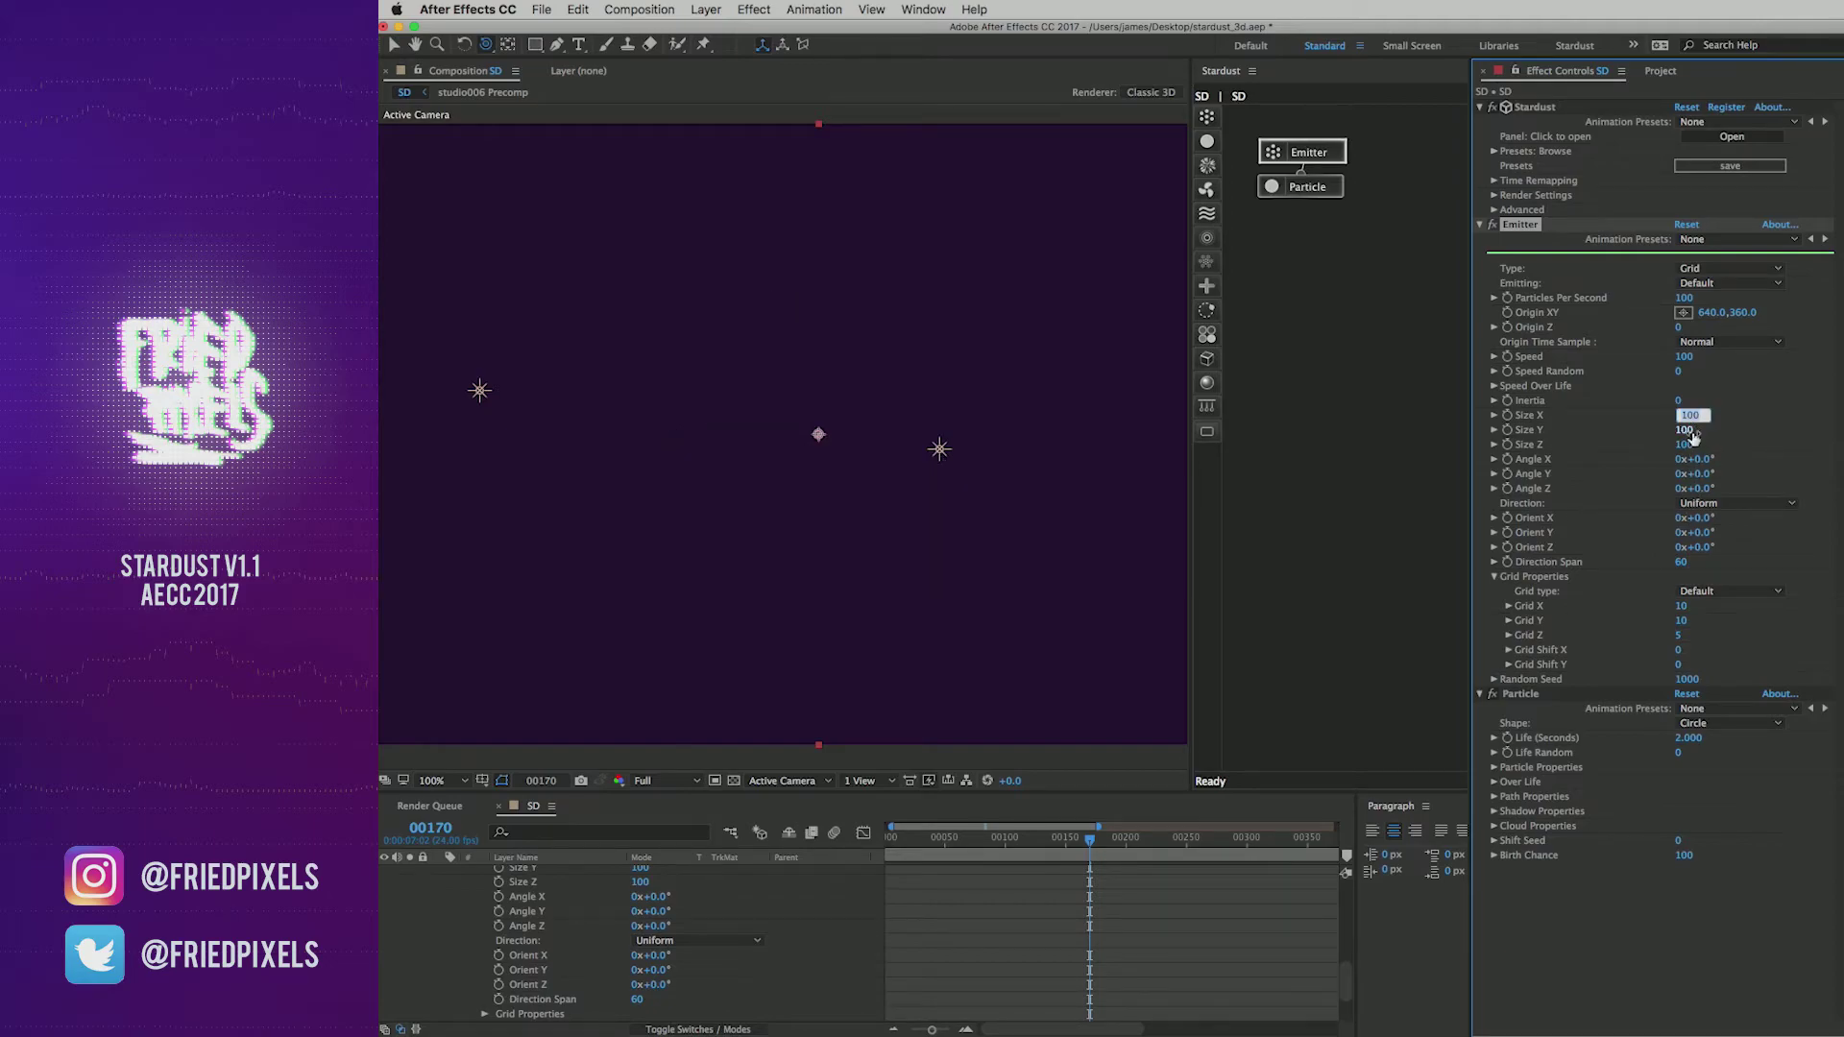
pyautogui.write('1280')
pyautogui.click(1687, 429)
pyautogui.write('720')
pyautogui.press('Return')
pyautogui.click(1683, 636)
pyautogui.write('1')
pyautogui.press('Return')
# Step: Set the Emitter's Angle X to 90° and Speed to 0, and move to frame 100
pyautogui.press('c')
pyautogui.click(1695, 459)
pyautogui.write('90')
pyautogui.press('Return')
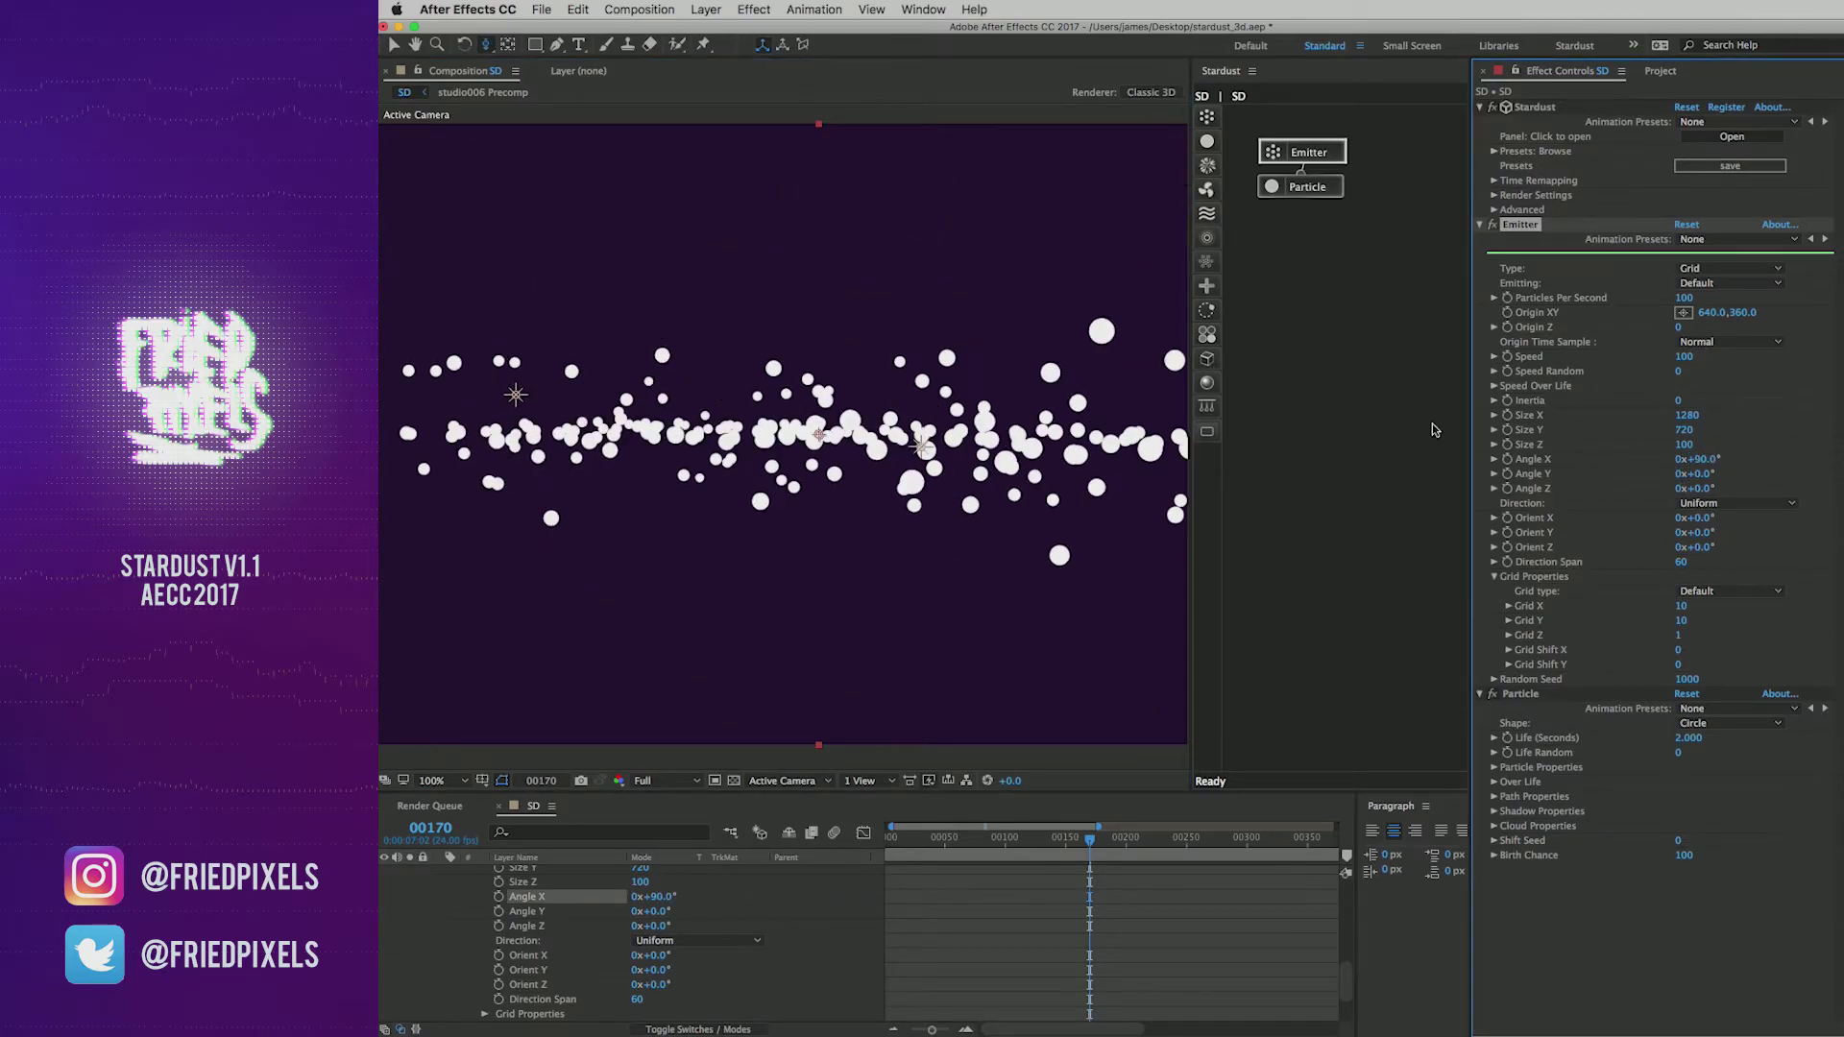
pyautogui.click(1686, 357)
pyautogui.write('0')
pyautogui.press('Return')
pyautogui.moveTo(959, 395)
pyautogui.mouseDown()
pyautogui.moveTo(907, 677)
pyautogui.moveTo(903, 847)
pyautogui.moveTo(946, 836)
pyautogui.mouseUp()
pyautogui.press(';')
# Step: Add Model and Material nodes below the Particle node and space the connected nodes apart
pyautogui.moveTo(1207, 357); pyautogui.dragTo(1294, 398)
pyautogui.moveTo(1301, 197); pyautogui.dragTo(1291, 333)
pyautogui.moveTo(1314, 192); pyautogui.dragTo(1323, 235)
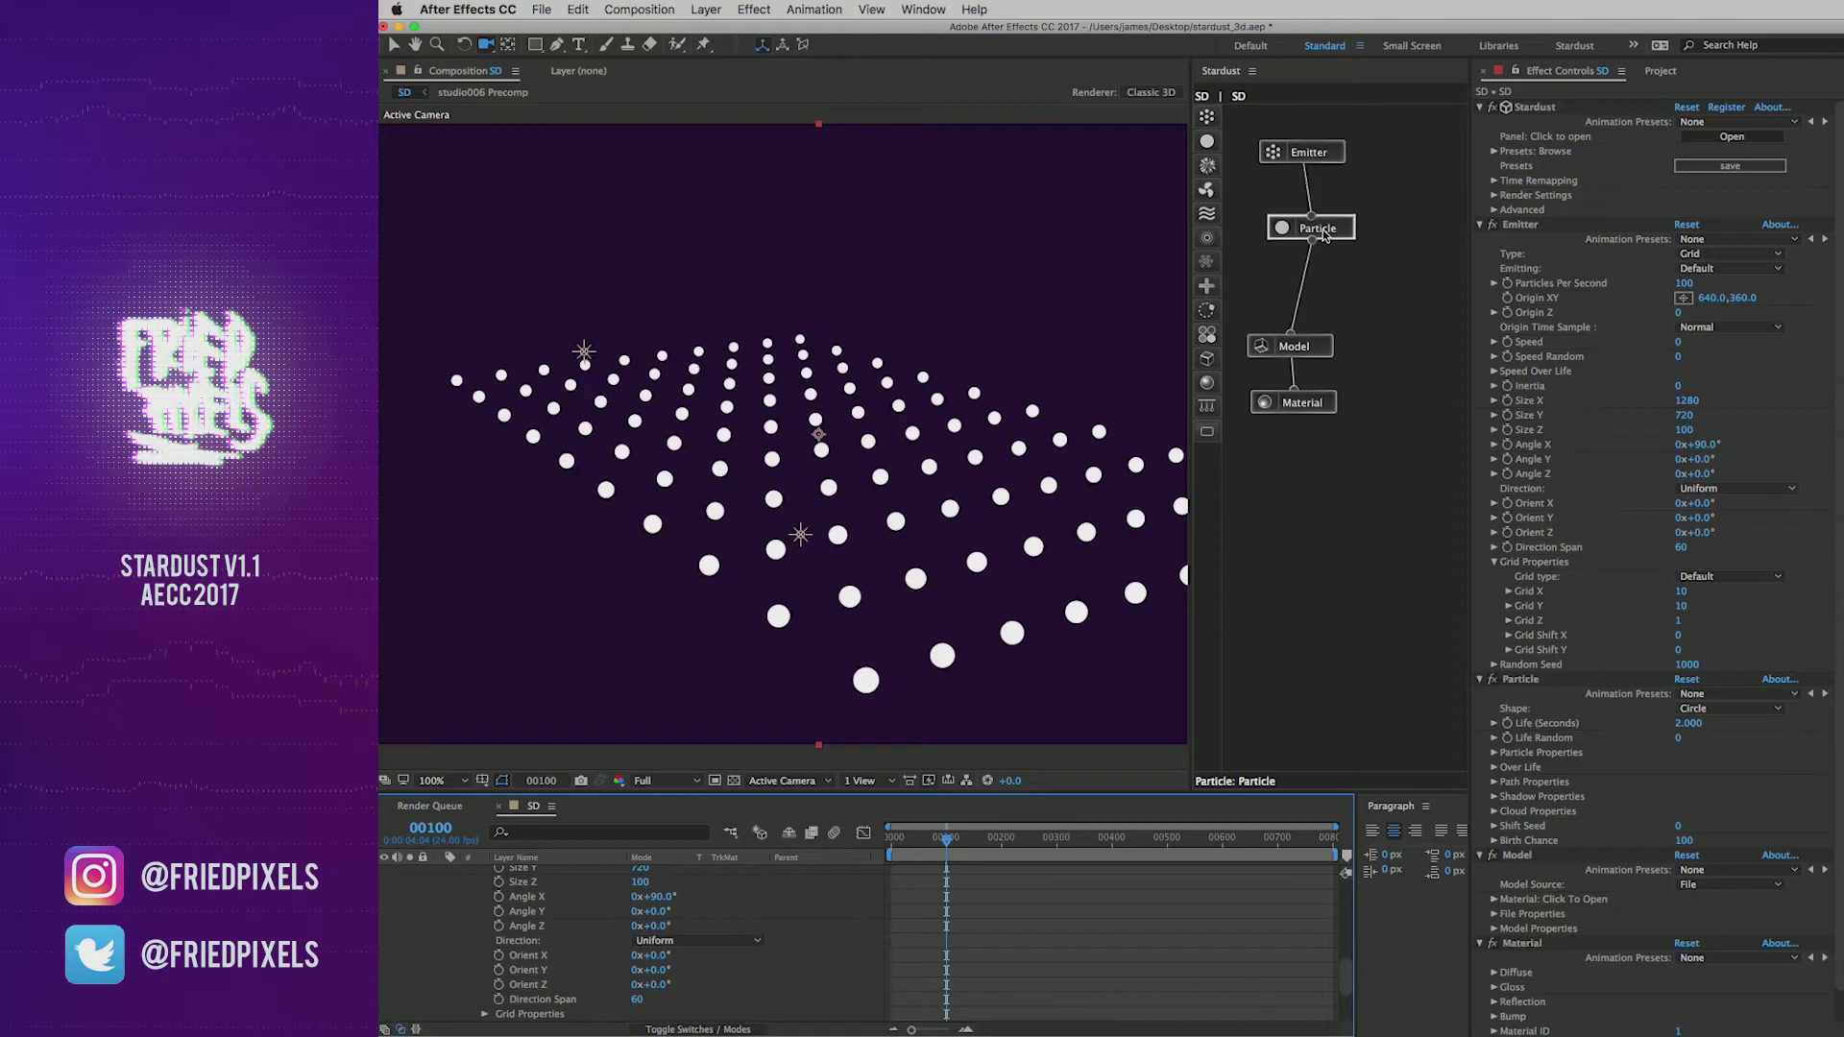
# Step: Set the Particle Shape to Model and collapse the Particle settings
pyautogui.click(1729, 723)
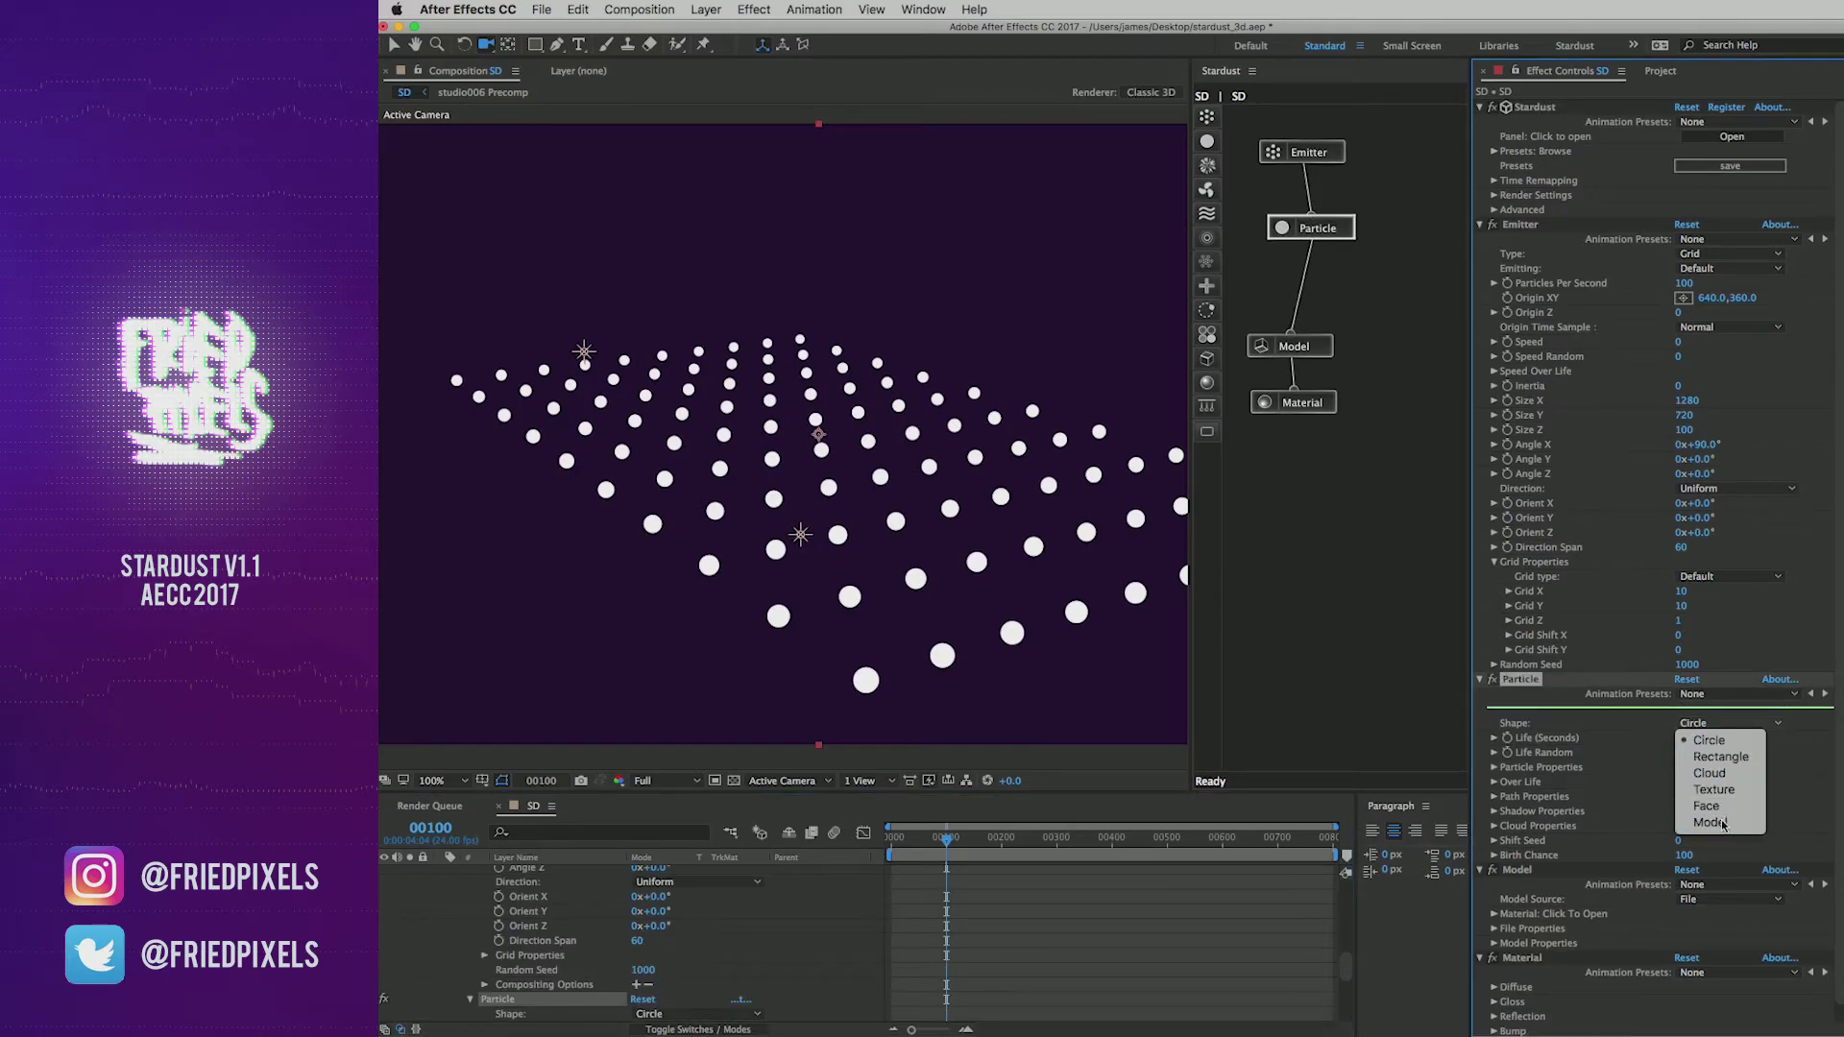
pyautogui.click(1726, 824)
pyautogui.click(1480, 679)
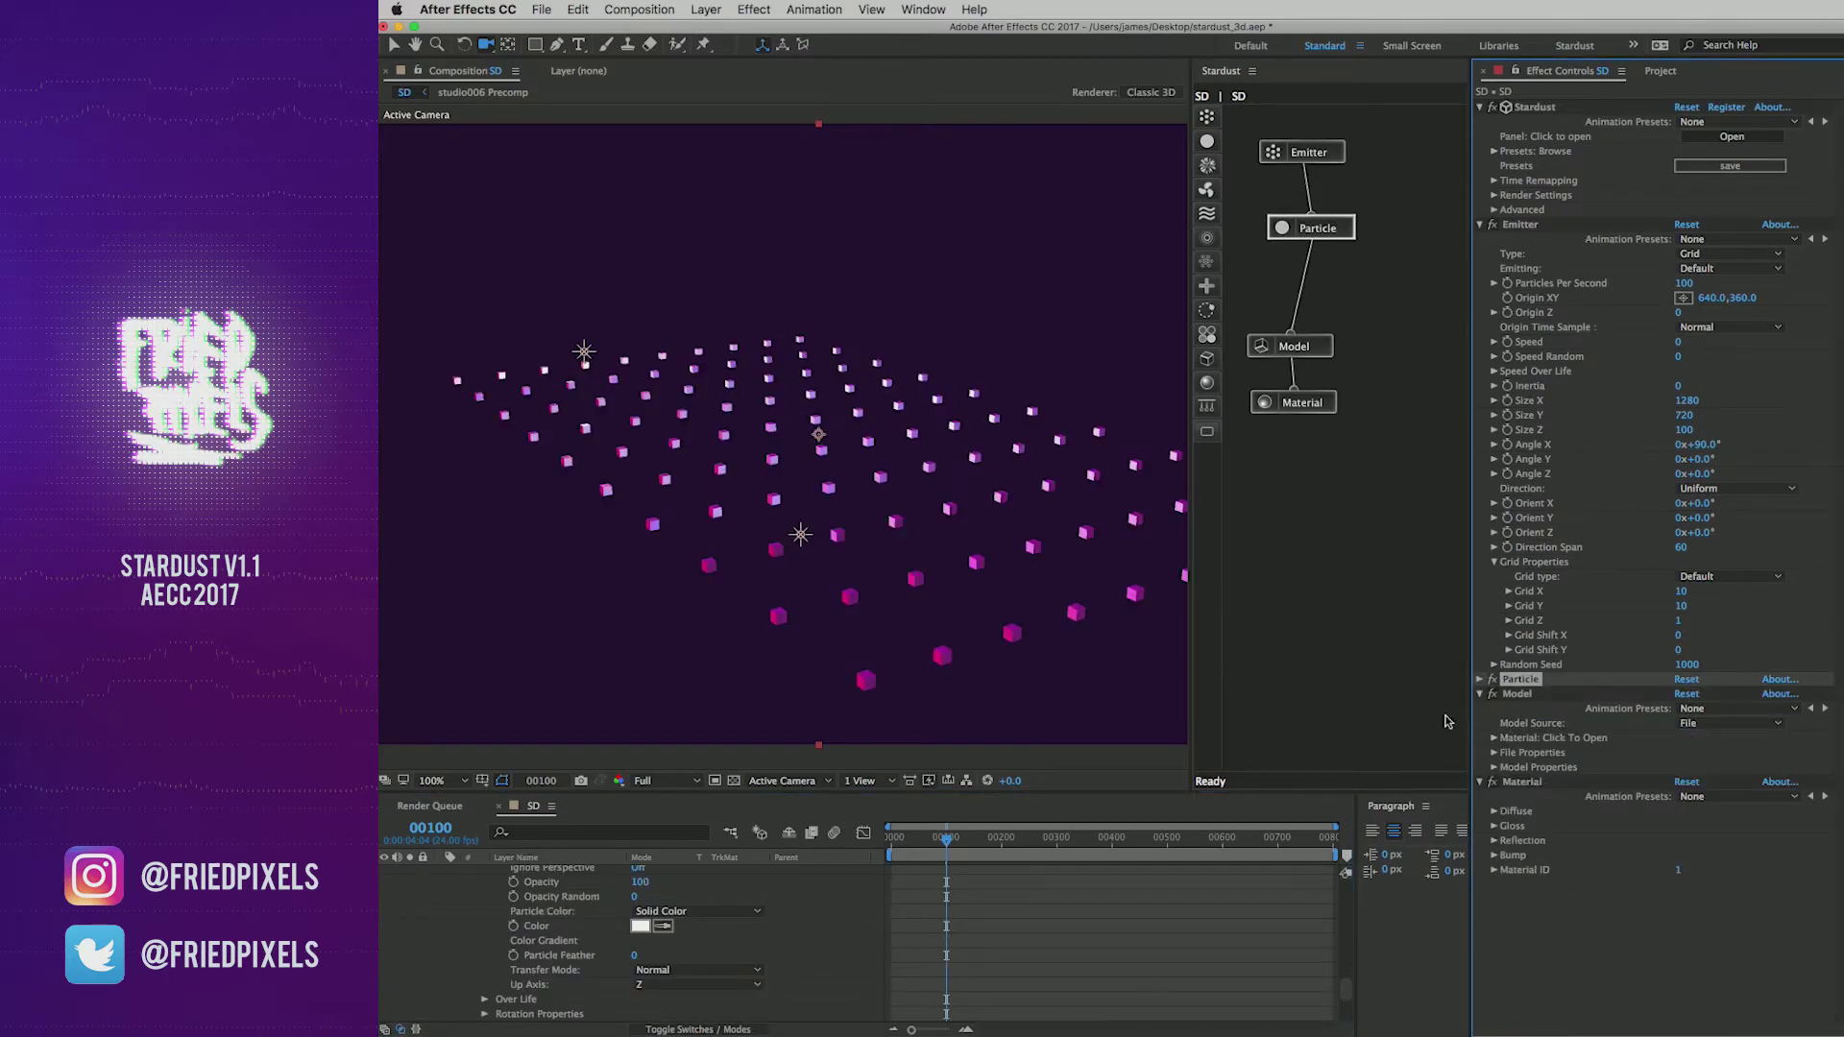
pyautogui.moveTo(869, 433); pyautogui.dragTo(845, 437)
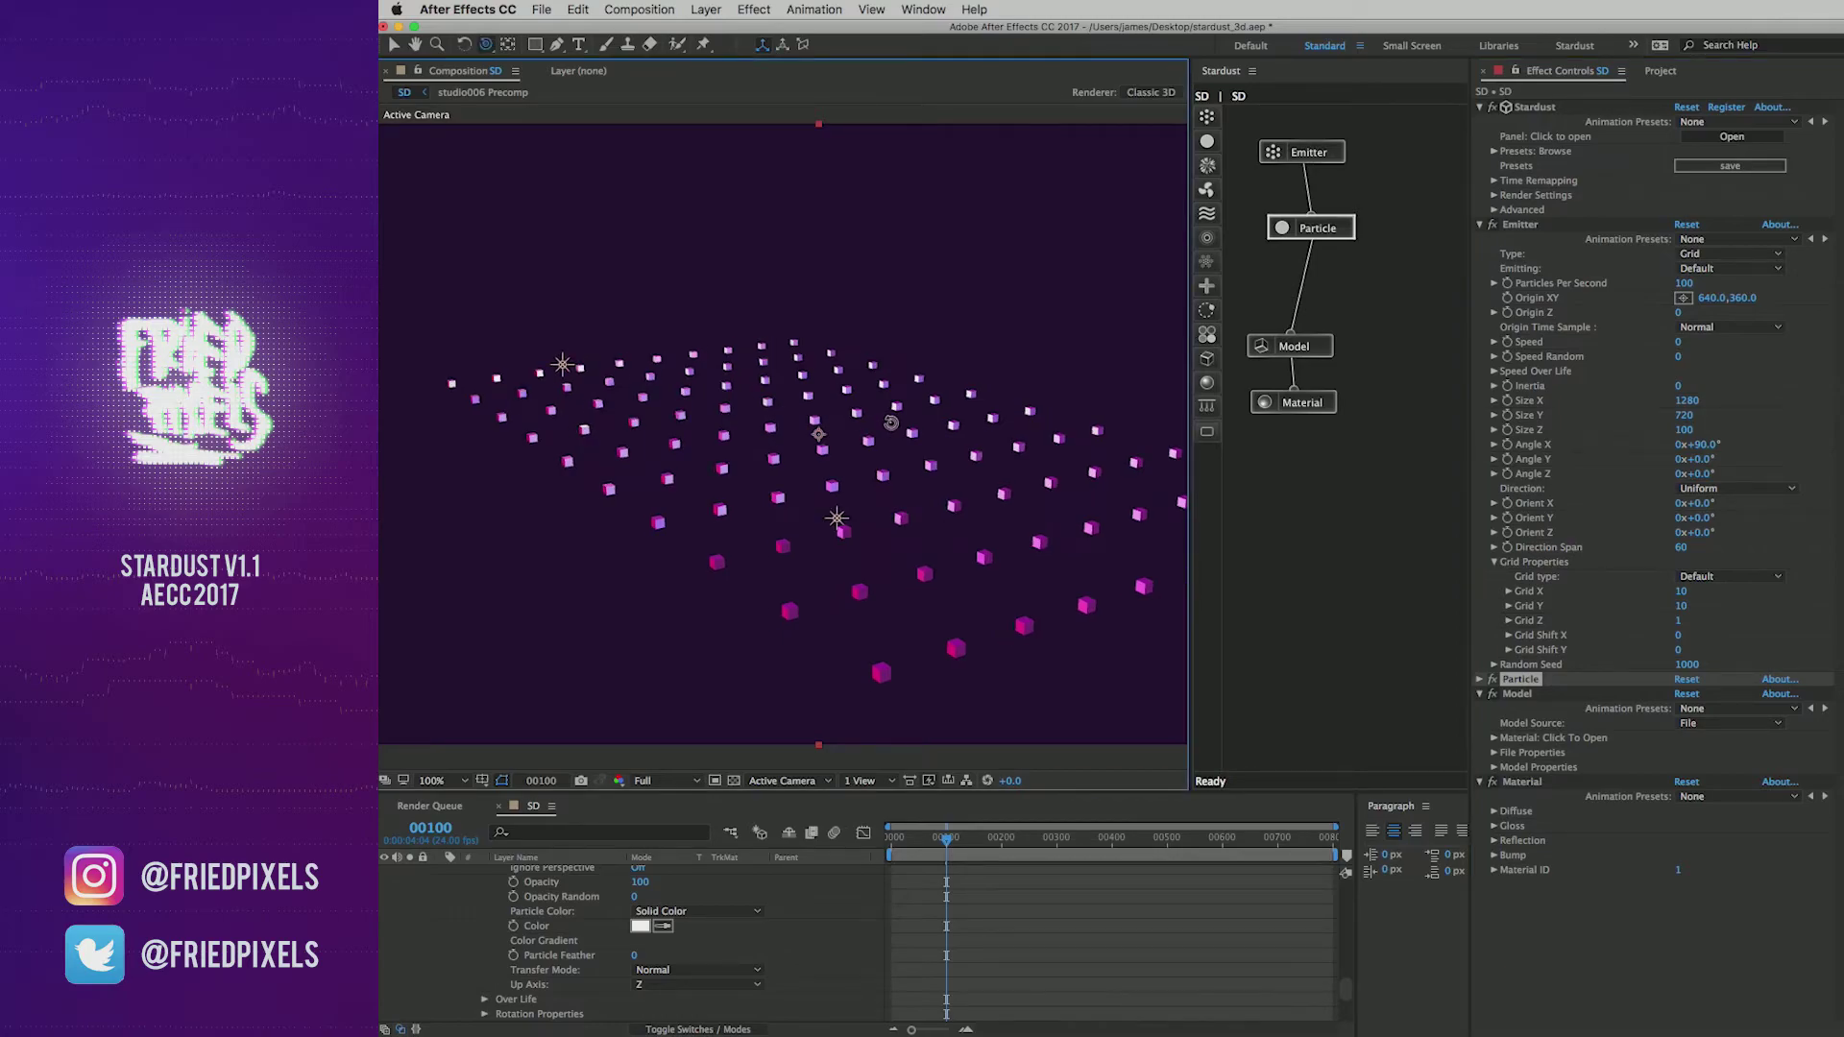
# Step: Set the Emitter's Grid X and Grid Y to 20
pyautogui.click(1683, 591)
pyautogui.write('20')
pyautogui.press('Tab')
pyautogui.write('20')
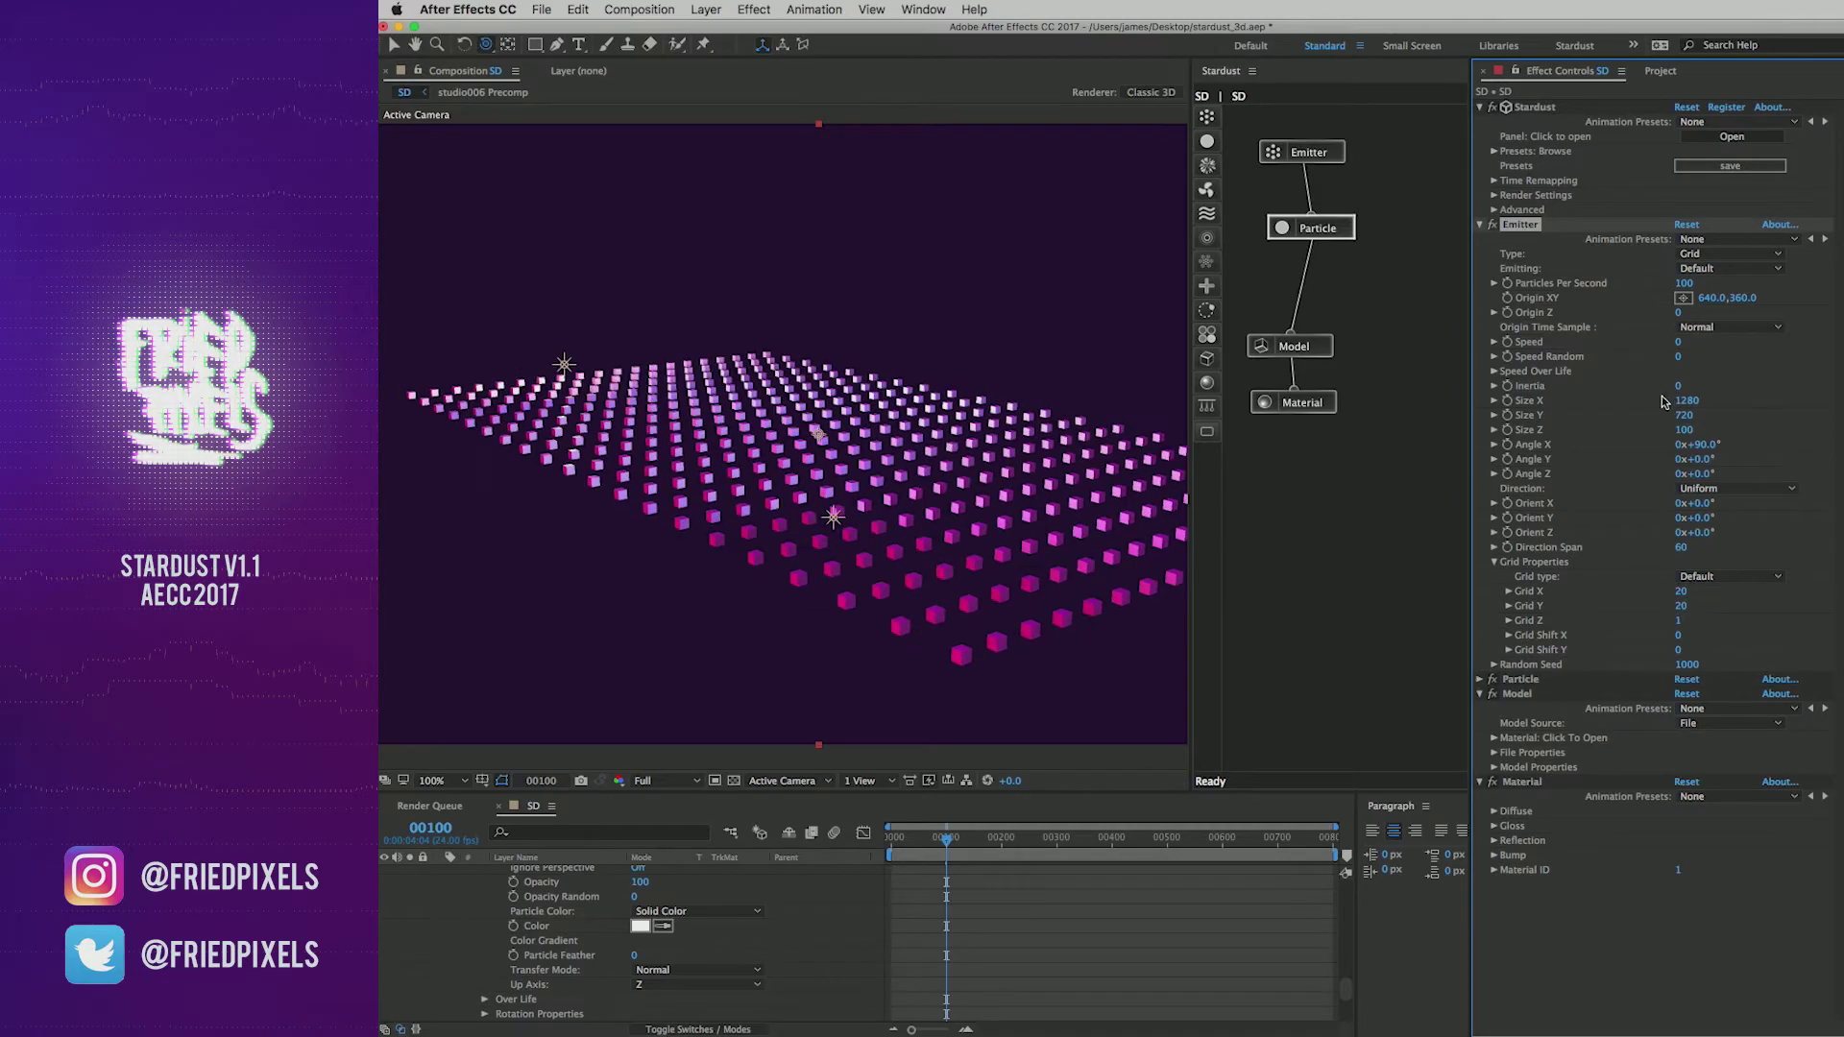
# Step: Set the Emitter's Size Y to 1280 and Grid X to 40
pyautogui.click(1686, 415)
pyautogui.write('1280')
pyautogui.press('Return')
pyautogui.click(1681, 591)
pyautogui.write('40')
pyautogui.press('Return')
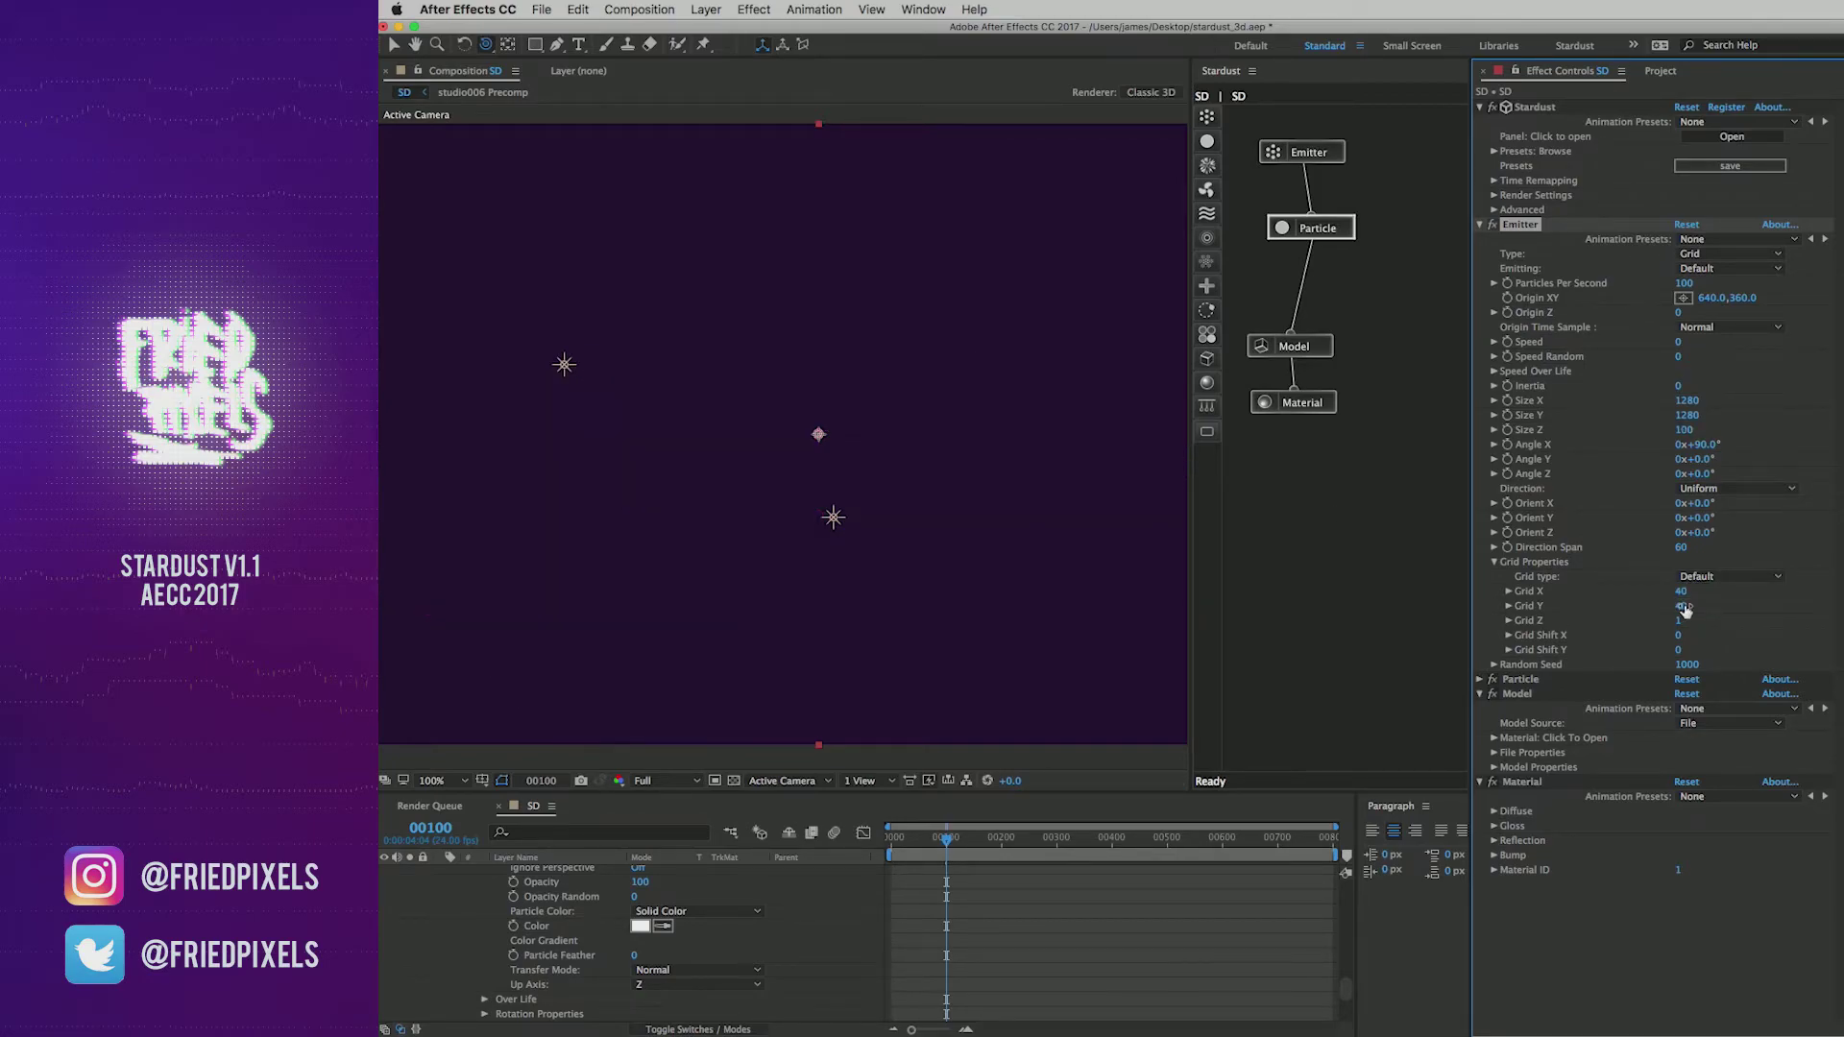
# Step: Move the playhead to frame 81 and set the Emitter's Grid X and Grid Y to 20
pyautogui.click(937, 838)
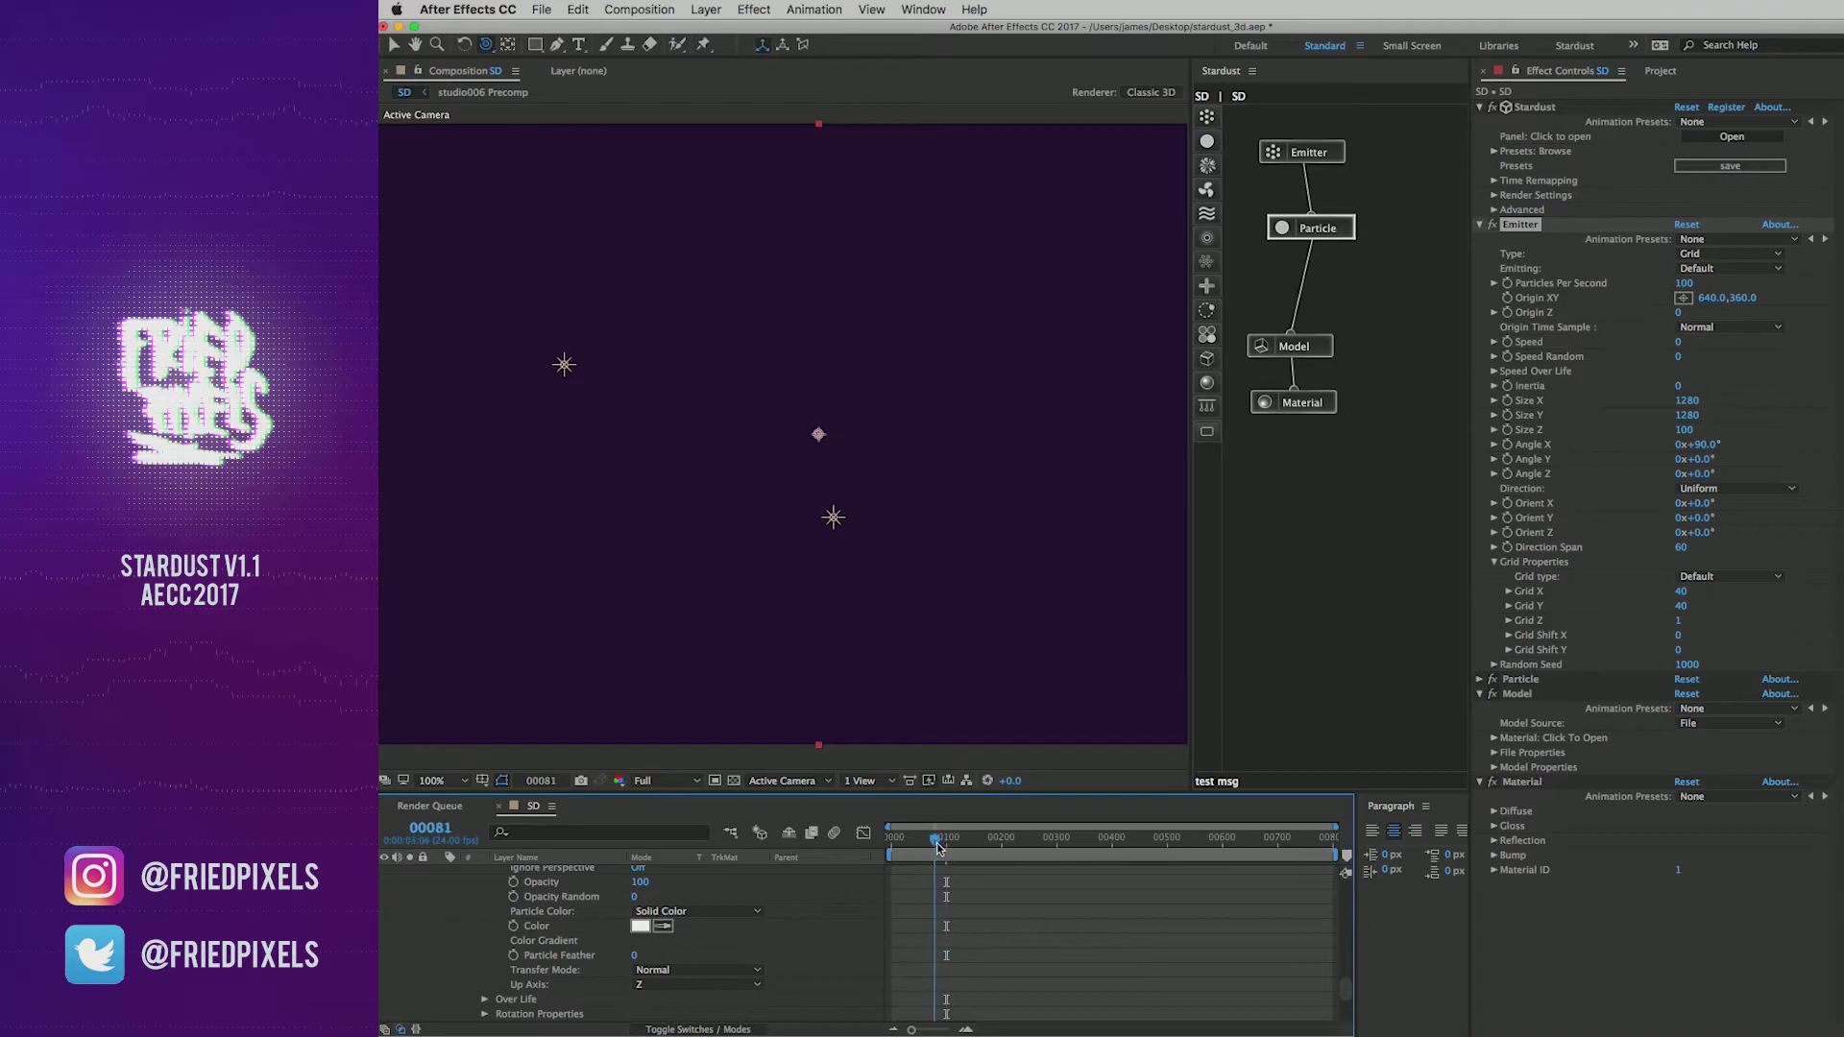
pyautogui.click(1683, 591)
pyautogui.write('20')
pyautogui.press('Return')
pyautogui.click(1683, 606)
pyautogui.write('20')
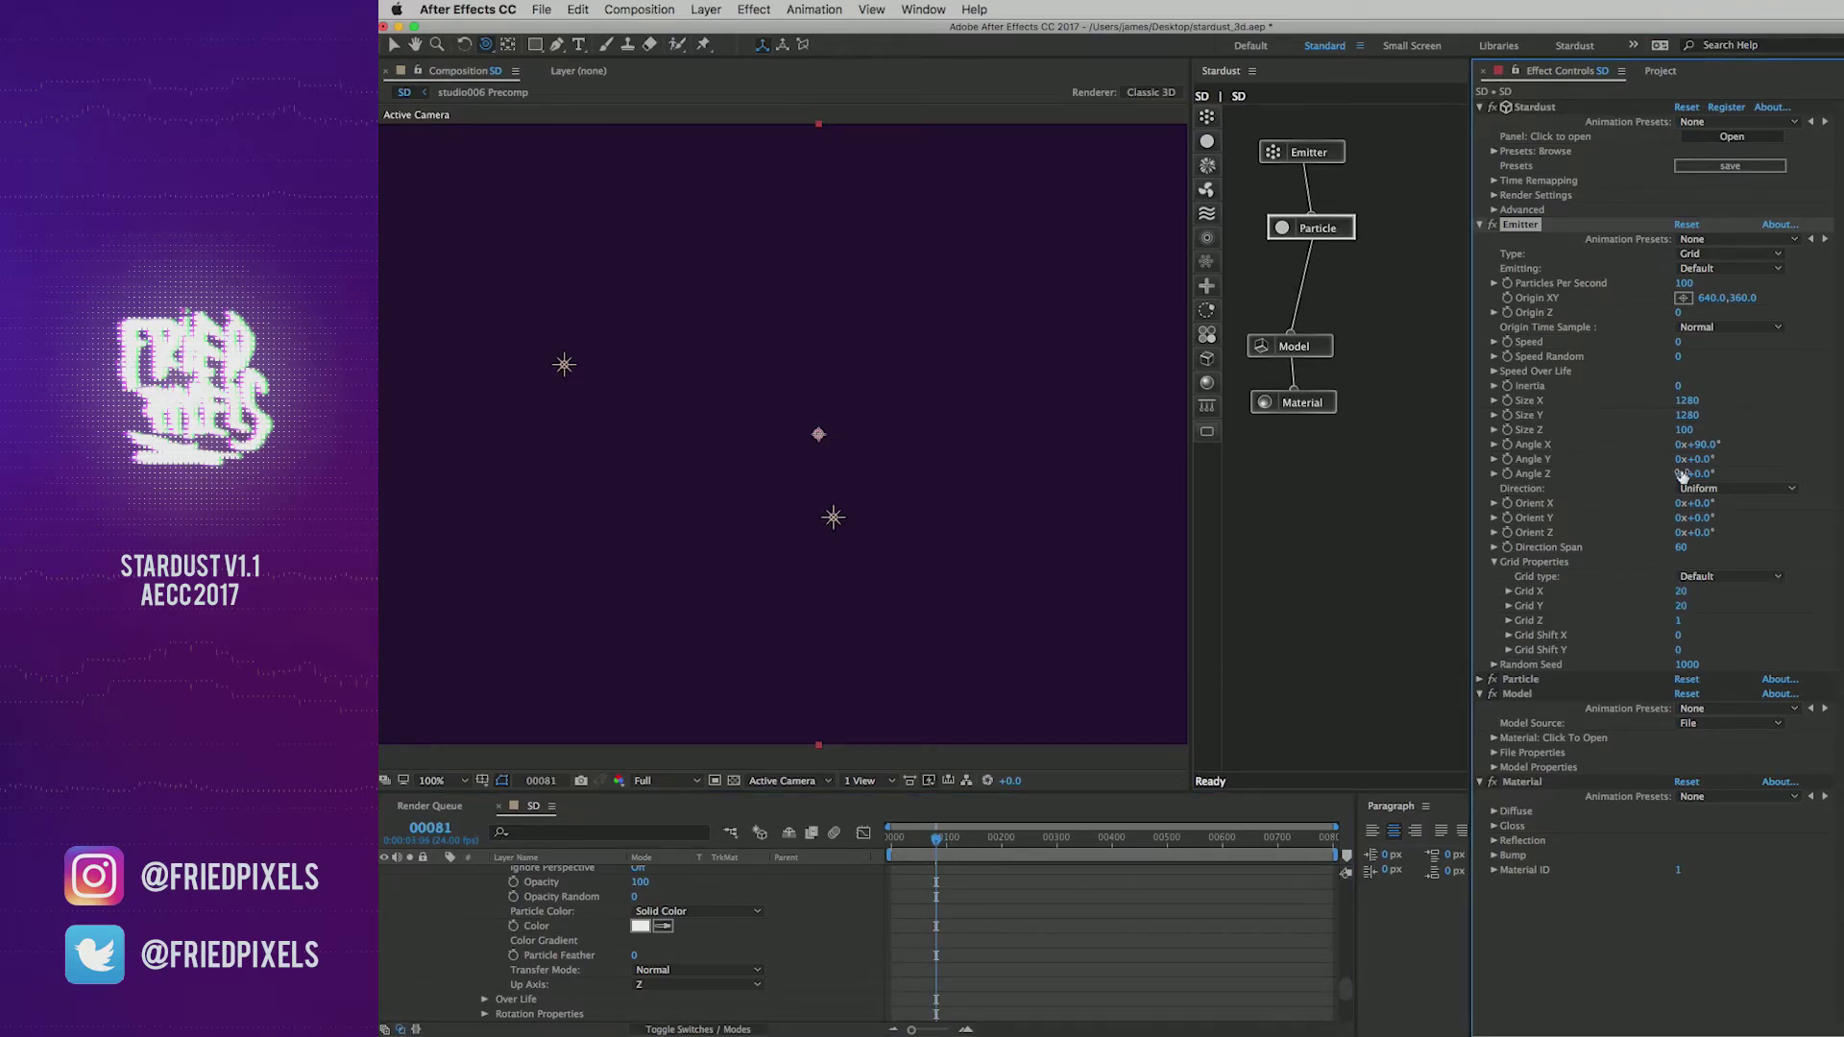
# Step: Edit the Particle's Life (Seconds) value and move the playhead to frame 186
pyautogui.moveTo(930, 846)
pyautogui.mouseDown()
pyautogui.moveTo(912, 841)
pyautogui.moveTo(951, 843)
pyautogui.mouseUp()
pyautogui.click(1480, 680)
pyautogui.scroll(-5, 1585, 576)
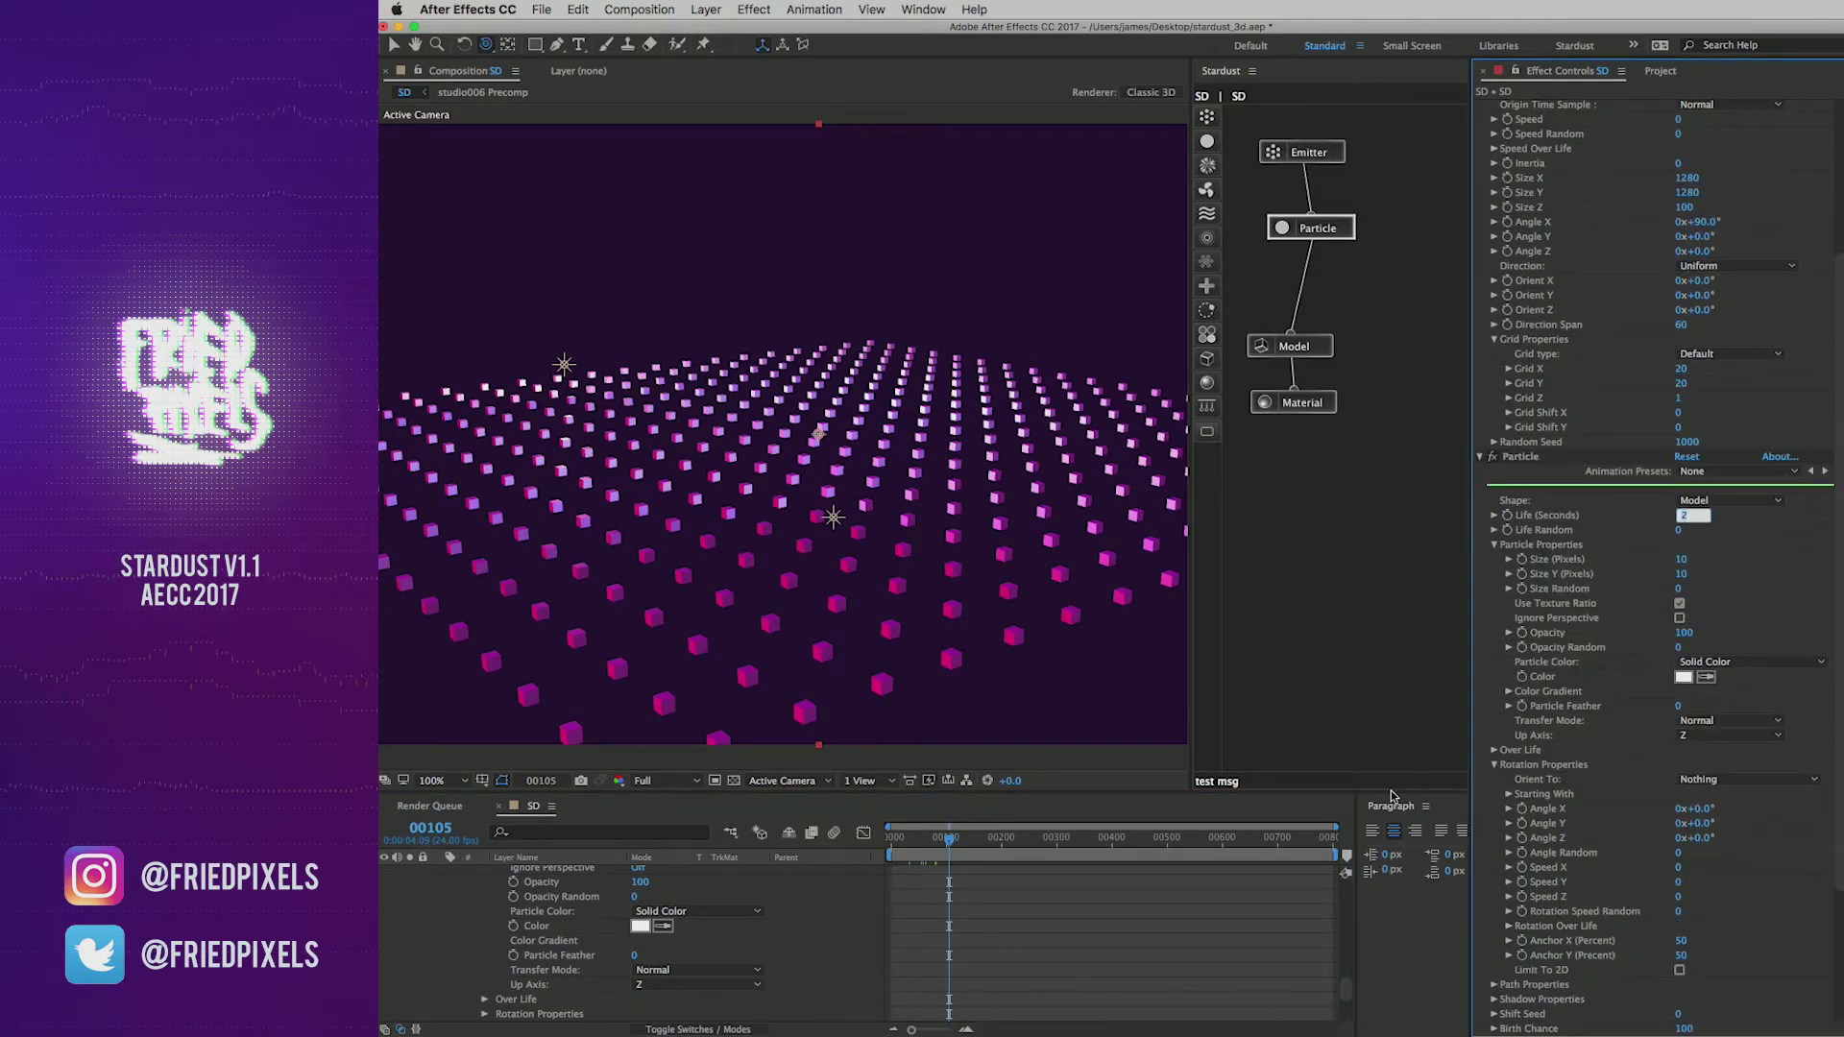
pyautogui.press('Return')
pyautogui.click(1480, 456)
pyautogui.click(994, 838)
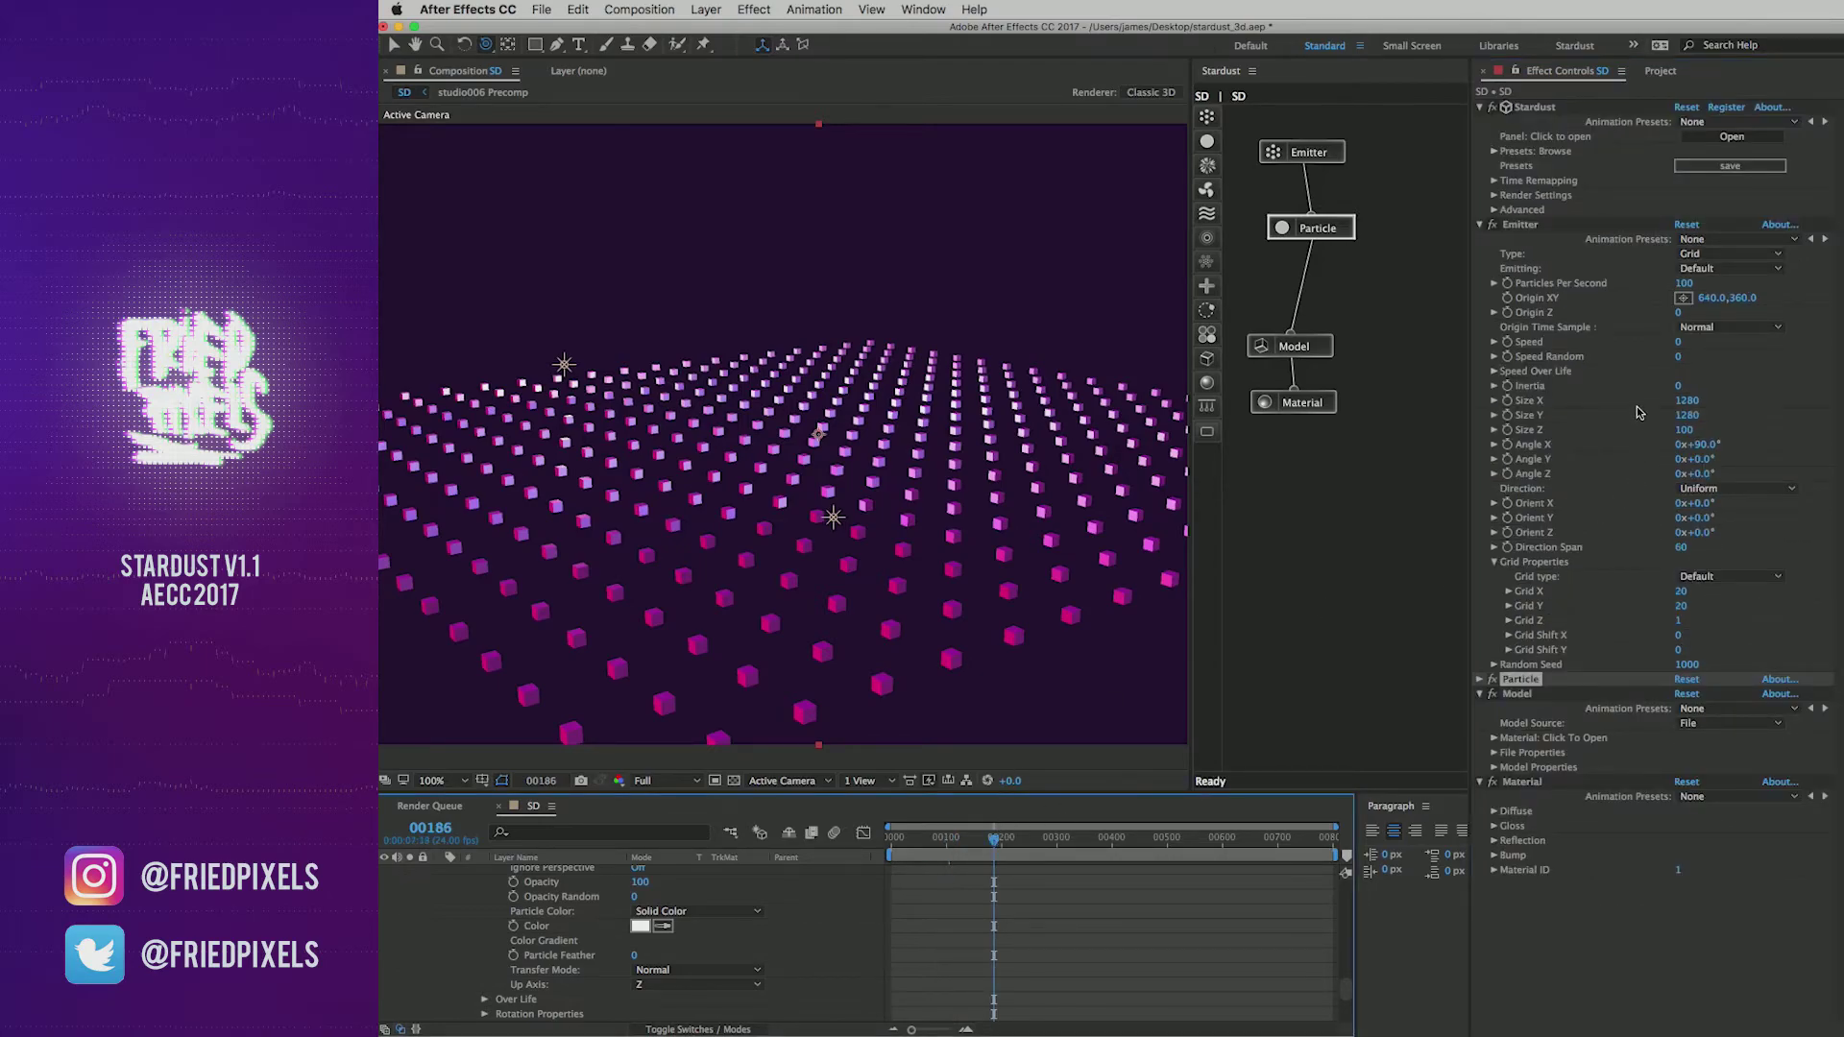
# Step: Set the Emitter's Grid X and Grid Y to 40 and change the Model Source to Primitive
pyautogui.moveTo(1678, 594); pyautogui.dragTo(1683, 608)
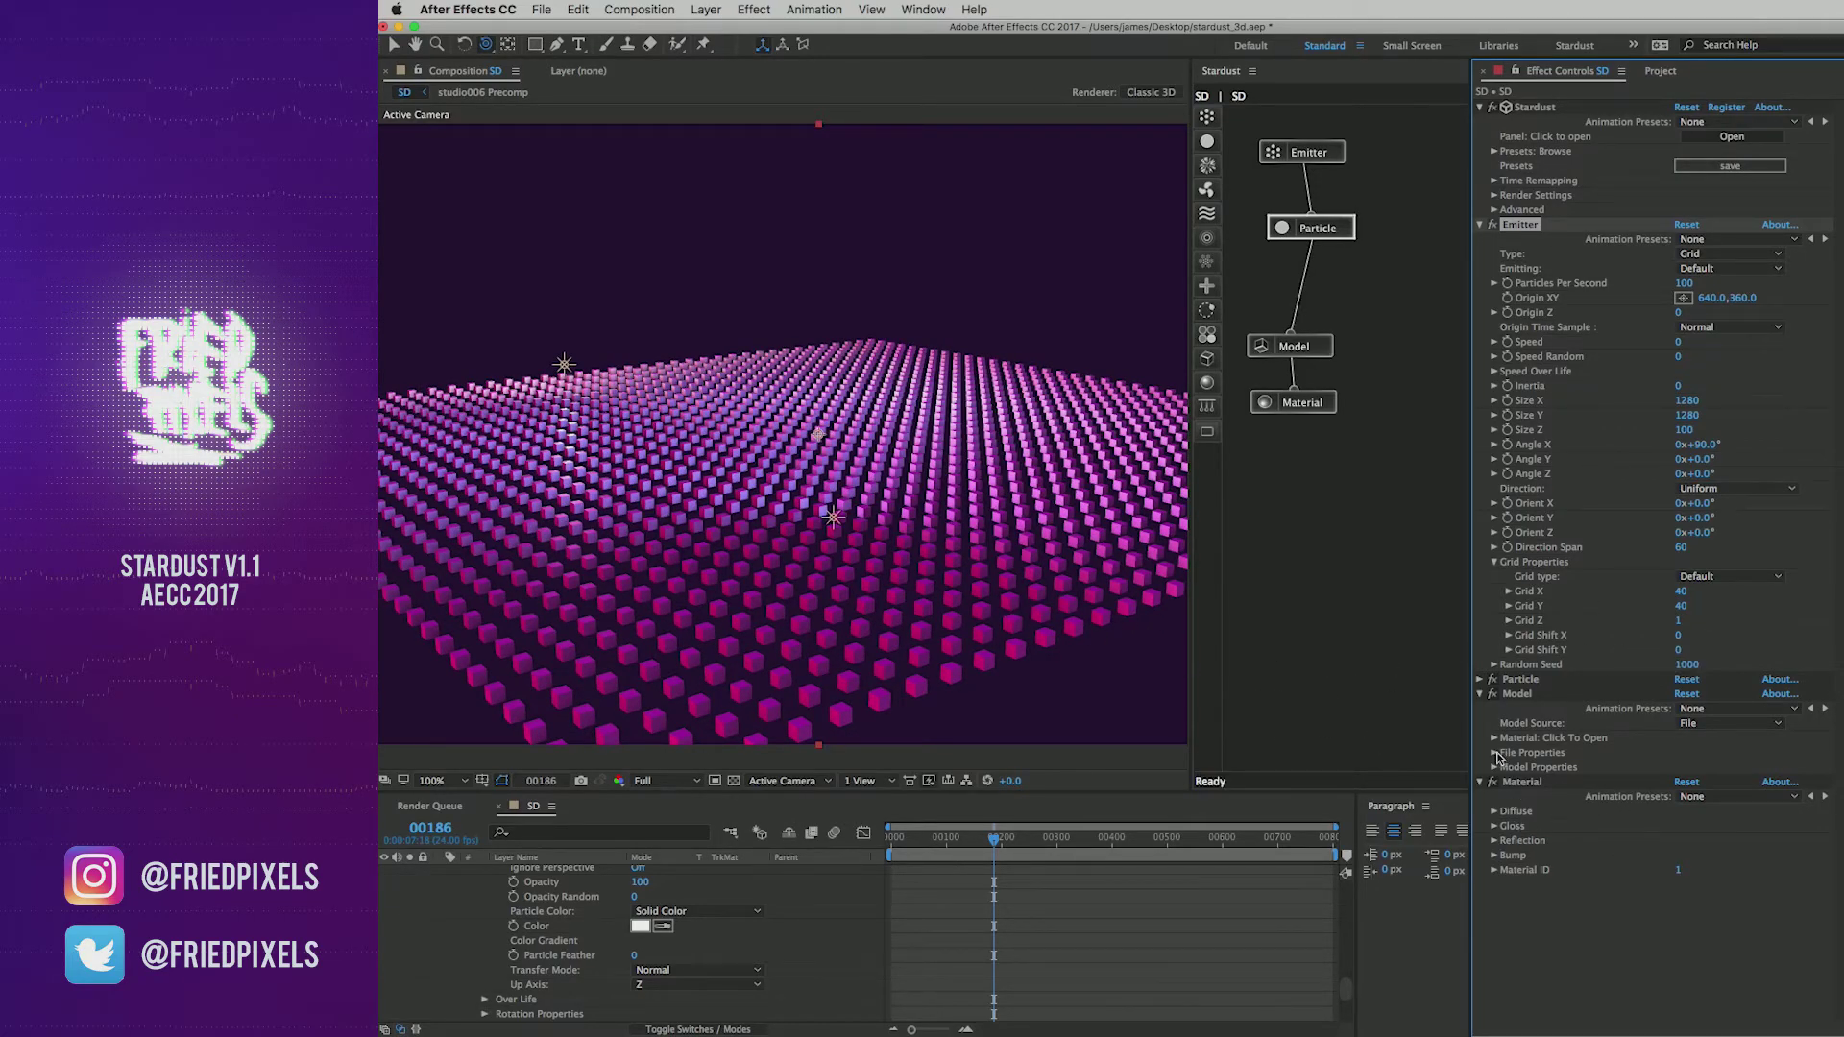
pyautogui.click(1729, 723)
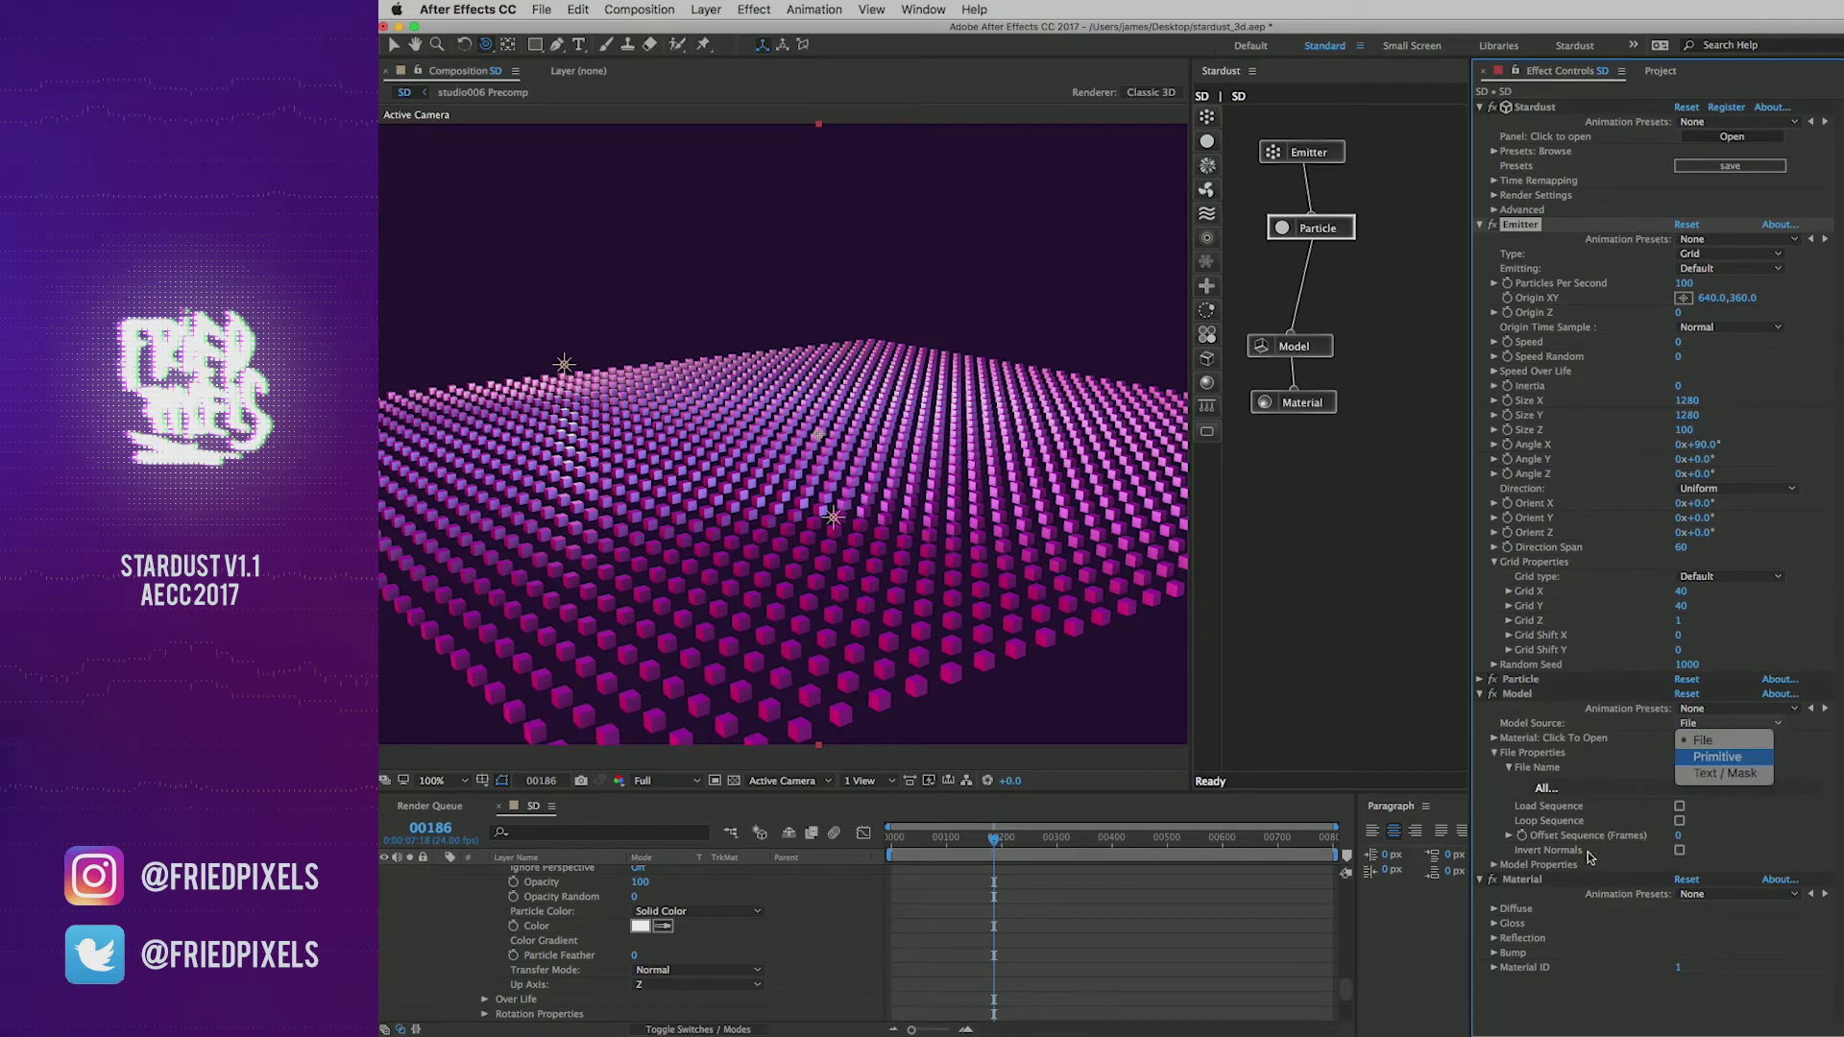
pyautogui.click(1715, 740)
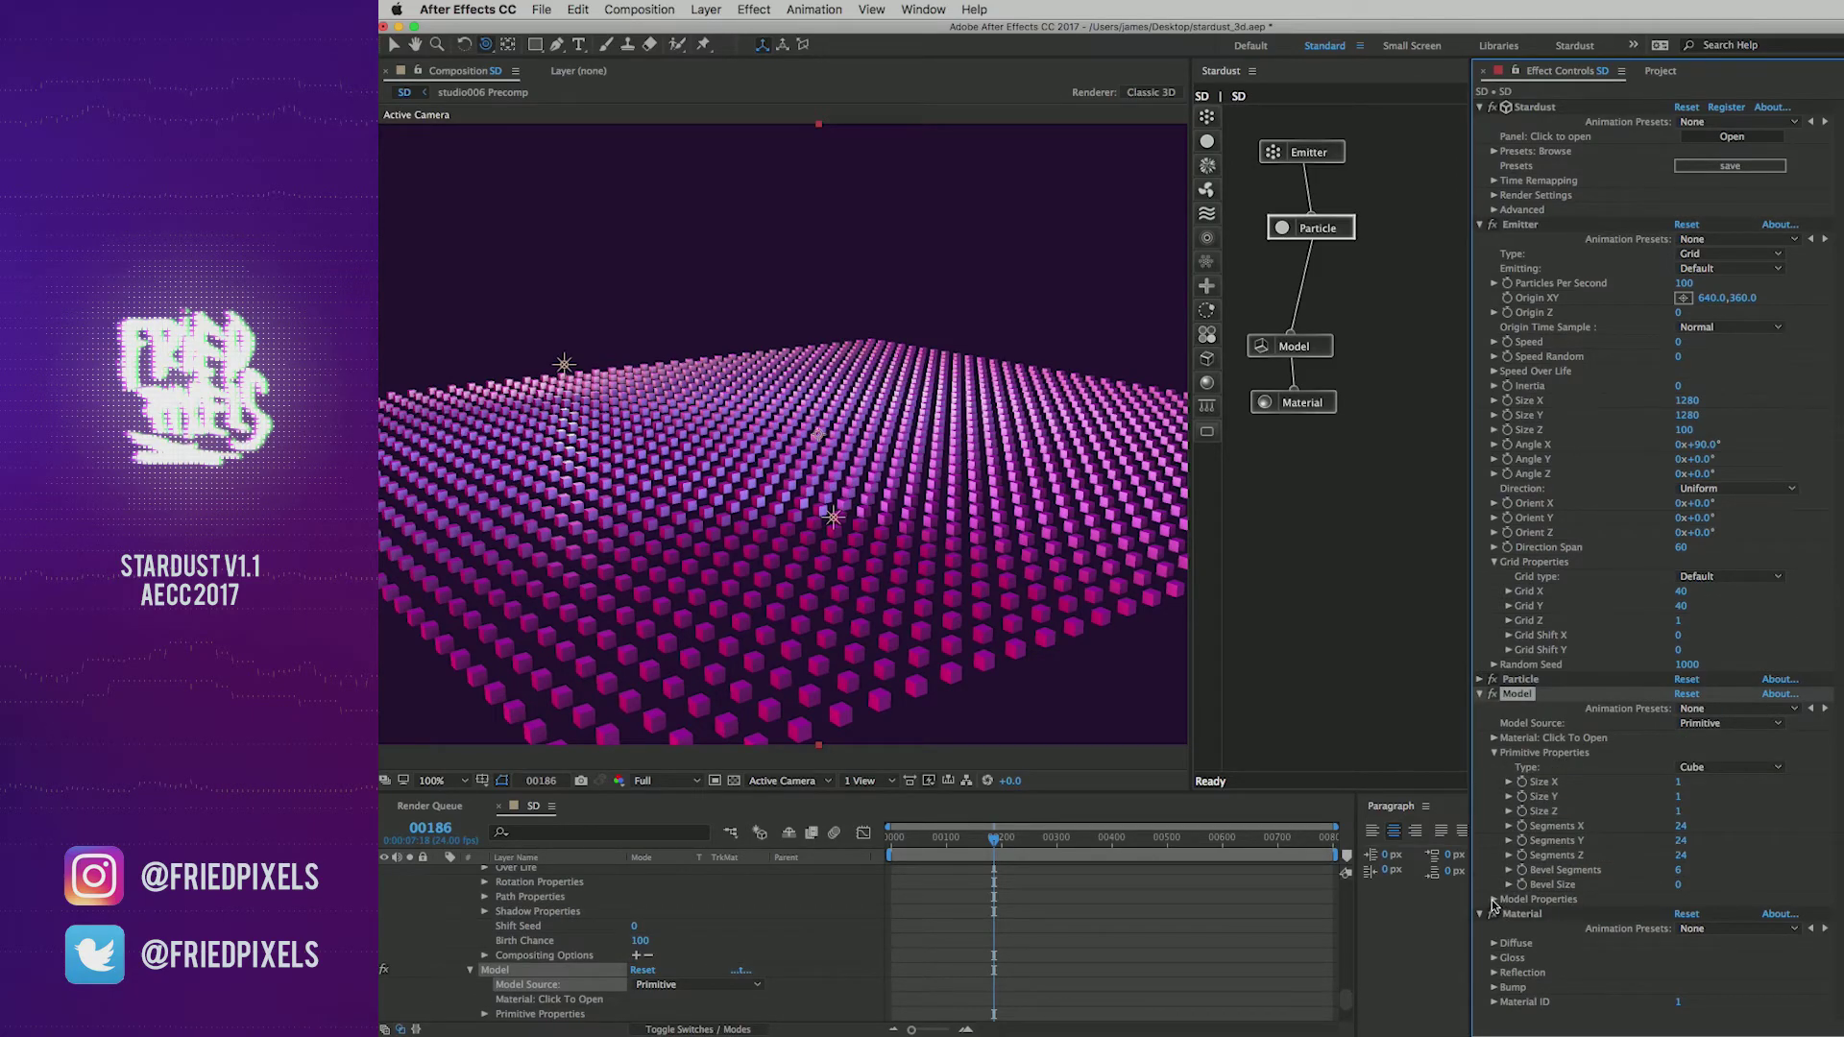
# Step: Expand the Model Properties, try a different Size X for the cube, and set Bevel Size to 0
pyautogui.click(1494, 900)
pyautogui.click(1679, 809)
pyautogui.click(1671, 831)
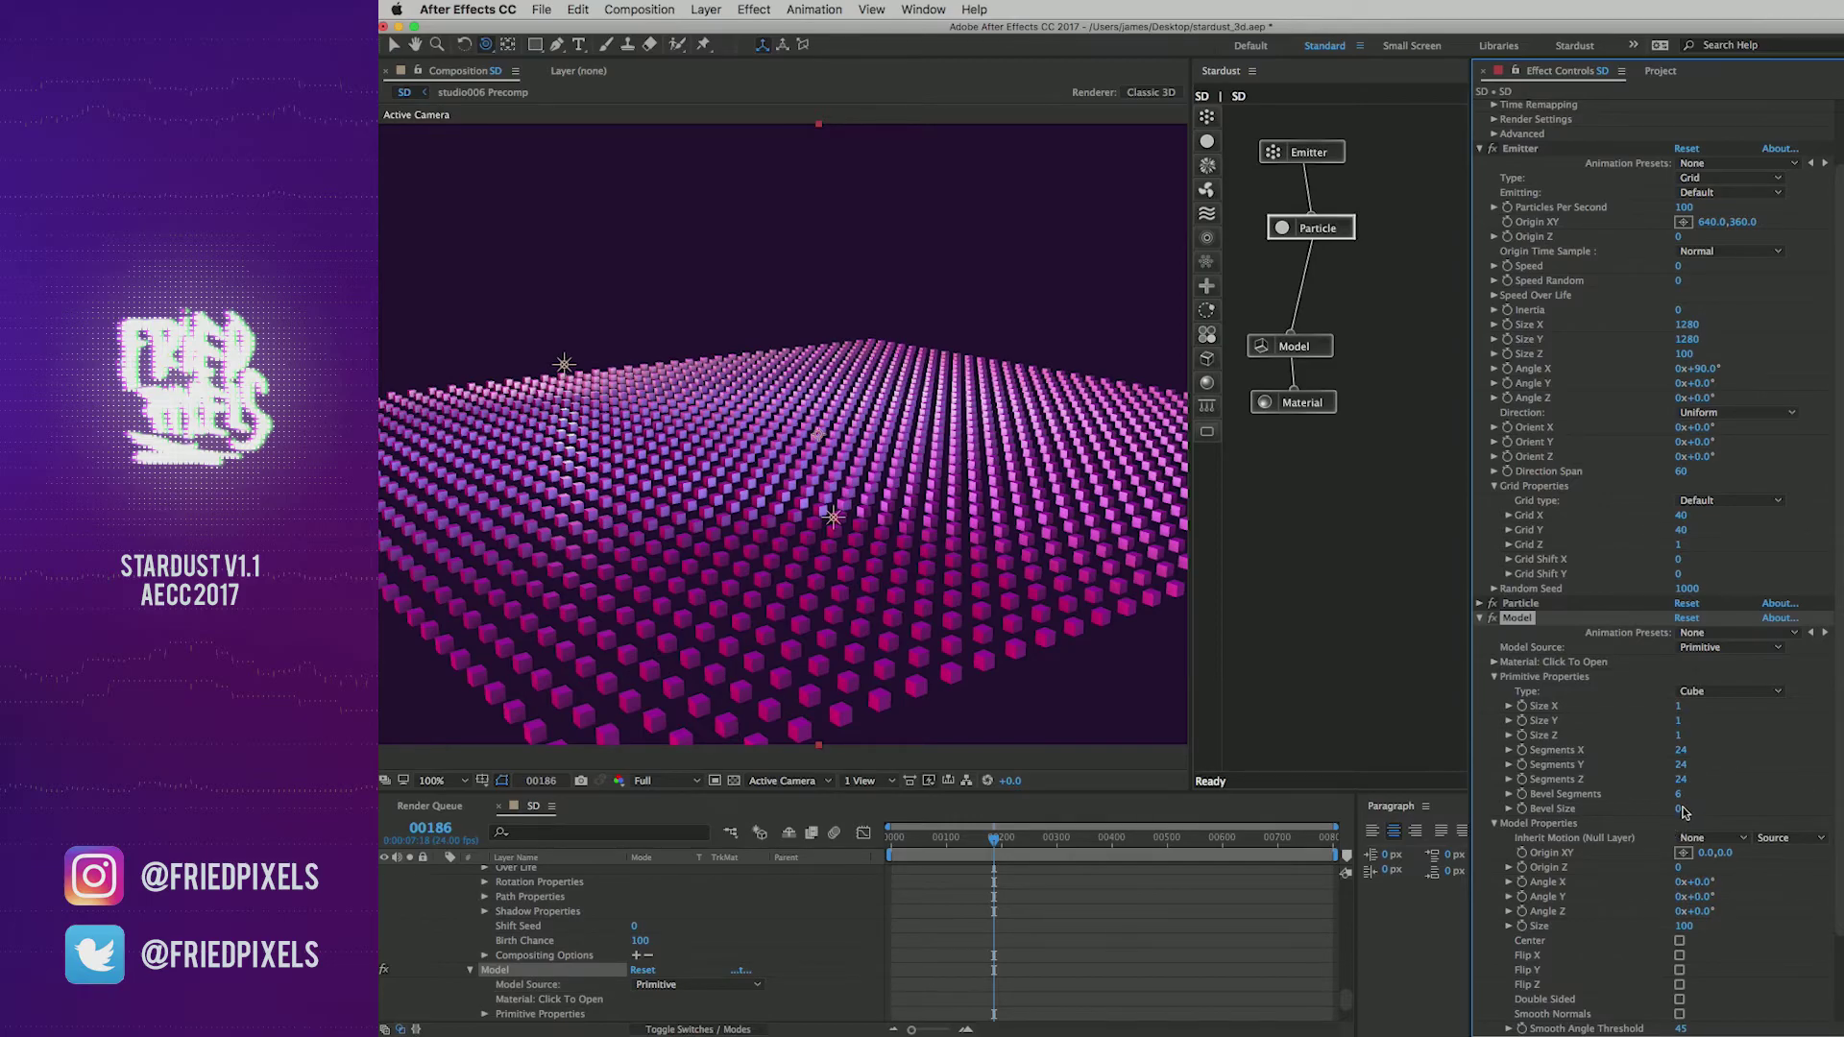
pyautogui.click(1681, 709)
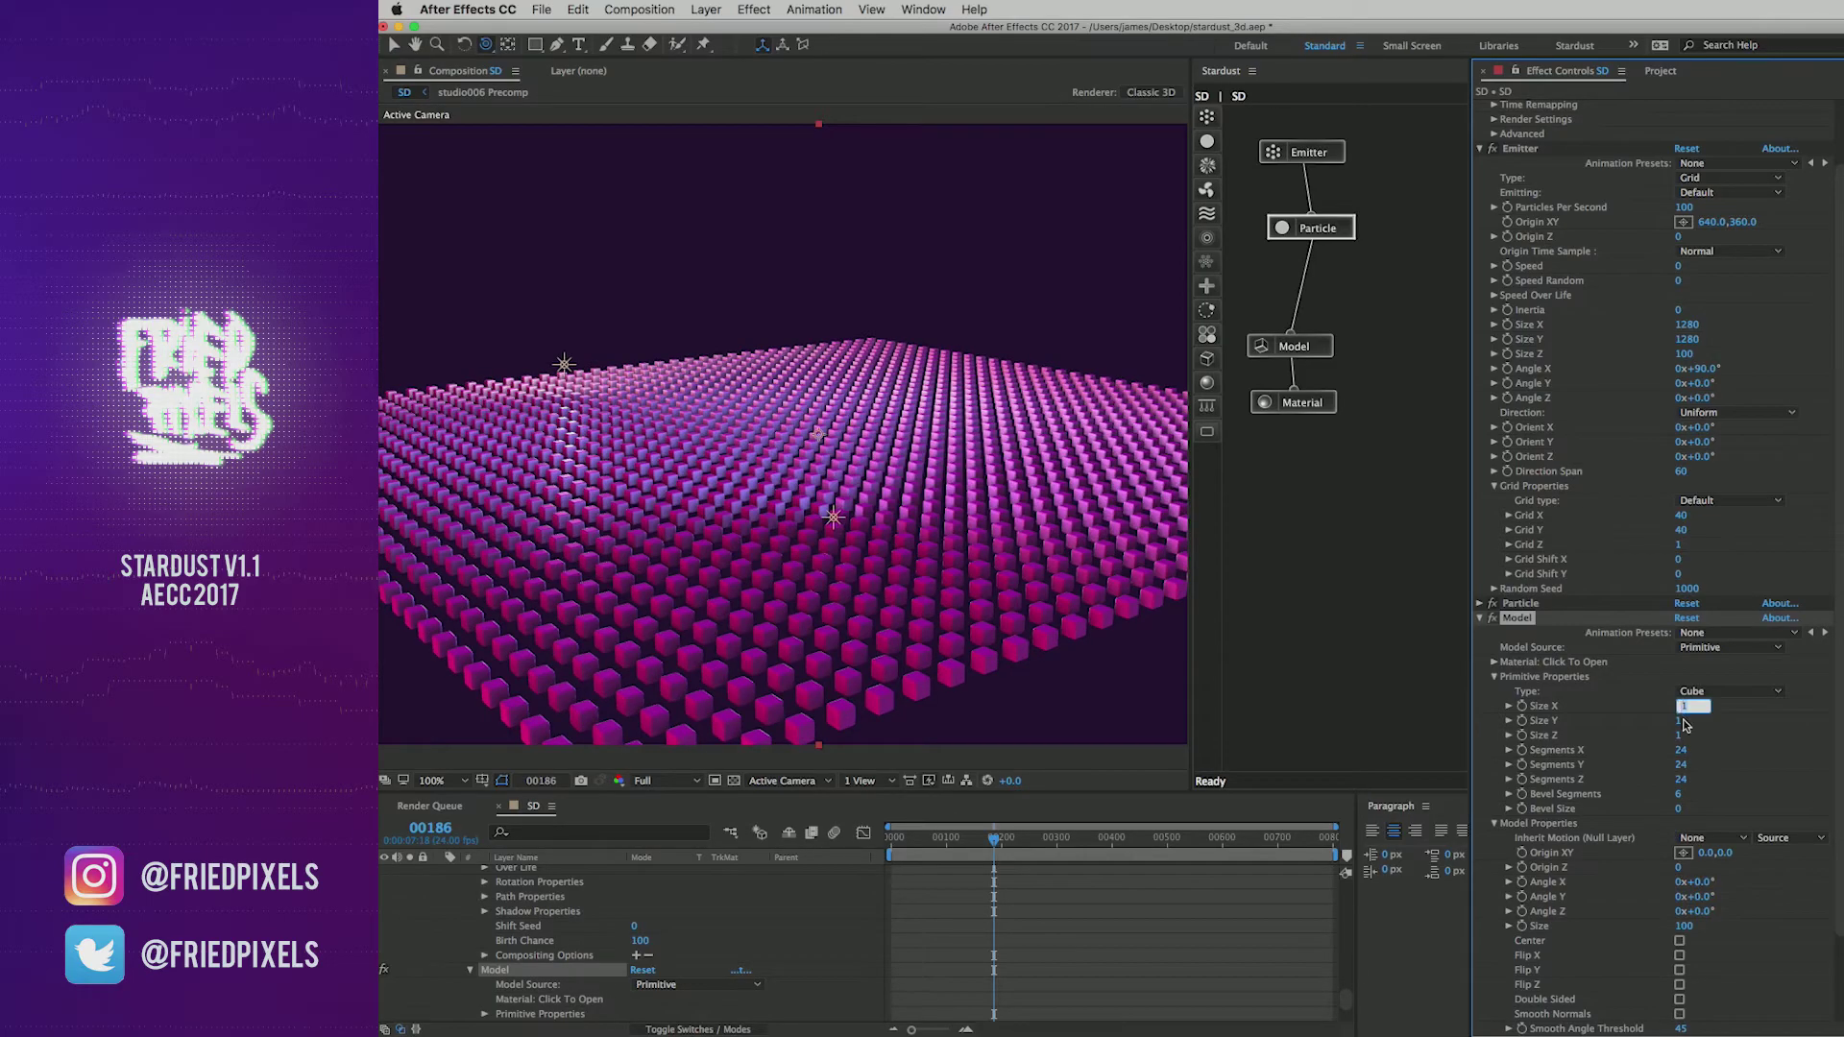
pyautogui.click(1679, 809)
pyautogui.write('0')
pyautogui.press('Return')
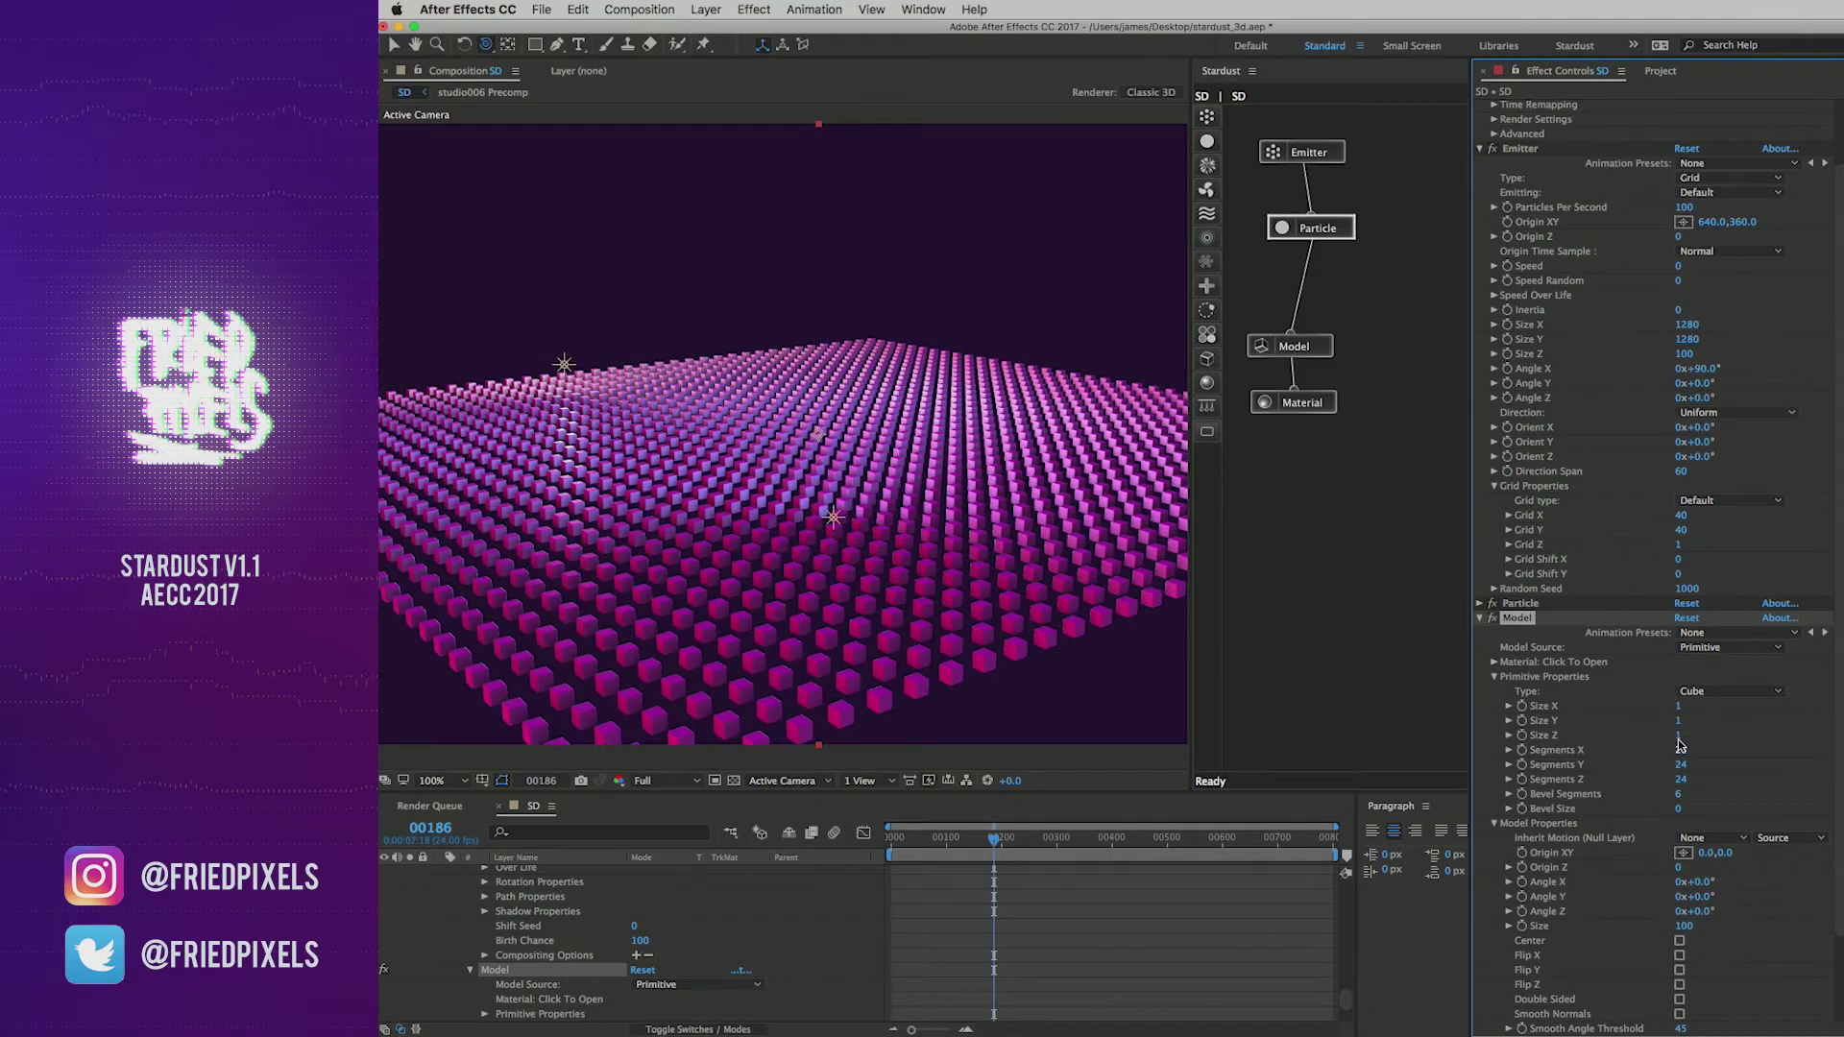
# Step: Set the cube primitive's Size X to 2, Size Y to 3 and Size Z to 2
pyautogui.click(1679, 709)
pyautogui.write('2')
pyautogui.press('Tab')
pyautogui.click(1679, 736)
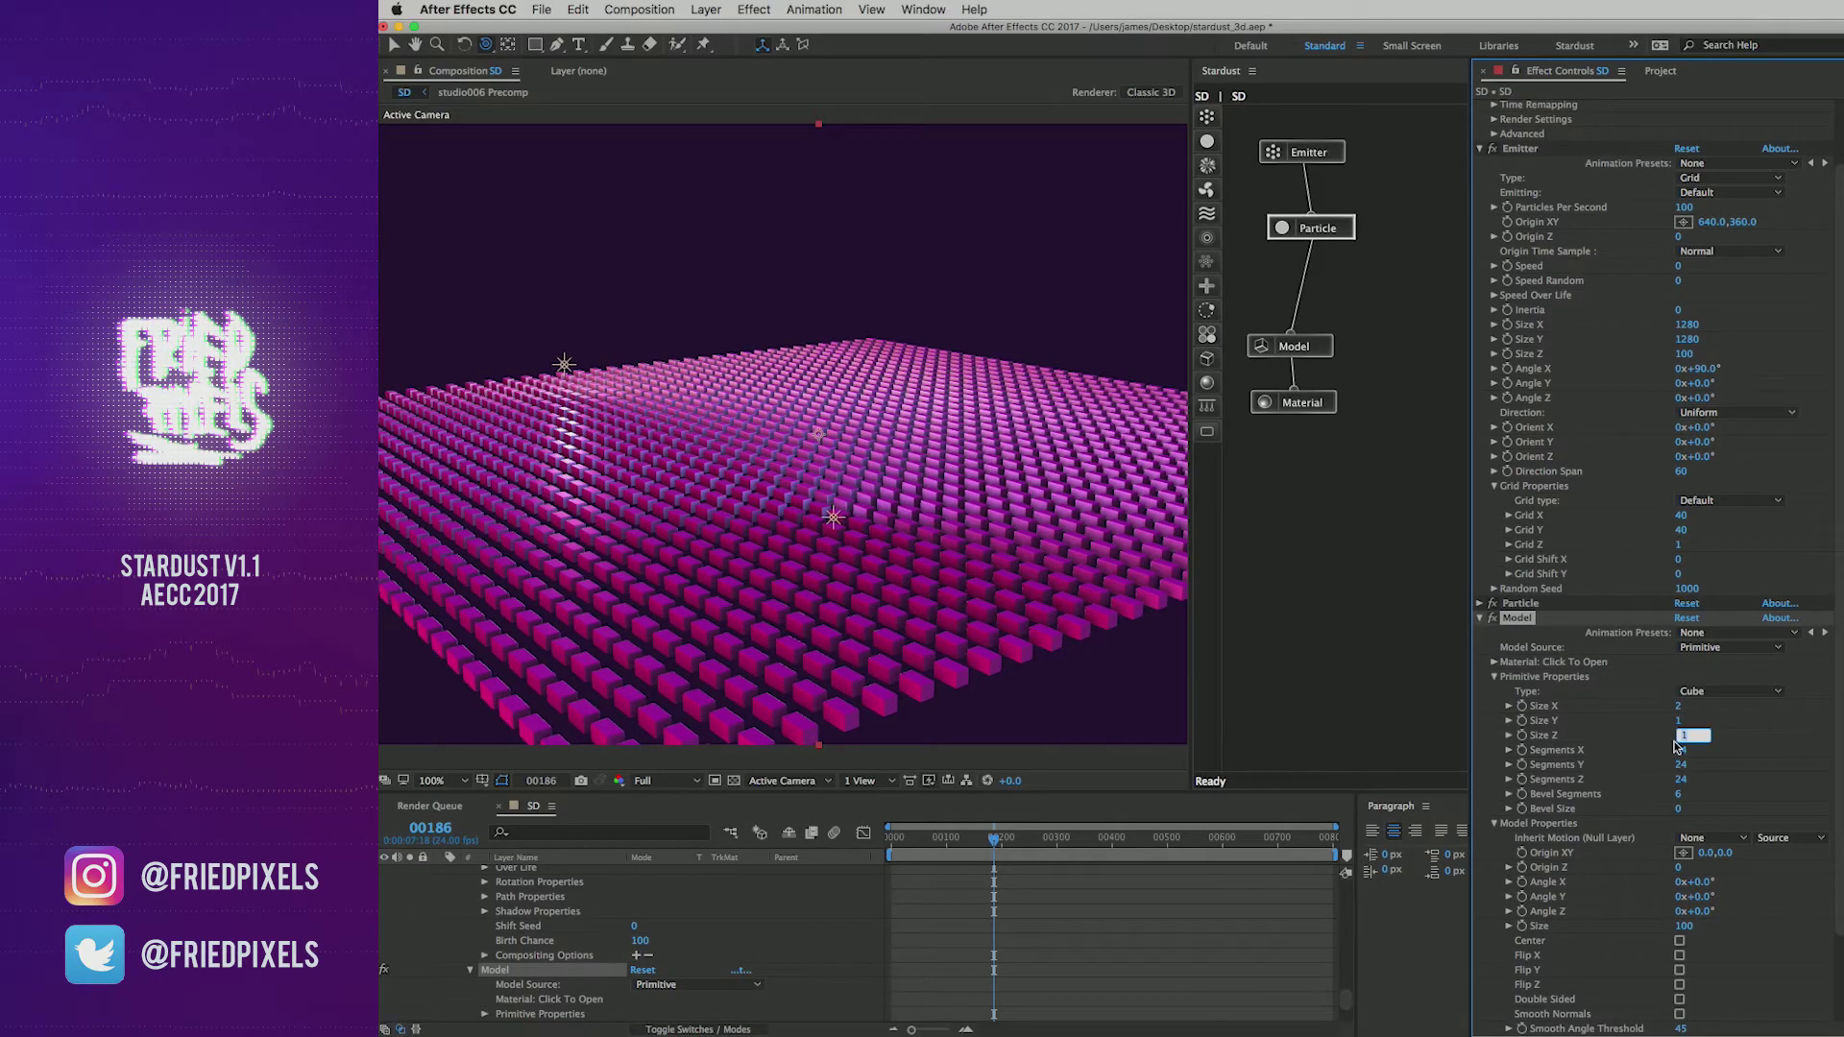
pyautogui.write('2')
pyautogui.press('Return')
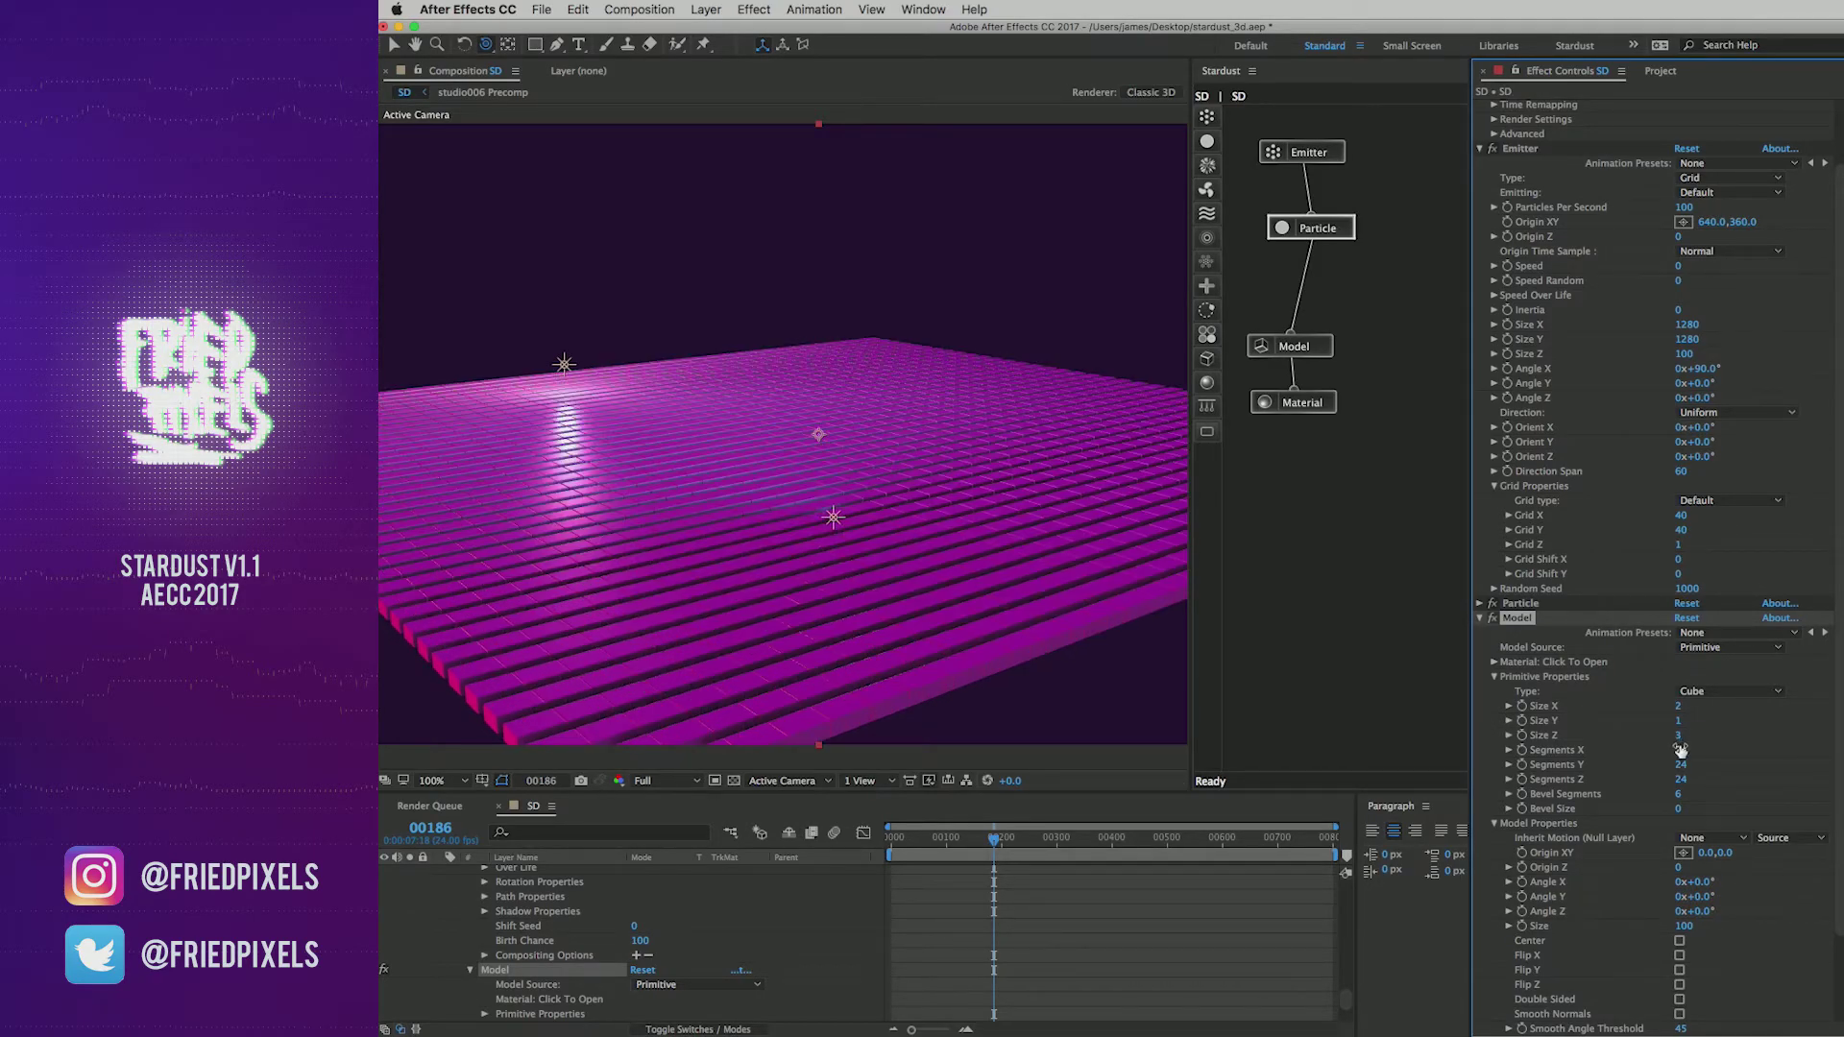
pyautogui.click(1679, 720)
pyautogui.write('3')
pyautogui.press('Return')
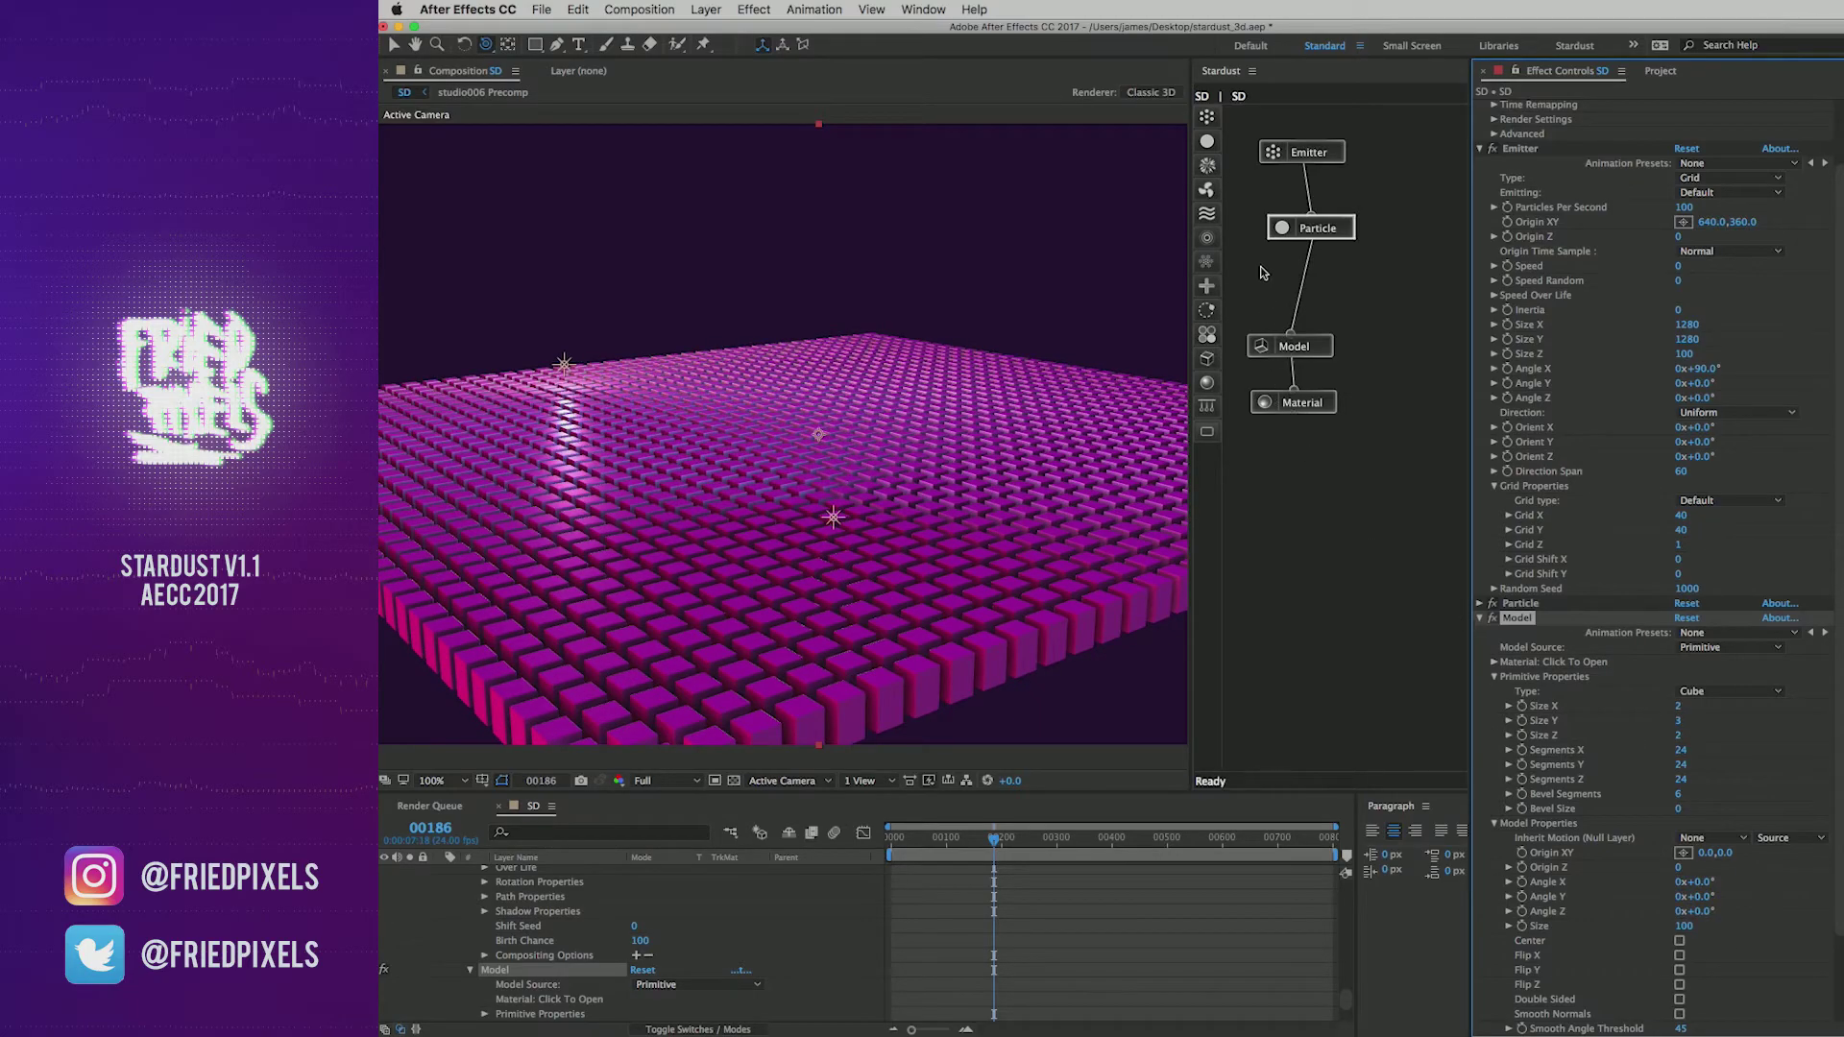
# Step: Add an unconnected Turbulence node below the Material node and set its Rotation offset to 31
pyautogui.moveTo(1207, 213); pyautogui.dragTo(1320, 483)
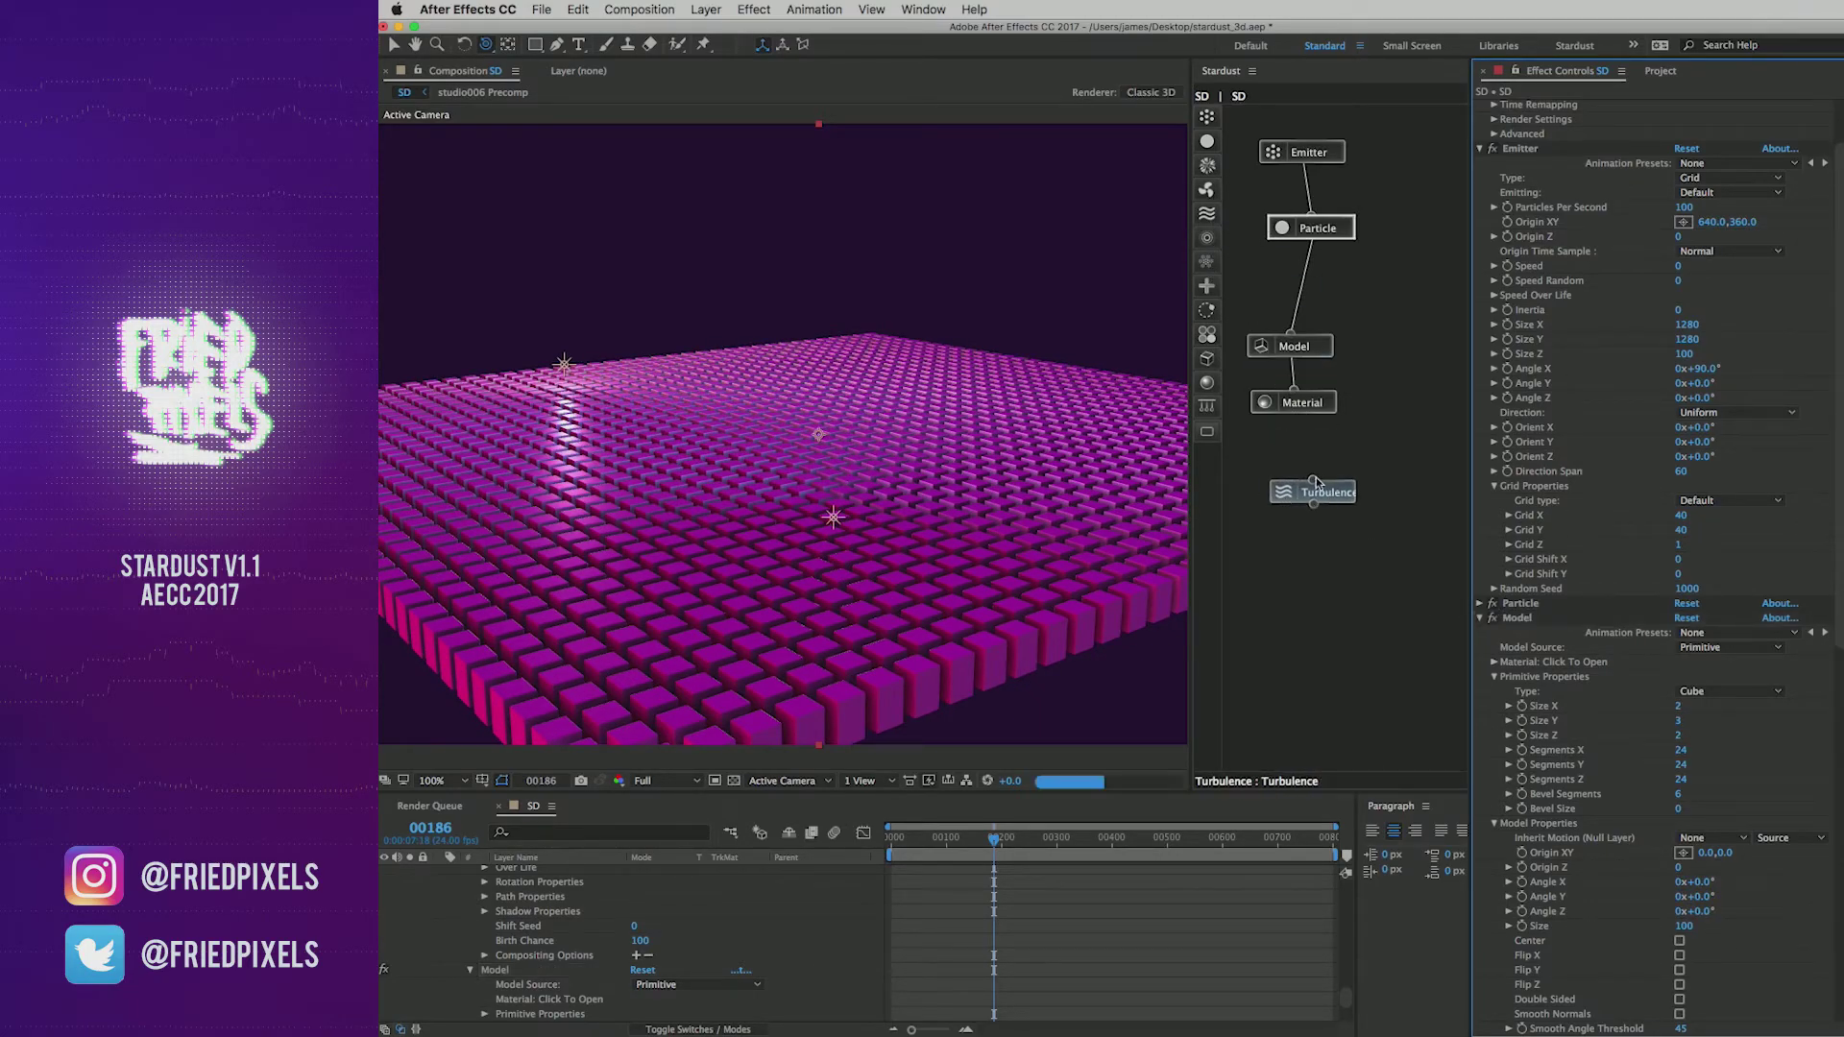
pyautogui.click(1312, 492)
pyautogui.scroll(-5, 1649, 810)
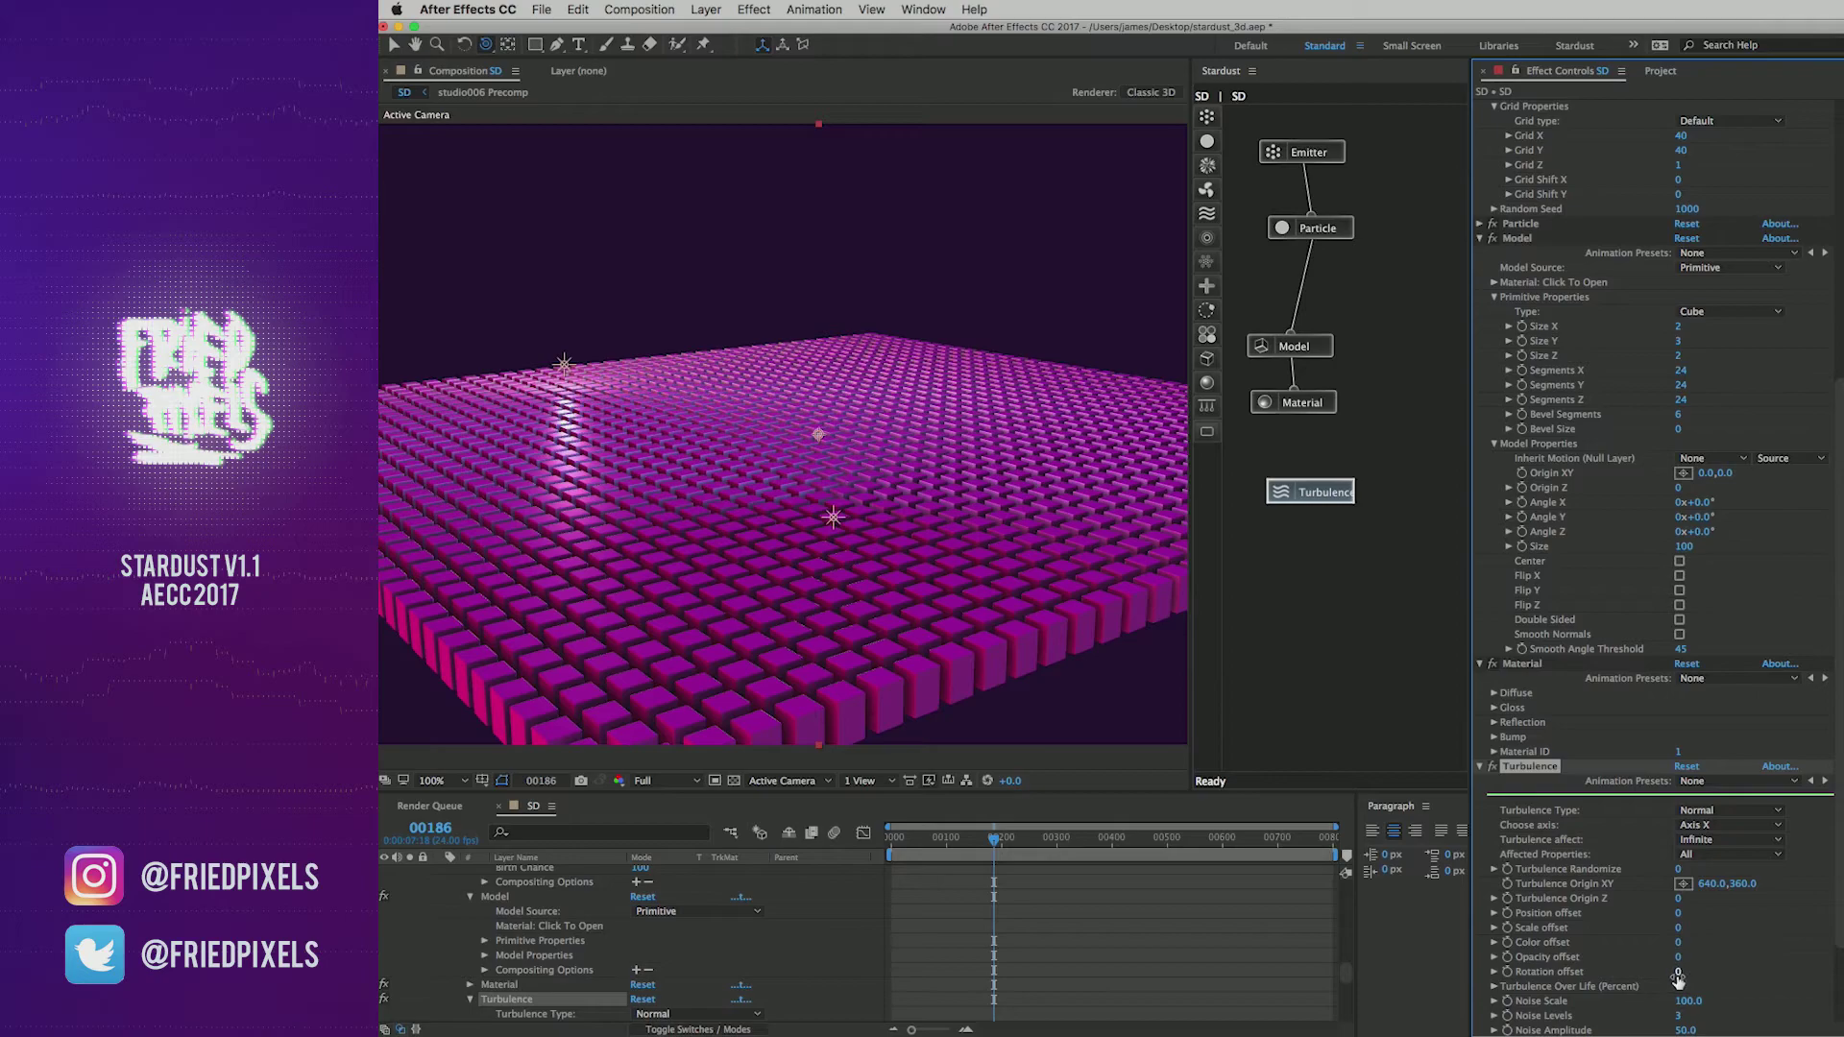
pyautogui.moveTo(1683, 971); pyautogui.dragTo(1703, 971)
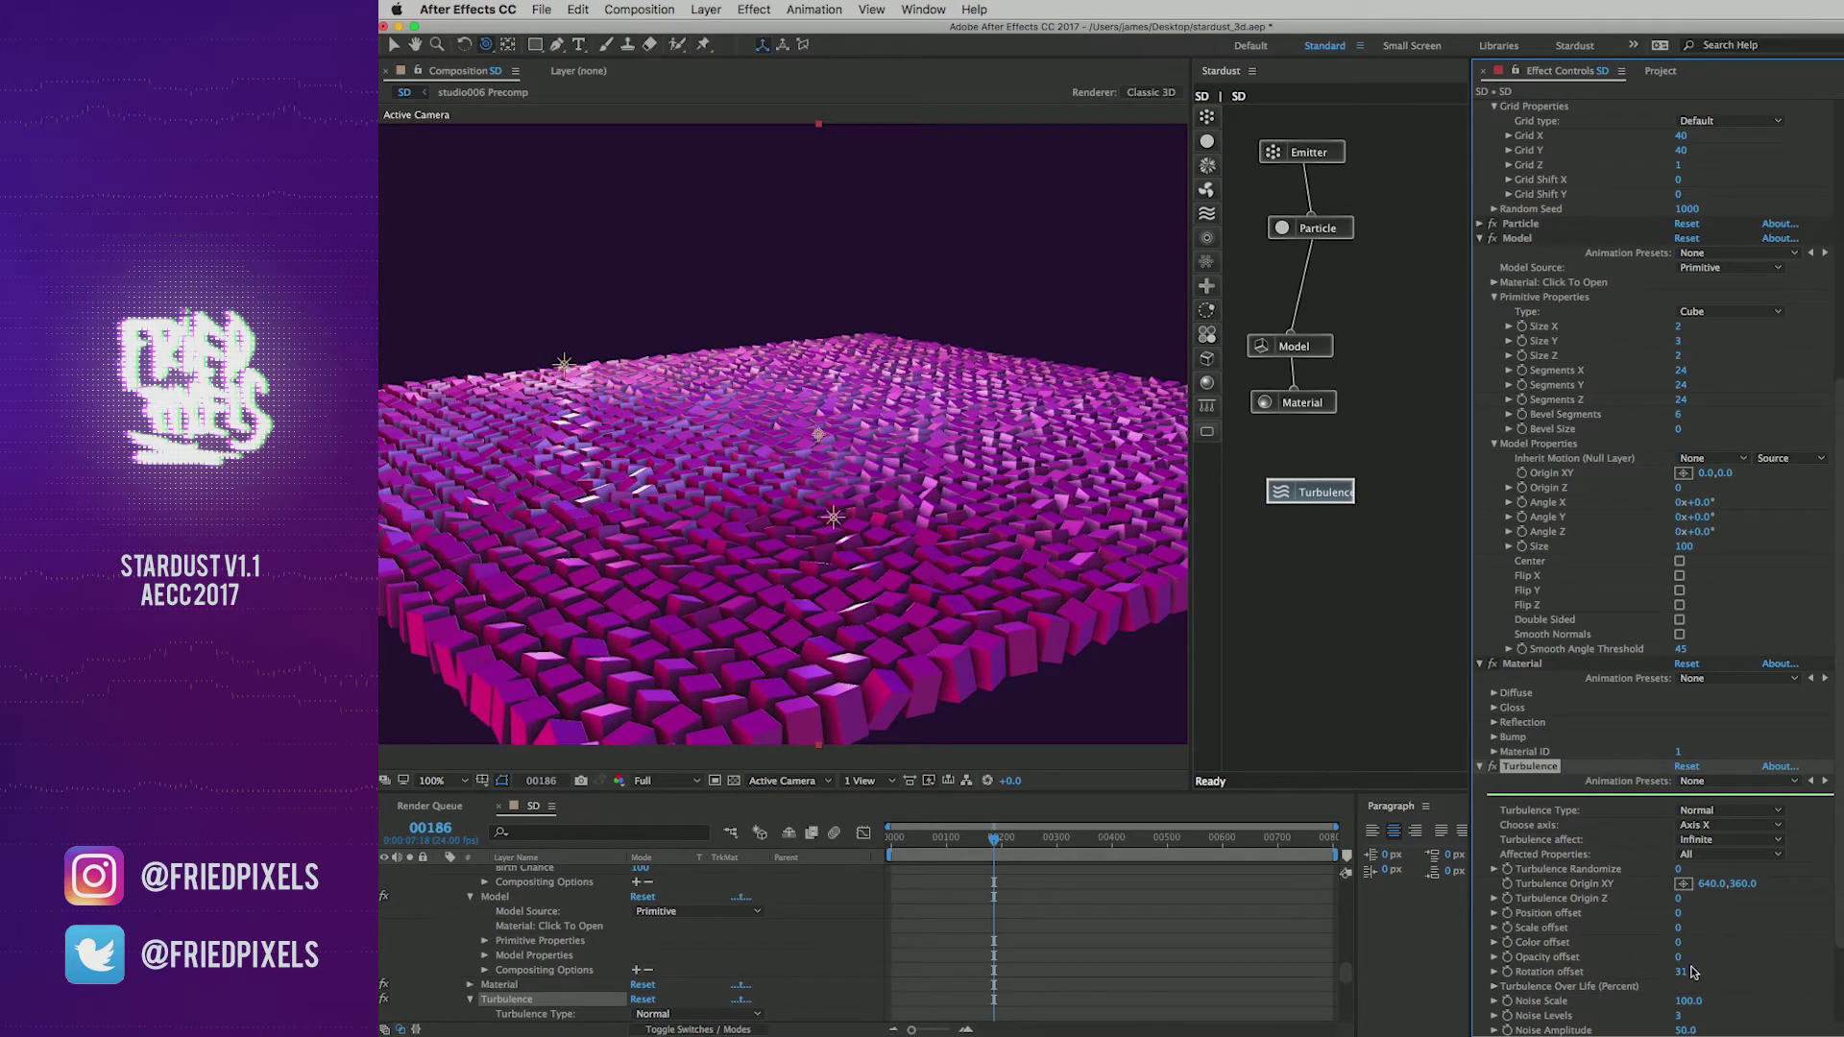
# Step: Set the Turbulence Noise Scale to 150, Noise frequency to 8 and Fractal Speed to 25, and preview the animation
pyautogui.scroll(-5, 1661, 865)
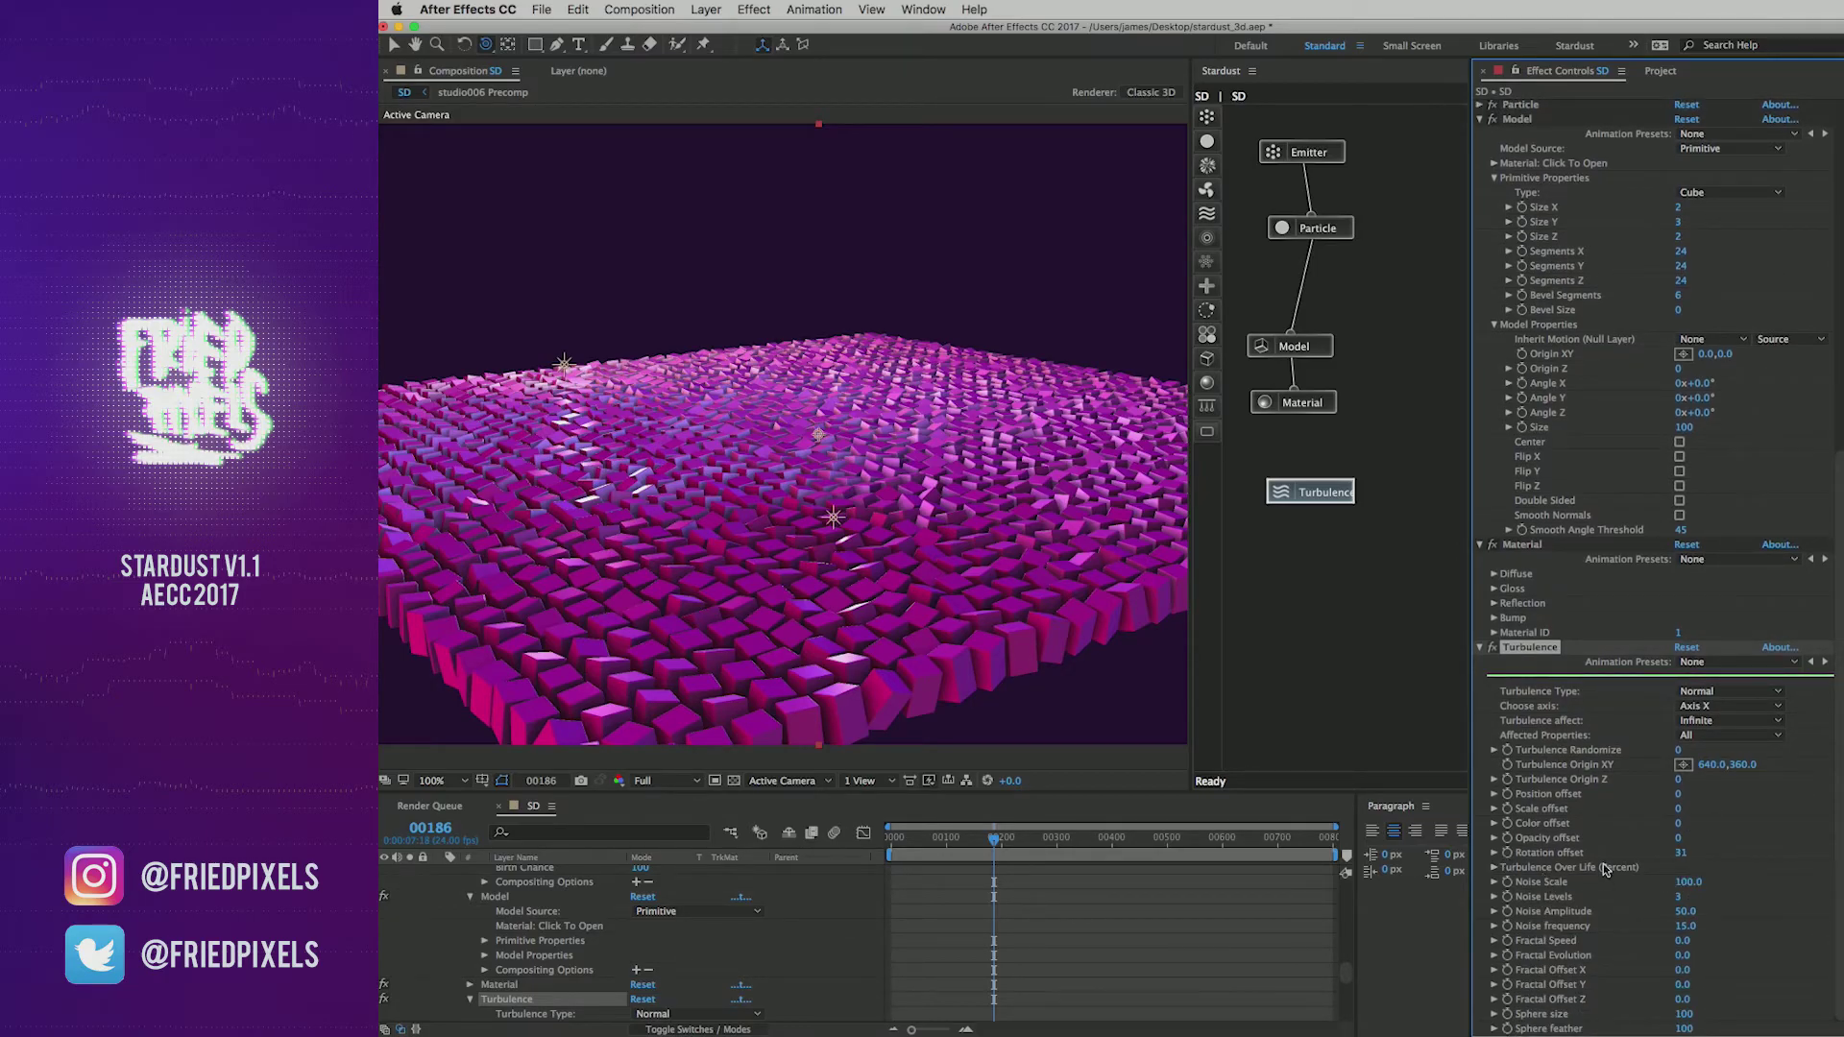
pyautogui.click(1688, 882)
pyautogui.write('150')
pyautogui.moveTo(1683, 925); pyautogui.dragTo(1690, 939)
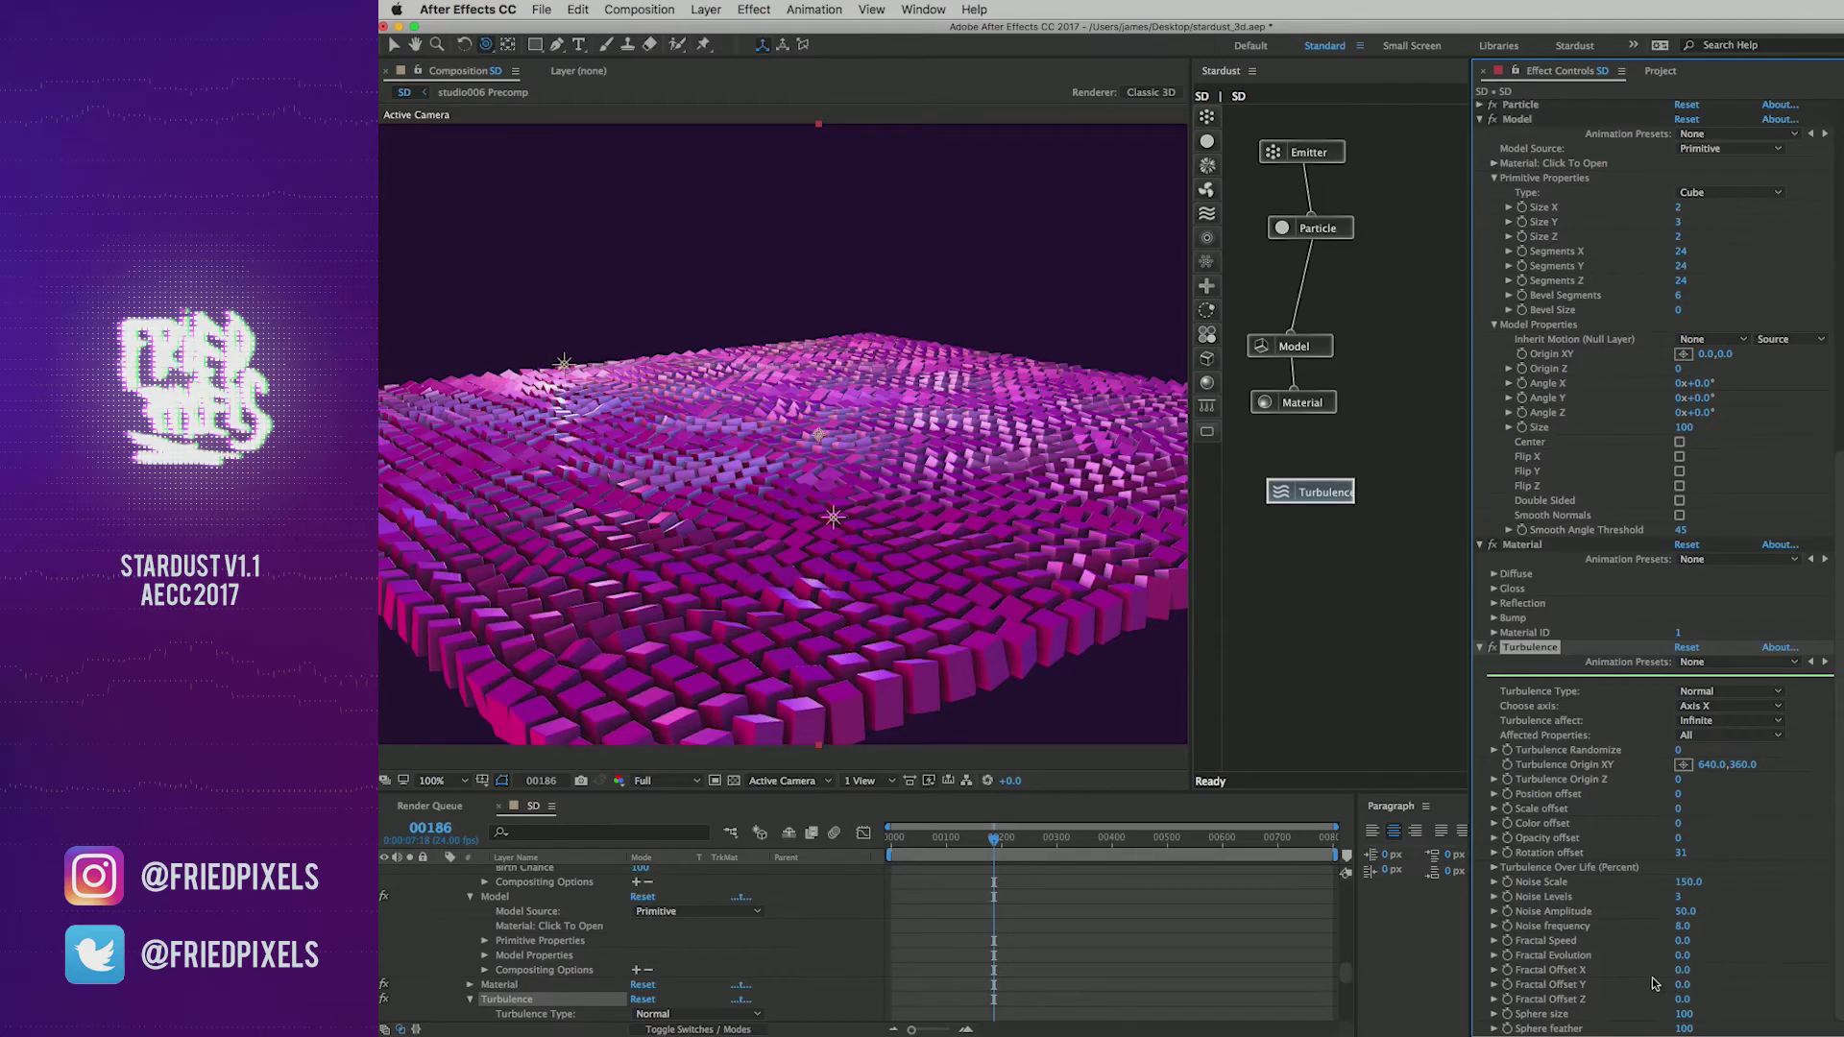
pyautogui.moveTo(1687, 945); pyautogui.dragTo(1719, 944)
pyautogui.press('space')
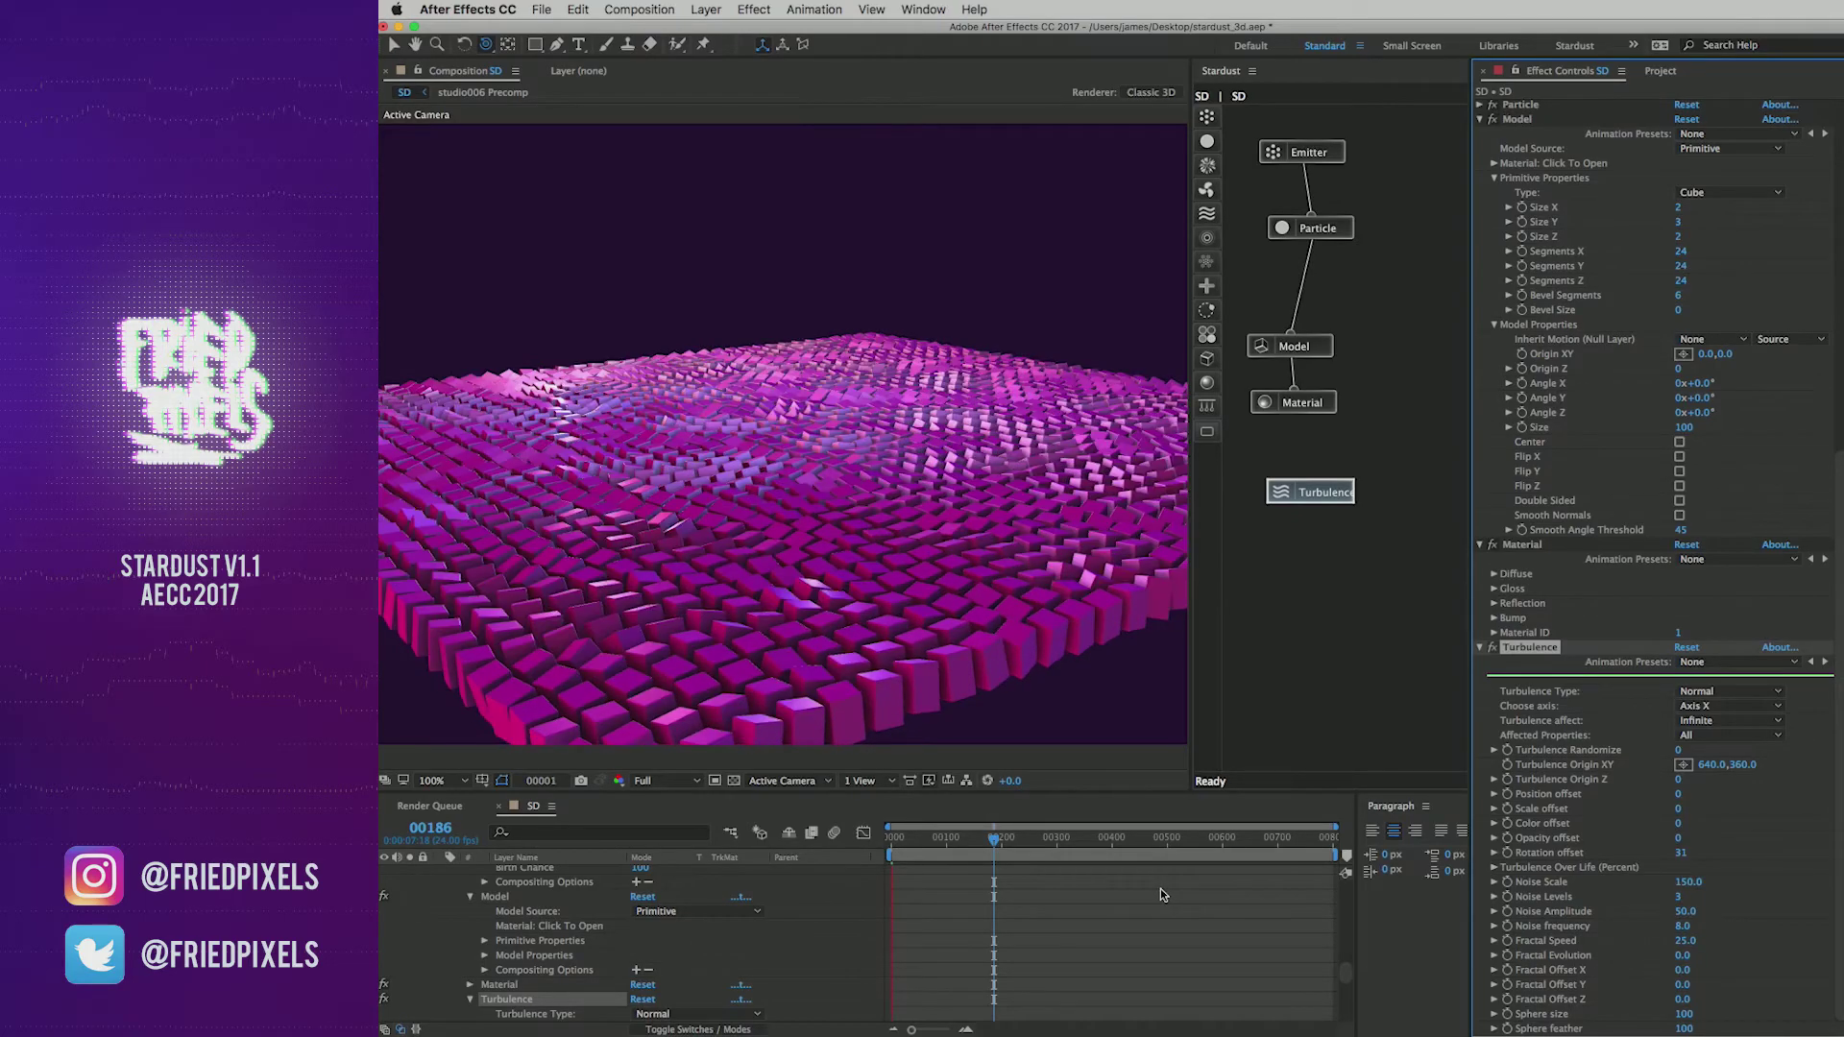
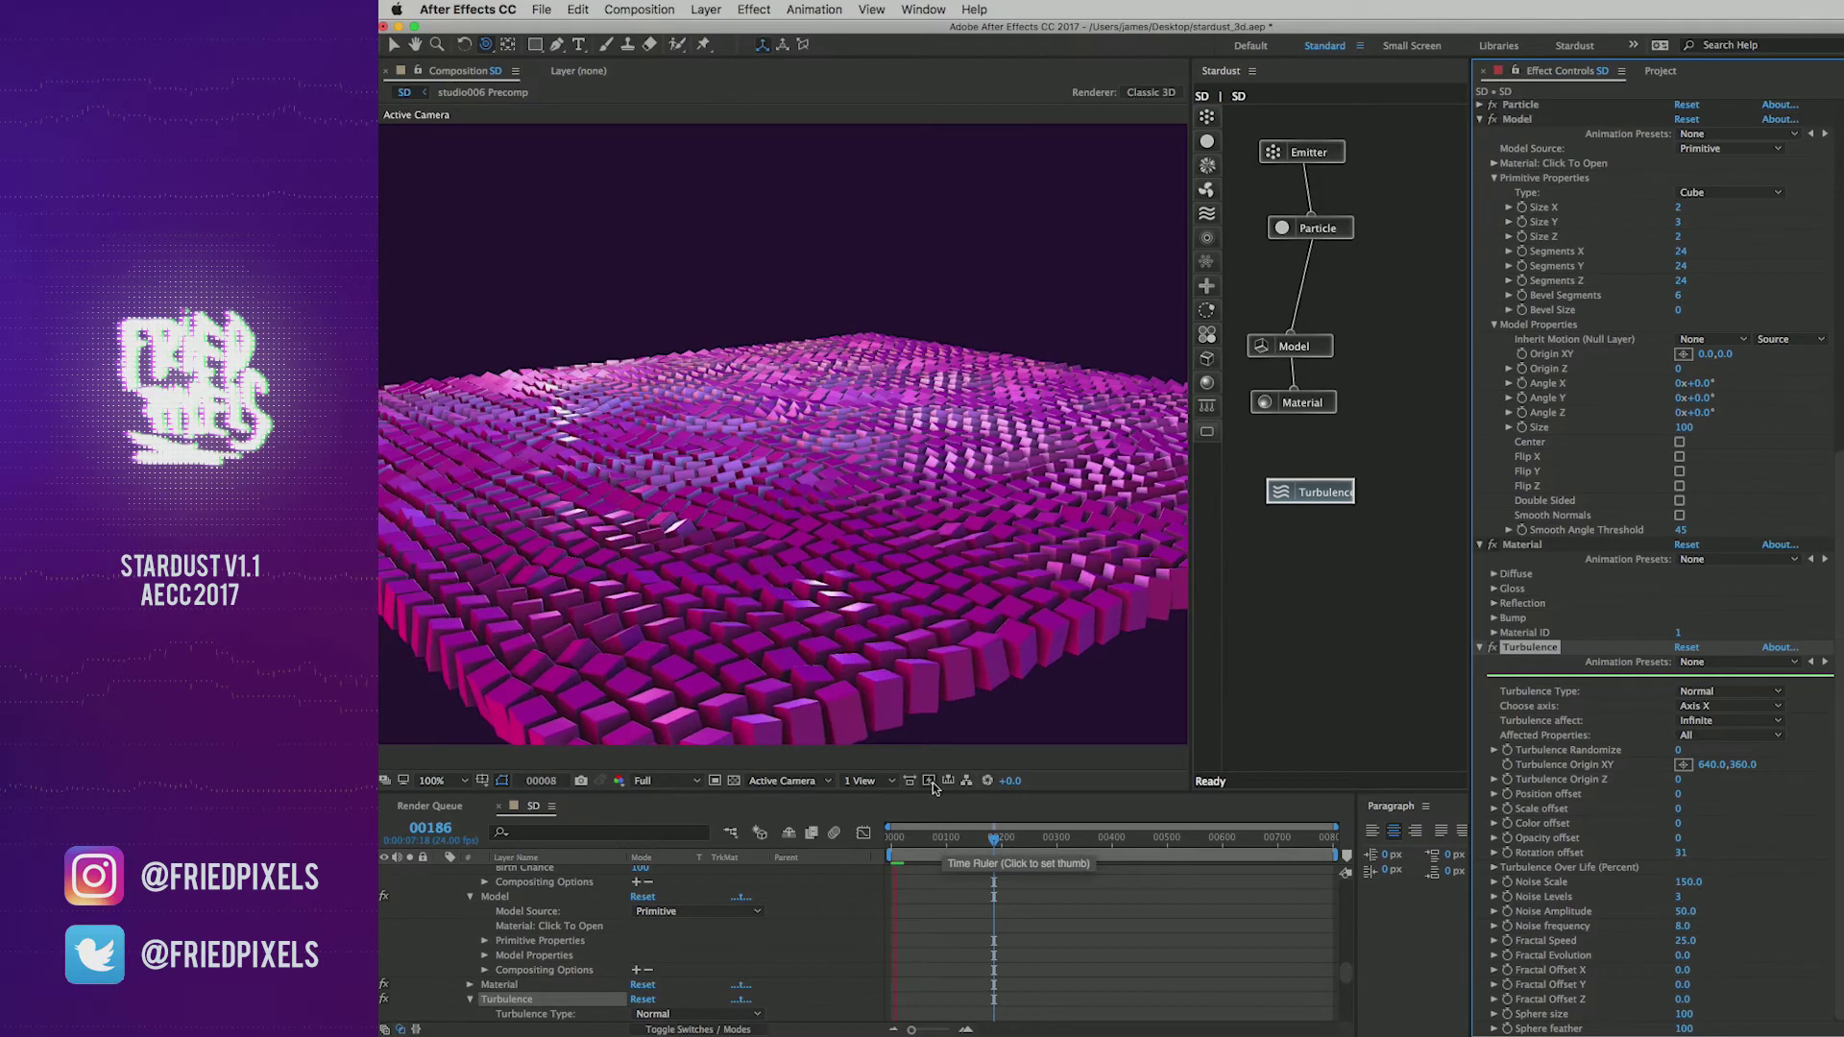
# Step: Orbit the camera around the cubes at frame 17 and set the Emitter's Grid X and Grid Y to 10
pyautogui.click(900, 838)
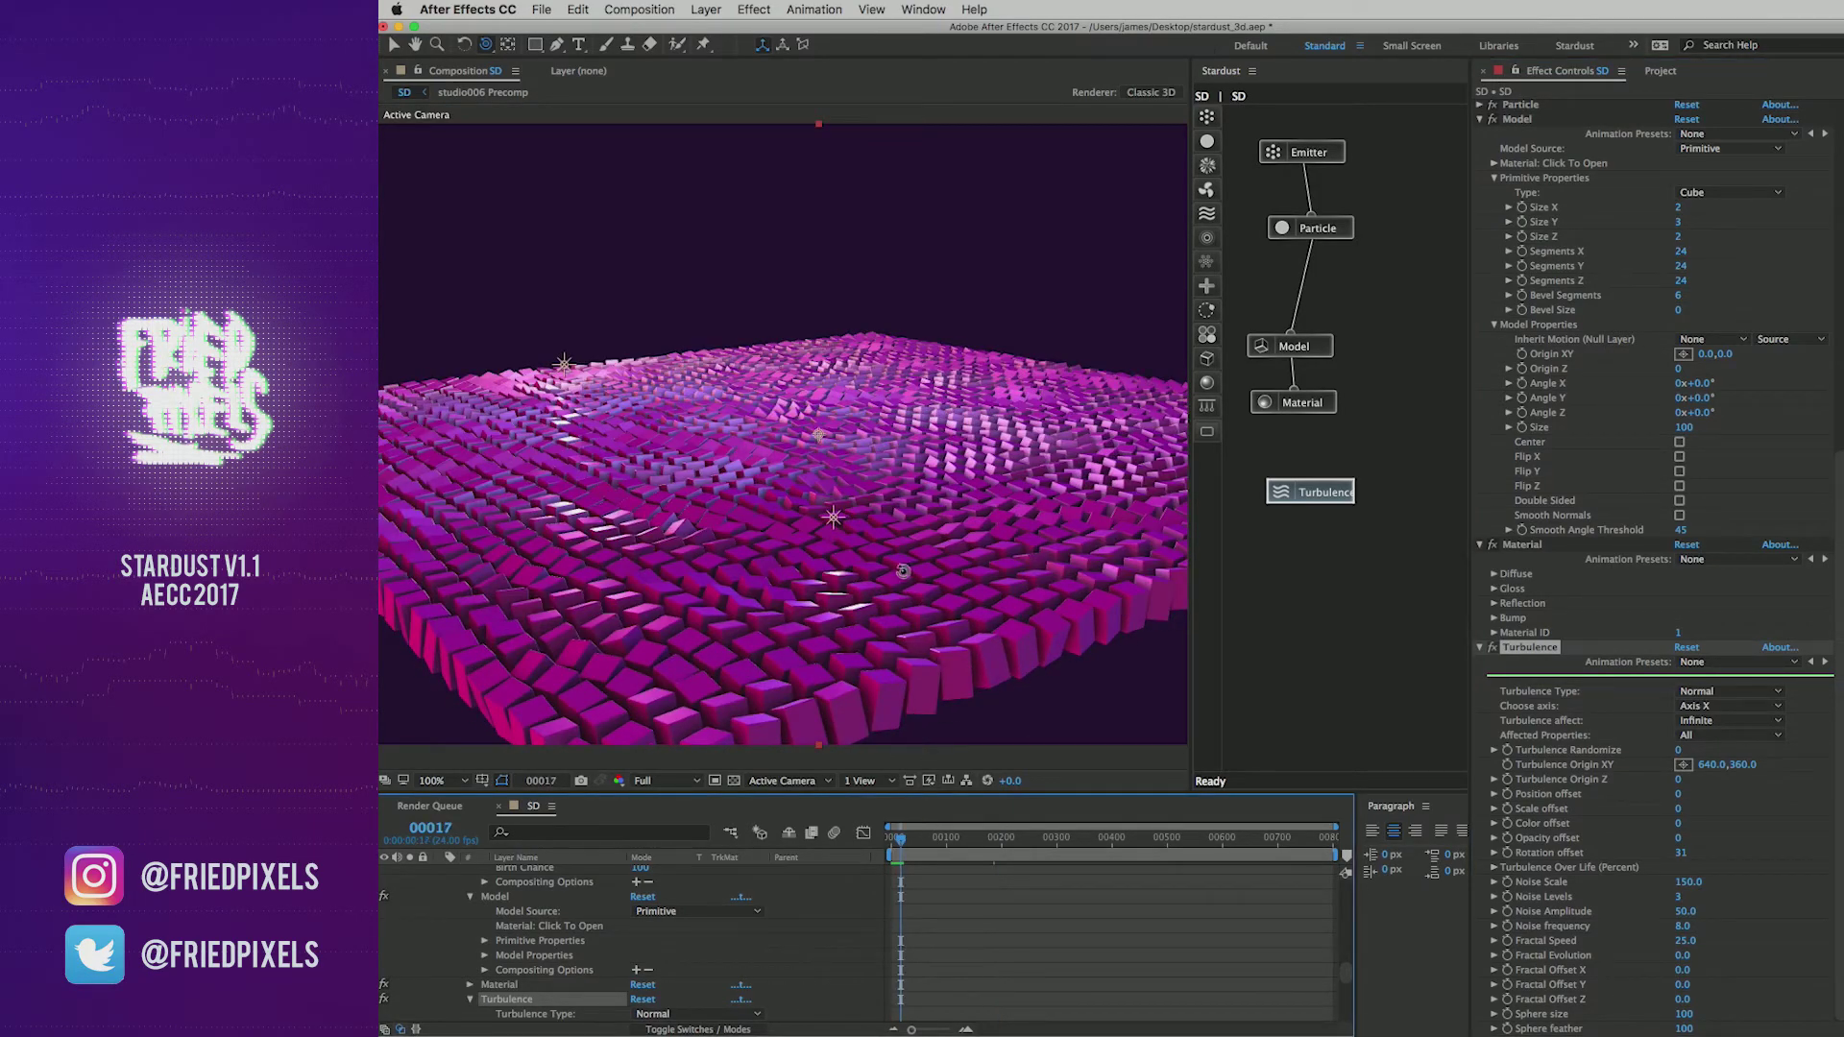
pyautogui.press('c')
pyautogui.moveTo(788, 500); pyautogui.dragTo(878, 503)
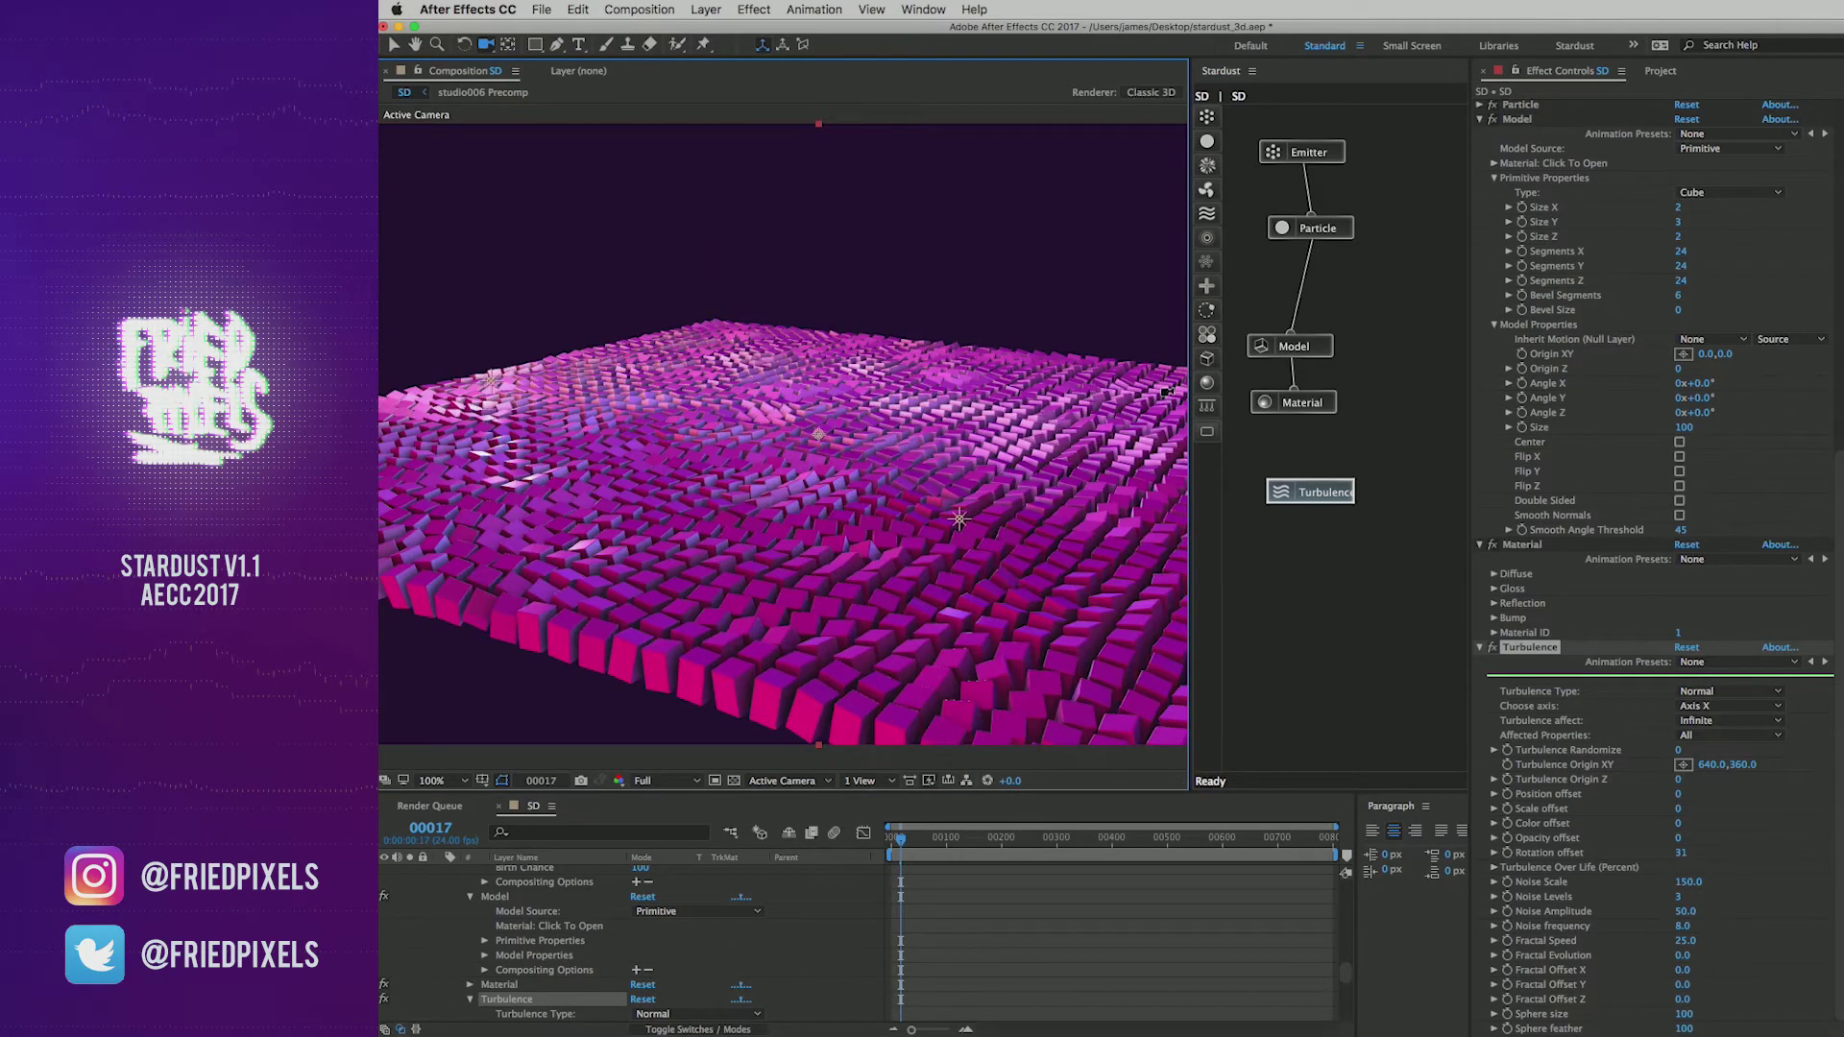
pyautogui.click(1341, 163)
pyautogui.click(1683, 489)
pyautogui.press('Return')
pyautogui.moveTo(1680, 517); pyautogui.dragTo(1693, 538)
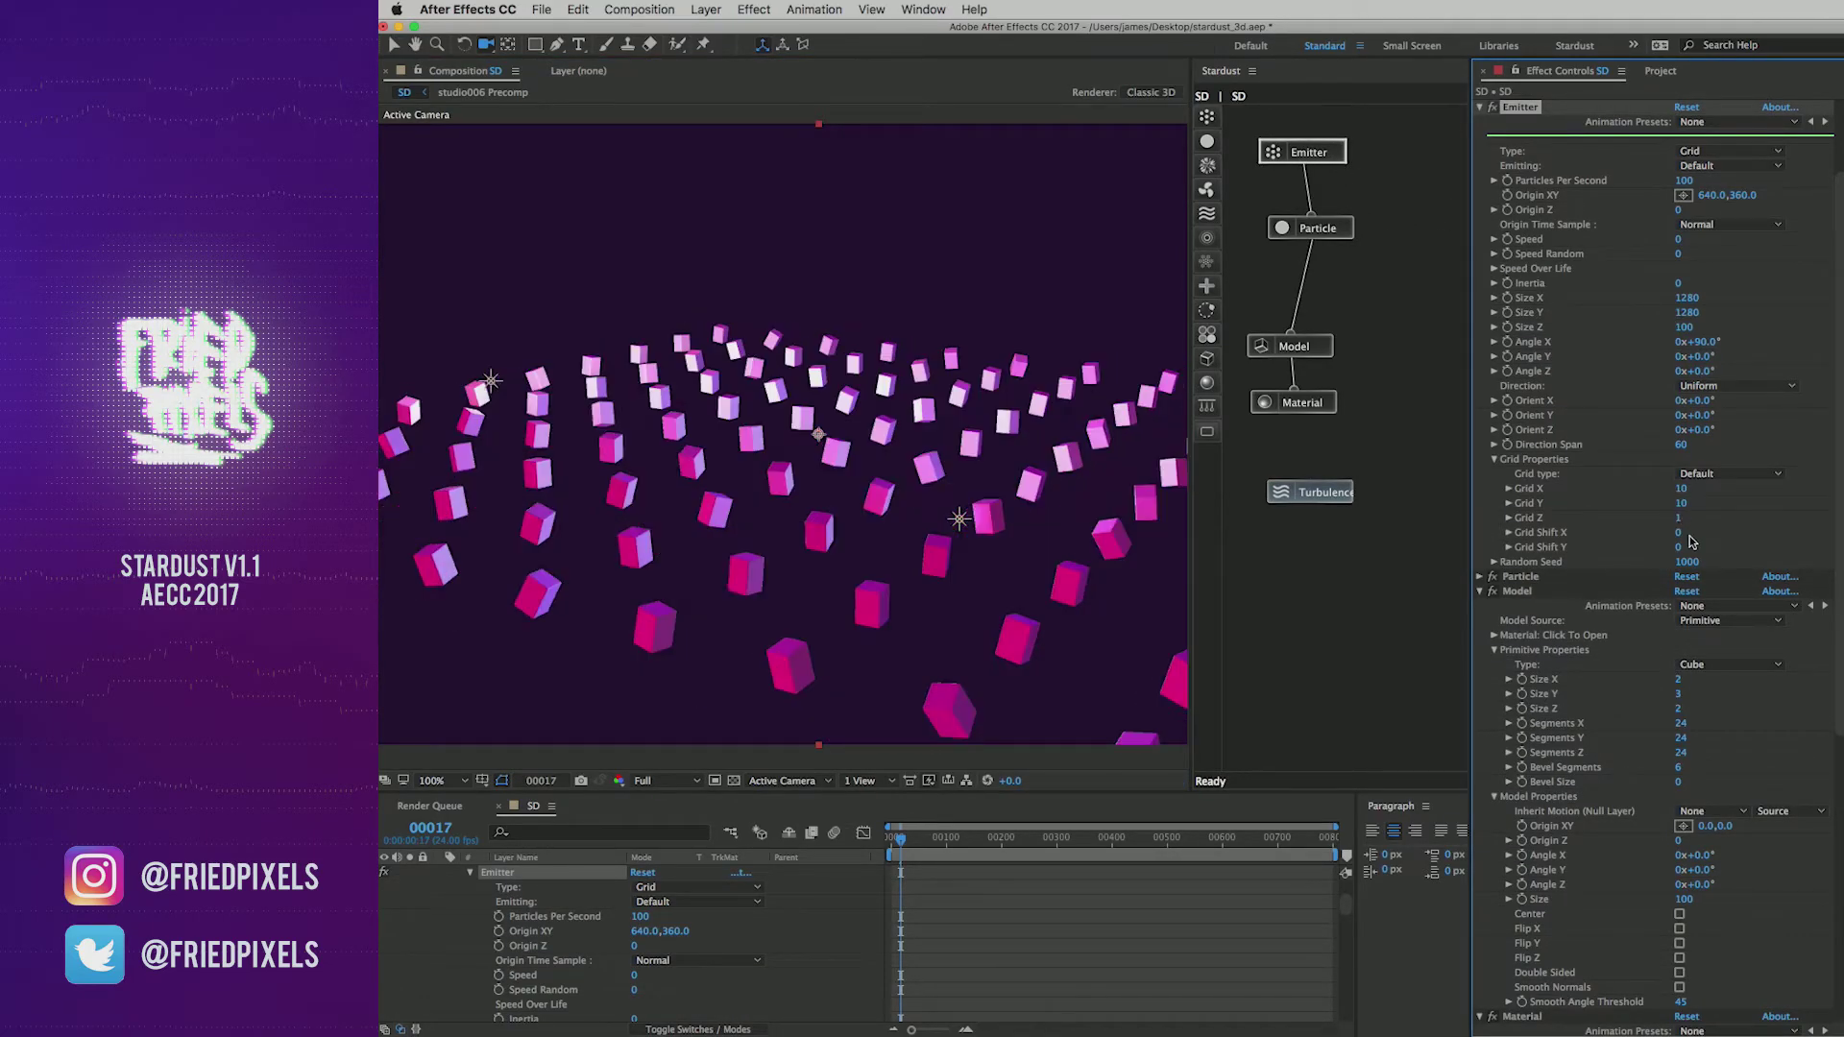
# Step: Enlarge the cube primitive to Size X 10, Size Y 20 and Size Z 10
pyautogui.click(1679, 679)
pyautogui.write('5')
pyautogui.press('Tab')
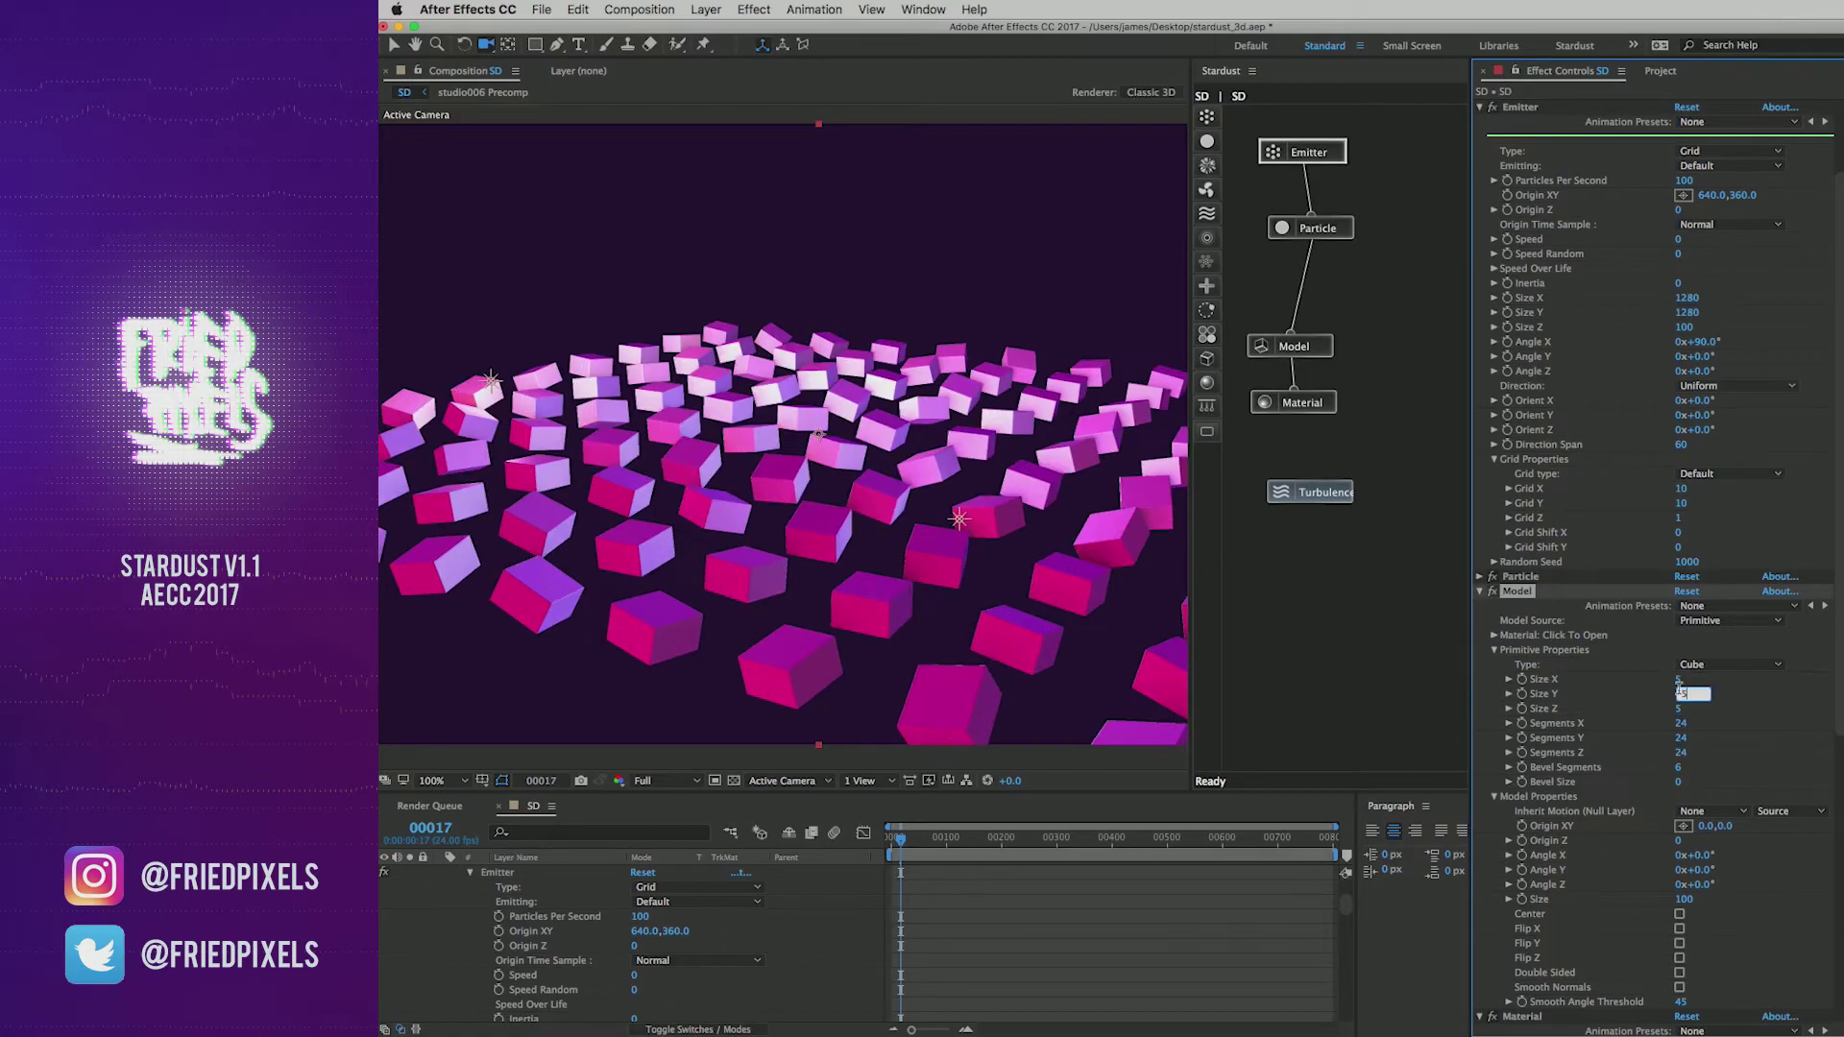
pyautogui.press('Return')
pyautogui.click(1679, 688)
pyautogui.write('10')
pyautogui.press('Return')
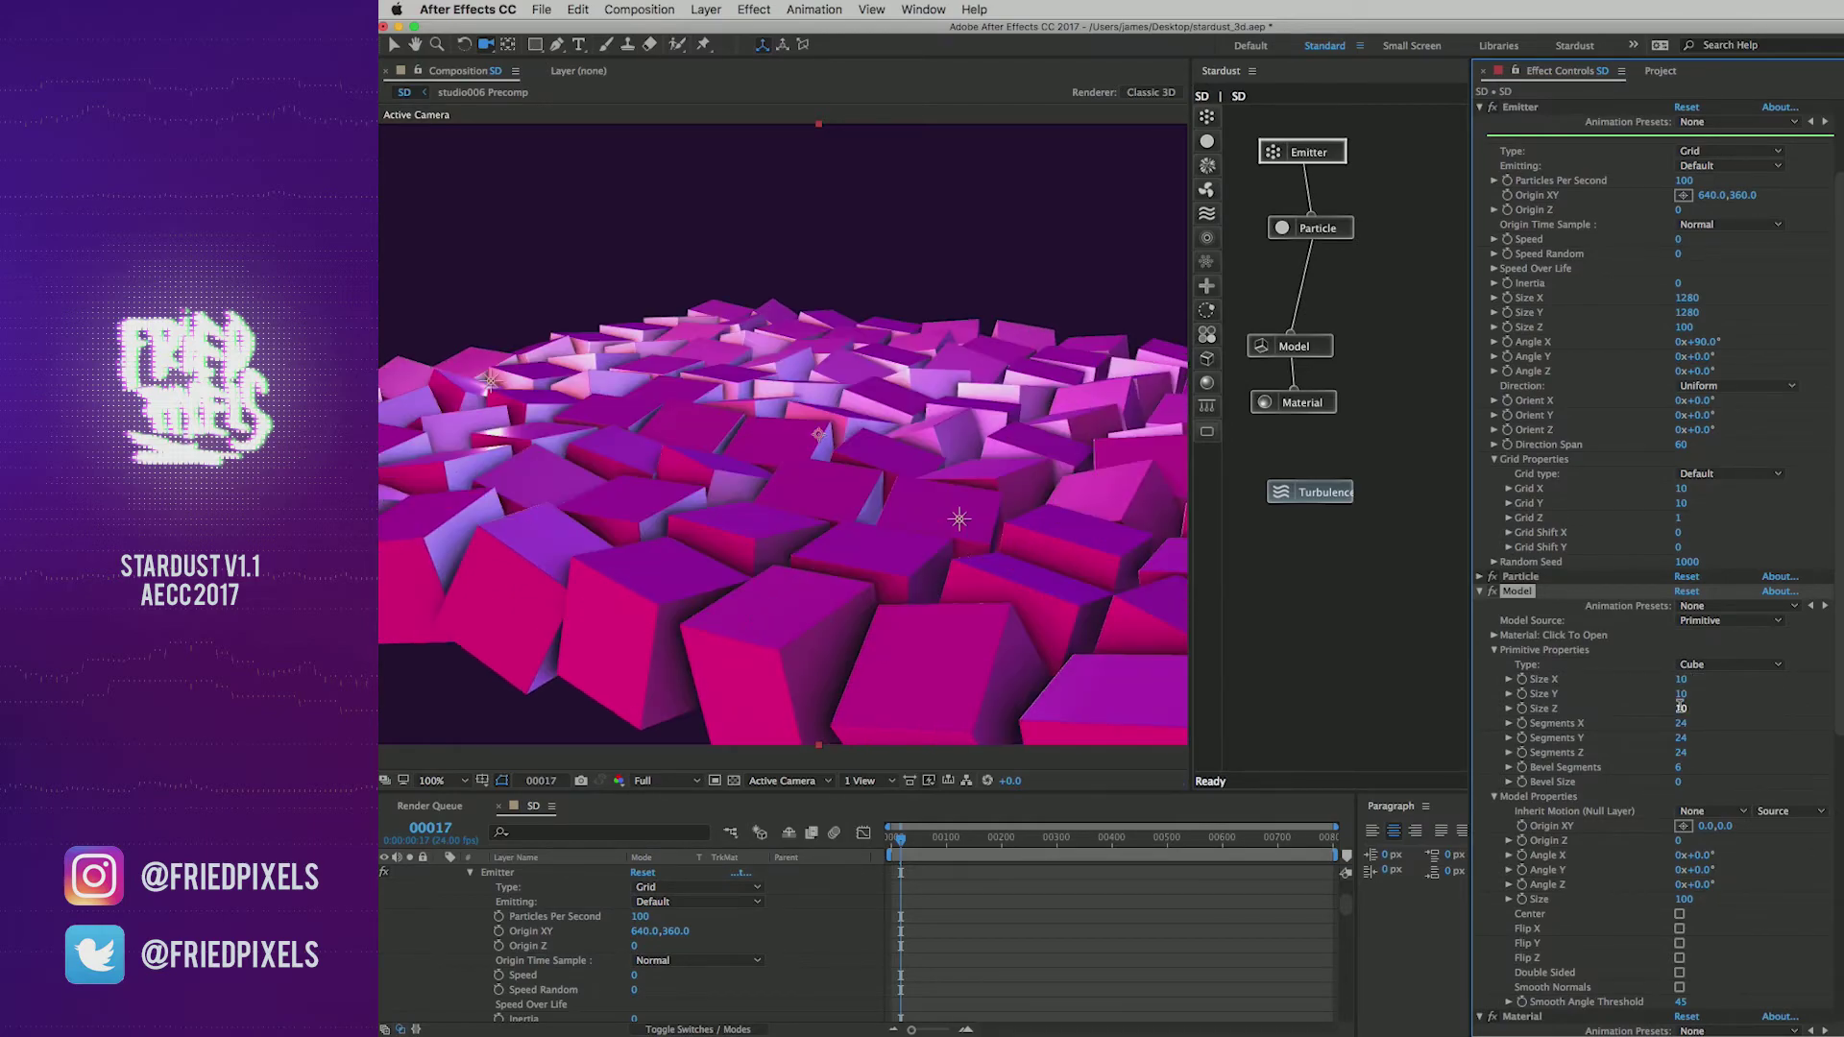
pyautogui.click(1680, 694)
pyautogui.press('Return')
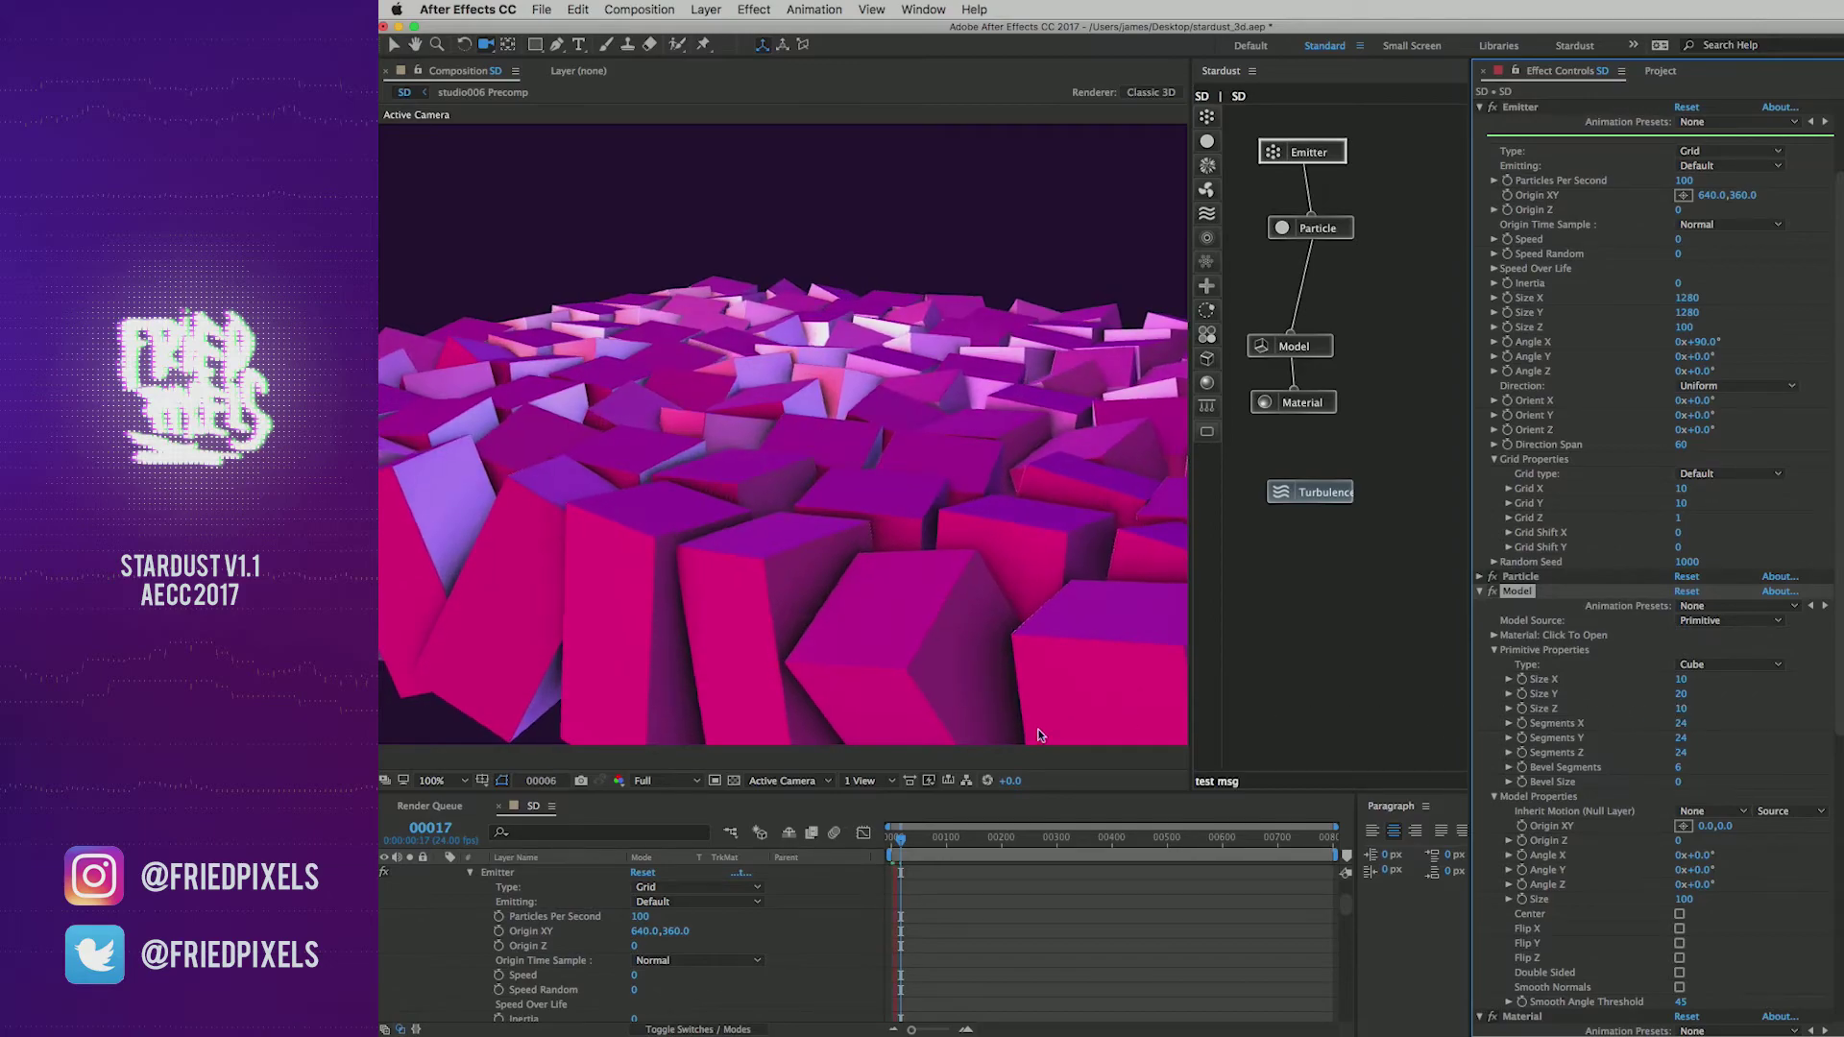
# Step: Set the Turbulence Position offset to 310 at frame 106 and orbit the camera to a higher view of the boxes
pyautogui.click(946, 847)
pyautogui.moveTo(949, 850); pyautogui.dragTo(950, 847)
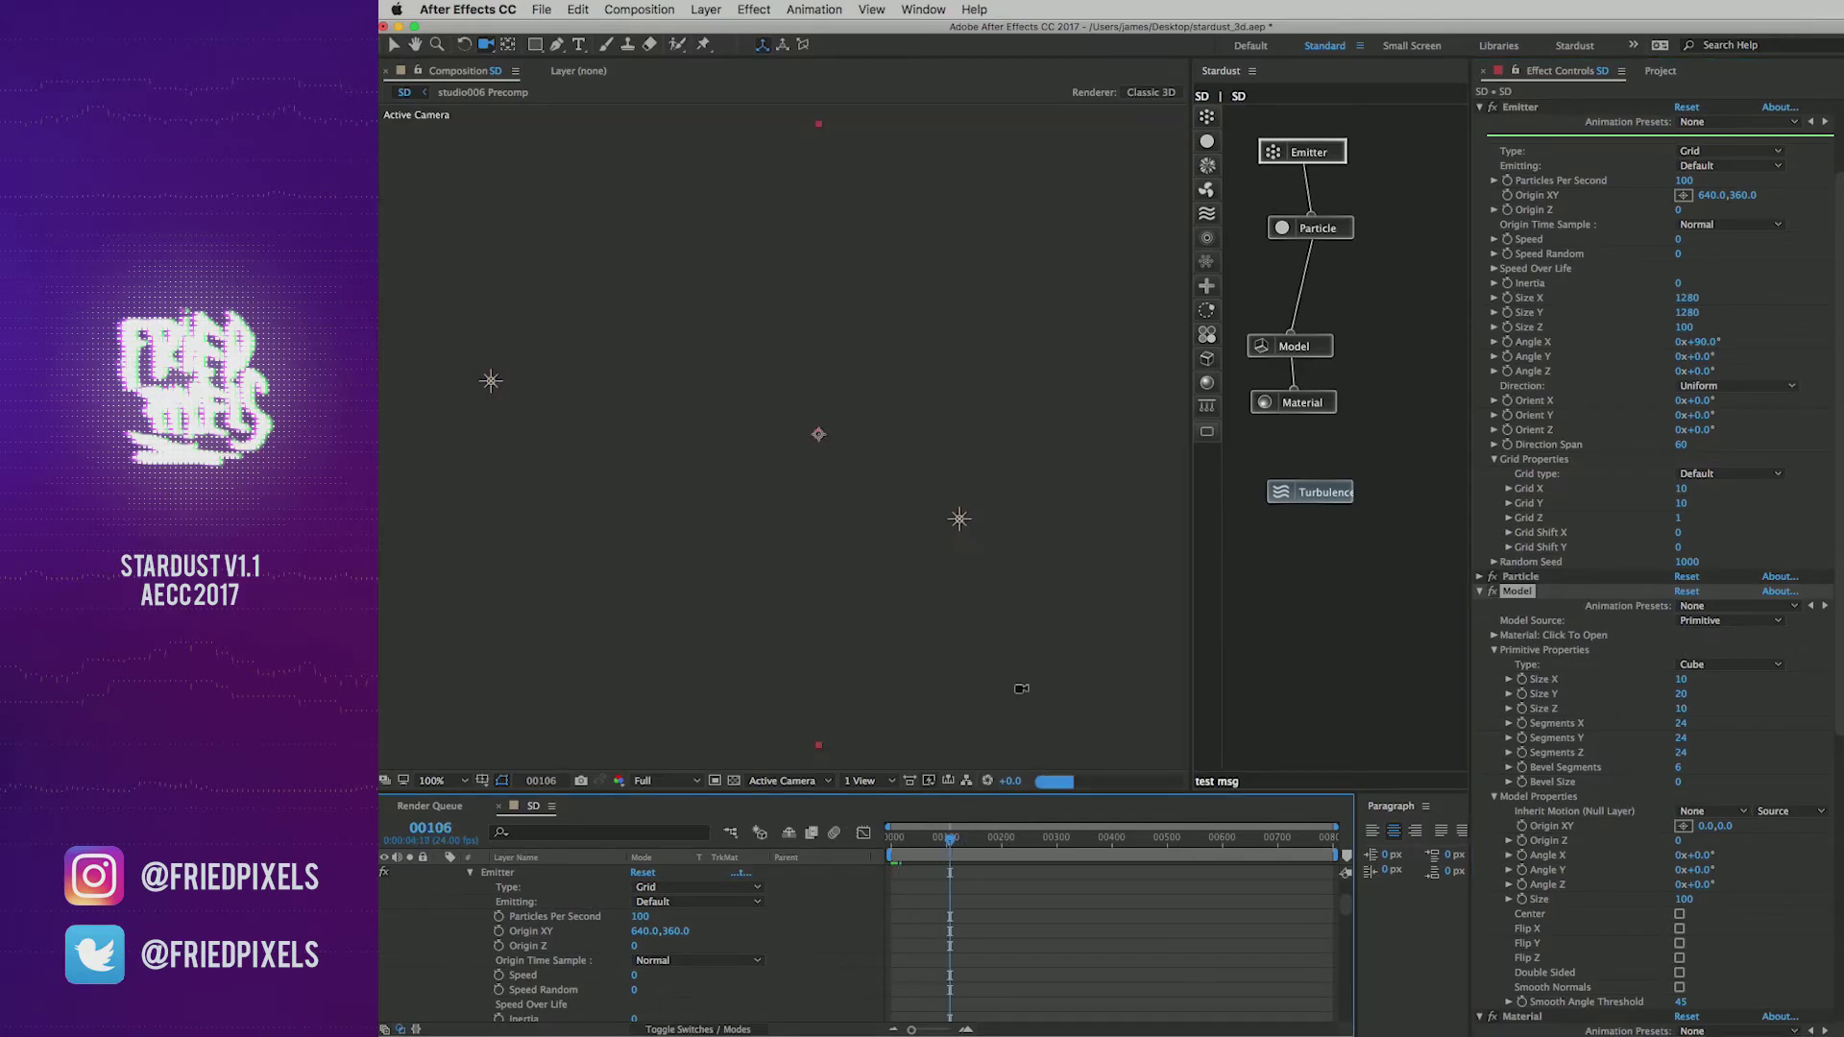
pyautogui.click(1479, 592)
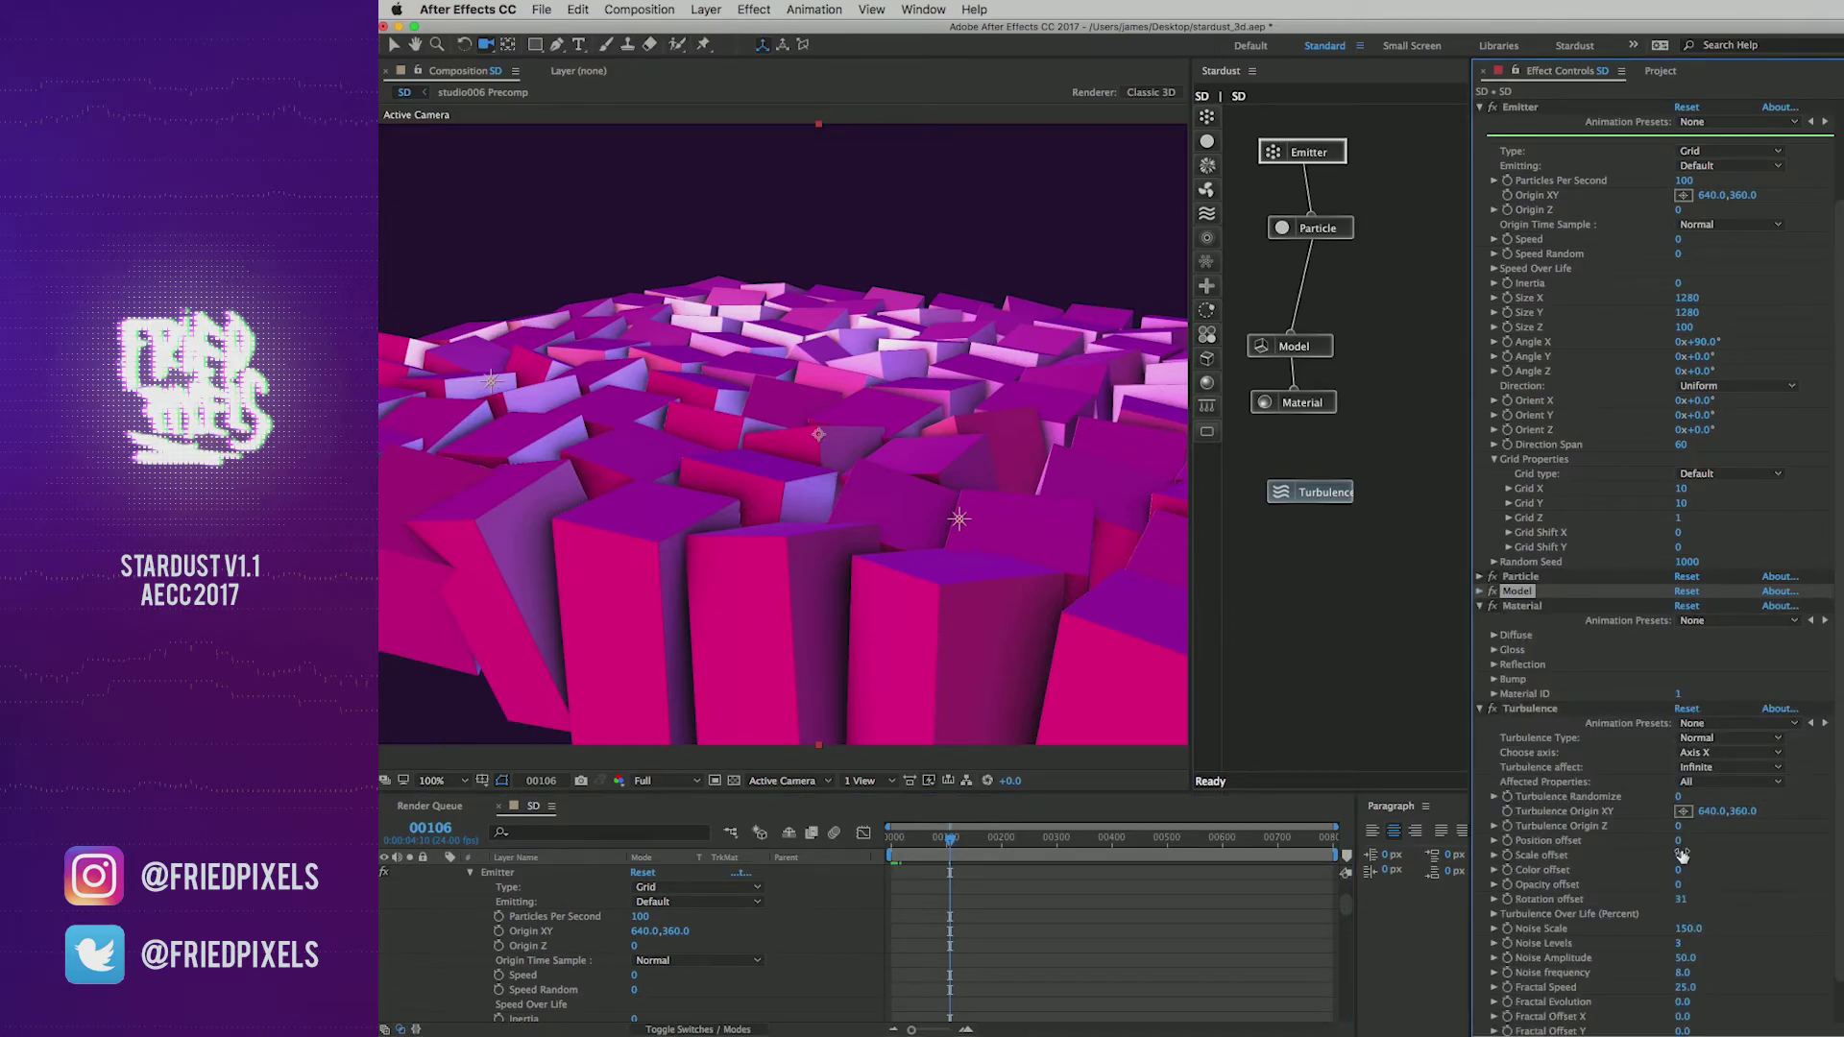
pyautogui.moveTo(1682, 846); pyautogui.dragTo(1702, 843)
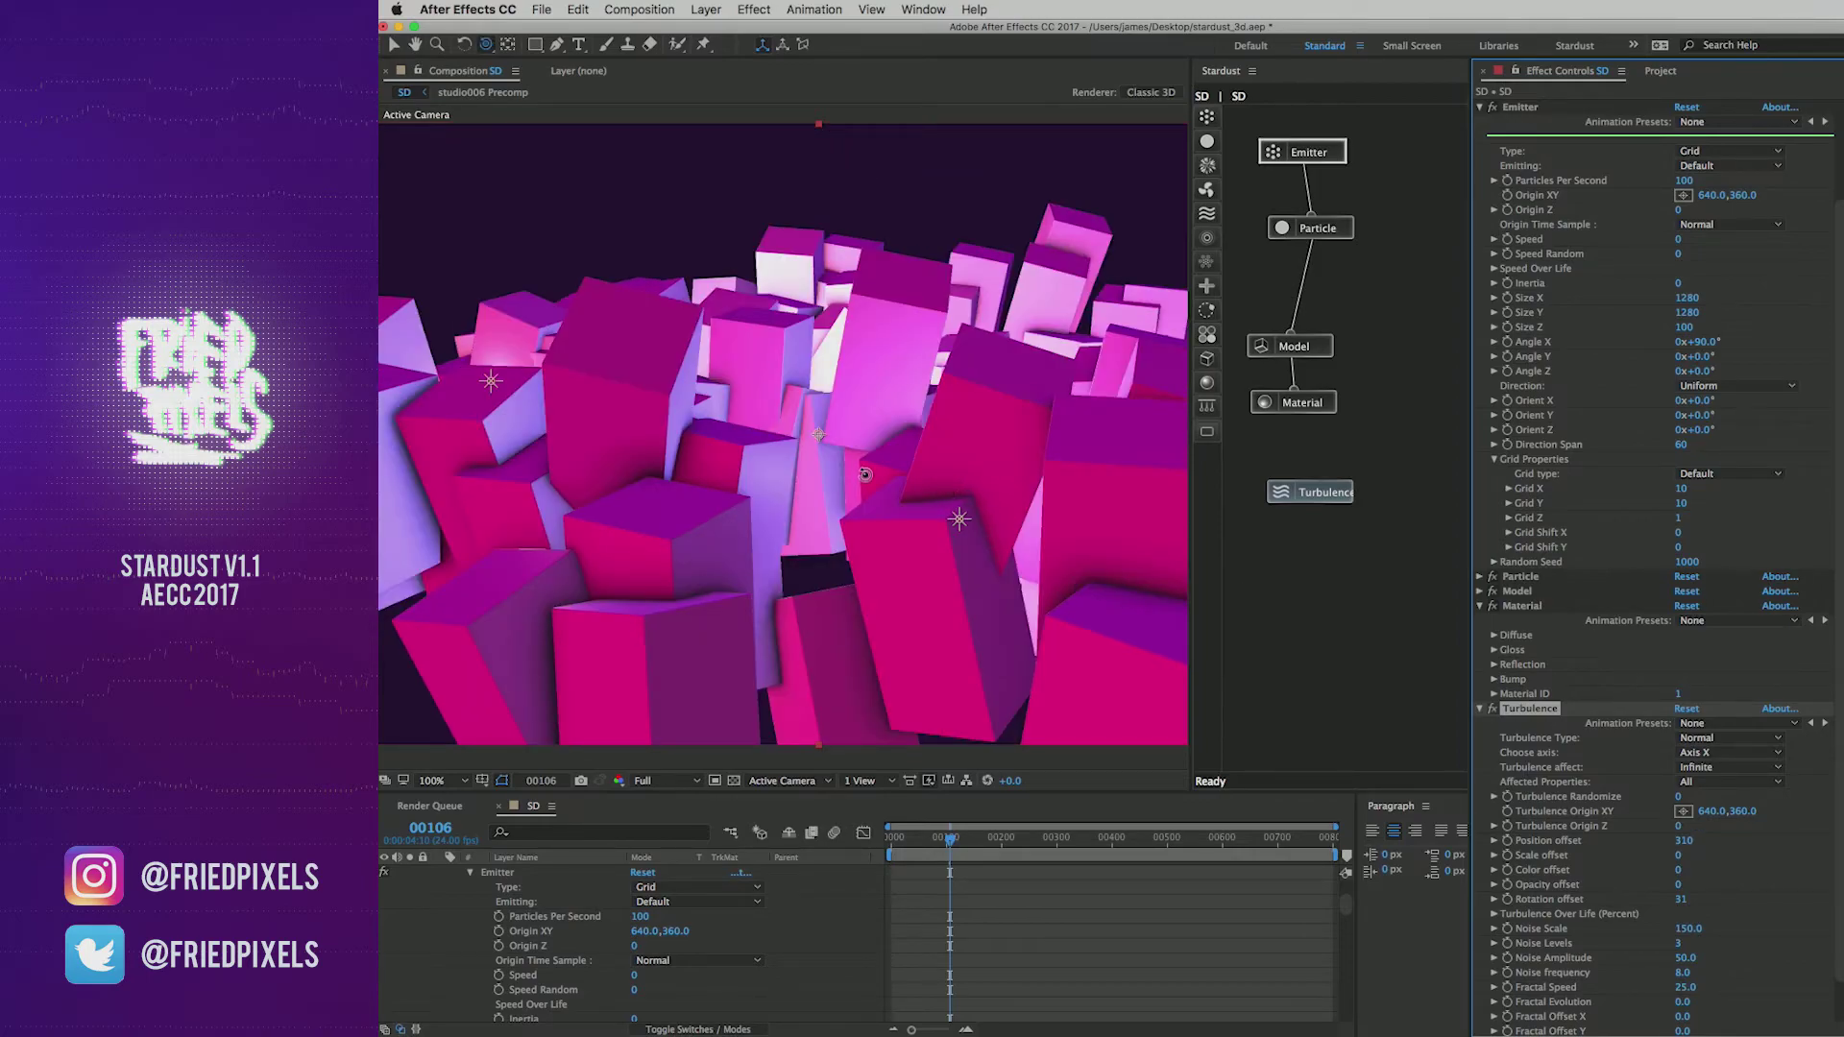
pyautogui.moveTo(849, 474); pyautogui.dragTo(894, 492)
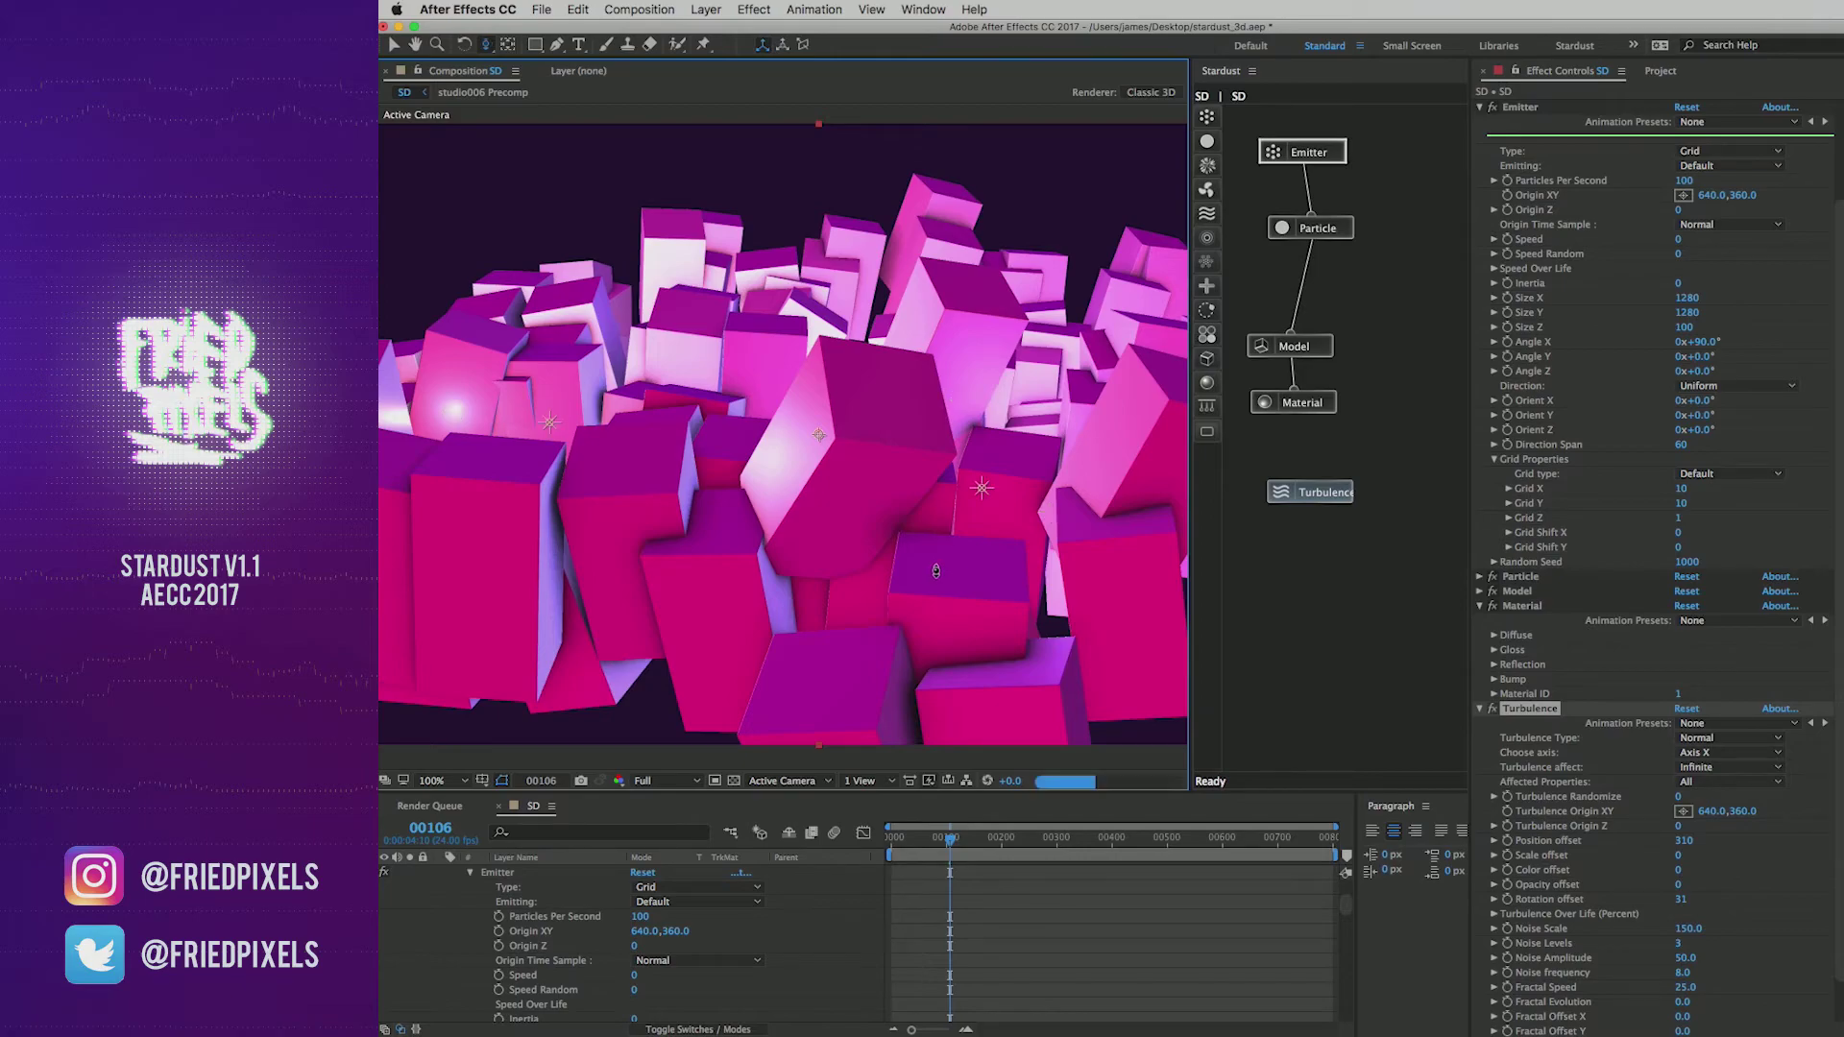
pyautogui.moveTo(833, 336); pyautogui.dragTo(918, 501)
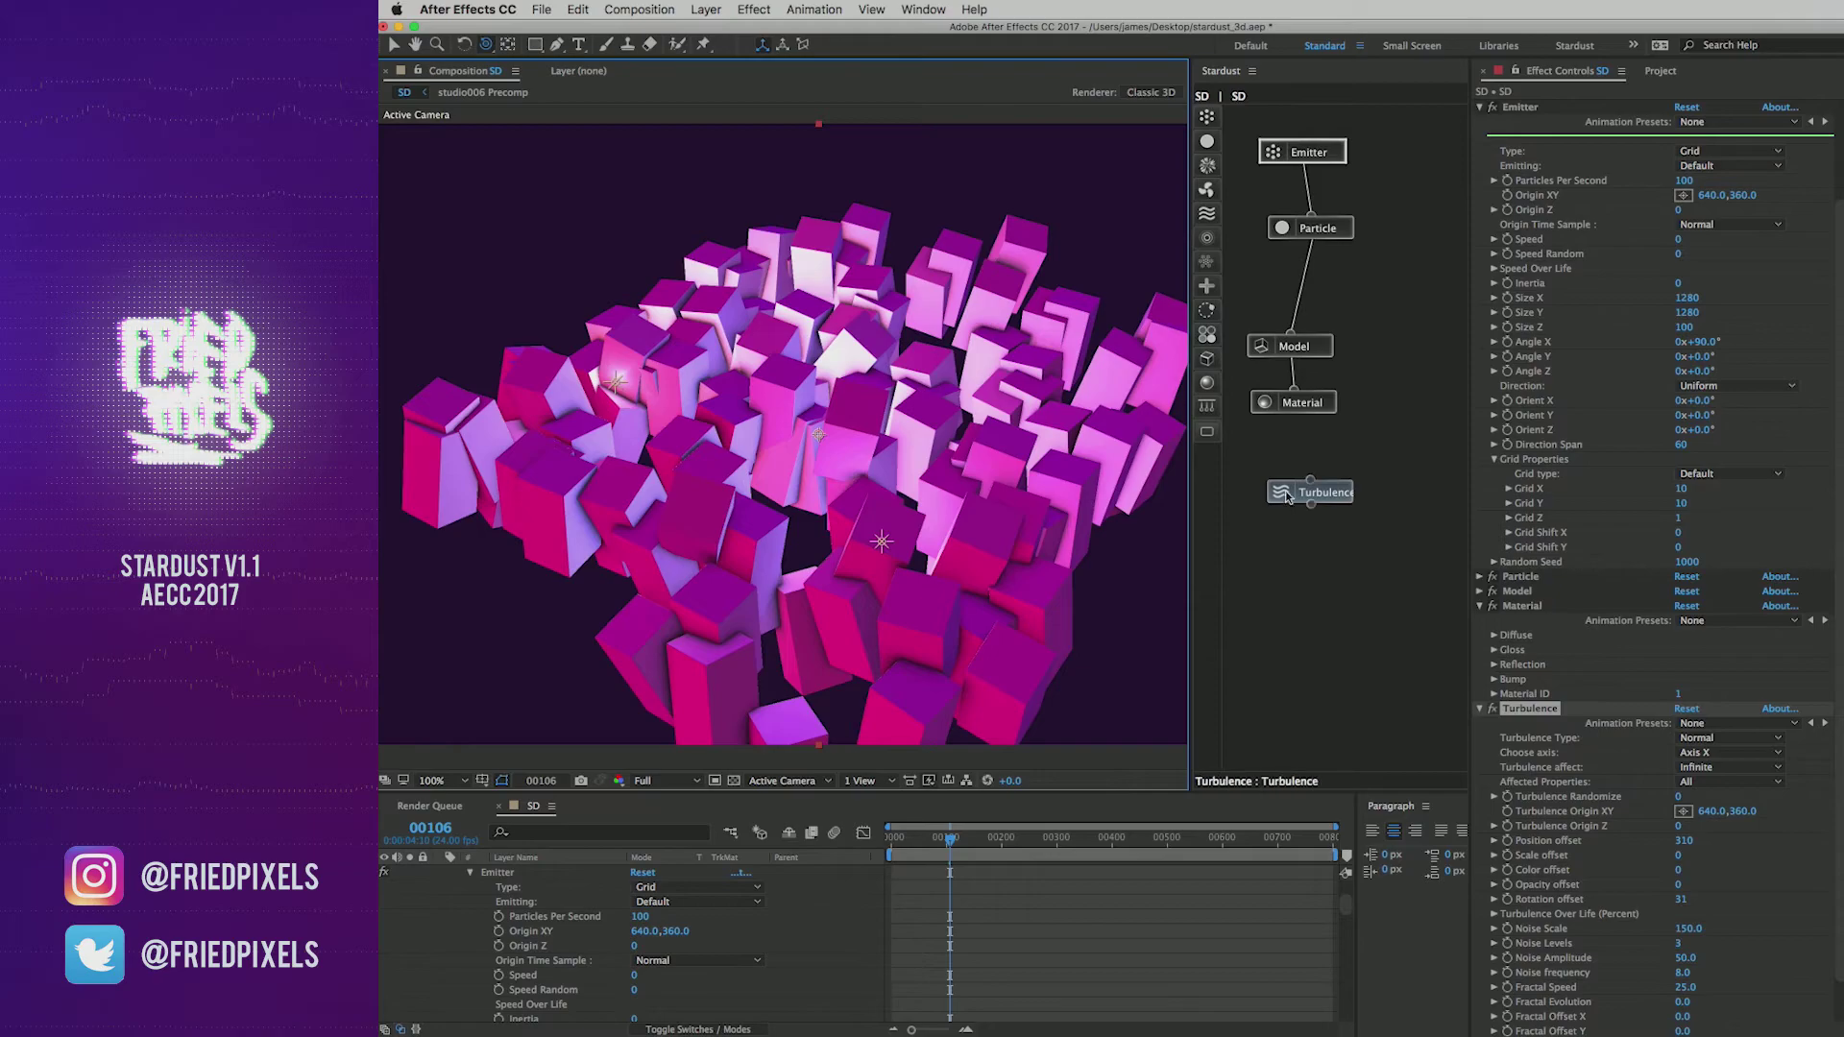
# Step: Shift the Turbulence node slightly and move the Model and Material nodes together to the right, below the Particle node
pyautogui.moveTo(1266, 487); pyautogui.dragTo(1282, 469)
pyautogui.moveTo(1361, 321); pyautogui.dragTo(1247, 418)
pyautogui.moveTo(1321, 348); pyautogui.dragTo(1399, 312)
pyautogui.click(1399, 312)
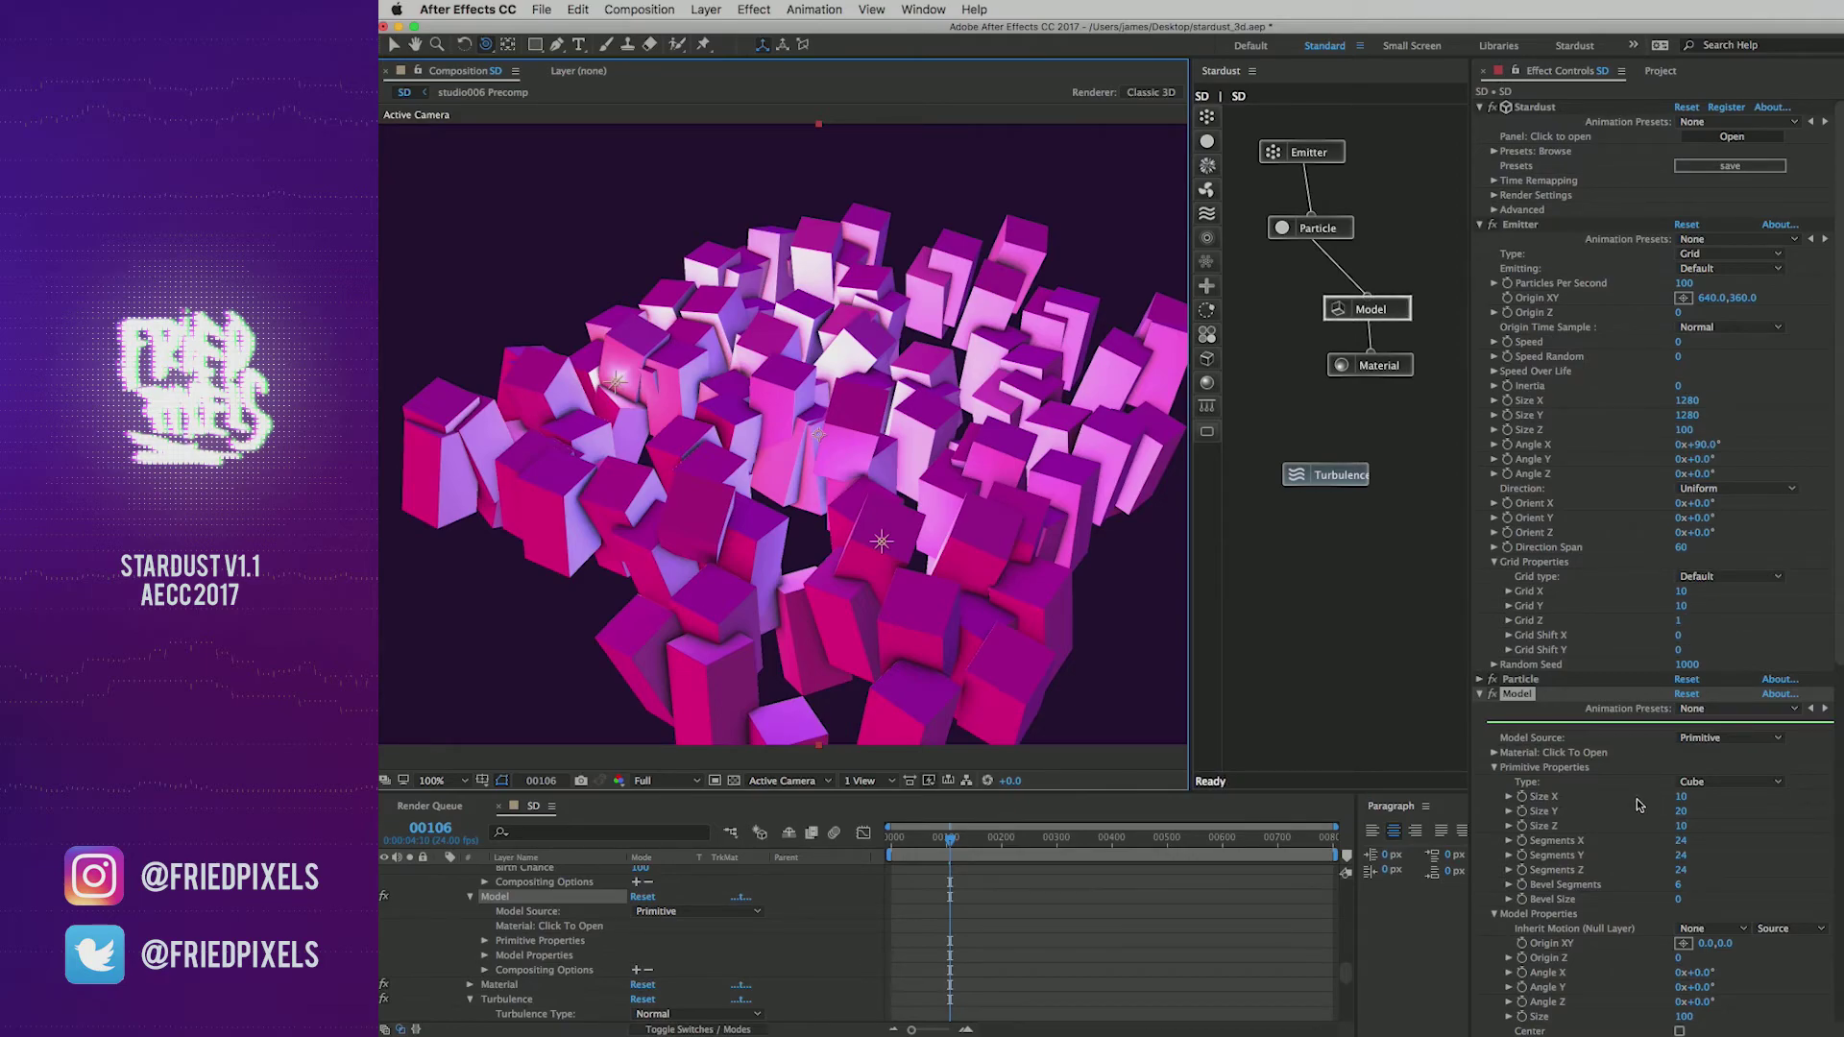
# Step: Set the cube primitive's Size X, Size Y and Size Z to 5
pyautogui.click(1681, 796)
pyautogui.write('5')
pyautogui.press('Tab')
pyautogui.write('5')
pyautogui.press('Tab')
pyautogui.write('5')
pyautogui.press('Return')
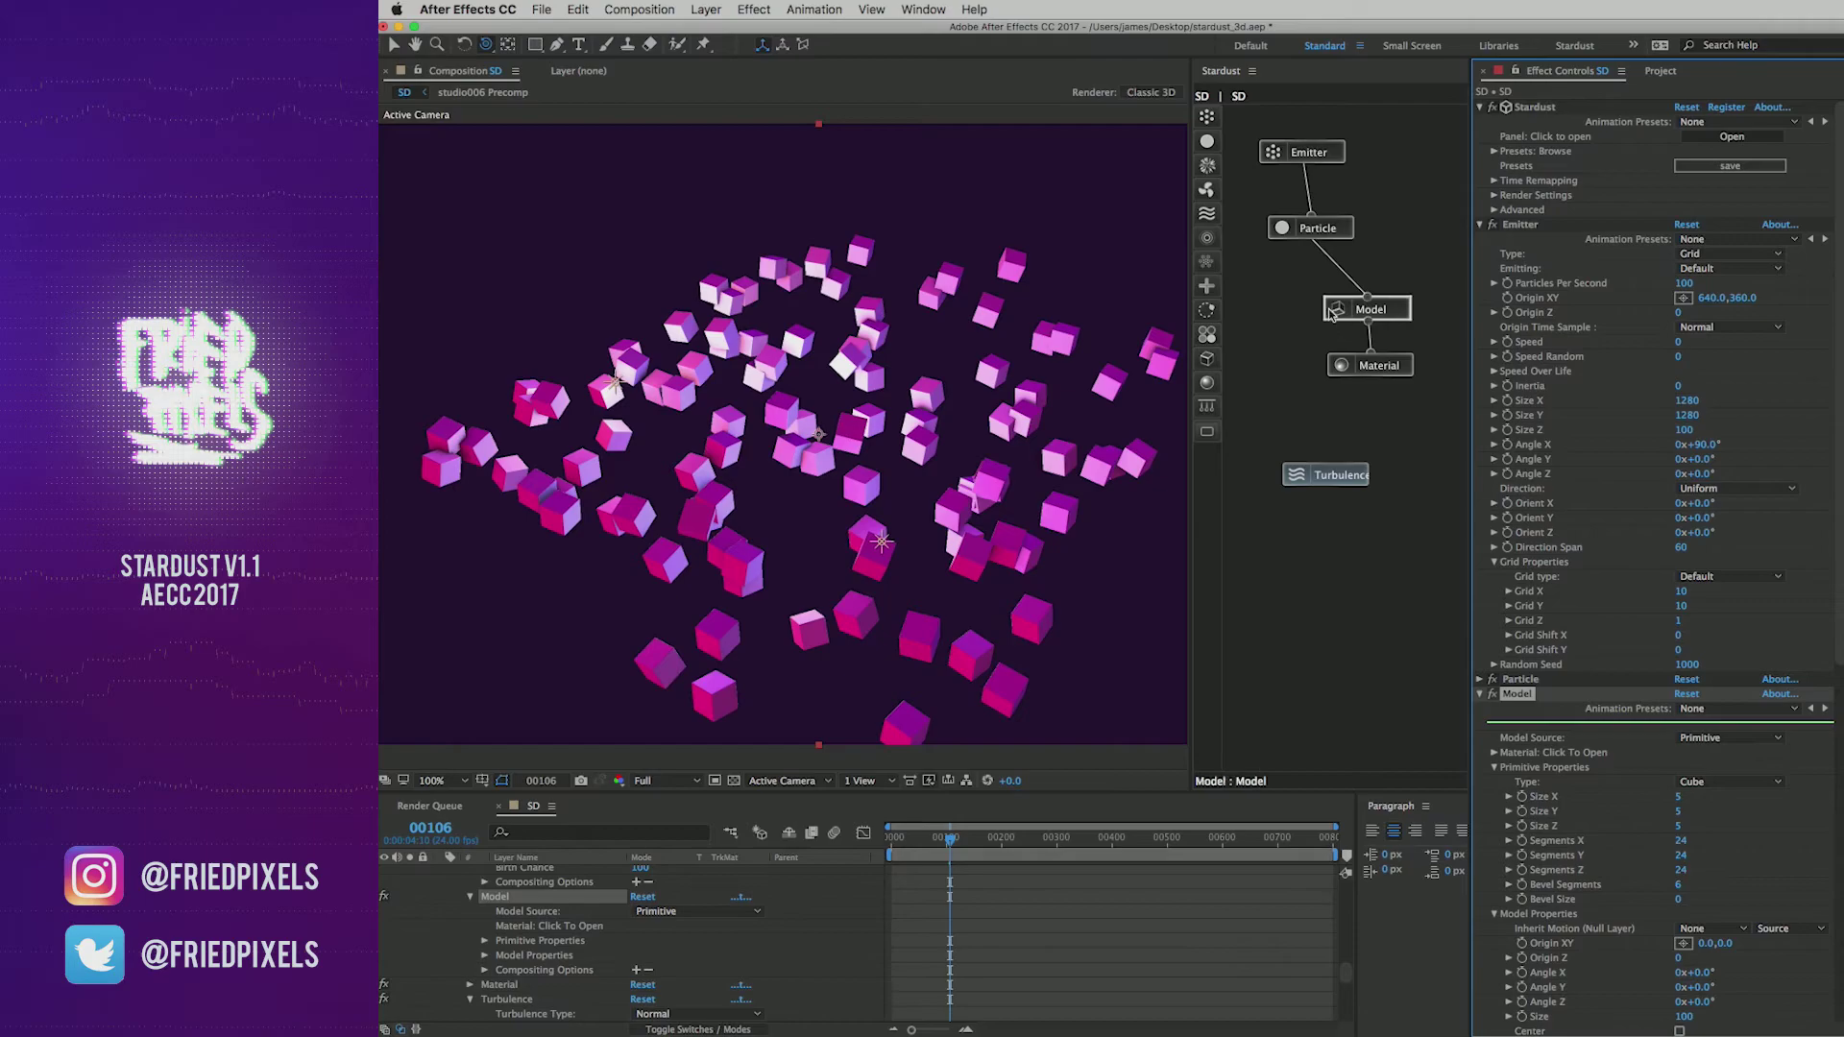
# Step: Add a second Model node connected to the Particle node, attach a Material node to it, and show the new Model's settings
pyautogui.moveTo(1208, 358); pyautogui.dragTo(1293, 234)
pyautogui.moveTo(1207, 382); pyautogui.dragTo(1289, 333)
pyautogui.click(1290, 333)
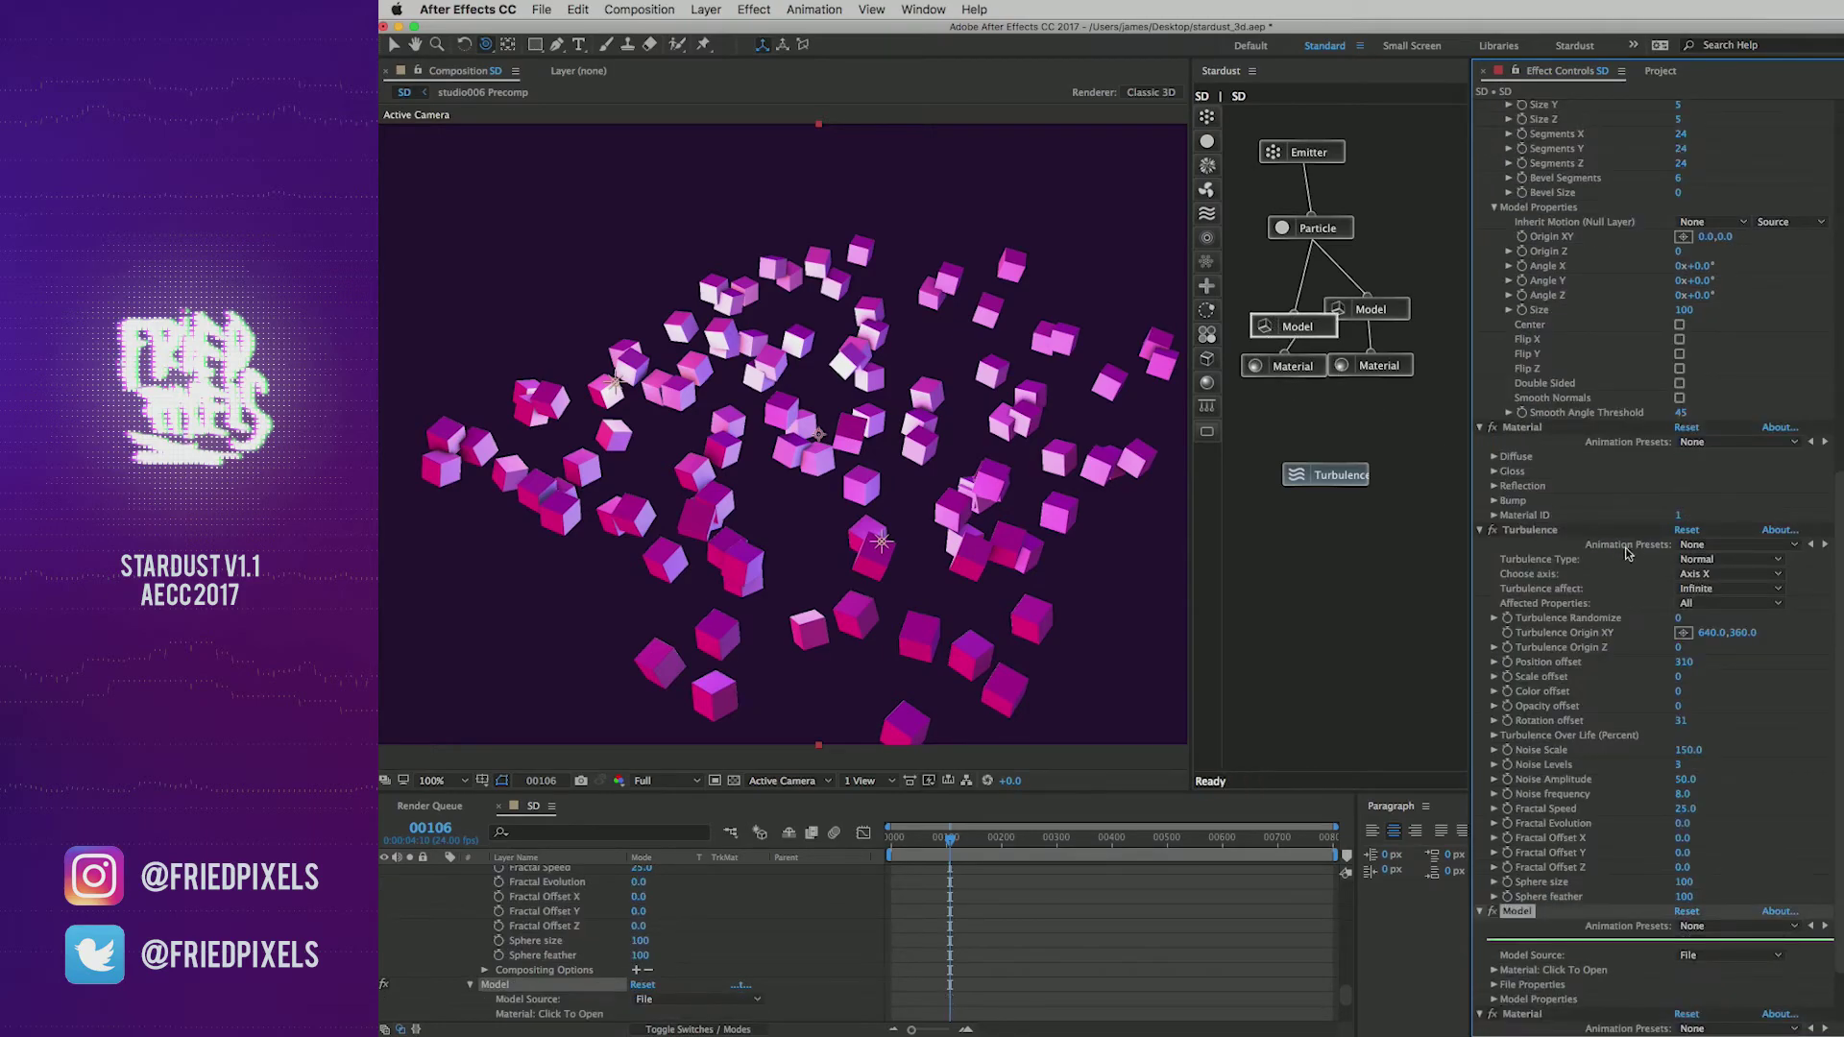
pyautogui.scroll(-2, 1701, 971)
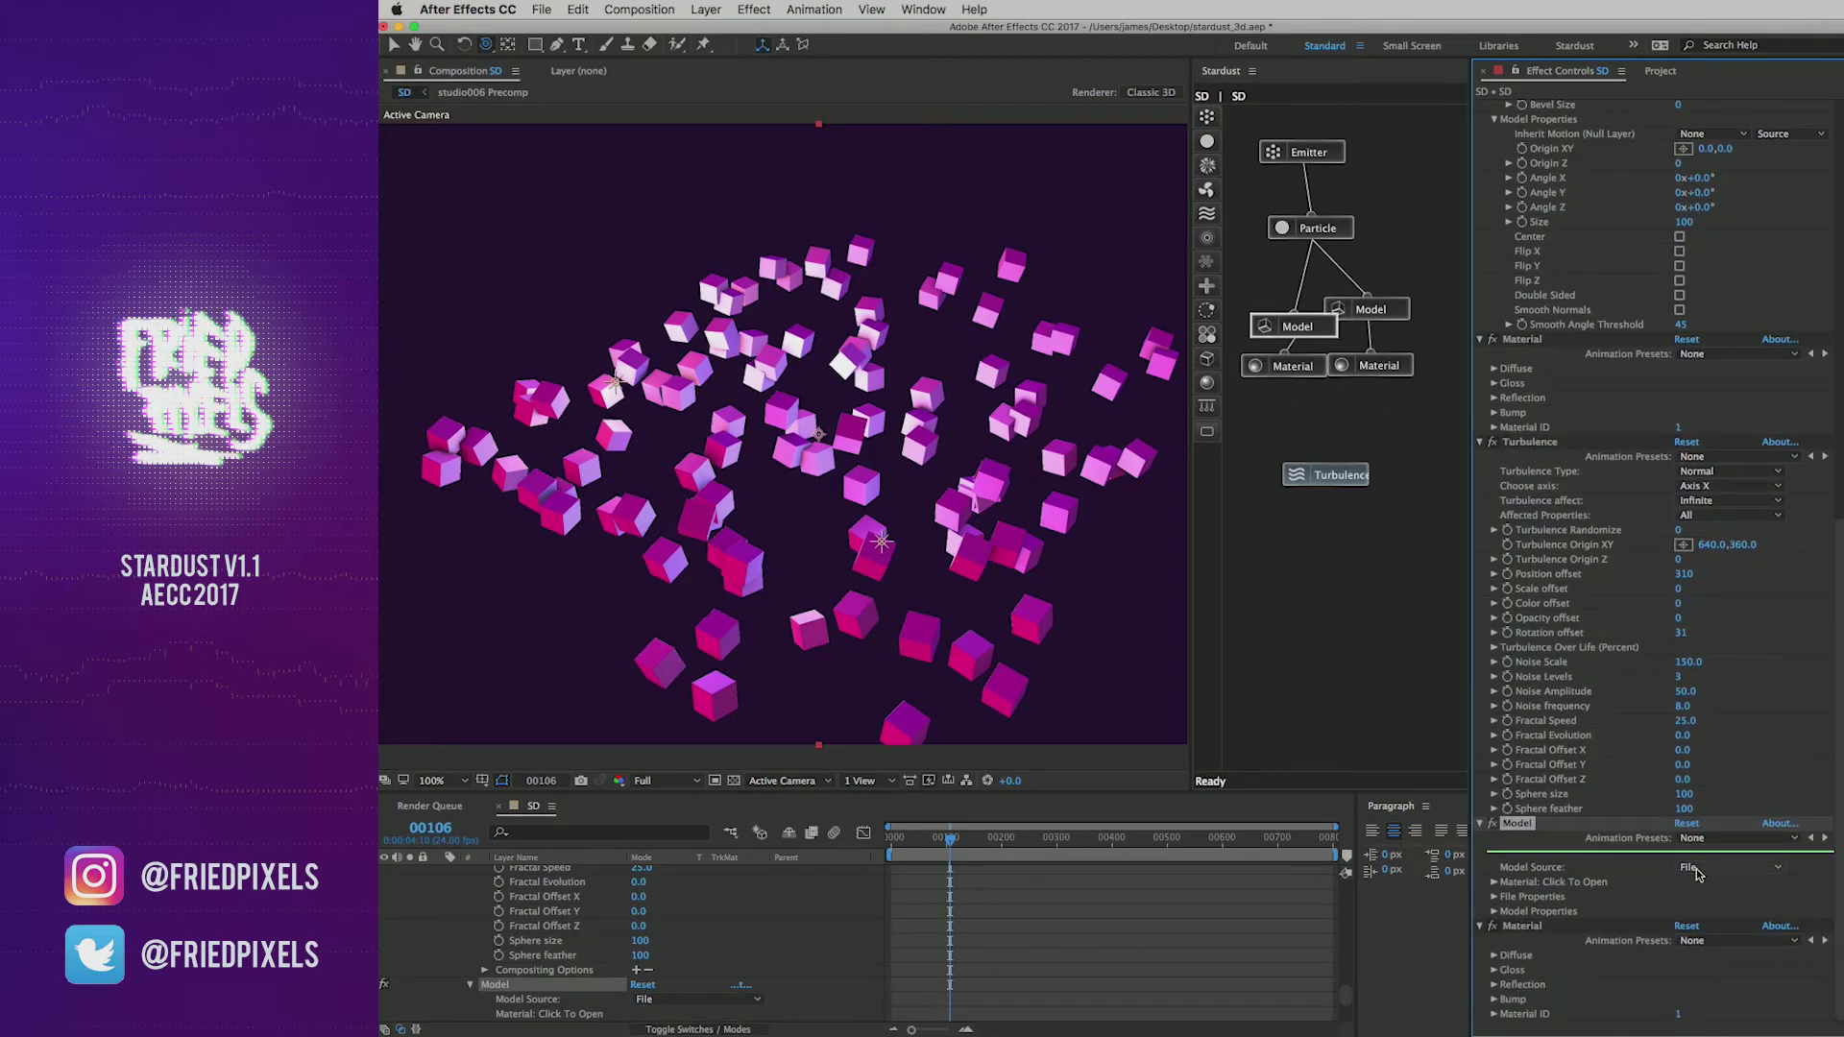
# Step: Set the new Model node's source to Primitive with type Sphere and a Size X of 5
pyautogui.click(1702, 867)
pyautogui.click(1719, 901)
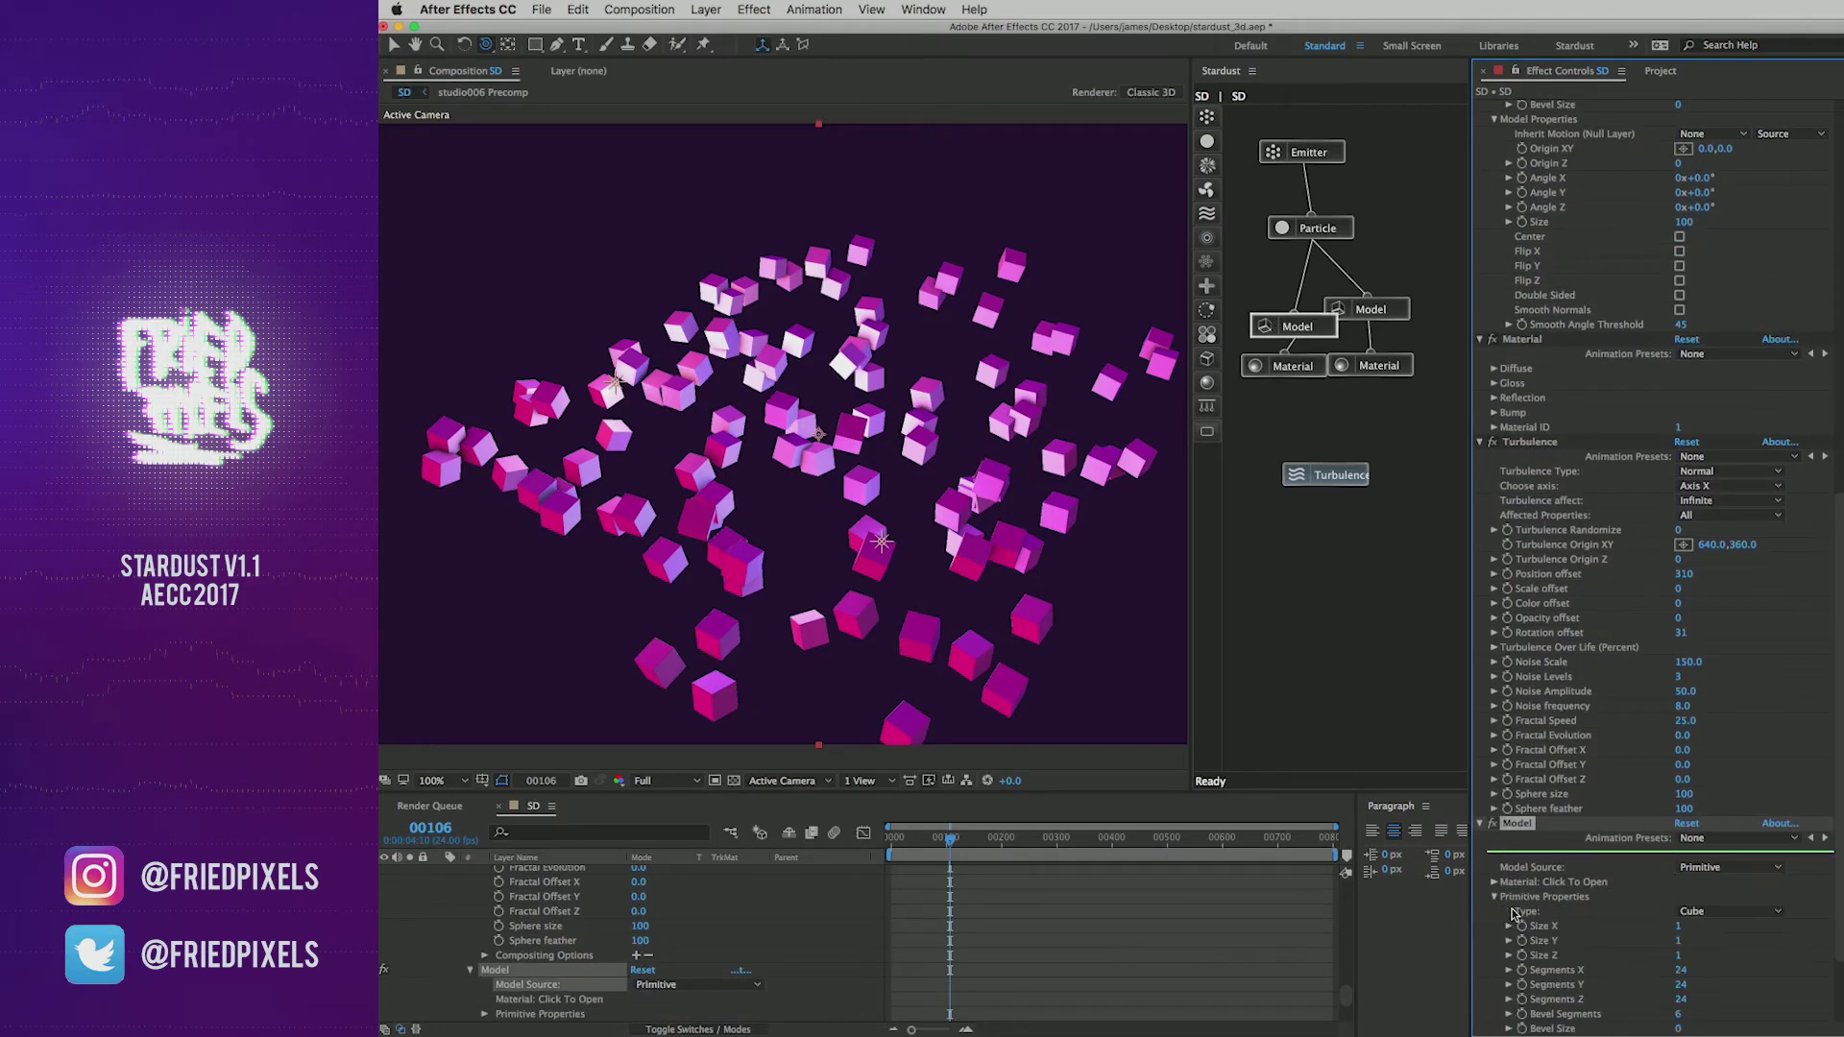
pyautogui.click(1679, 919)
pyautogui.click(1684, 949)
pyautogui.click(1677, 927)
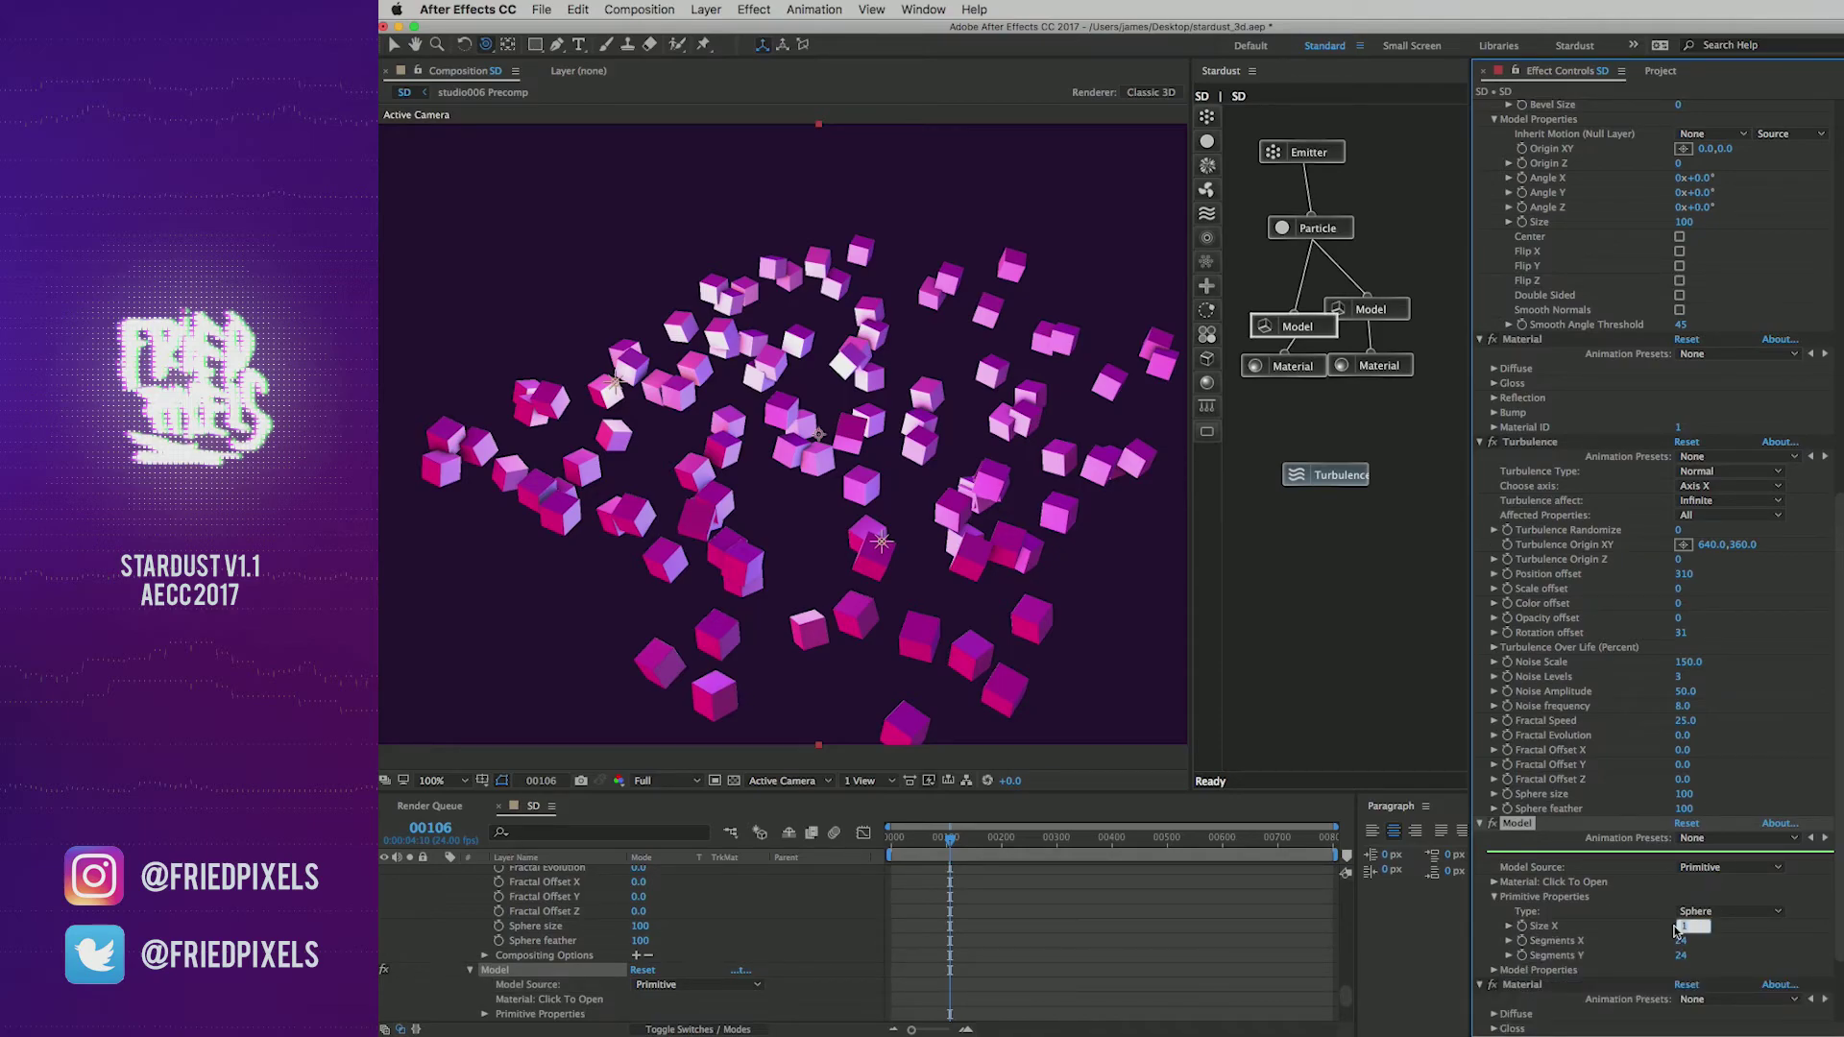
pyautogui.press('Return')
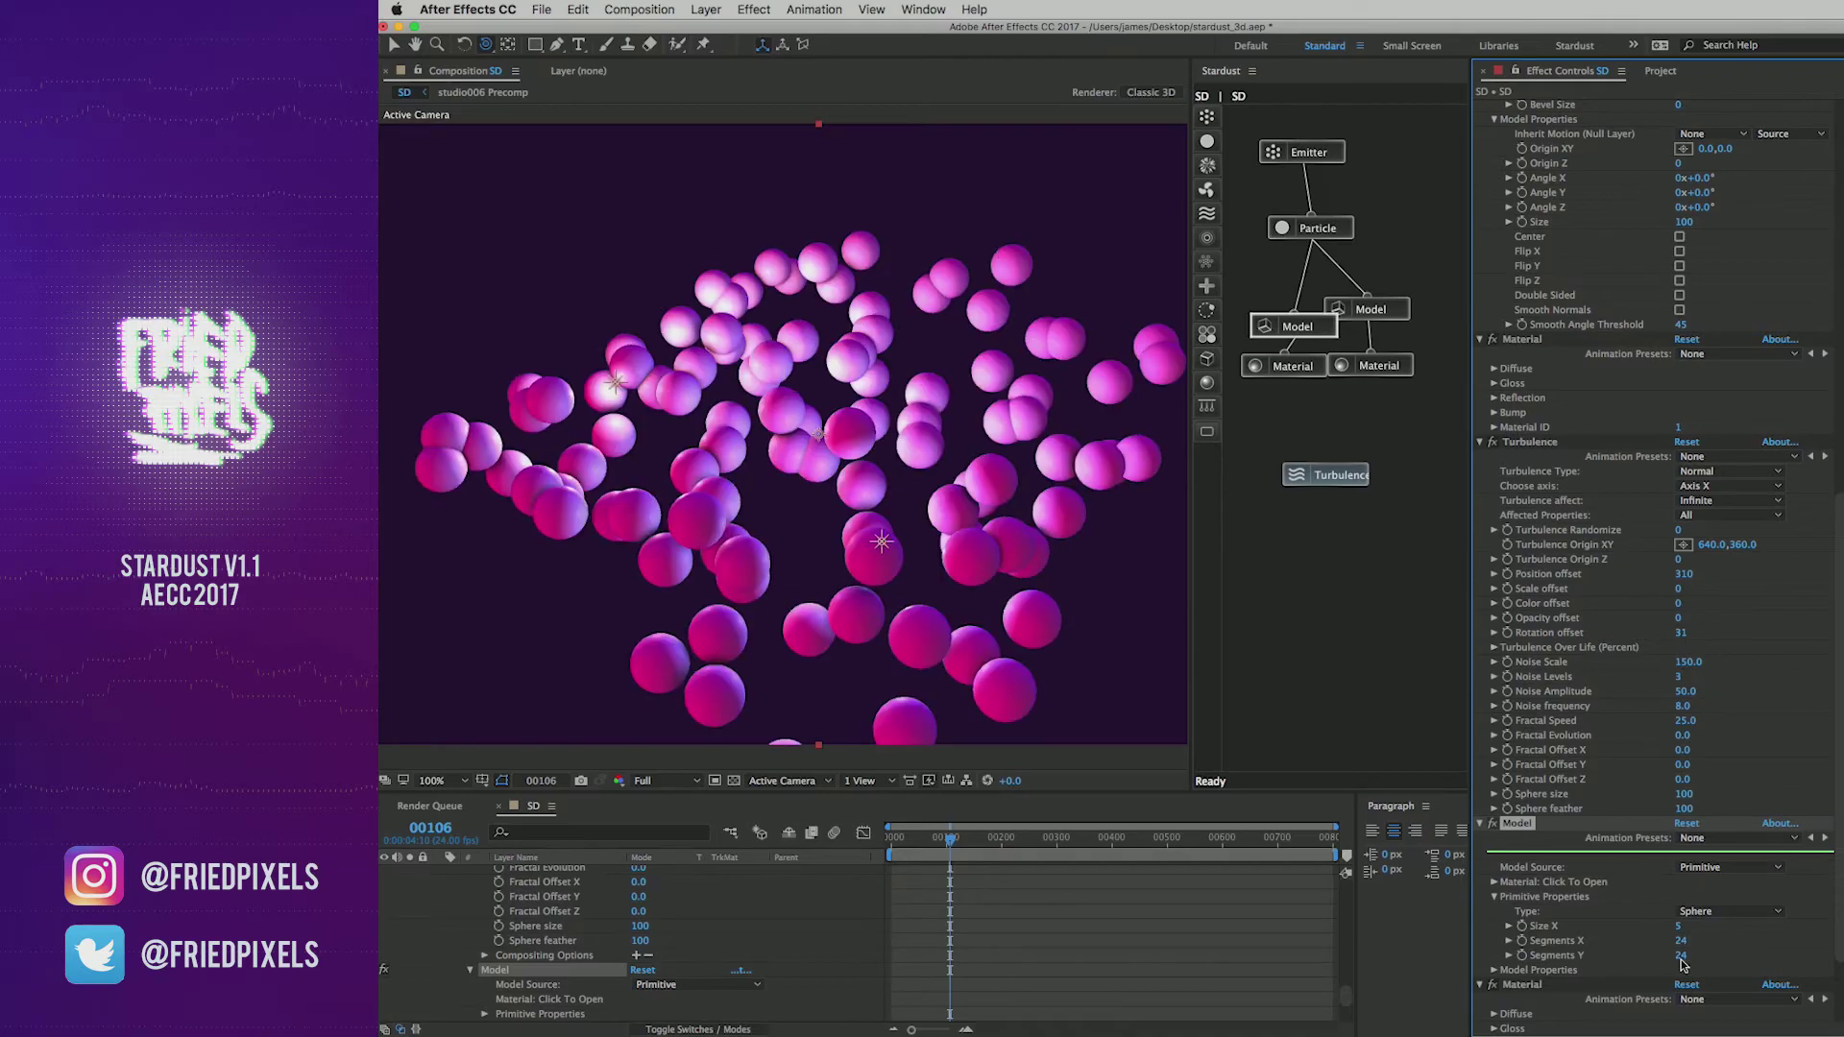
# Step: Spread the two Model and Material pairs apart beneath the Particle node, with the sphere pair lower, and show the Particle settings
pyautogui.scroll(-1, 1639, 932)
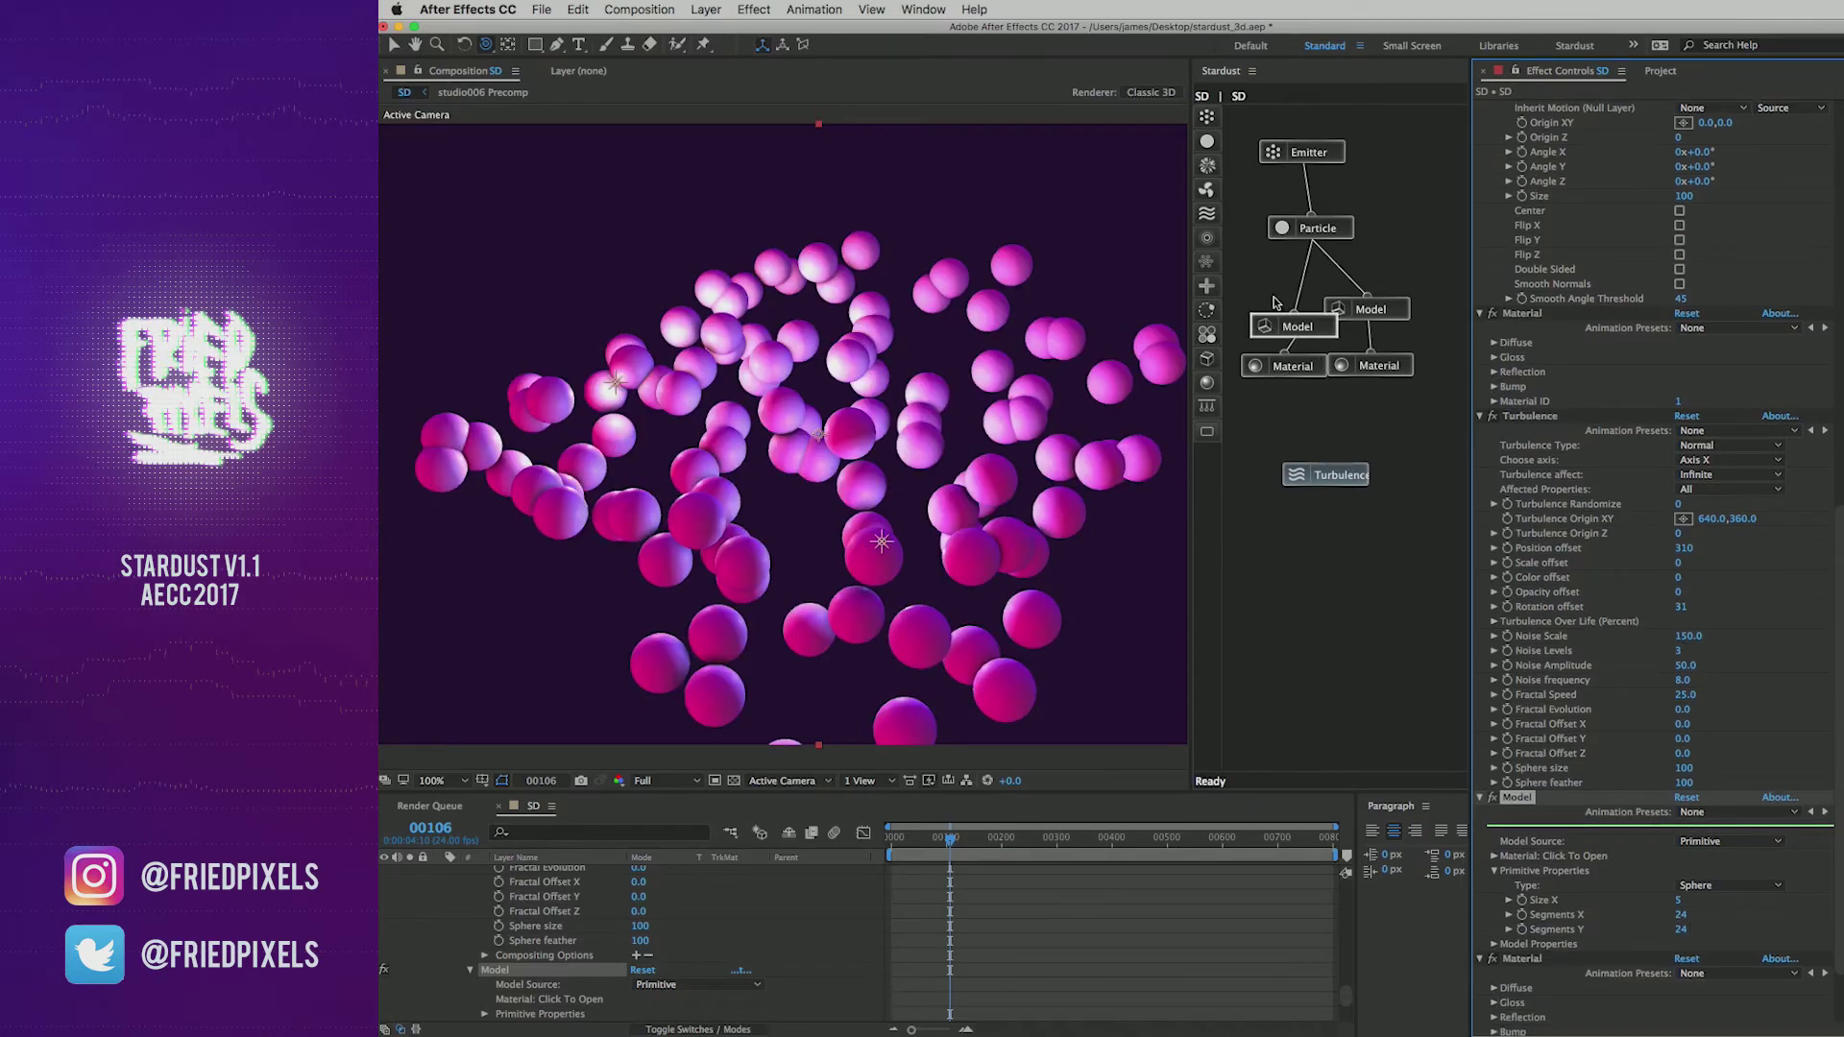
pyautogui.moveTo(1292, 326); pyautogui.dragTo(1282, 386)
pyautogui.moveTo(1325, 298); pyautogui.dragTo(1354, 308)
pyautogui.click(1295, 237)
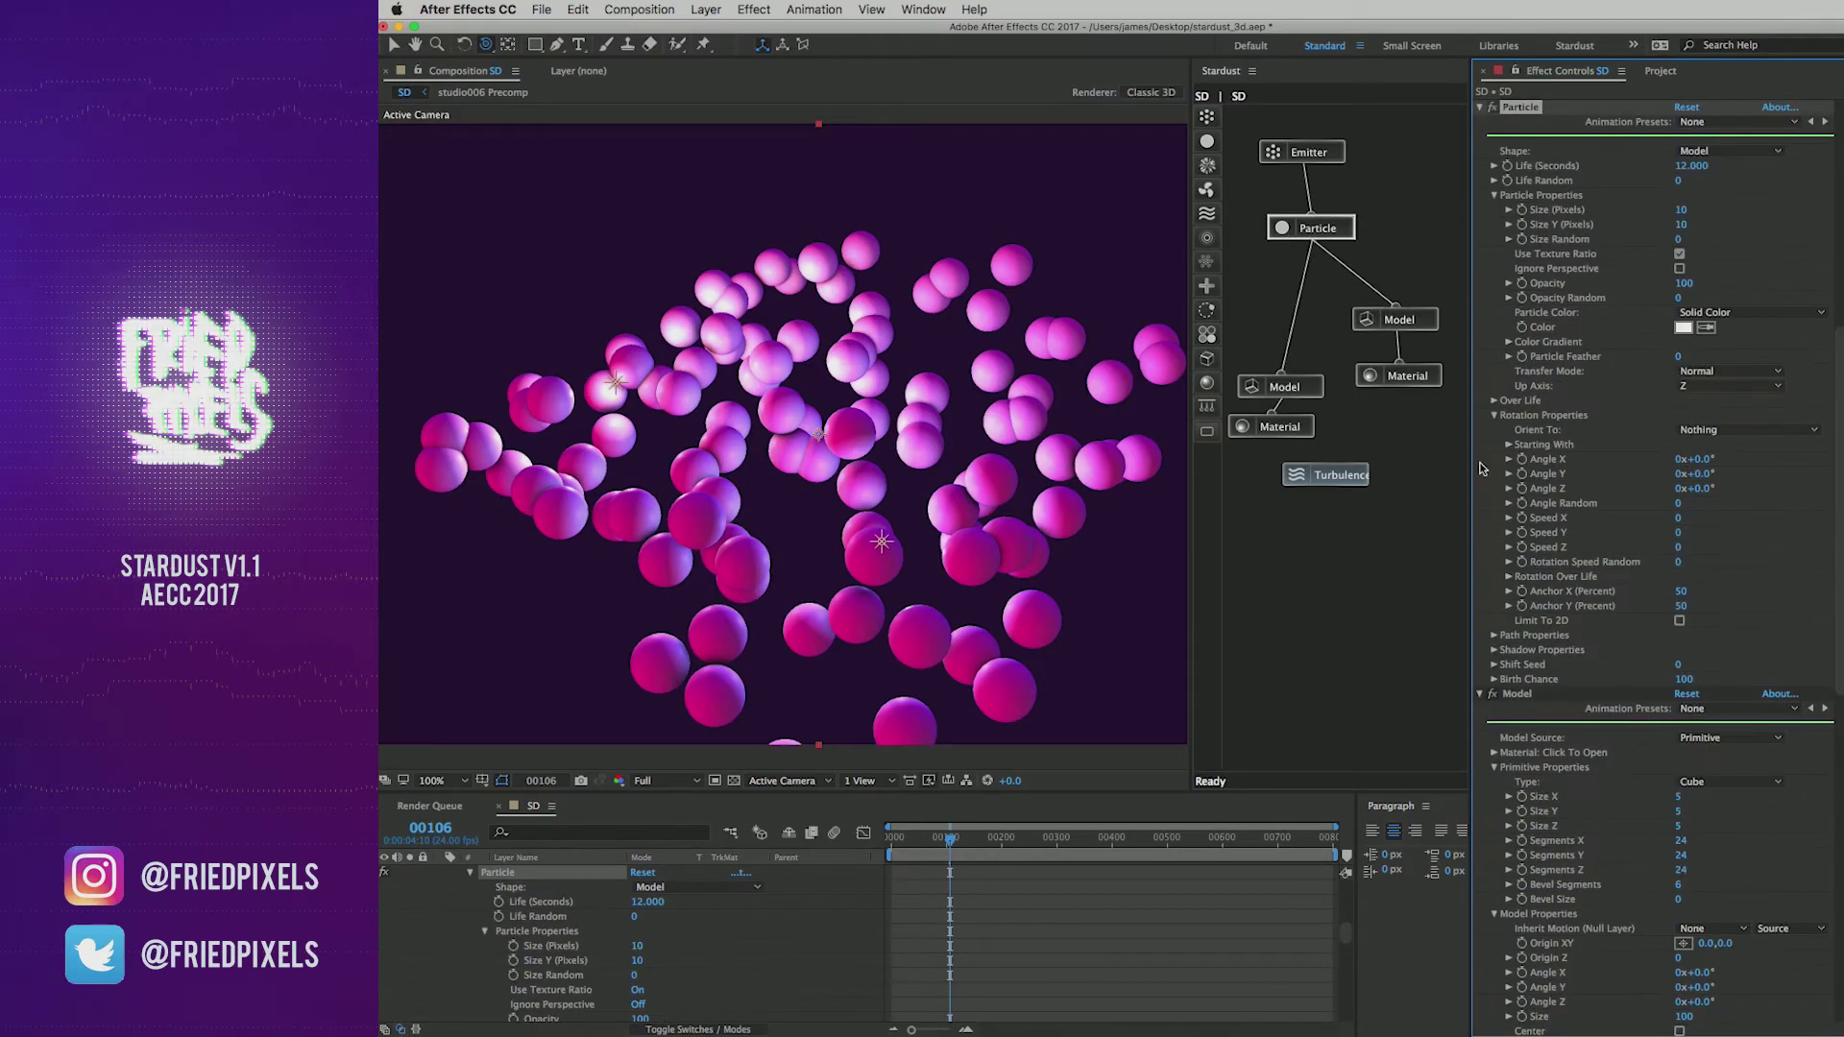
# Step: Offset the sphere Model from the cubes by setting its Origin Z to 32 in the Model Properties
pyautogui.click(1286, 387)
pyautogui.scroll(-5, 1729, 765)
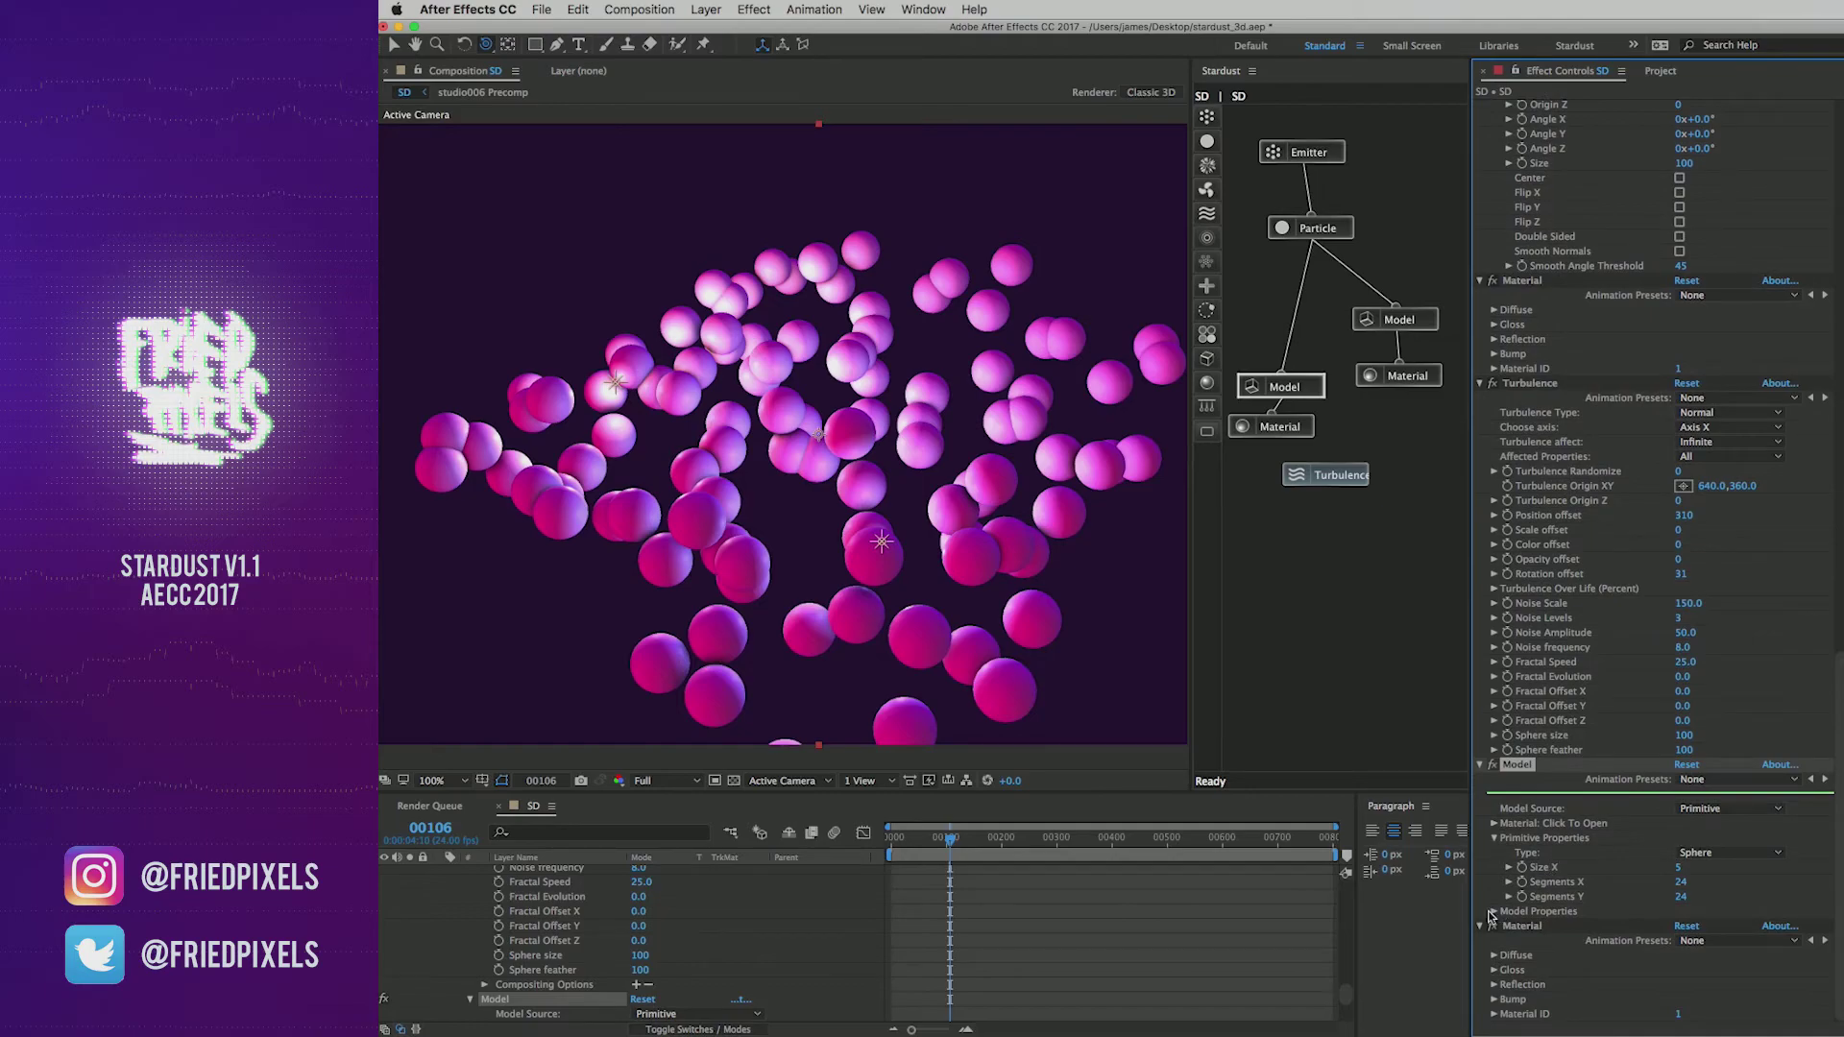
pyautogui.click(1493, 913)
pyautogui.scroll(-2, 1521, 927)
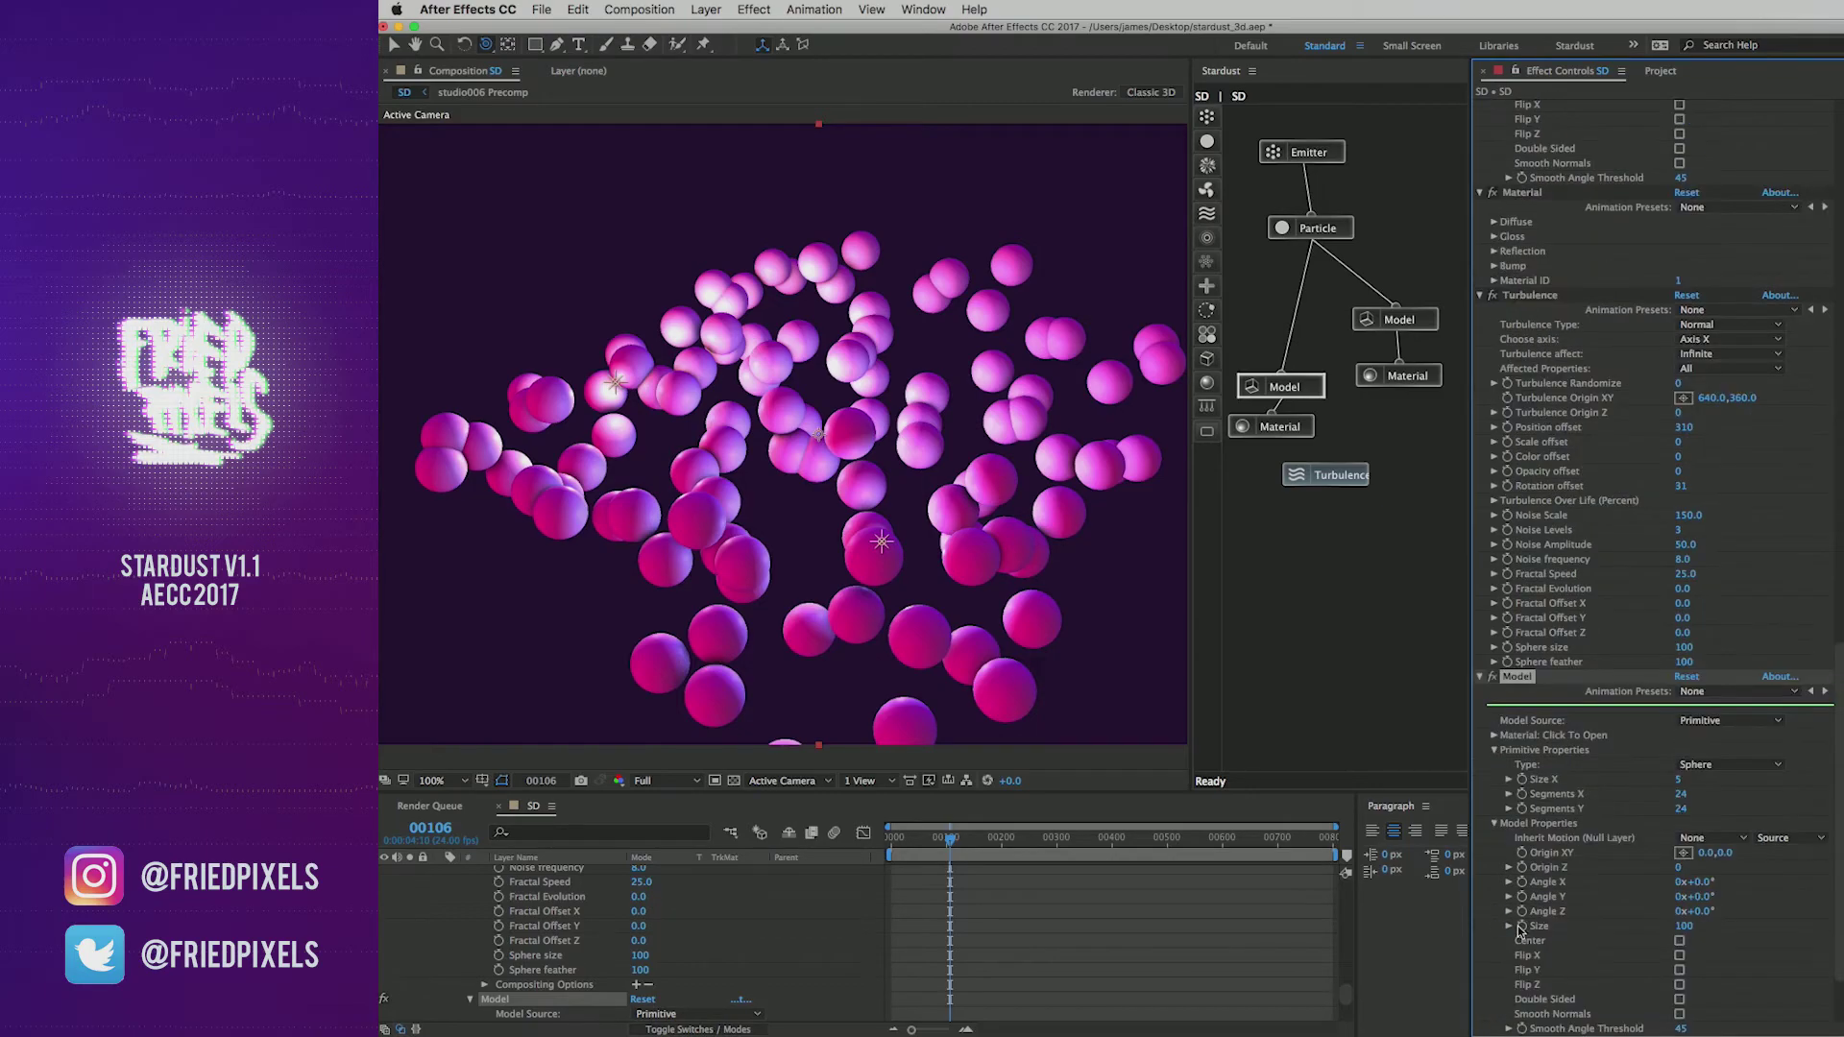
pyautogui.click(1714, 897)
pyautogui.press('Return')
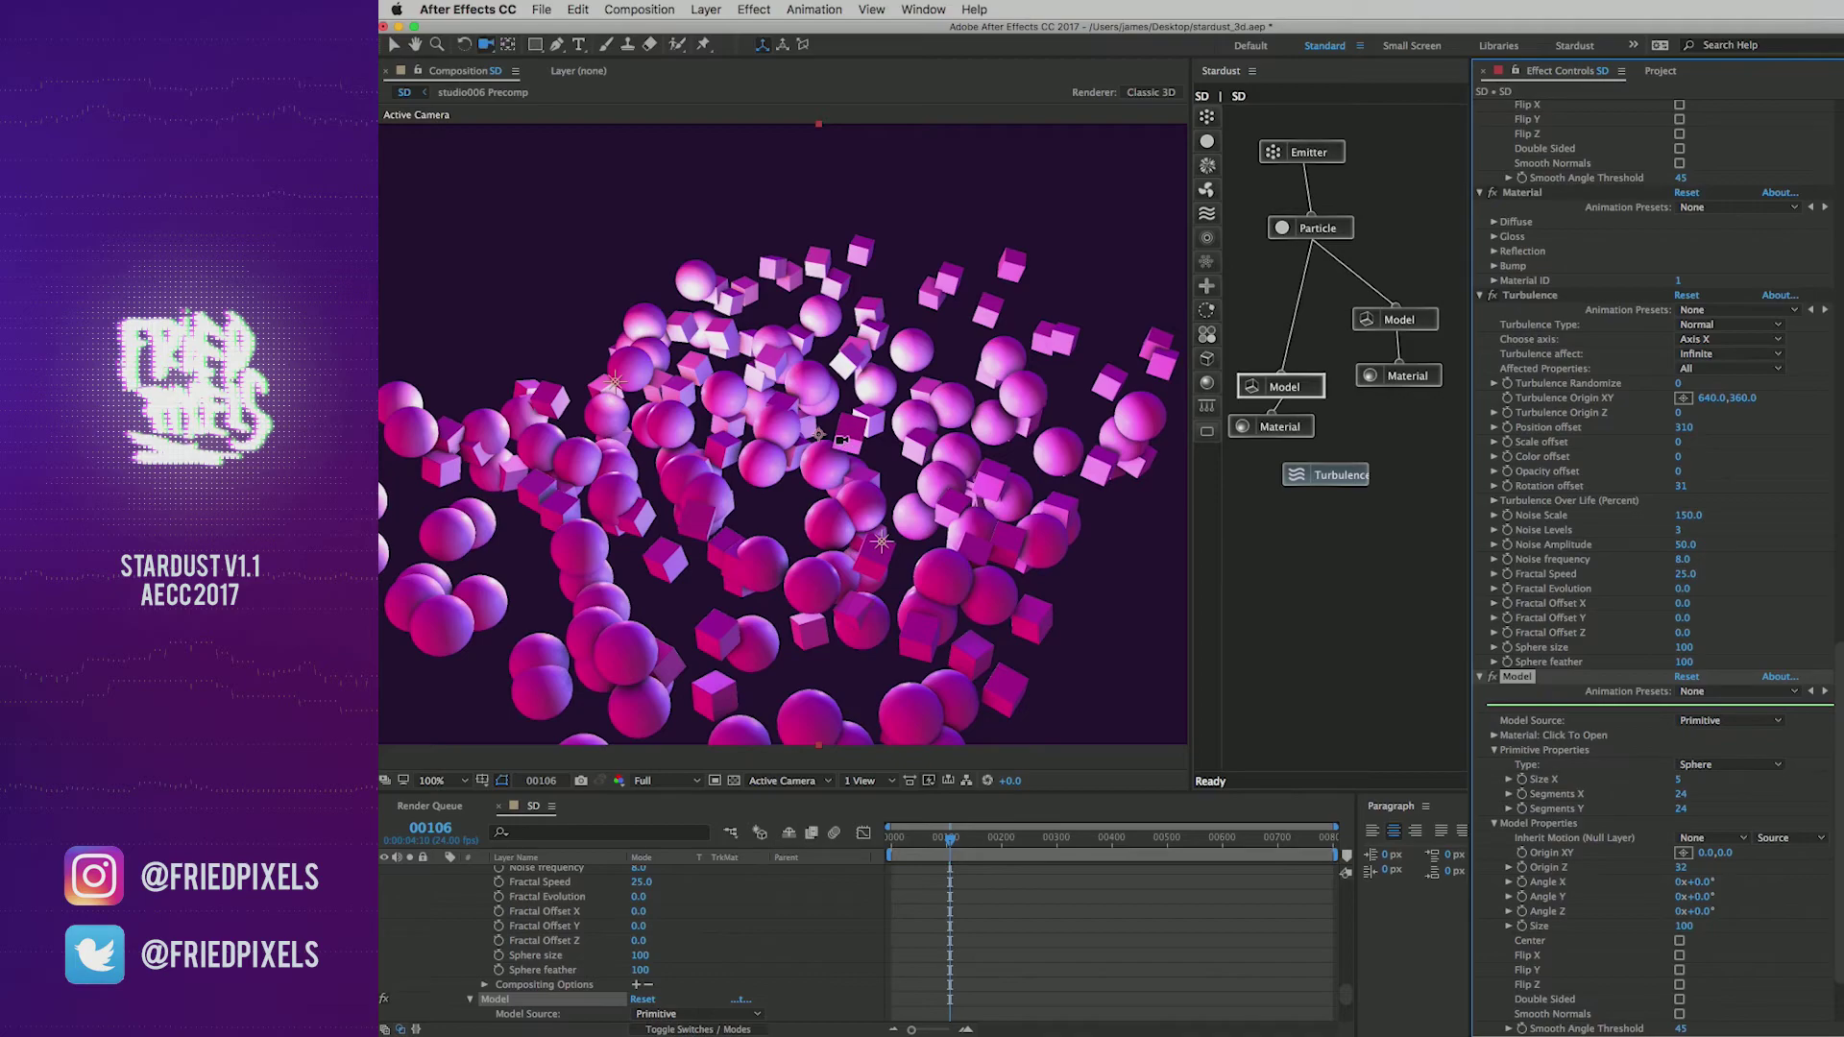
# Step: Orbit the camera around the cubes and spheres to view the combined grid from another side
pyautogui.press('c')
pyautogui.moveTo(824, 438); pyautogui.dragTo(951, 430)
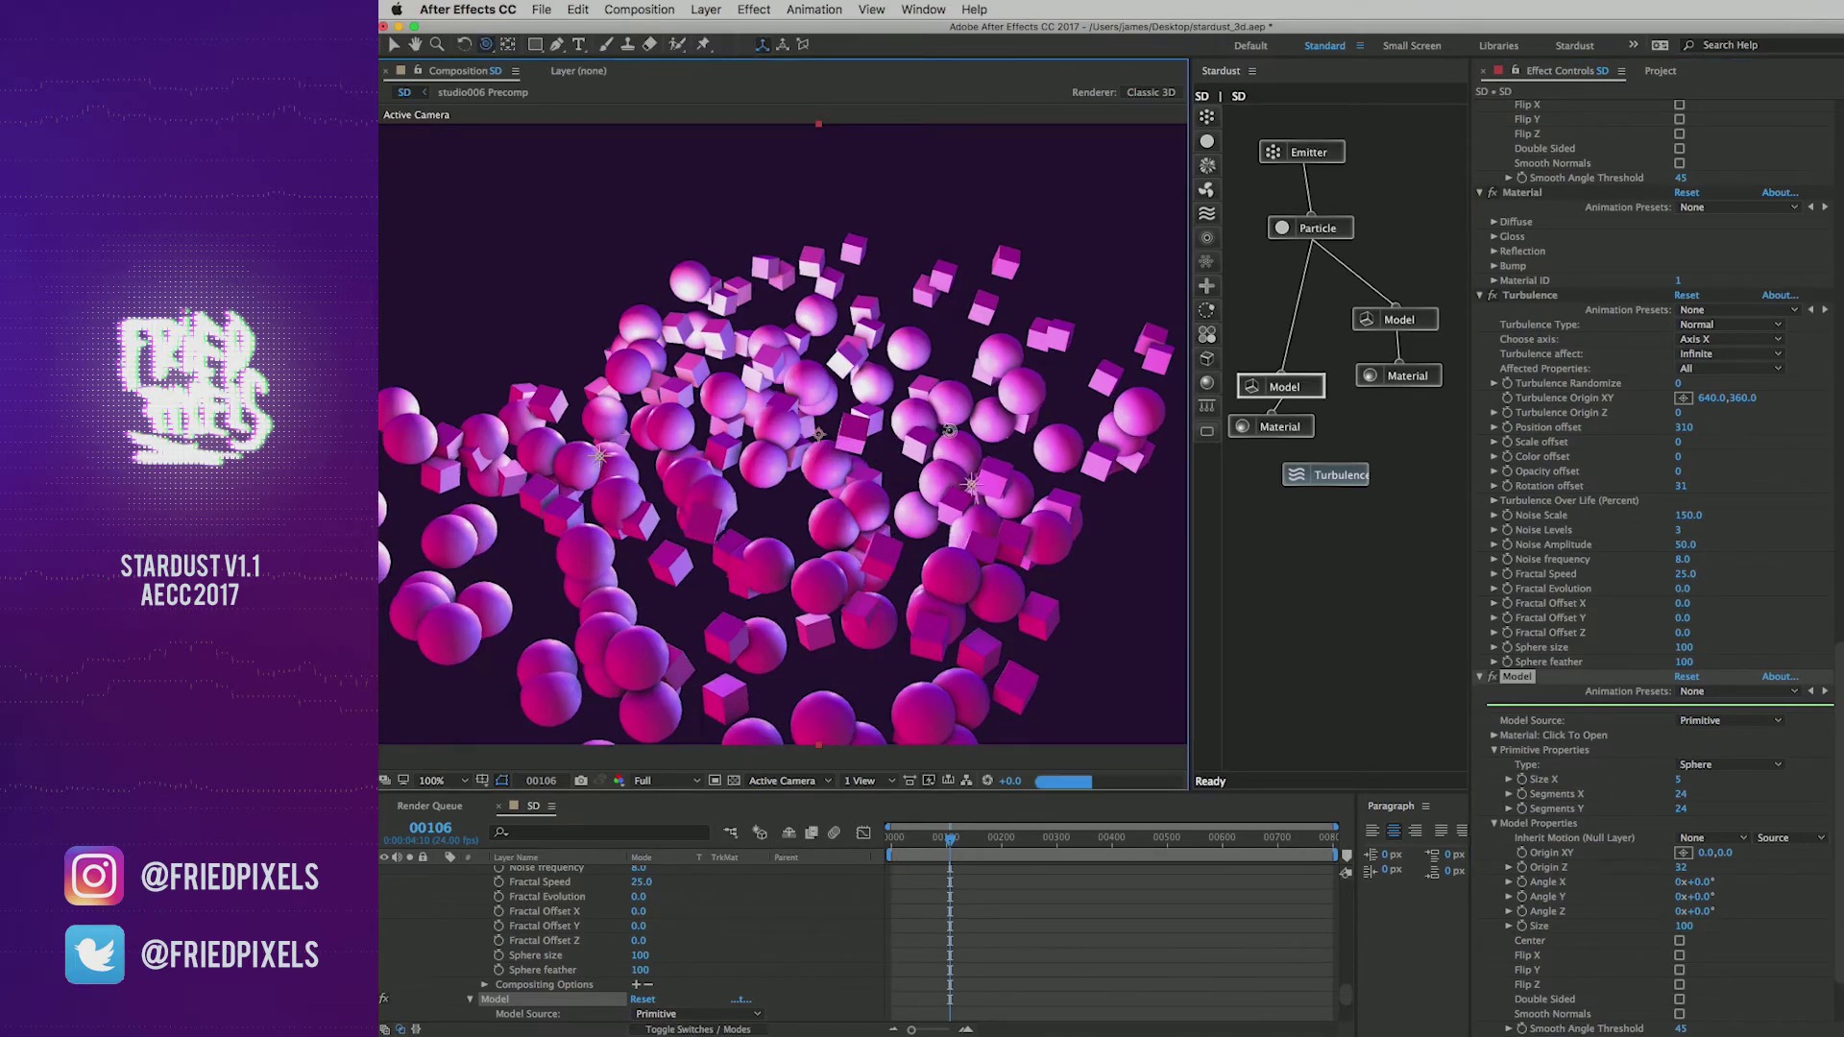
pyautogui.moveTo(778, 541); pyautogui.dragTo(684, 439)
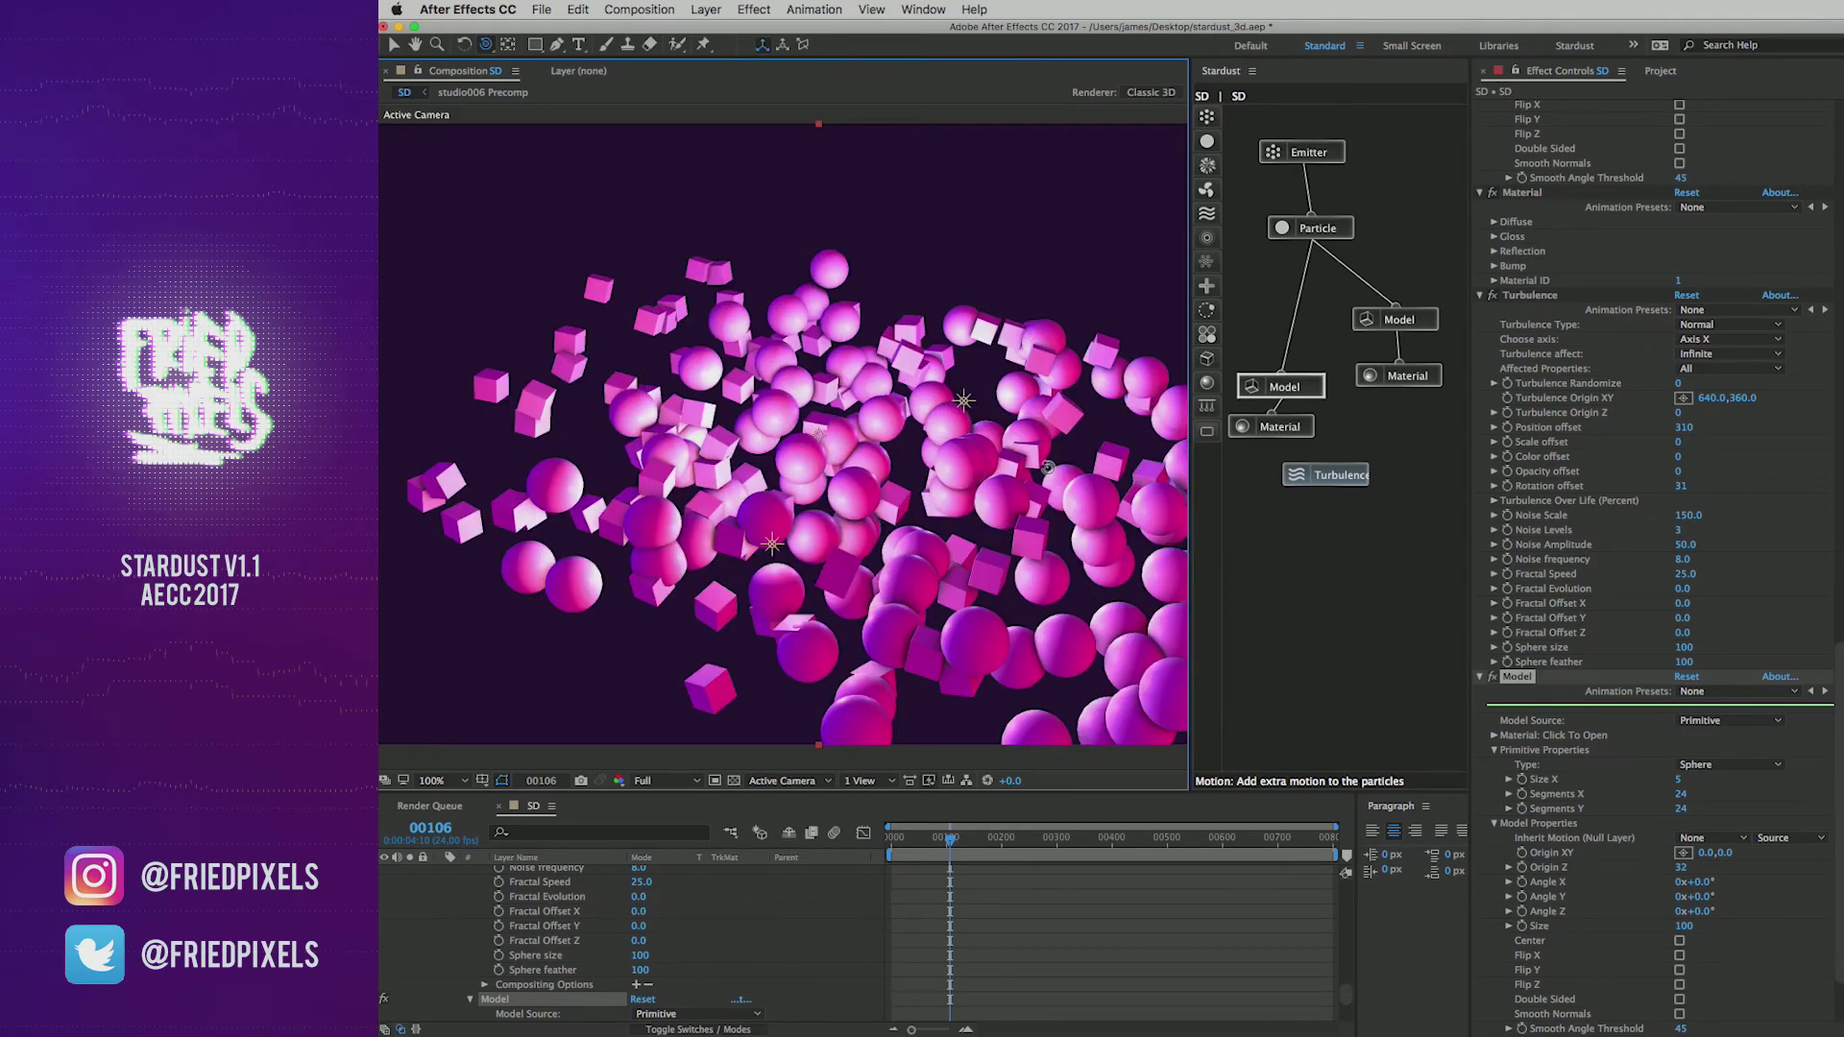
# Step: Switch to Chrome, look over the Stardust description on the Superluminal homepage, reload the page and return to After Effects
pyautogui.press('super+Tab')
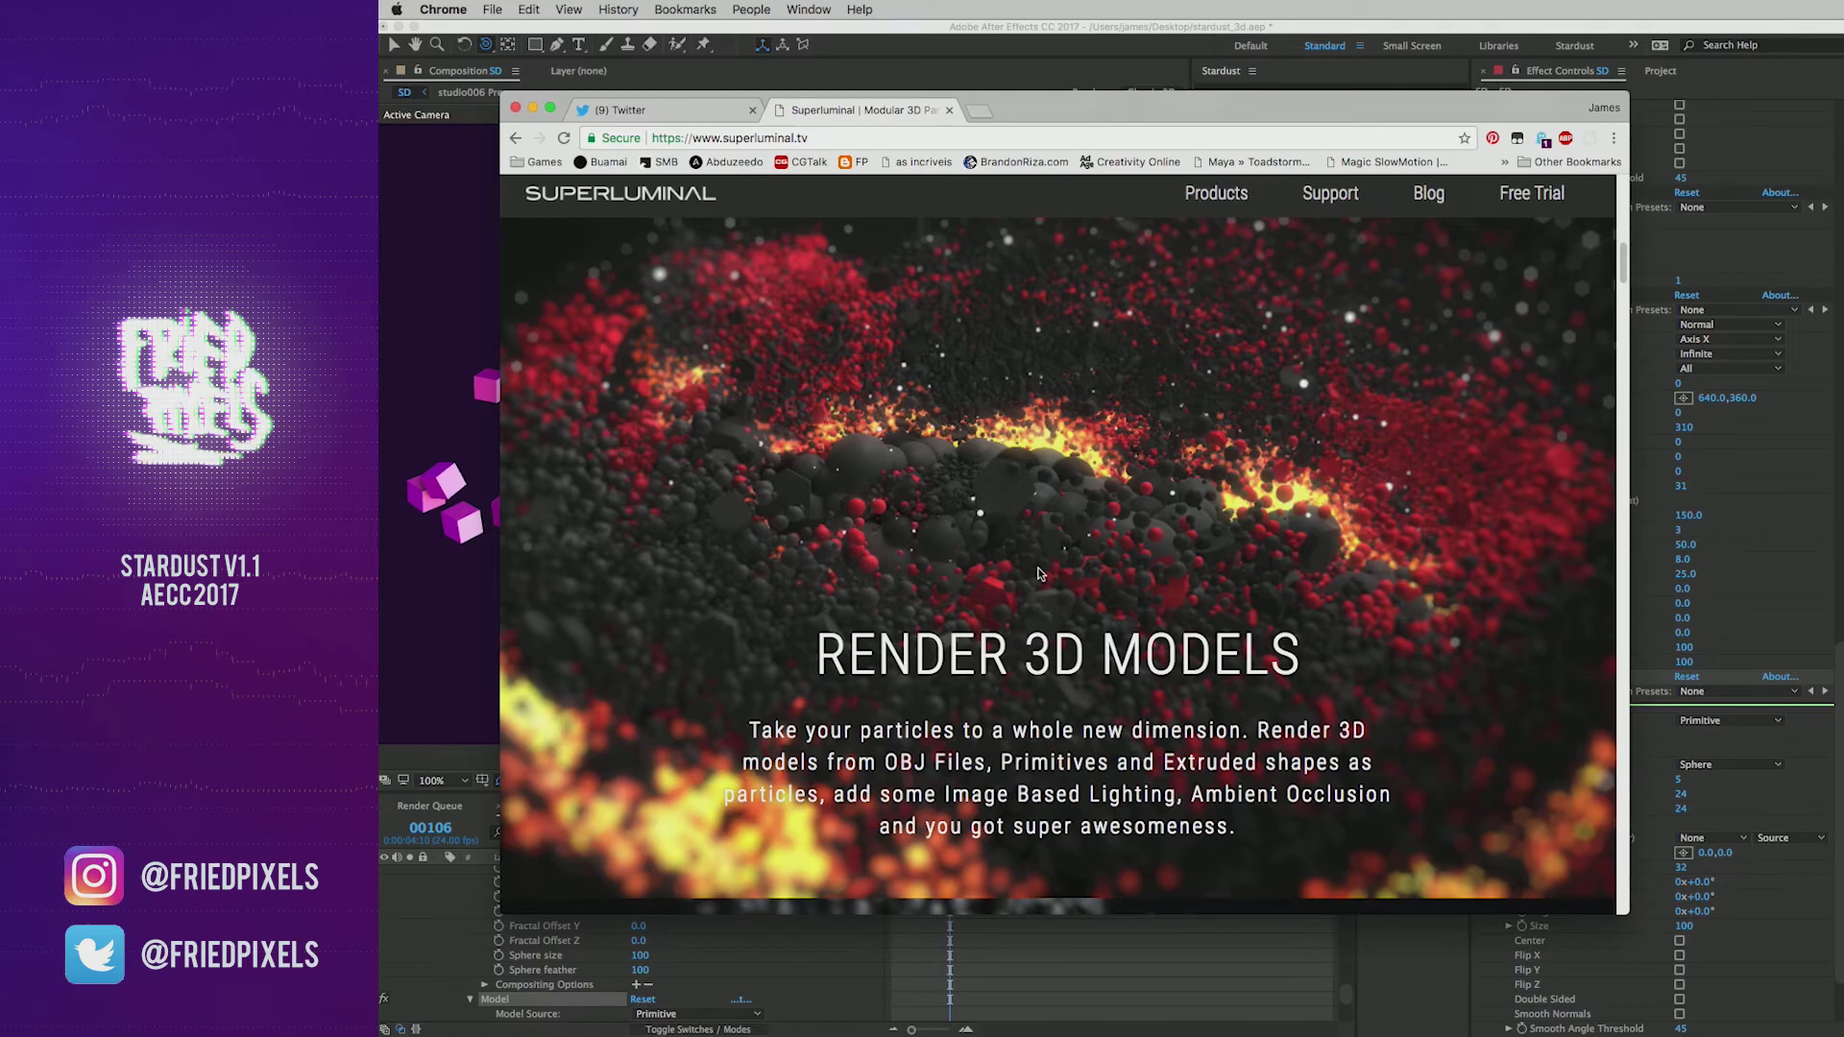
pyautogui.scroll(-10, 1036, 573)
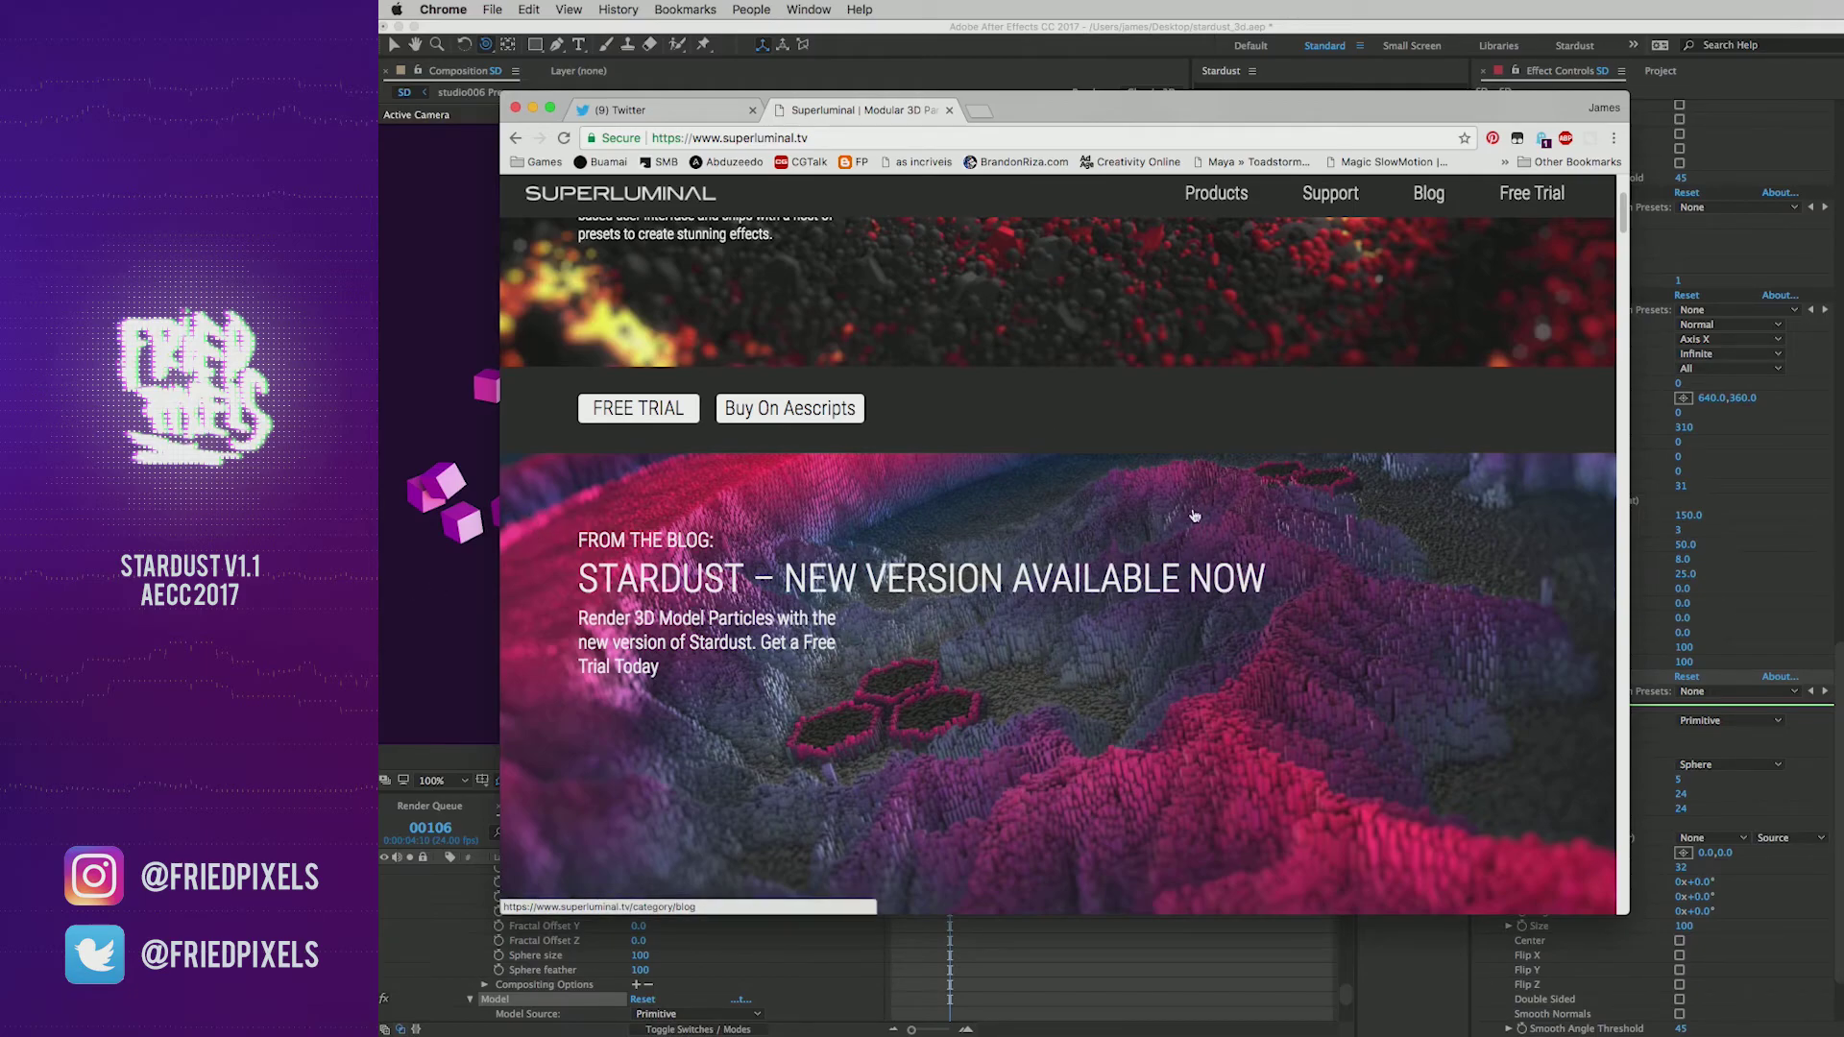
pyautogui.scroll(5, 1195, 500)
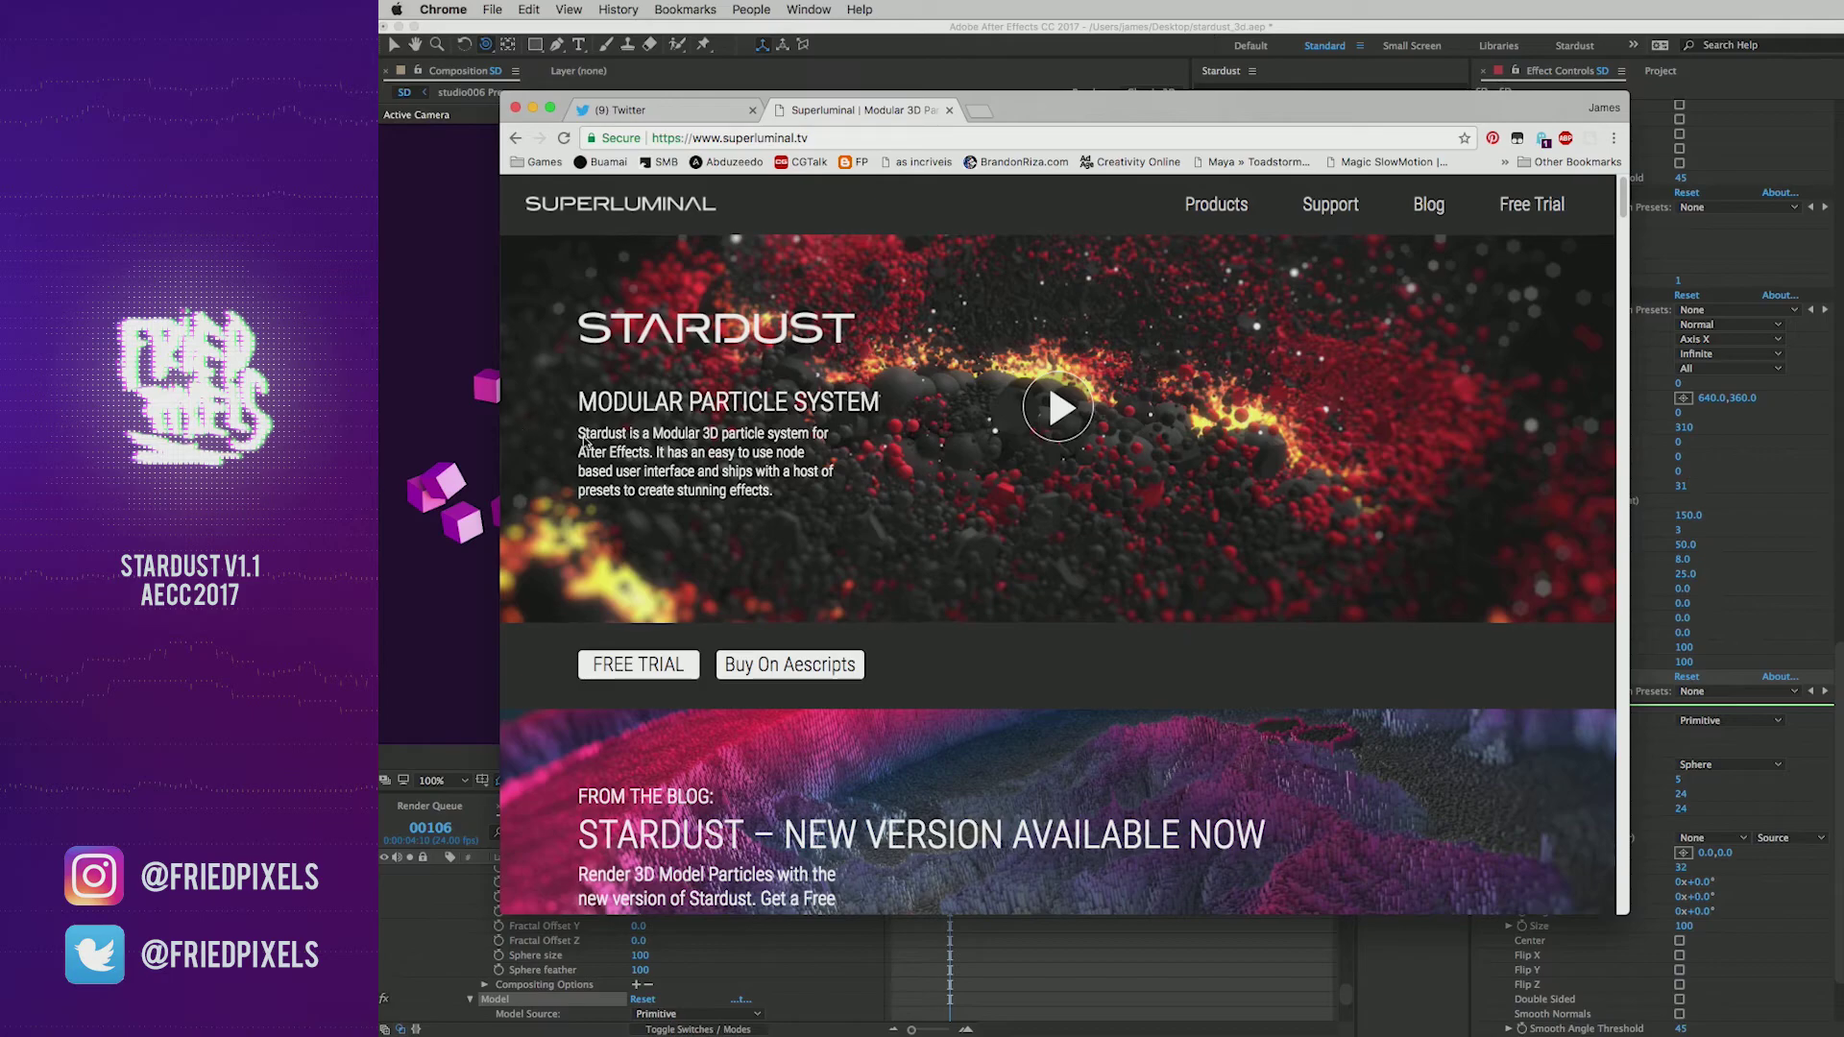
pyautogui.moveTo(577, 453); pyautogui.dragTo(805, 452)
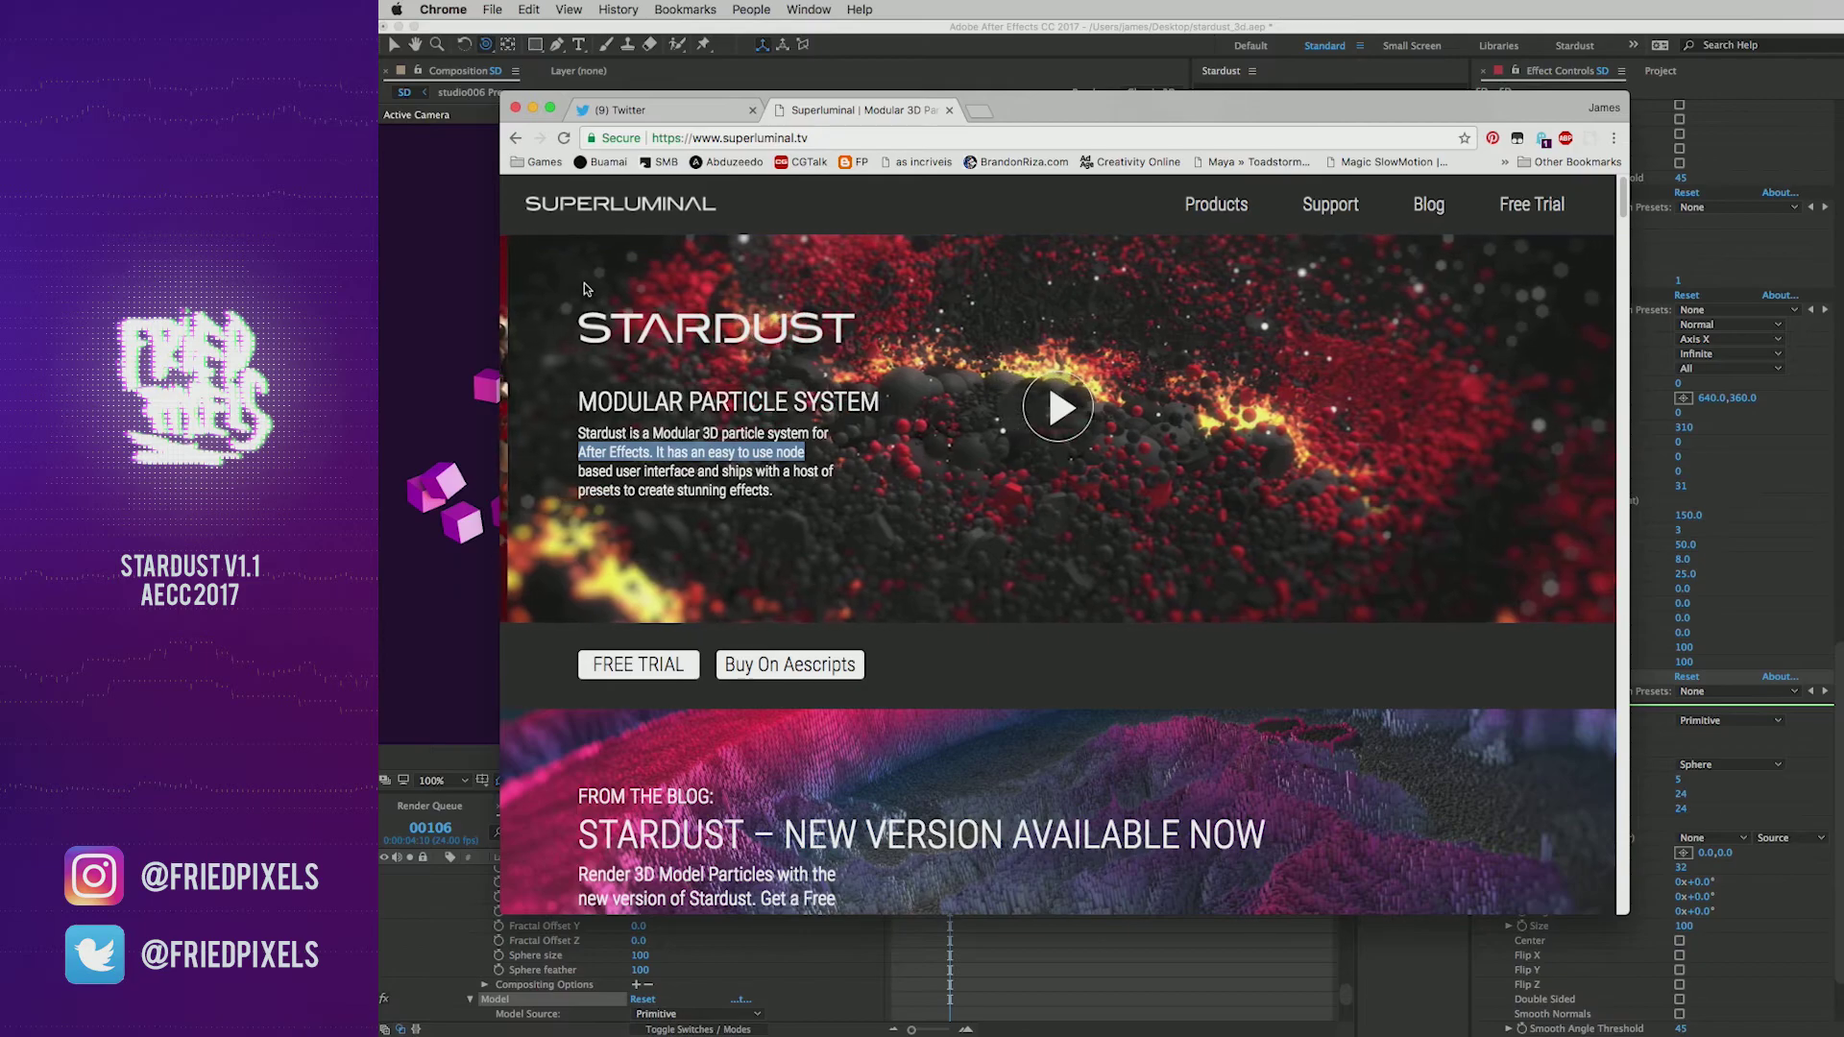
pyautogui.click(563, 138)
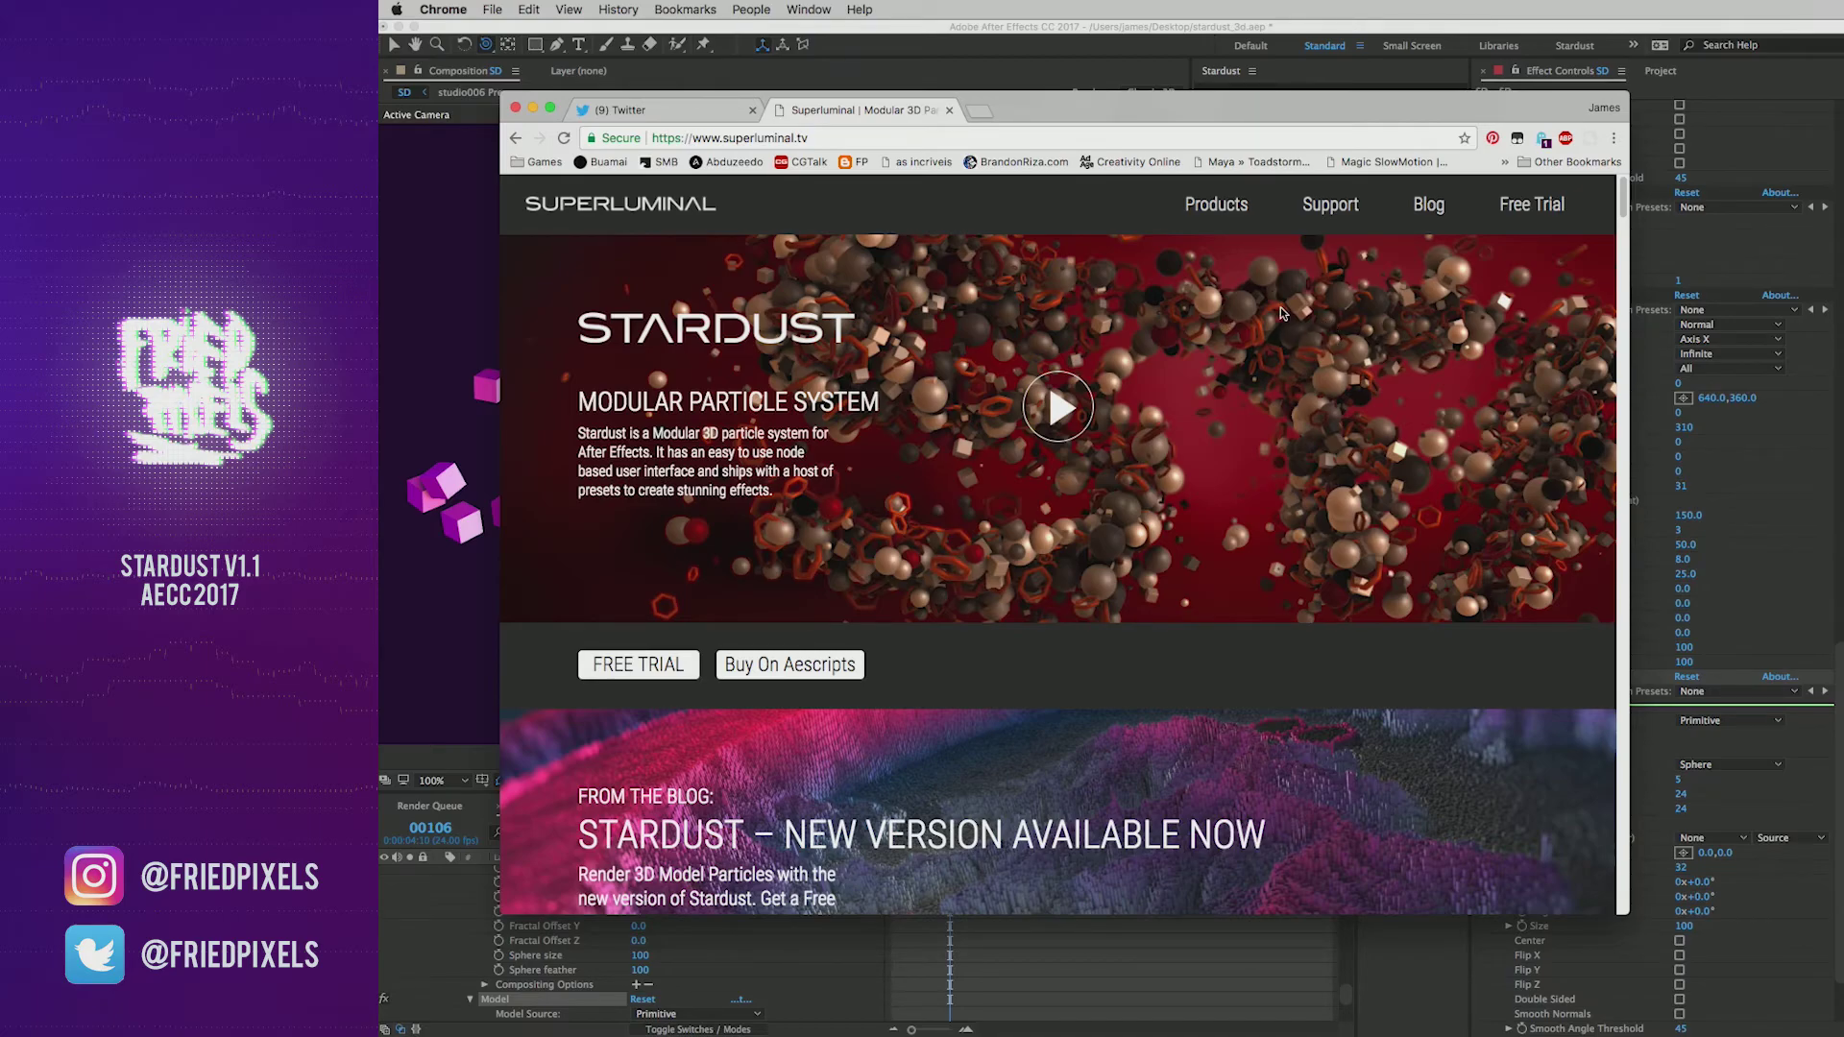
pyautogui.click(389, 303)
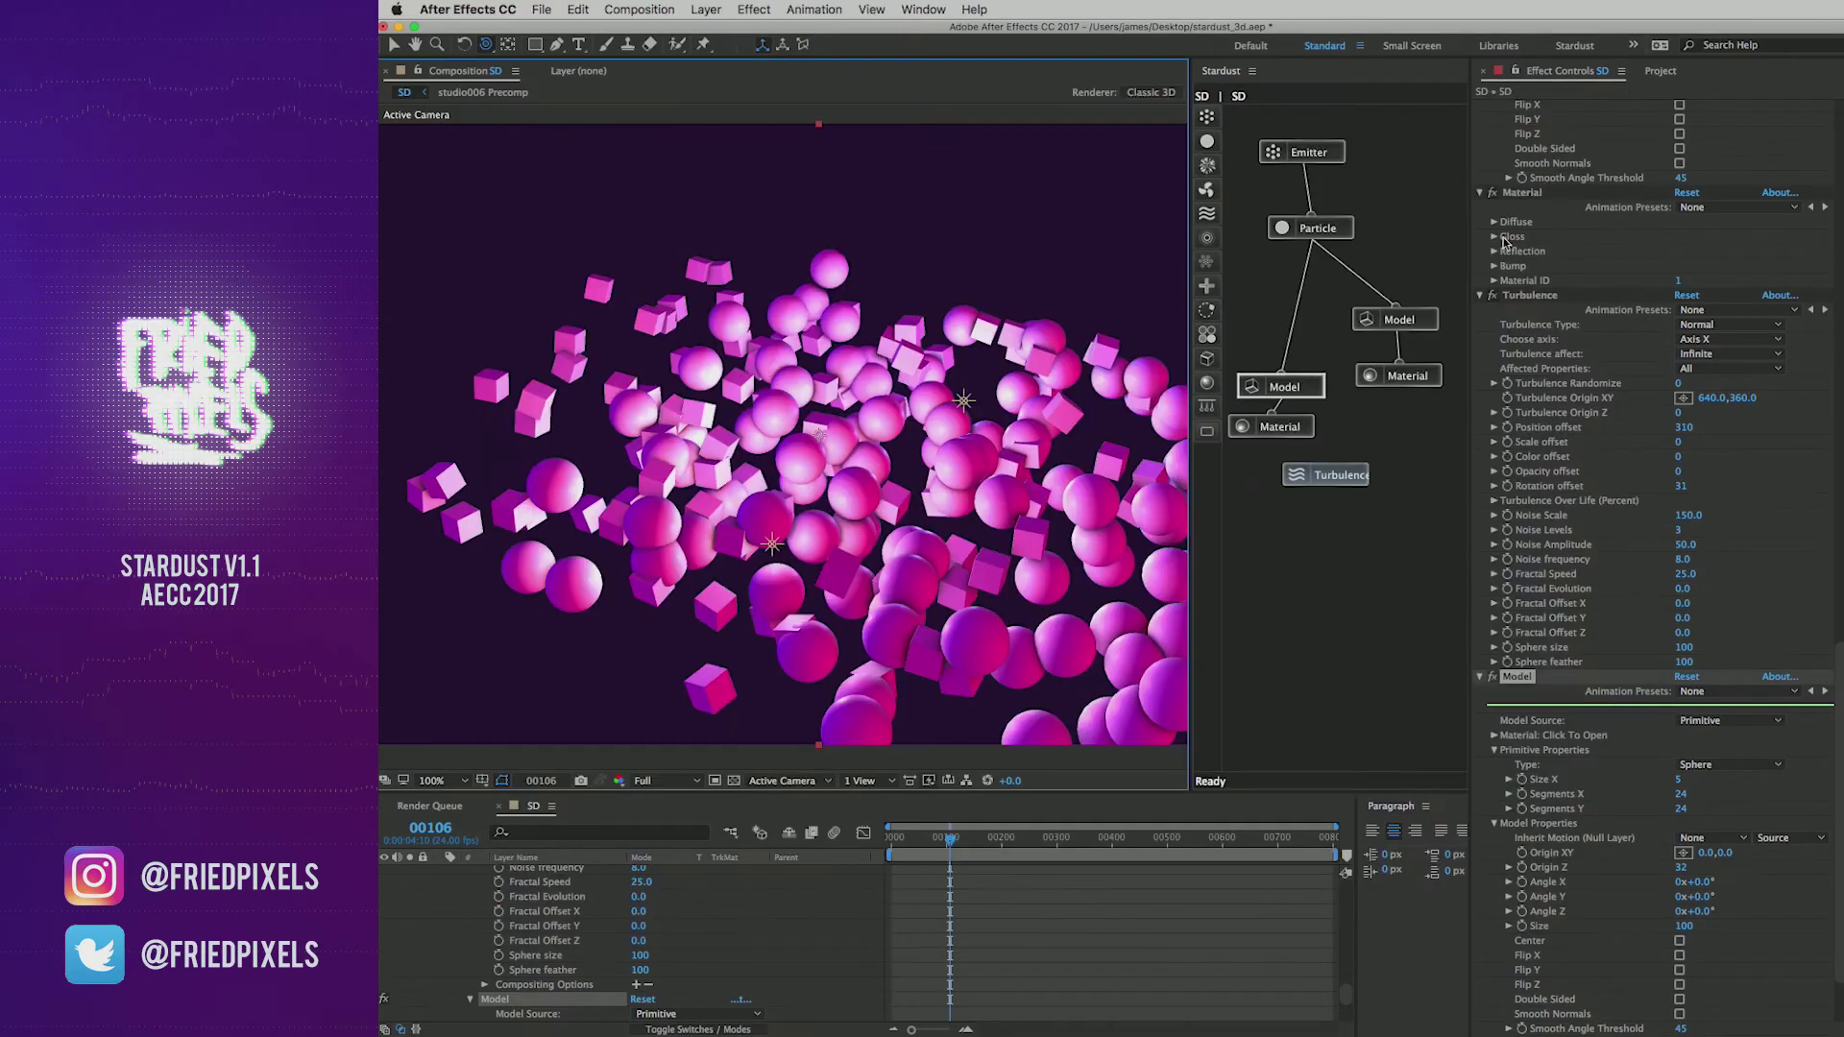
# Step: Set the Emitter's Emitting mode to Default with 10 Particles Per Second
pyautogui.click(1714, 166)
pyautogui.click(1695, 180)
pyautogui.write('10')
pyautogui.press('Return')
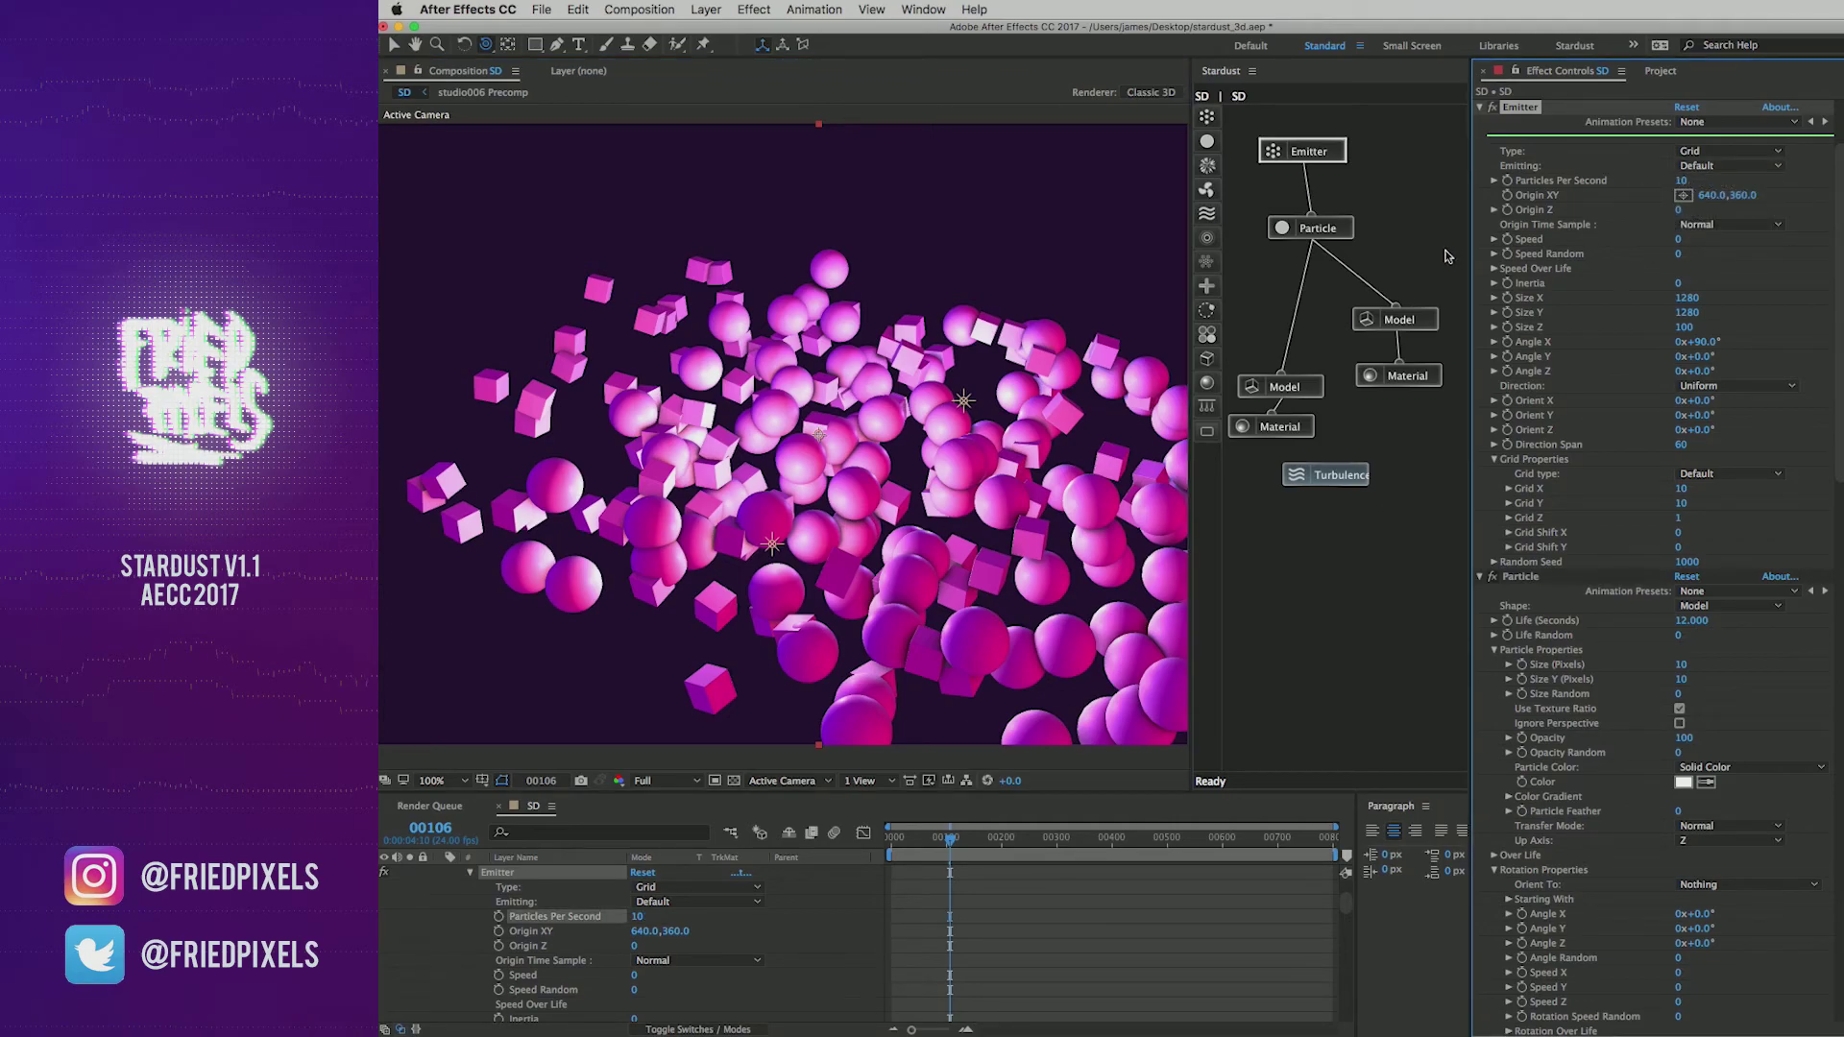
# Step: Set the Emitter's Speed to 100 and Speed Random to 25
pyautogui.write('100')
pyautogui.press('Return')
pyautogui.click(1681, 255)
pyautogui.write('25')
pyautogui.press('Return')
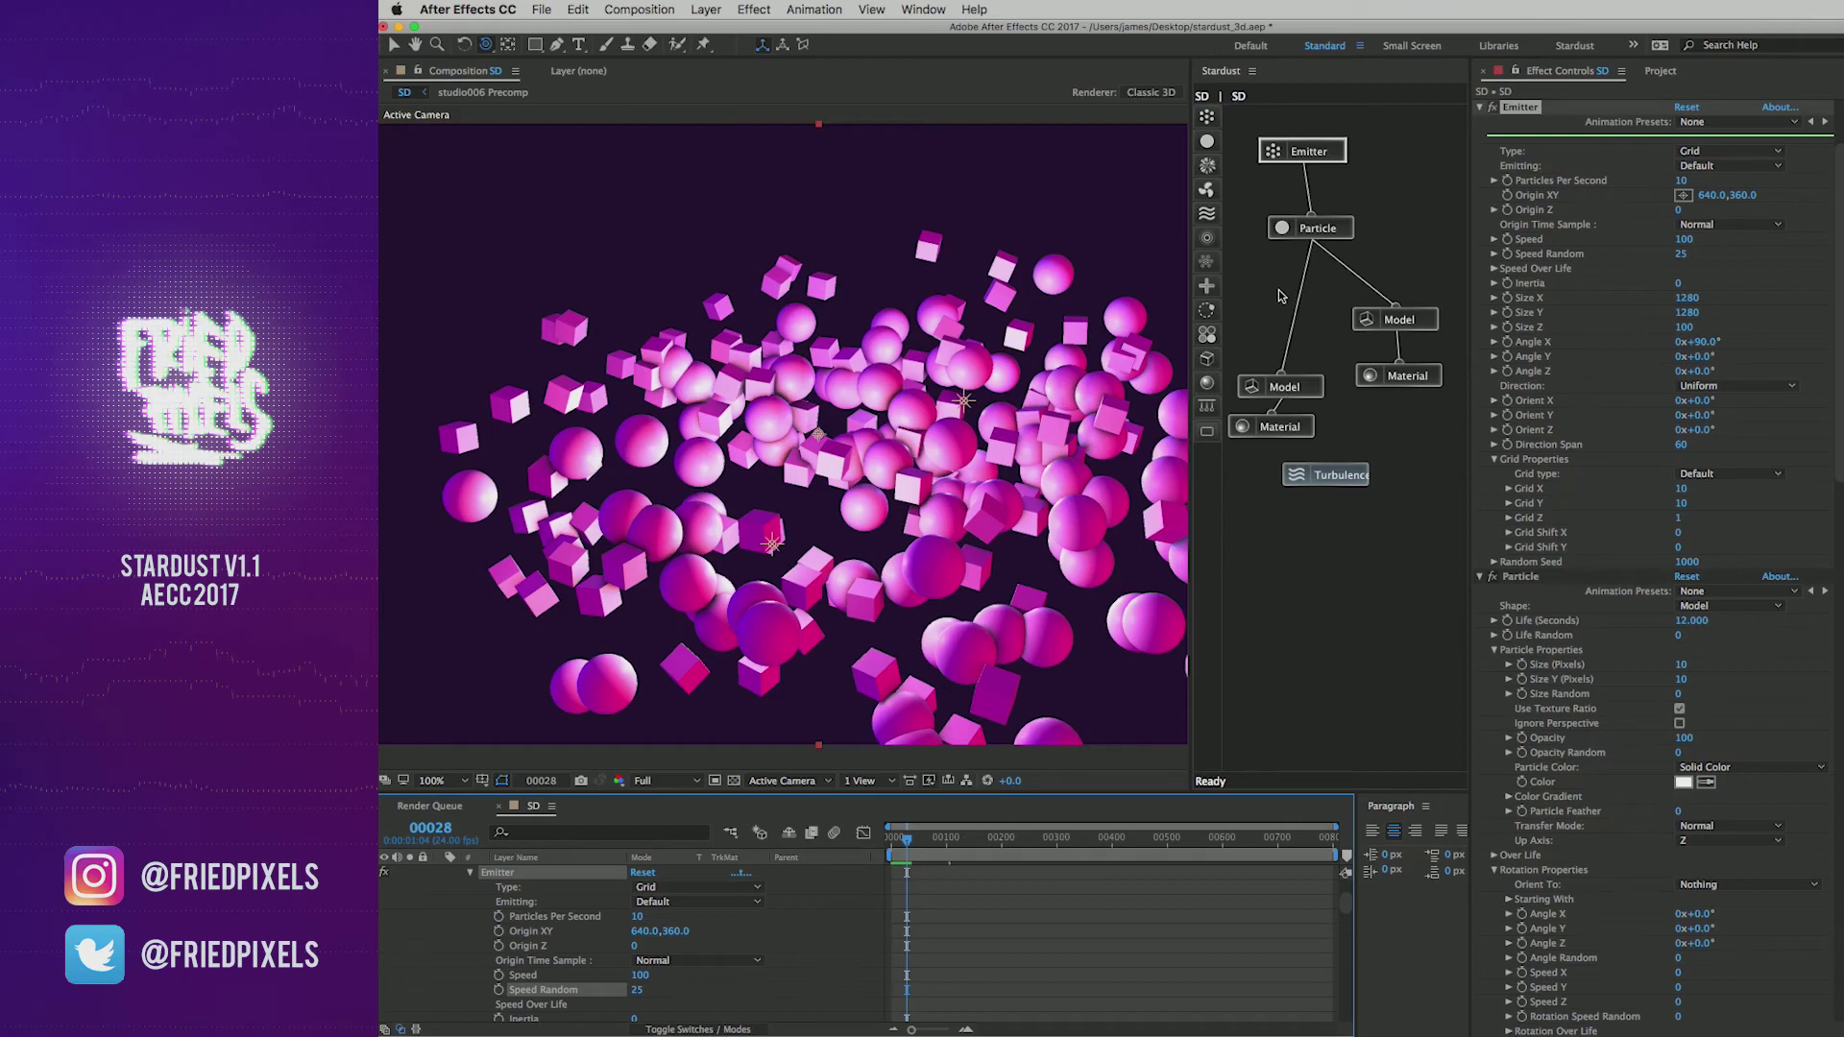
# Step: Switch to QuickTime Player 7, open the recent movie Pyramid_v02.mp4 and scrub through it
pyautogui.press('super+Tab')
pyautogui.press('super+Tab')
pyautogui.press('super+Tab')
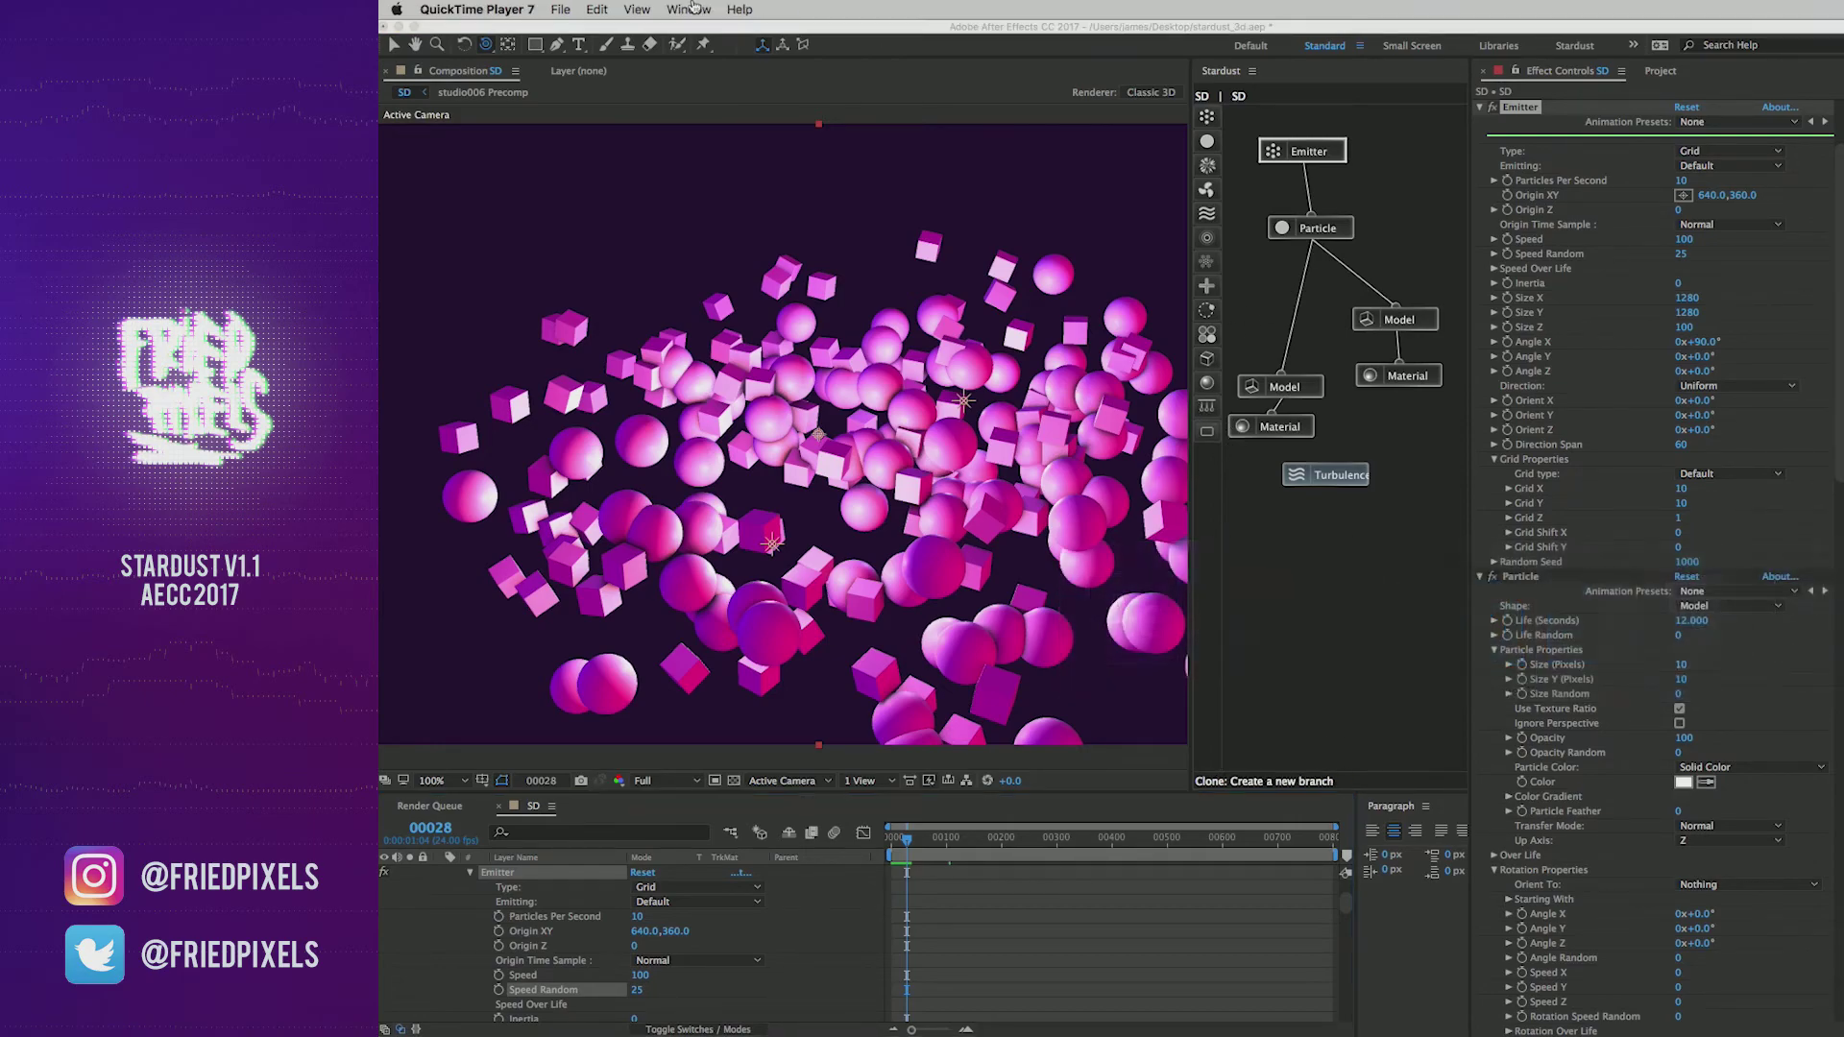
pyautogui.click(597, 8)
pyautogui.moveTo(560, 9)
pyautogui.moveTo(646, 141)
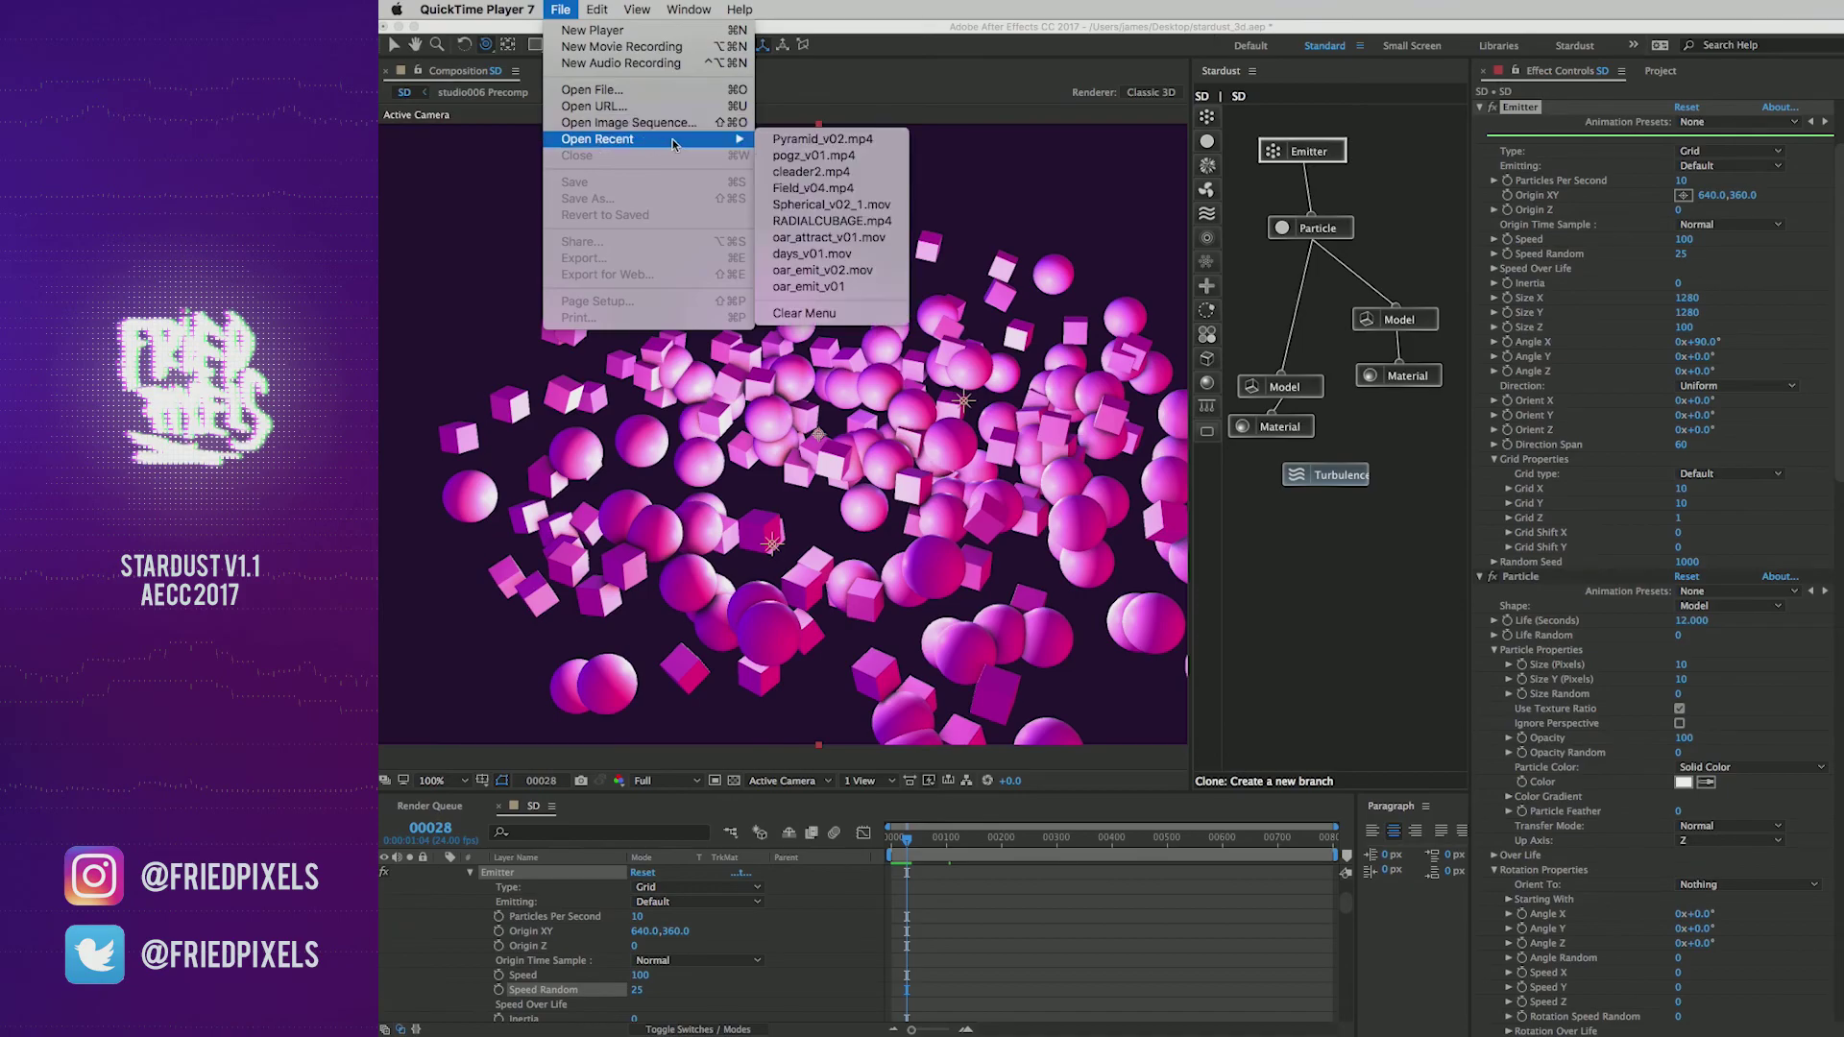
pyautogui.click(780, 141)
pyautogui.moveTo(463, 695); pyautogui.dragTo(610, 694)
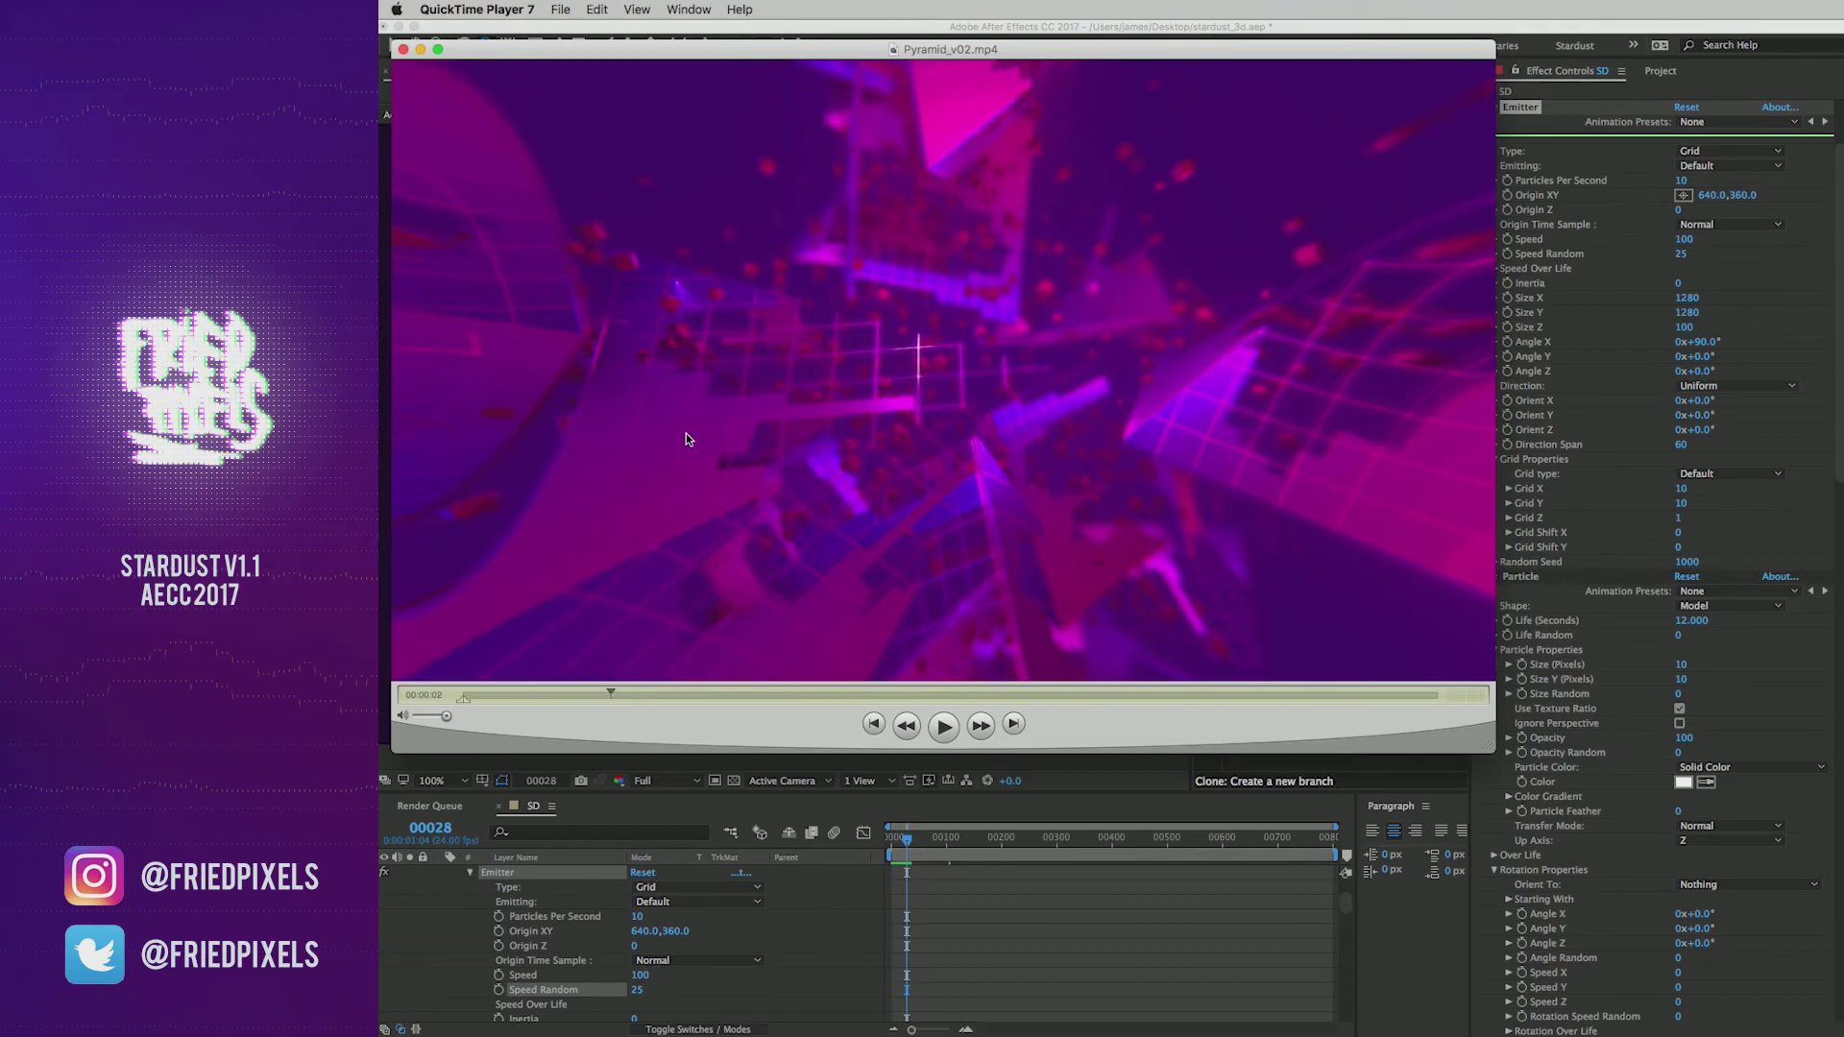
pyautogui.moveTo(643, 694); pyautogui.dragTo(713, 693)
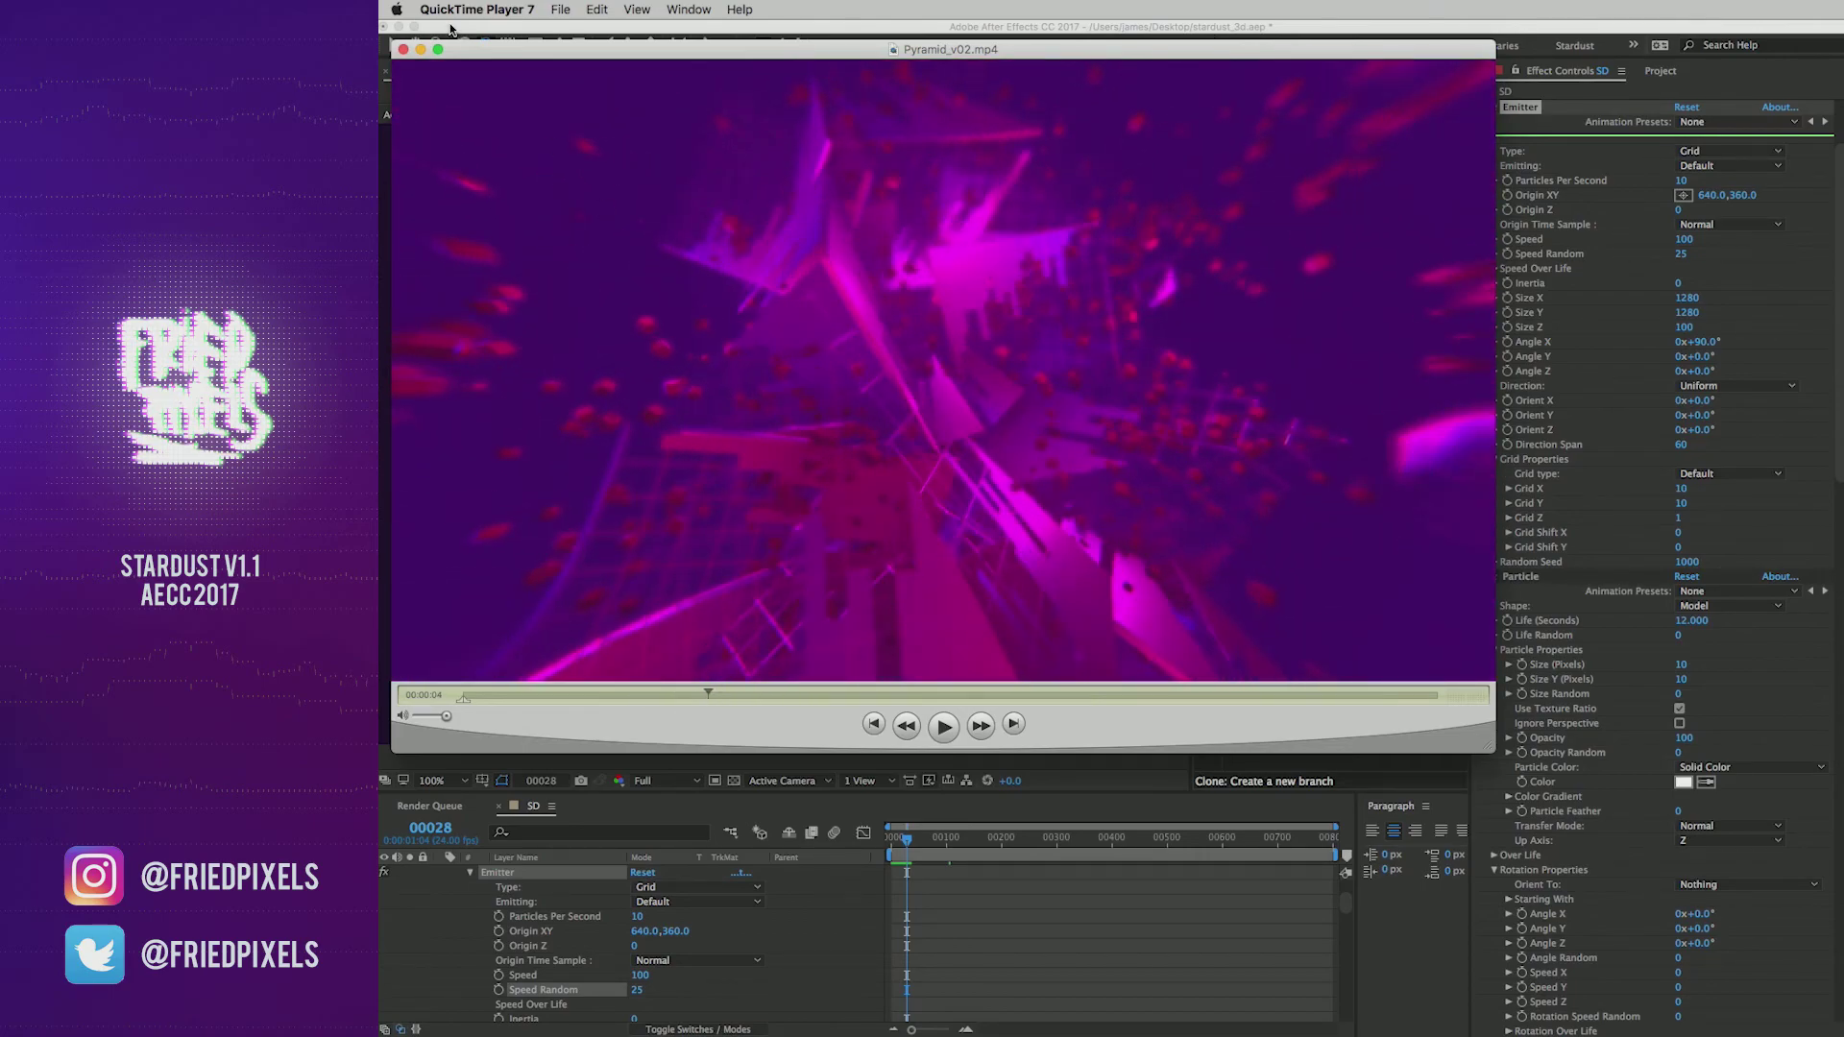
# Step: Open the recent movie pogz_v01.mp4, play it and pause it
pyautogui.click(553, 9)
pyautogui.moveTo(699, 142)
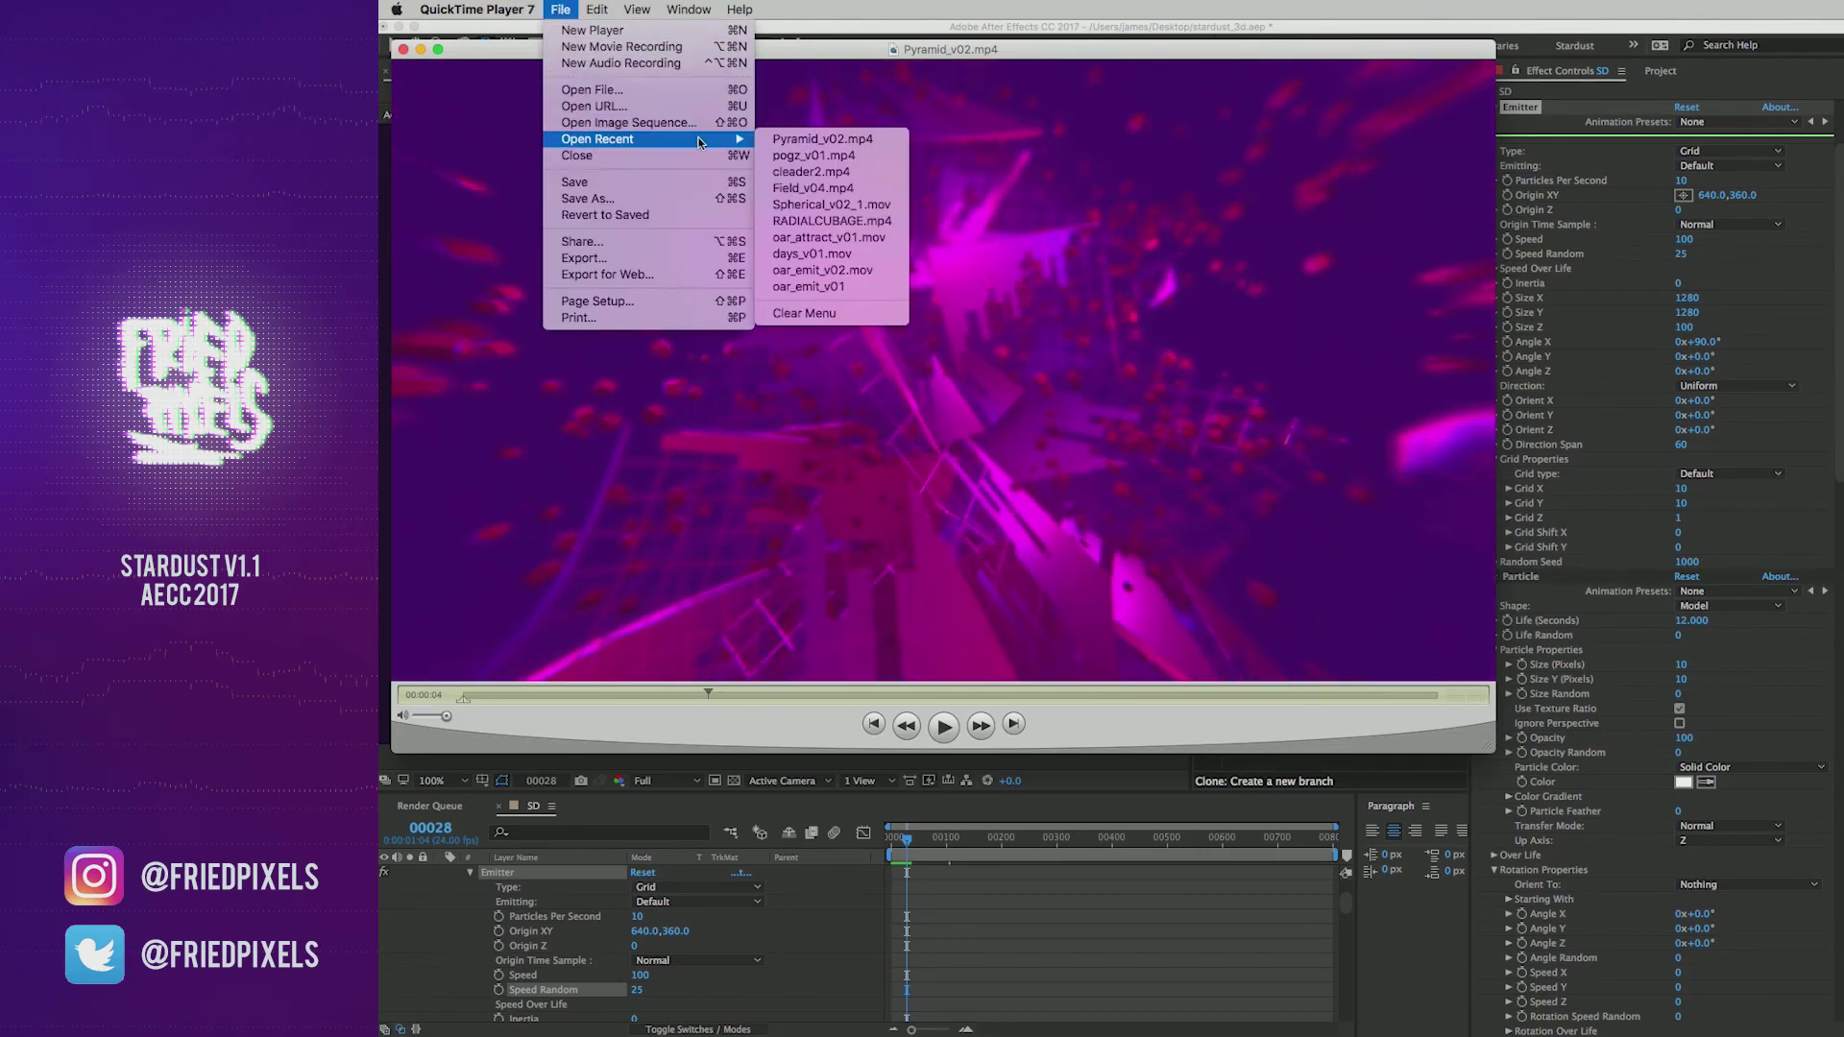
pyautogui.click(809, 157)
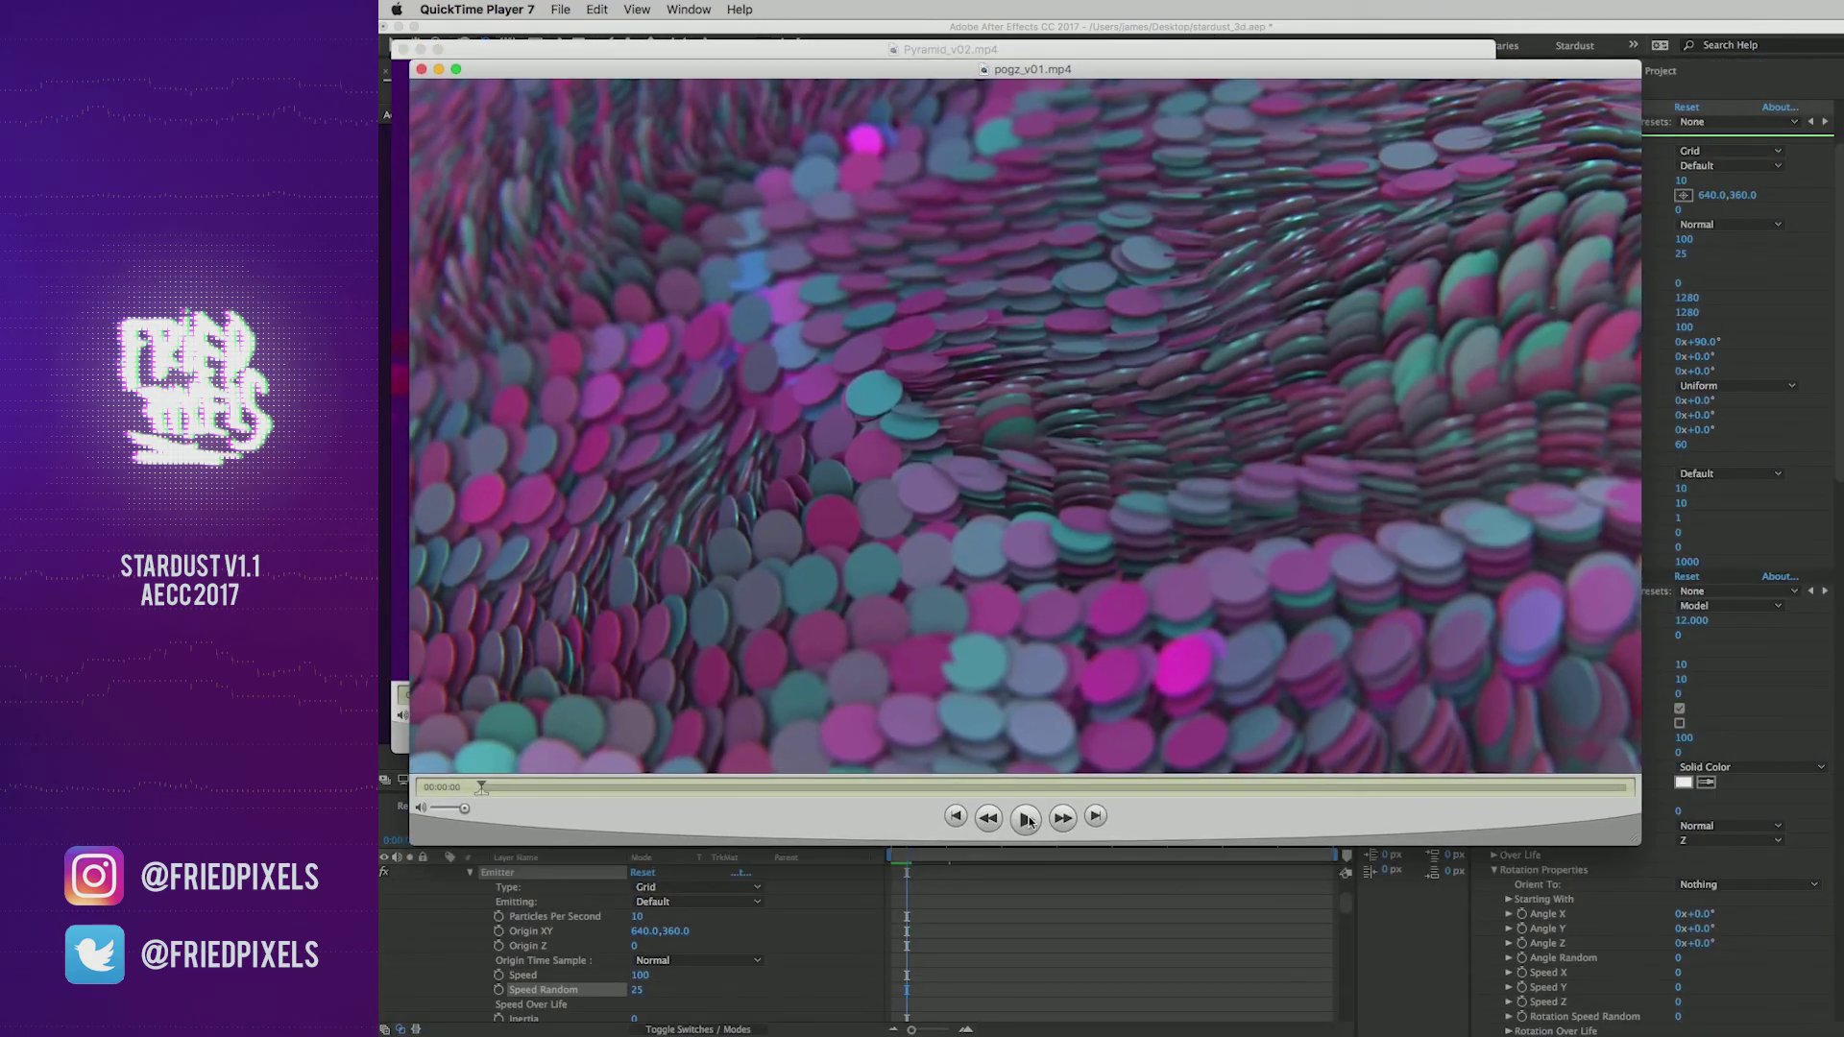
pyautogui.click(1025, 820)
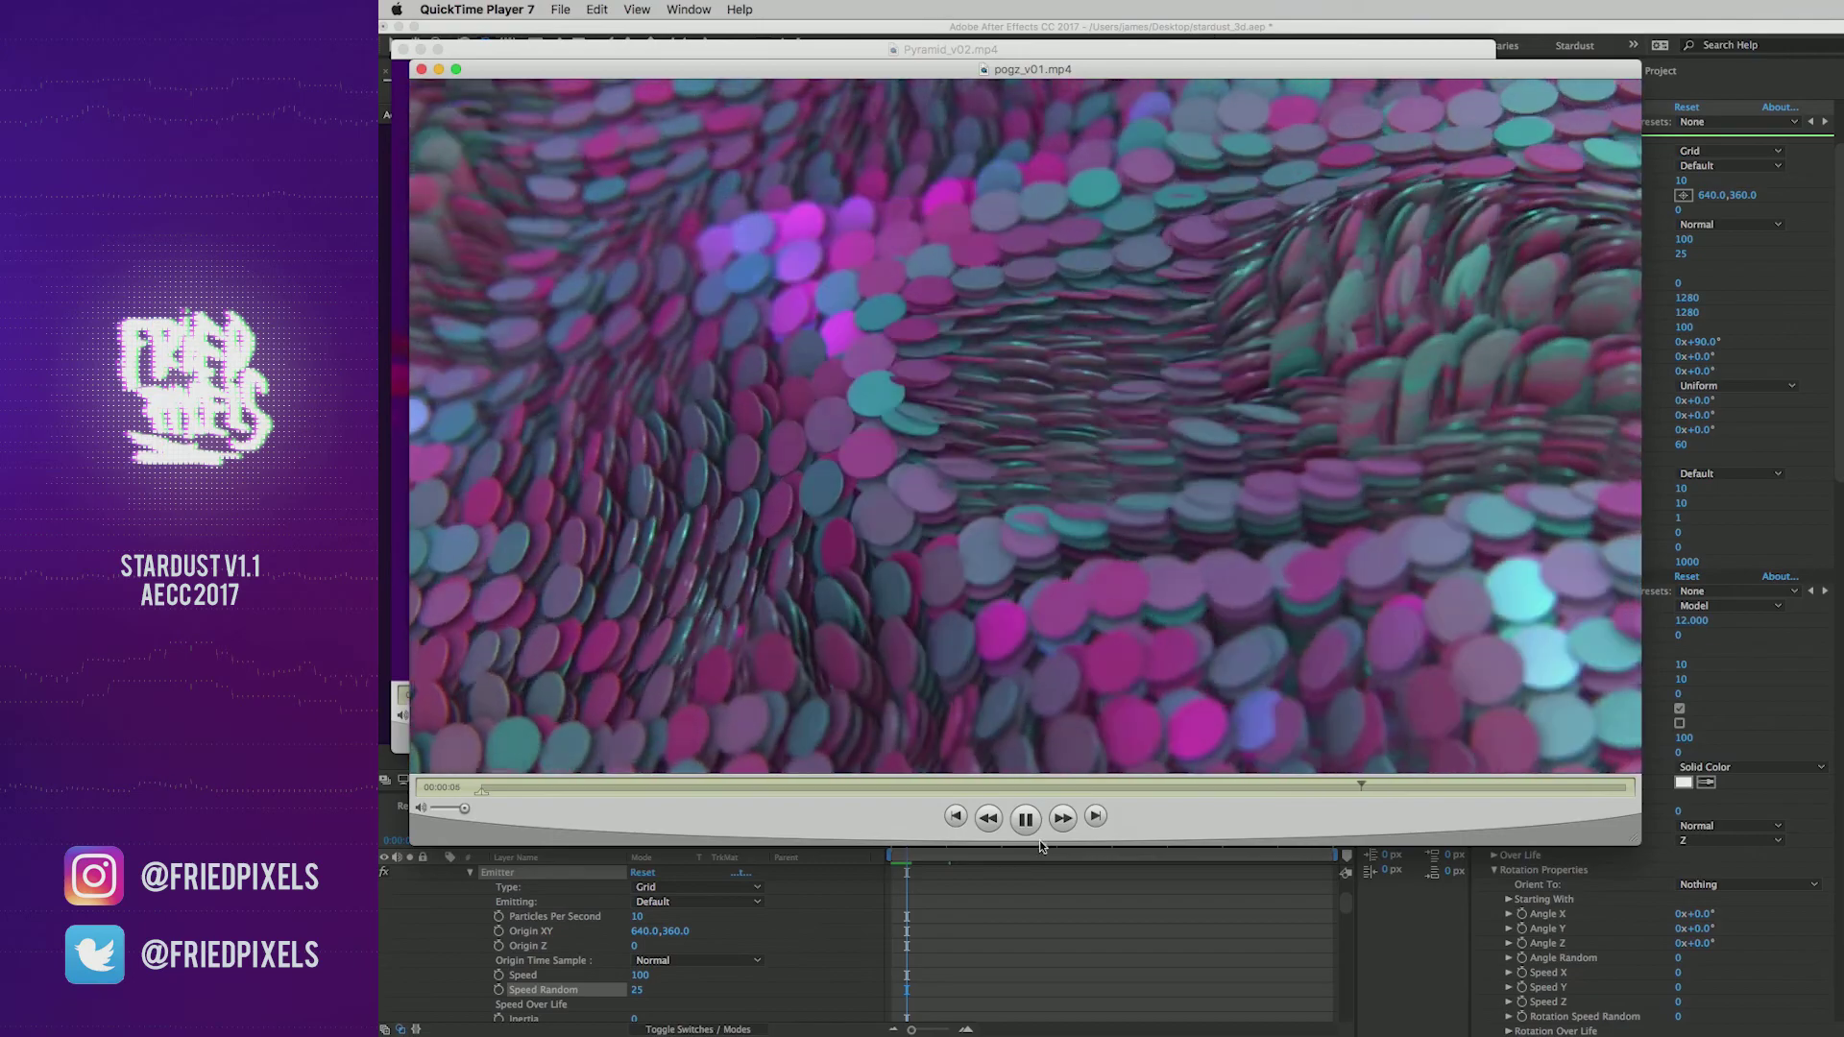
pyautogui.click(1025, 818)
# Step: Open the recent movie Field_v04.mp4 and watch it through
pyautogui.click(558, 11)
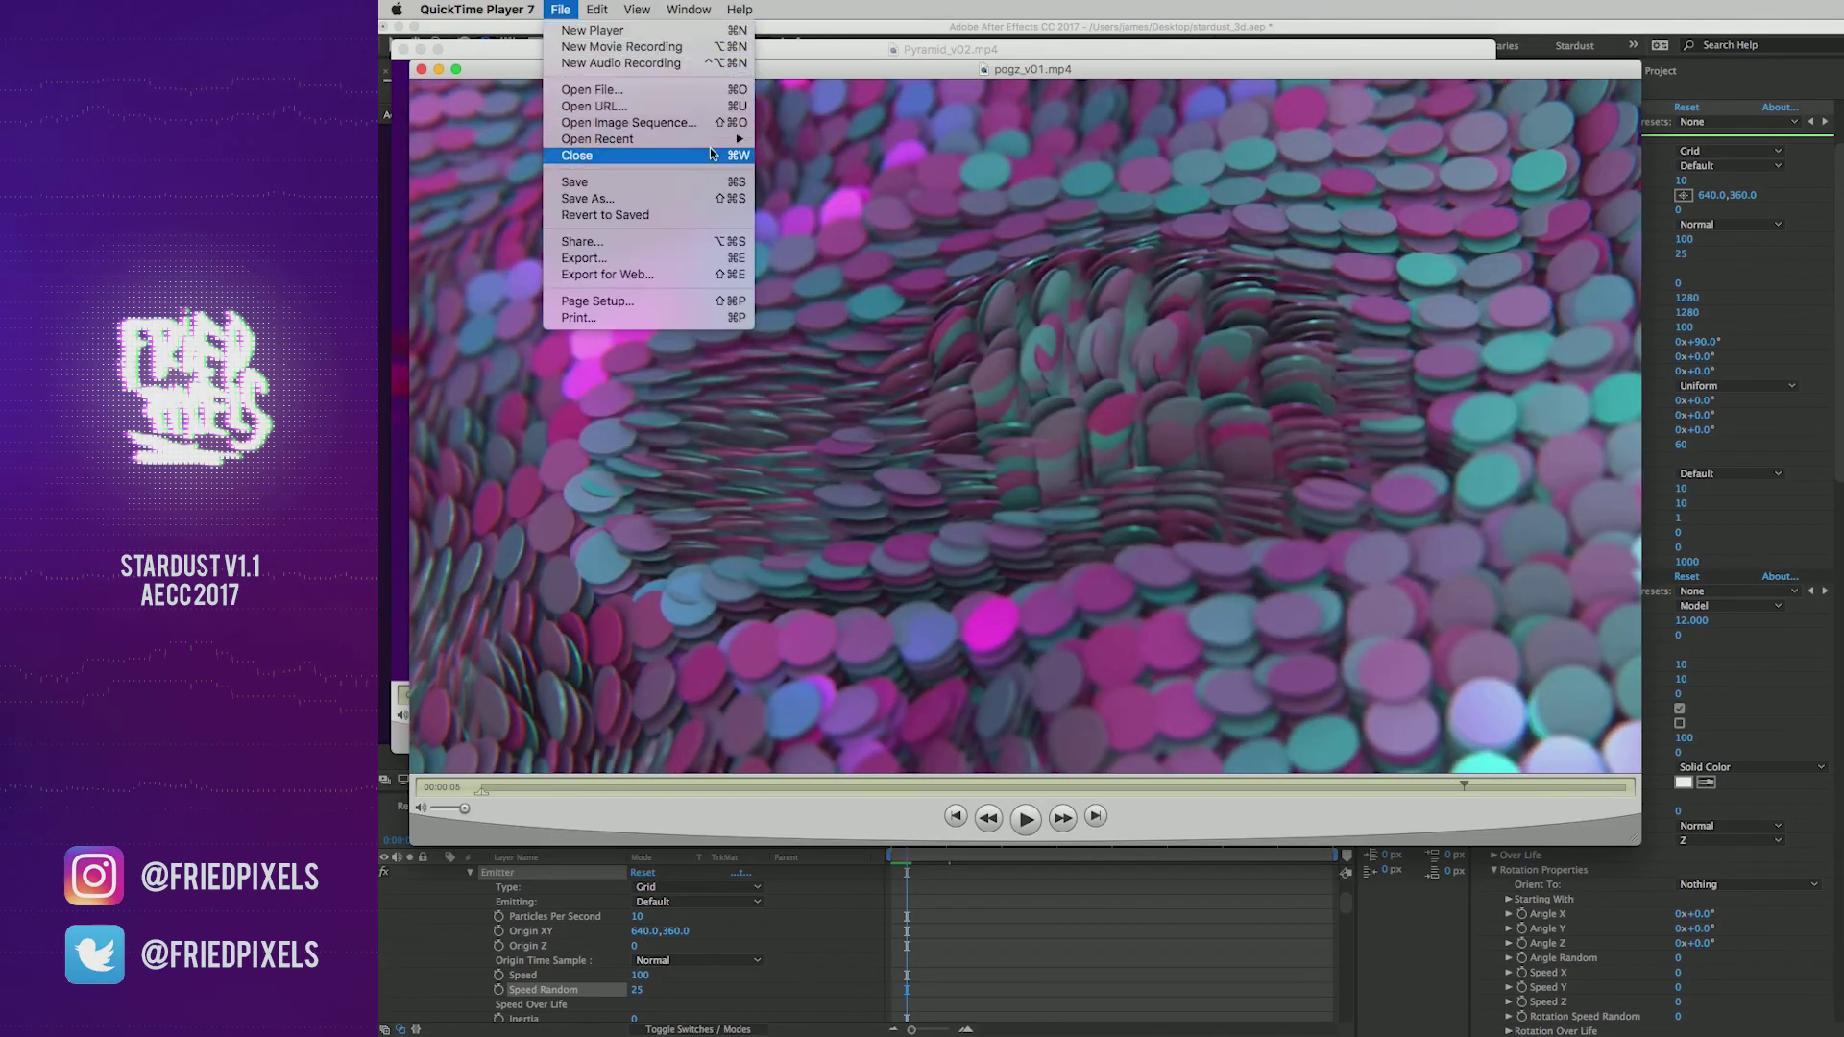
pyautogui.moveTo(739, 147)
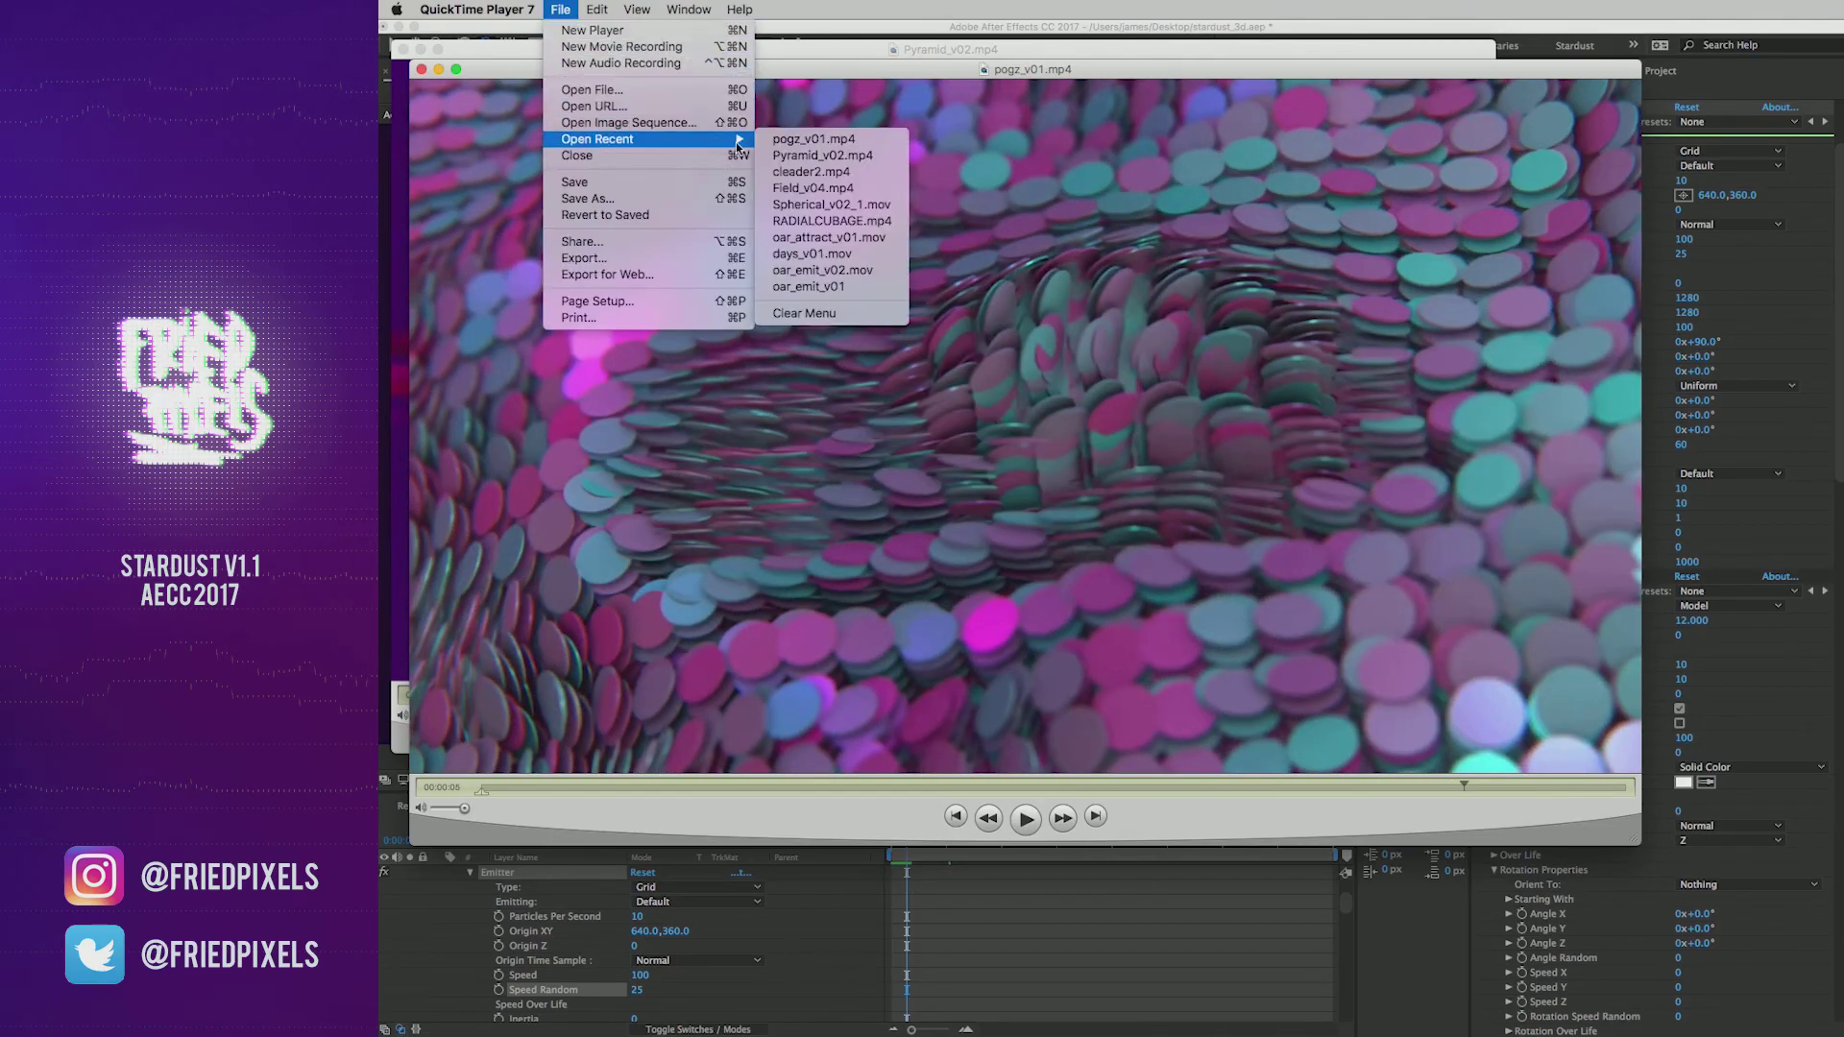
pyautogui.click(884, 189)
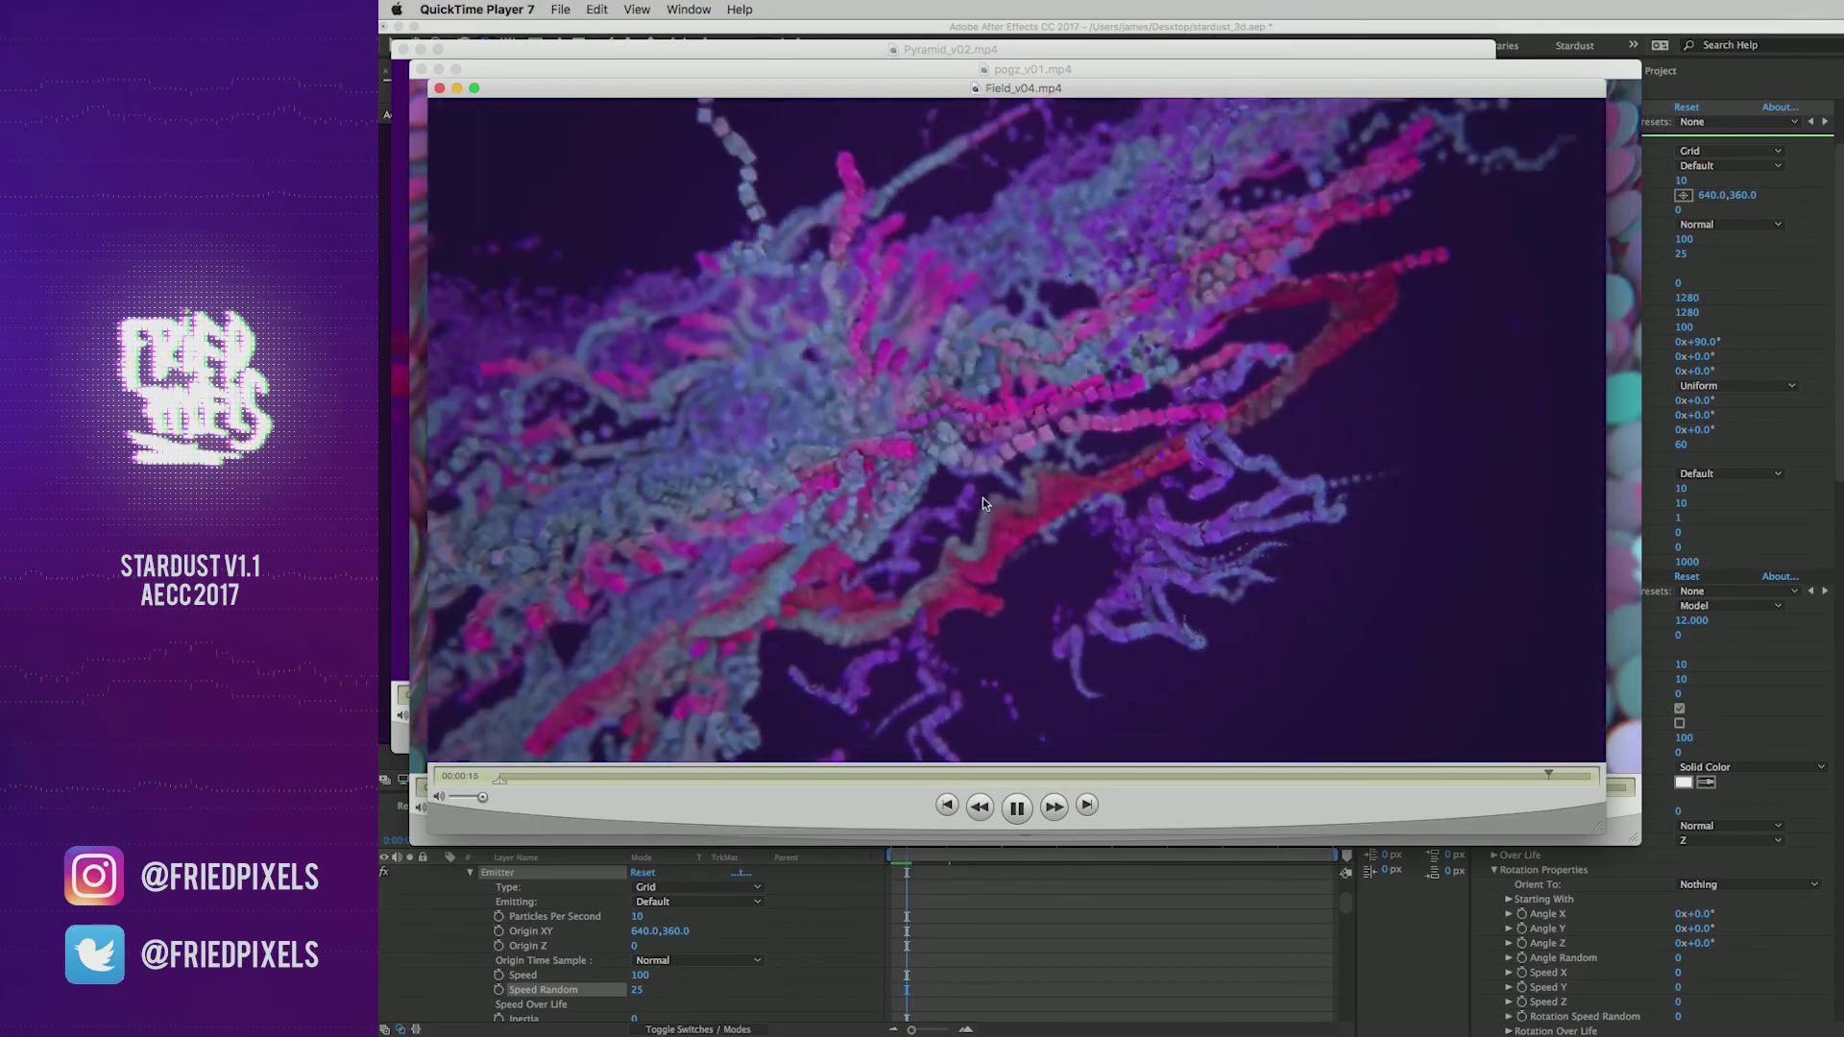
pyautogui.click(1028, 810)
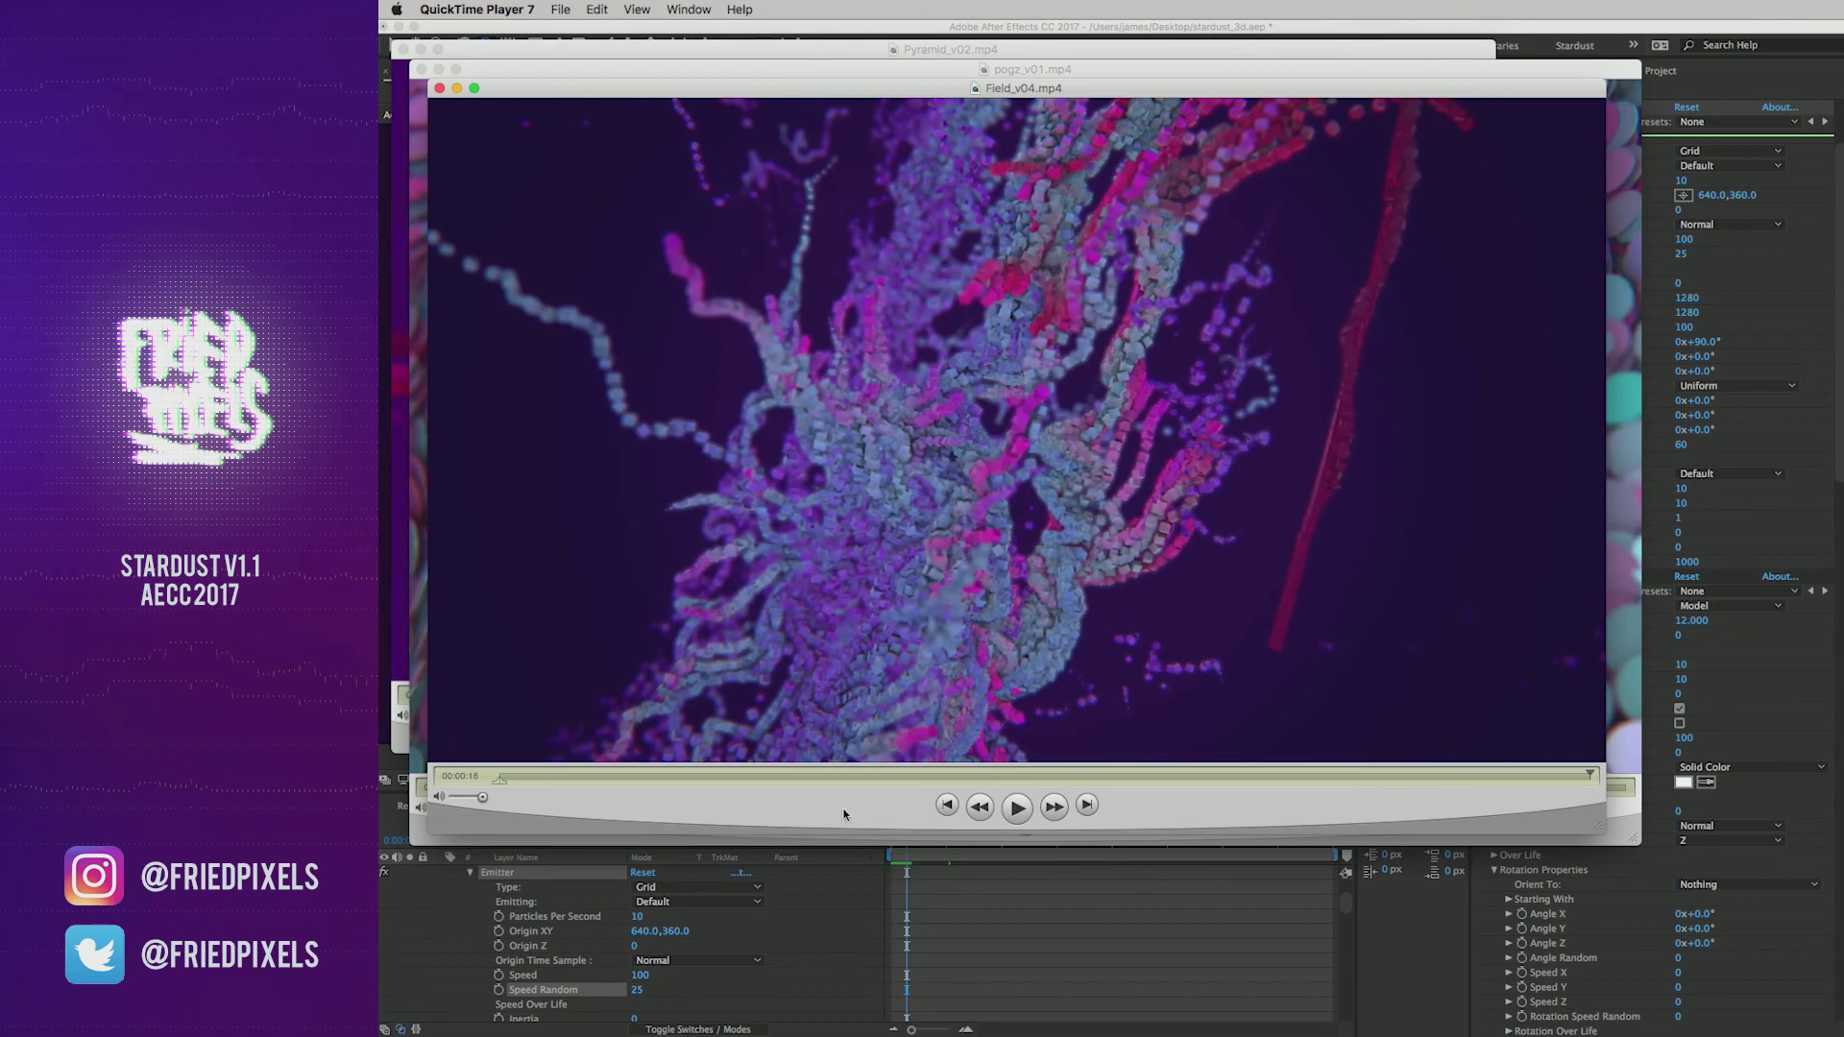
# Step: Close all the open movies in QuickTime Player
pyautogui.press('super+w')
pyautogui.press('super+w')
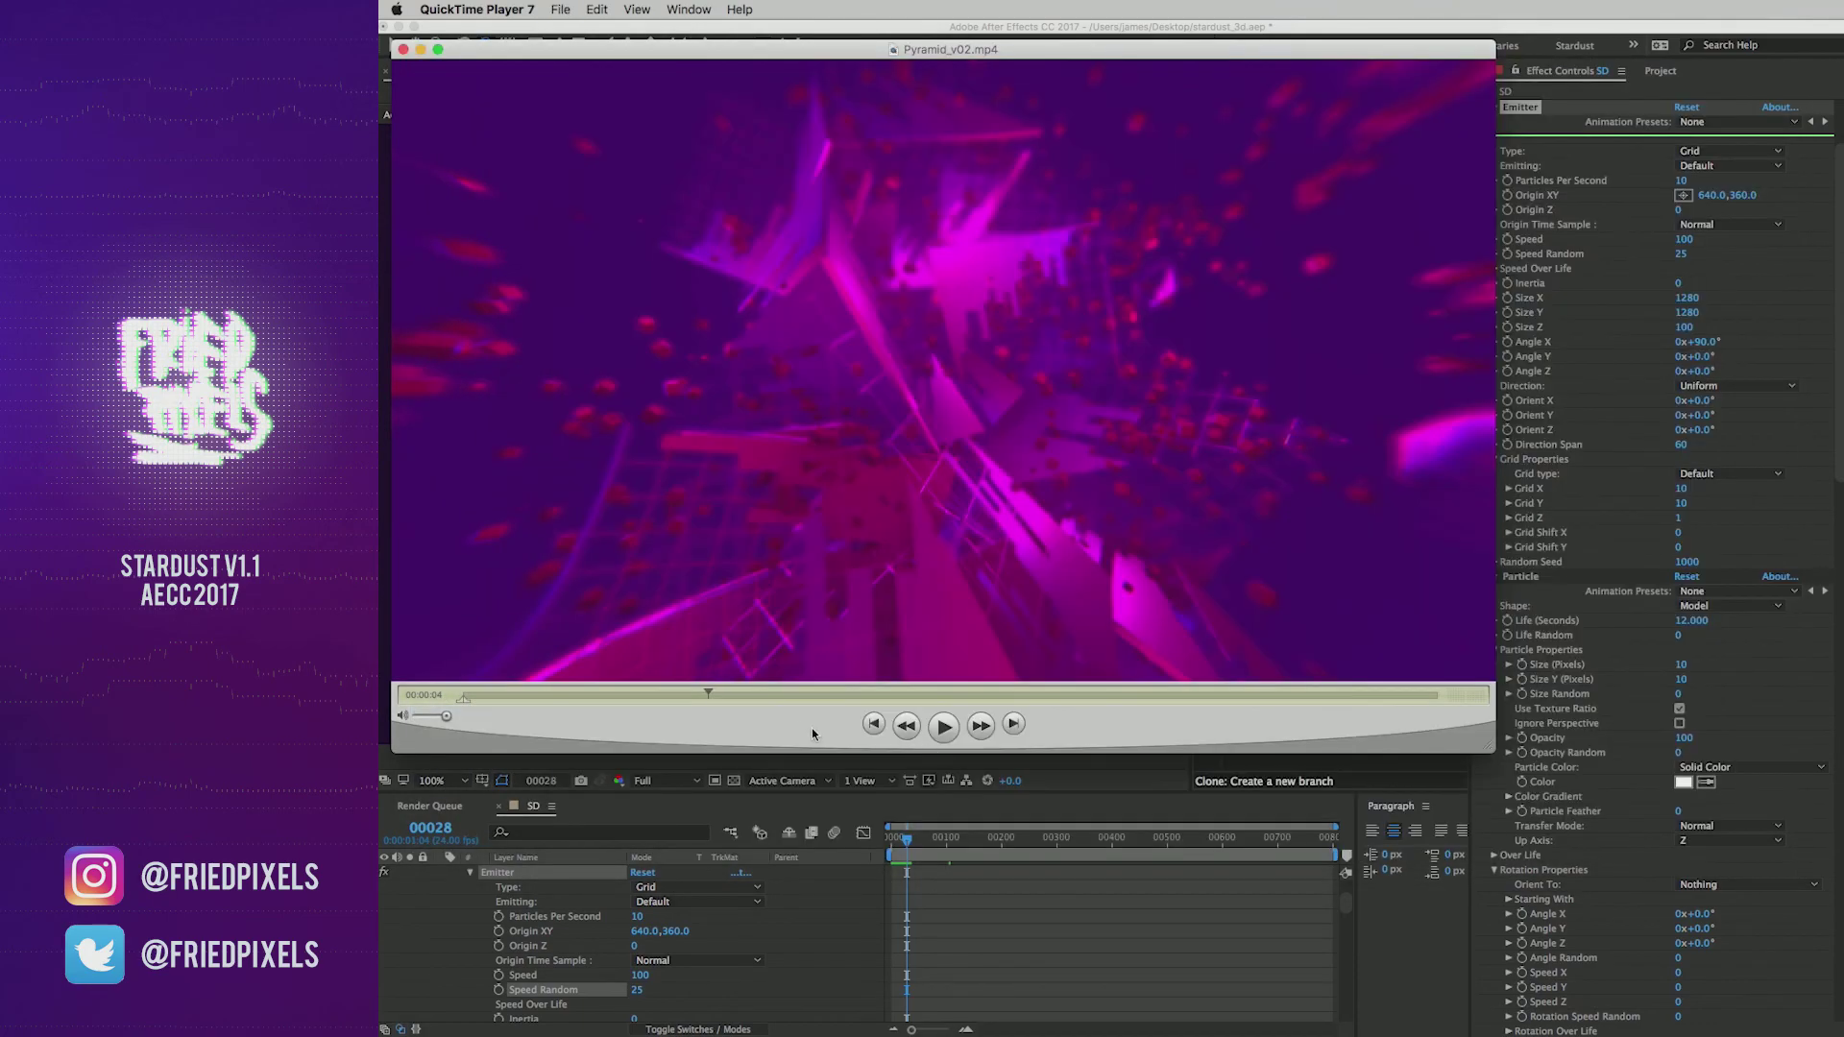
pyautogui.press('super+w')
pyautogui.press('super+w')
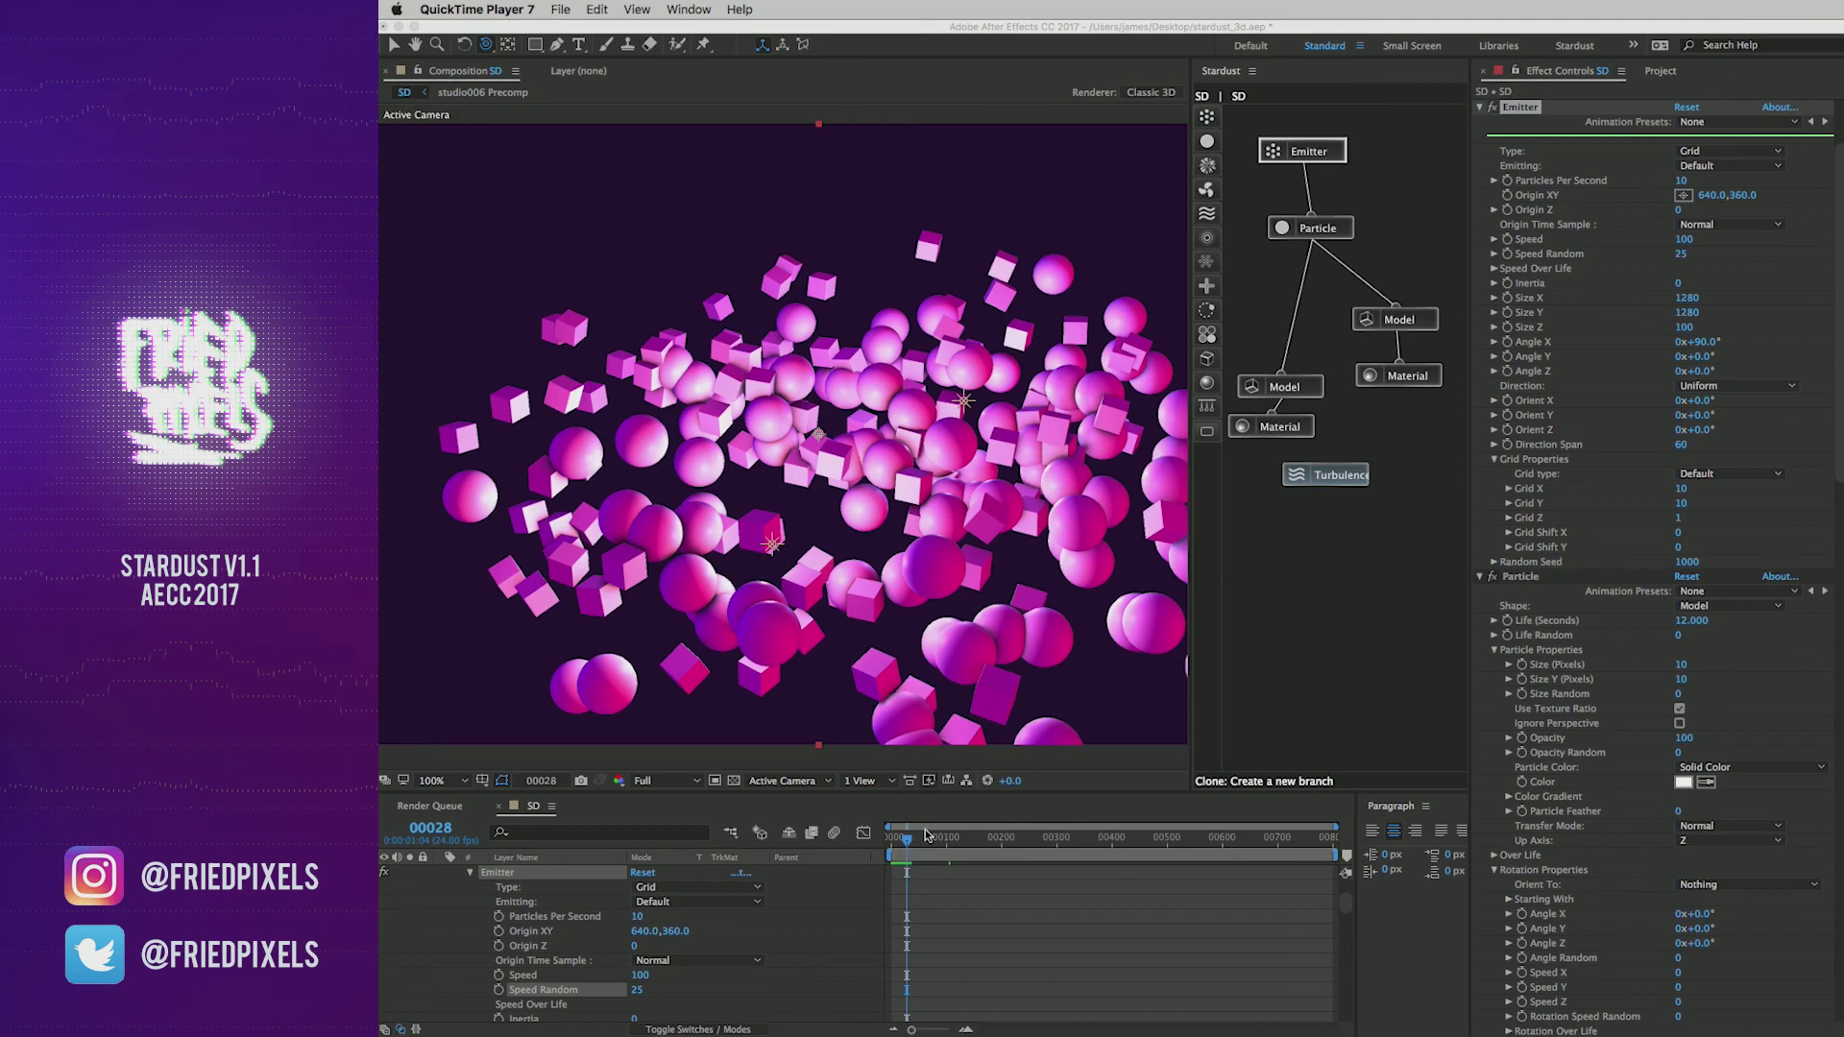
# Step: Return to After Effects, move the sphere Model and Material nodes up beside the cube pair, and shift the Turbulence node slightly
pyautogui.click(1322, 372)
pyautogui.moveTo(1311, 386); pyautogui.dragTo(1323, 337)
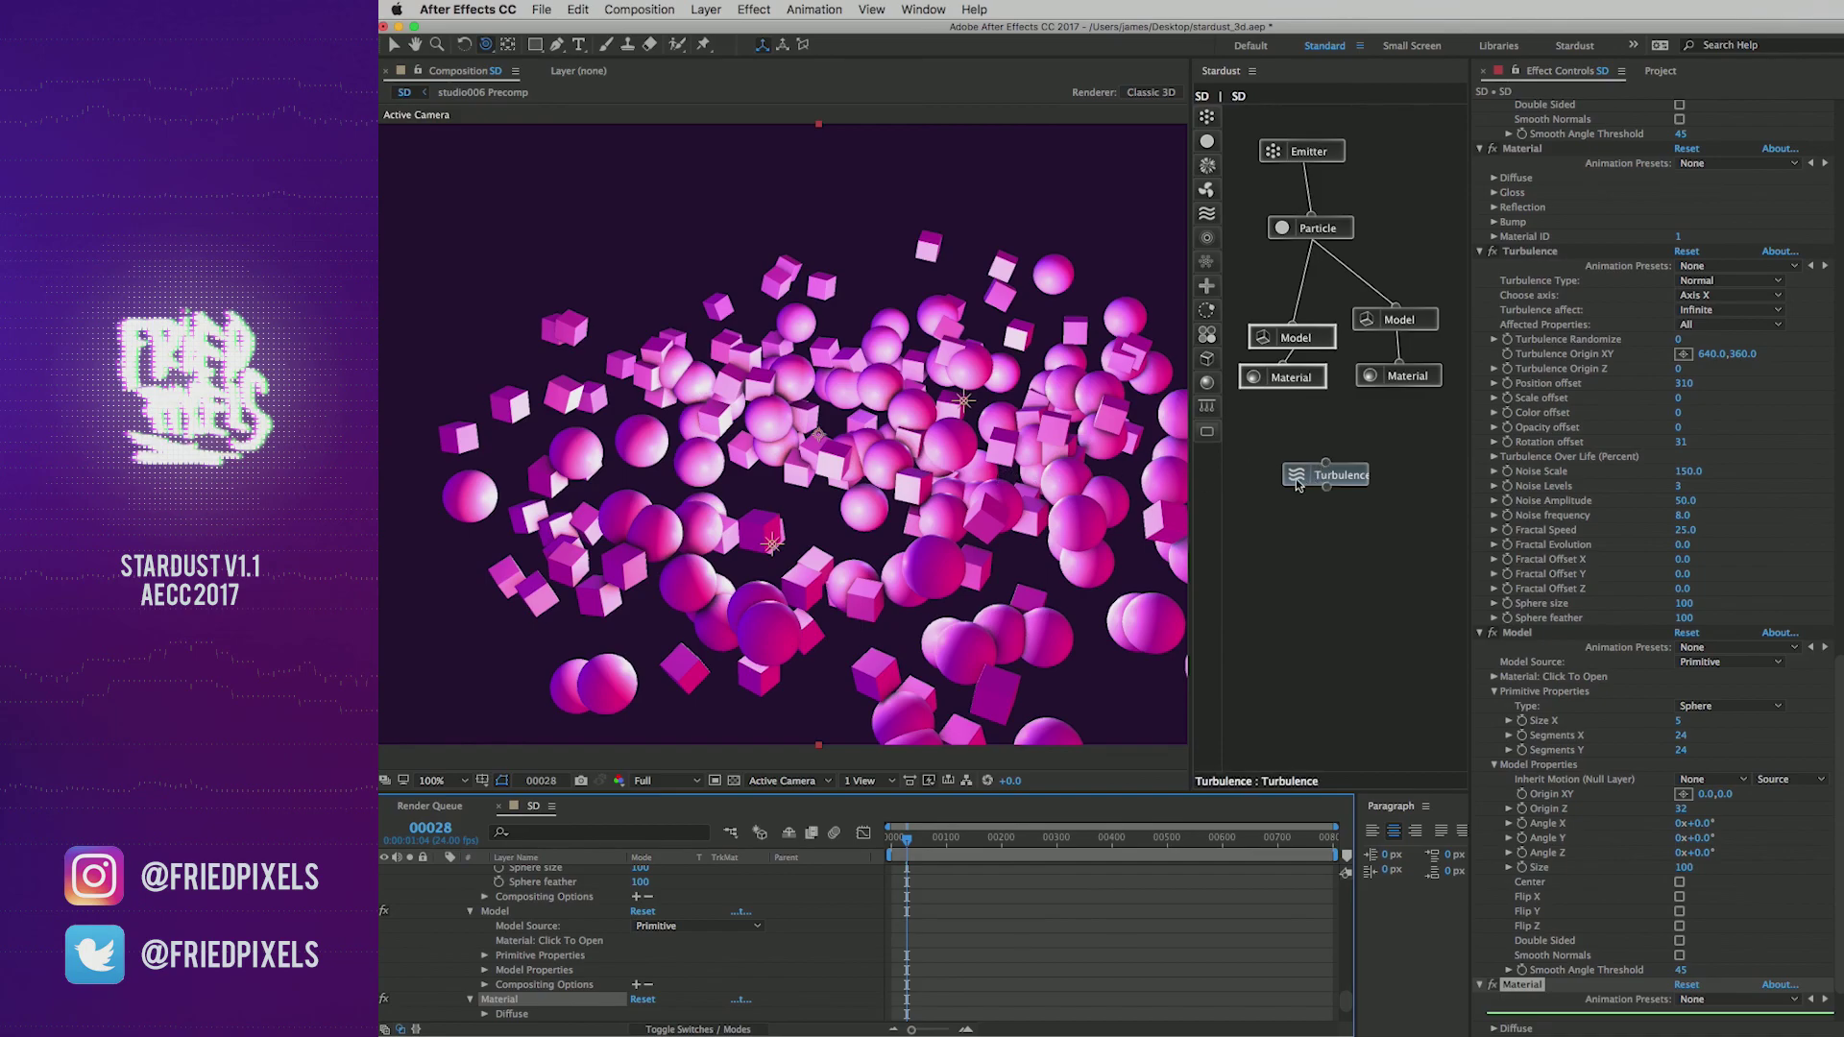
pyautogui.moveTo(1325, 474); pyautogui.dragTo(1347, 468)
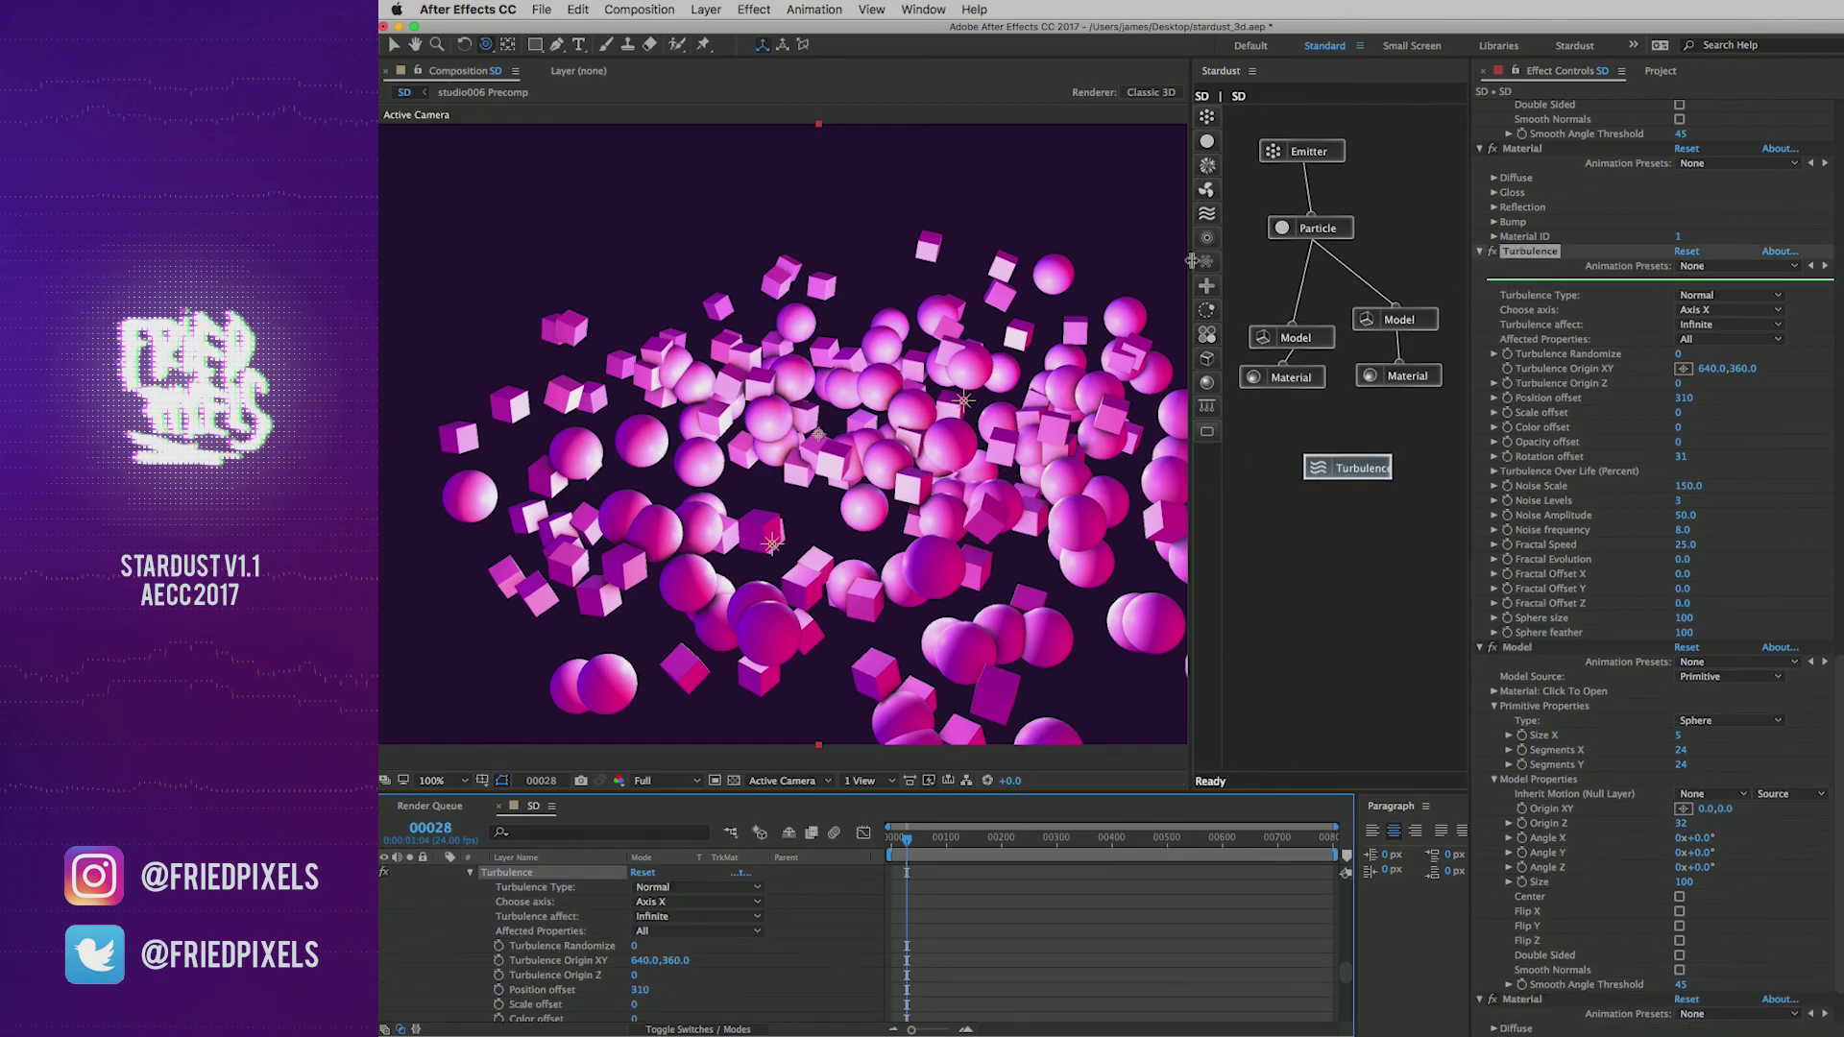